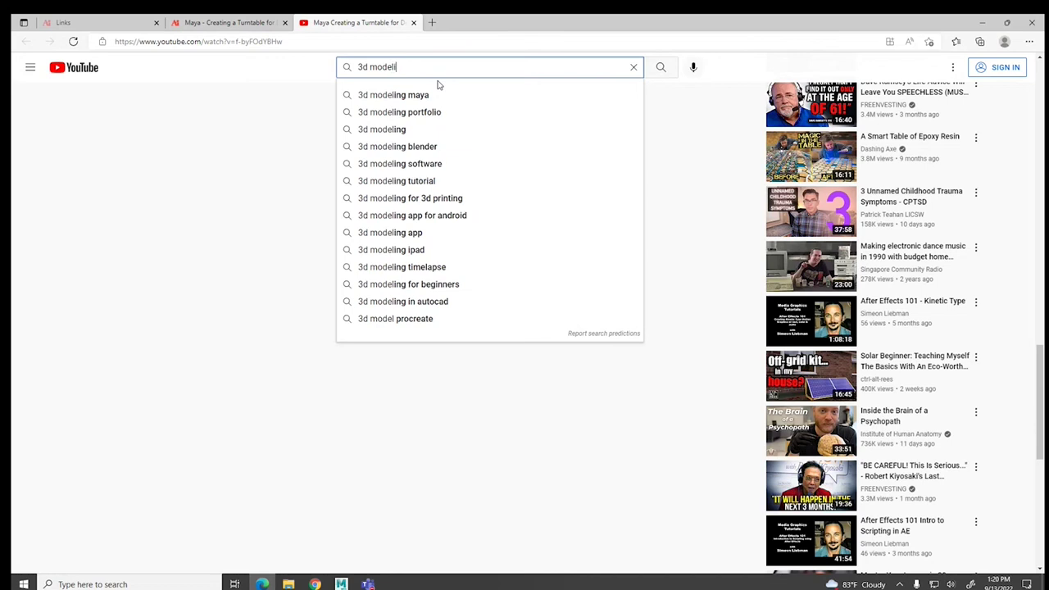
- Search YouTube for '3d modeling demo reel' and scroll through the demo reel results
type("emo reel")
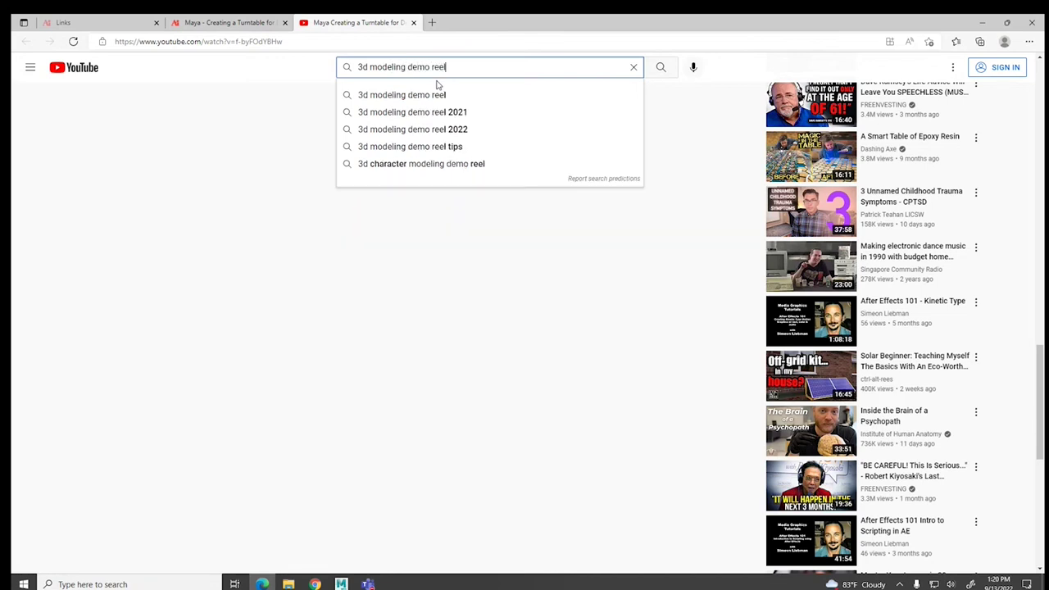
key("Return")
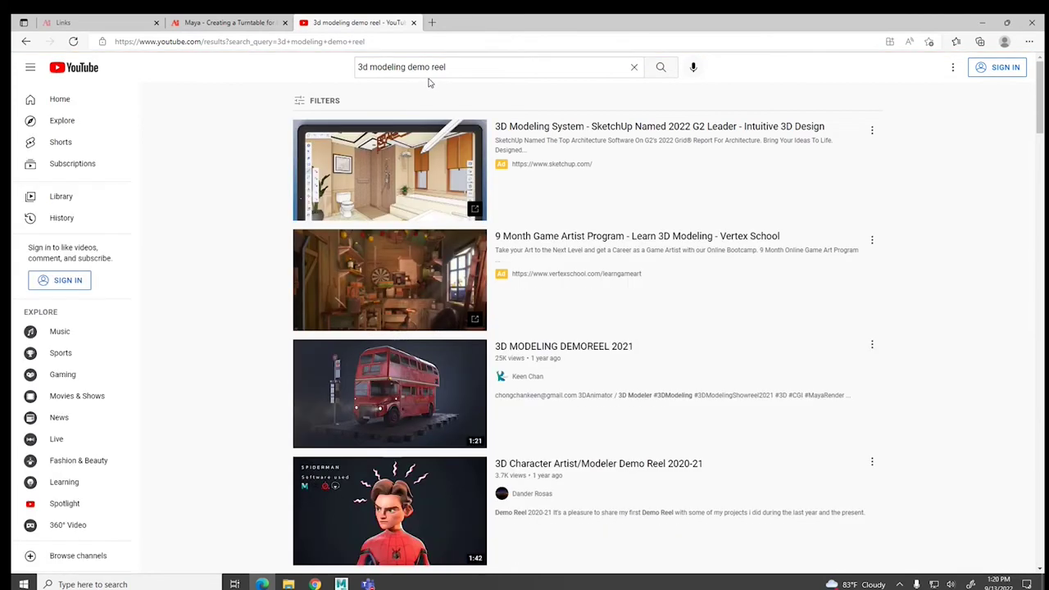
scroll(678, 393, "down", 1)
scroll(678, 393, "down", 1)
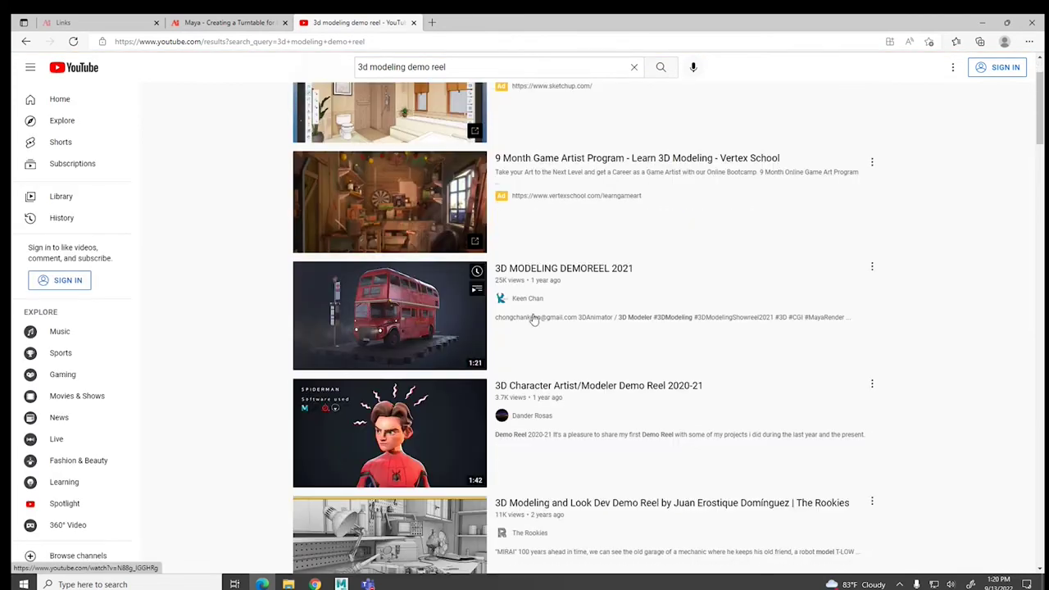
scroll(573, 321, "down", 5)
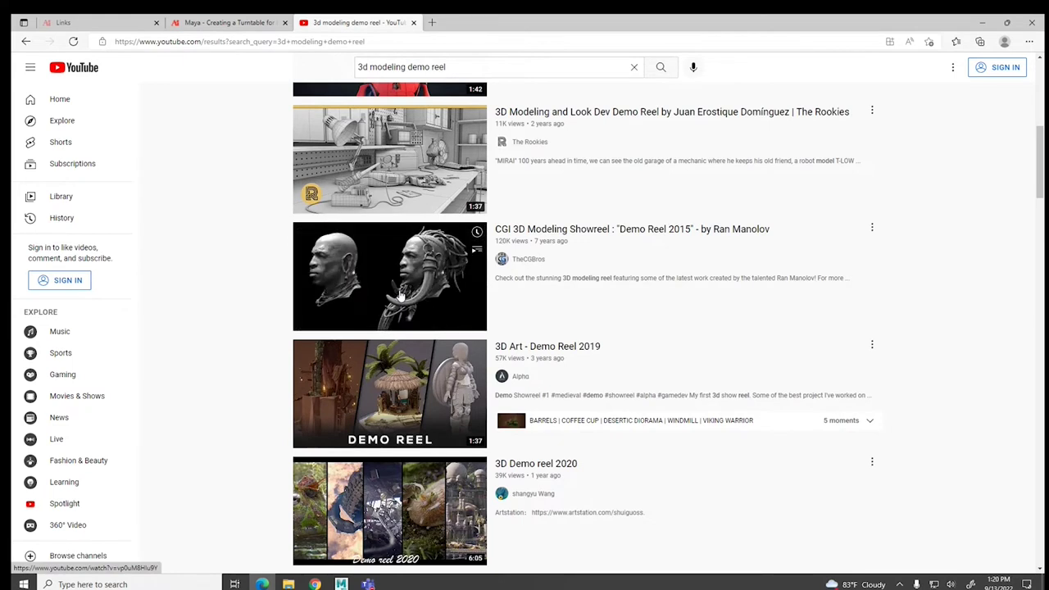
scroll(400, 295, "down", 1)
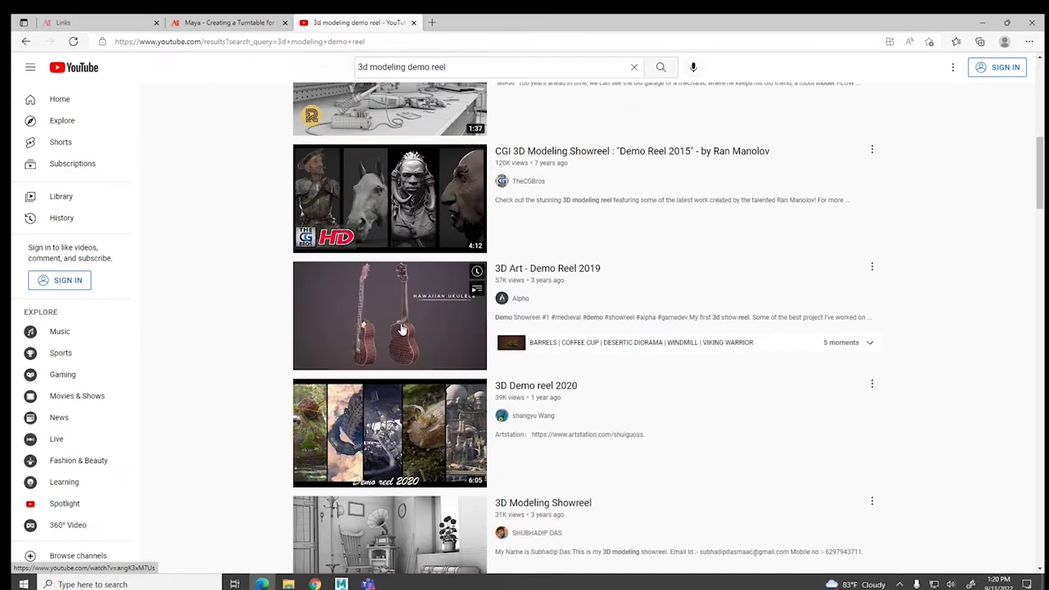
- Play the '3D Art - Demo Reel 2019' video and watch its rotating warrior model
left_click(401, 329)
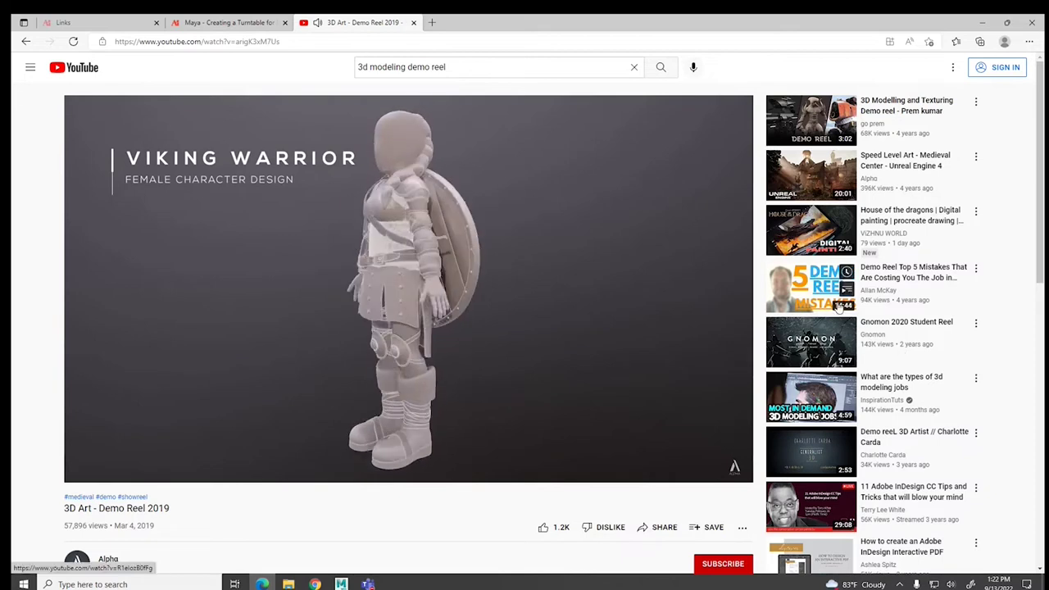
mouse_move(862, 304)
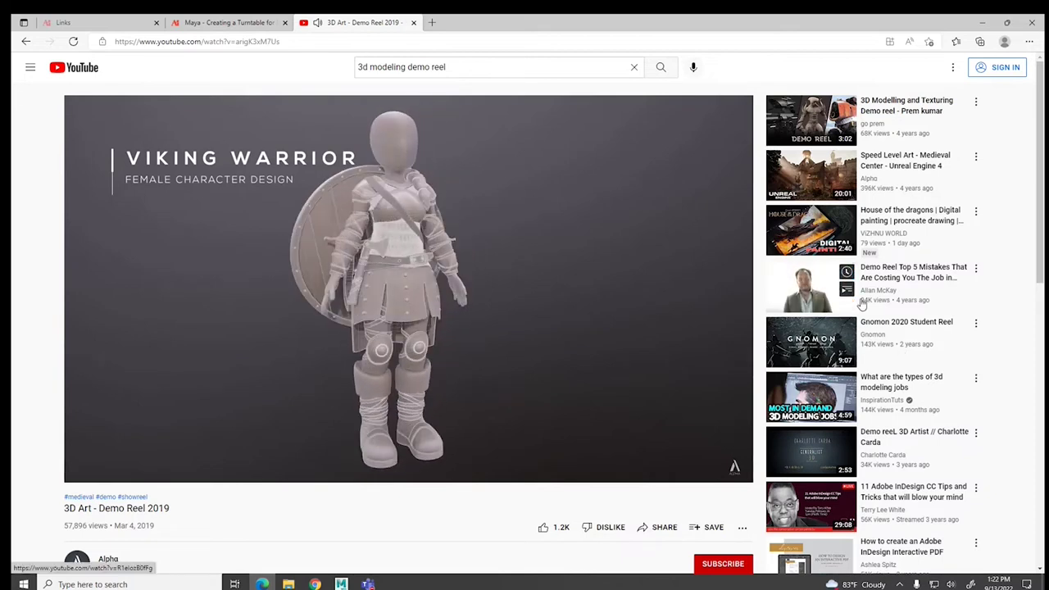
mouse_move(871, 394)
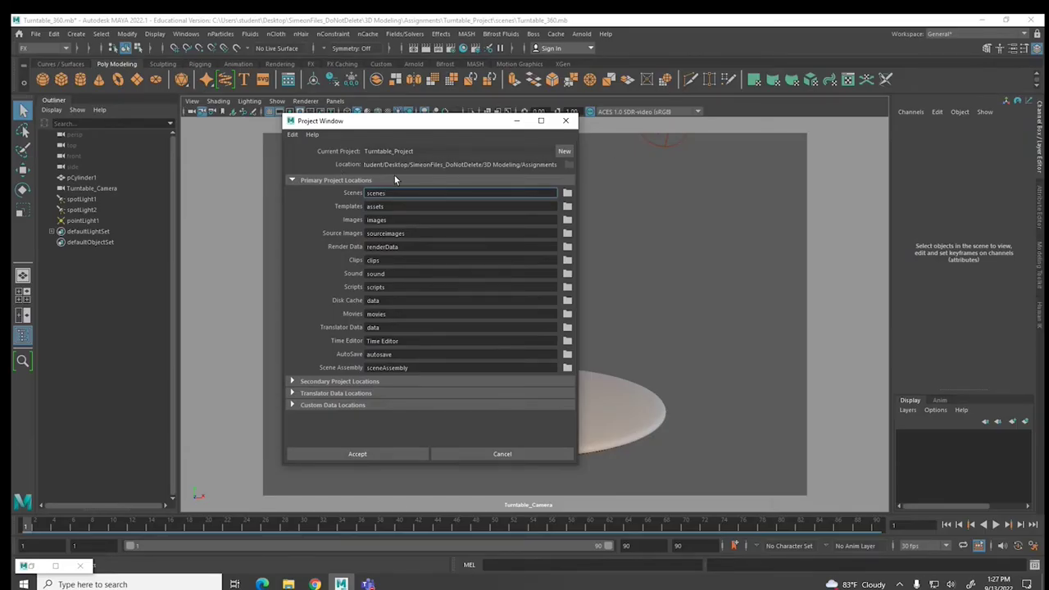
- Dismiss the Project Window, start a new scene without saving, and nudge the playback range
left_click(453, 456)
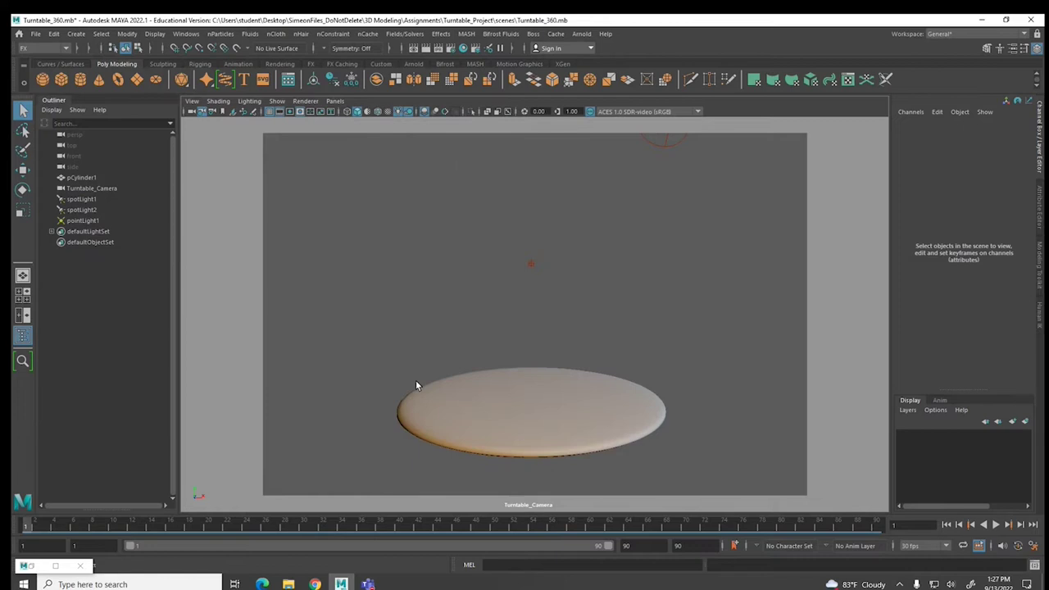
left_click(35, 33)
left_click(41, 52)
left_click(535, 305)
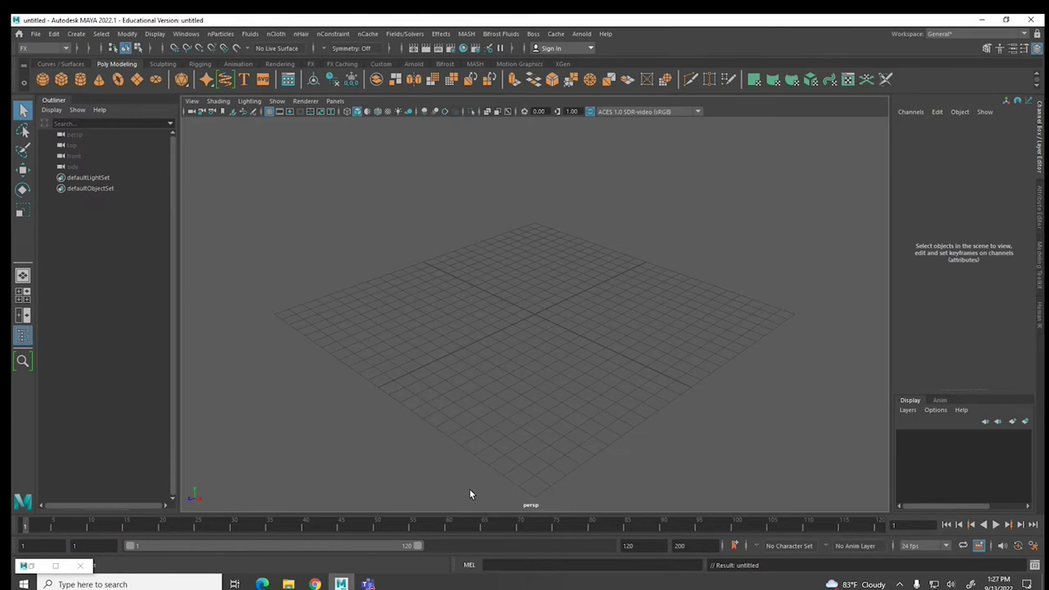
mouse_move(274, 545)
left_mouse_down()
mouse_move(463, 546)
mouse_move(273, 546)
left_mouse_up()
- Keep Time Slider framerate at 24 fps and playback speed at 24 fps x 1, then save
left_click(1035, 547)
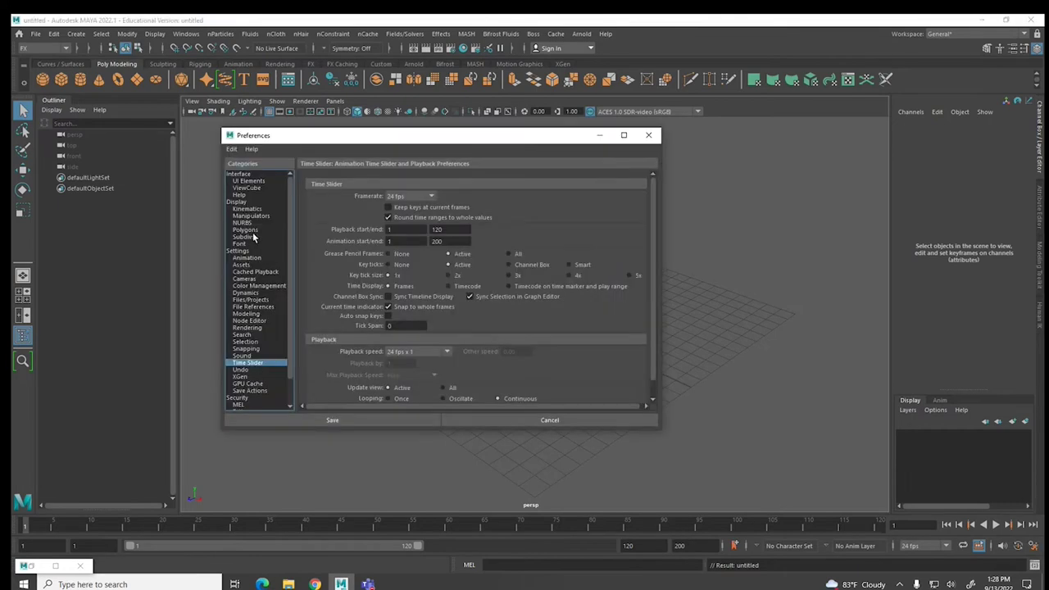
left_click(406, 197)
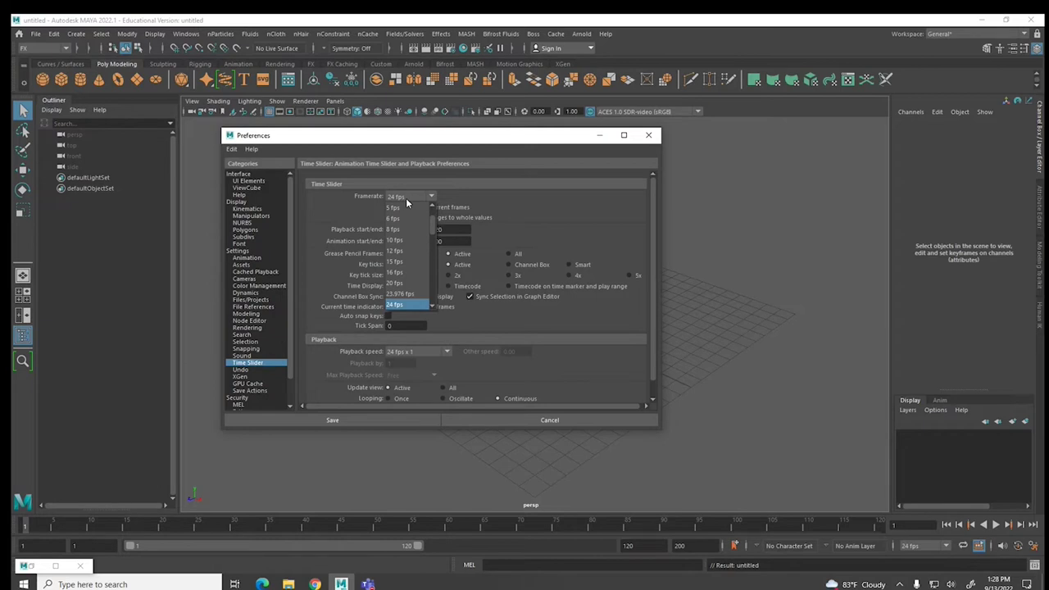
scroll(407, 255, "down", 2)
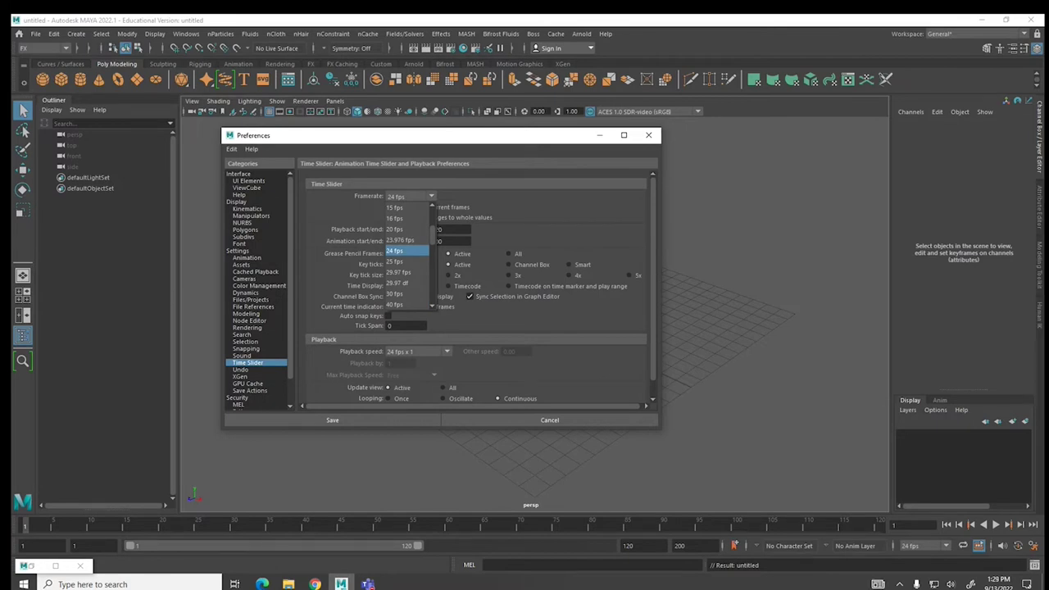
left_click(397, 251)
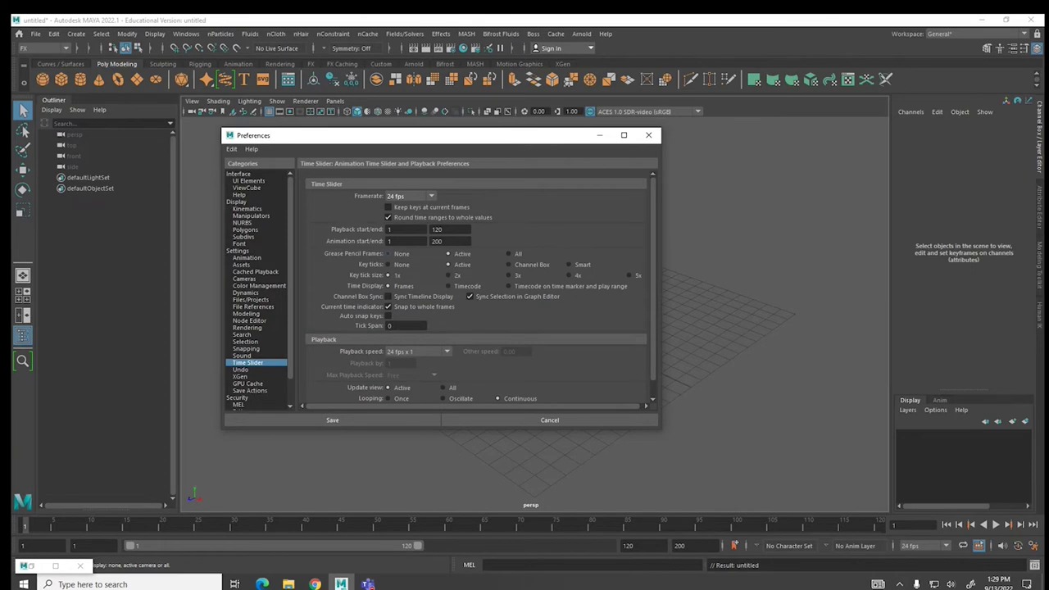
left_click(447, 351)
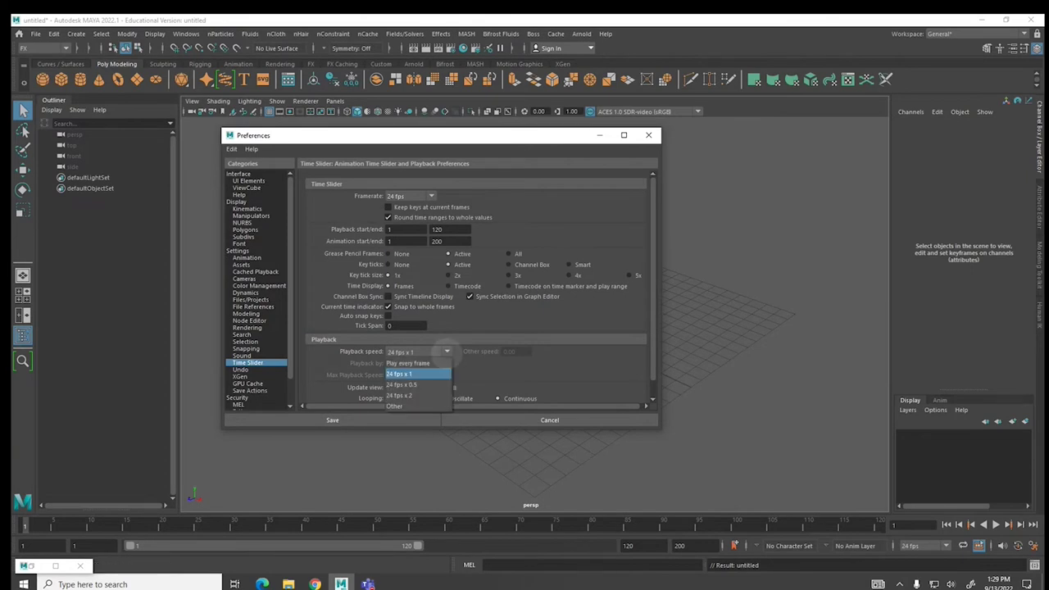
left_click(399, 373)
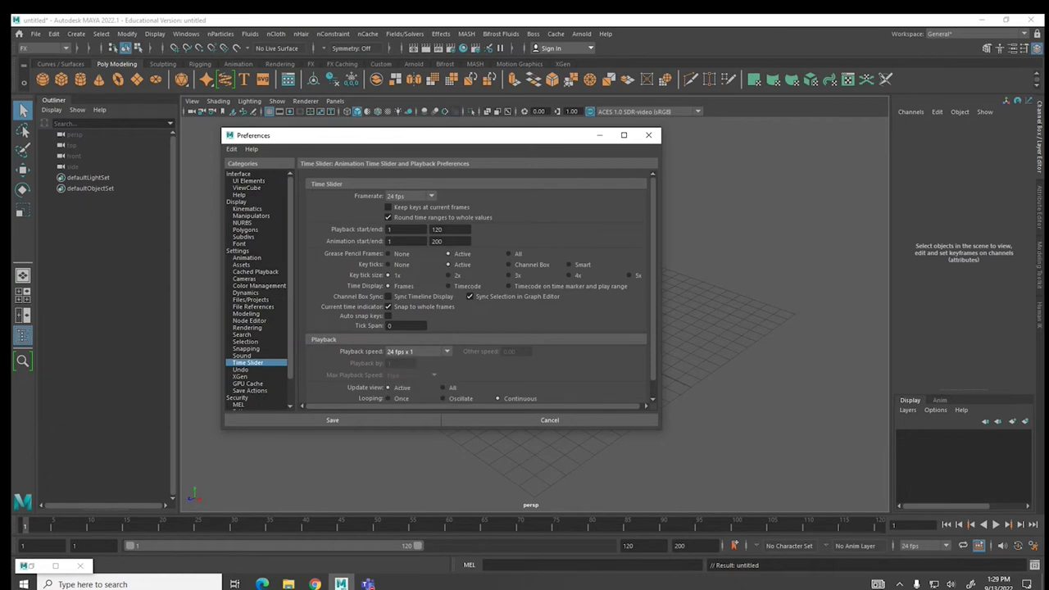
left_click(409, 351)
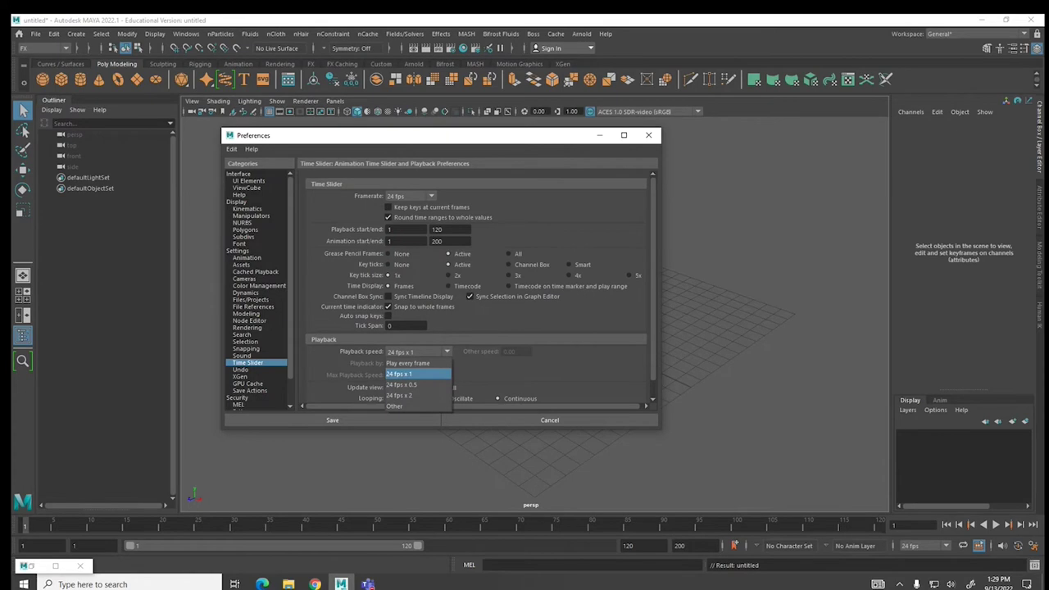
key("Escape")
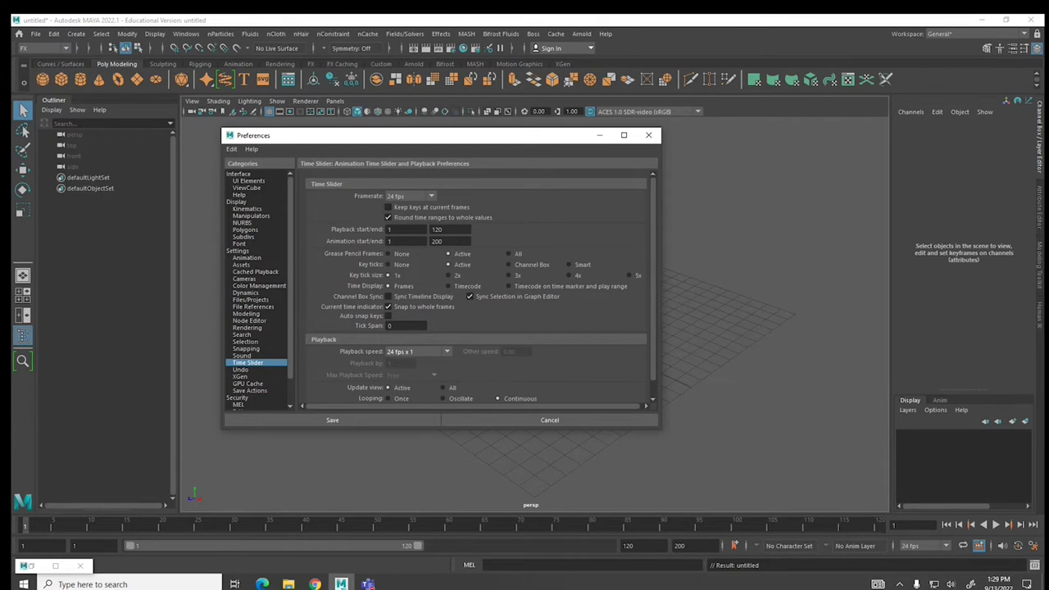
key("Return")
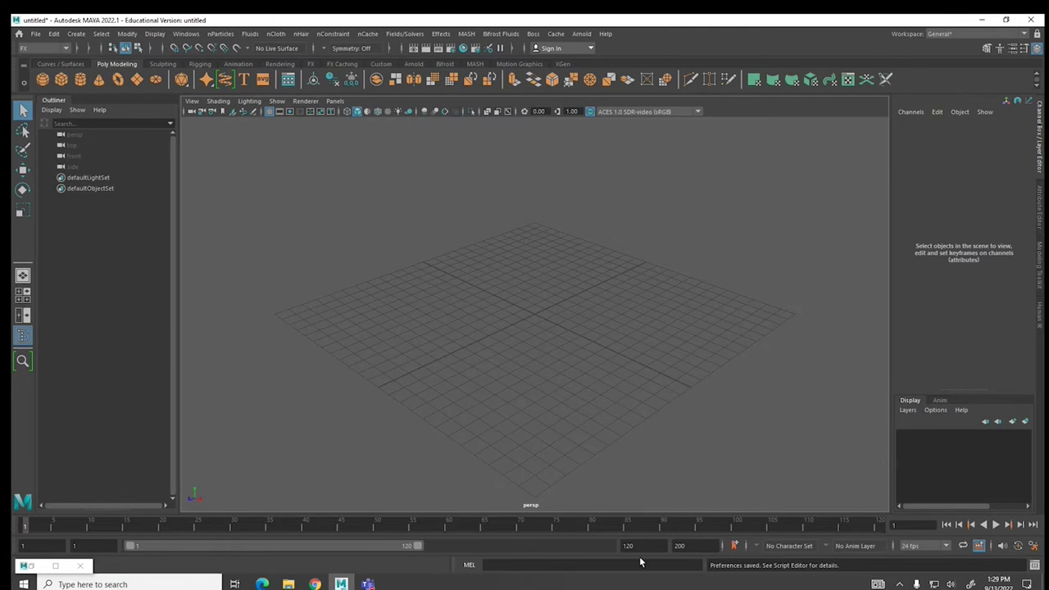
- Extend the range slider and set the playback end frame to 72
left_click_drag(428, 549, 620, 547)
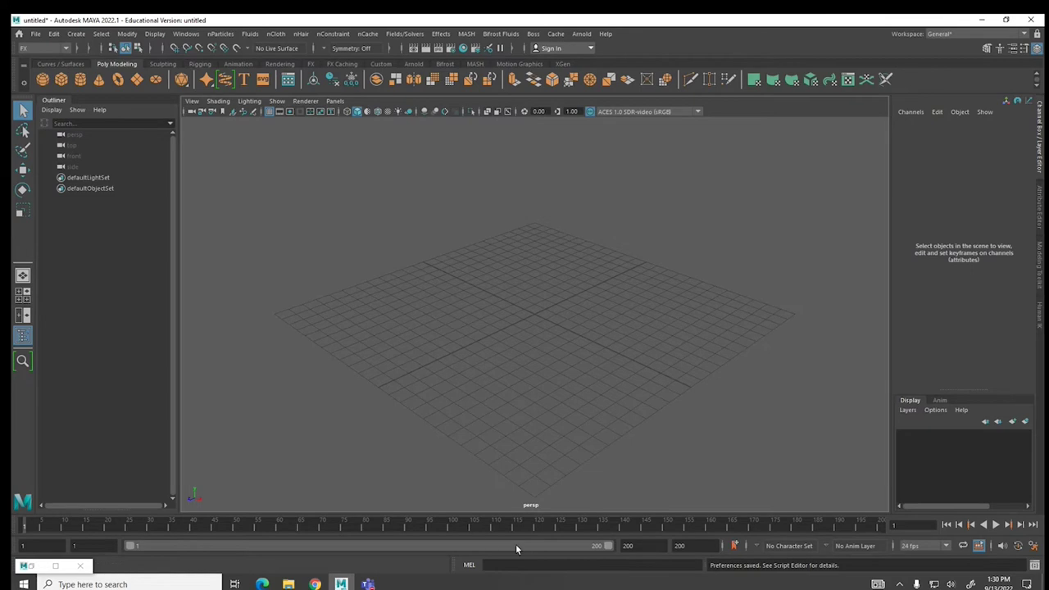
double_click(629, 546)
type("12")
key("Return")
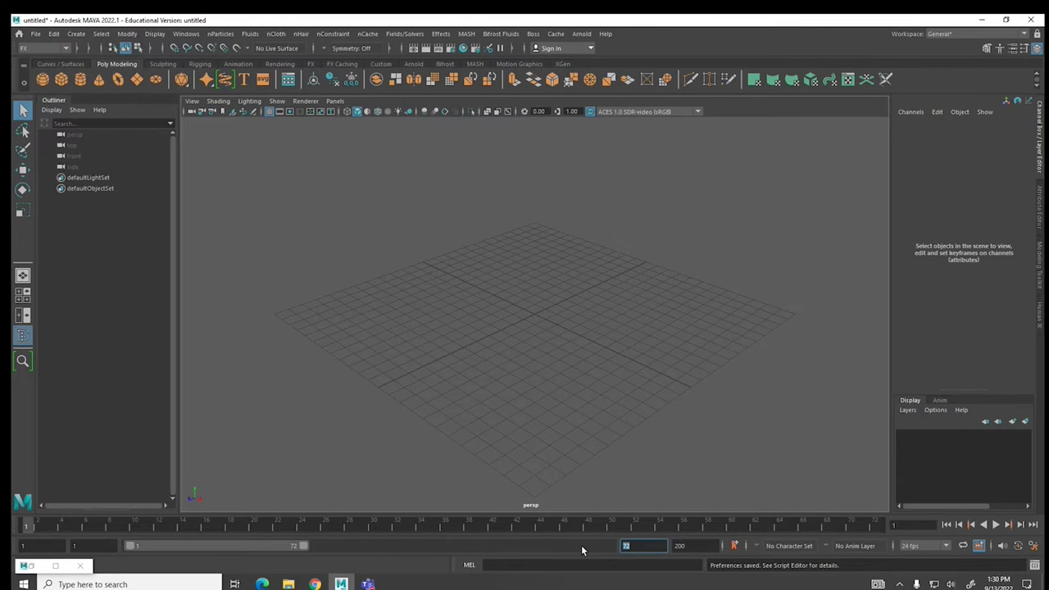
- Set the animation end frame to 72 and check both end values
key("Tab")
type("7")
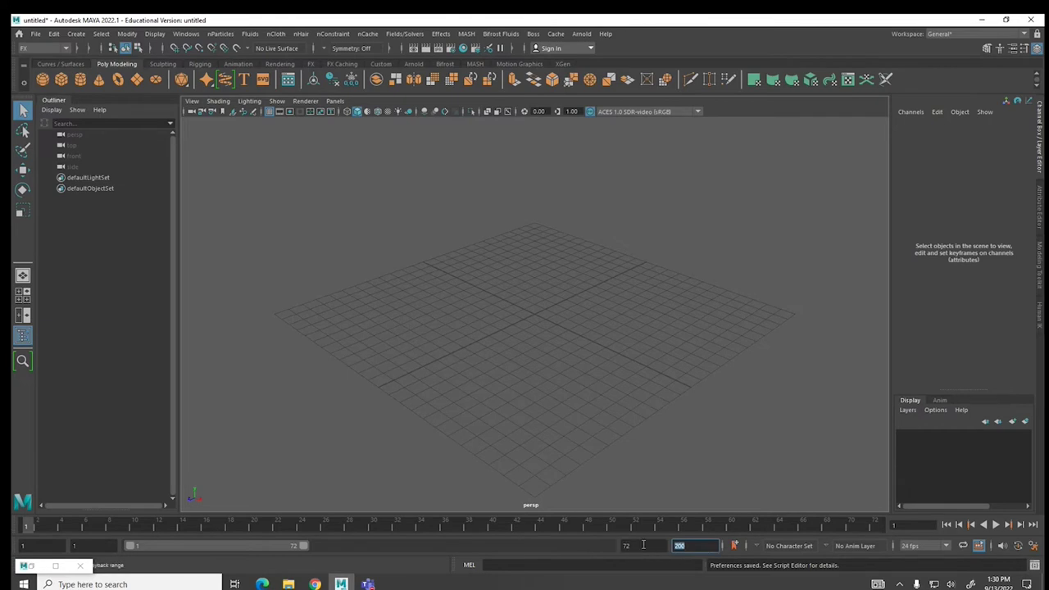
type("2")
key("Return")
left_click(633, 549)
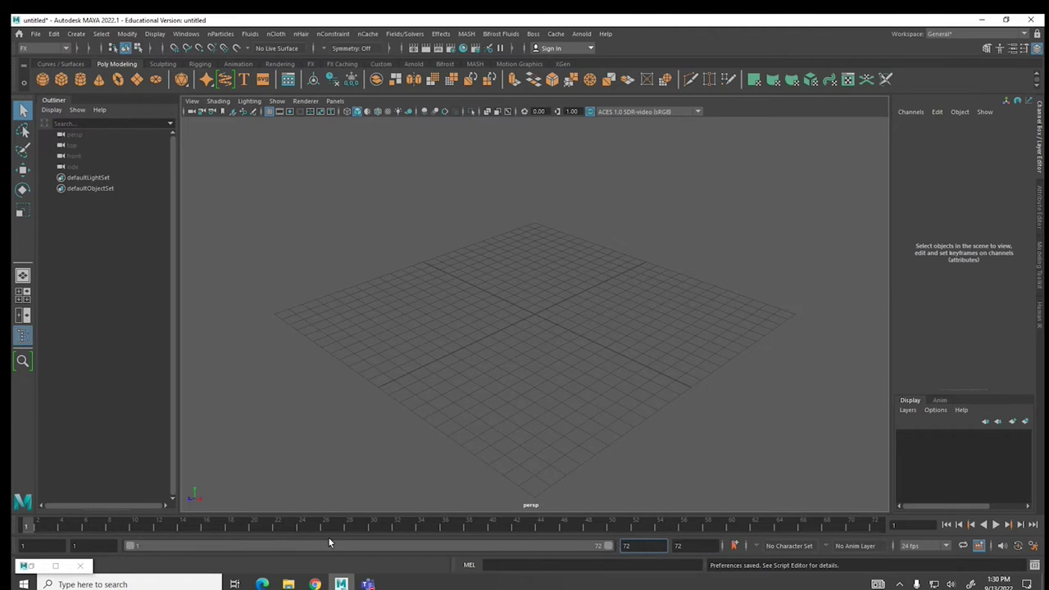
left_click(714, 546)
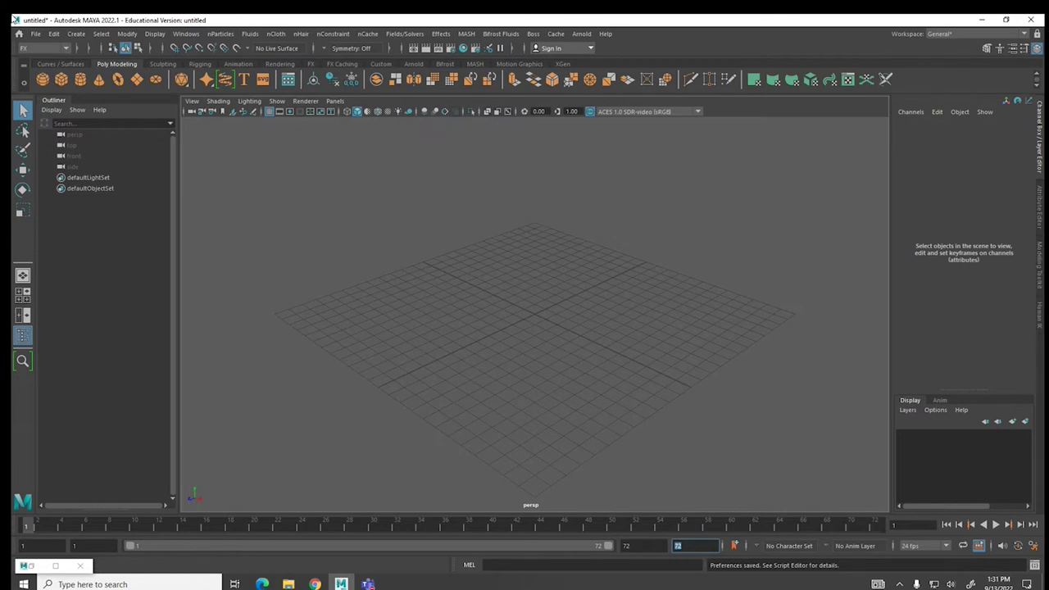
- Create a polygon cylinder, flatten it, and scale it uniformly to about 11.838
left_click(80, 78)
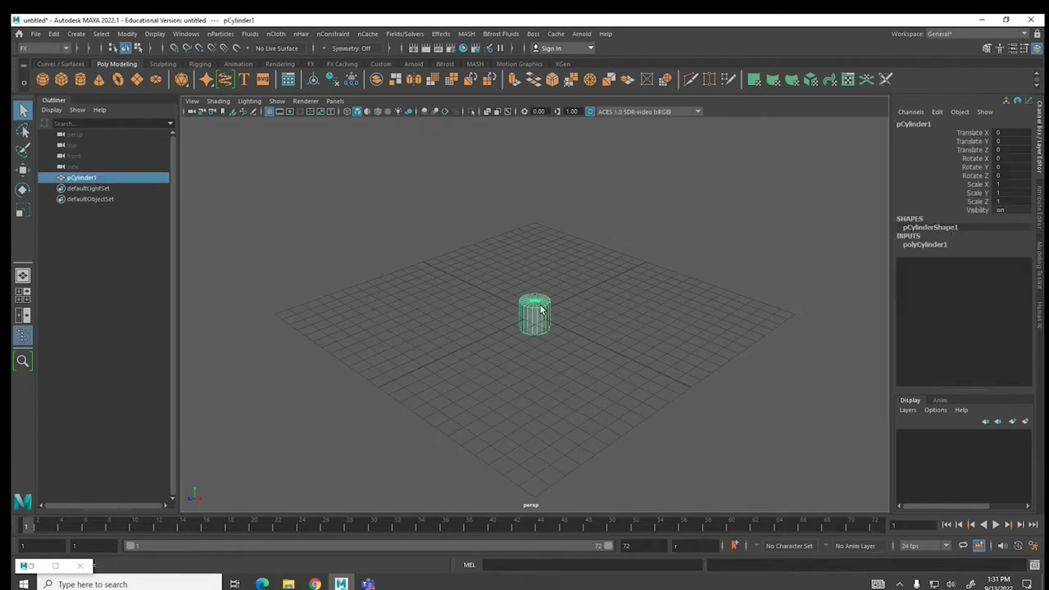
key("r")
left_click_drag(534, 270, 752, 263)
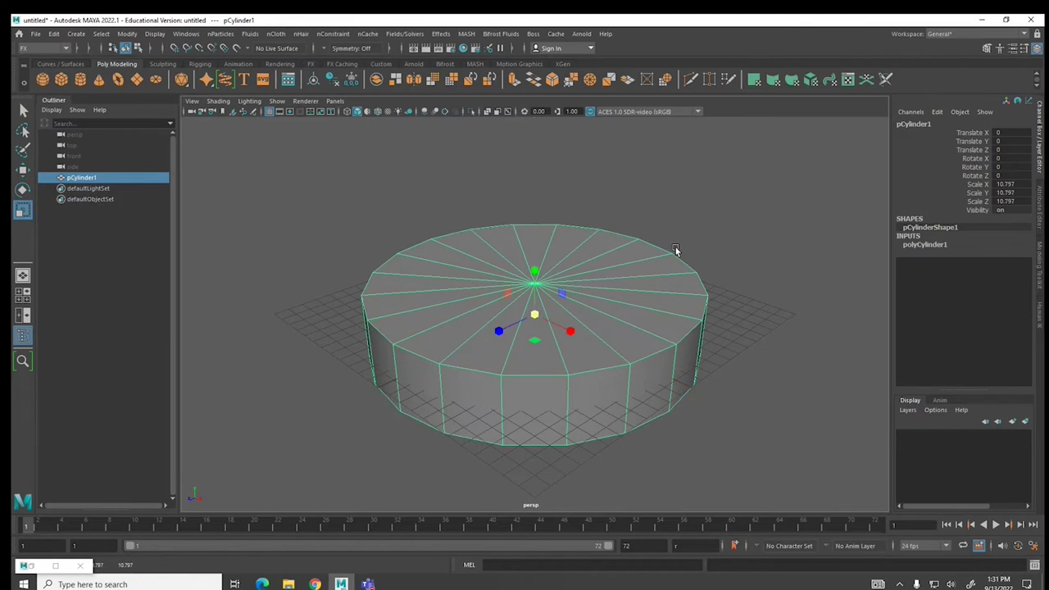
left_click_drag(534, 271, 535, 313)
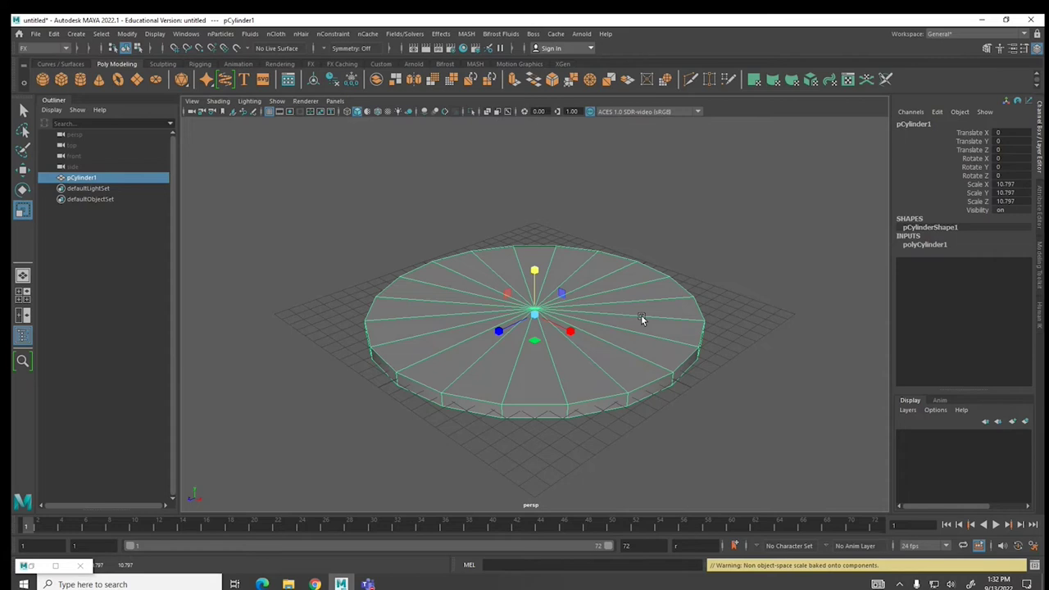
left_click(534, 315)
left_click_drag(534, 315, 555, 308)
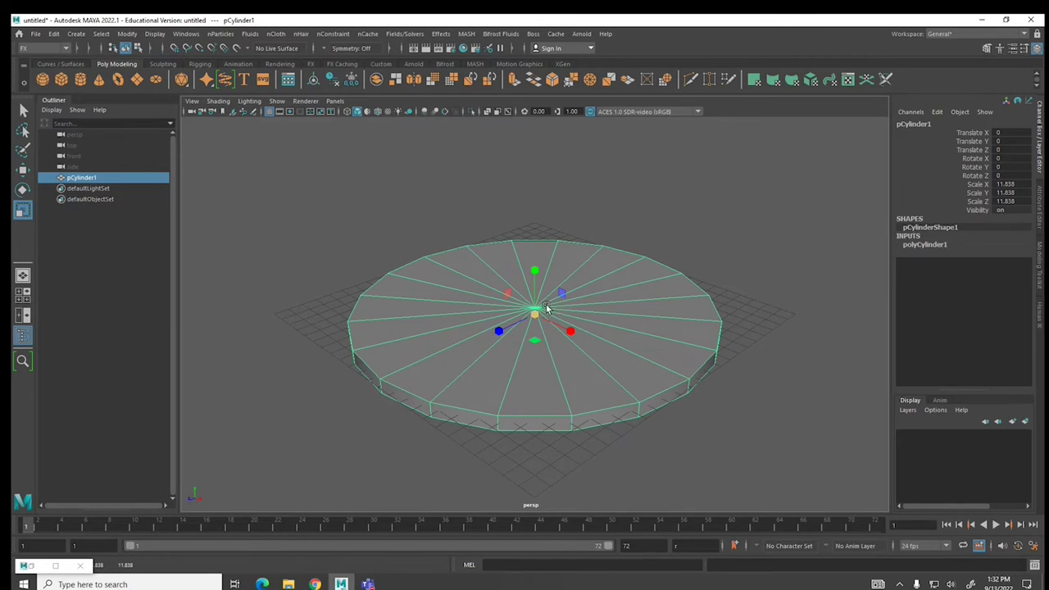
- Try setting polyCylinder1's Subdivisions Caps to 3, then undo back to the original cylinder
left_click(911, 248)
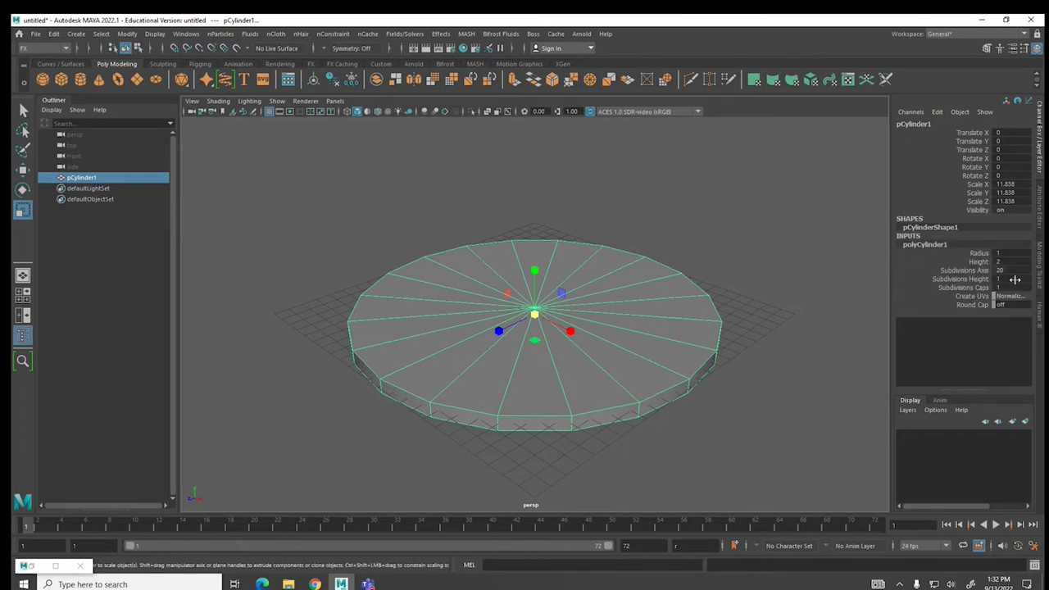
double_click(1013, 286)
type("3")
key("Return")
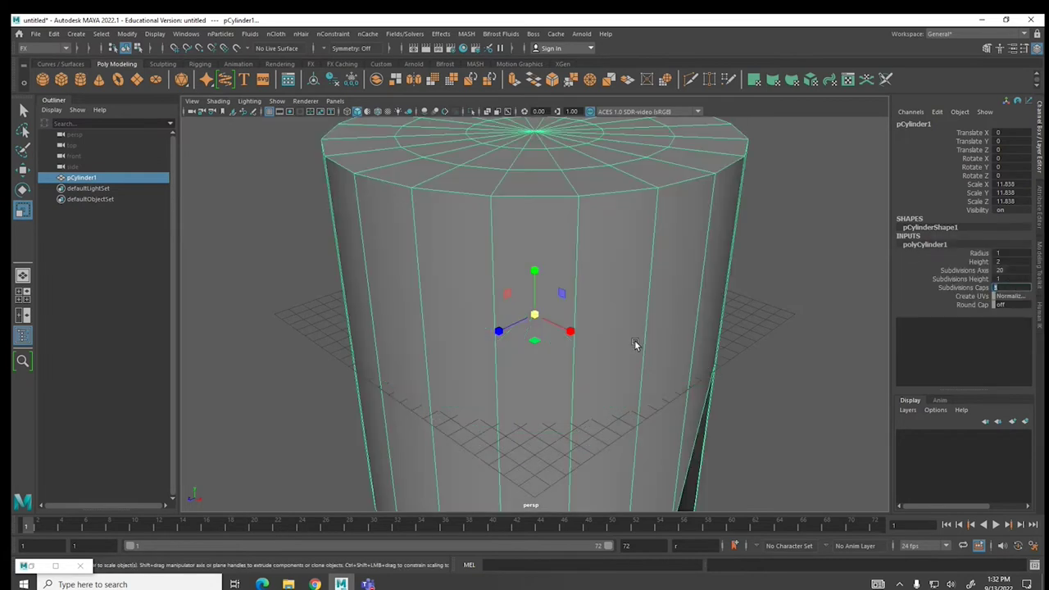
key("ctrl+z")
key("ctrl+z")
key("ctrl+z")
key("ctrl+z")
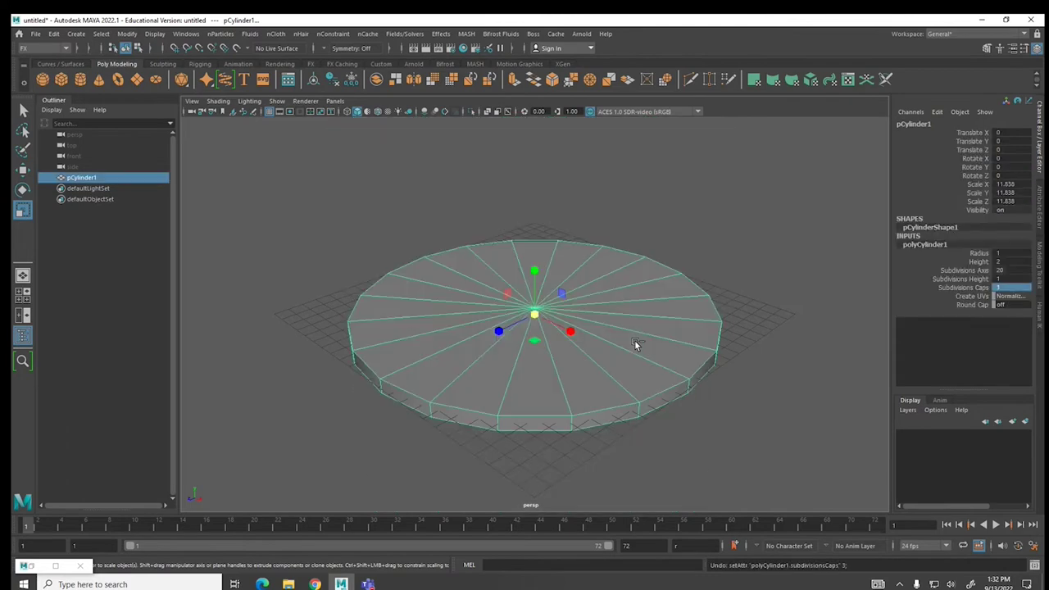
key("ctrl+z")
key("ctrl+z")
key("ctrl+z")
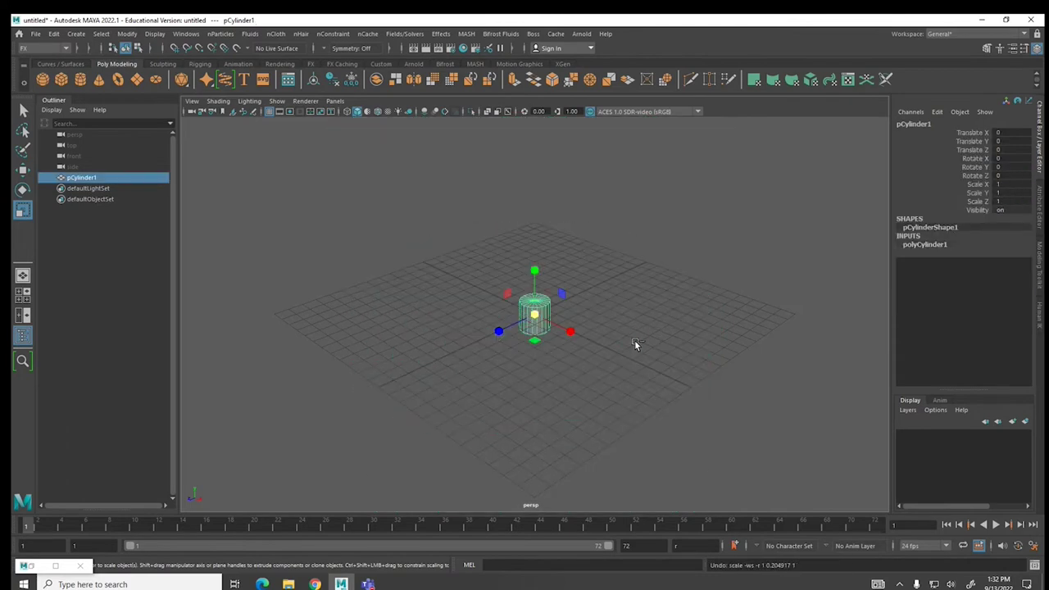
- Set polyCylinder1's cylinder subdivisions to 3 in the Channel Box
left_click(924, 244)
double_click(1001, 286)
type("3")
key("Return")
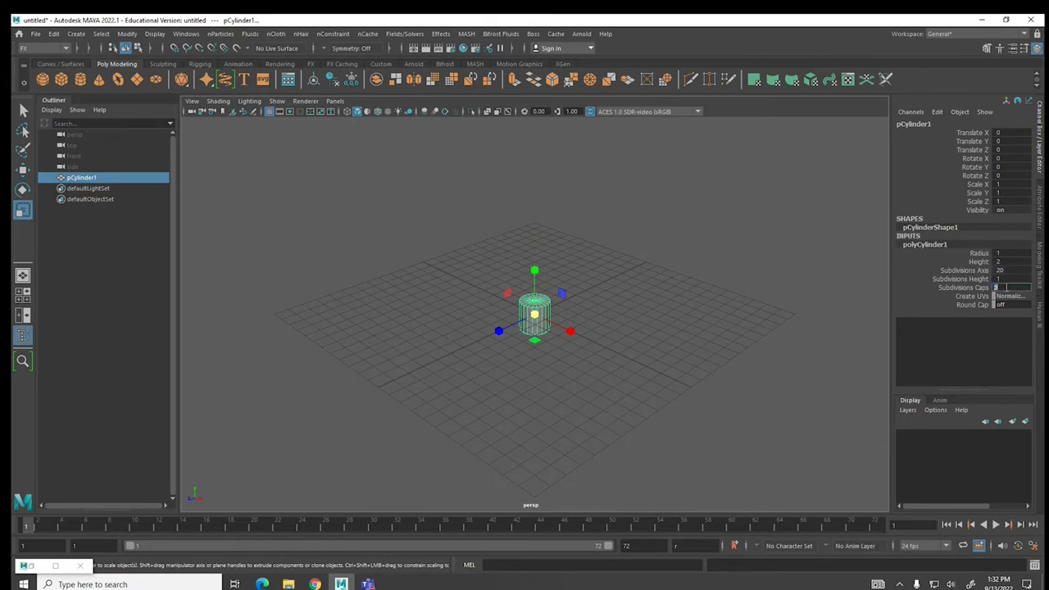
double_click(1006, 279)
- Scale the cylinder uniformly to 11.932 and flatten it into a thin disc
left_click_drag(536, 313, 679, 251)
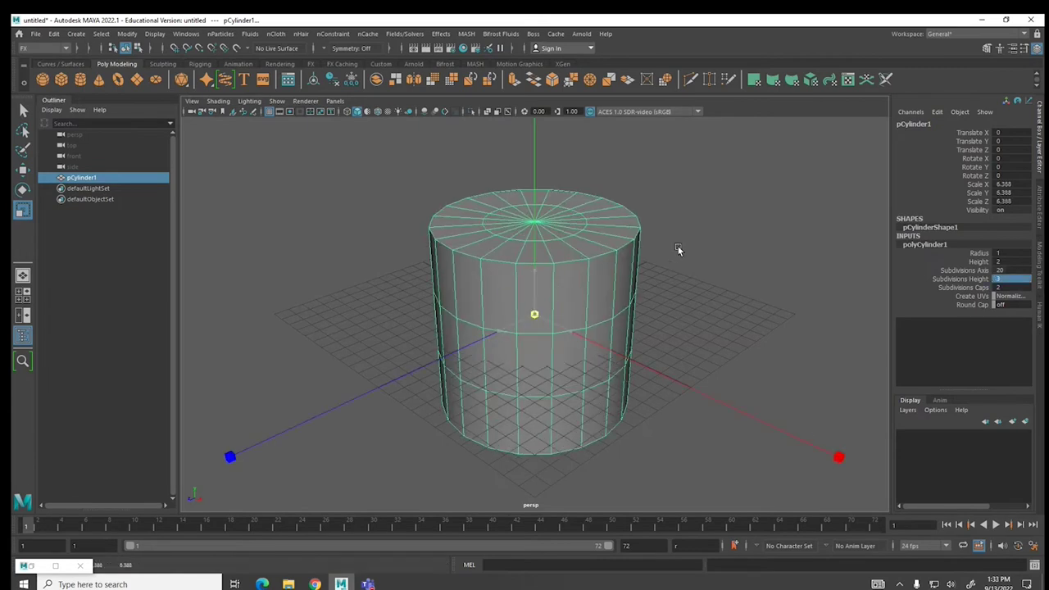
left_click_drag(536, 267, 656, 268)
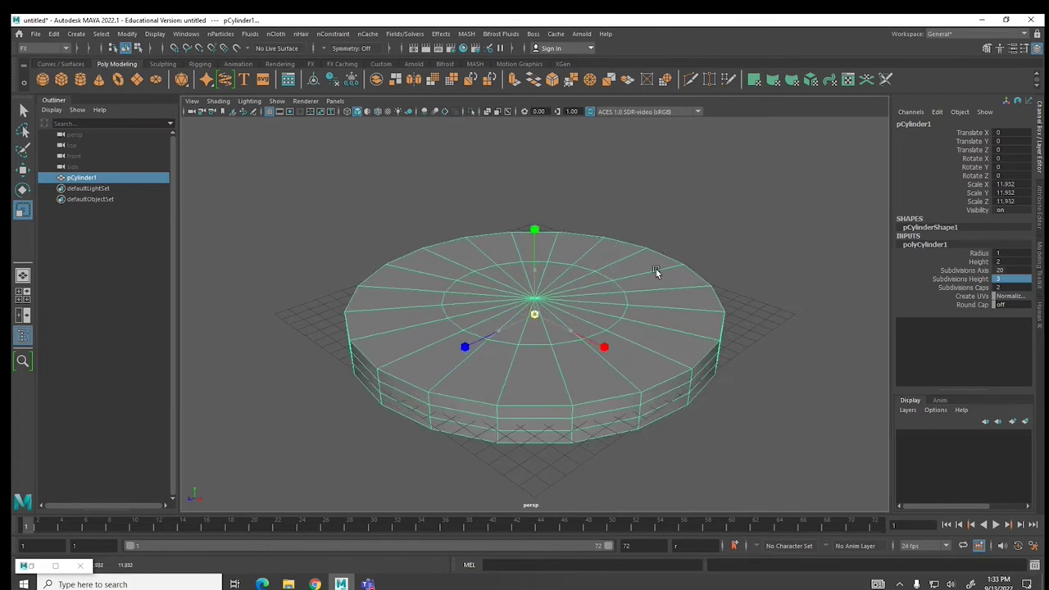
left_click_drag(534, 271, 537, 286)
right_click_drag(535, 256, 538, 222)
- Select the disc's rim edge loops
double_click(517, 428)
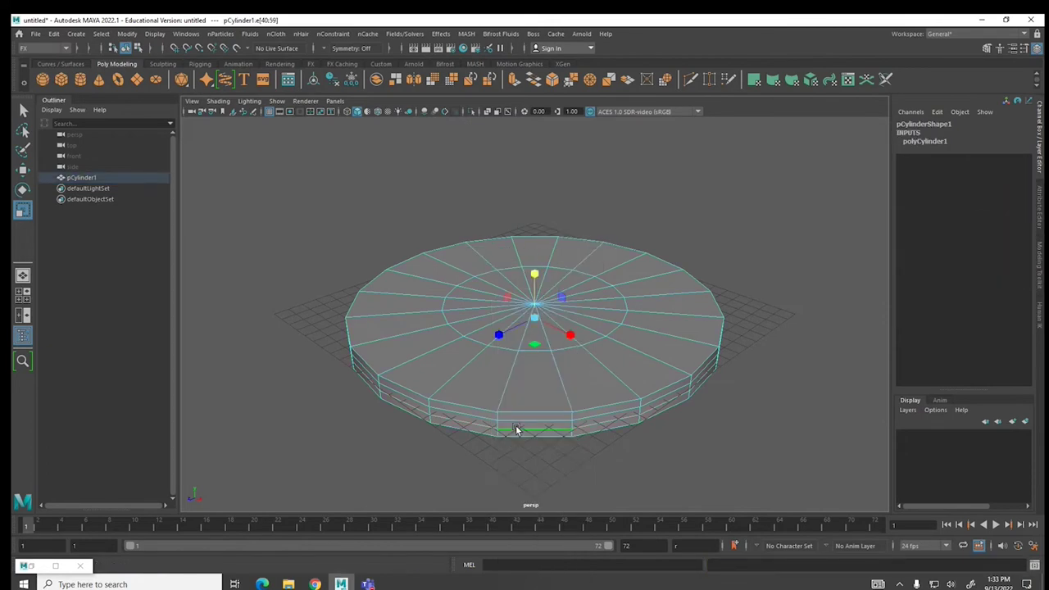
key("w")
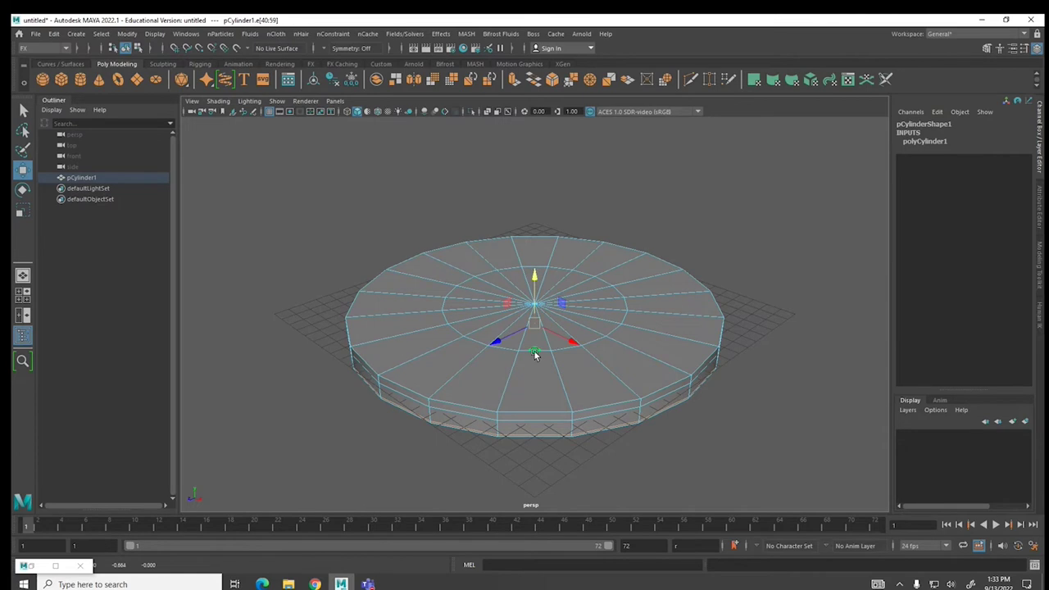
double_click(533, 259)
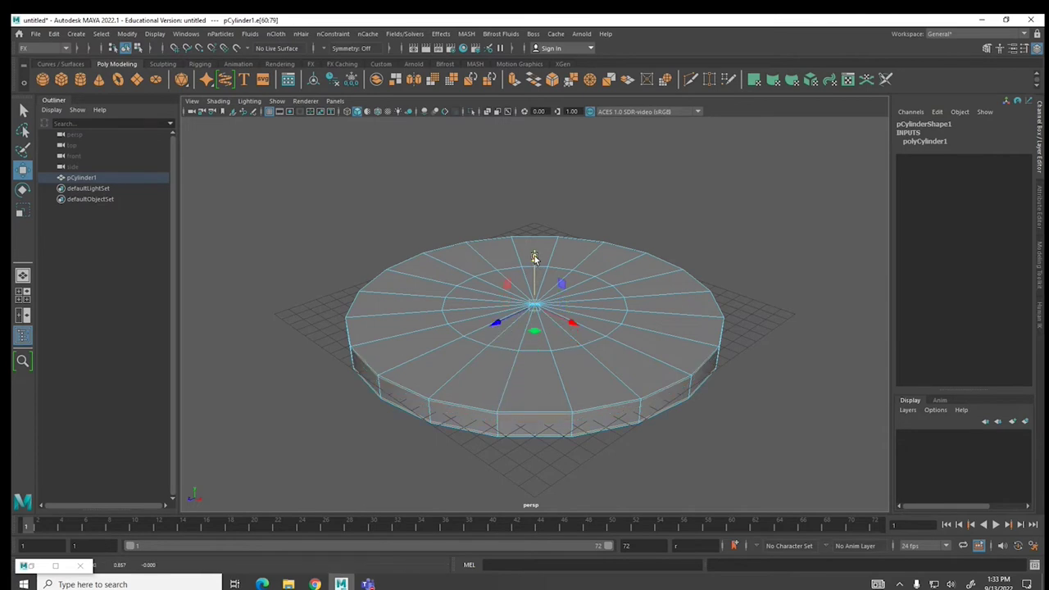
double_click(538, 414)
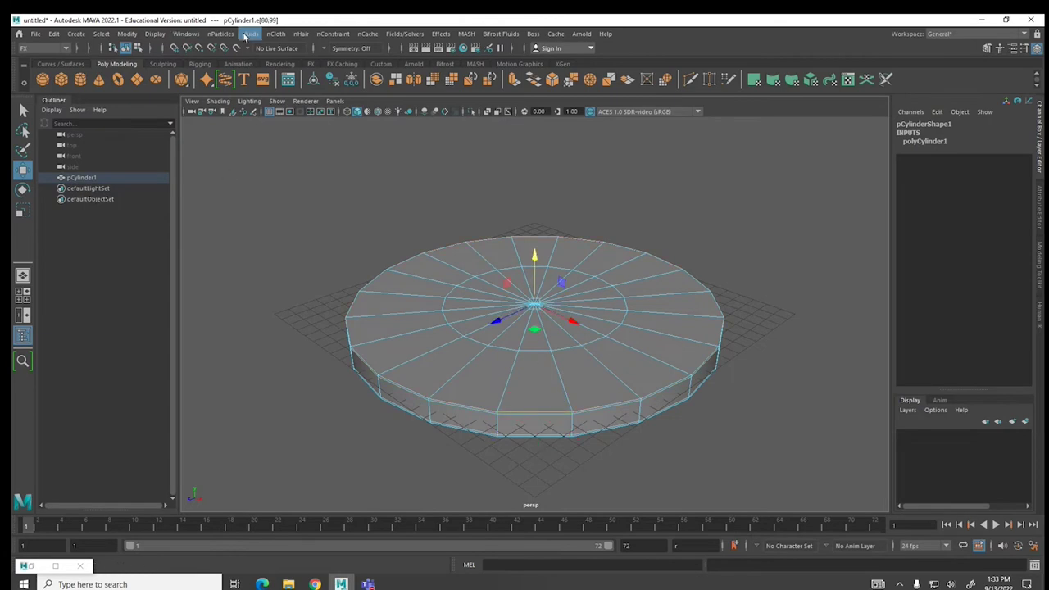
- Bevel the rim edges with Fraction 0.4 and return to Object Mode
left_click(45, 47)
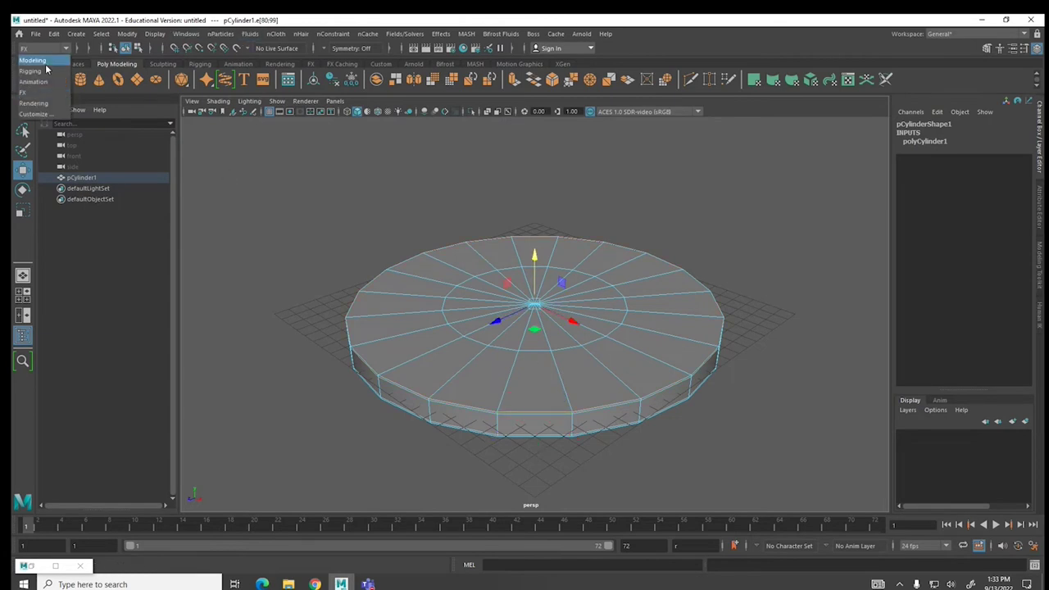
left_click(36, 60)
left_click(245, 34)
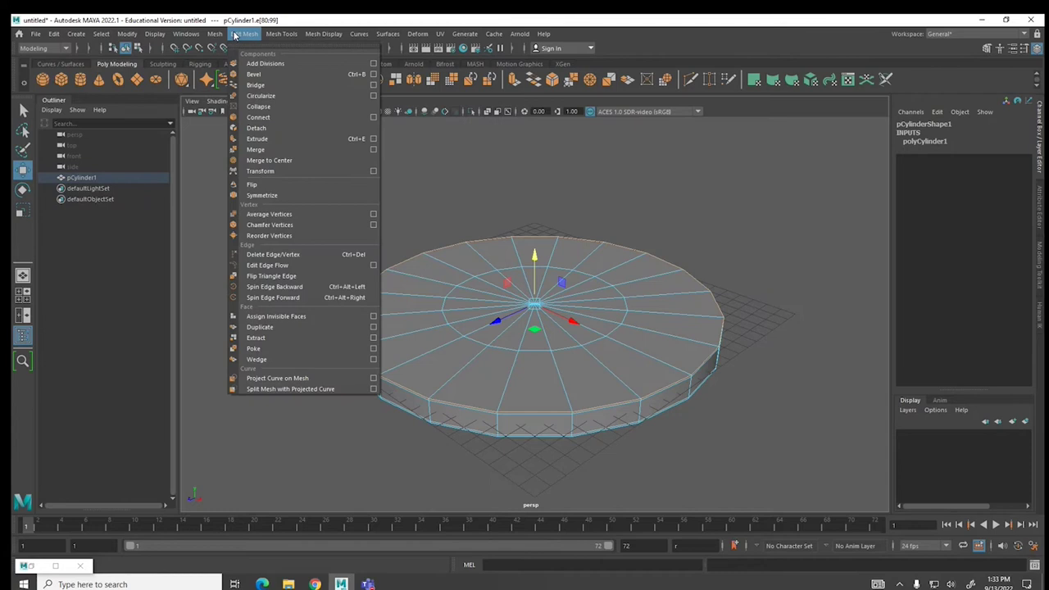
left_click(246, 75)
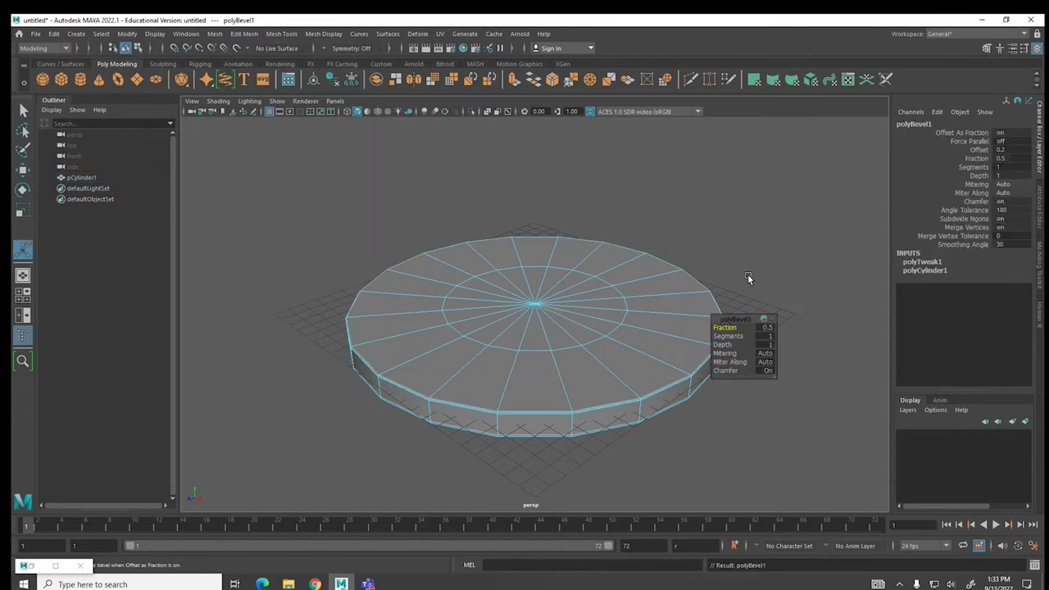
left_click_drag(724, 327, 714, 330)
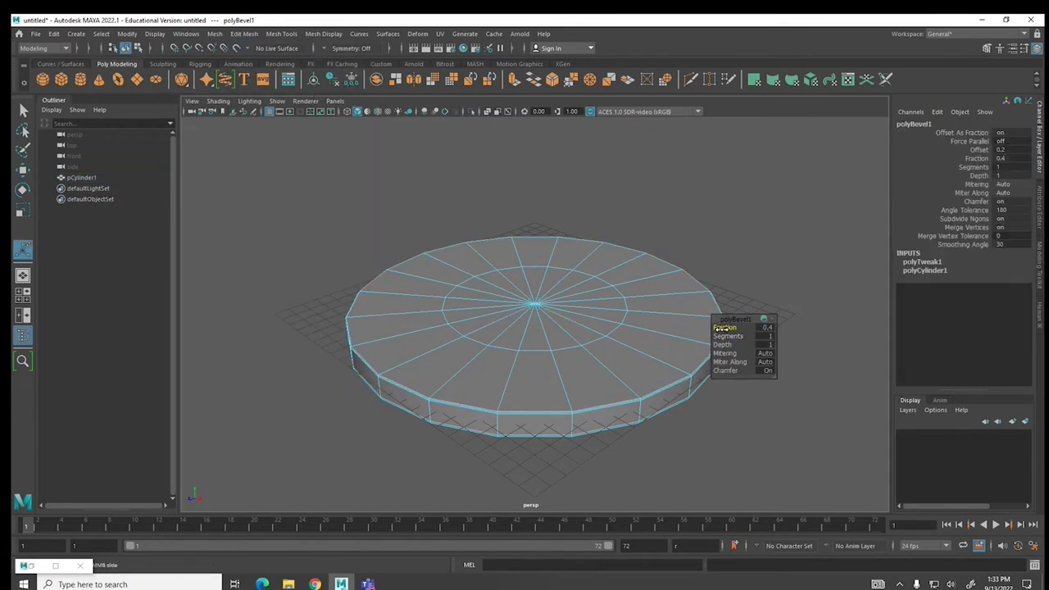
left_click(23, 169)
right_click_drag(439, 277, 535, 229)
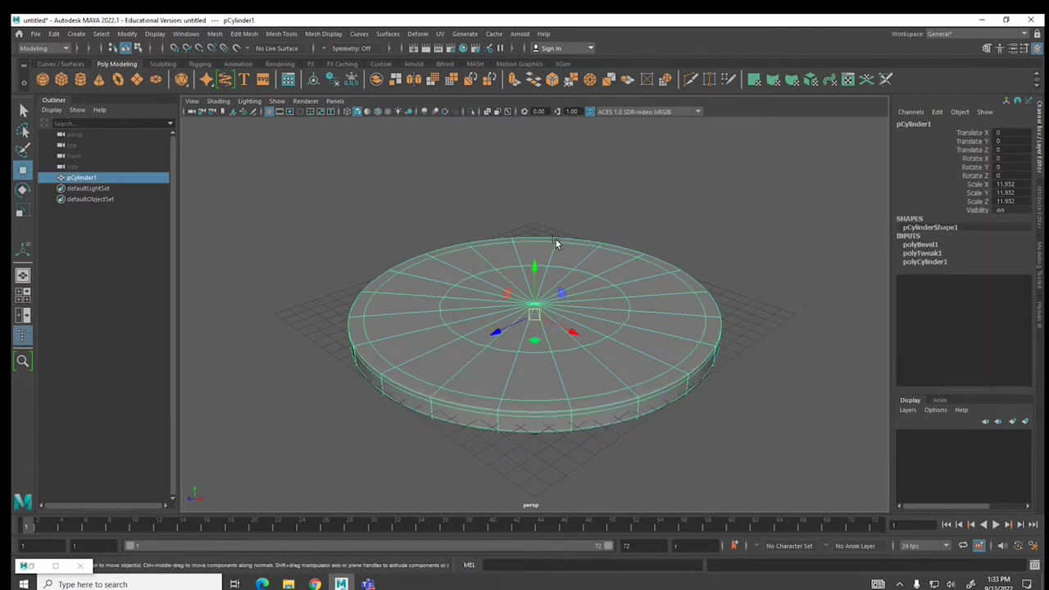
left_click(702, 207)
left_click(602, 279)
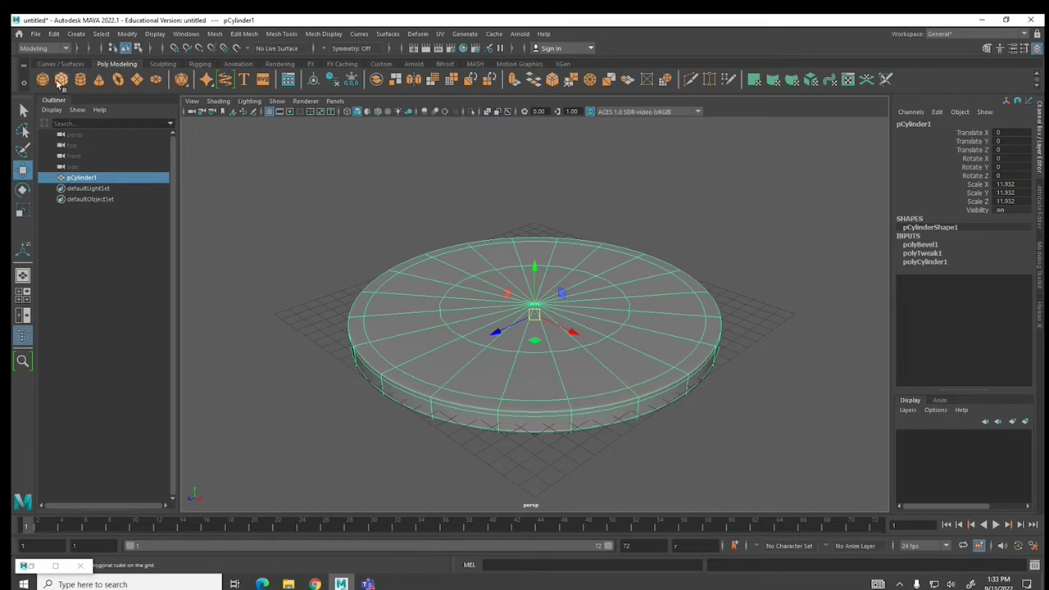
left_click(80, 79)
left_click_drag(496, 329, 261, 387)
left_click(260, 370)
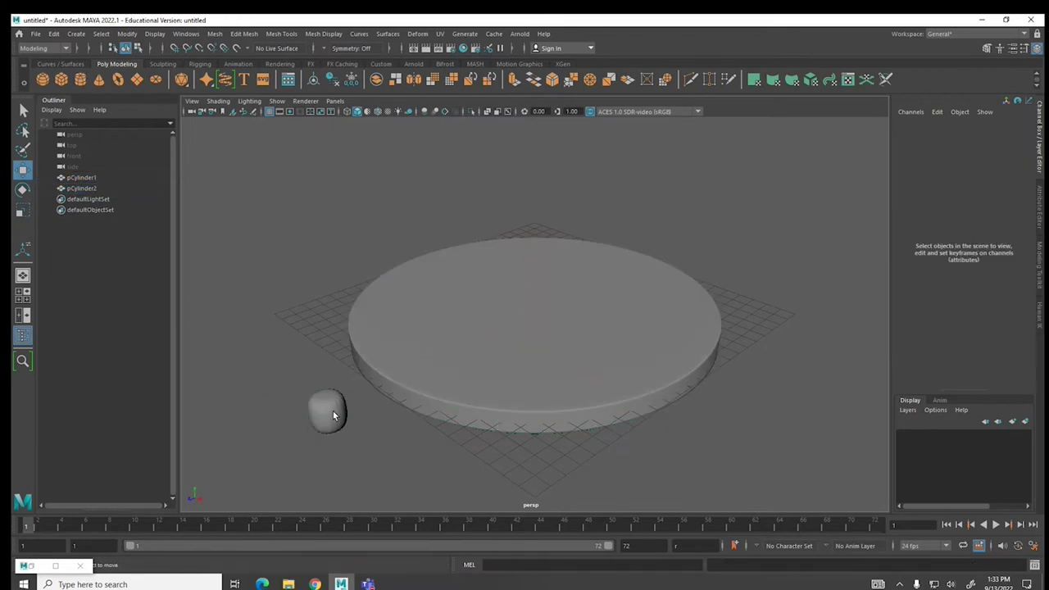
left_click(328, 410)
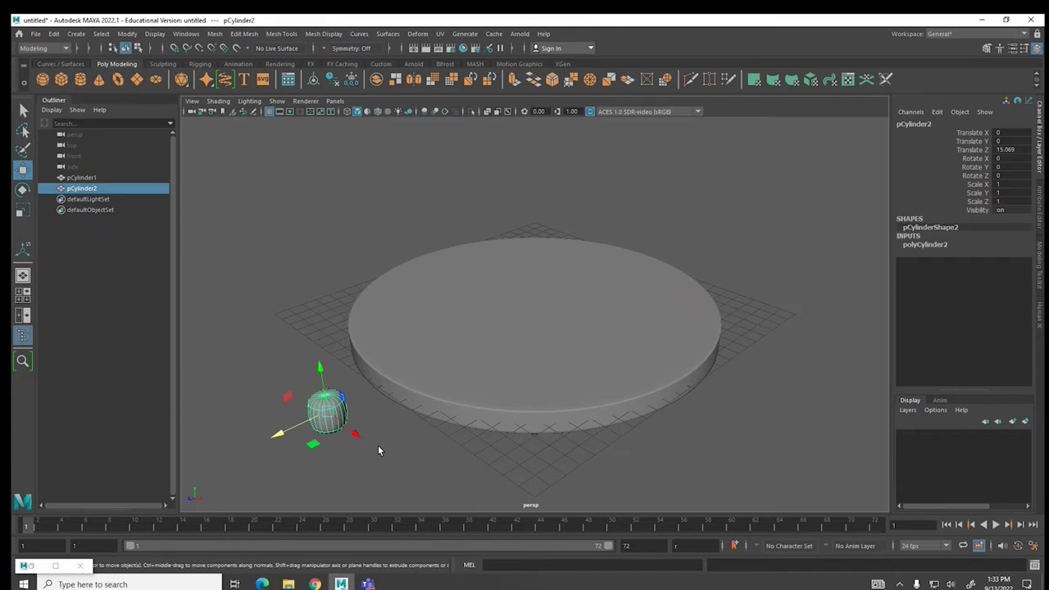
key("f")
left_click(390, 427)
left_click(554, 340)
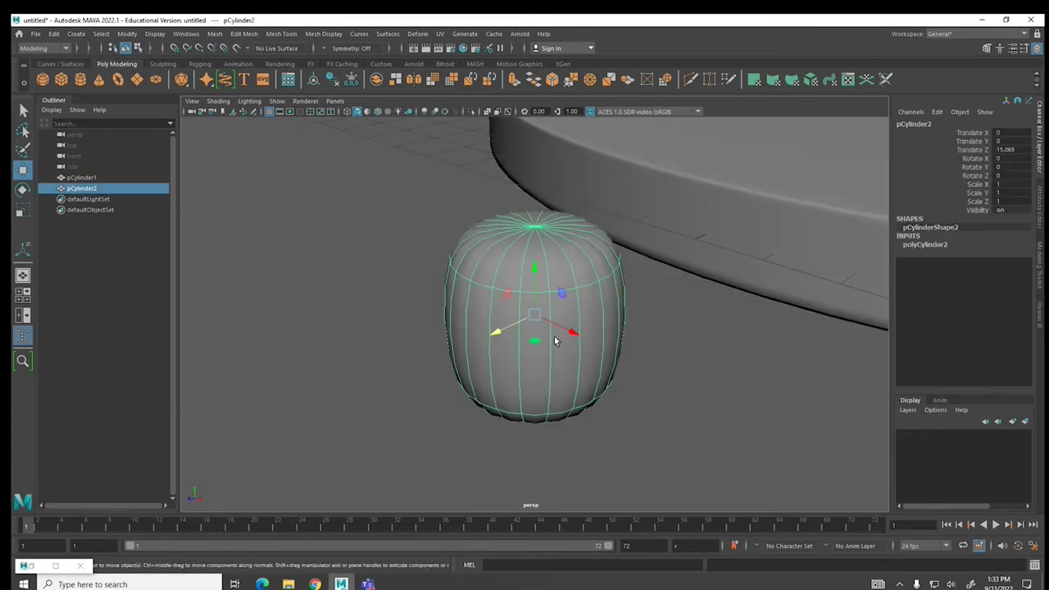
key("Delete")
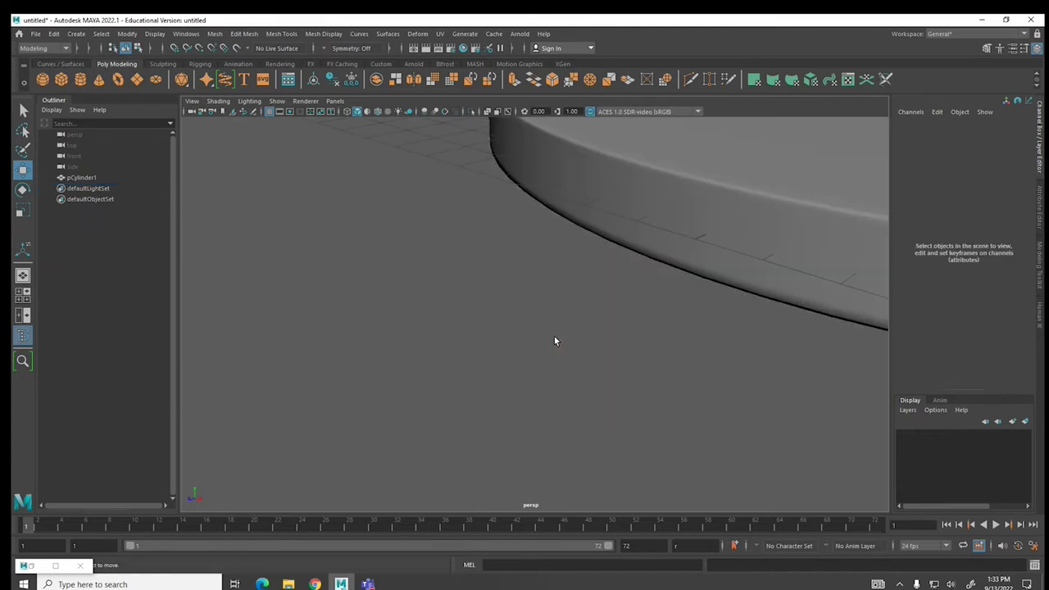
left_click(718, 183)
key("f")
left_click(640, 260)
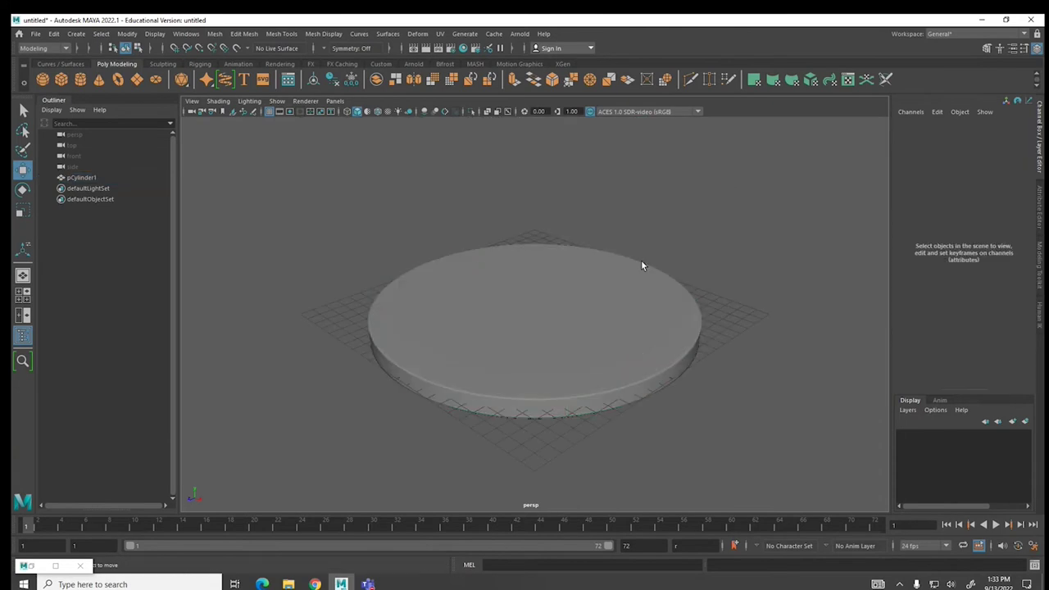
left_click(531, 319)
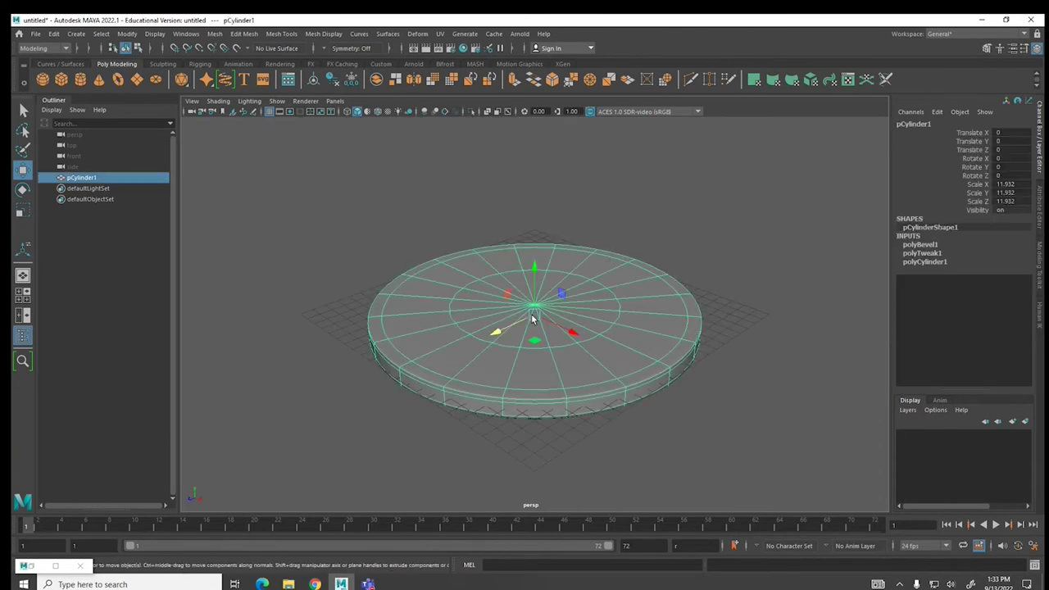
- Freeze the disc's transformations and delete its construction history
left_click(137, 39)
left_click(141, 89)
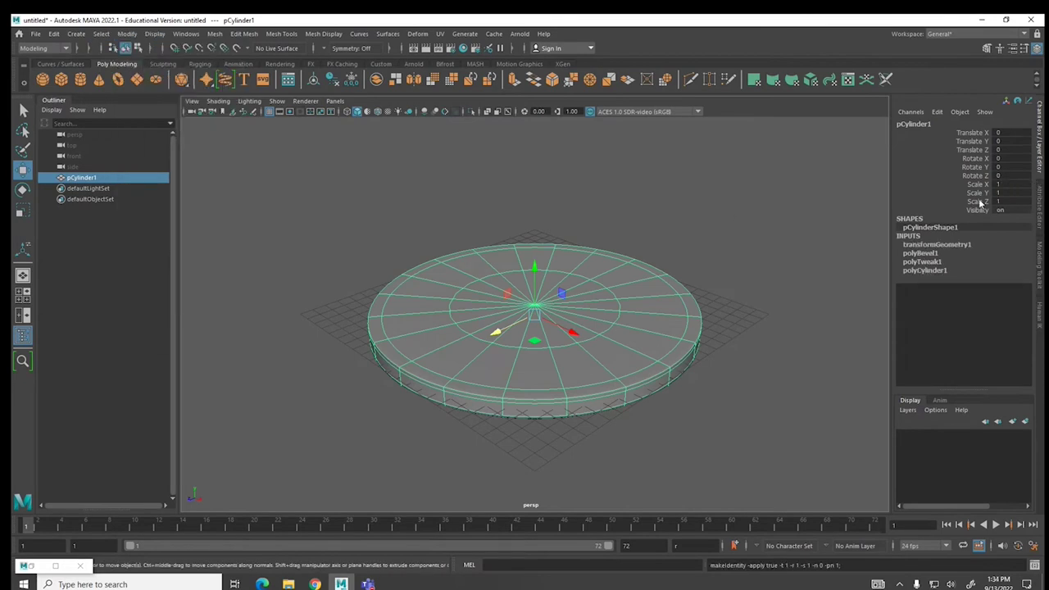
left_click(54, 36)
mouse_move(90, 169)
left_click(229, 163)
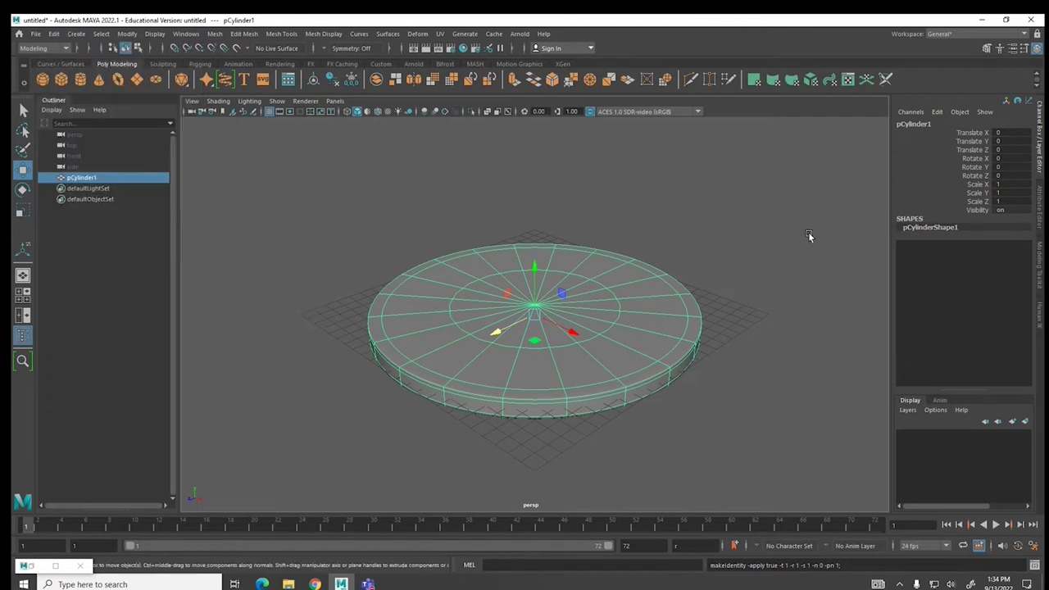
- Turn on Wireframe on Shaded in the viewport and reselect the disc
left_click(561, 218)
key("ctrl+z")
double_click(913, 123)
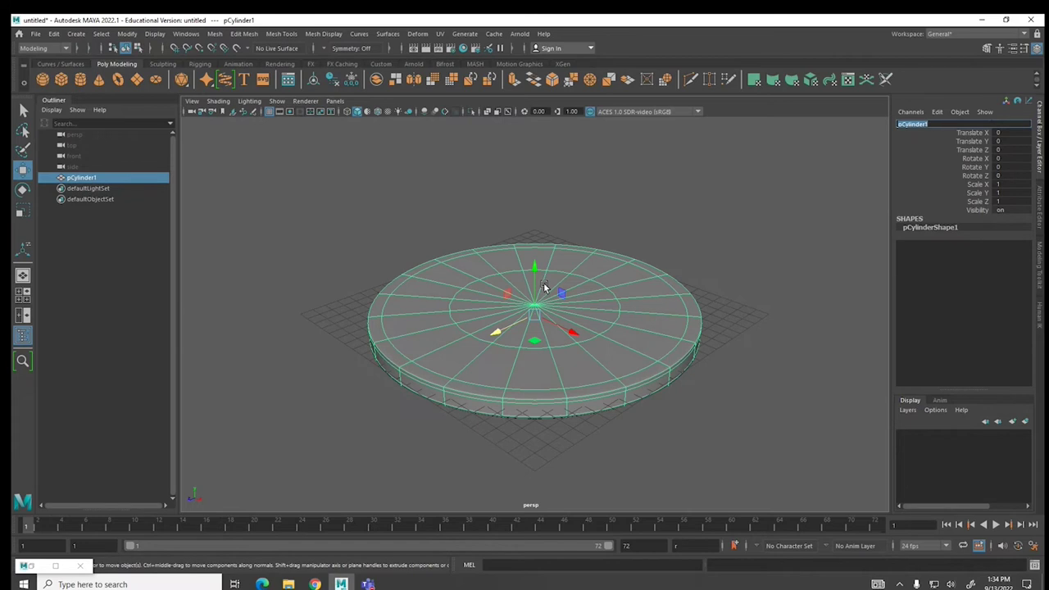
left_click(509, 185)
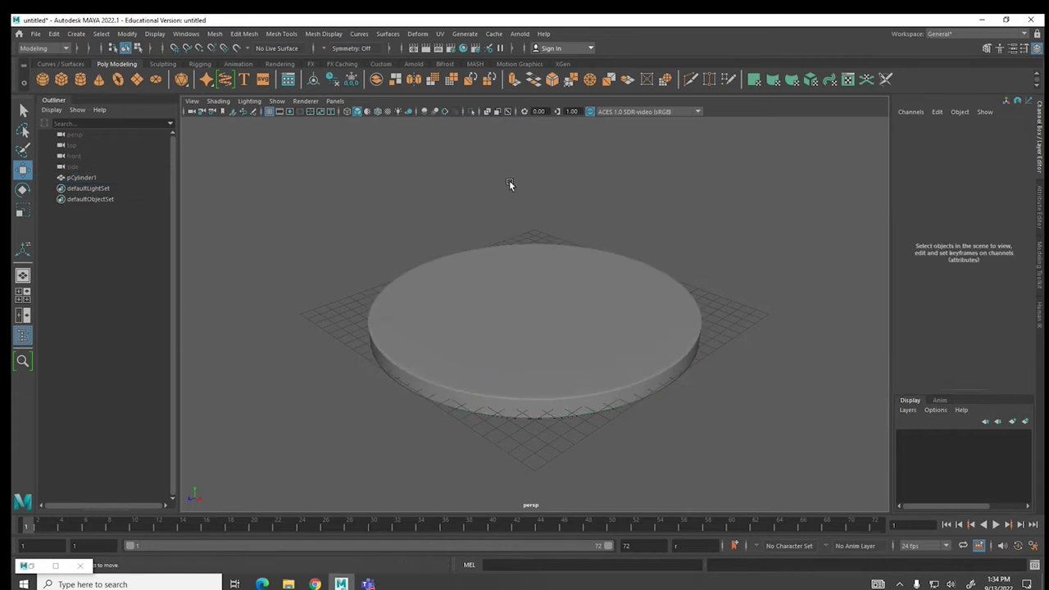
left_click(378, 113)
left_click(515, 283)
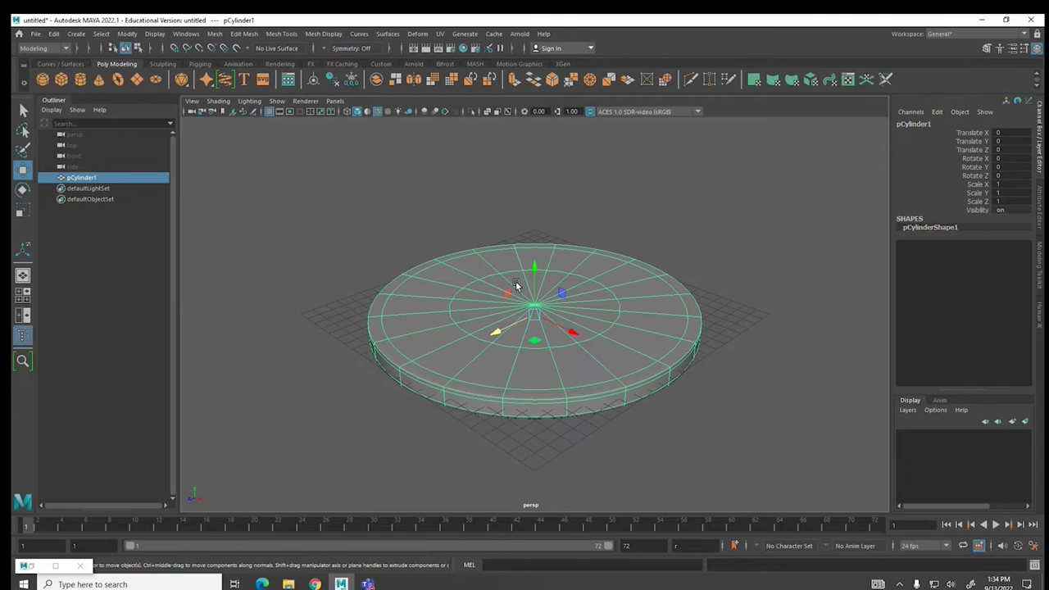
- Key pCylinder1's Rotate Y value of 0 at frame 1 with Key Selected
left_click(17, 192)
mouse_move(534, 334)
left_mouse_down()
mouse_move(518, 332)
mouse_move(555, 332)
mouse_move(512, 334)
mouse_move(531, 335)
left_mouse_up()
key("ctrl+z")
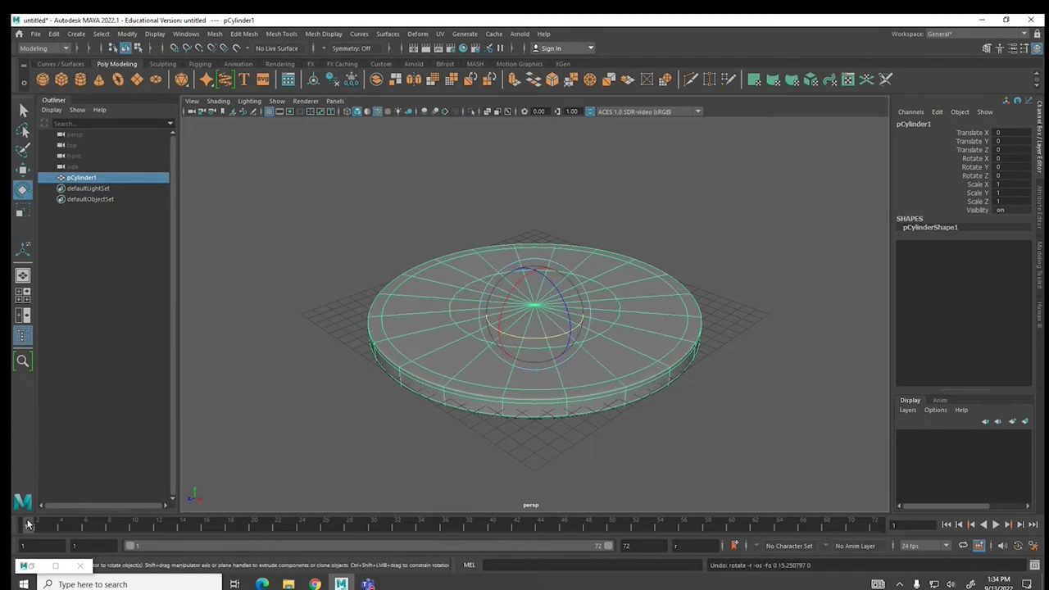
left_click(980, 168)
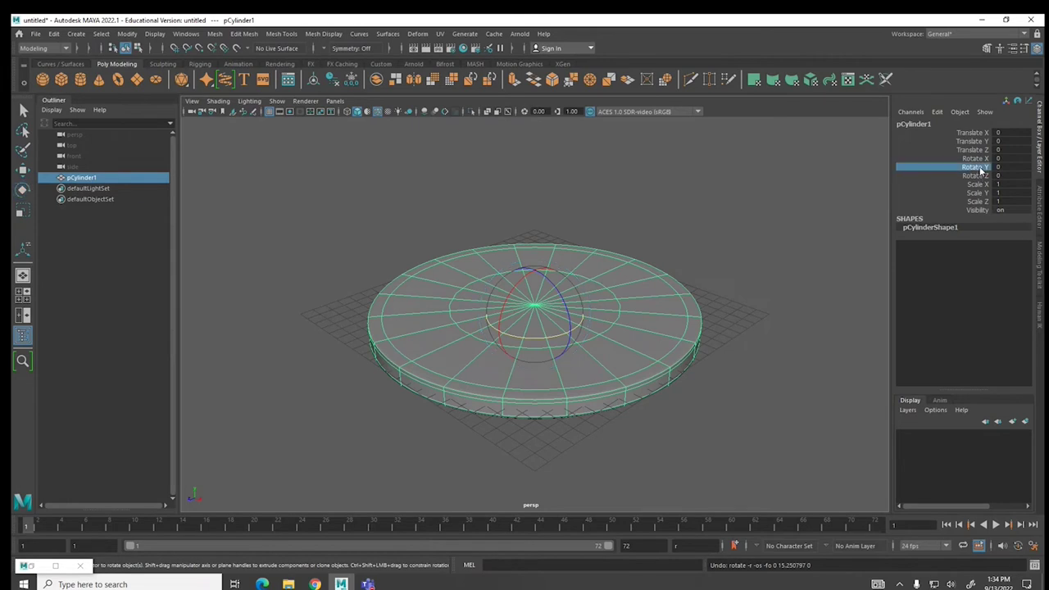
right_click(981, 170)
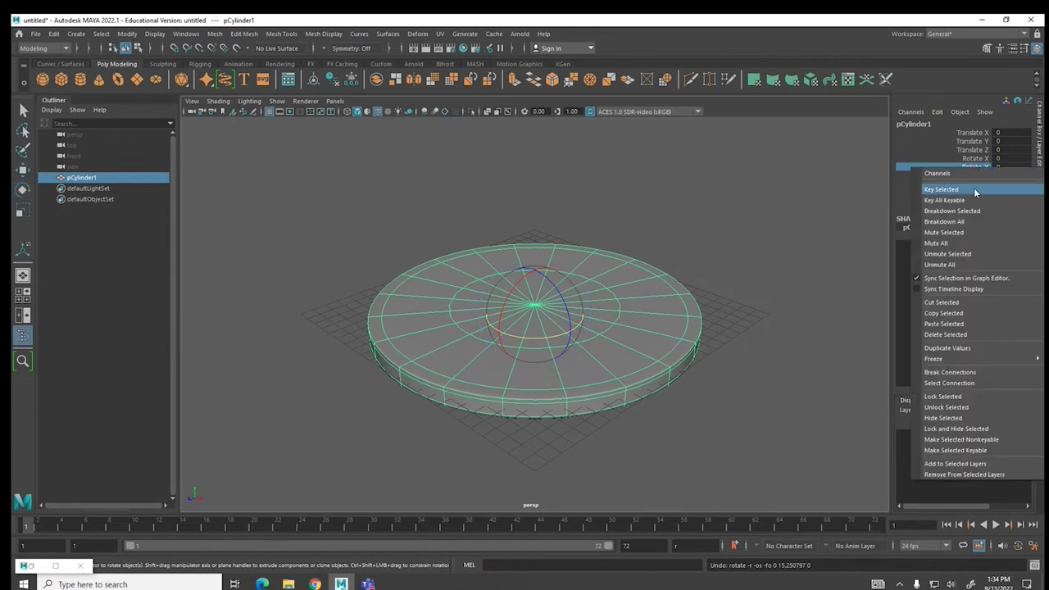
left_click(975, 190)
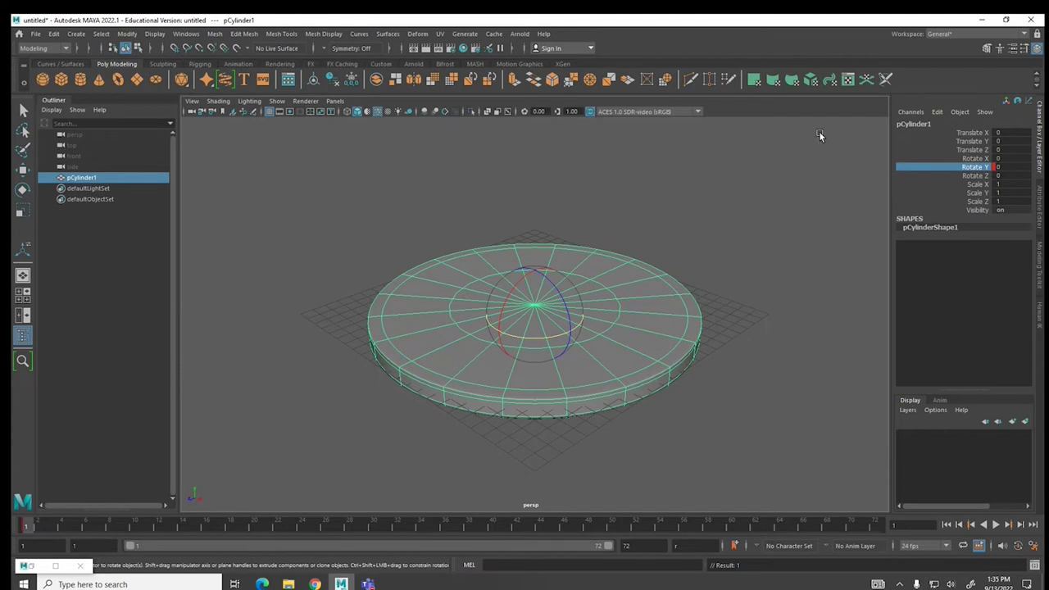
- Set pCylinder1's Rotate Y to 360 at frame 72 and key it with Key Selected
left_click(1008, 166)
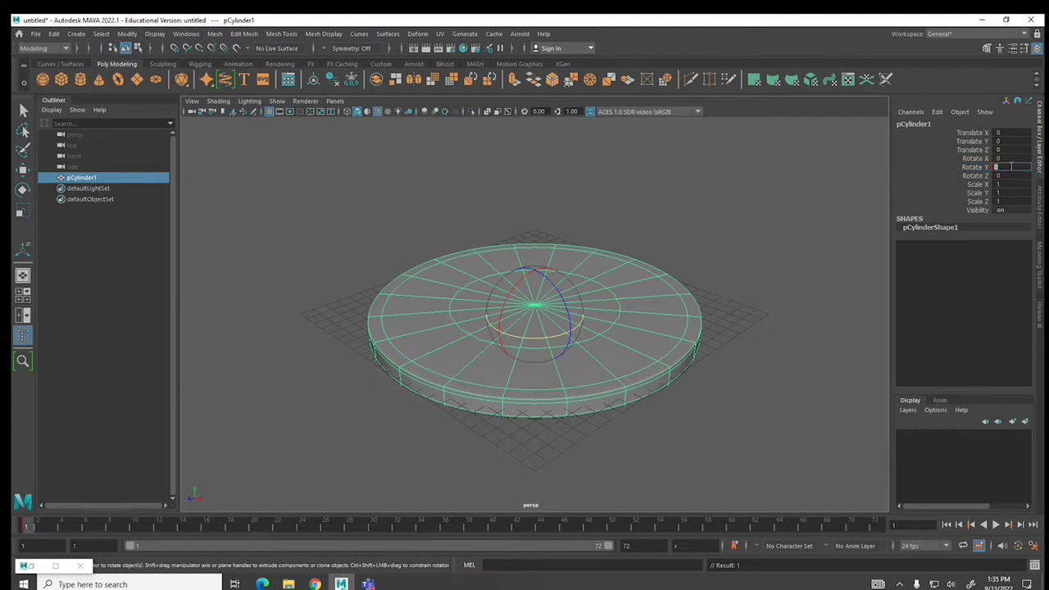
type("360")
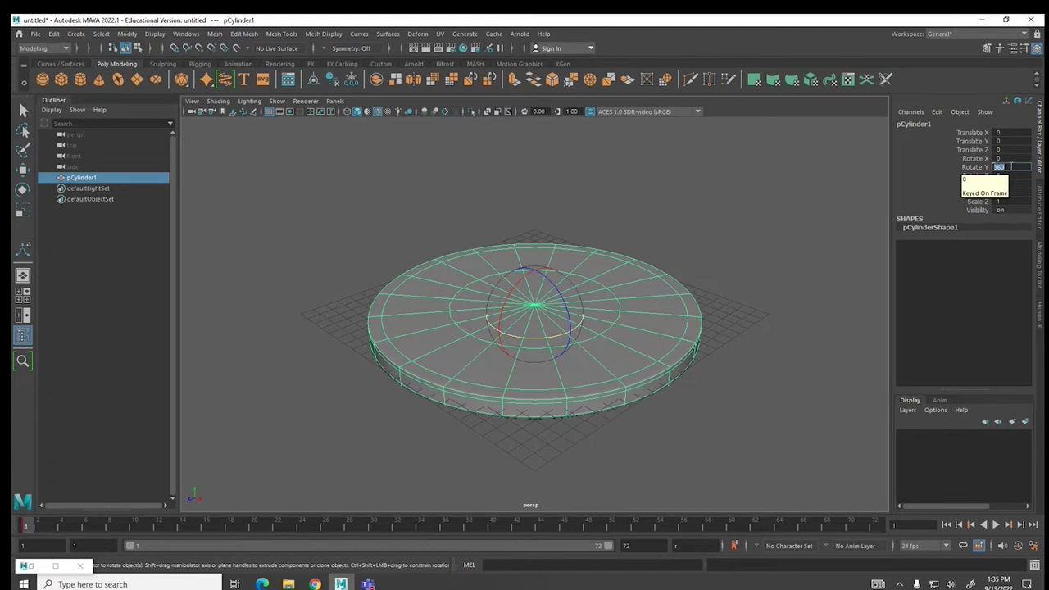
key("Return")
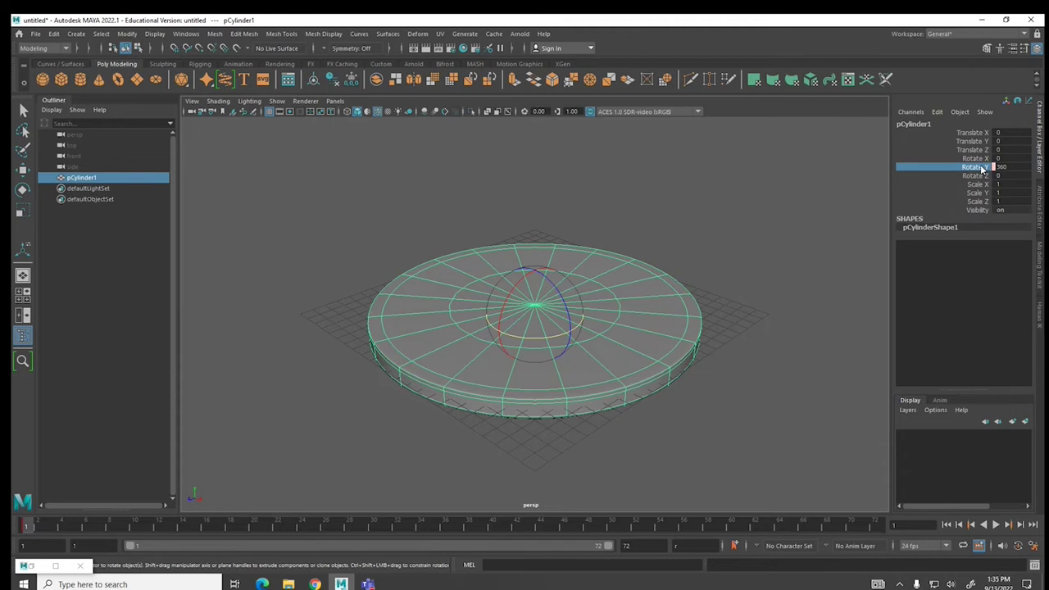
left_click(872, 526)
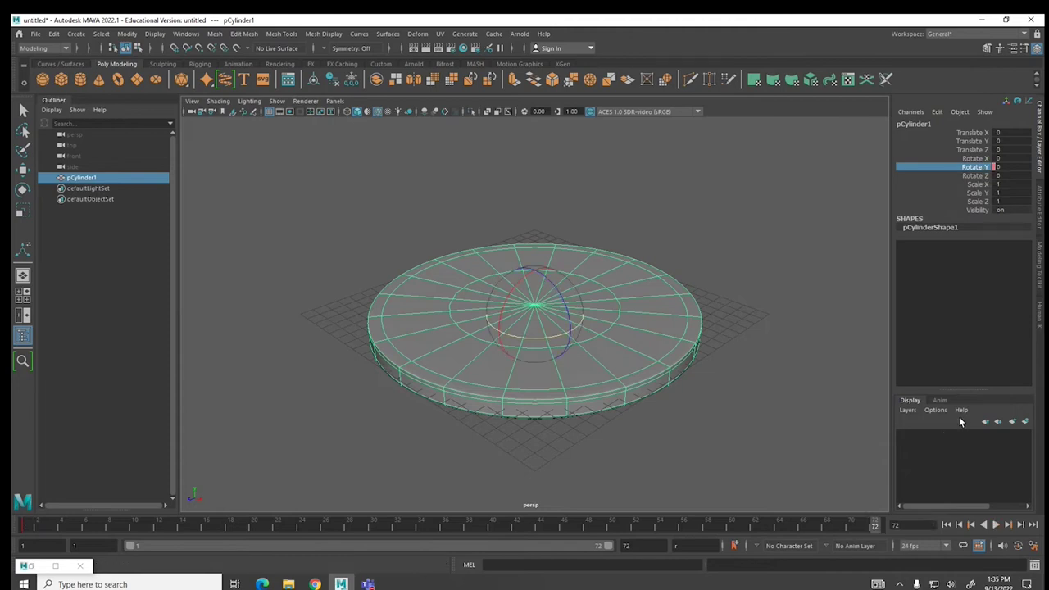
double_click(1014, 167)
type("360")
key("Return")
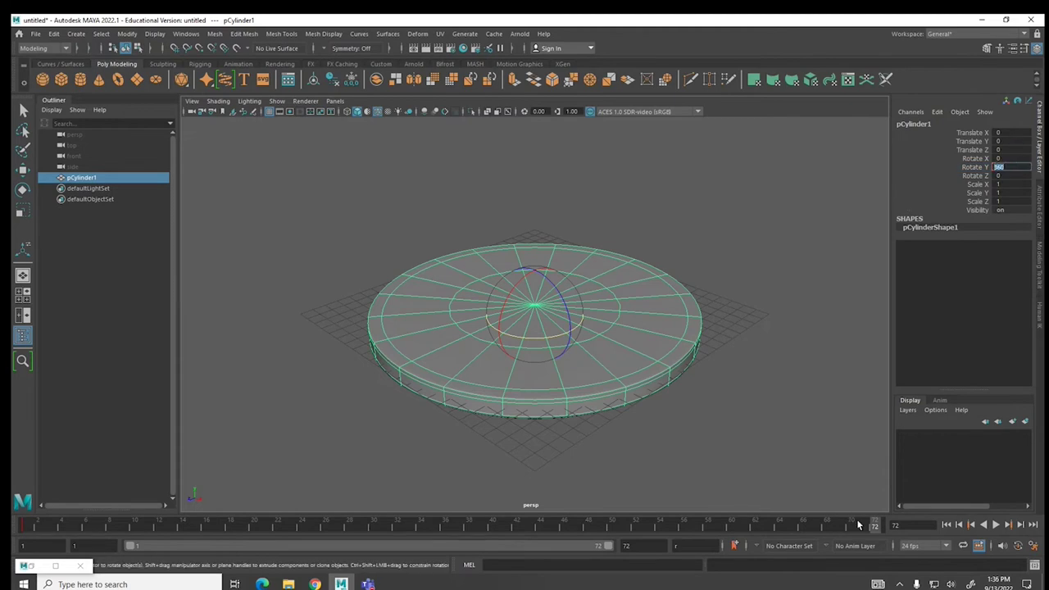
left_click(972, 168)
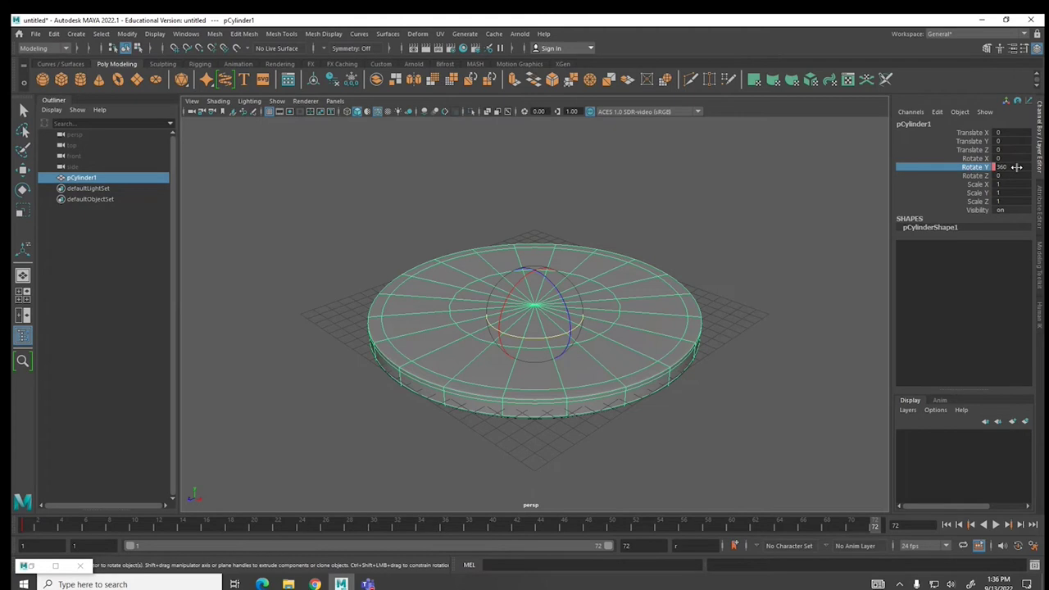
right_click(975, 170)
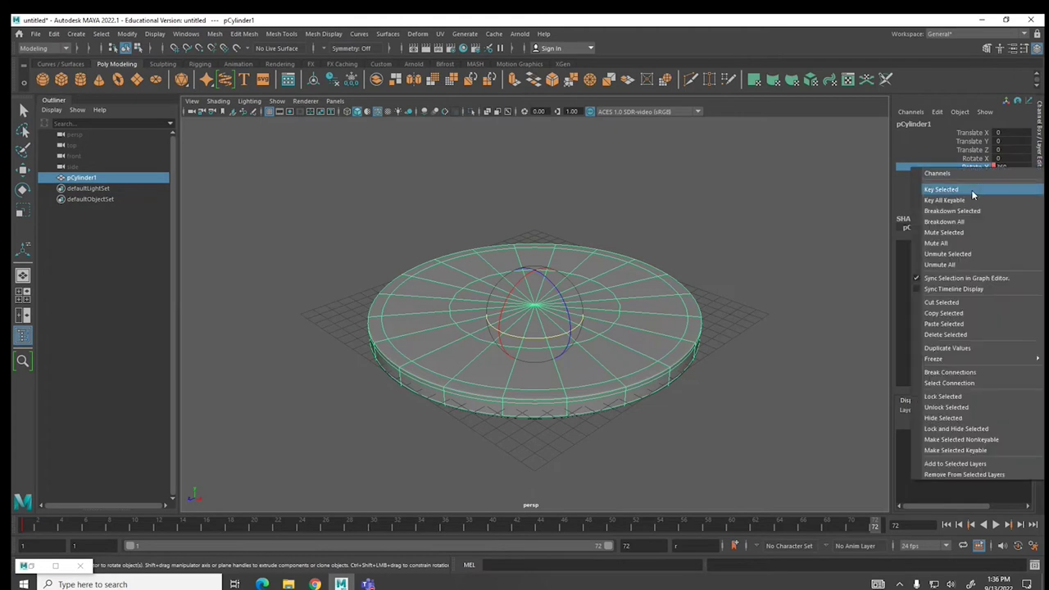
left_click(971, 189)
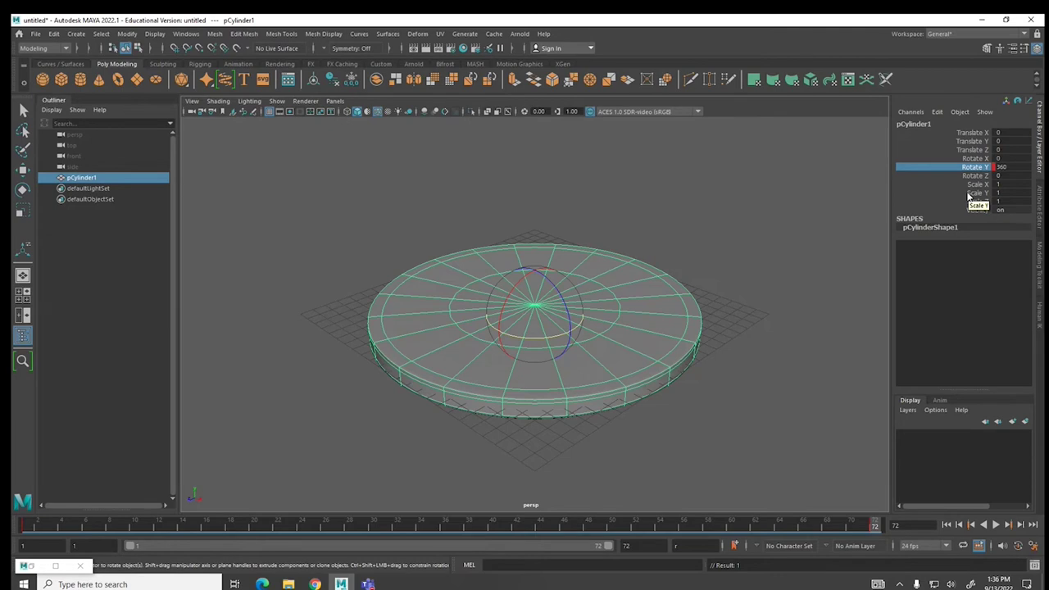
- Play the animation to preview the cylinder spinning through frames 1–72
left_click(996, 524)
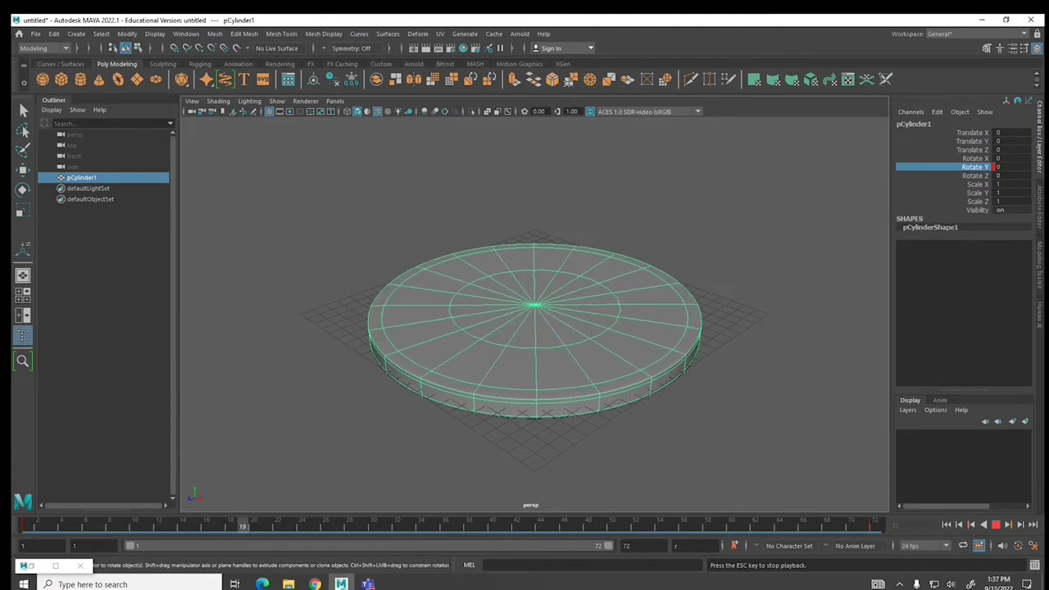
- Open the Graph Editor, stop playback, and marquee-select pCylinder1's Rotate Y curve and keys
left_click(186, 34)
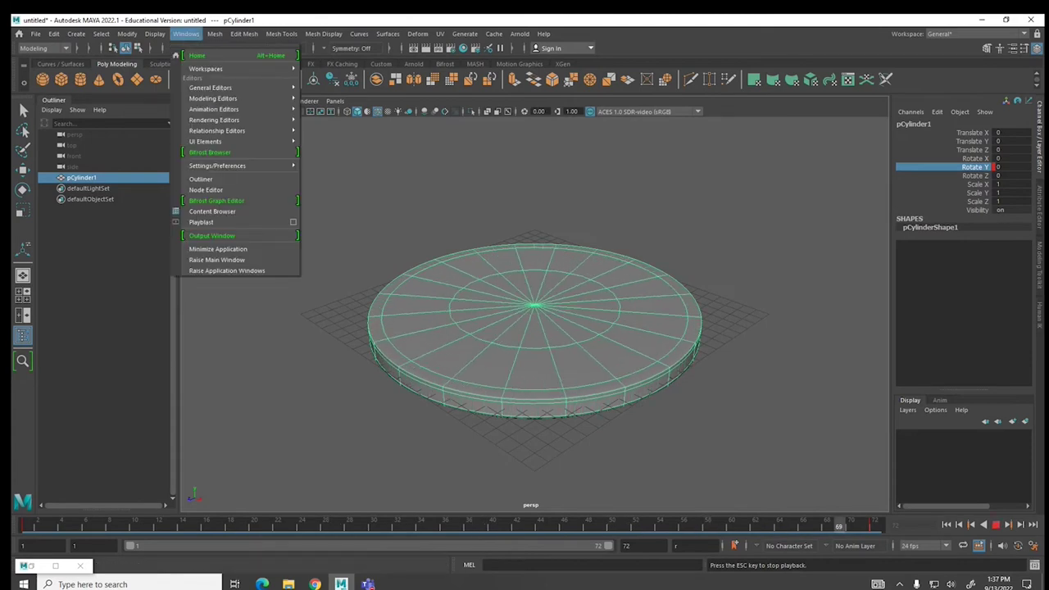
mouse_move(214, 109)
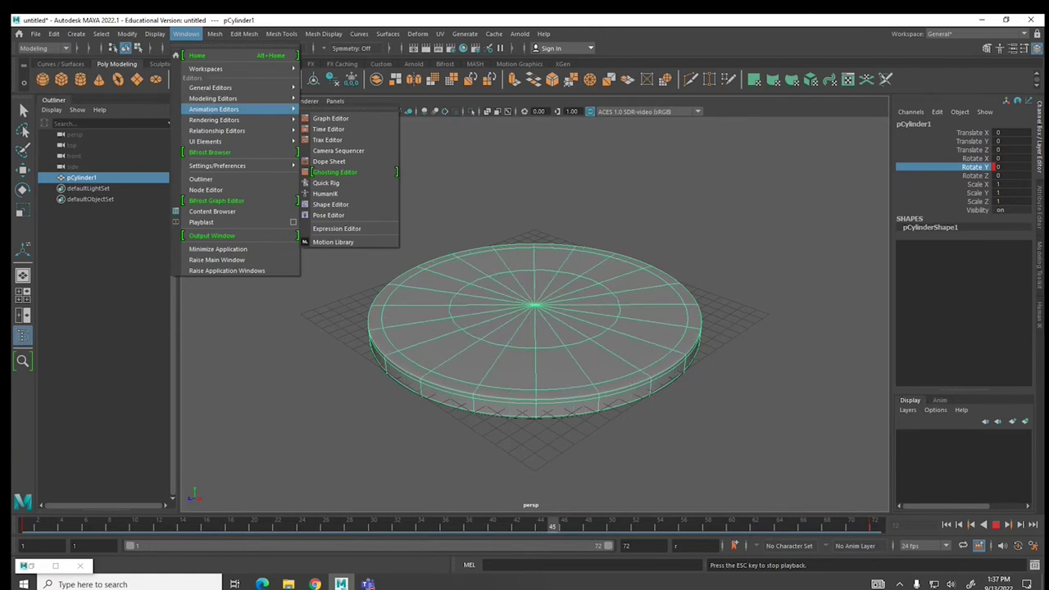
left_click(332, 115)
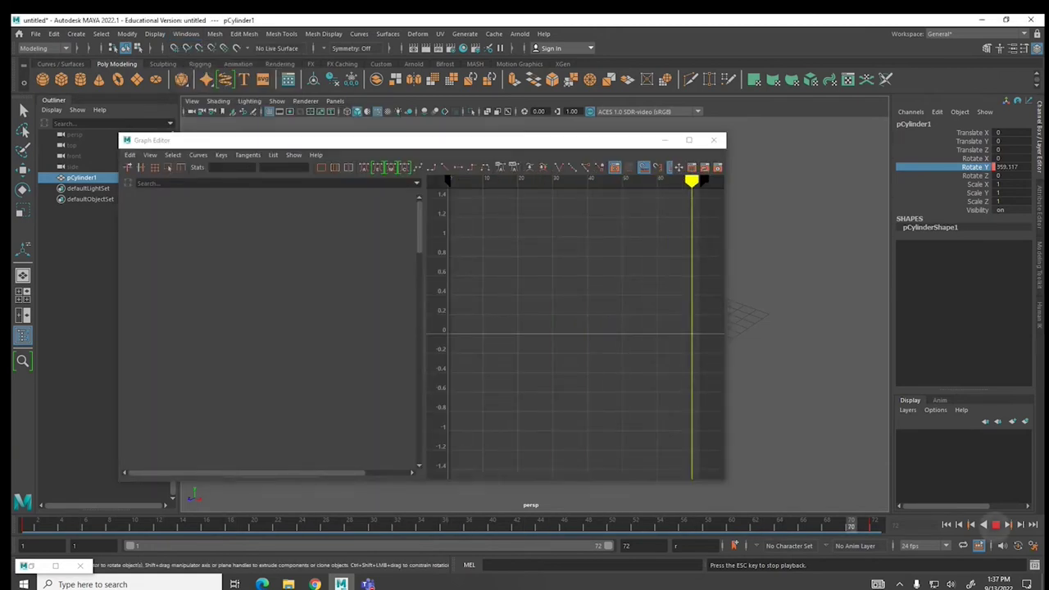
key("Escape")
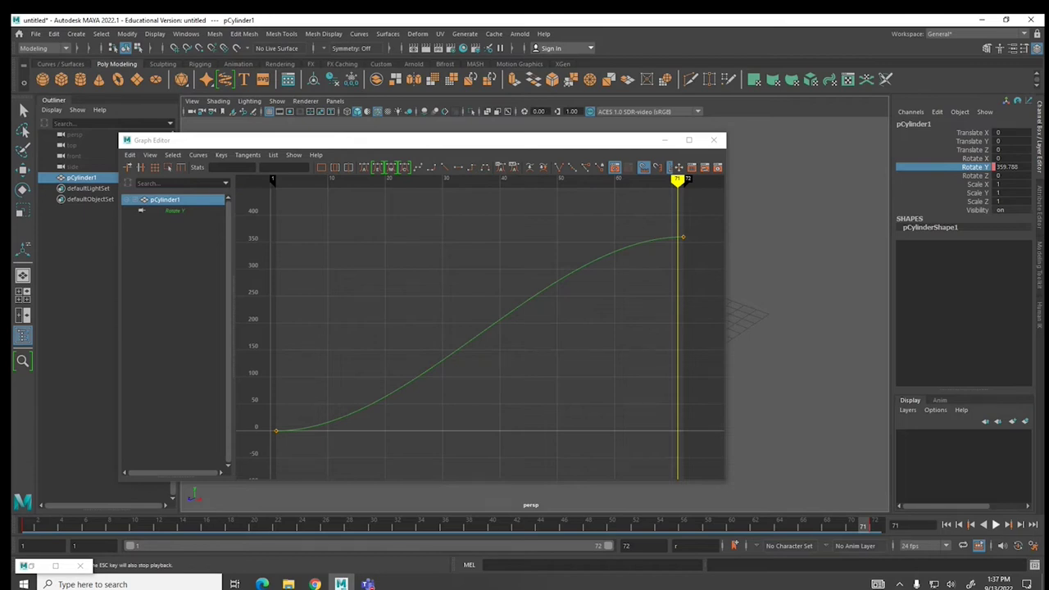
left_click_drag(264, 196, 693, 435)
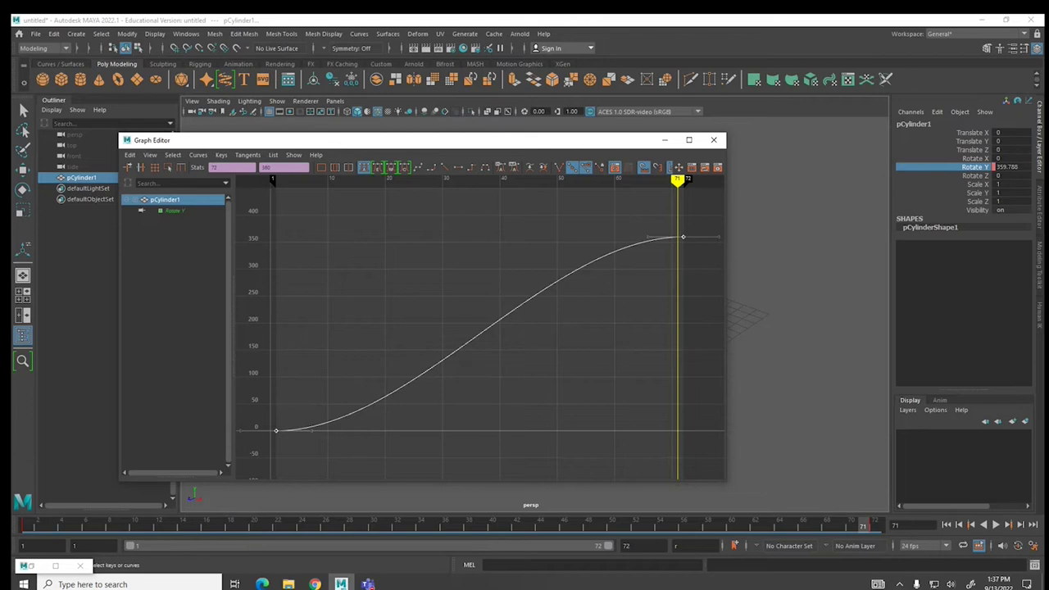
- Make the Rotate Y curve linear for constant speed, close the Graph Editor, and play with Alt+V
left_click(445, 167)
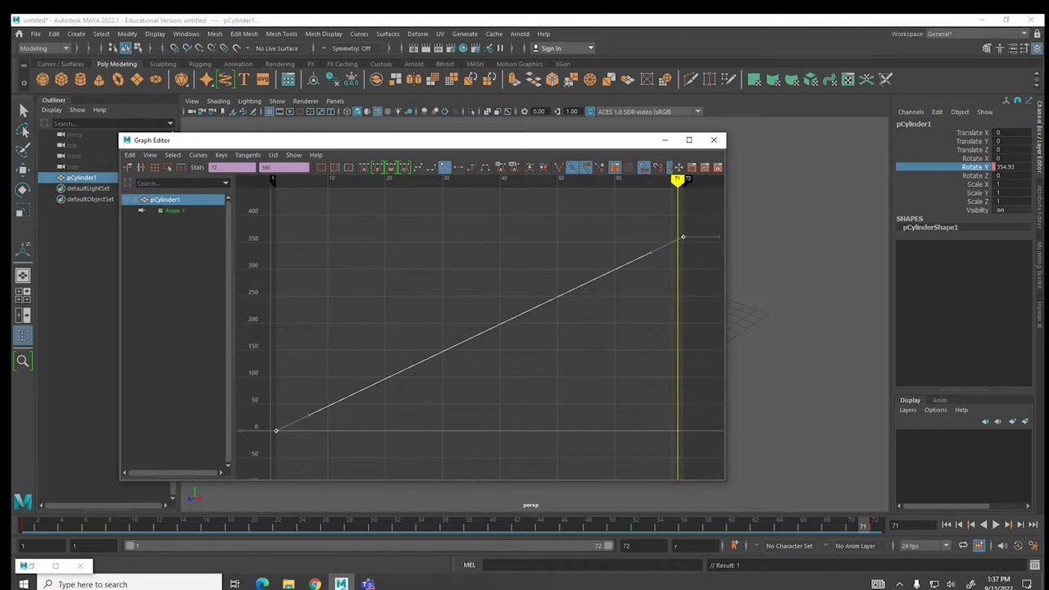
left_click(713, 140)
key("alt+v")
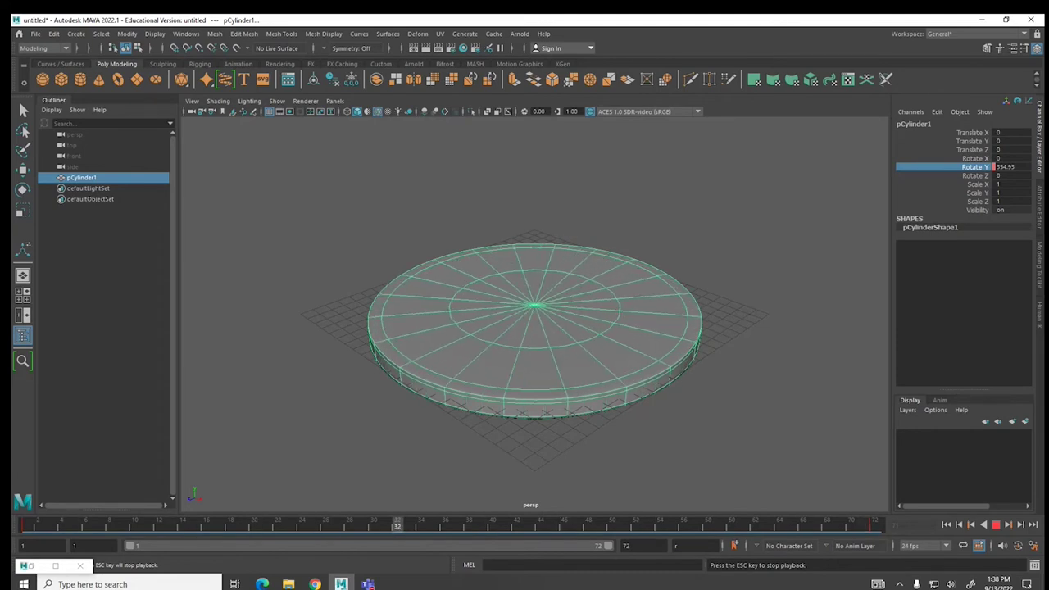
- Stop playback and rewind to frame 1, where Rotate Y reads 0
key("Escape")
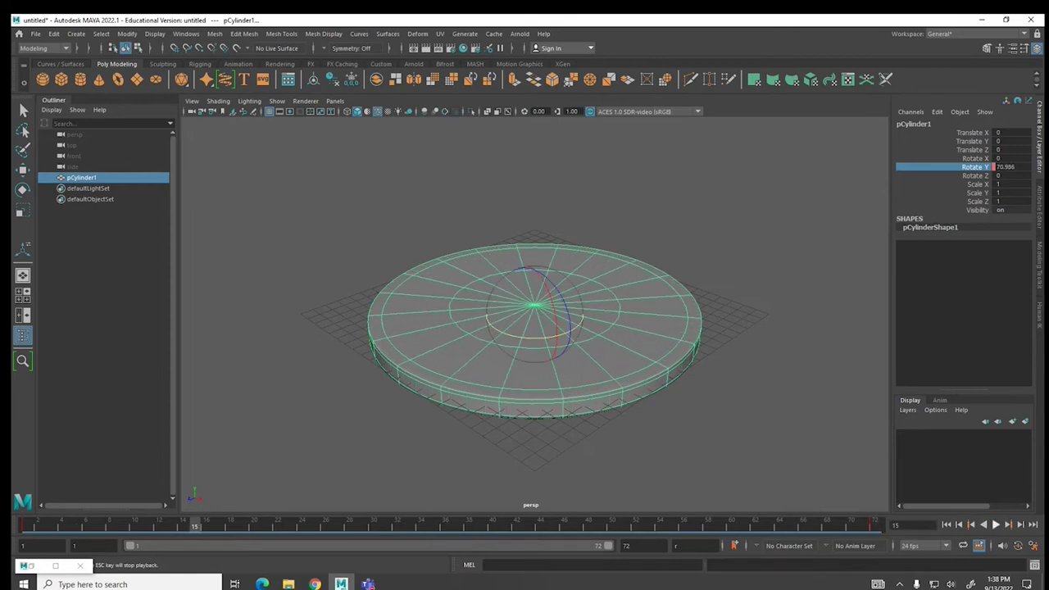
key("alt+shift+v")
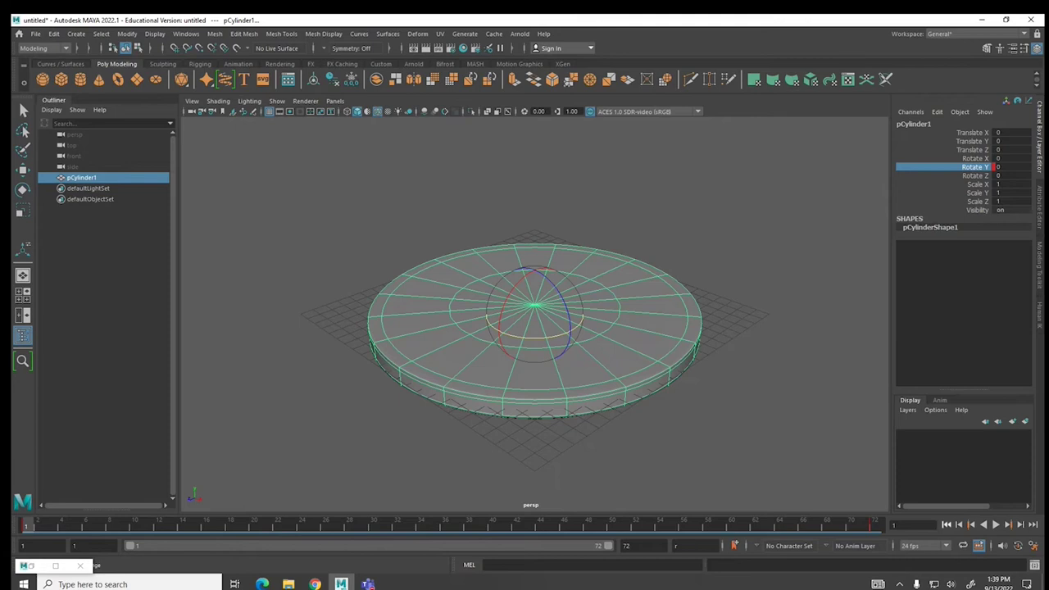
- Create a new camera and rename it Turntable_Camera in the Channel Box
left_click(80, 37)
mouse_move(93, 110)
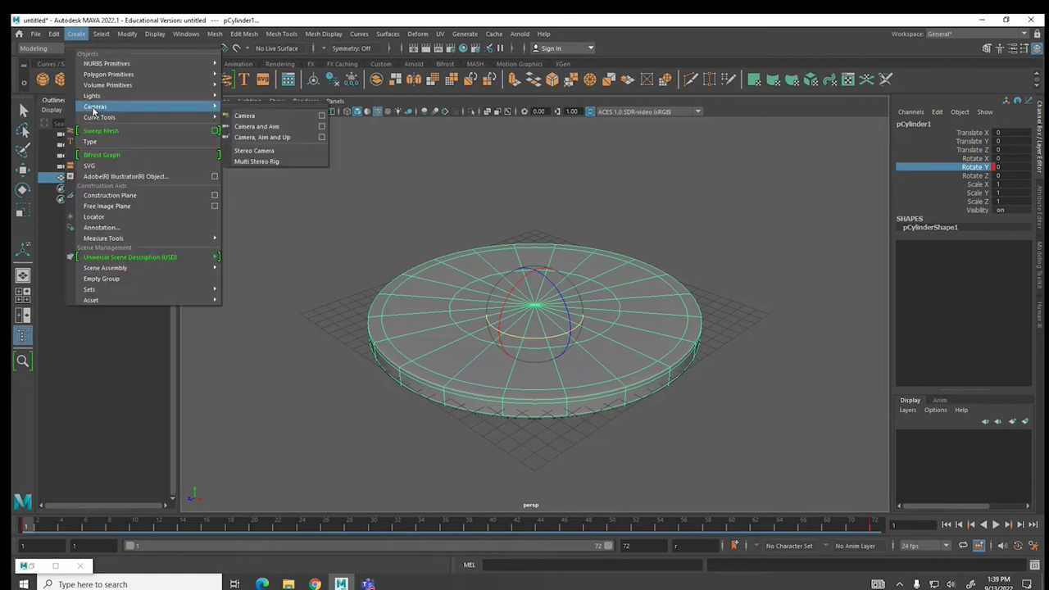
left_click(259, 118)
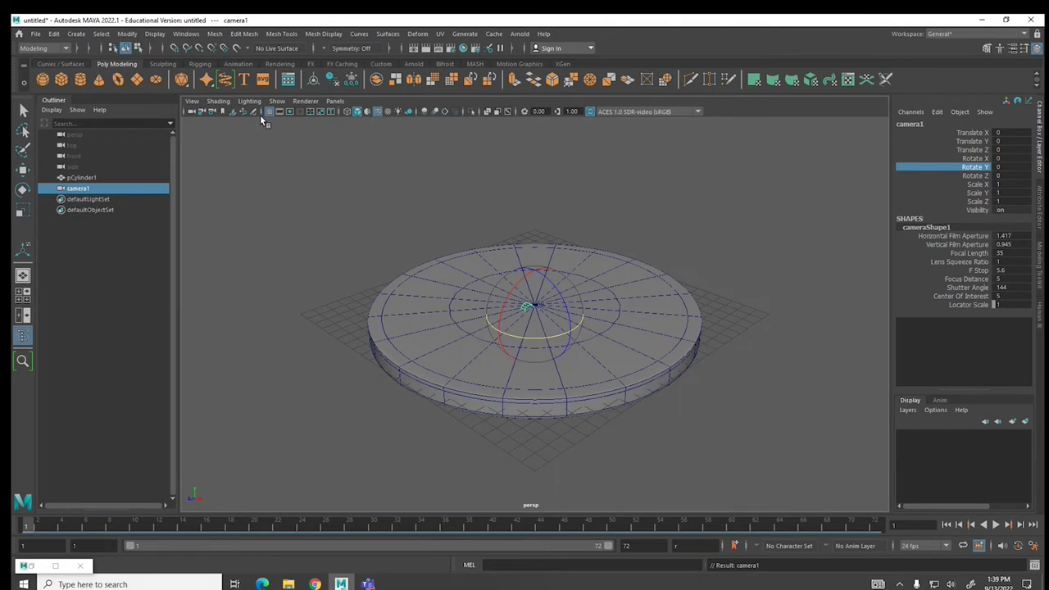
left_click(925, 124)
left_click(931, 126)
type("Tur")
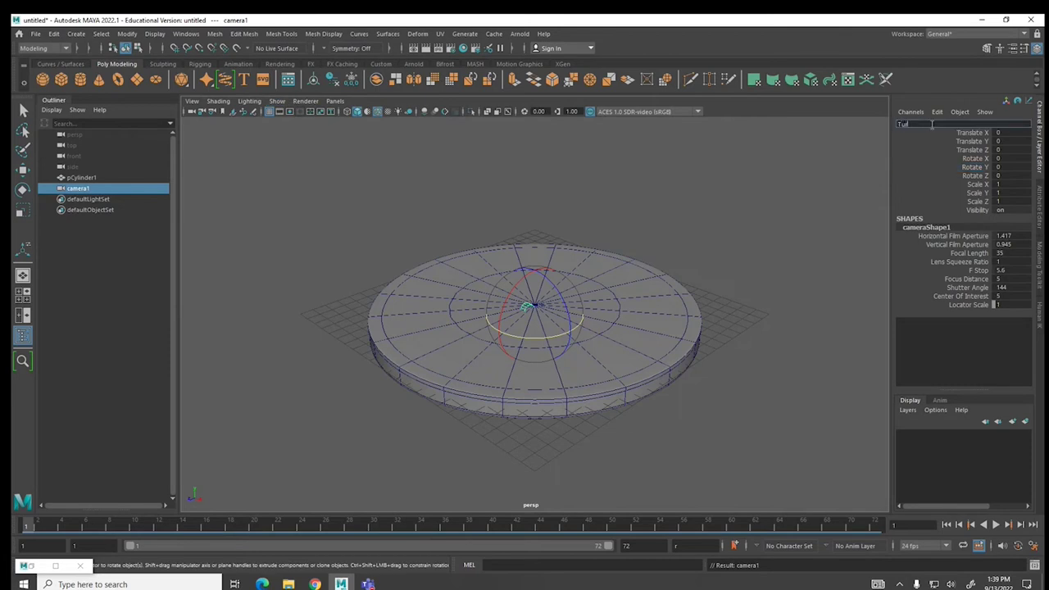
type("ntable_Camera")
key("Return")
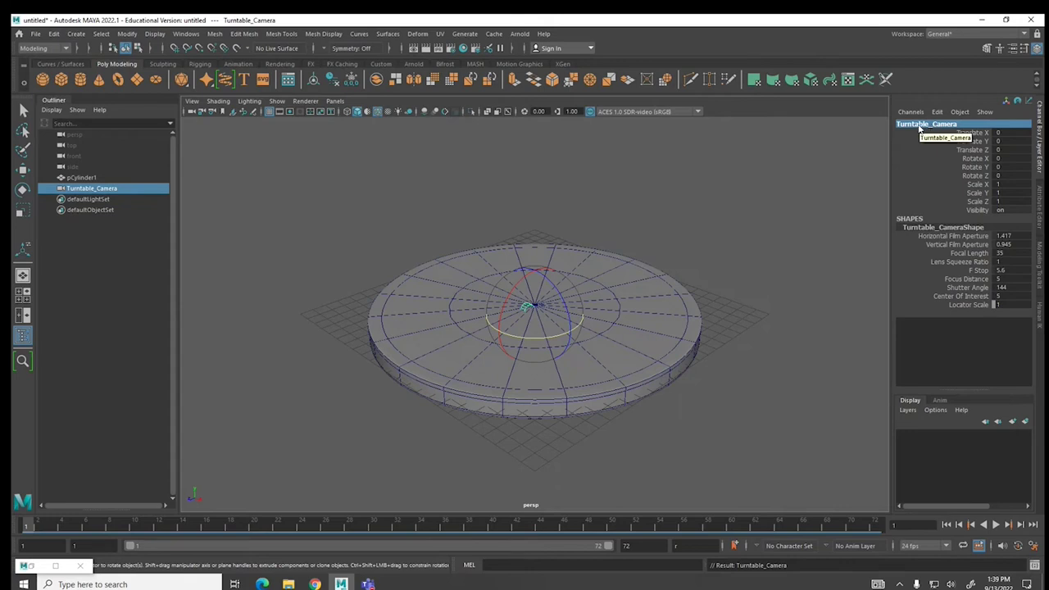
- Look through Turntable_Camera in the viewport, briefly toggling Isolate Select on the cylinder
left_click(335, 101)
mouse_move(344, 113)
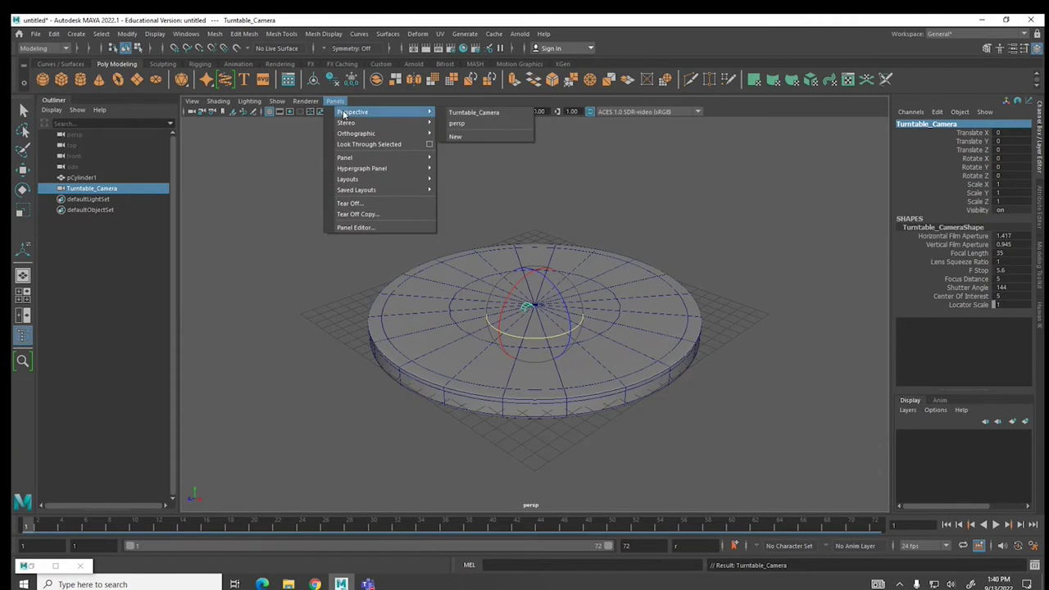
left_click(473, 114)
left_click(471, 112)
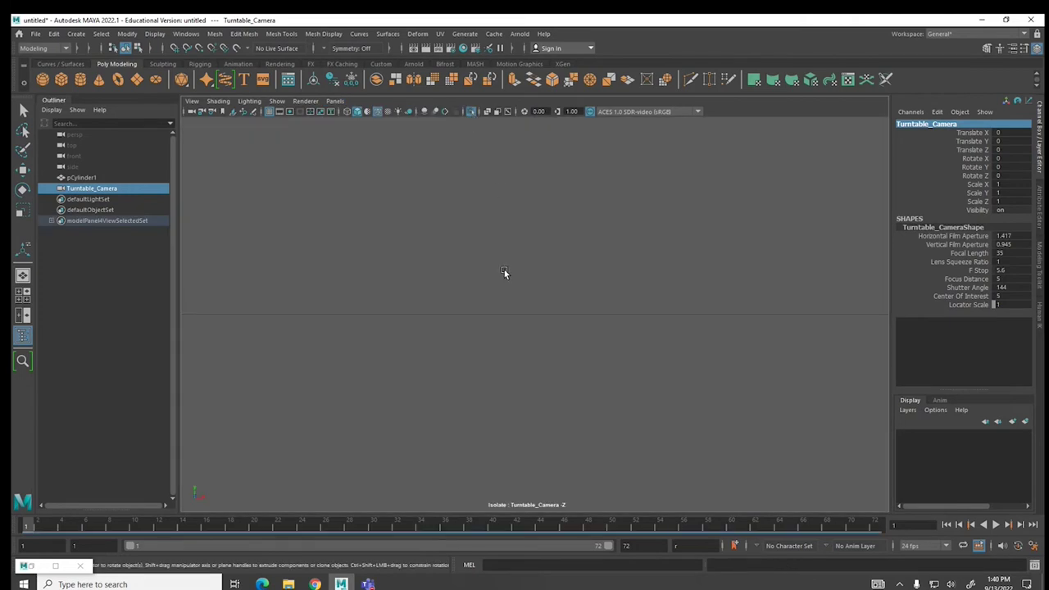
scroll(504, 271, "down", 3)
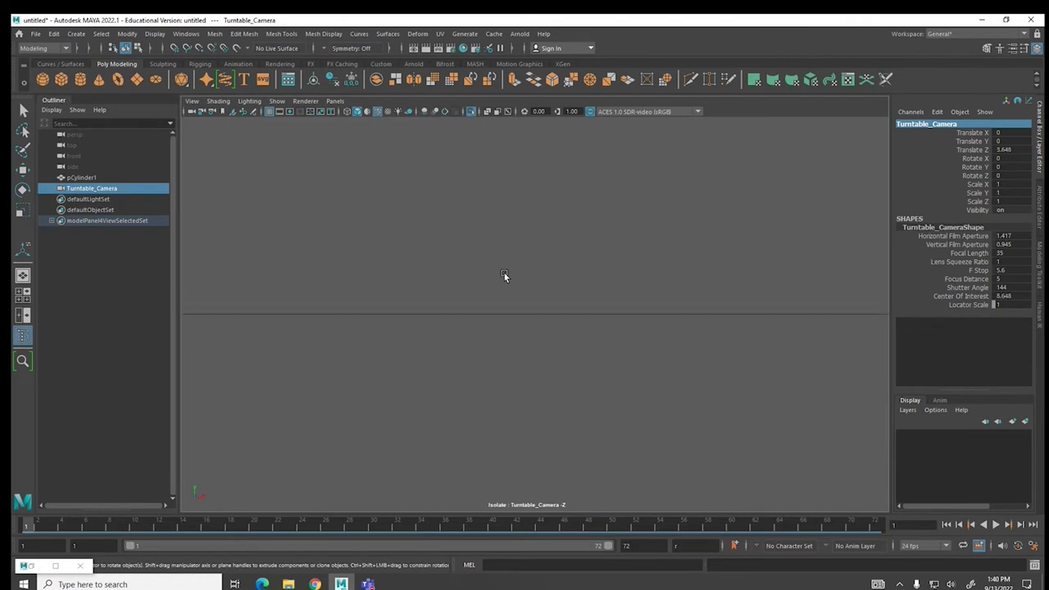
scroll(504, 275, "down", 15)
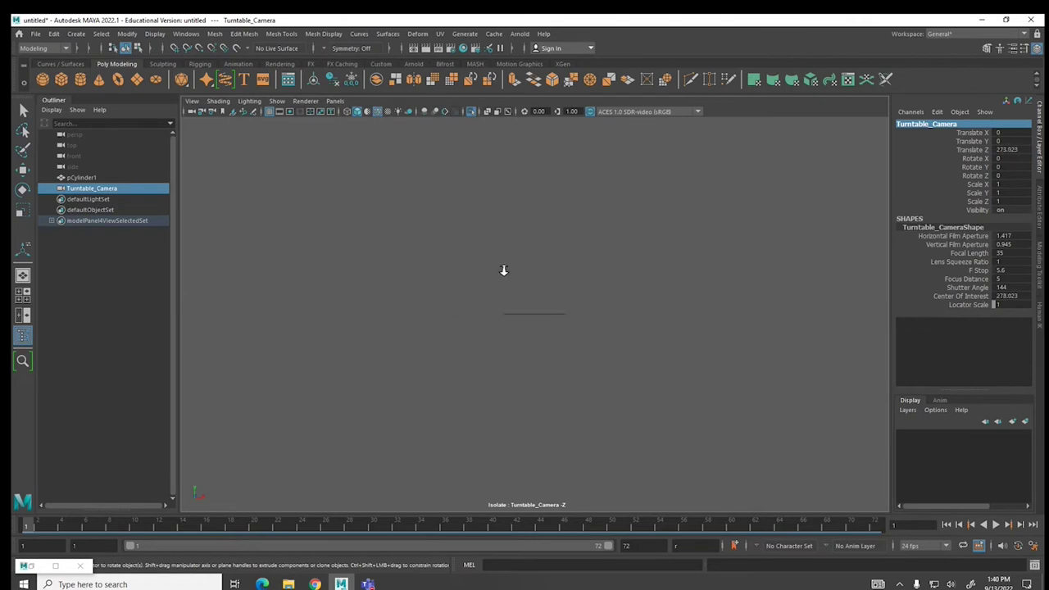
key("ctrl+z")
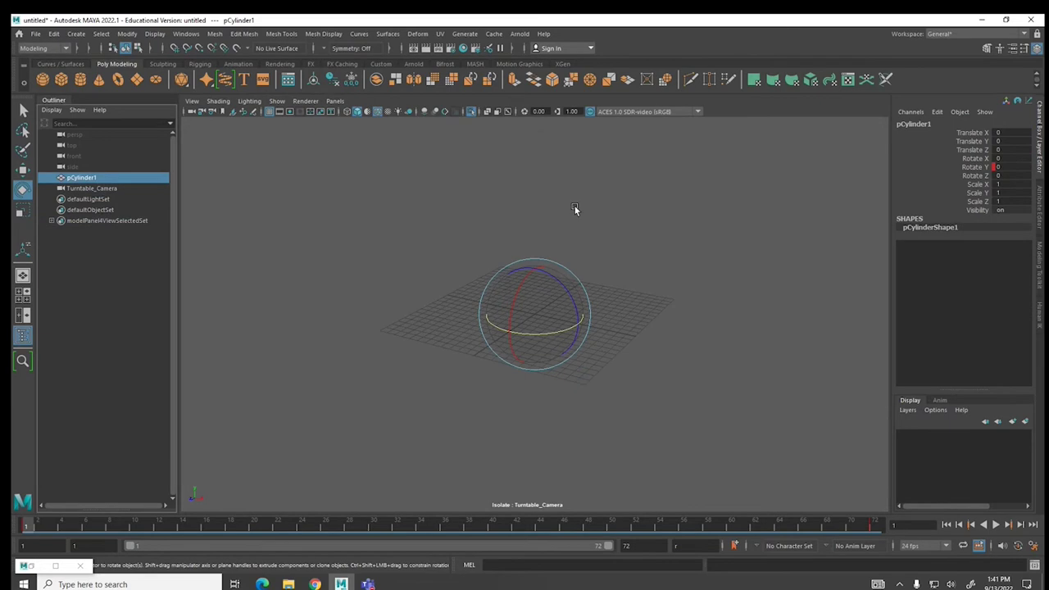
- Turn Isolate Select off so the whole scene shows, and tilt the view down onto the cylinder
left_click(472, 112)
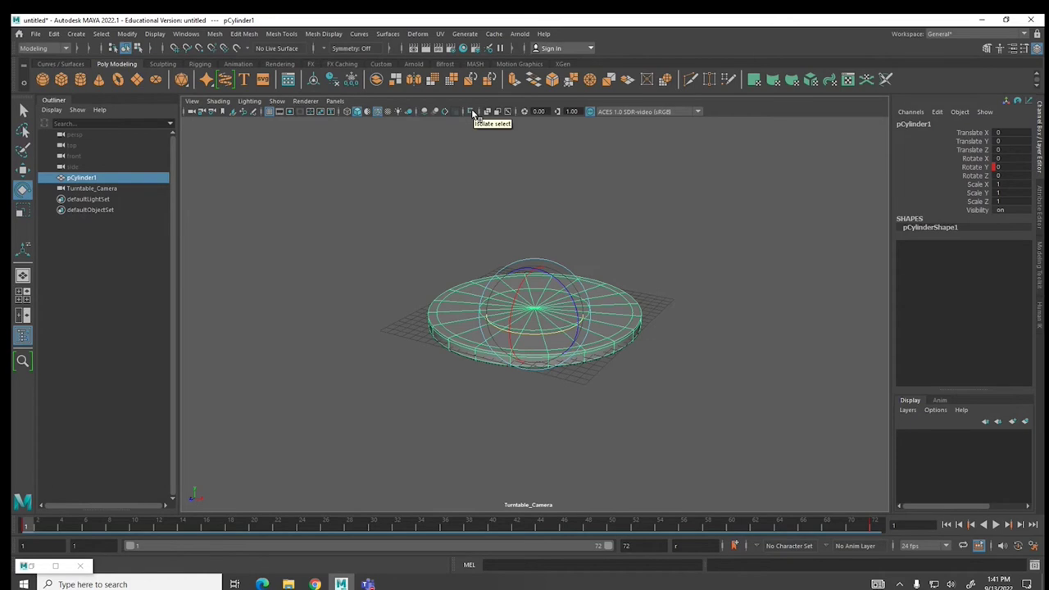
scroll(484, 246, "up", 5)
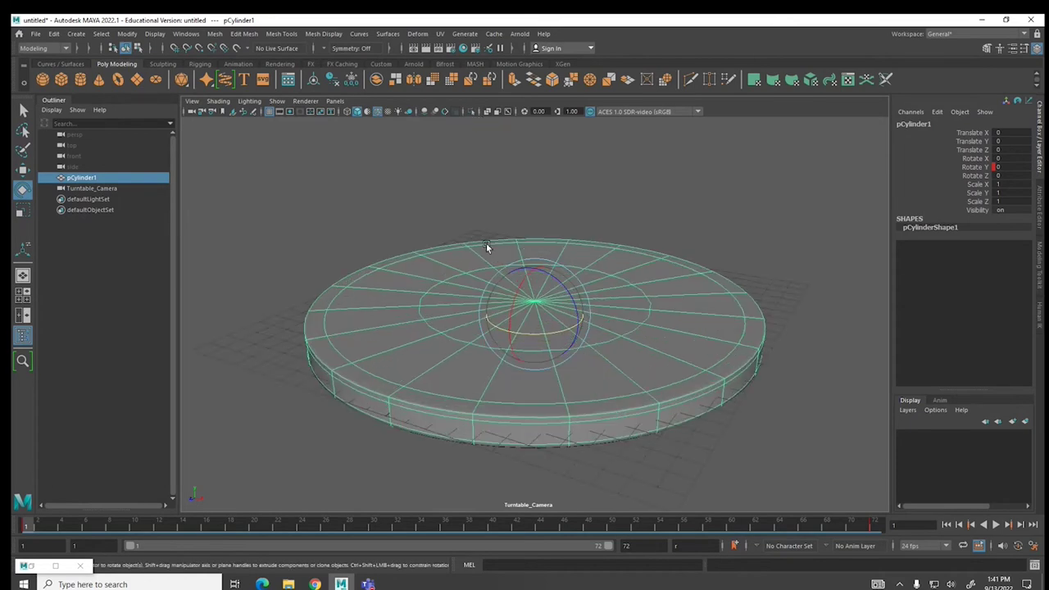
scroll(488, 245, "up", 5)
scroll(494, 244, "down", 8)
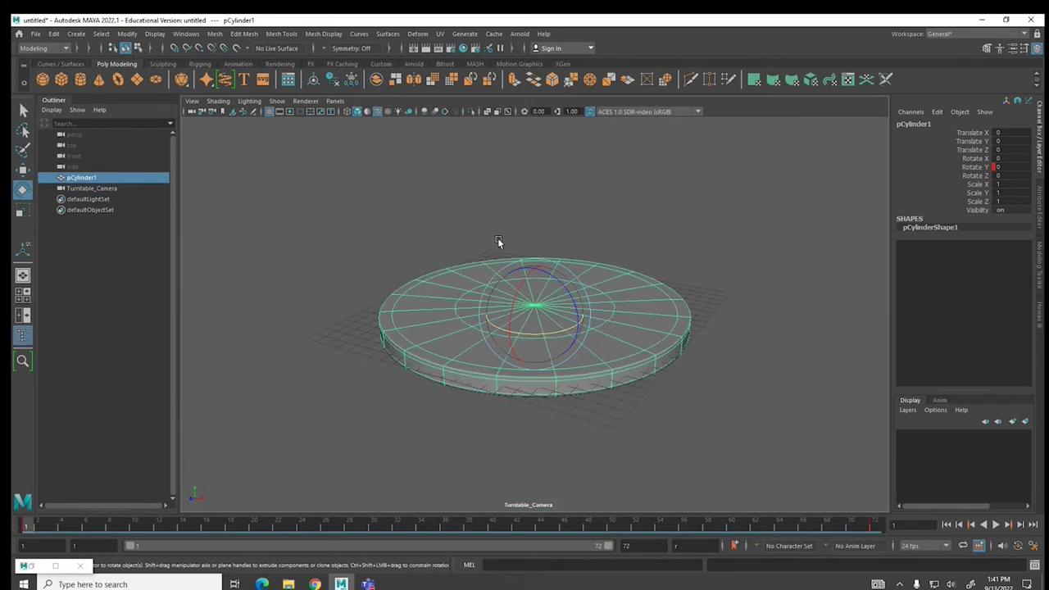
scroll(498, 237, "down", 3)
left_click_drag(495, 222, 508, 347, "alt")
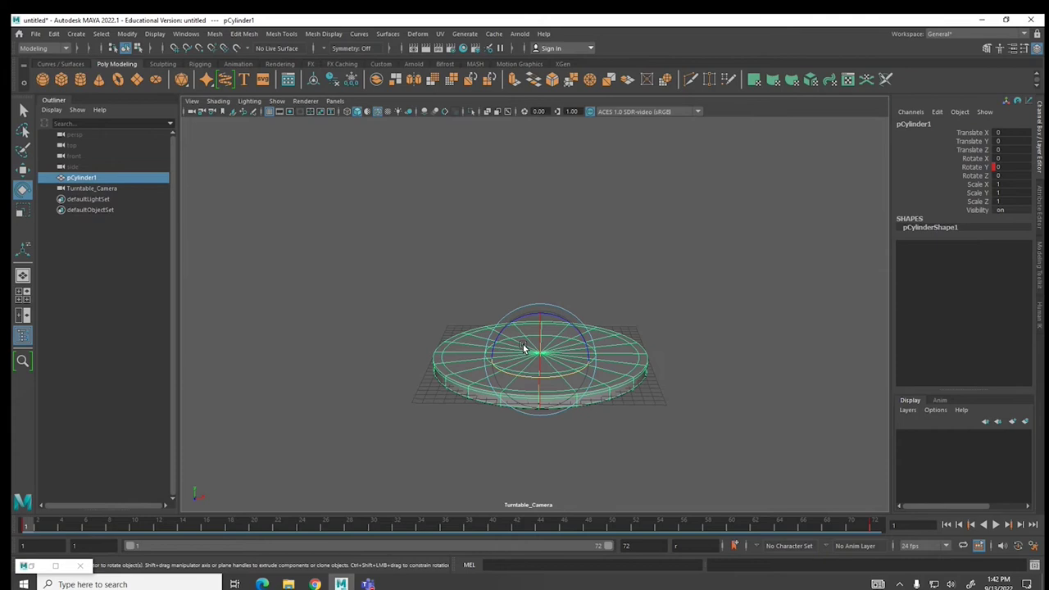
- Turn on the Film Gate display for the Turntable_Camera view via Camera Settings
left_click(74, 156)
left_click(191, 101)
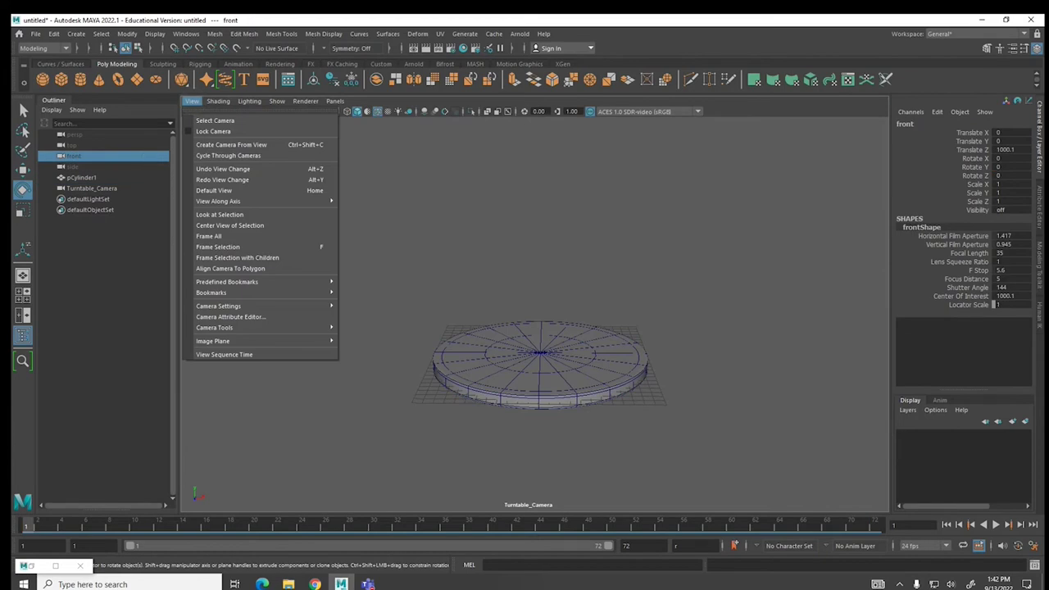
mouse_move(221, 306)
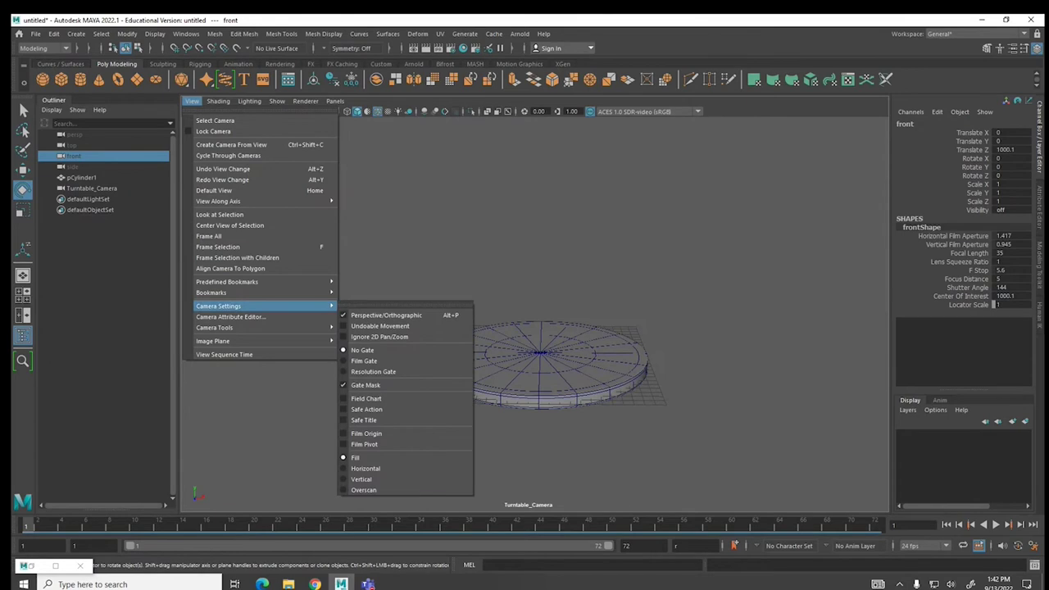
left_click(360, 361)
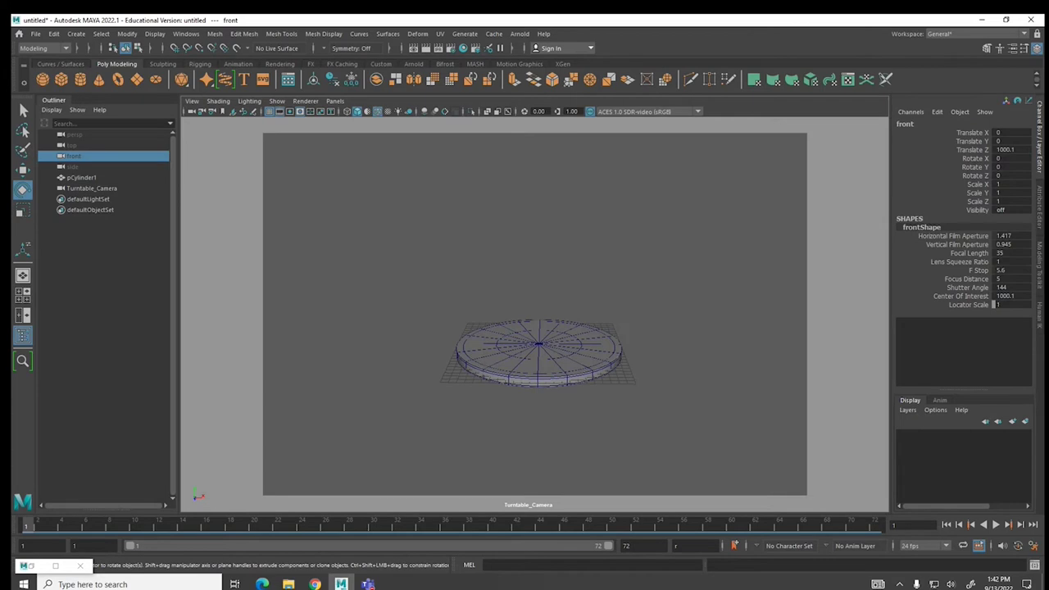
left_click(192, 100)
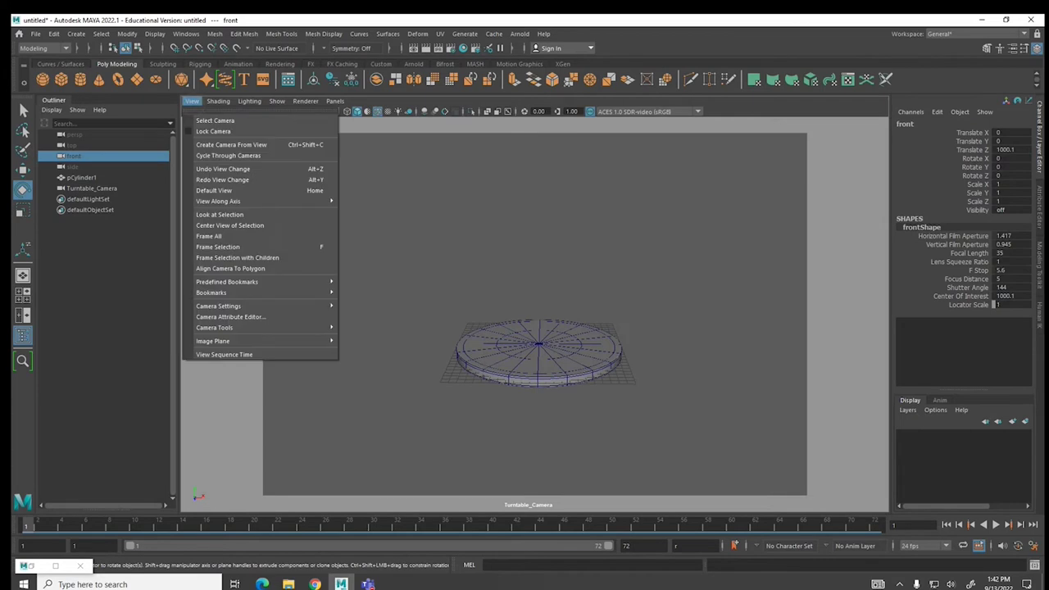
mouse_move(217, 306)
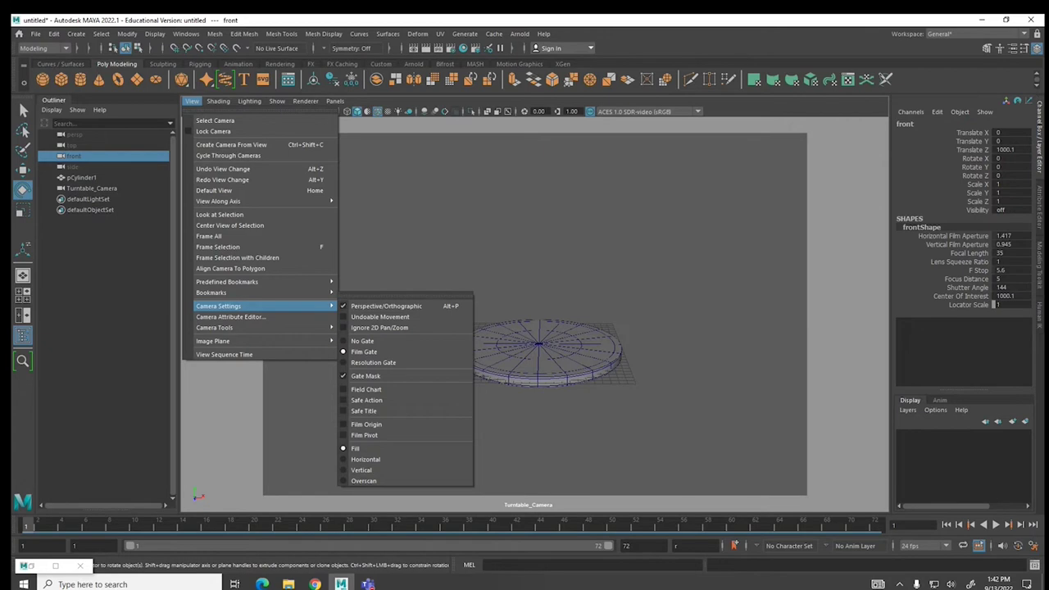
key("Escape")
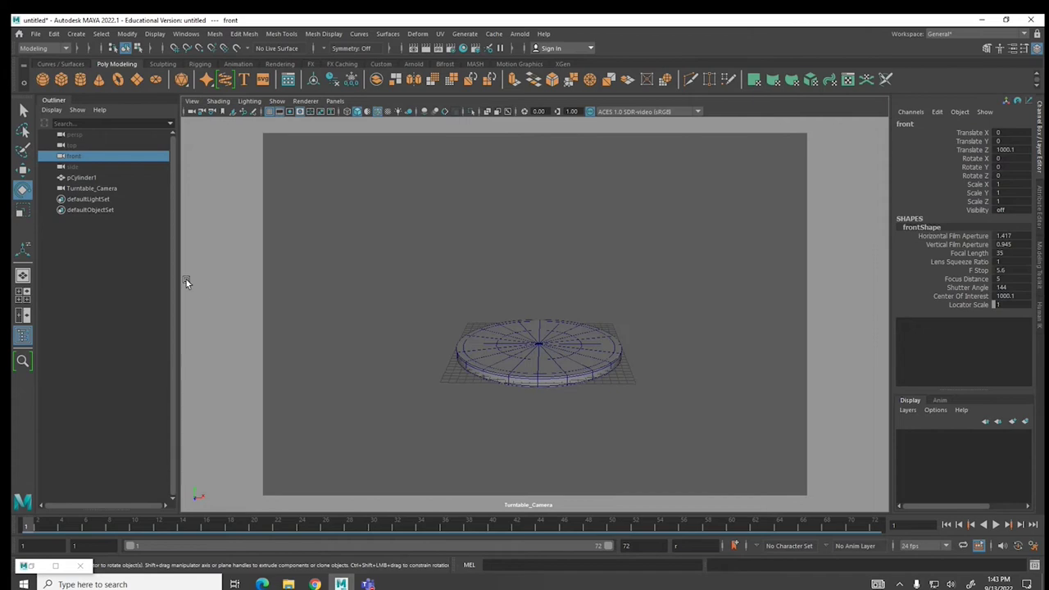
- Tumble the camera so the cylinder sits lower inside the film gate
left_click_drag(318, 289, 450, 336, "alt")
- Deselect everything, then zoom and tilt until the disc sits low in the gate, showing its top
left_click(442, 318)
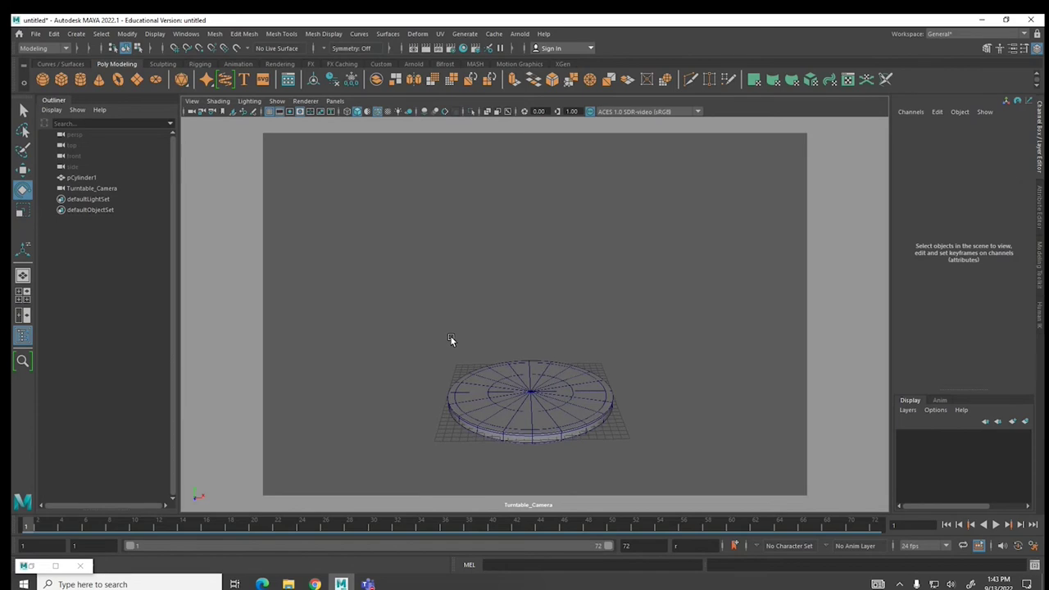
scroll(495, 386, "up", 5)
left_click_drag(496, 391, 548, 398, "alt")
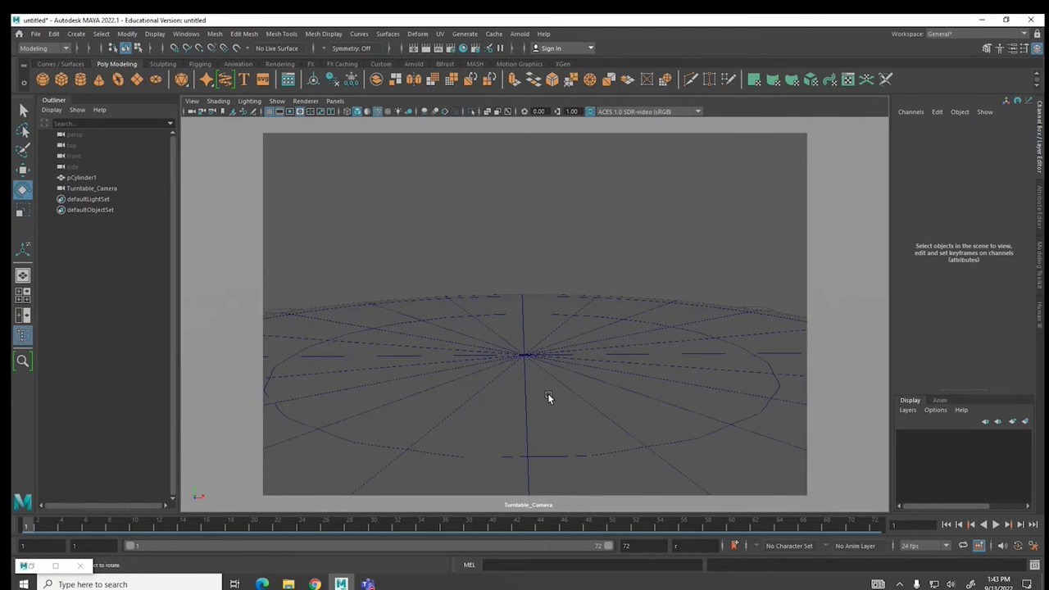
scroll(546, 391, "down", 8)
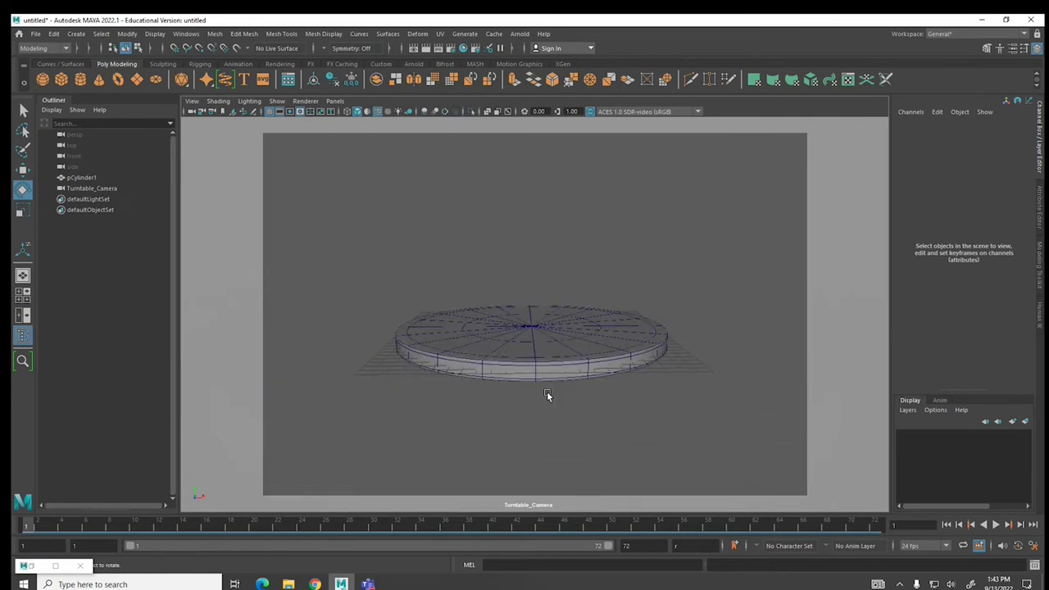
left_click_drag(548, 399, 552, 452, "alt")
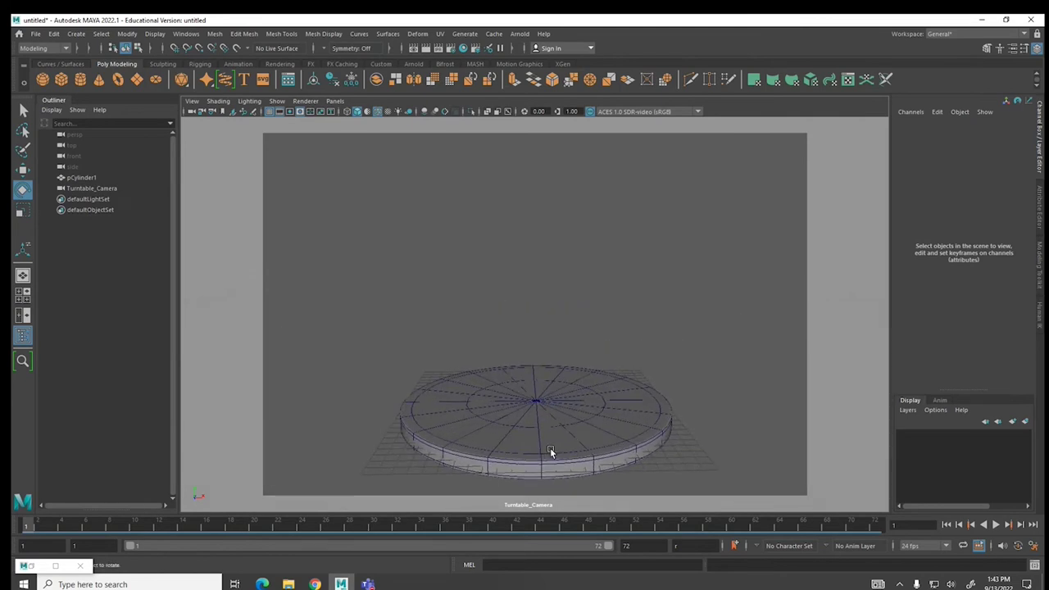
scroll(550, 451, "down", 2)
scroll(551, 450, "down", 3)
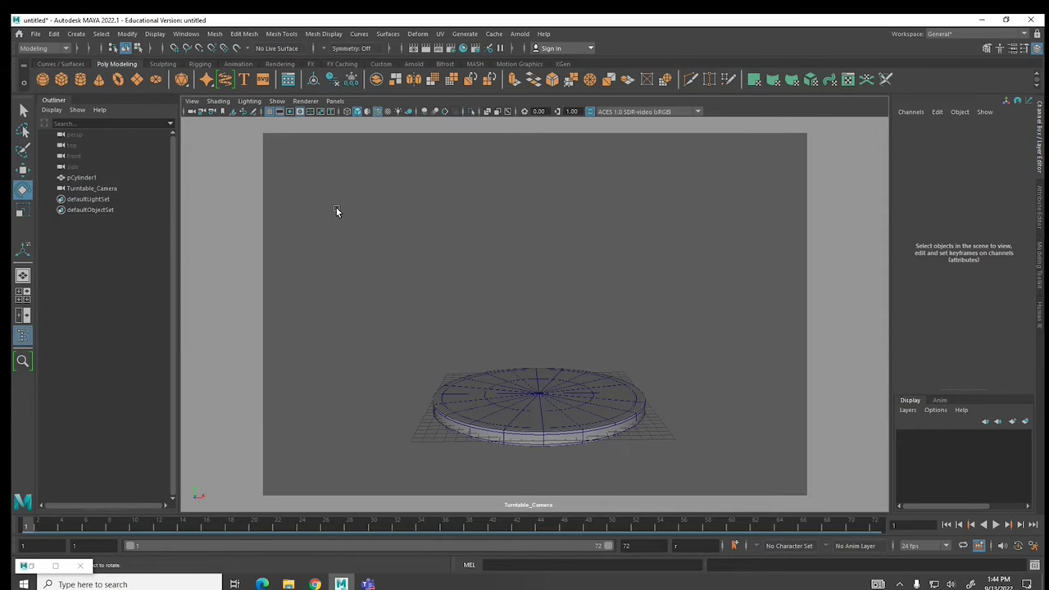
- Select the Turntable_Camera that the viewport looks through, then dismiss the View menu
left_click(192, 101)
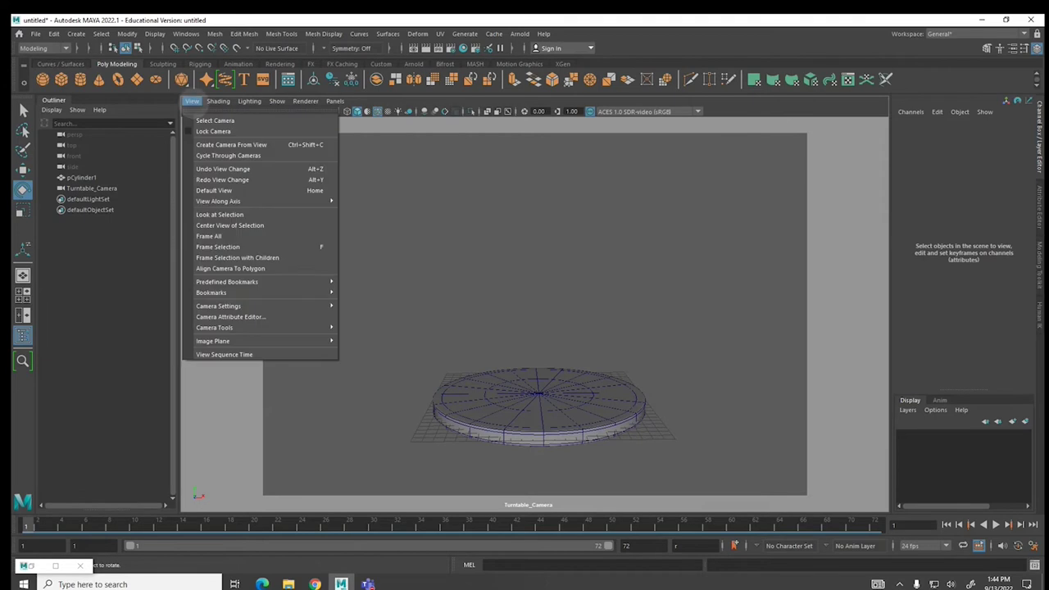
left_click(215, 120)
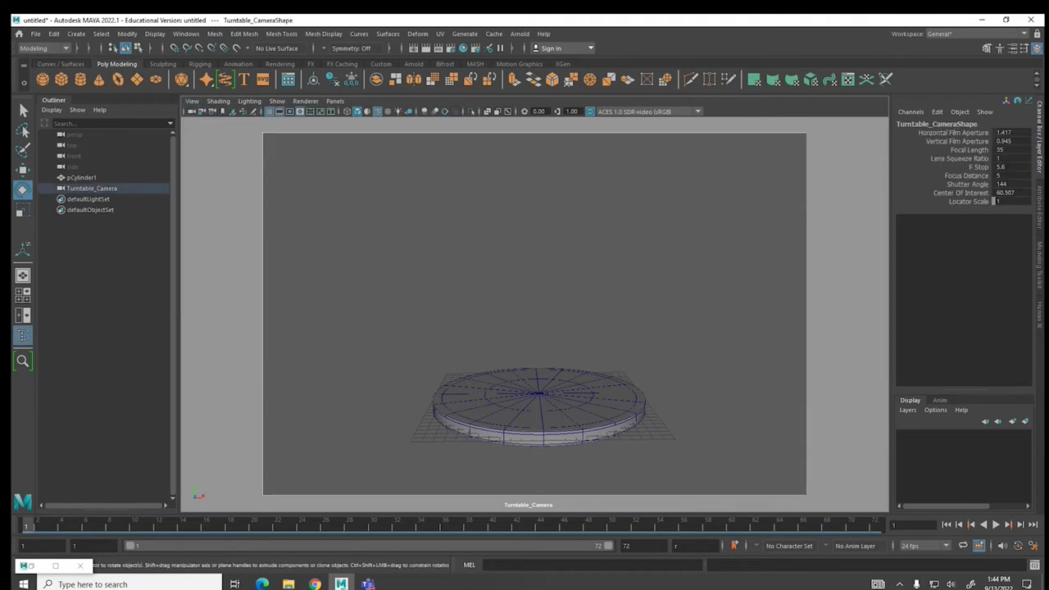
left_click(191, 101)
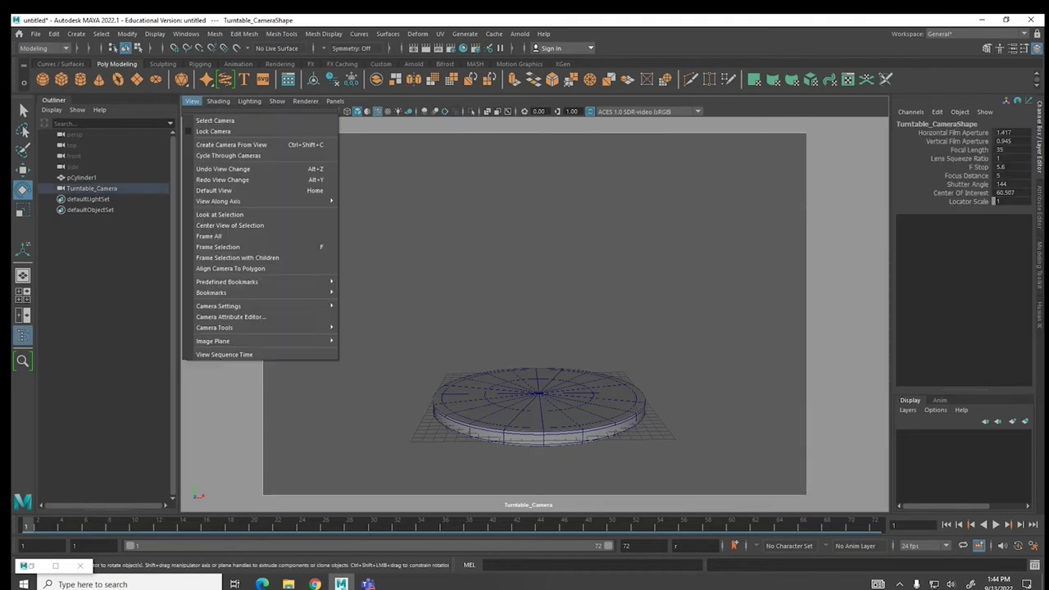
key("Escape")
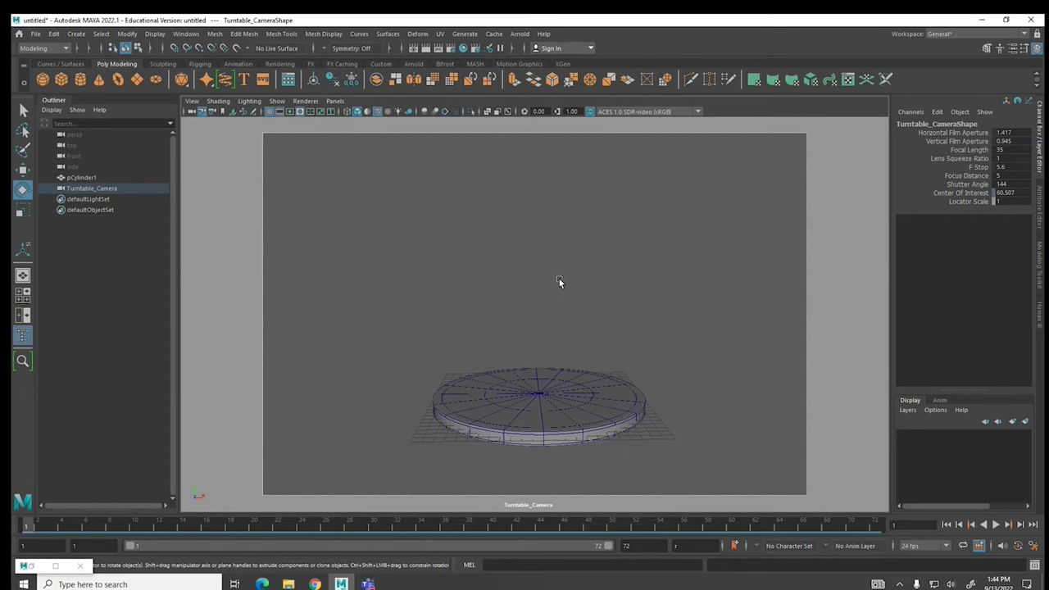
- Switch the viewport to persp, tumble toward the disc, and select the Turntable_Camera wireframe
left_click(332, 100)
mouse_move(385, 111)
left_click(459, 123)
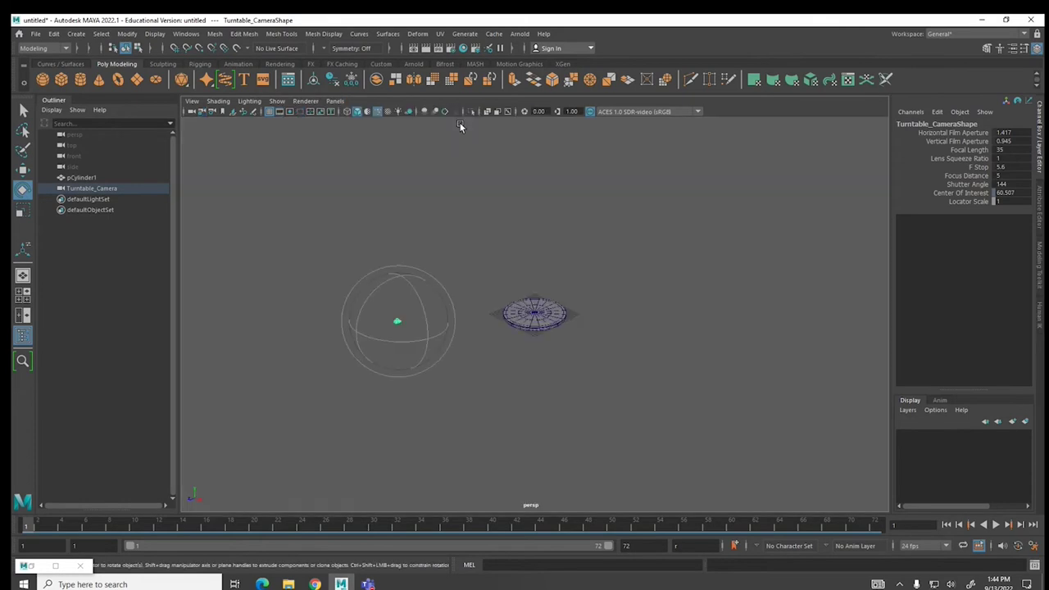
scroll(530, 313, "up", 5)
left_click_drag(459, 346, 490, 358, "alt")
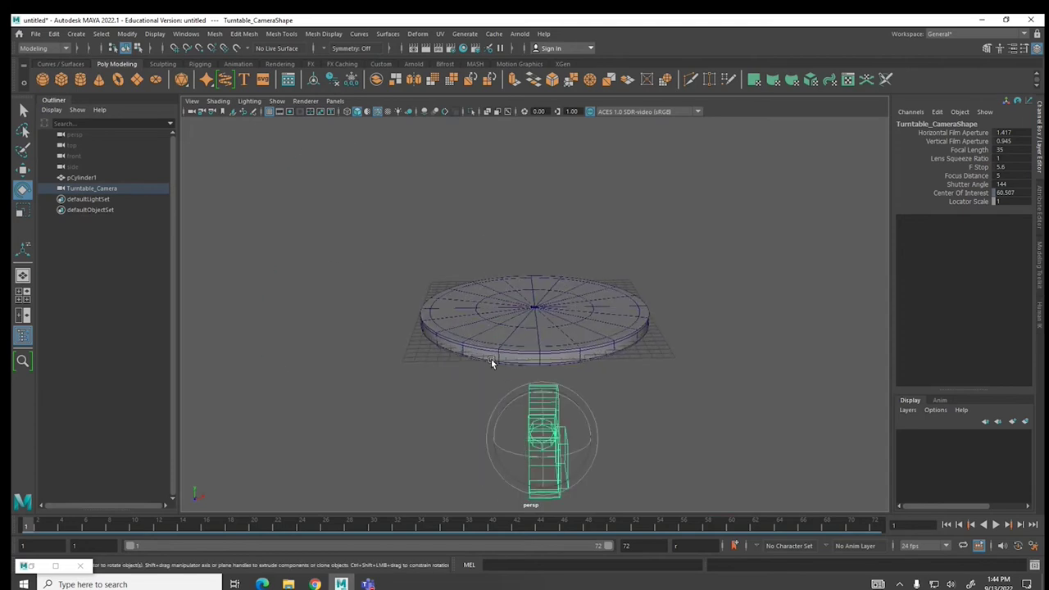
left_click(516, 320)
left_click(574, 450)
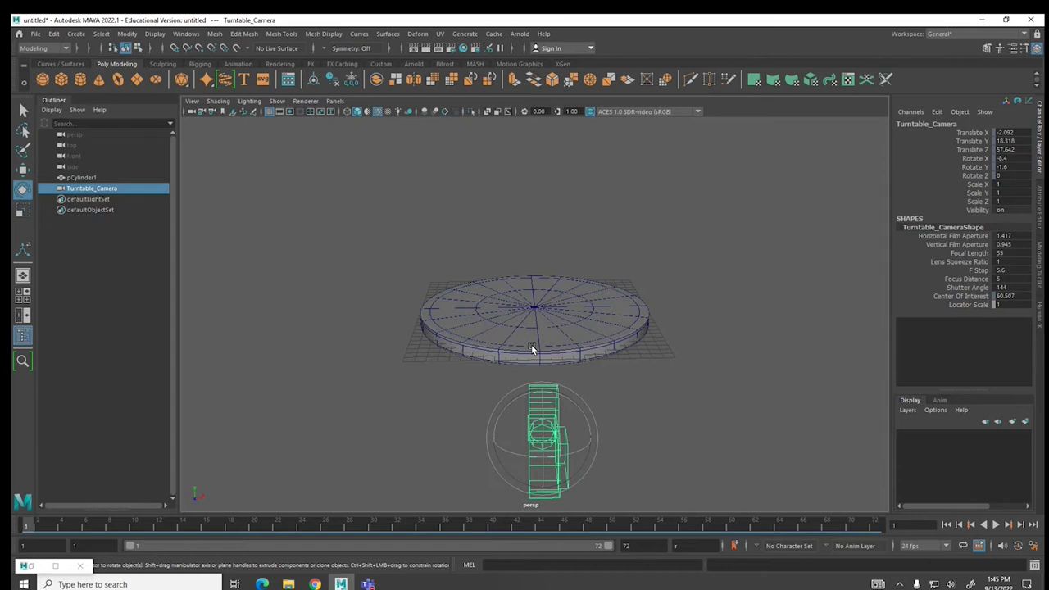
- Turn on the Resolution Gate in the camera settings of the view
left_click(191, 101)
mouse_move(237, 305)
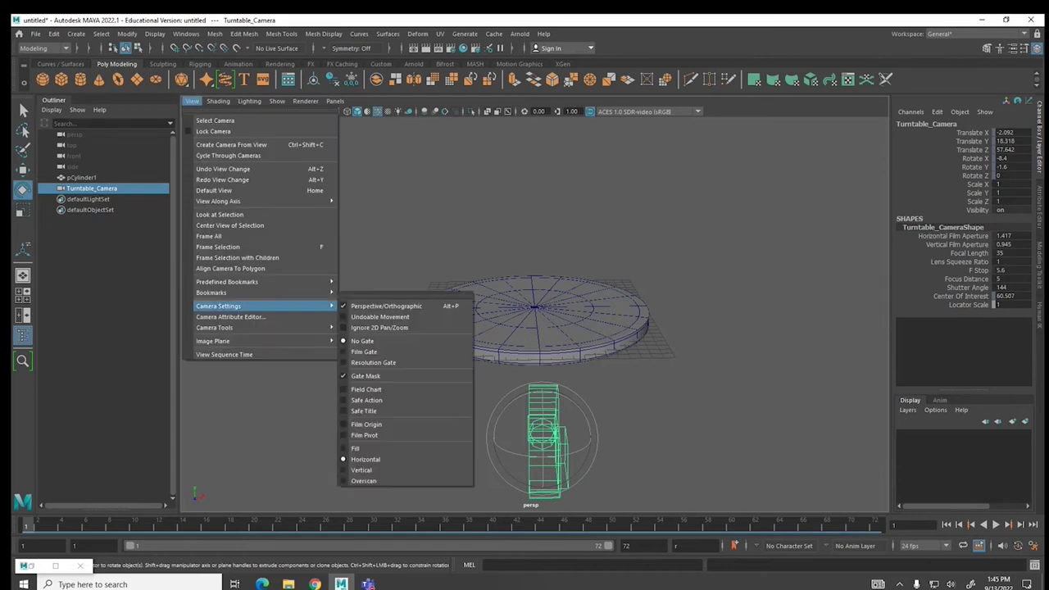
left_click(373, 363)
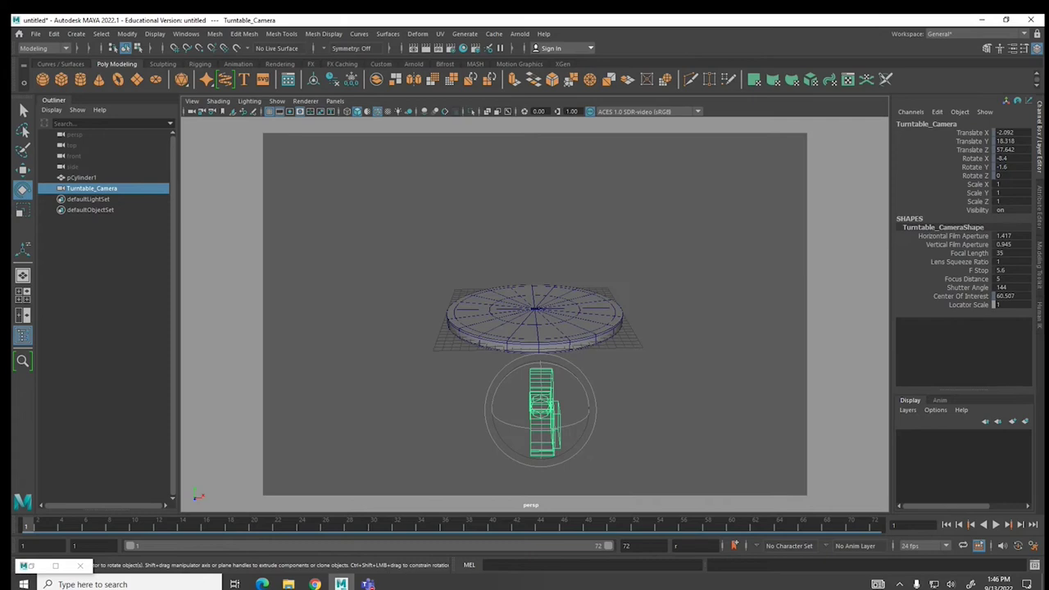
- Create spotLight1 at the origin and switch viewport lighting to Use All Lights
left_click(330, 264)
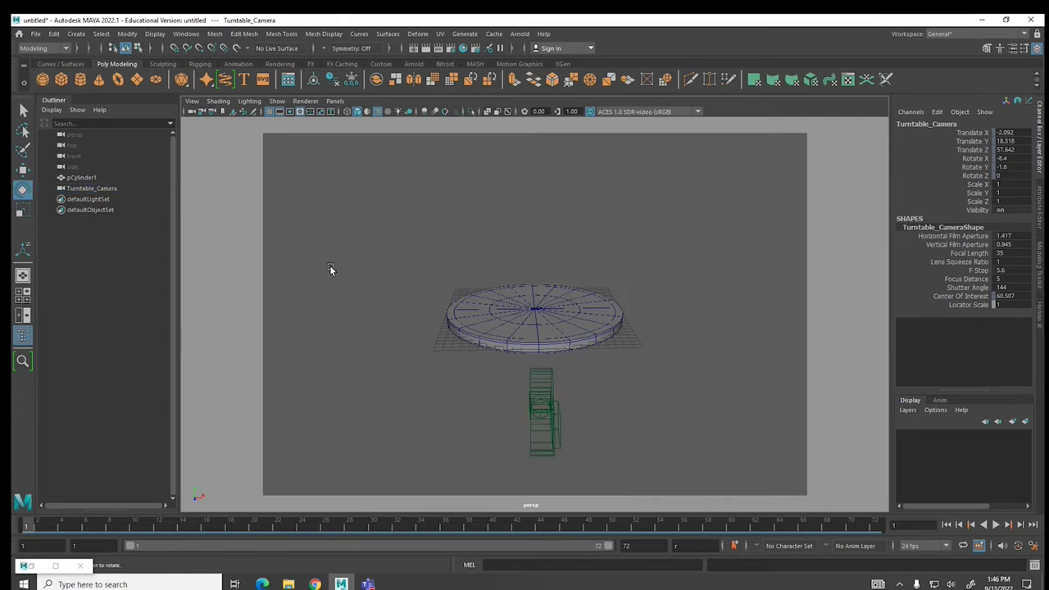
left_click(75, 36)
mouse_move(94, 97)
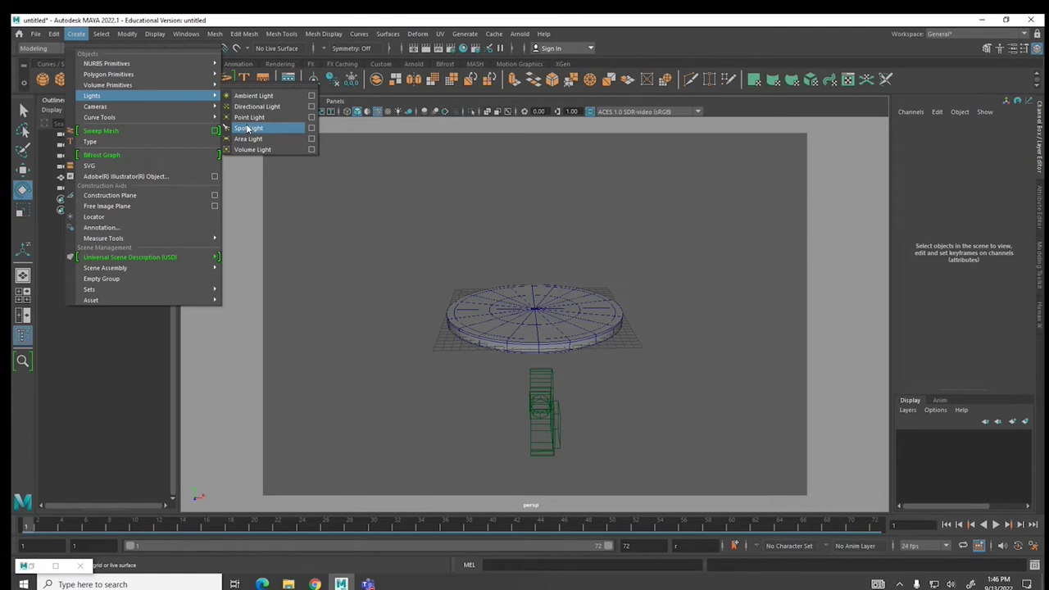
left_click(247, 128)
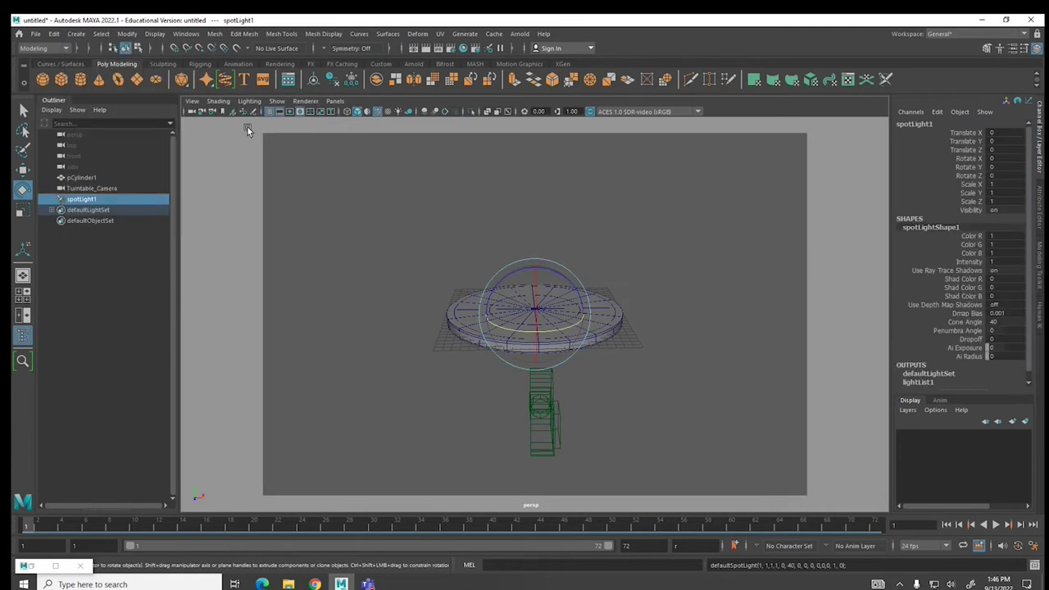
left_click(398, 111)
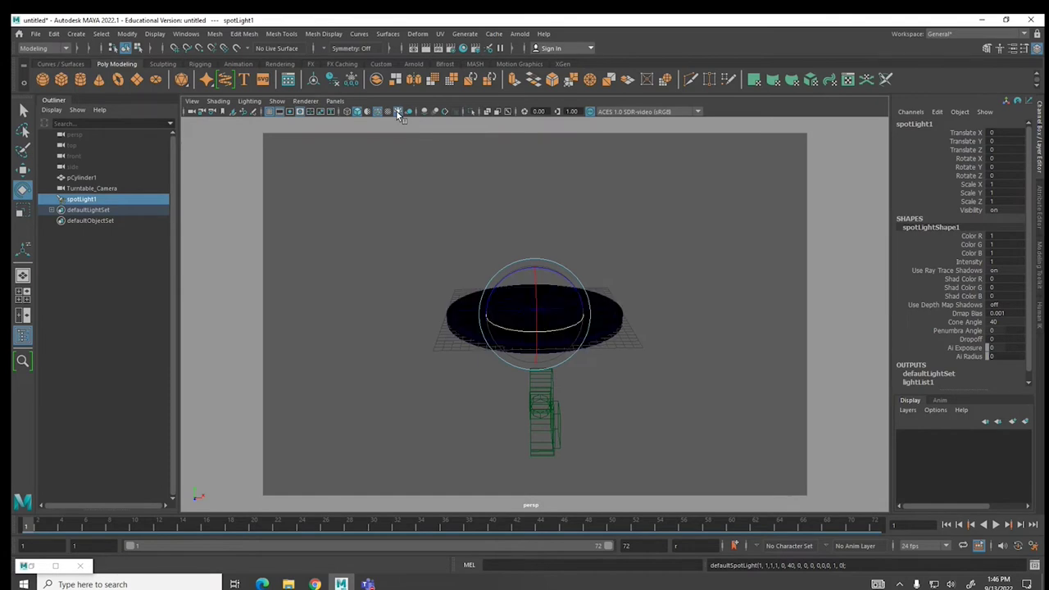
left_click(342, 102)
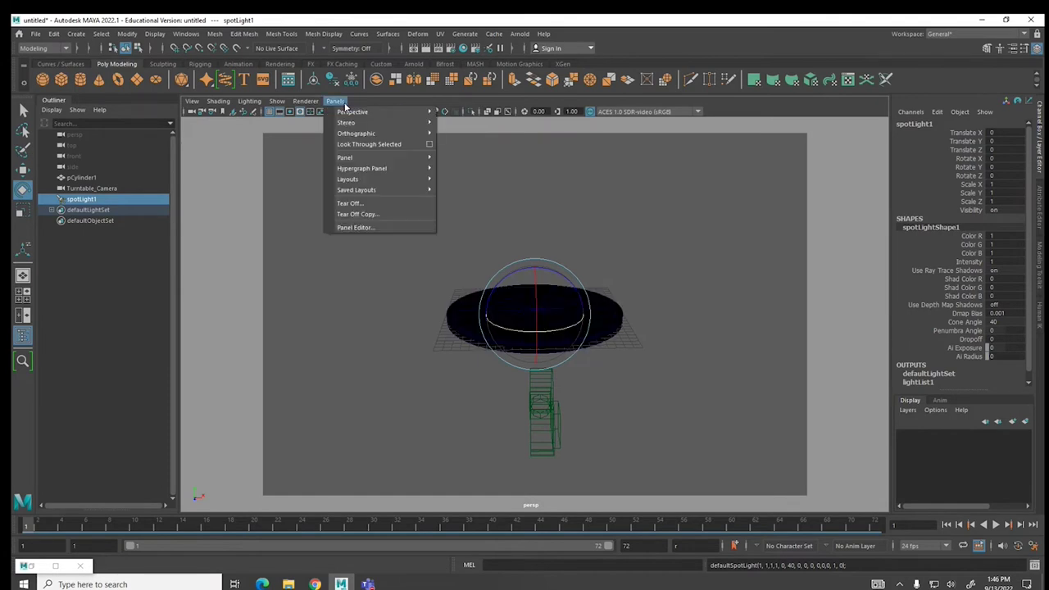
- Look through spotLight1, aim it down at the cylinder top, and show its attributes
left_click(351, 146)
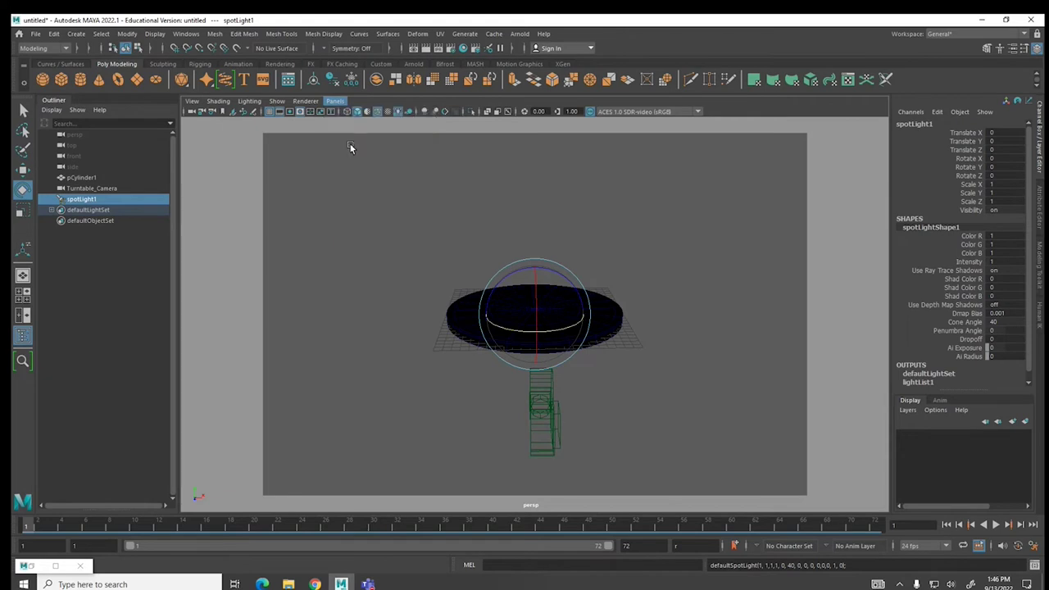
scroll(509, 329, "down", 3)
scroll(508, 326, "down", 5)
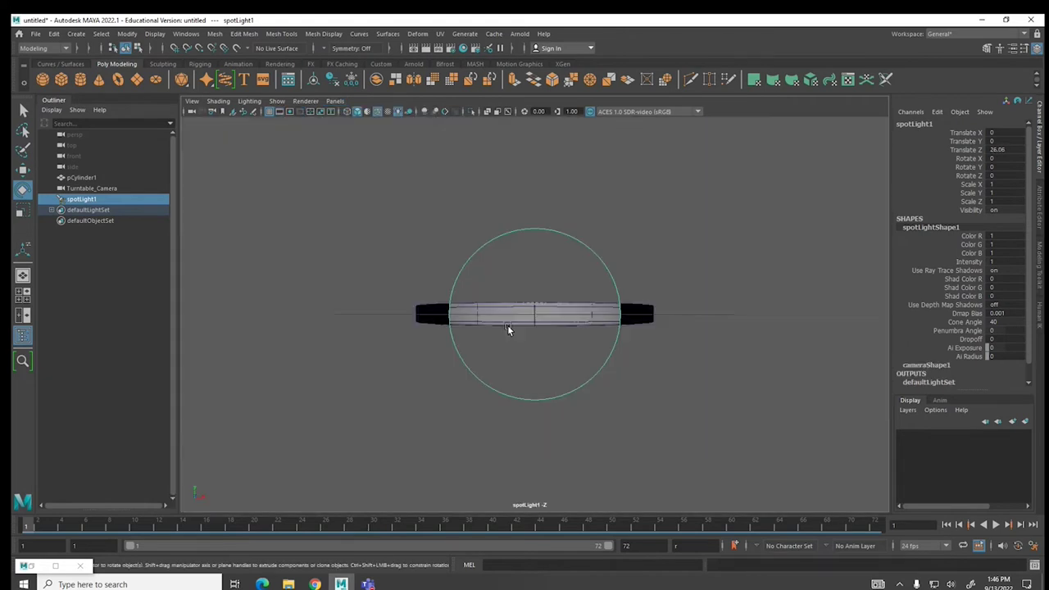
mouse_move(510, 329)
left_mouse_down("alt")
mouse_move(486, 353)
mouse_move(507, 326)
left_mouse_up("alt")
middle_click_drag(506, 326, 489, 336, "alt")
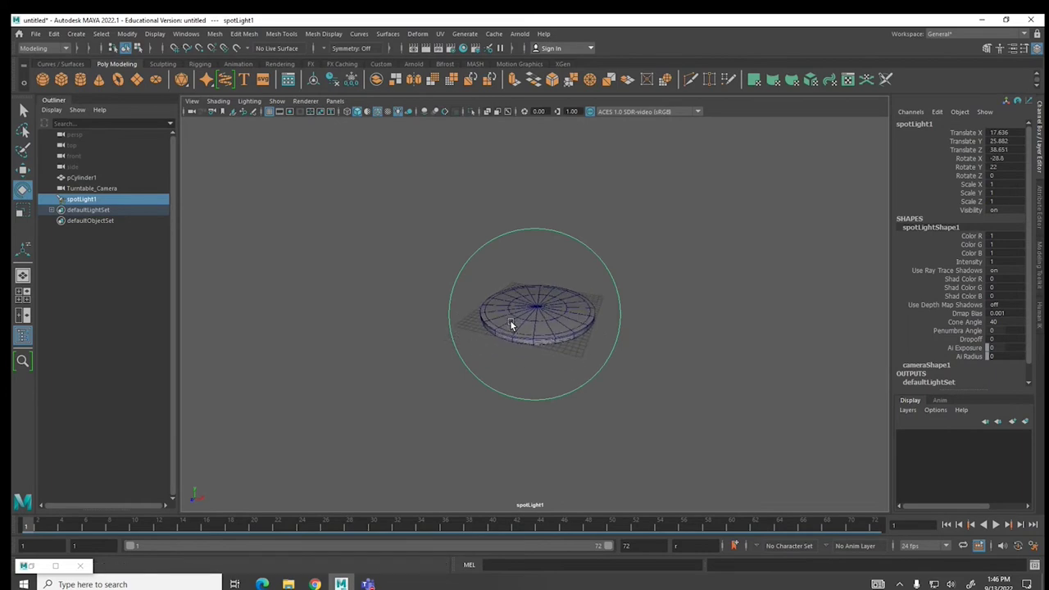
scroll(489, 336, "down", 2)
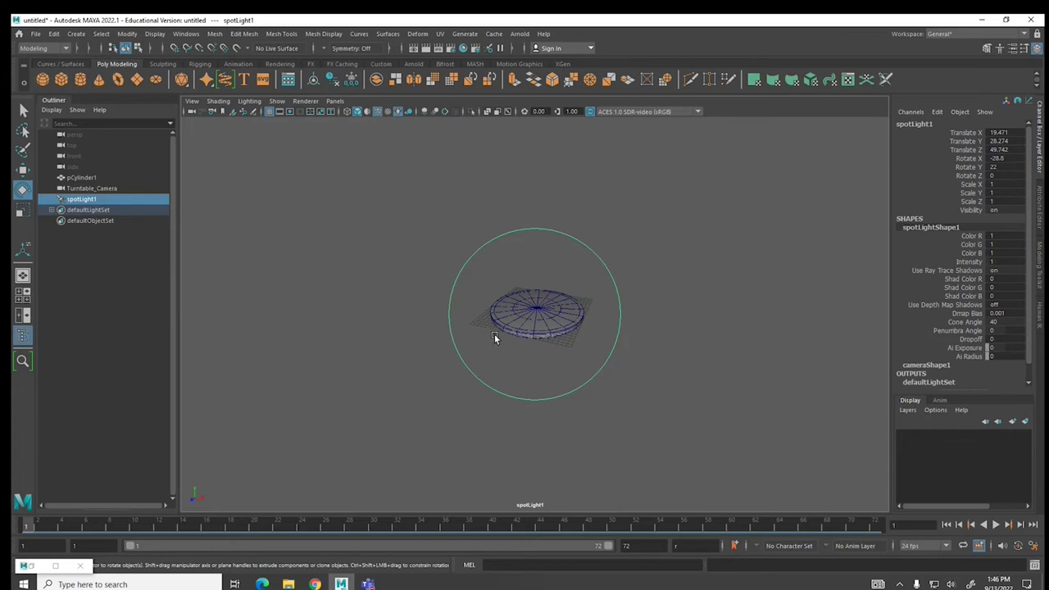
key("ctrl+a")
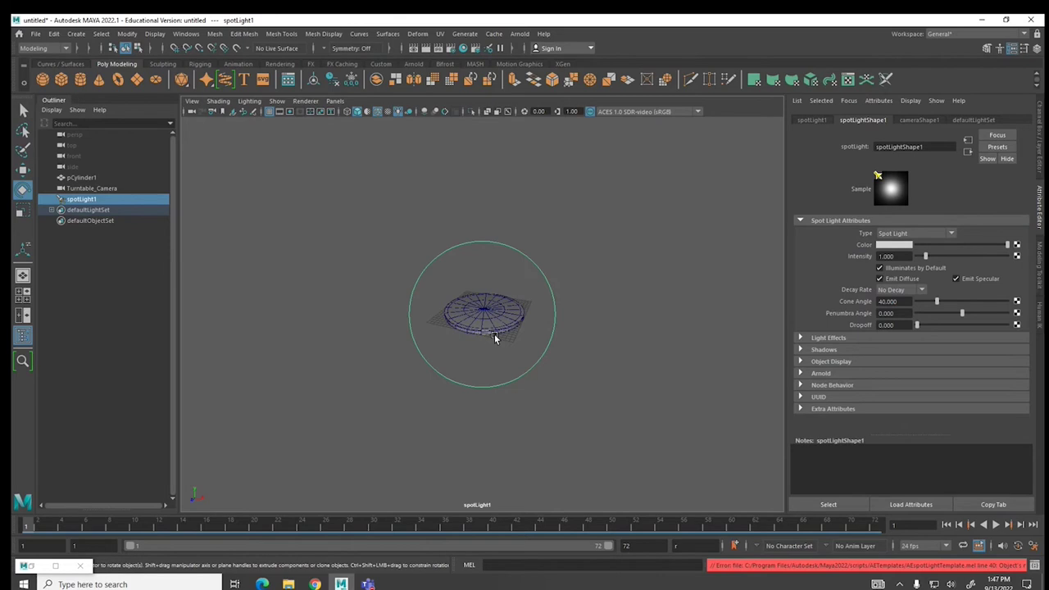
- Set spotLight1's intensity to 1.446 and its cone angle to 57.472
left_click_drag(925, 256, 929, 256)
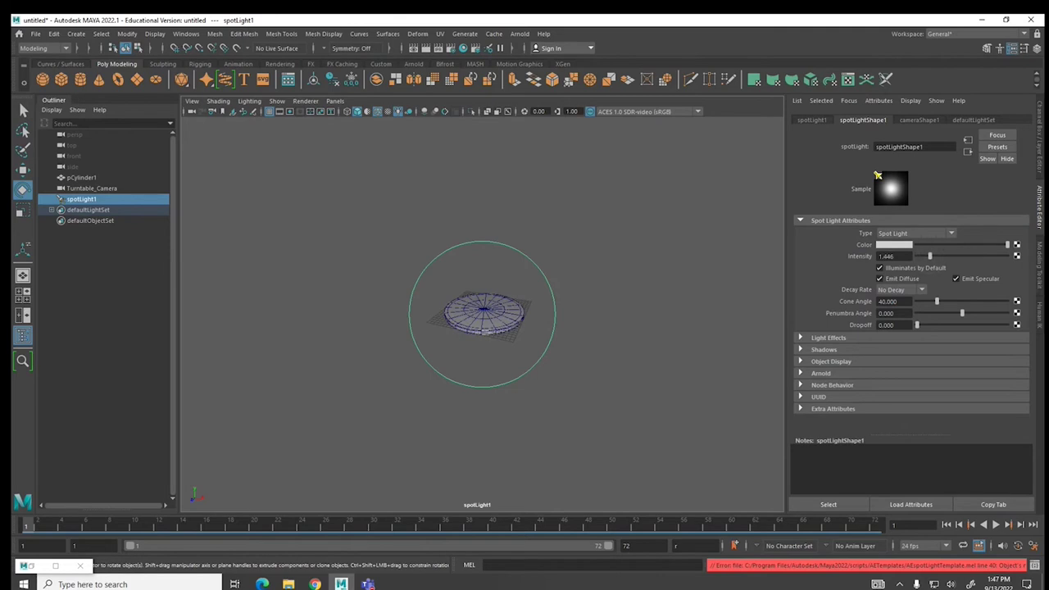
left_click_drag(937, 301, 946, 301)
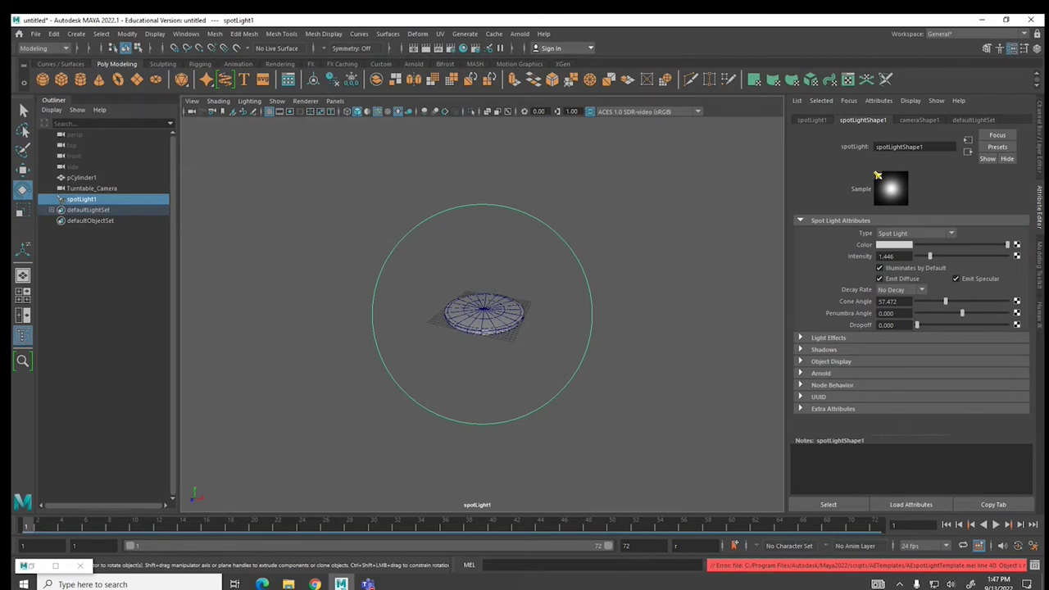
- Give spotLight1 a pale warm orange colour (H 34.315, S 0.519, V 0.750) and expand Shadows
left_click(893, 244)
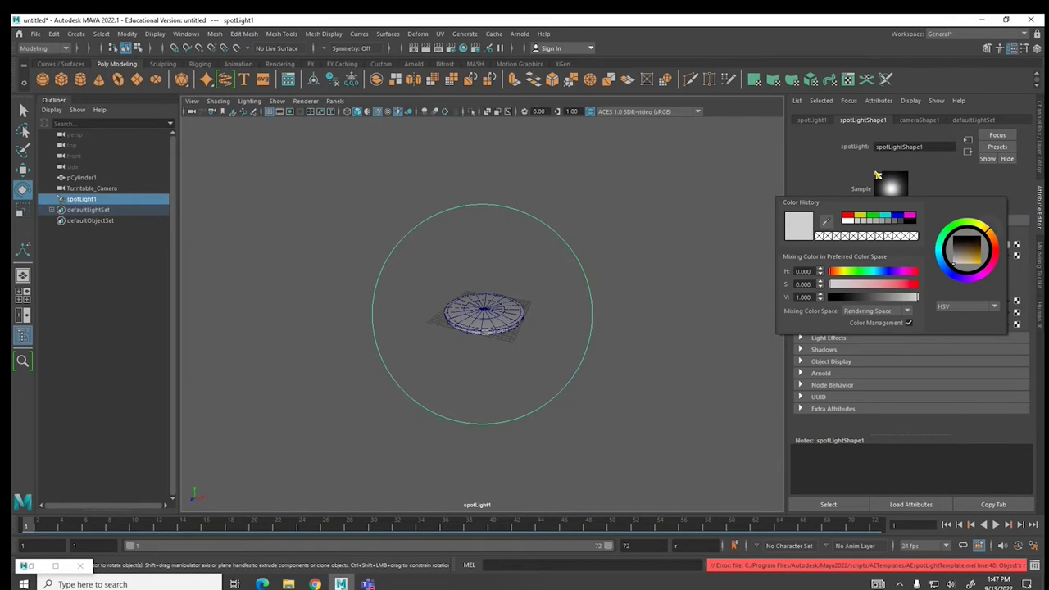
left_click(976, 256)
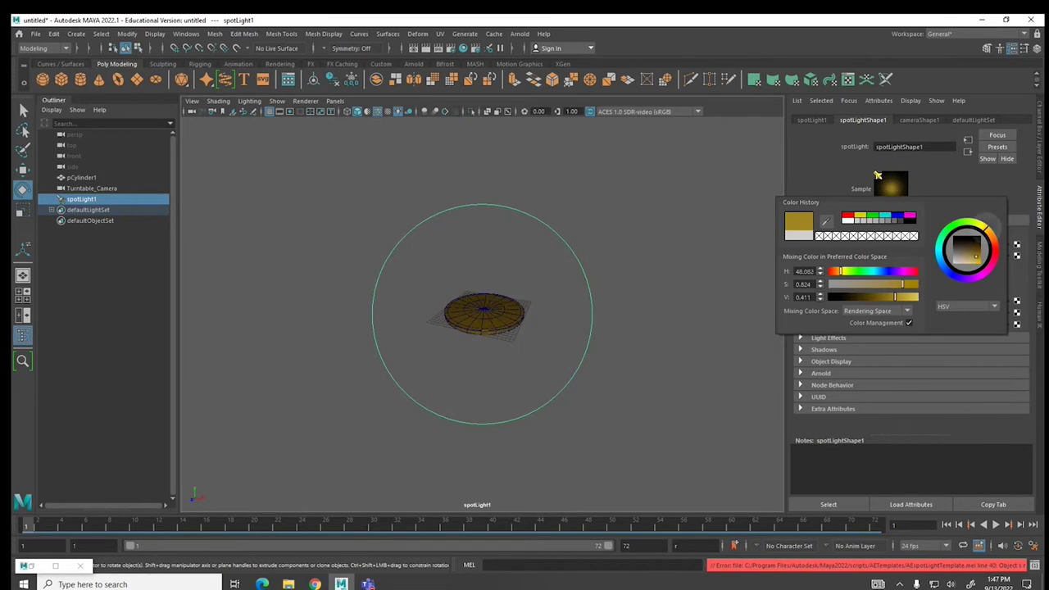
left_click(978, 258)
left_click(972, 257)
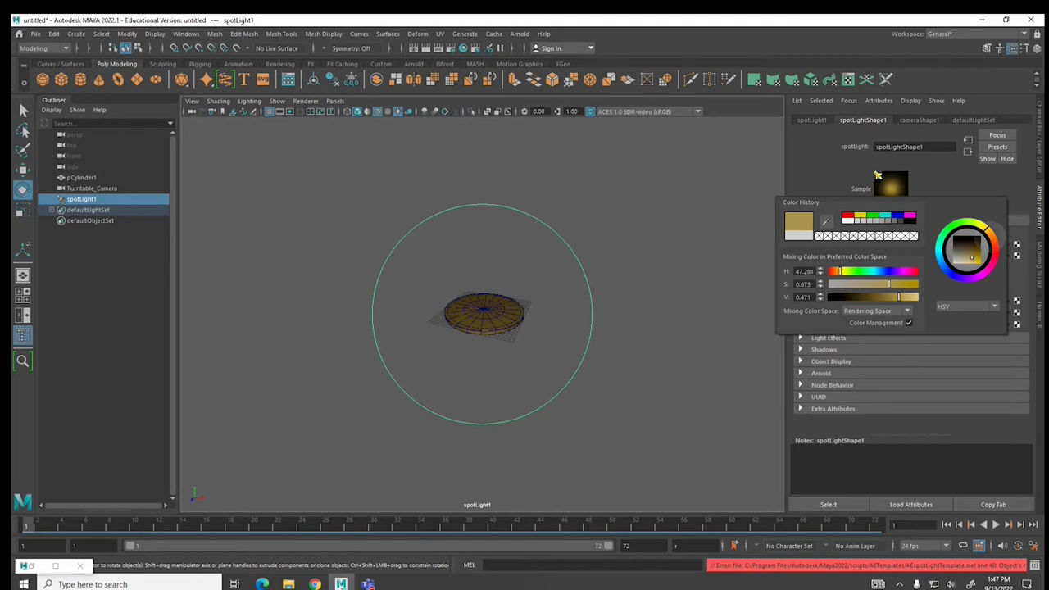
left_click_drag(991, 231, 967, 256)
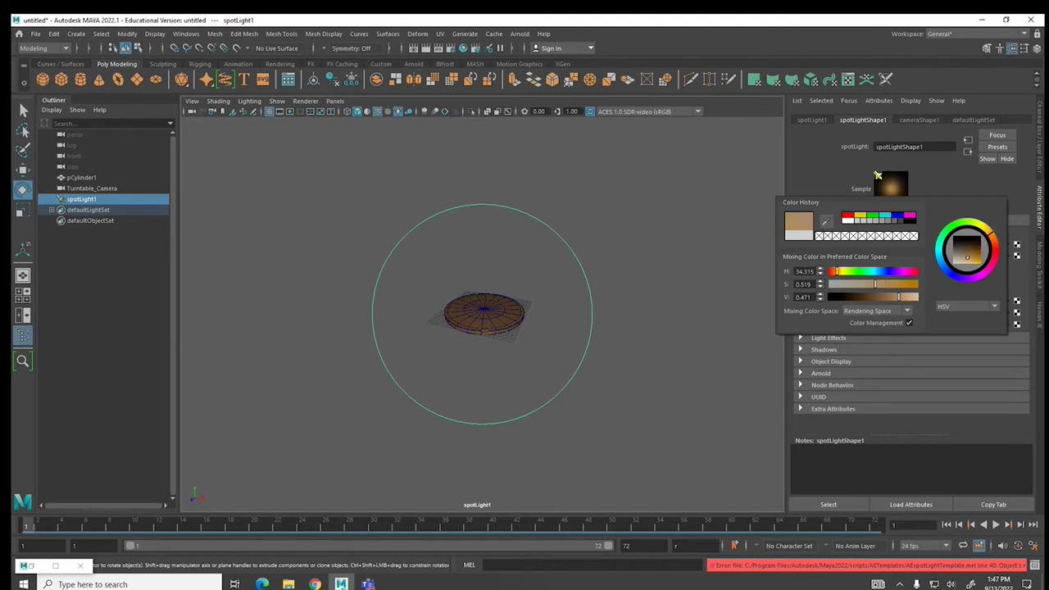
left_click_drag(899, 296, 914, 297)
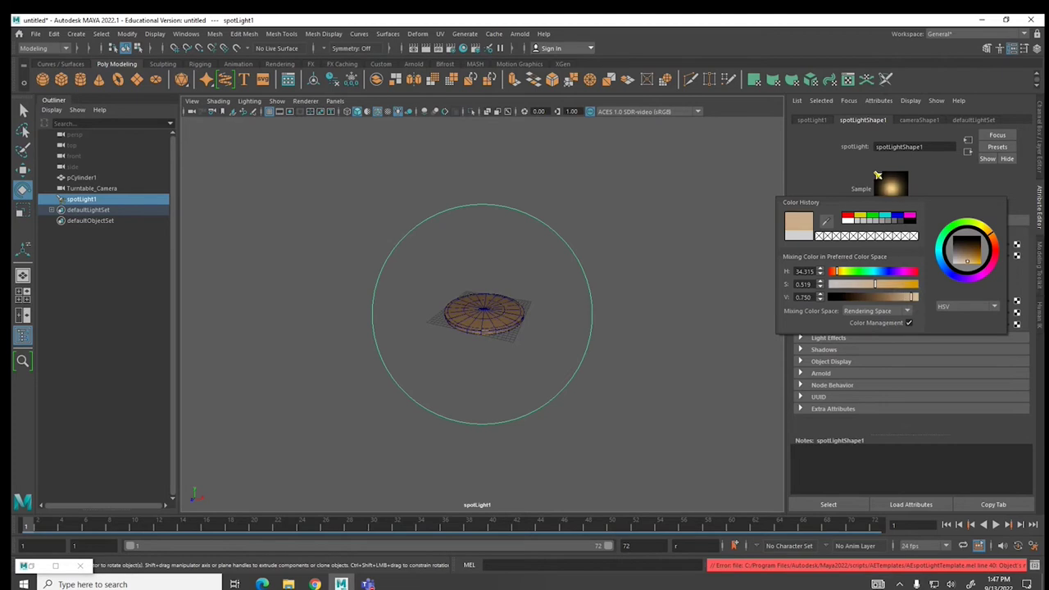
left_click(800, 349)
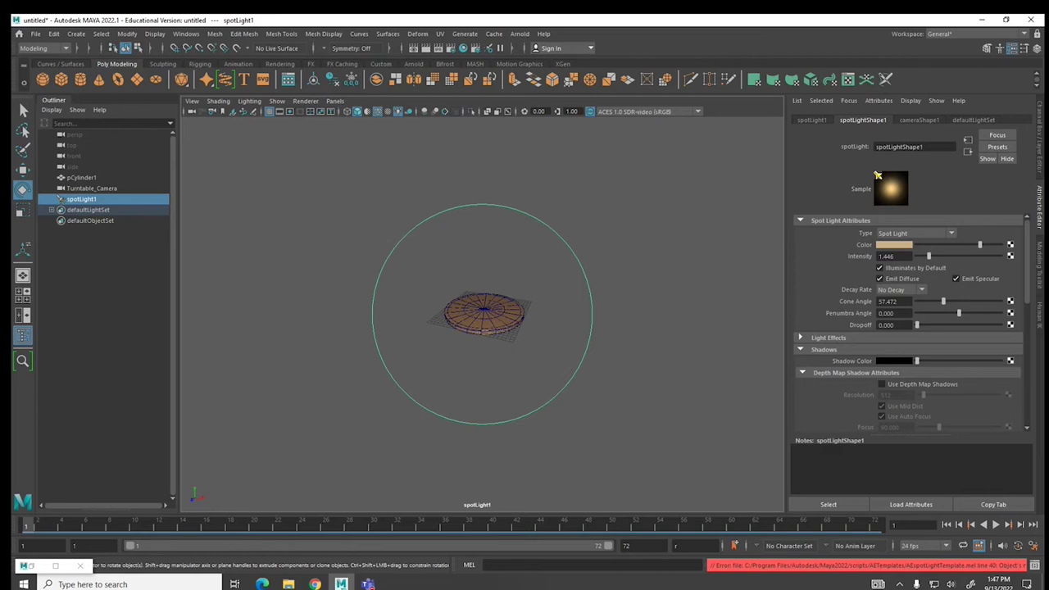
- Set spotLight1's shadow colour to a very dark blue-grey and intensity to 1.494
left_click(893, 360)
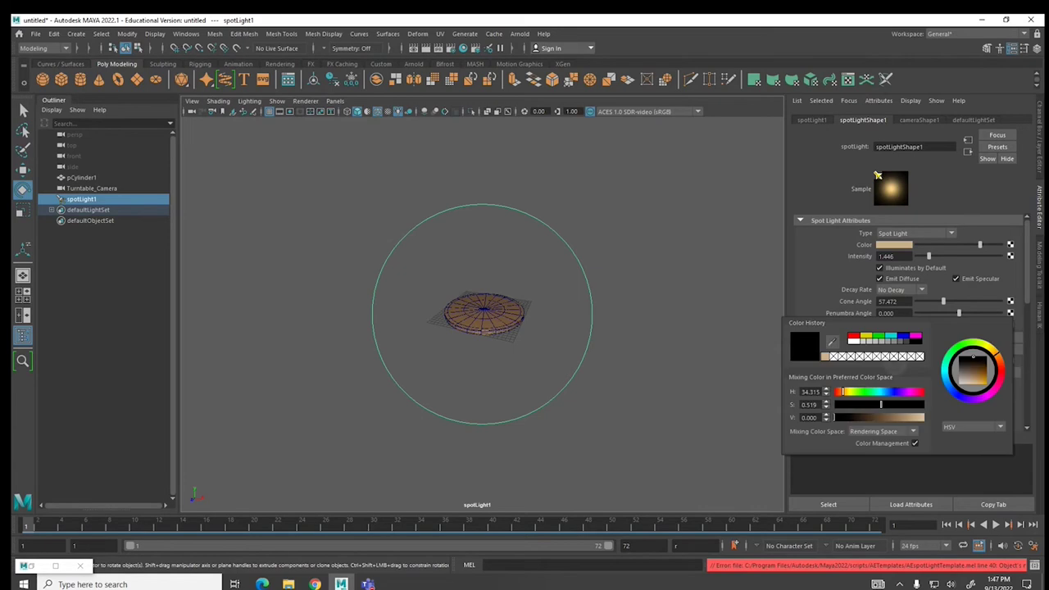
left_click(960, 370)
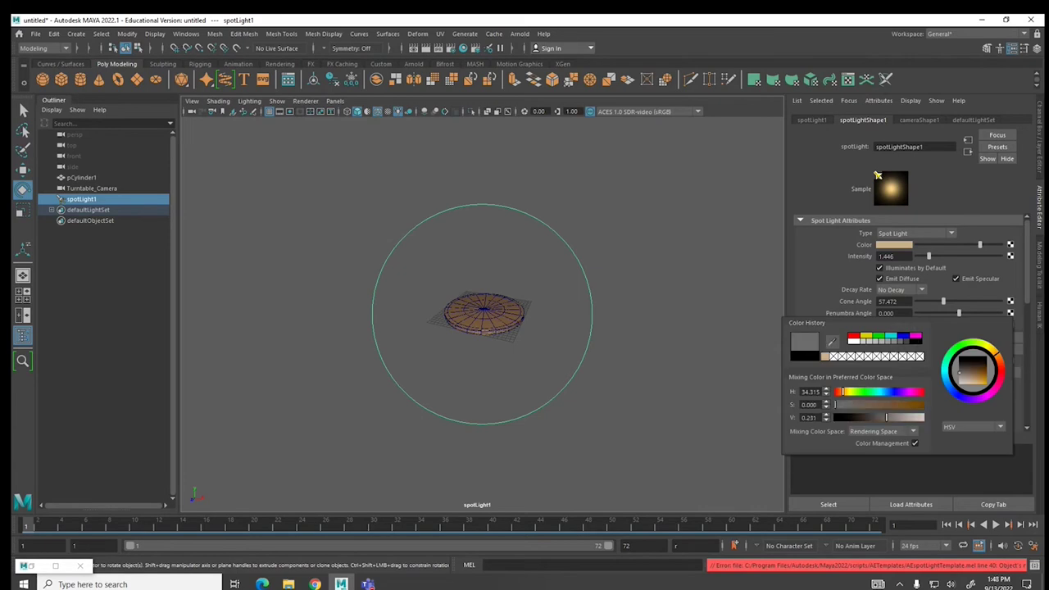
mouse_move(950, 391)
left_mouse_down()
mouse_move(955, 402)
mouse_move(965, 368)
mouse_move(980, 360)
left_mouse_up()
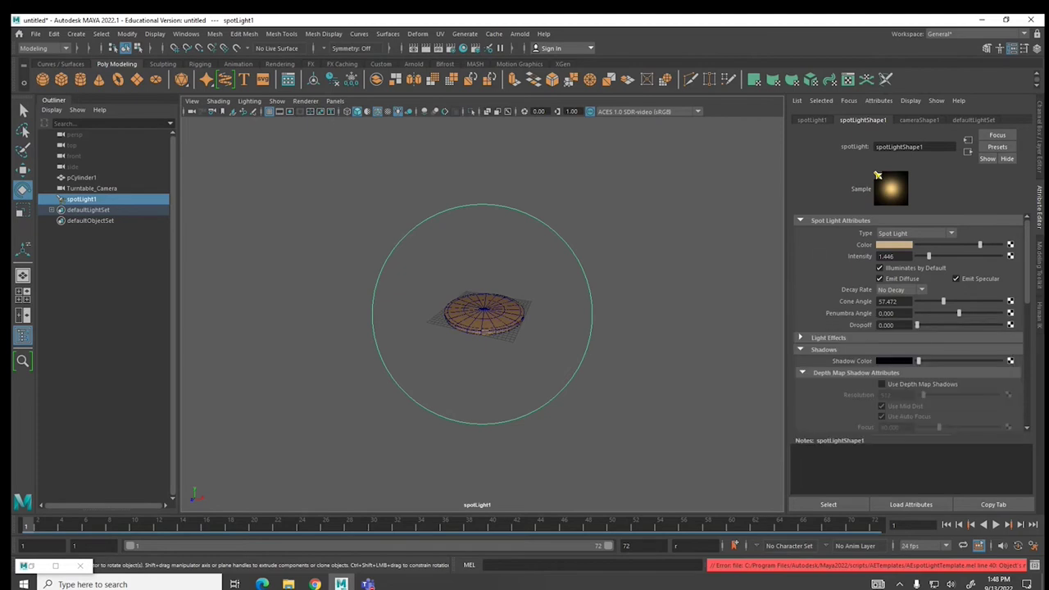
left_click_drag(928, 256, 930, 256)
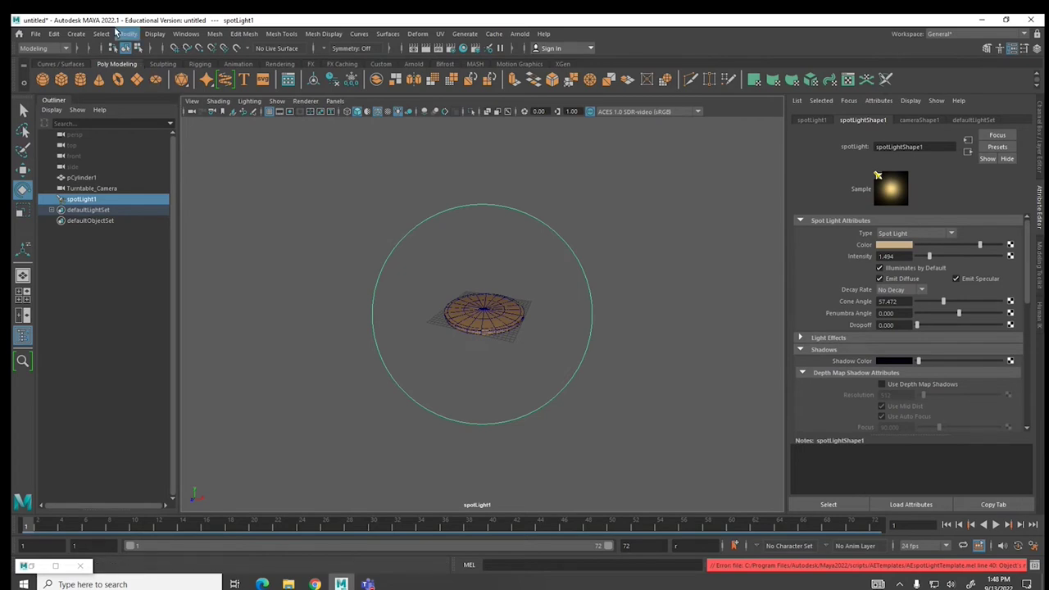
- Create a second spot light and aim it down at the cylinder top through its view
left_click(75, 33)
mouse_move(90, 99)
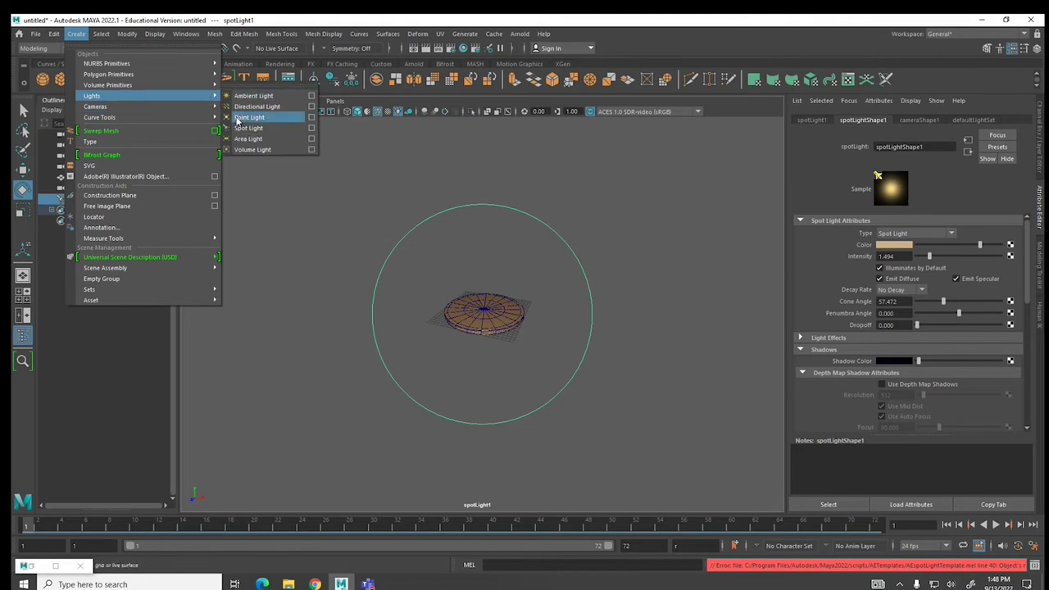
left_click(239, 128)
left_click(336, 101)
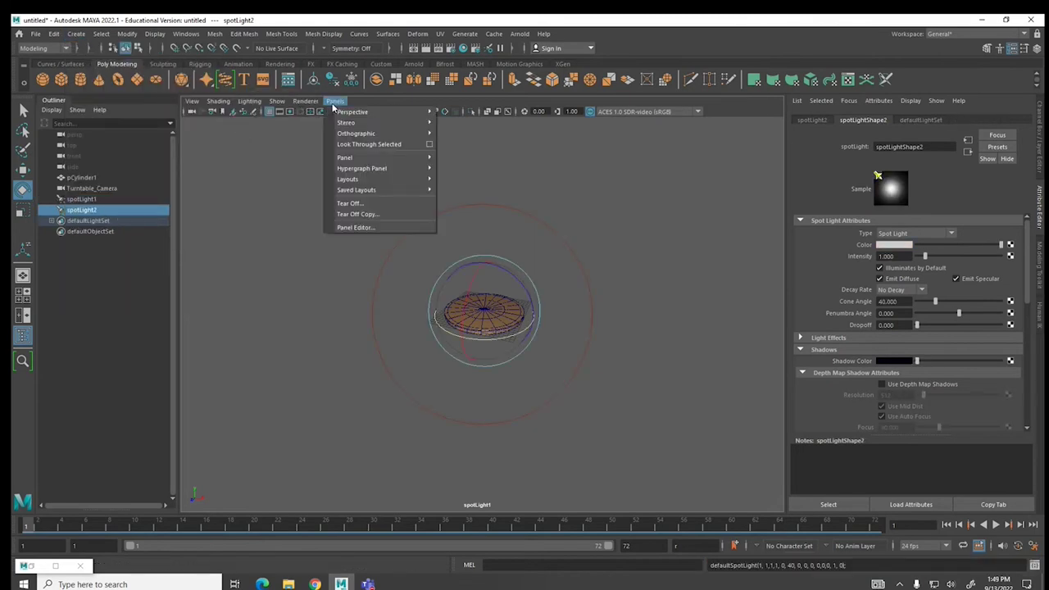
left_click(355, 145)
scroll(463, 280, "down", 6)
left_click_drag(480, 302, 339, 330, "alt")
left_click_drag(423, 332, 409, 303, "alt")
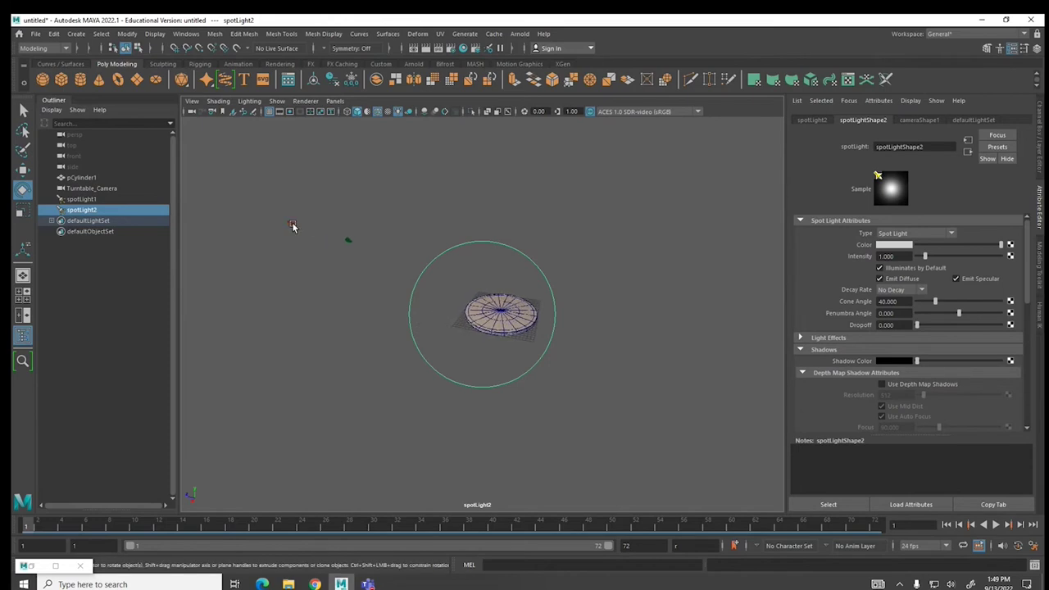
left_click_drag(424, 233, 417, 237, "alt")
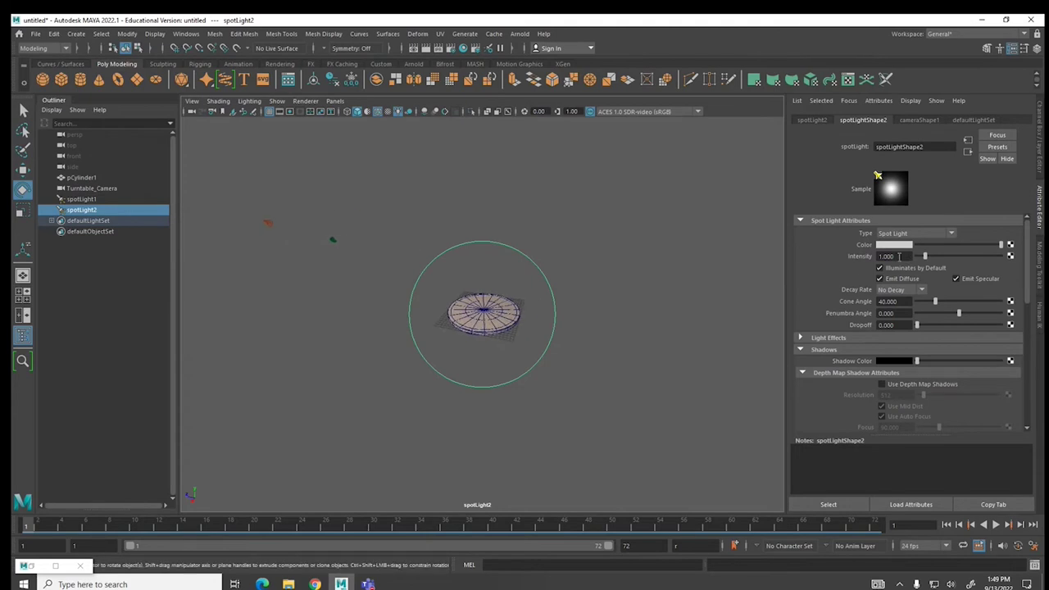
- Give spotLight2 a pale cyan light colour and a 64.287 cone angle
left_click(893, 245)
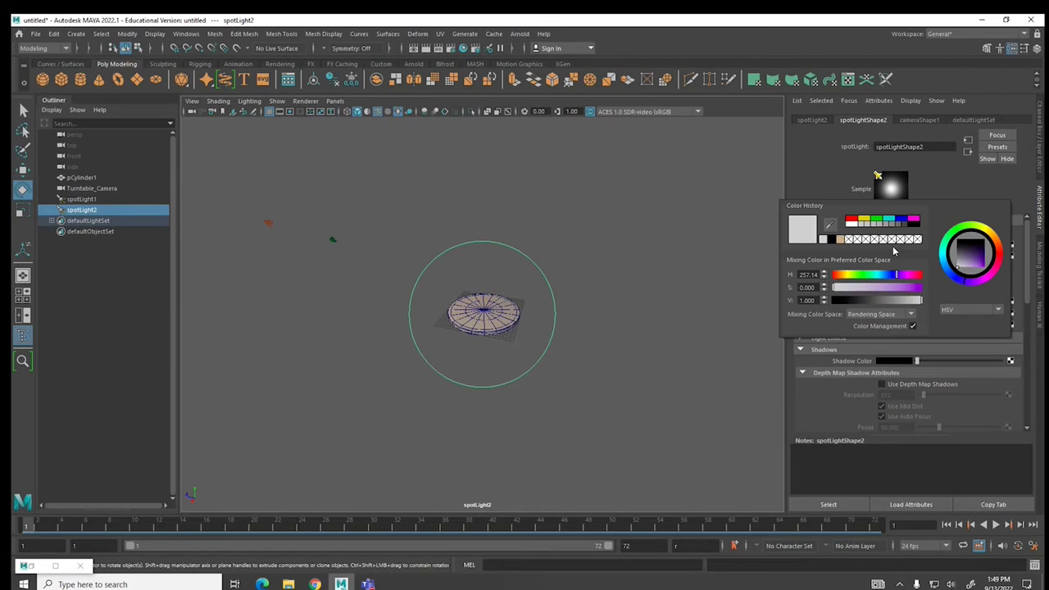
left_click(889, 219)
left_click_drag(890, 293, 857, 290)
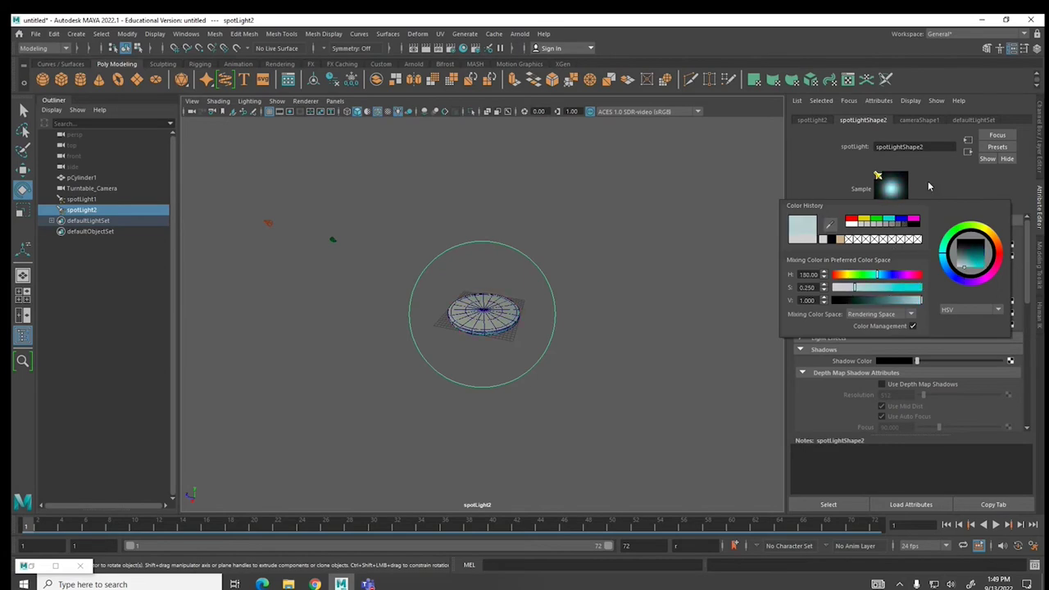
left_click_drag(936, 302, 946, 301)
- Set spotLight2's shadow colour to a very dark reddish-brown
left_click(893, 361)
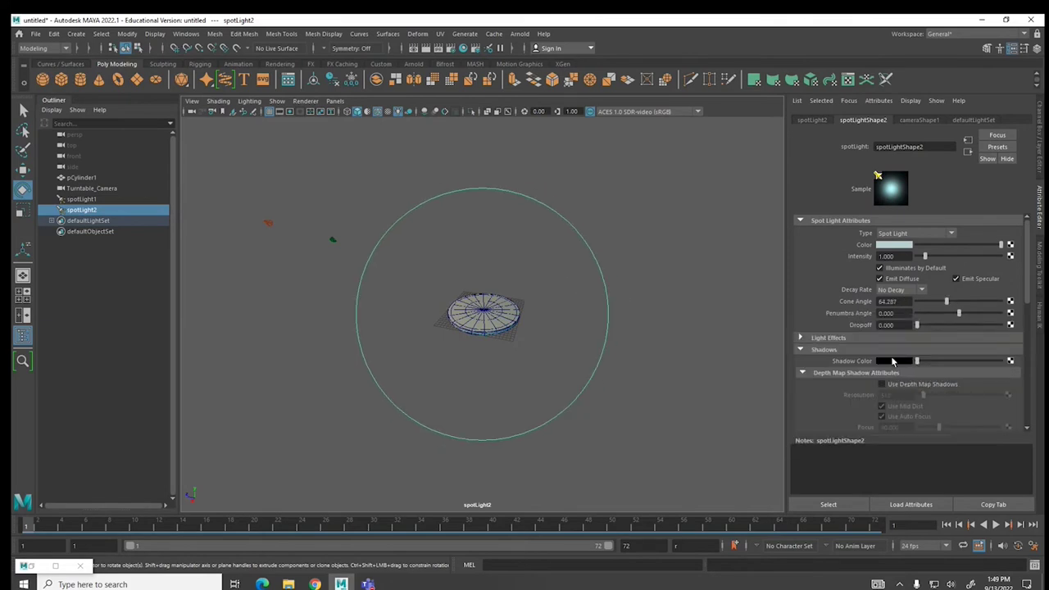
left_click(893, 363)
left_click(999, 366)
left_click(1001, 366)
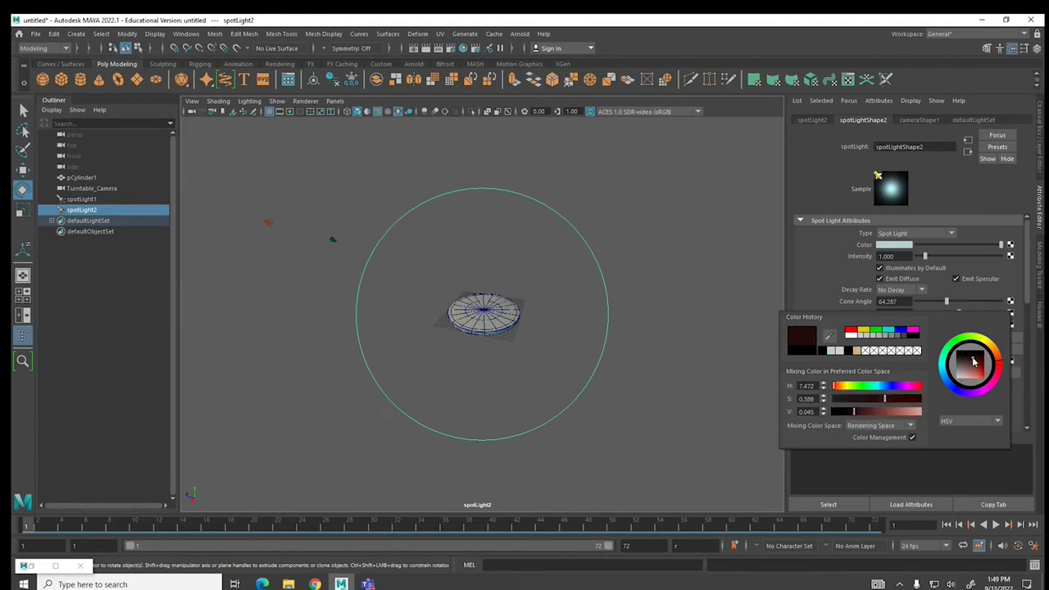
left_click_drag(1000, 365, 998, 356)
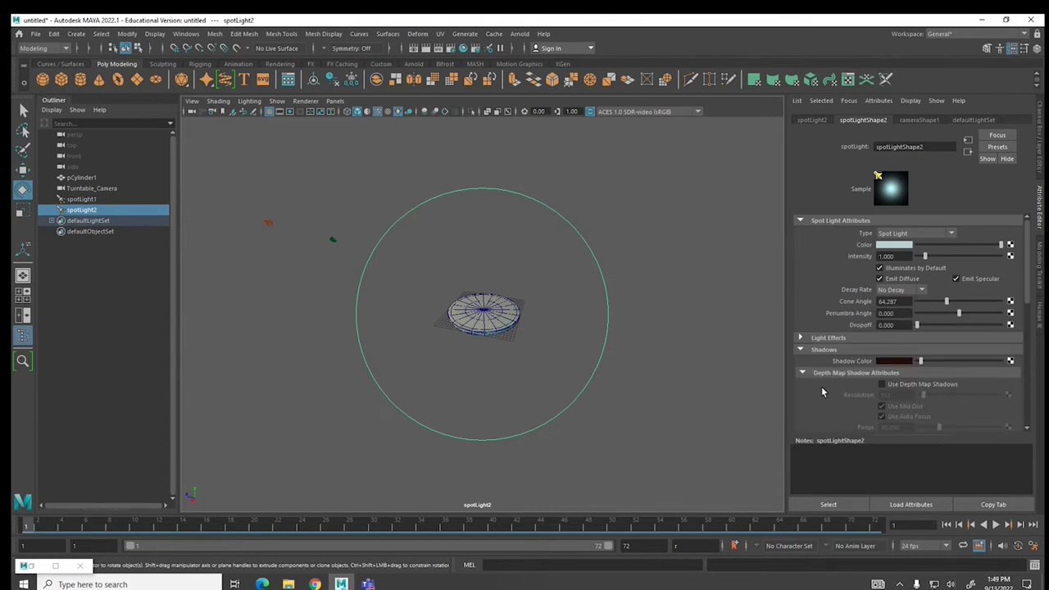
scroll(821, 386, "down", 10)
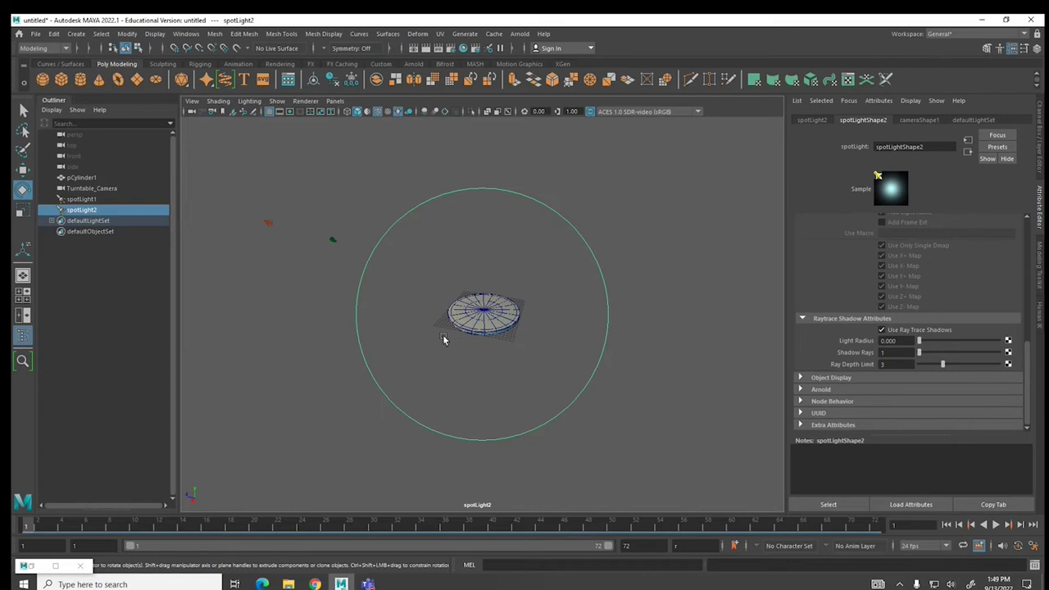
- Create pointLight1 and move it up and to the right of the cylinder
left_click(75, 33)
mouse_move(86, 106)
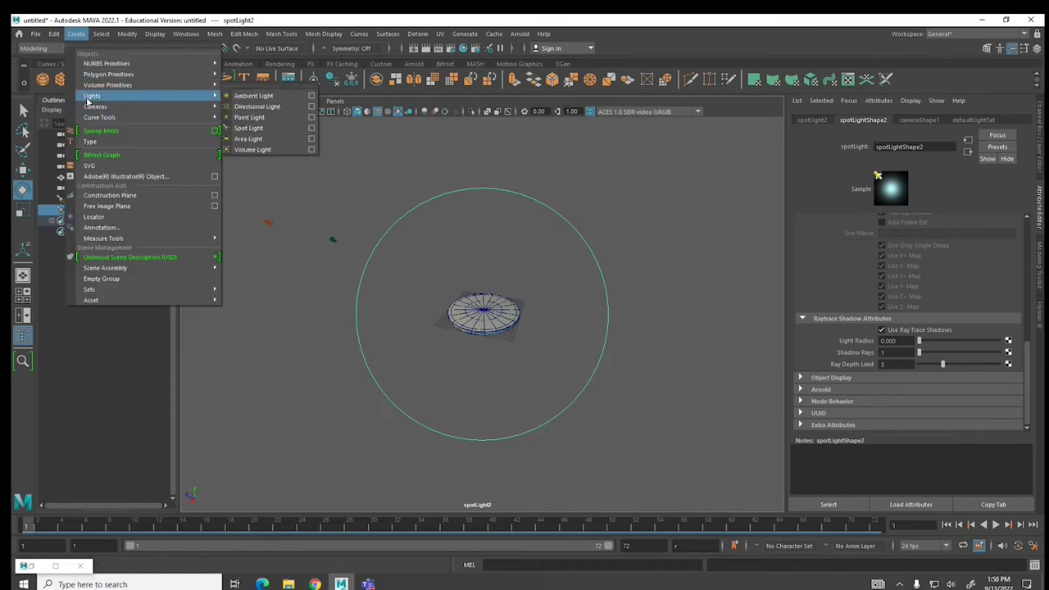
left_click(247, 118)
left_click(23, 171)
left_click_drag(469, 339, 540, 236)
left_click_drag(540, 170, 543, 141)
left_click_drag(511, 201, 544, 207)
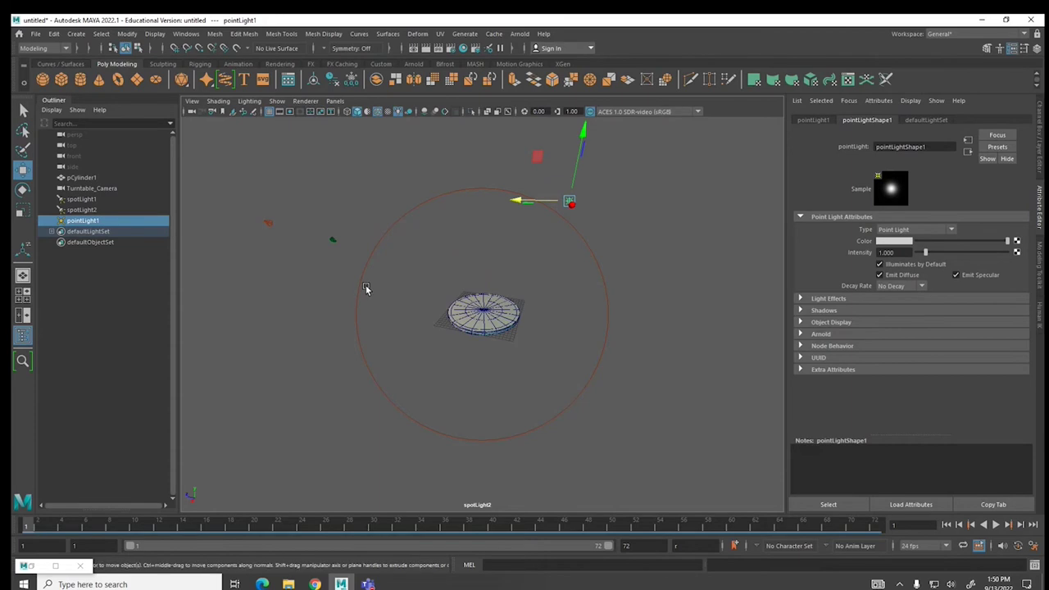
- In the top view, marquee-select pointLight1 and move it further right
key("space")
key("space")
scroll(336, 252, "down", 4)
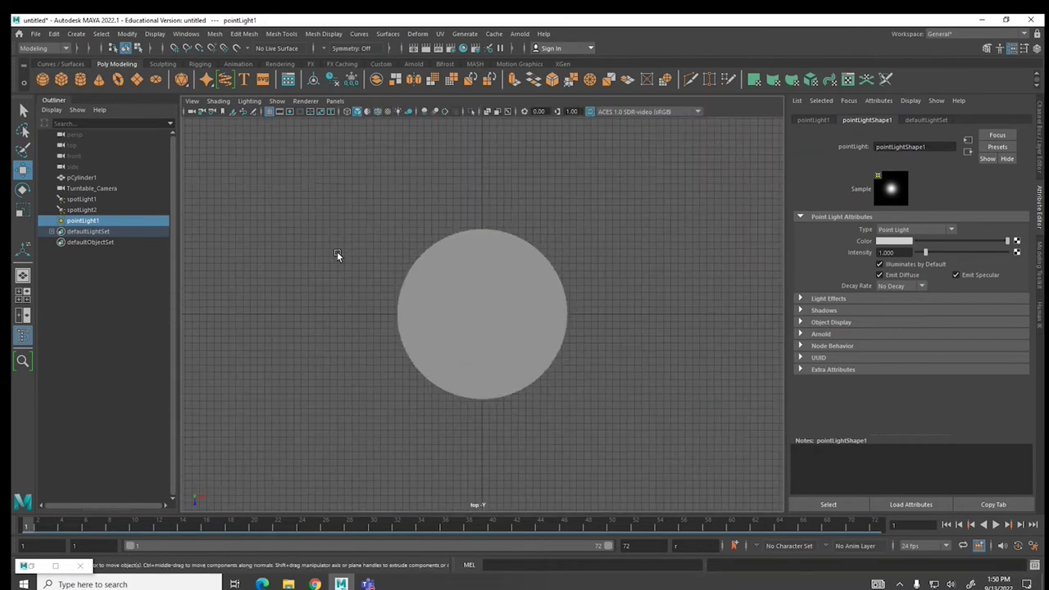
scroll(336, 252, "down", 6)
scroll(347, 266, "down", 1)
left_click_drag(531, 367, 506, 412)
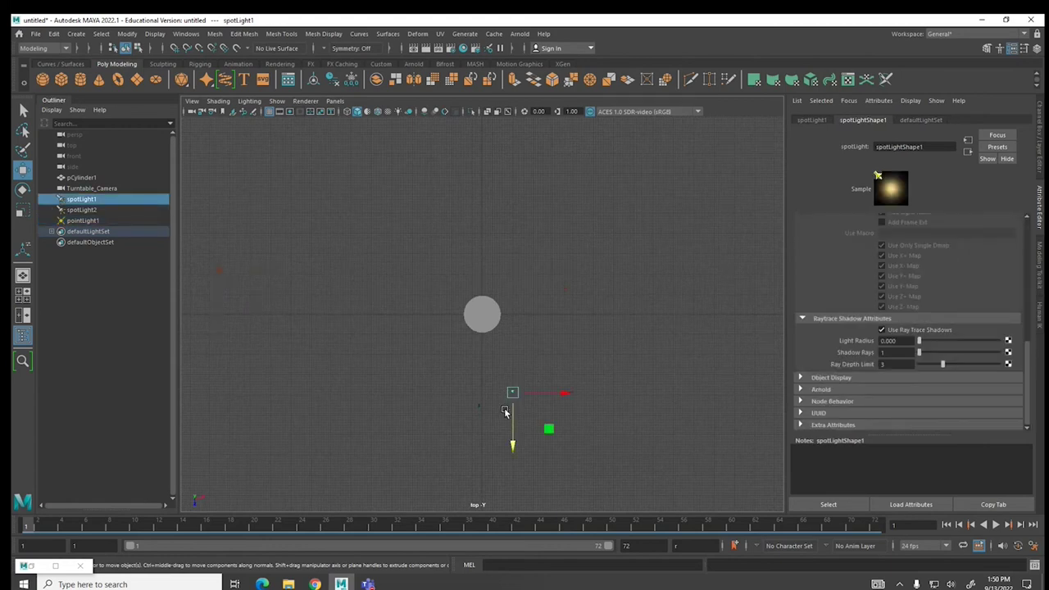
left_click(549, 309)
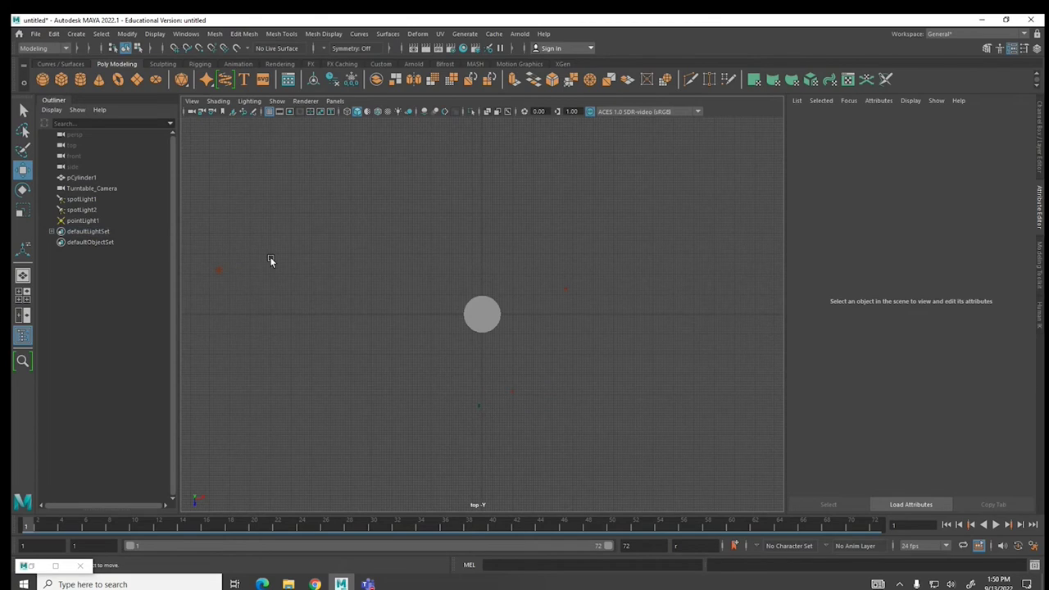
left_click_drag(637, 276, 564, 304)
left_click_drag(196, 254, 348, 250)
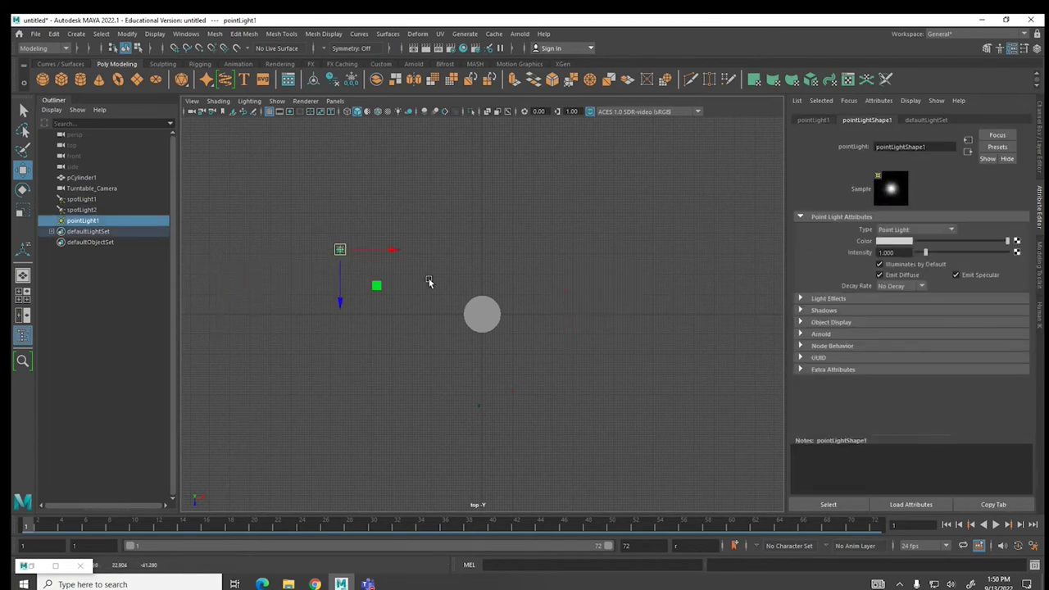
- Turn off Use Ray Trace Shadows for pointLight1
left_click(903, 247)
left_click(822, 311)
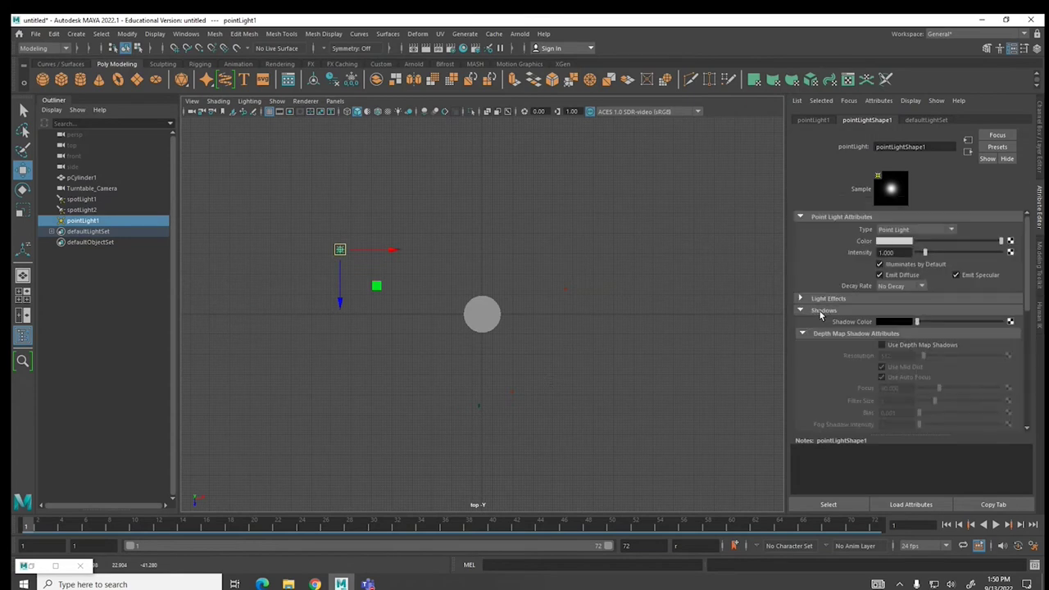
scroll(825, 350, "down", 5)
scroll(820, 347, "down", 3)
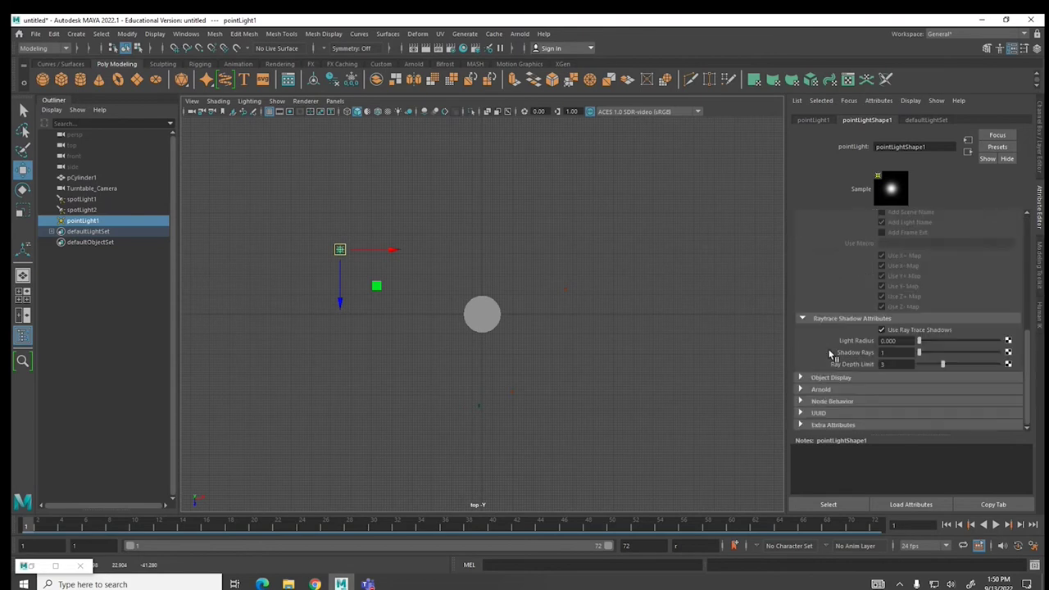
left_click(881, 330)
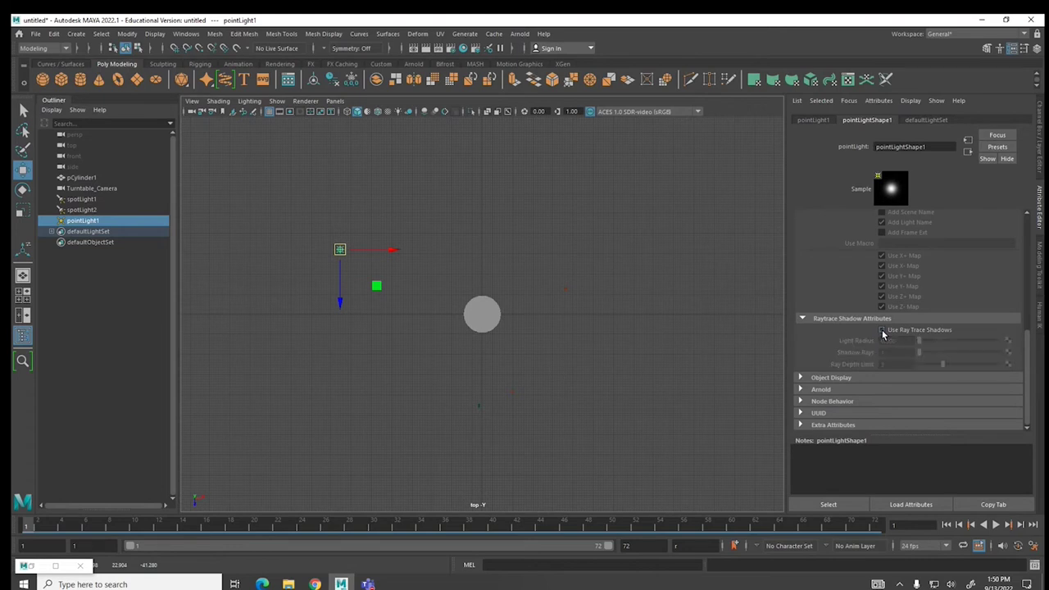
- Lower pointLight1's intensity to 0.649 and deselect it
scroll(852, 254, "up", 5)
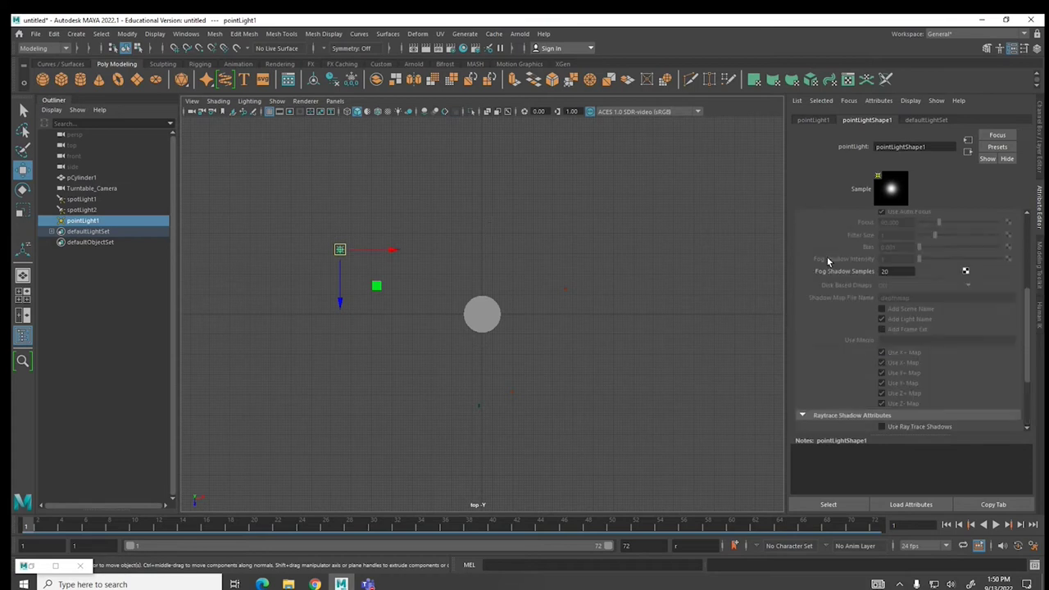
scroll(855, 259, "up", 2)
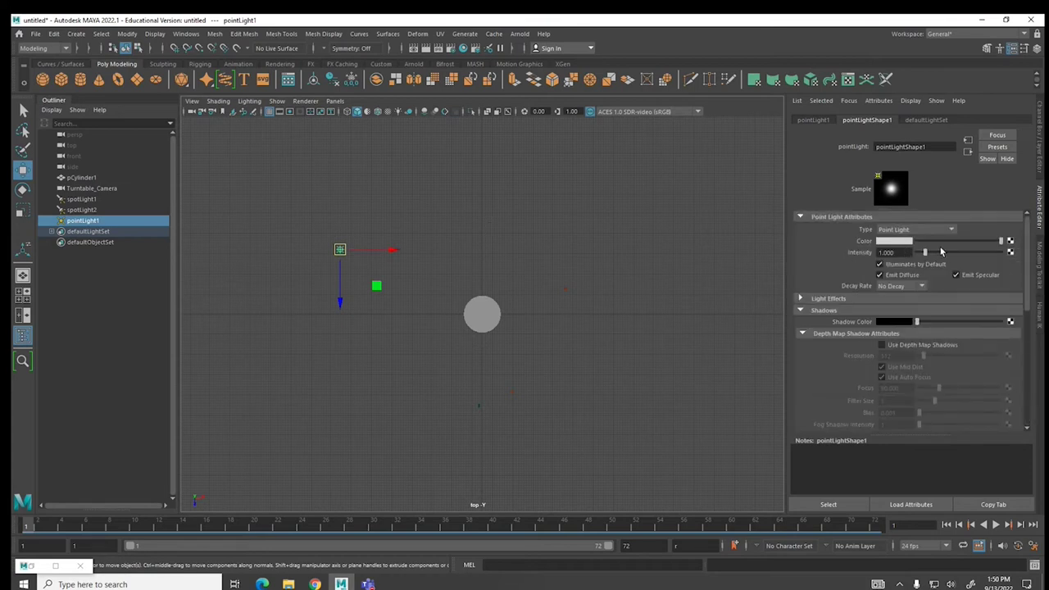
left_click(924, 254)
left_click_drag(925, 254, 921, 252)
left_click(556, 282)
- Look through Turntable_Camera with textured shading, lighting and shadows enabled in the viewport
left_click(333, 100)
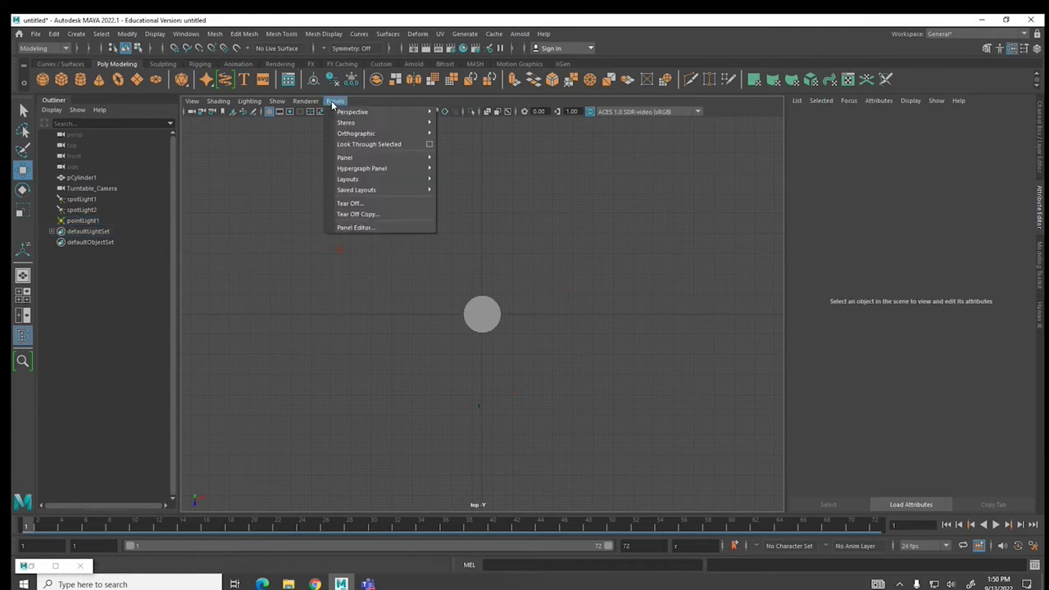
mouse_move(354, 114)
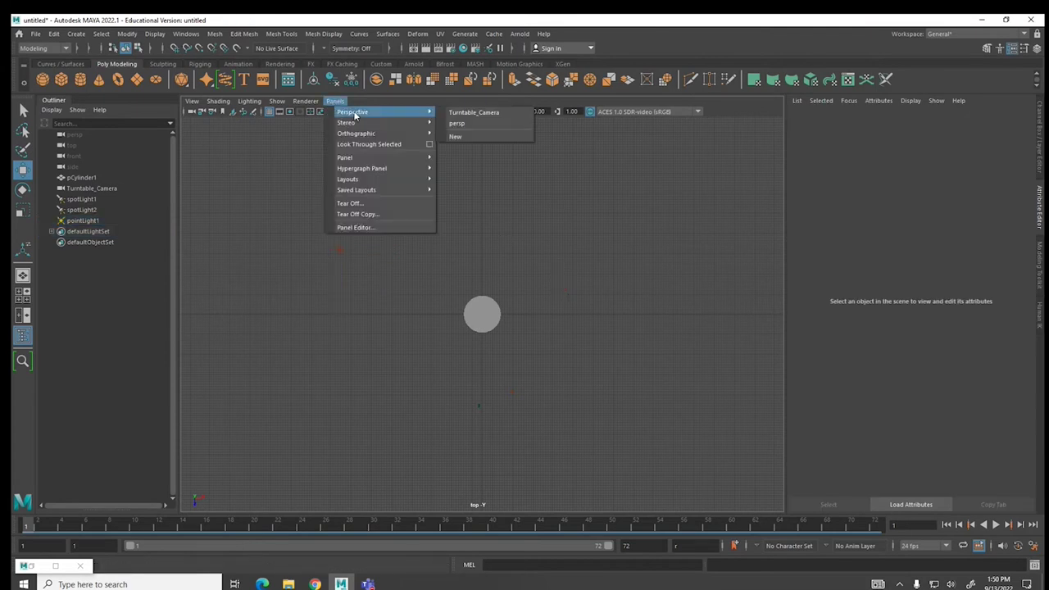
left_click(471, 113)
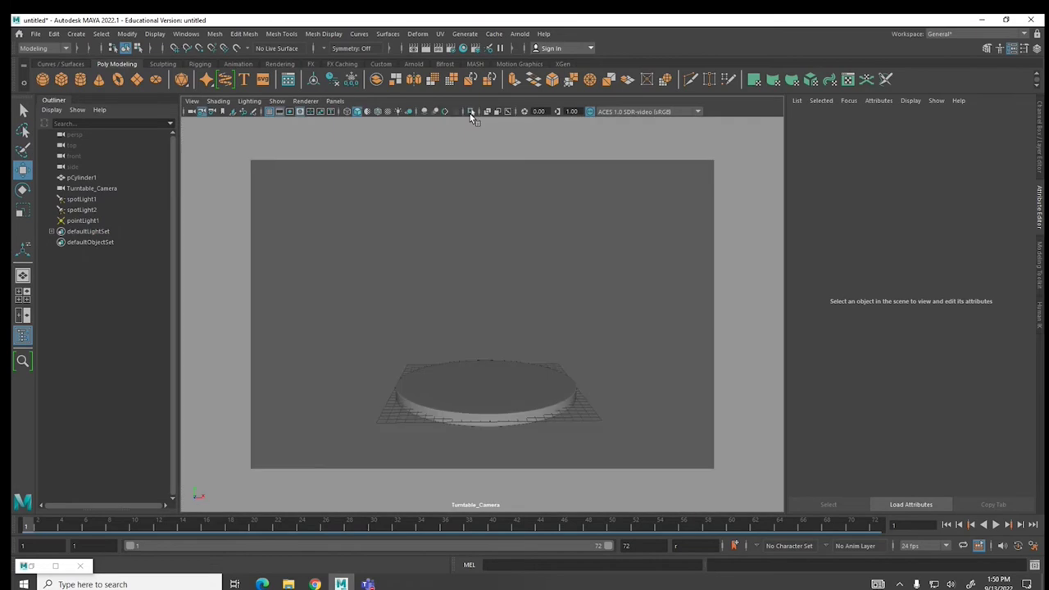
left_click(397, 112)
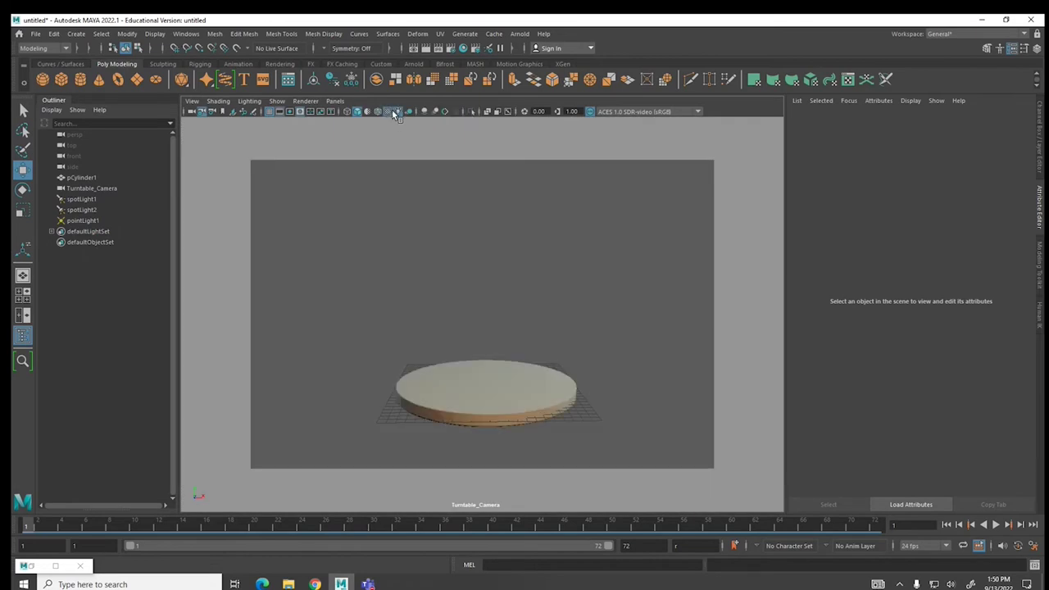
left_click(408, 111)
left_click(424, 112)
- Nudge the Turntable_Camera view slightly to the left
left_click(192, 101)
left_click(303, 211)
middle_click_drag(558, 344, 551, 344, "alt")
left_click(192, 100)
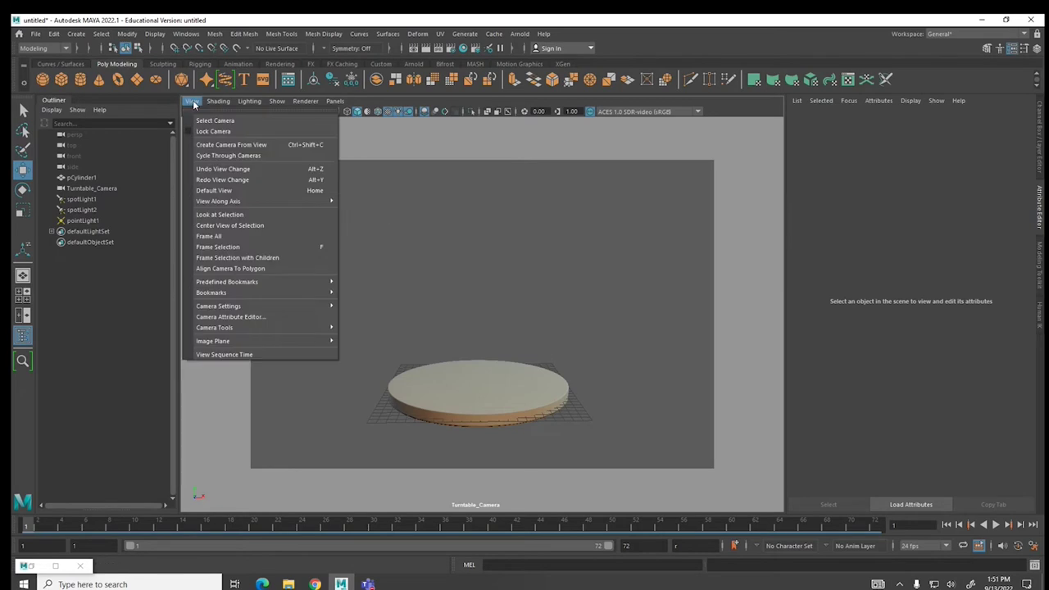
left_click(471, 243)
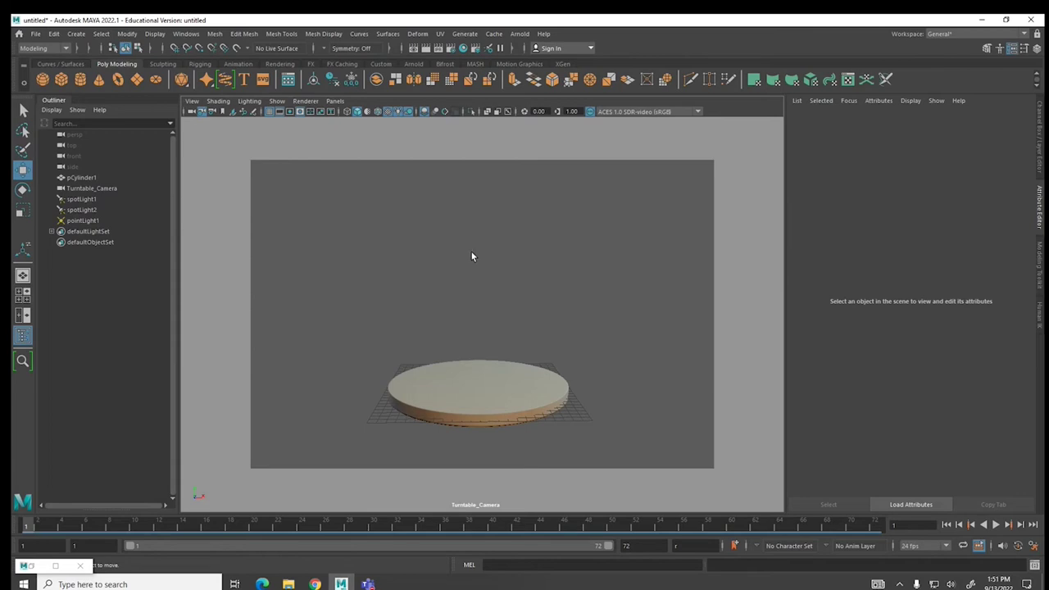
- Save the scene as Turntable_360.mb, replacing the existing file
key("ctrl+s")
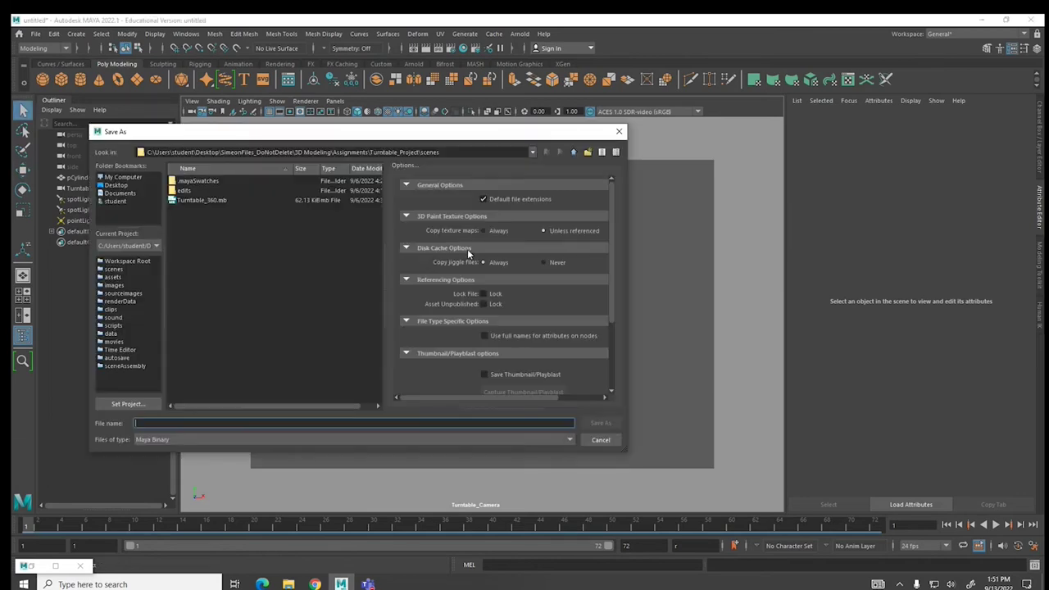
left_click(197, 201)
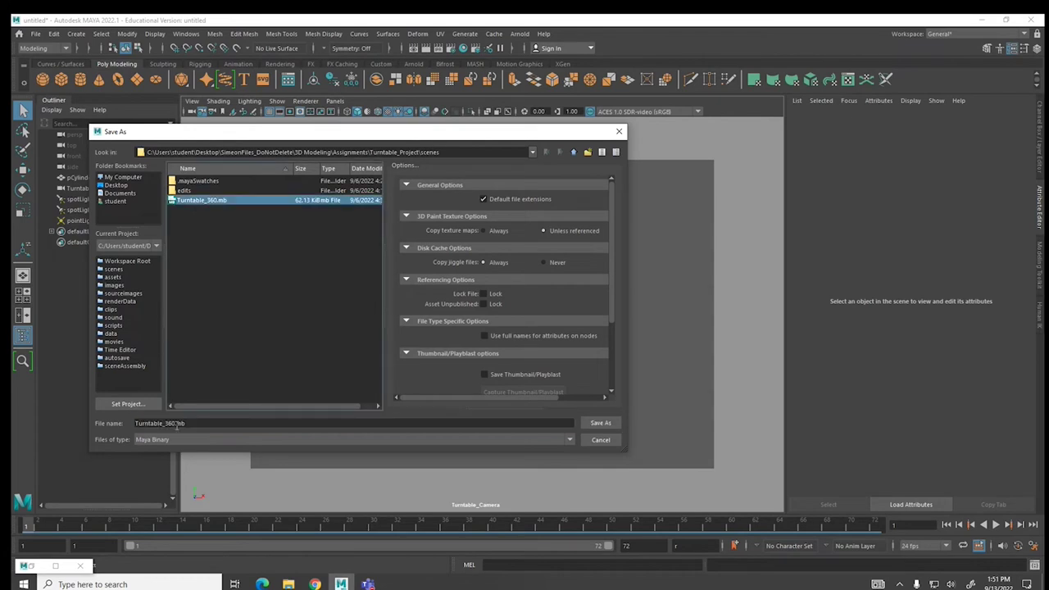
left_click(599, 424)
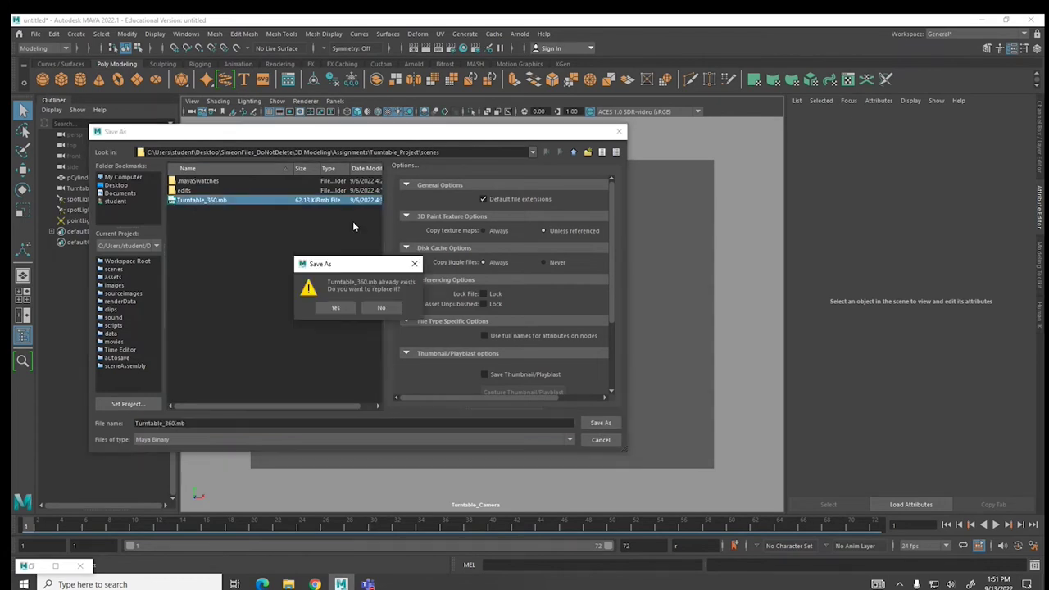
left_click(325, 309)
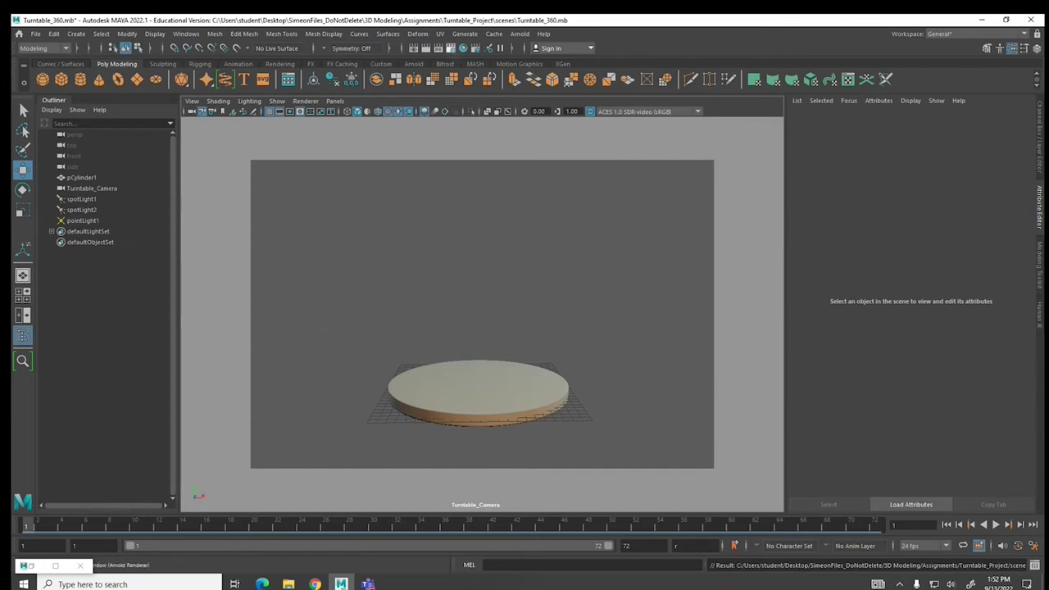
- Open the Render Settings window from the status line
left_click(444, 47)
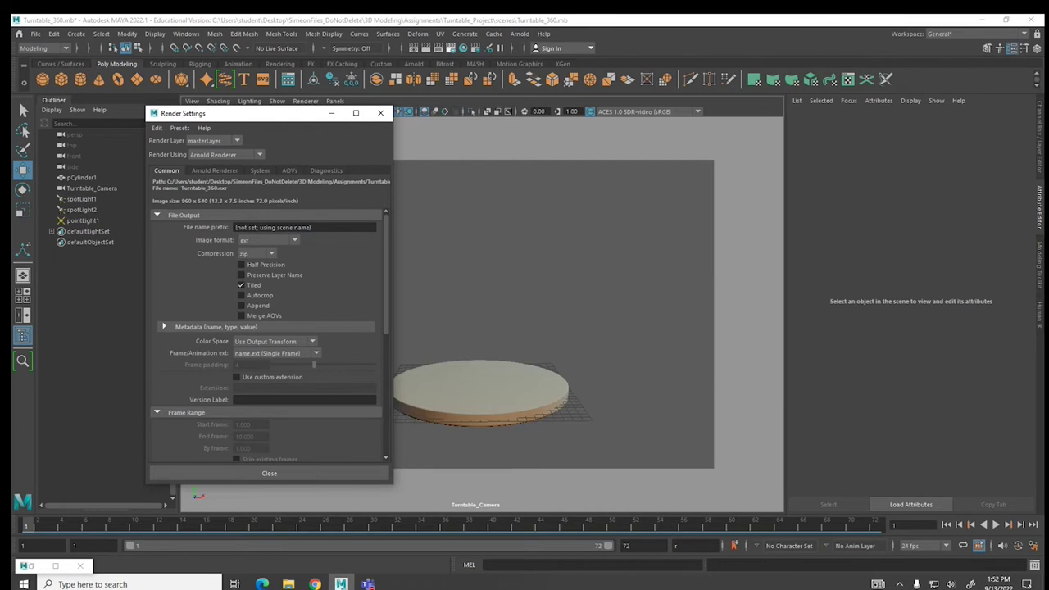
- Switch the renderer to Maya Software and set the output image format to Targa (tga)
left_click(225, 154)
left_click(210, 166)
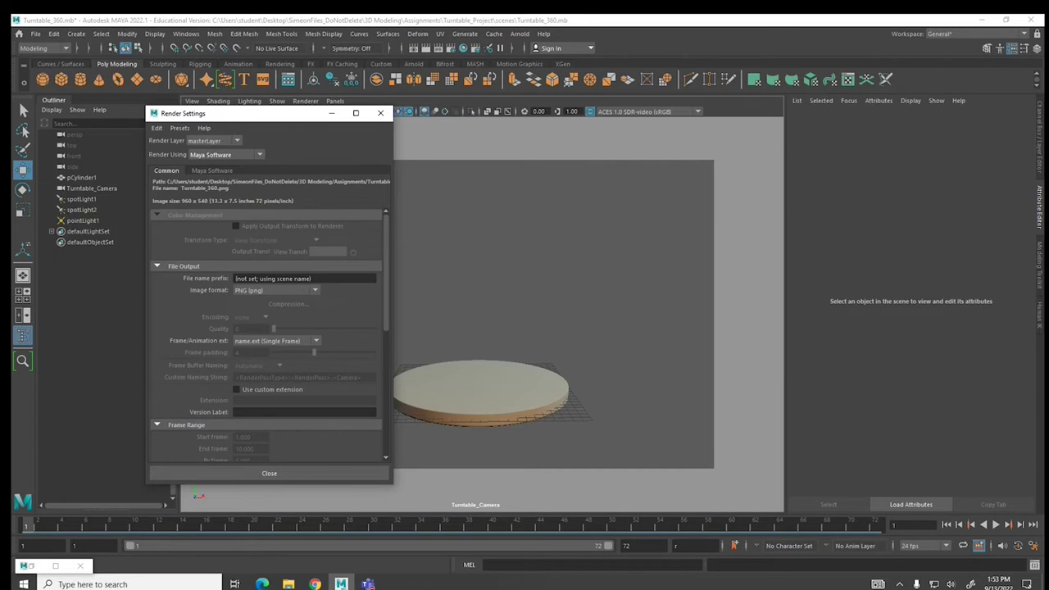
left_click(225, 154)
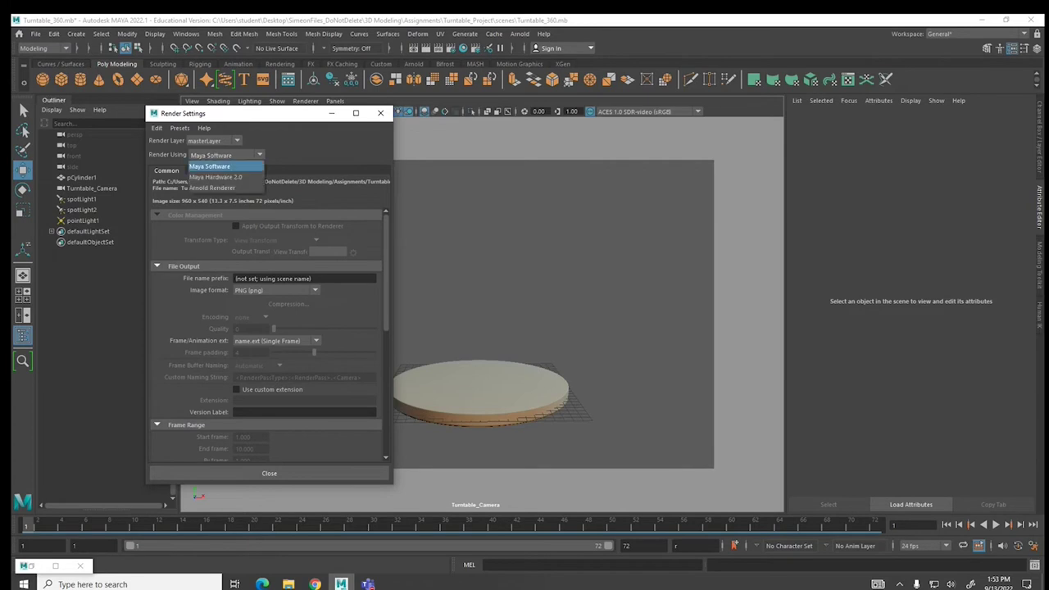
key("Escape")
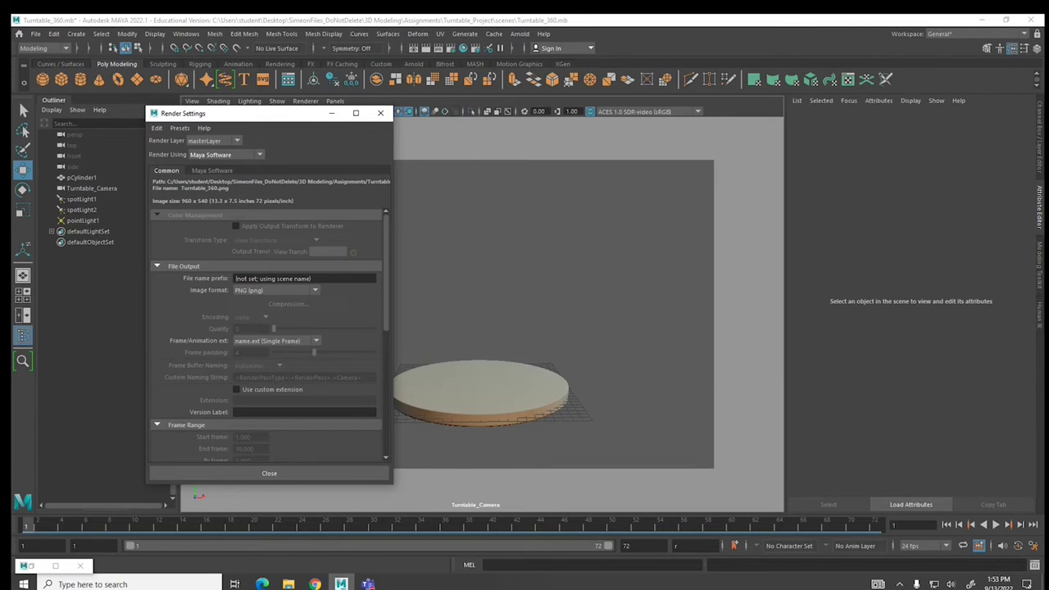
left_click(274, 290)
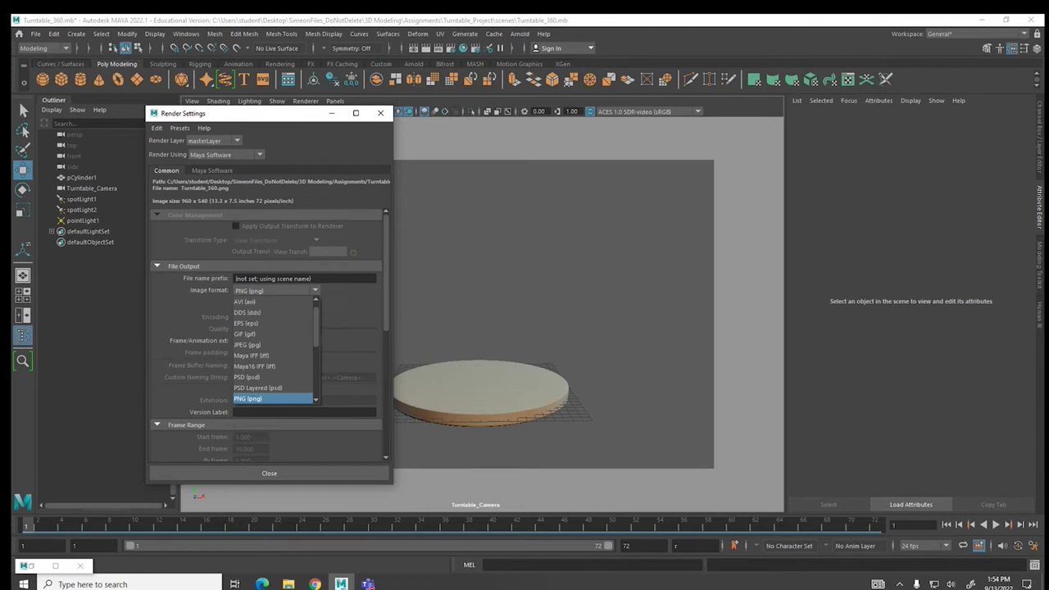
left_click_drag(316, 324, 318, 373)
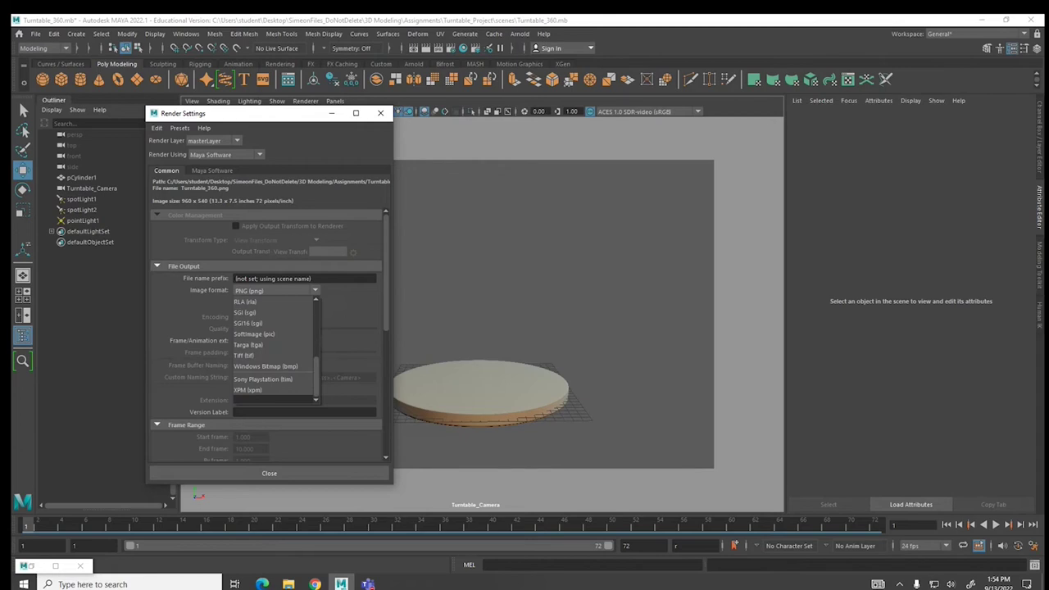
left_click(248, 344)
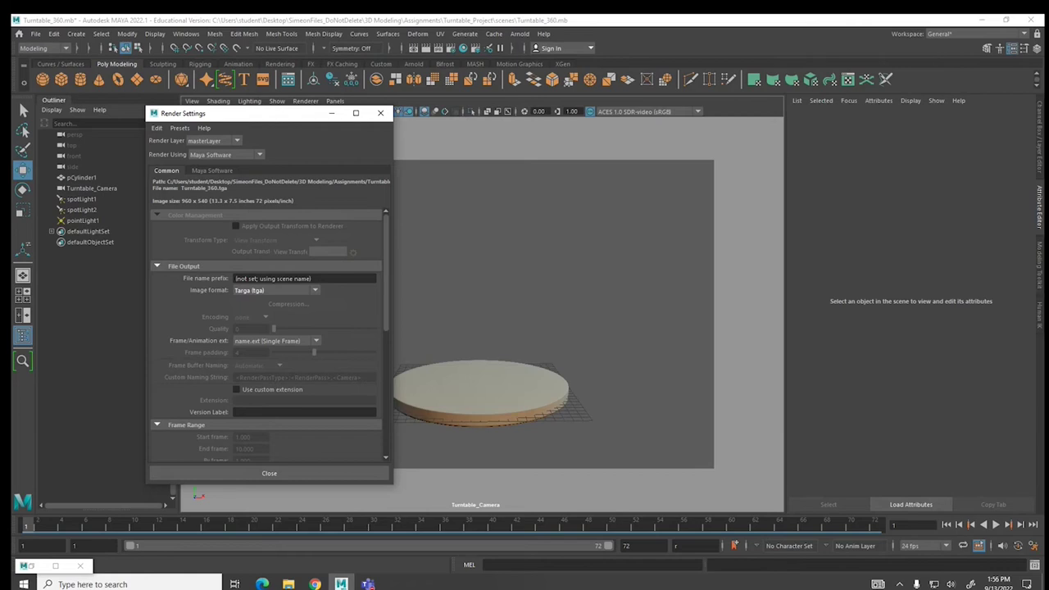
- Set frame naming to name_#.ext so outputs read Turntable_360_0001.tga onward
left_click(275, 340)
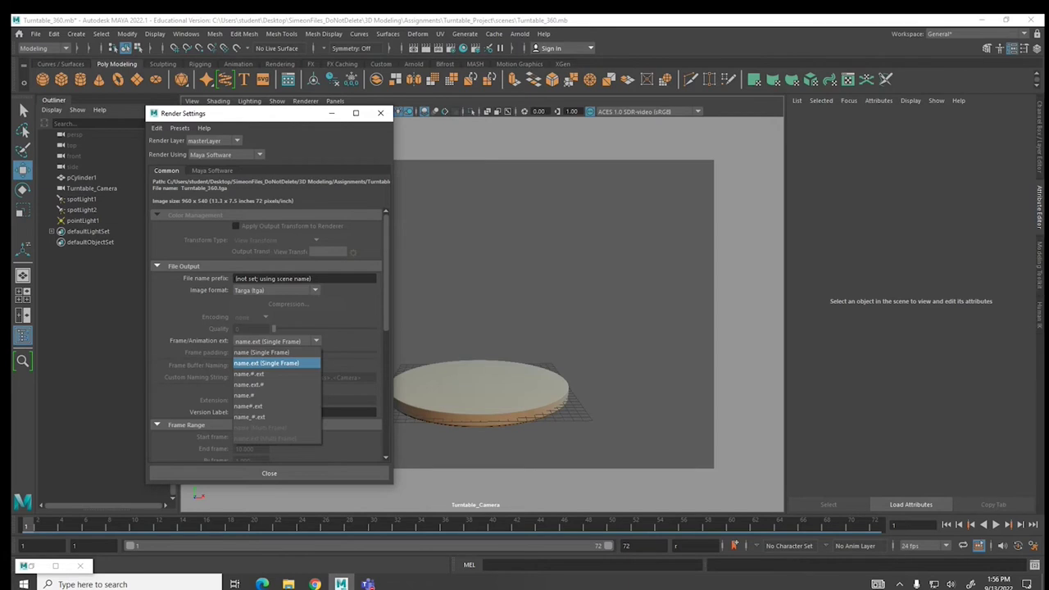
left_click(249, 416)
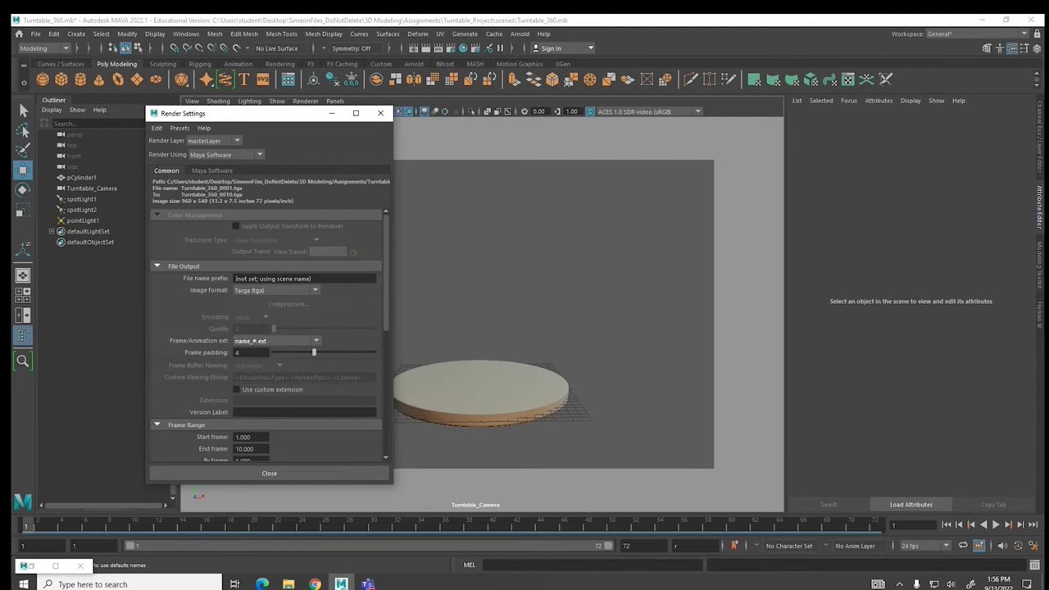
- Change the render End frame from 10 to 72
scroll(385, 319, "down", 5)
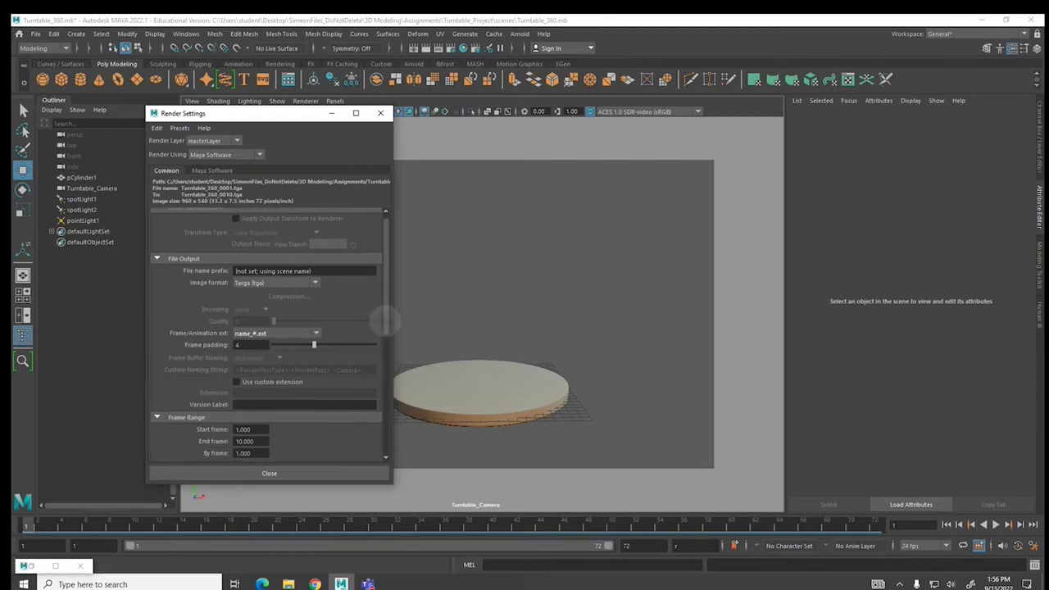
left_click(250, 338)
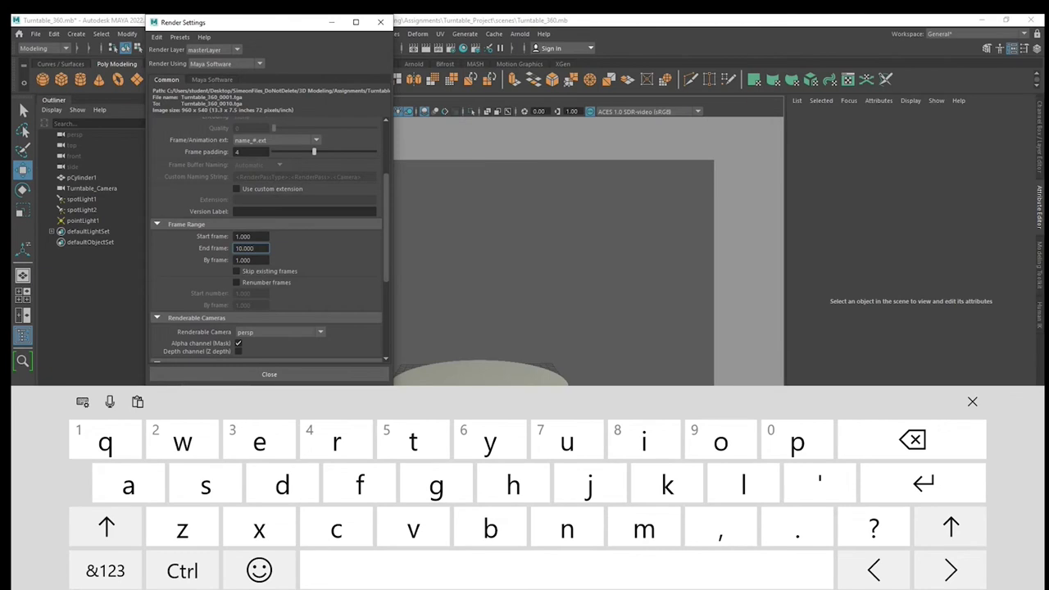
left_click(105, 571)
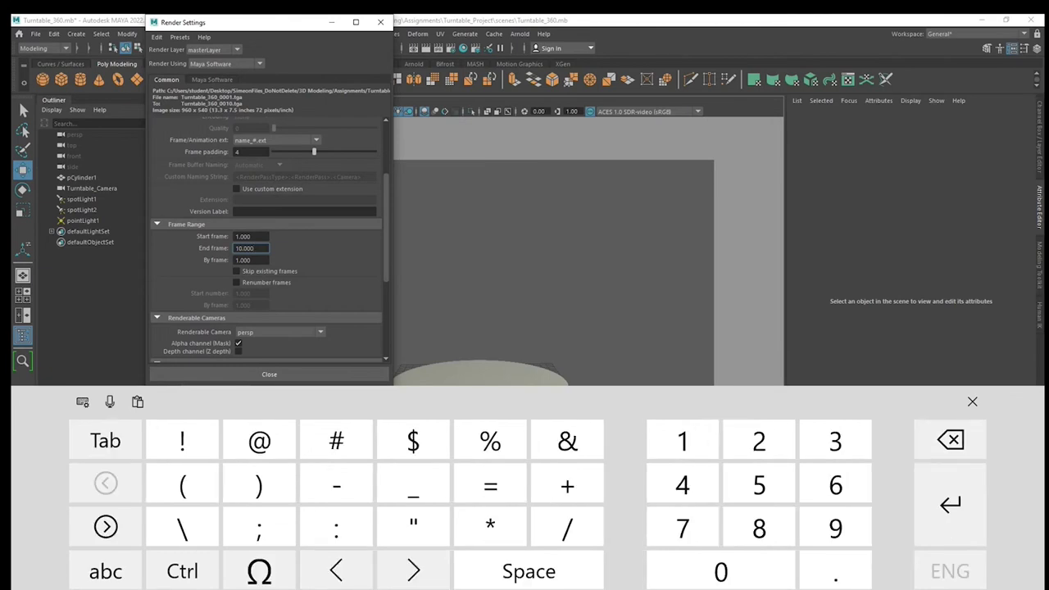
left_click(949, 440)
type("72")
left_click(971, 402)
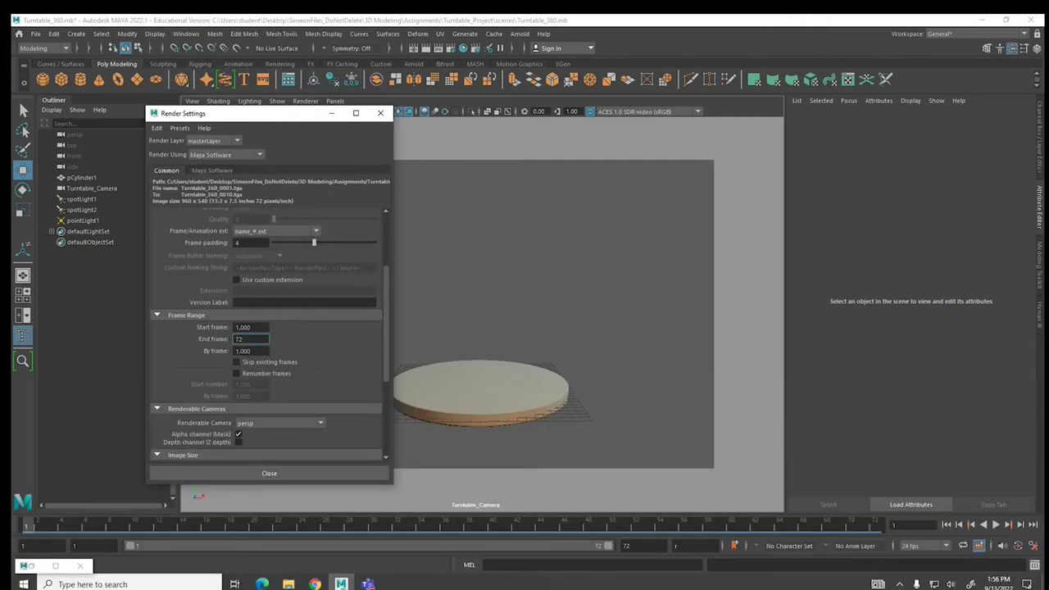
left_click_drag(385, 315, 389, 361)
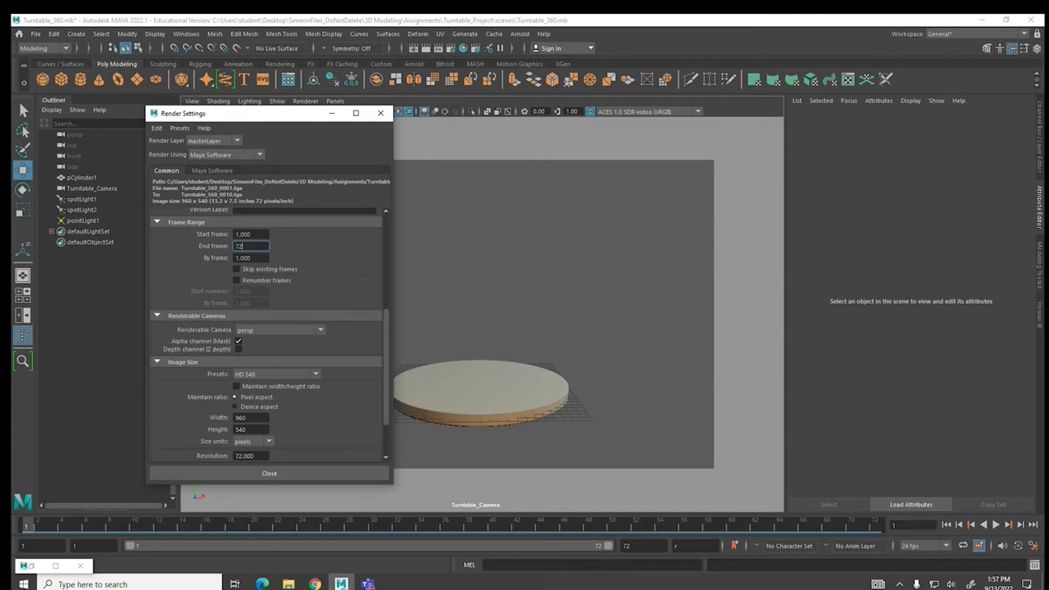
- Make Turntable_Camera the renderable camera instead of persp
left_click(279, 330)
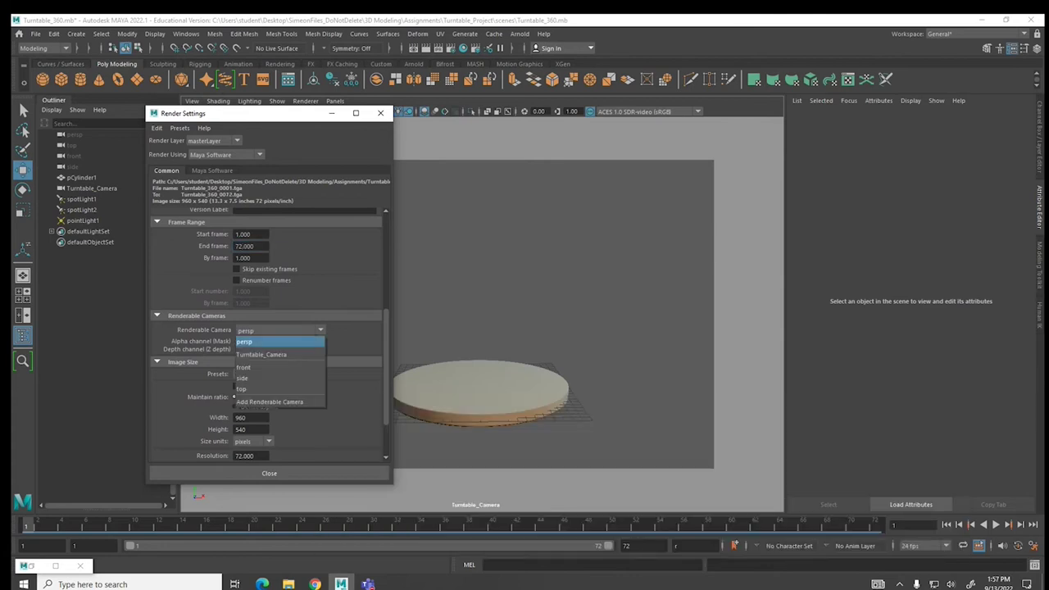
left_click(278, 330)
left_click(303, 330)
left_click(260, 354)
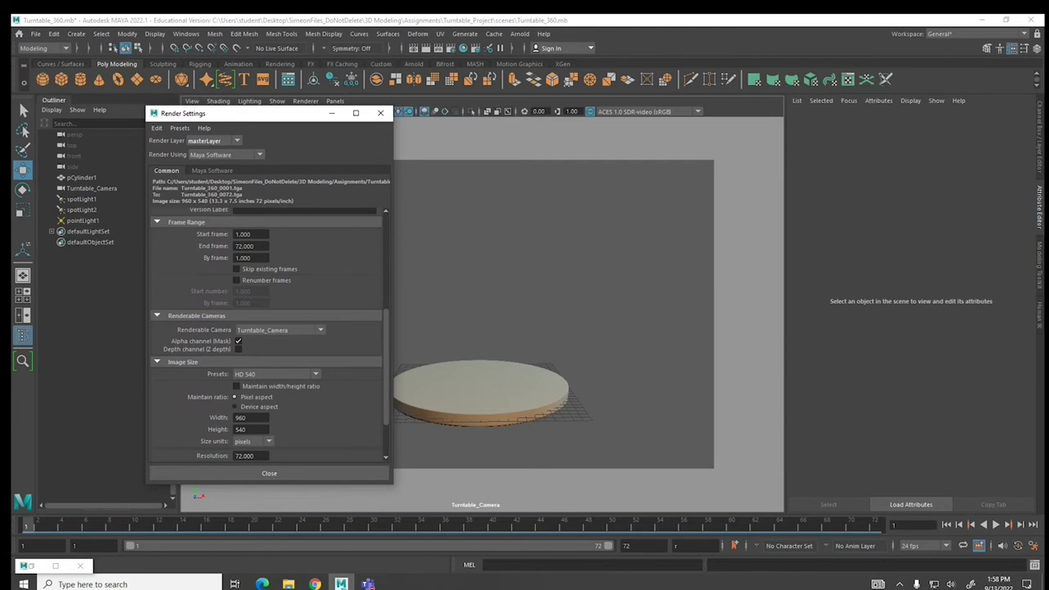
left_click(315, 373)
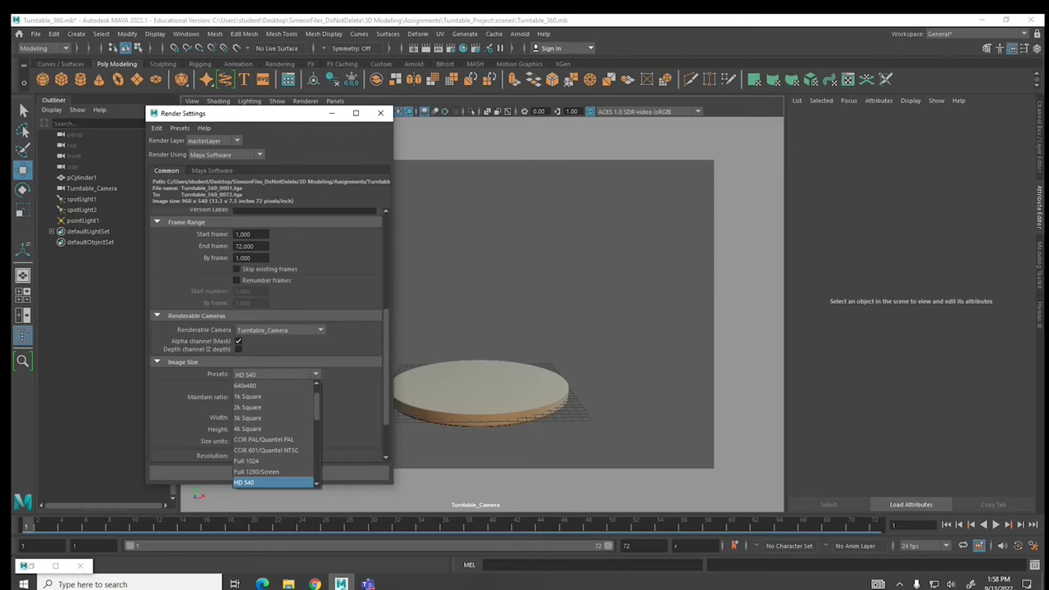
- Set the image size preset to HD 1080 (1920×1080) and show the Maya Software settings
scroll(273, 434, "down", 2)
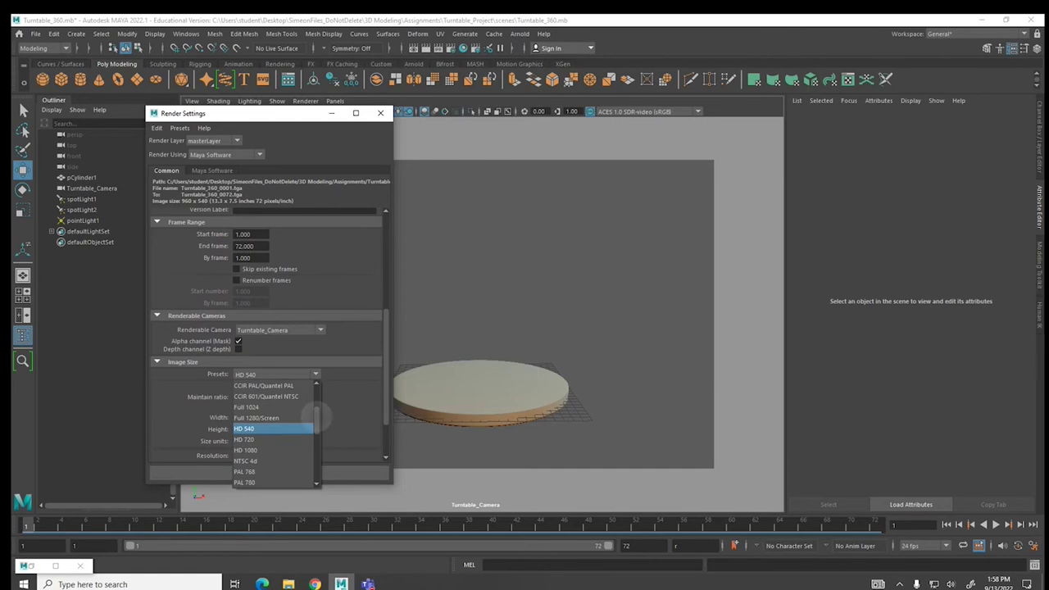
left_click(245, 450)
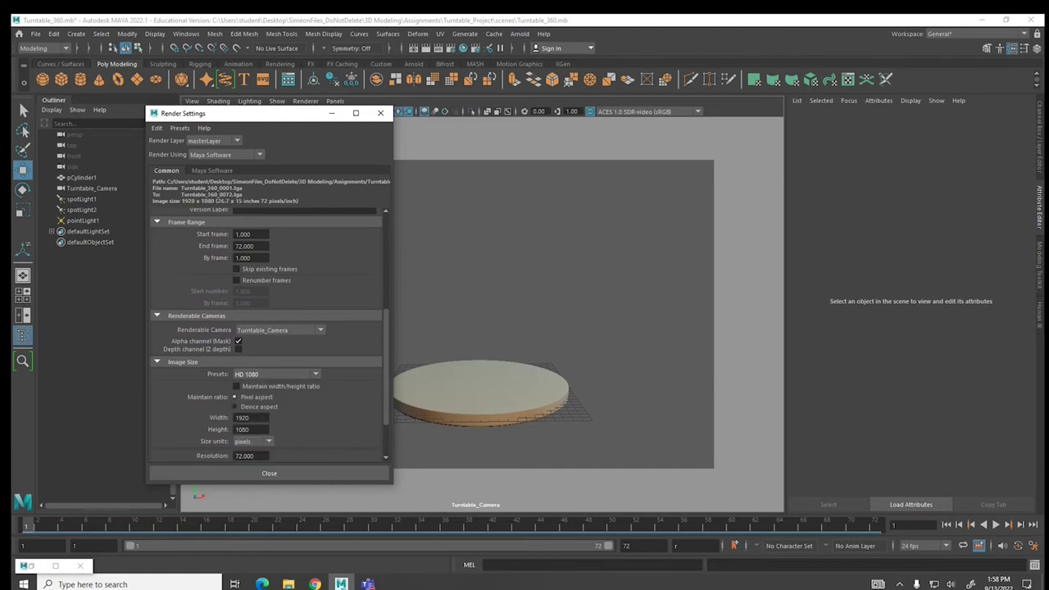
scroll(267, 334, "down", 3)
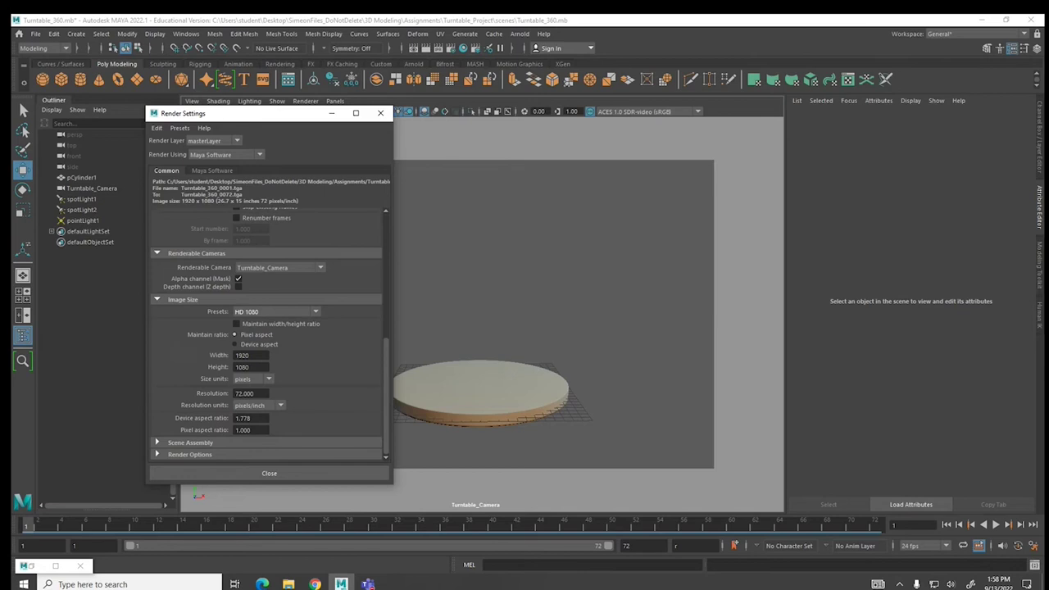
scroll(271, 334, "up", 10)
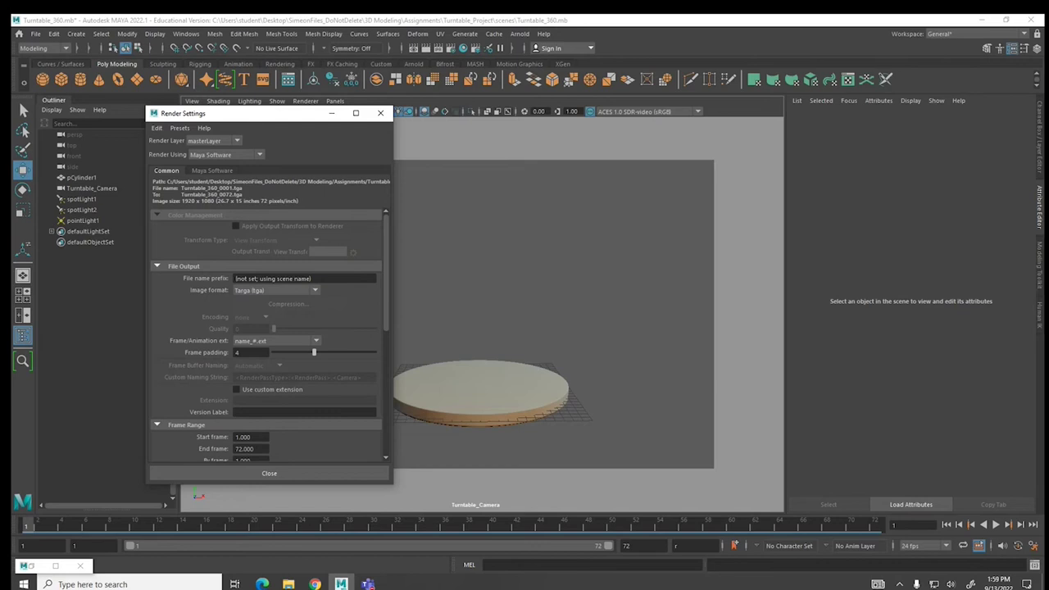
left_click(211, 169)
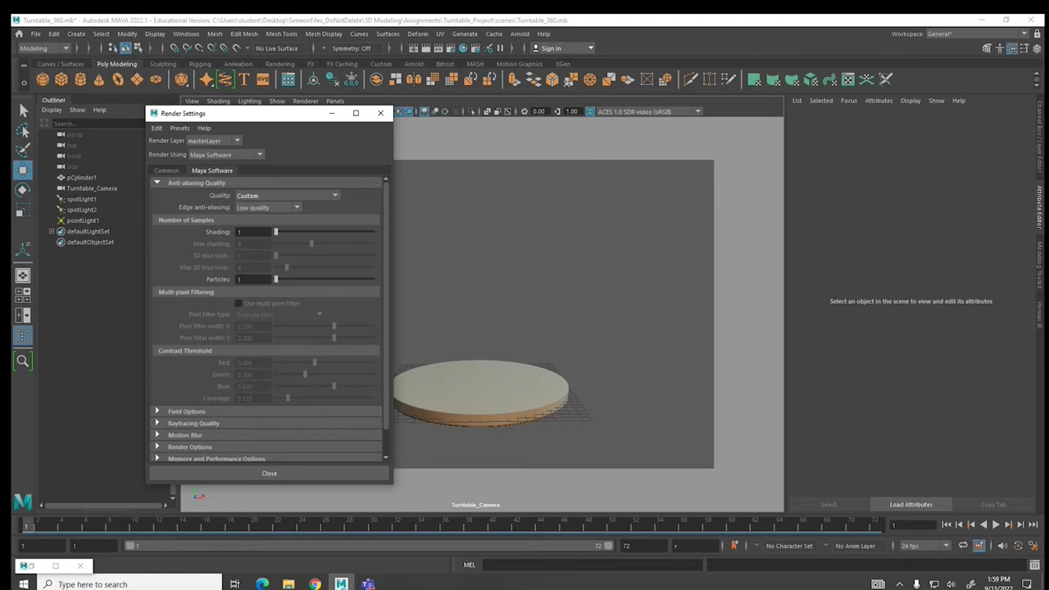
- Set Maya Software edge anti-aliasing to High quality, leaving the multi-pixel filter off
left_click(194, 423)
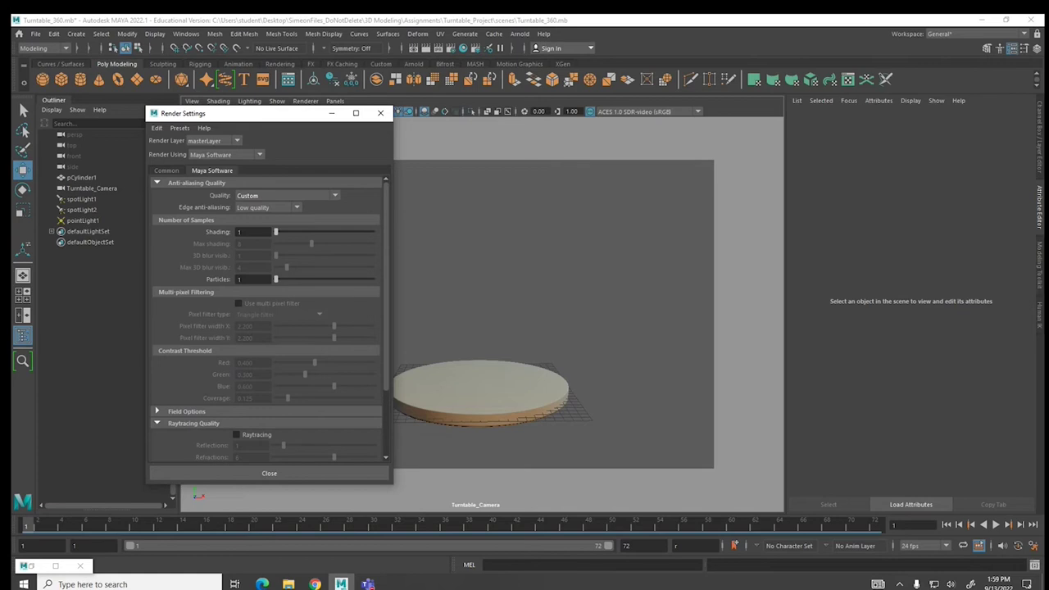
left_click(266, 208)
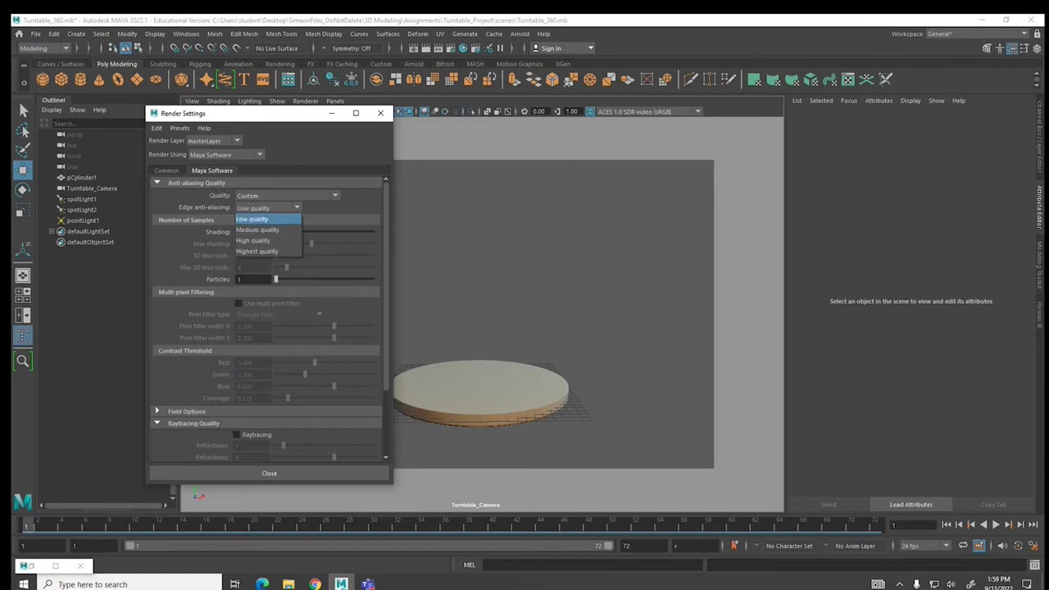
left_click(253, 240)
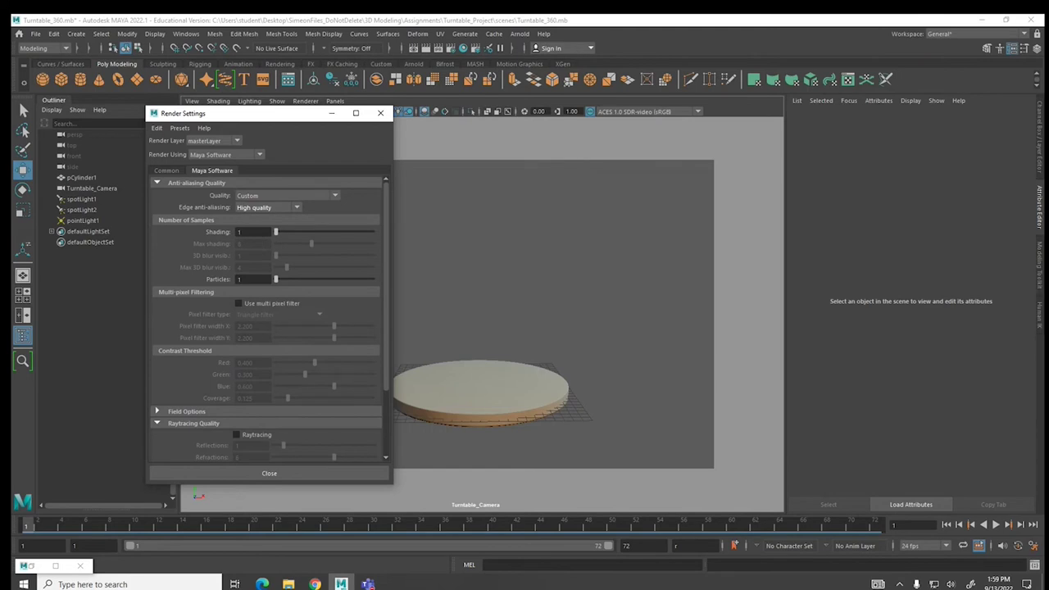
left_click(266, 207)
left_click(256, 250)
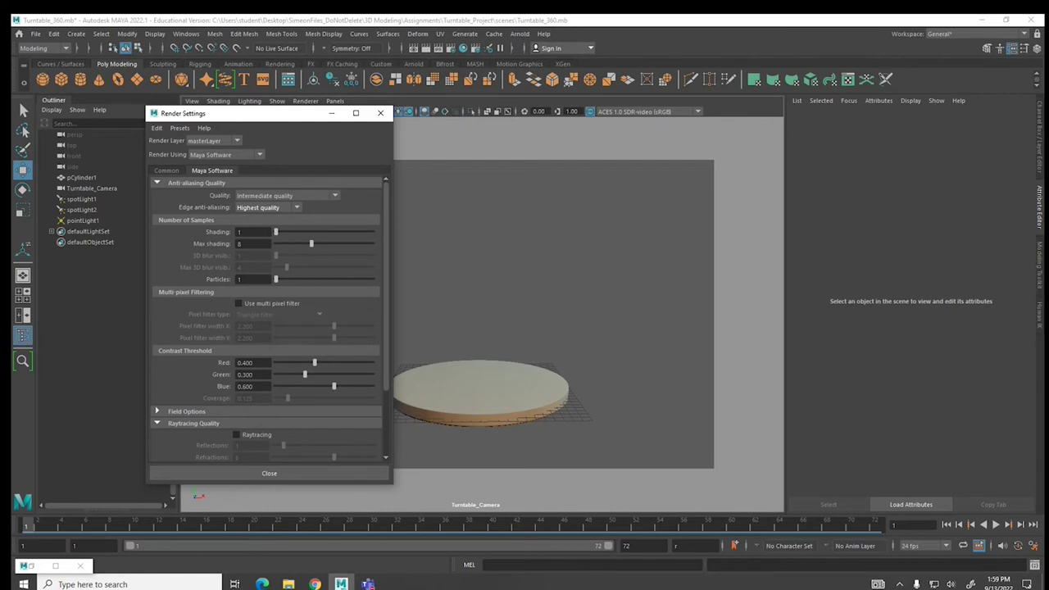
left_click(267, 207)
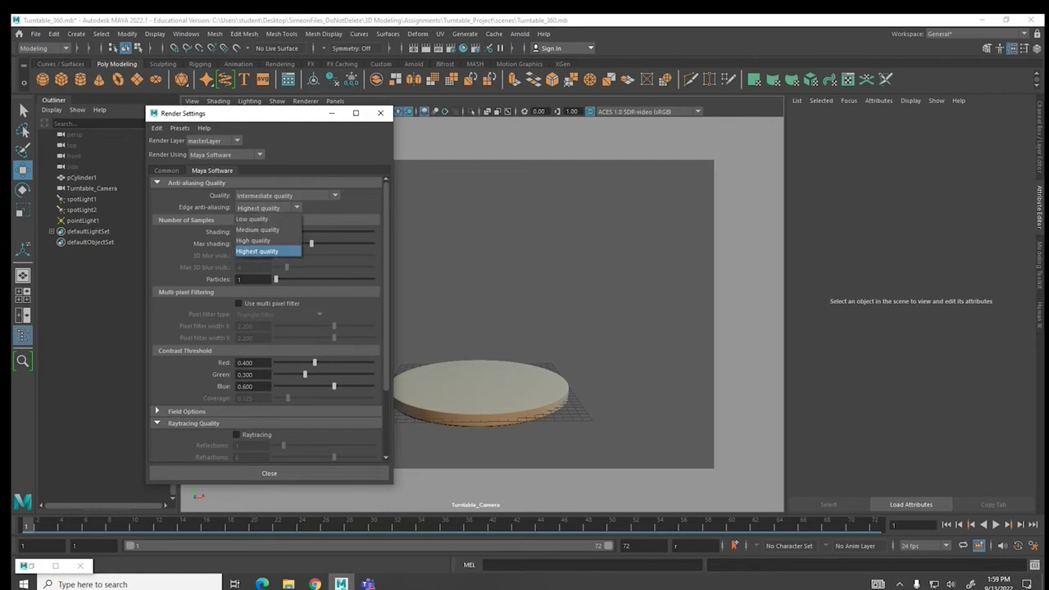
left_click(254, 240)
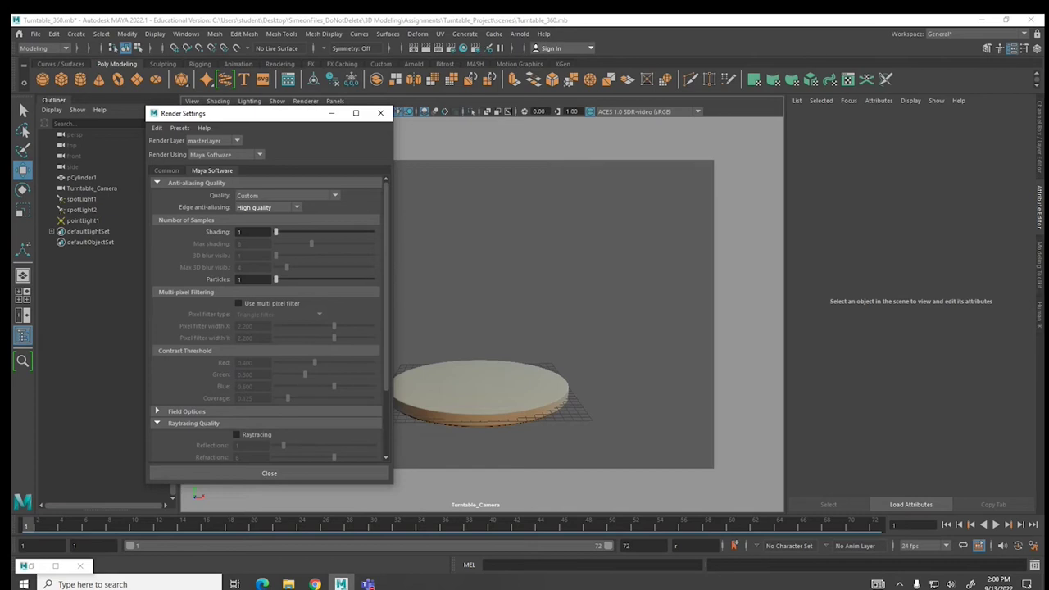
left_click(238, 303)
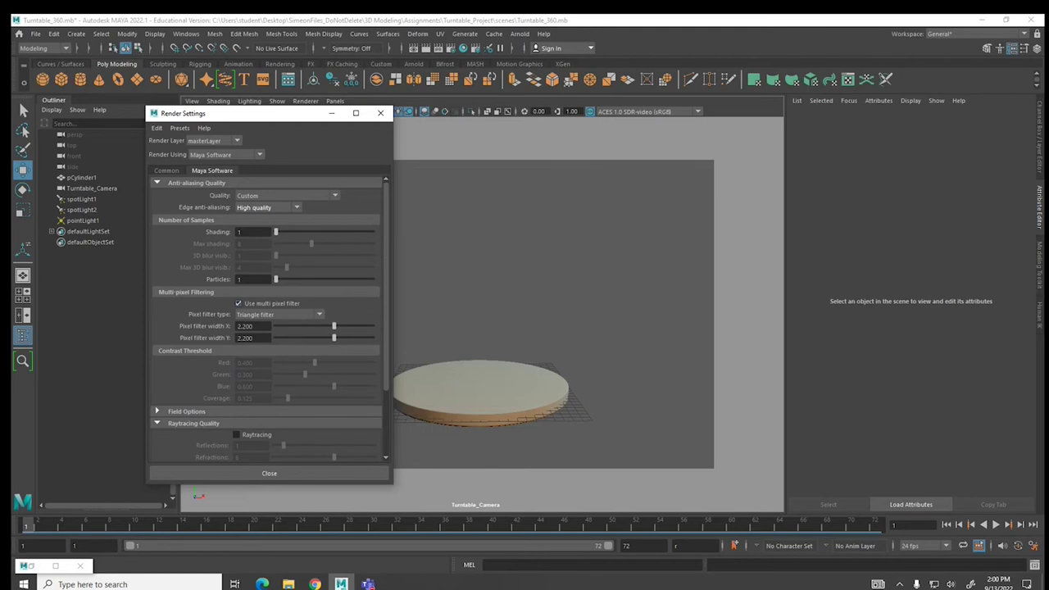
left_click(239, 303)
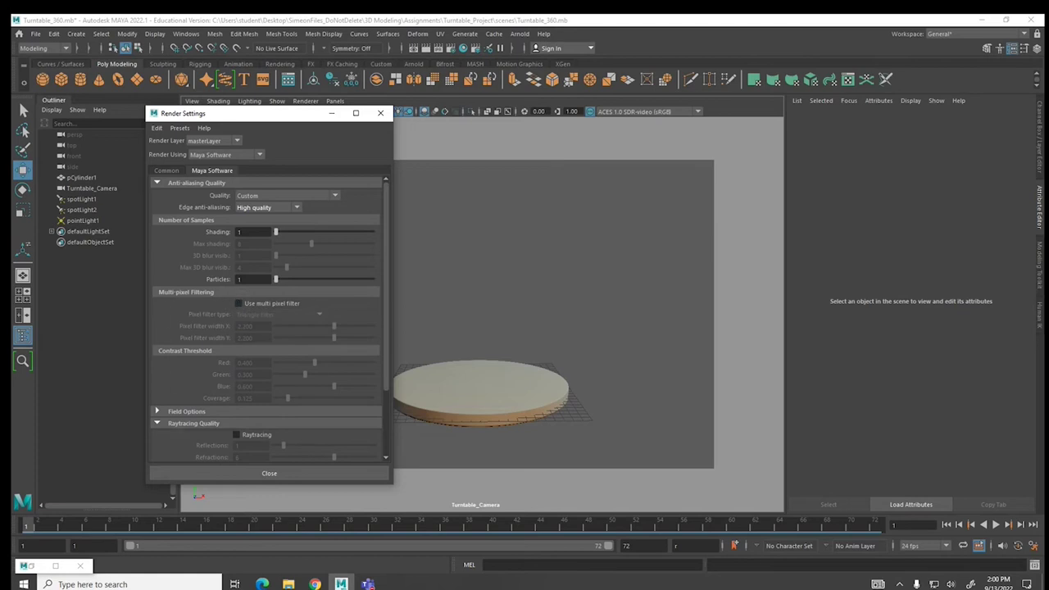
- Enable raytracing (reflections 1, refractions 6, shadows 2) and expand the Motion Blur section
scroll(270, 319, "down", 4)
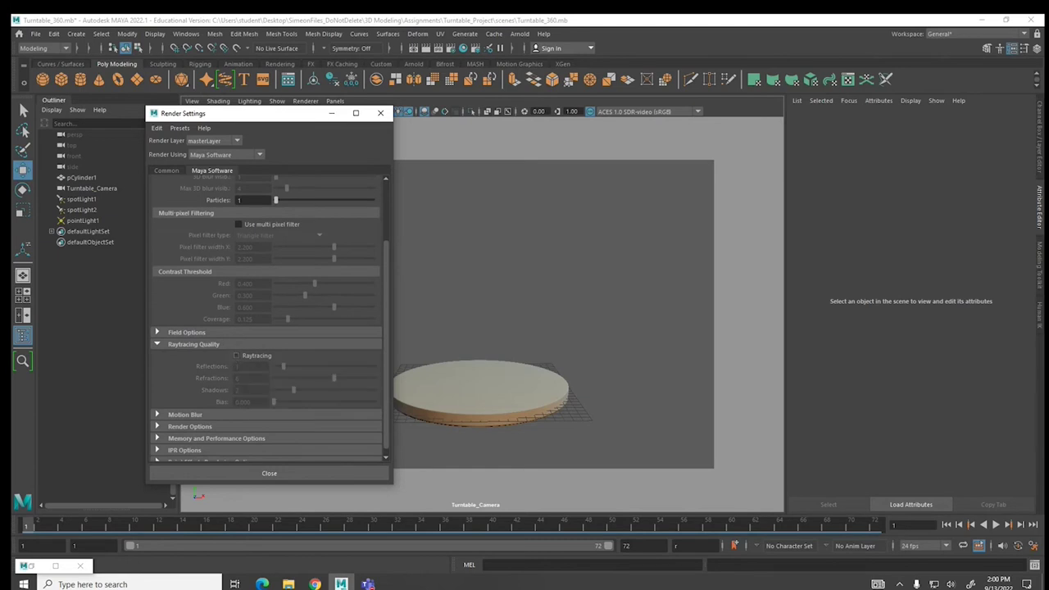
left_click(236, 355)
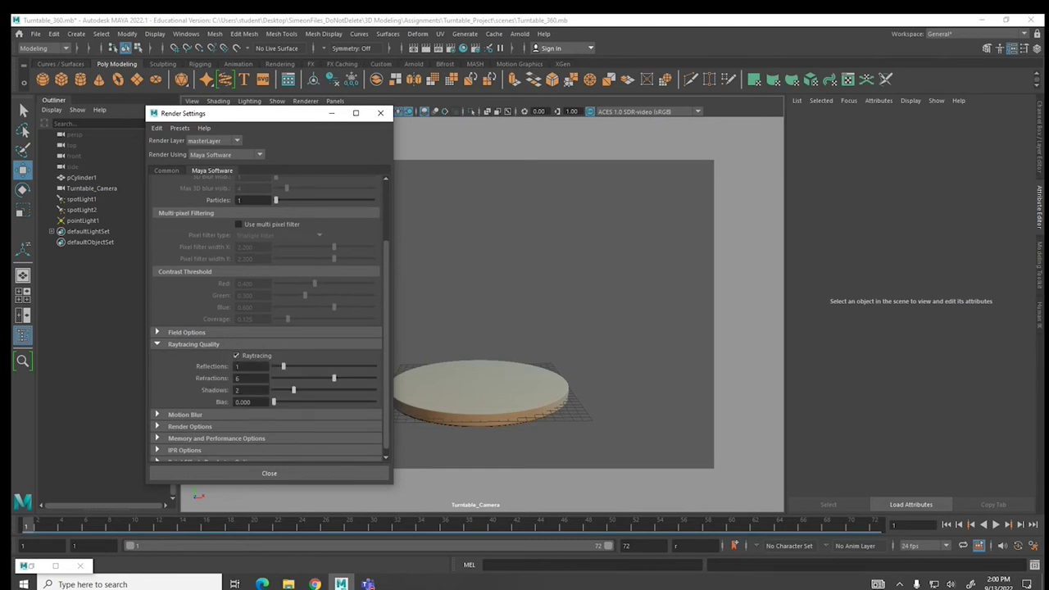
left_click(185, 413)
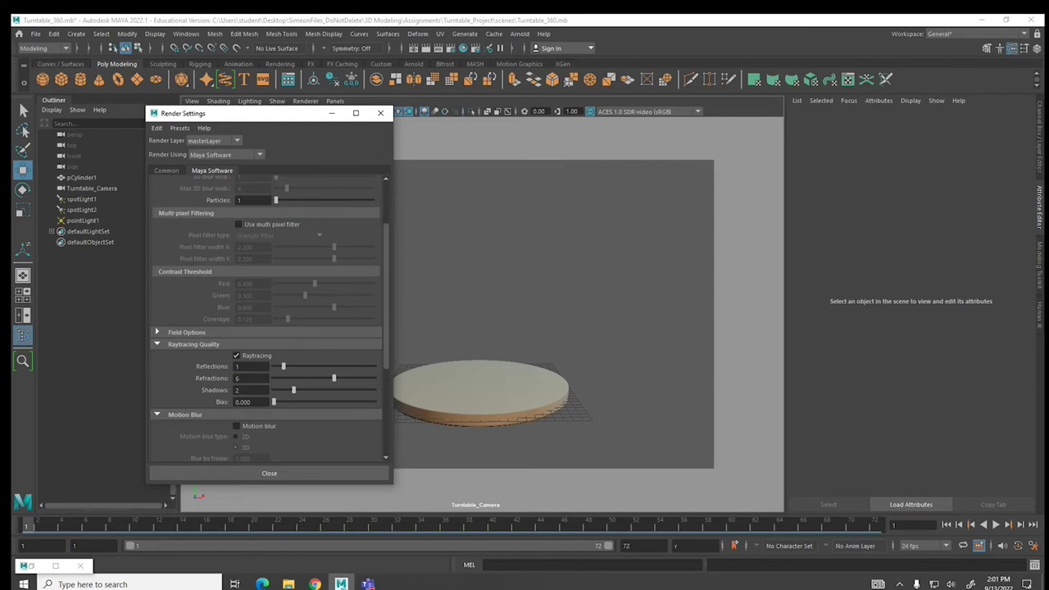
- Raise the Maya Software raytracing reflections from 1 to 2
scroll(266, 320, "down", 6)
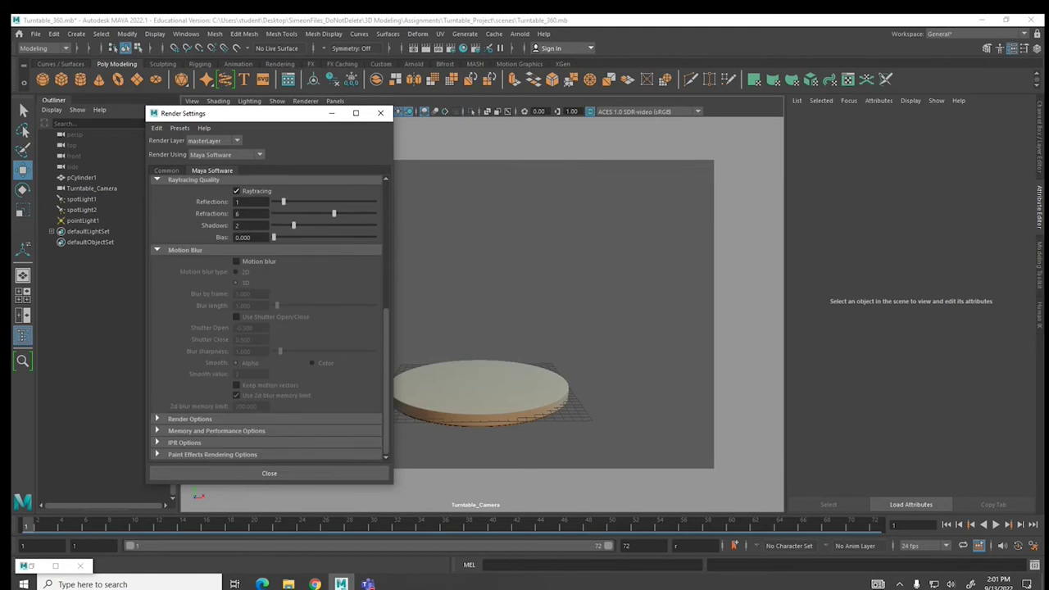
left_click(156, 418)
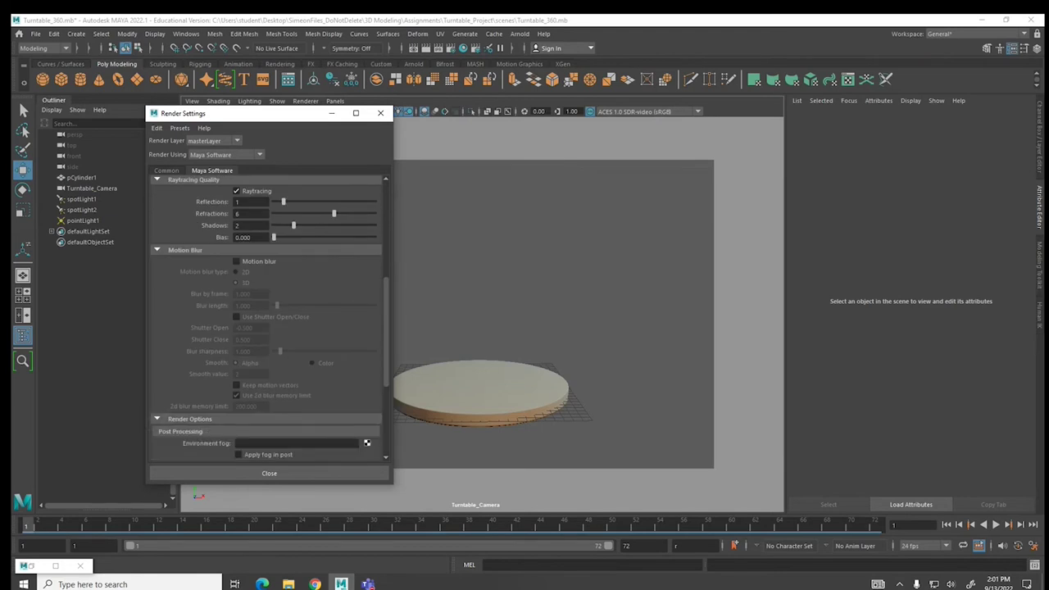
scroll(379, 374, "down", 4)
scroll(267, 320, "down", 1)
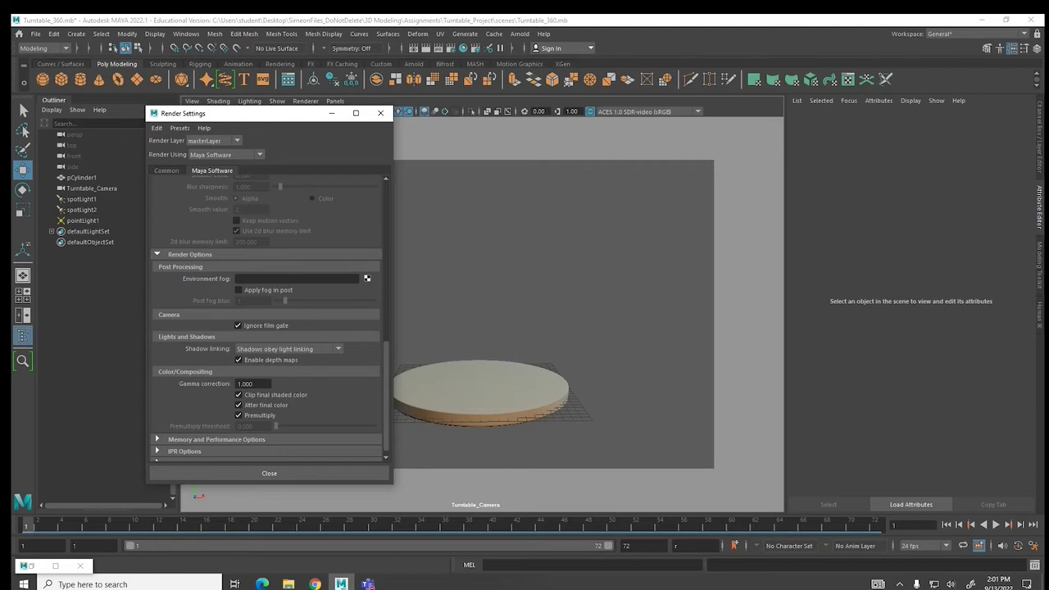
scroll(267, 319, "up", 5)
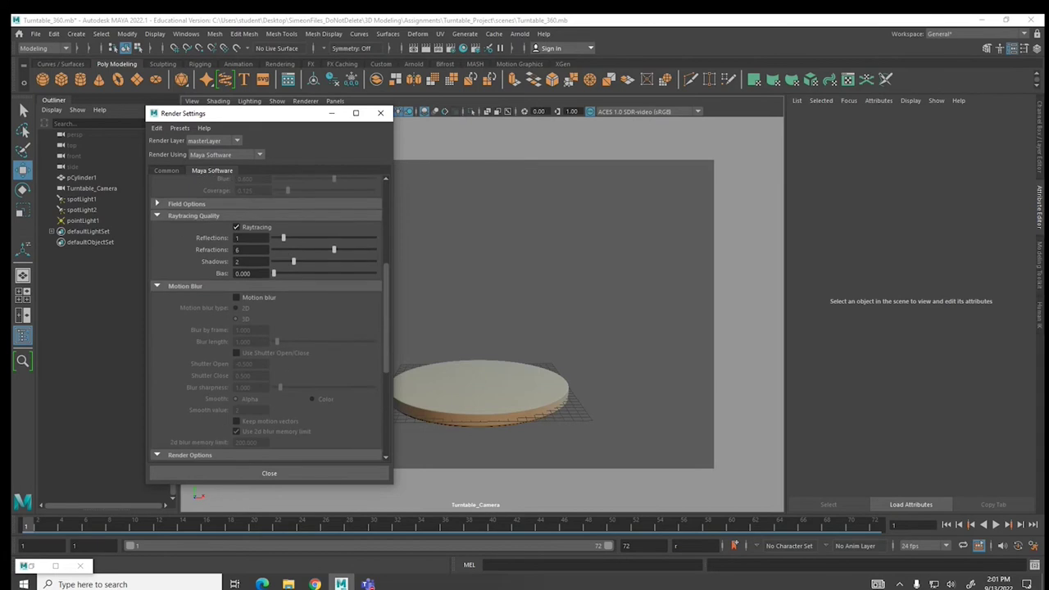
scroll(266, 319, "up", 4)
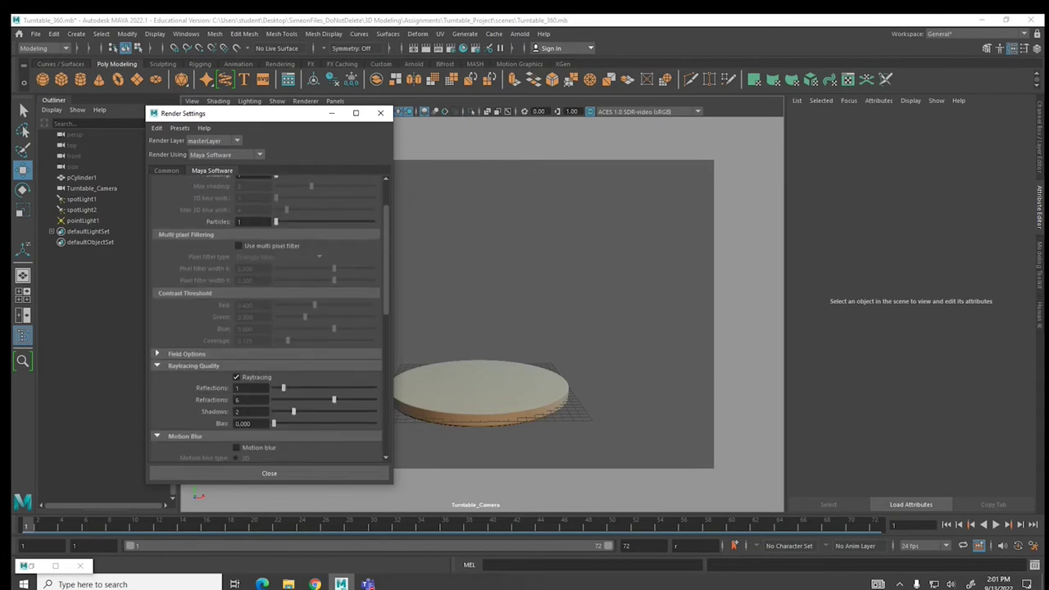
left_click_drag(284, 388, 294, 388)
scroll(266, 319, "up", 2)
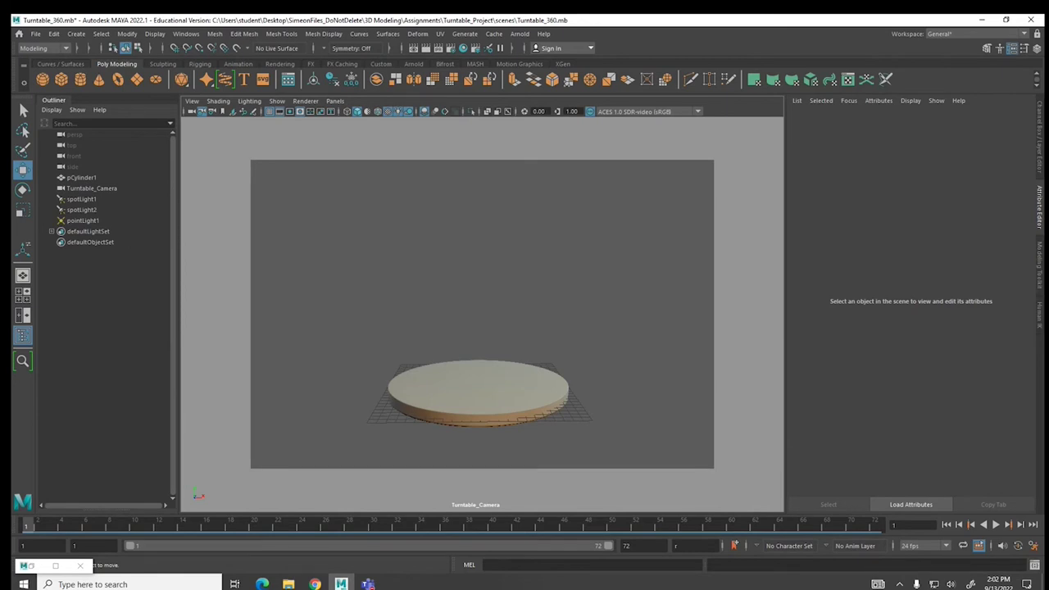
- Save the scene and import a headphones FBX from the InClassAssign6_NurbsHeadPhones folder
key("ctrl+s")
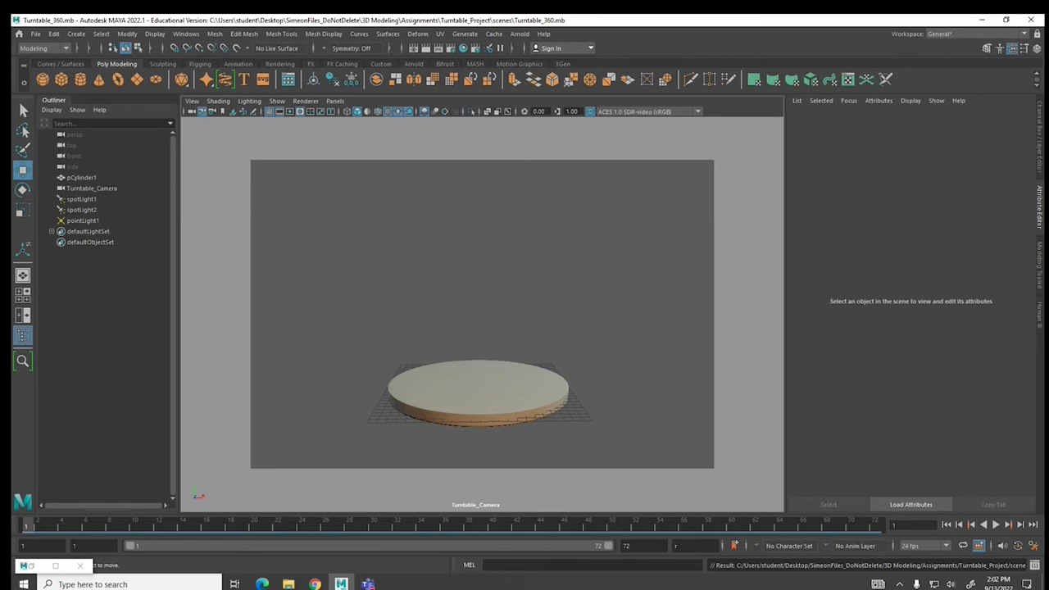
left_click(36, 34)
left_click(56, 155)
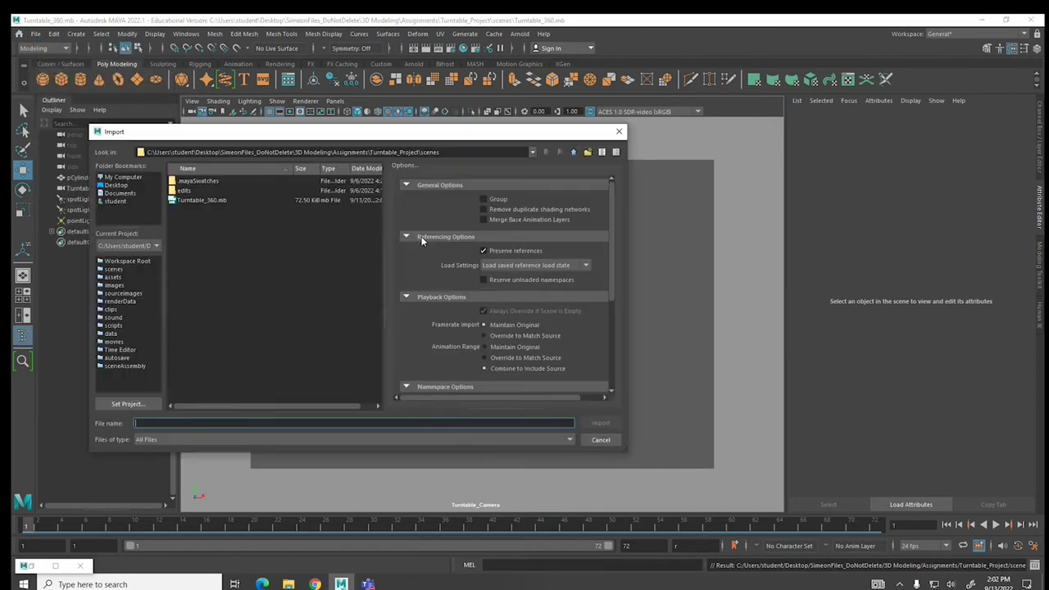
left_click(575, 153)
left_click(574, 152)
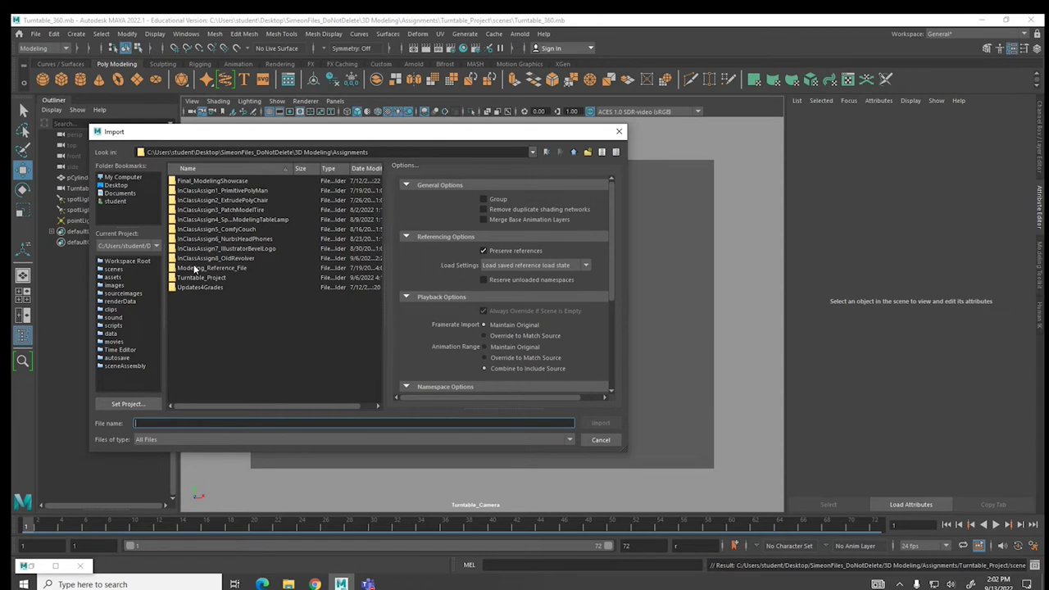
double_click(195, 239)
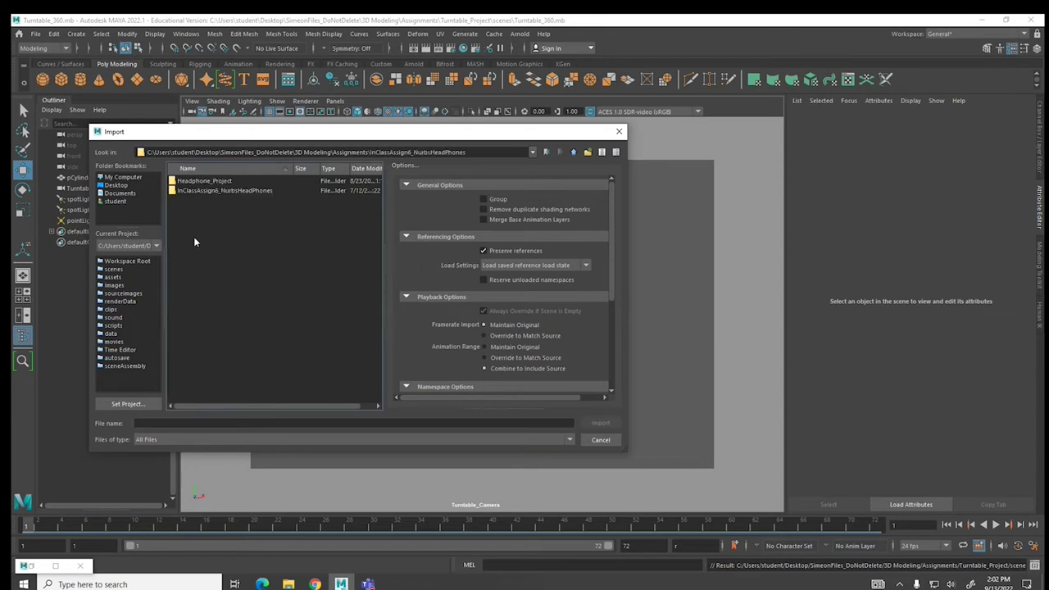
left_click(199, 182)
left_click(200, 191)
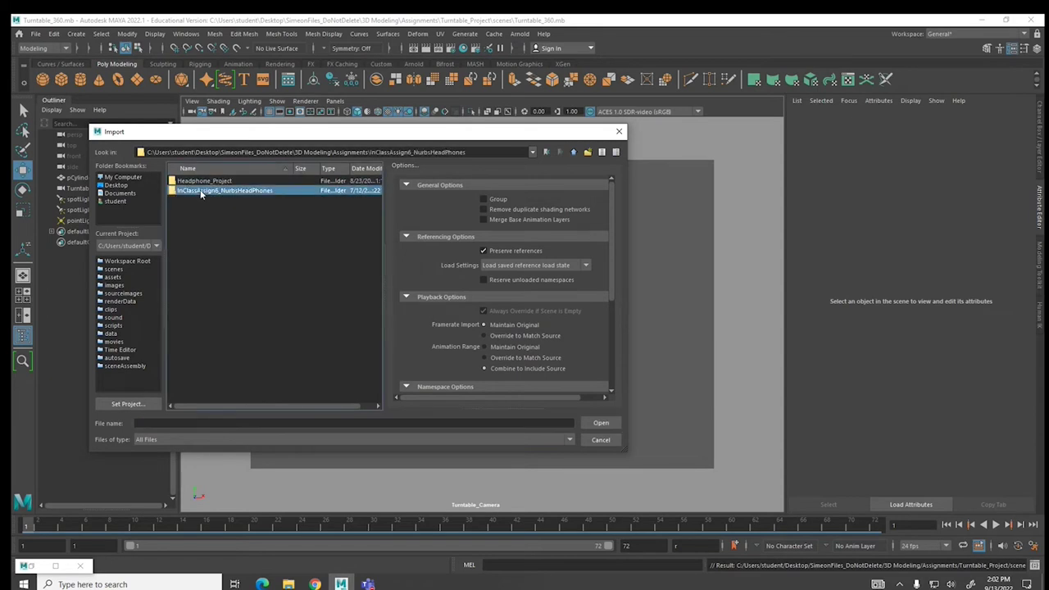
double_click(200, 191)
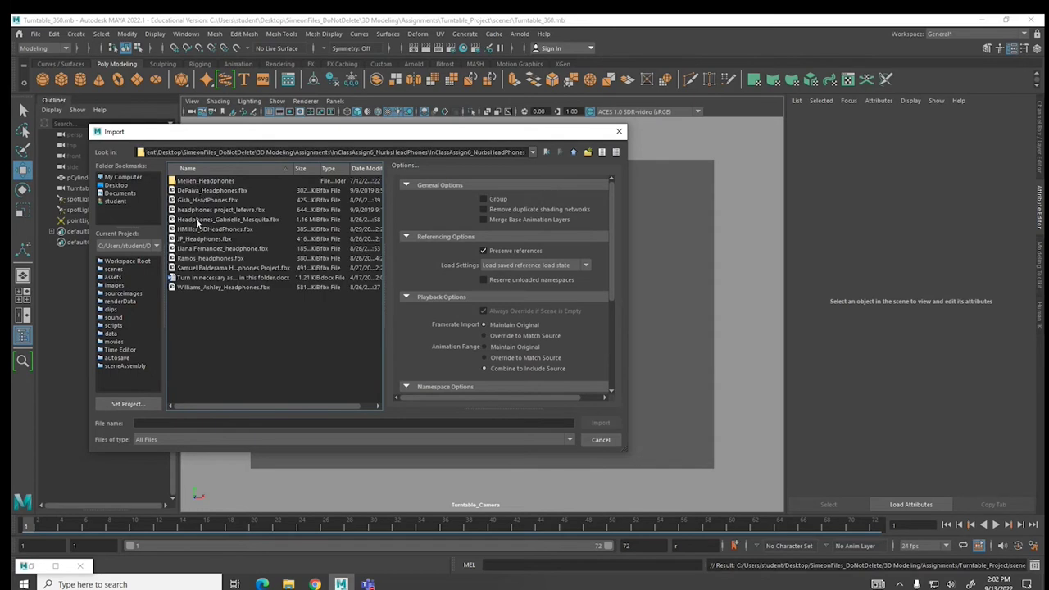
left_click(195, 230)
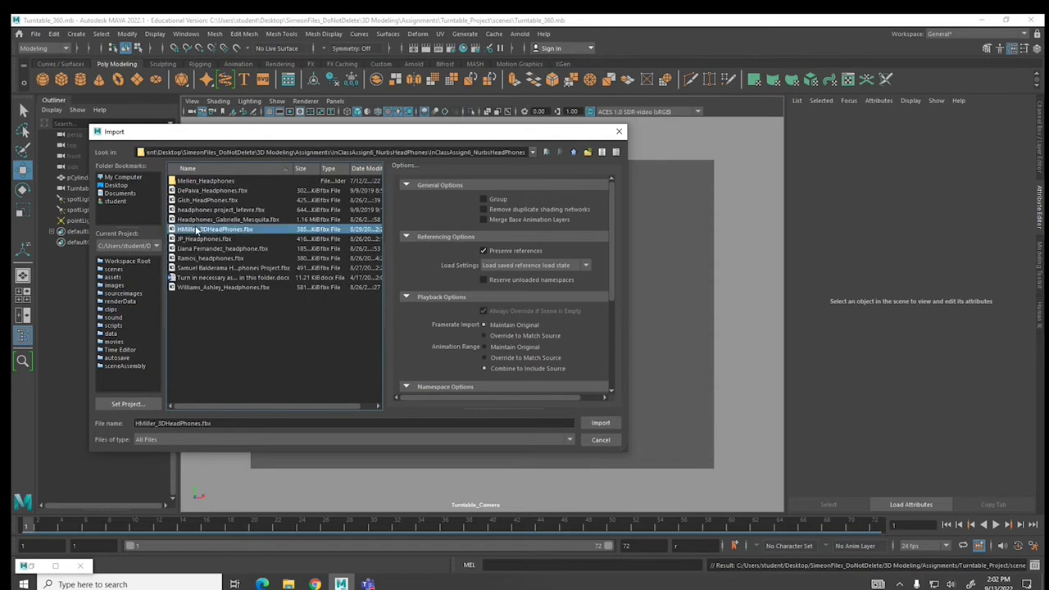
left_click(592, 420)
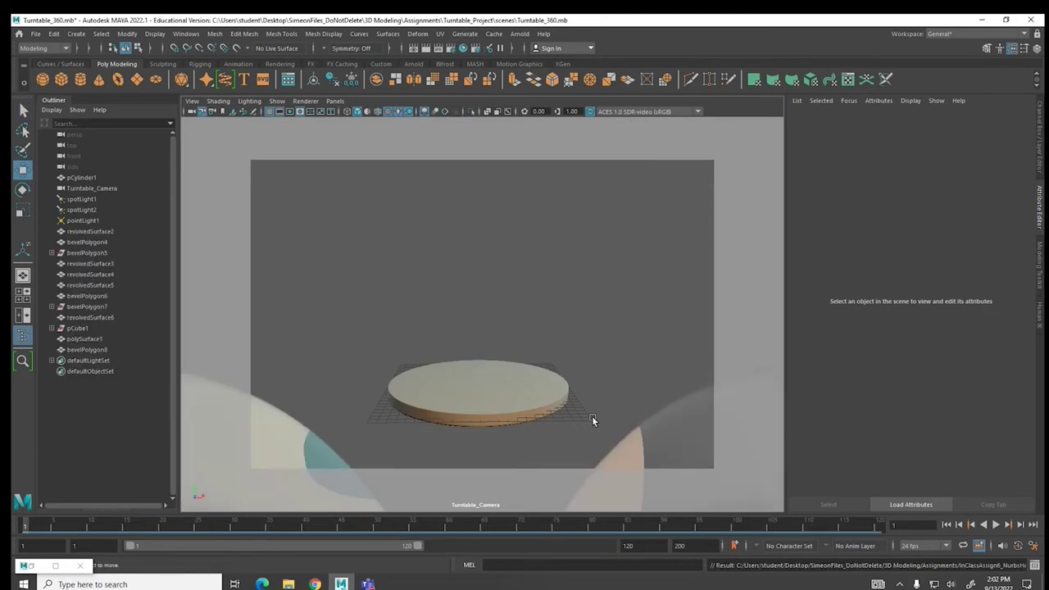
- Switch the viewport to look through the persp camera
left_click(480, 307)
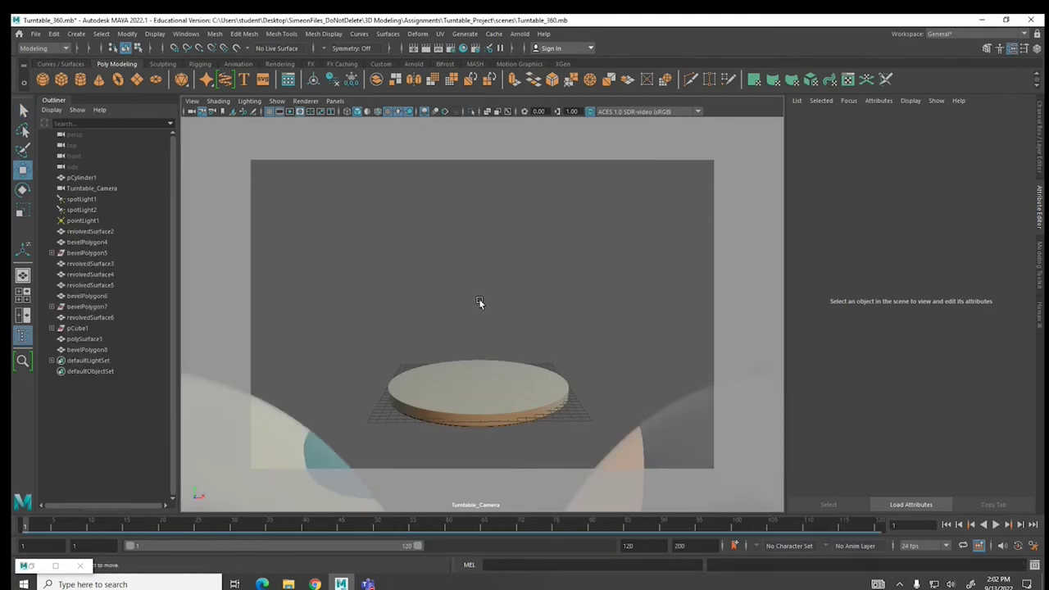
left_click(335, 100)
mouse_move(341, 111)
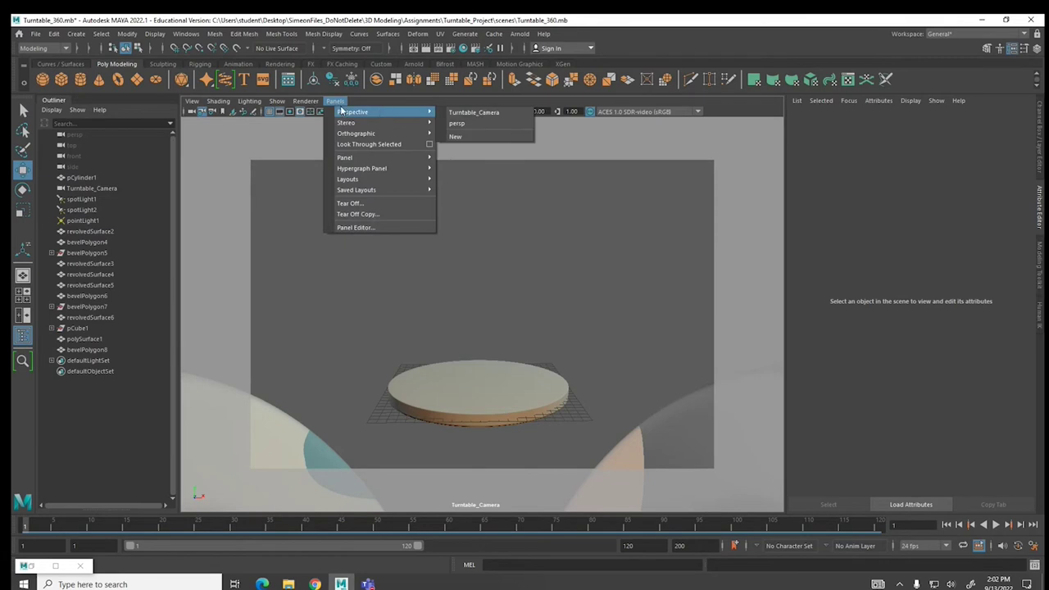
left_click(456, 123)
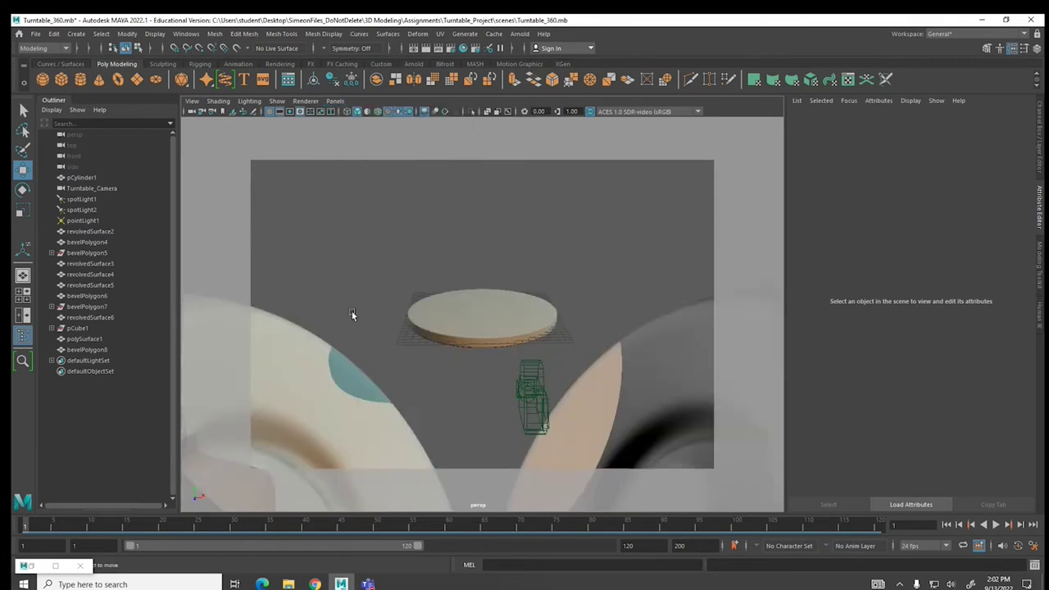
- Select the headband parts and the right connector piece in the viewport
left_click(298, 362)
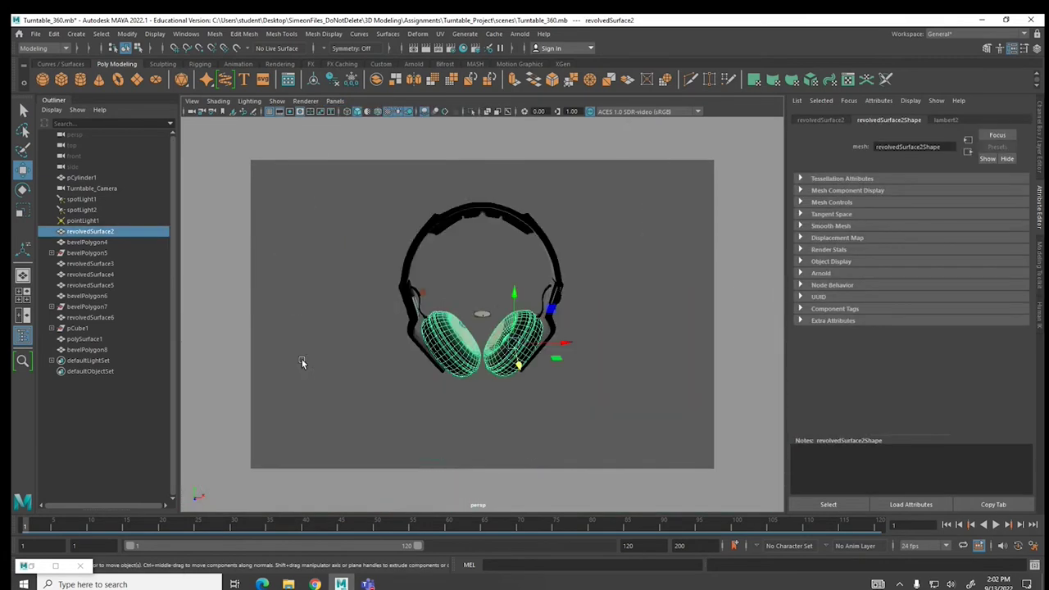
left_click_drag(388, 187, 573, 407)
left_click(566, 397)
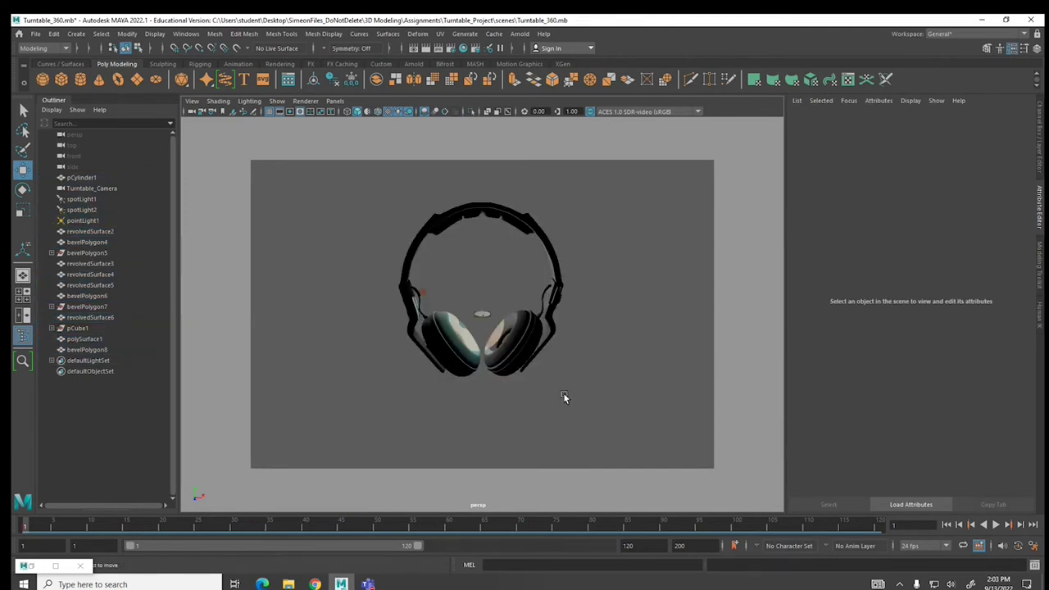
left_click_drag(444, 183, 533, 251)
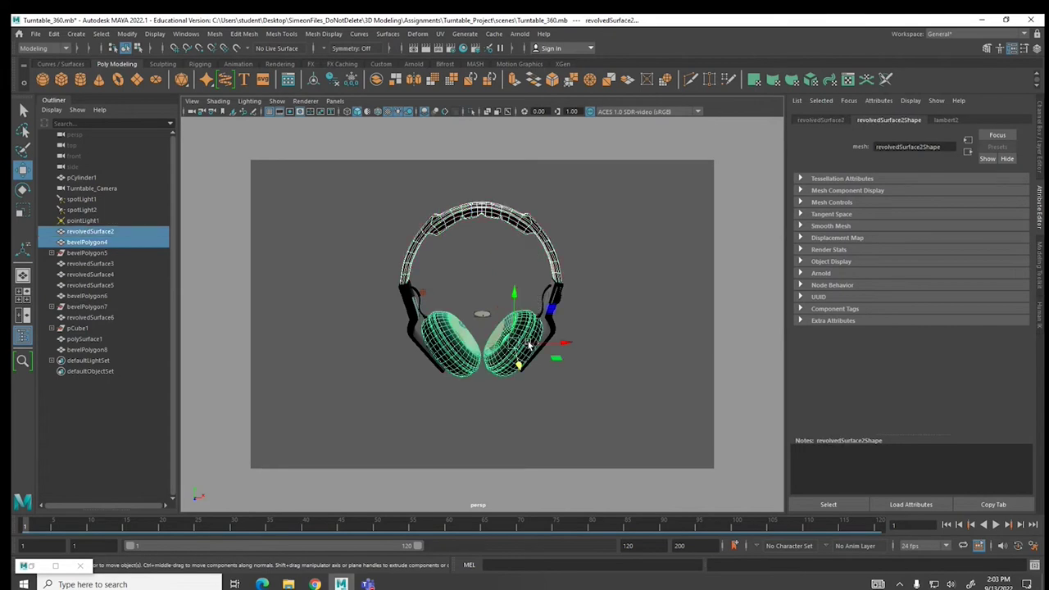
left_click(548, 288, "shift")
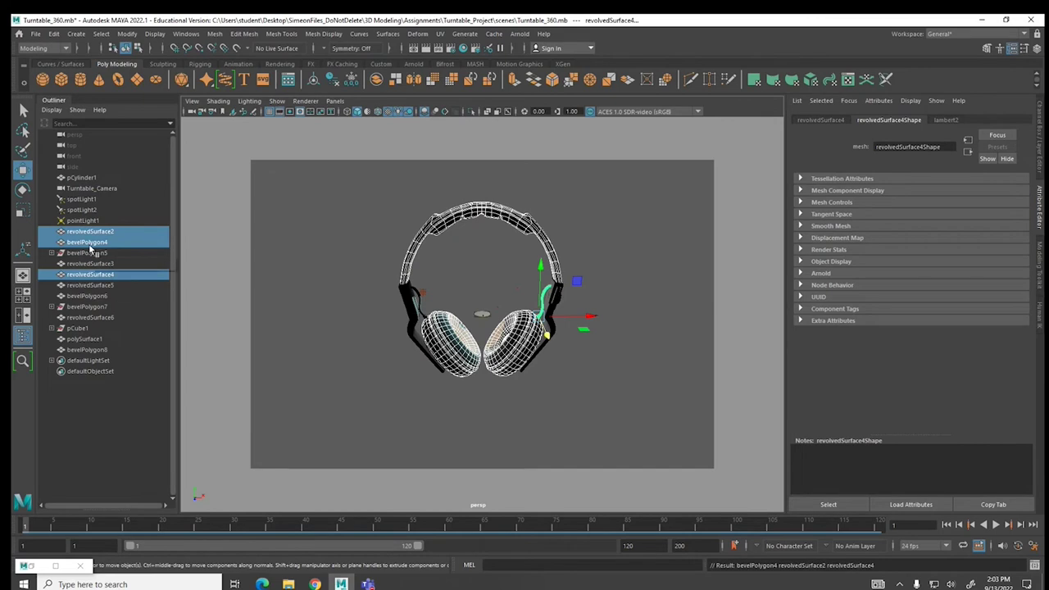
- Add the remaining Outliner parts, bevelPolygon5 through bevelPolygon8, to the selection
left_click(87, 233)
left_click(87, 243, "shift")
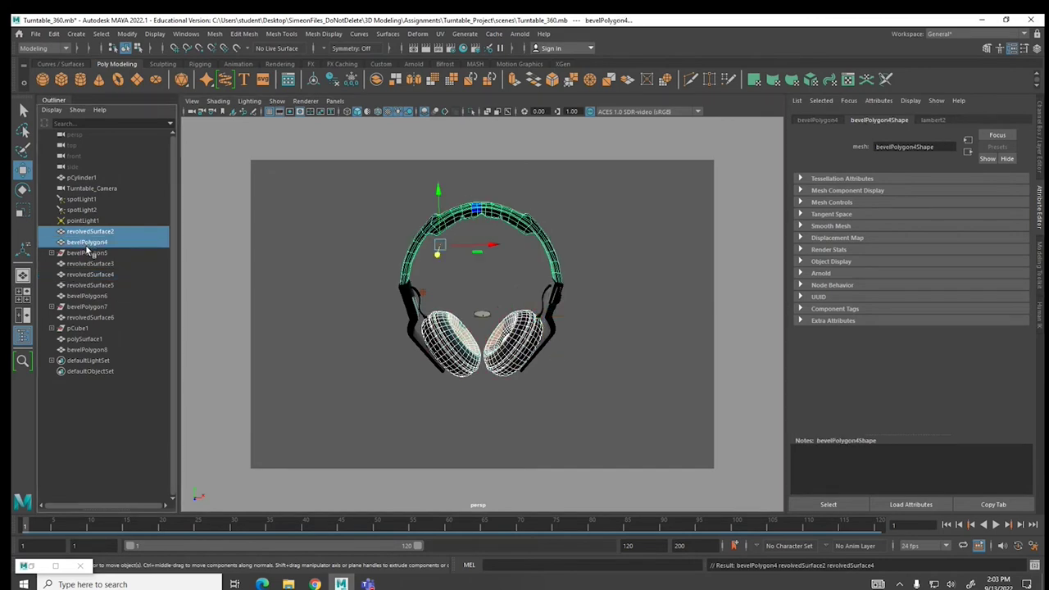
left_click(86, 254, "shift")
left_click(86, 263, "shift")
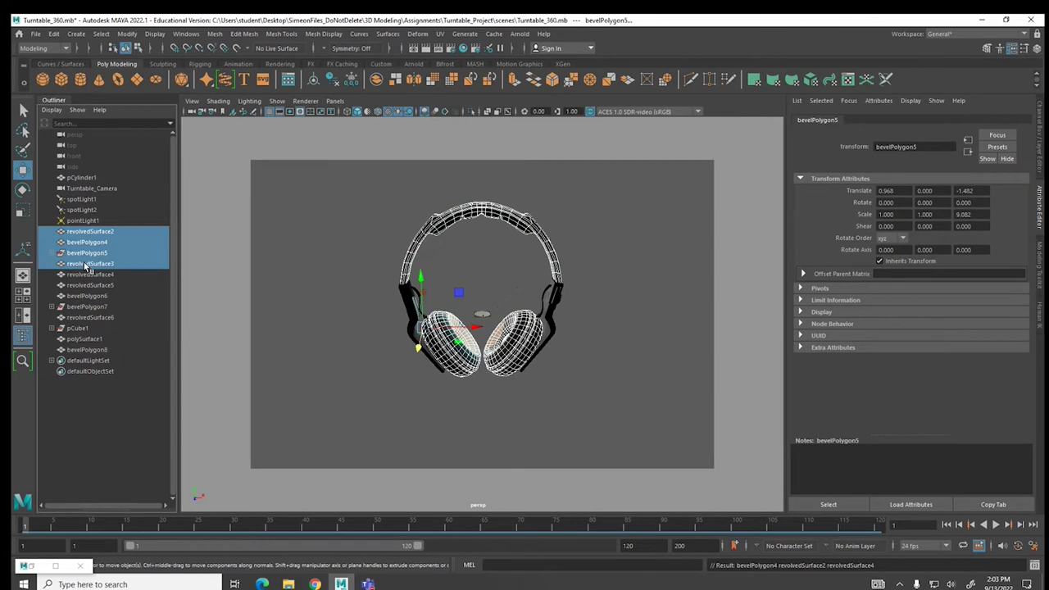
left_click(86, 275, "shift")
left_click(85, 295, "shift")
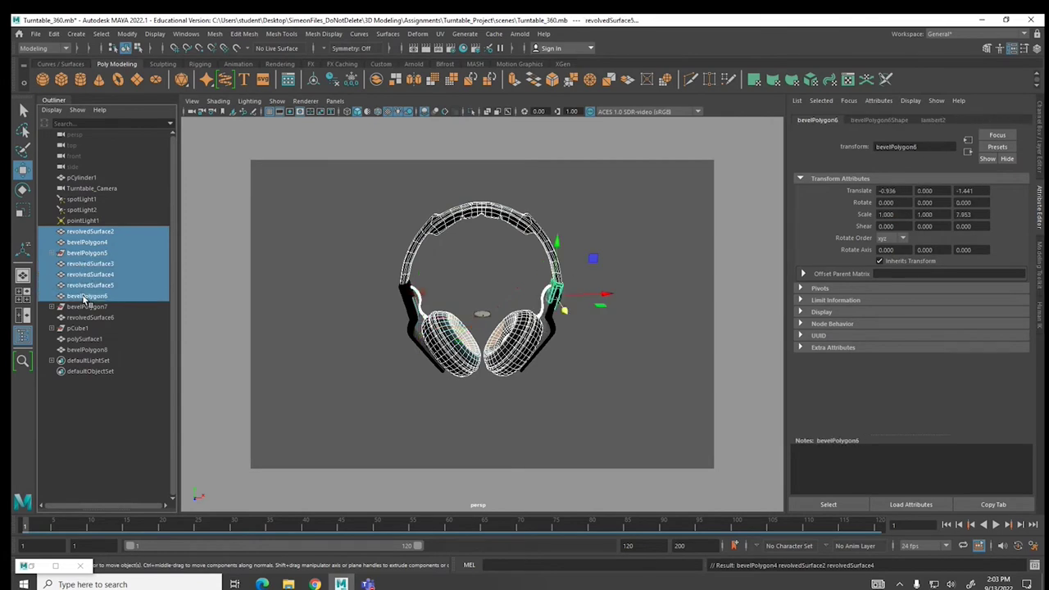
left_click(85, 307, "shift")
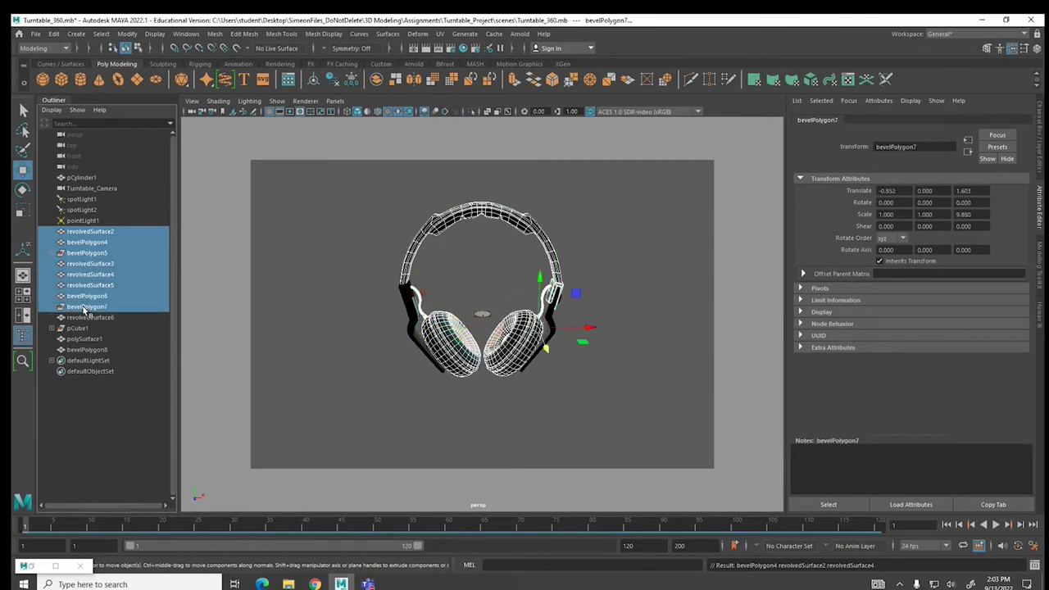
left_click(85, 317, "shift")
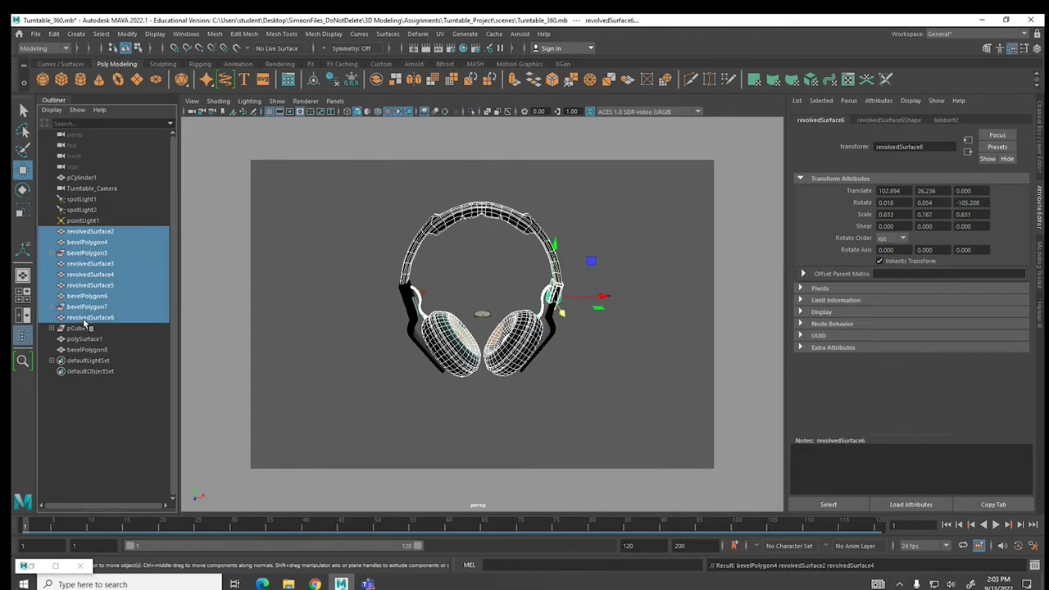
left_click(82, 328, "shift")
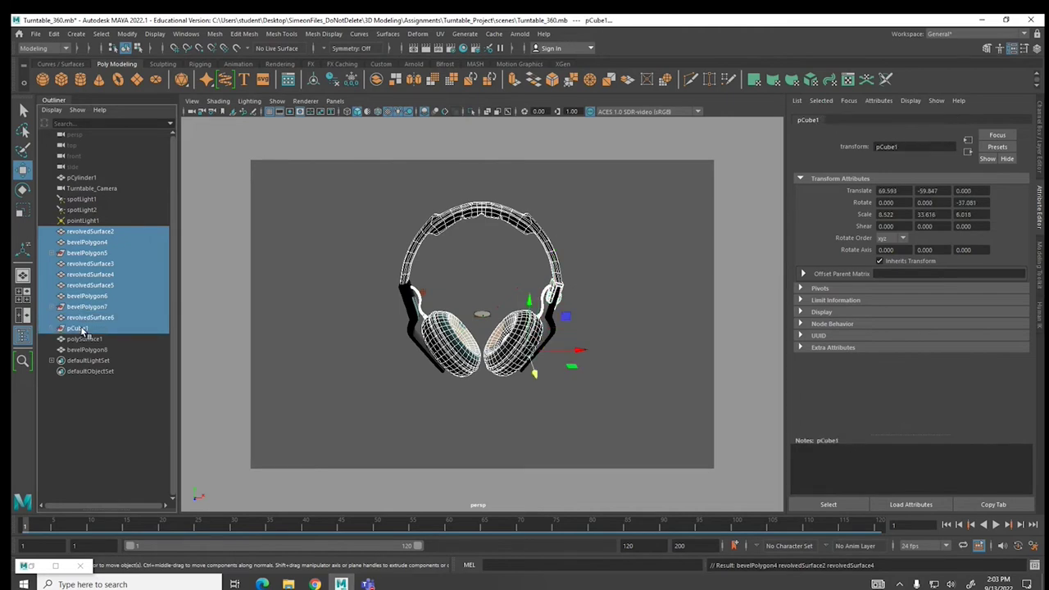
left_click(85, 340, "shift")
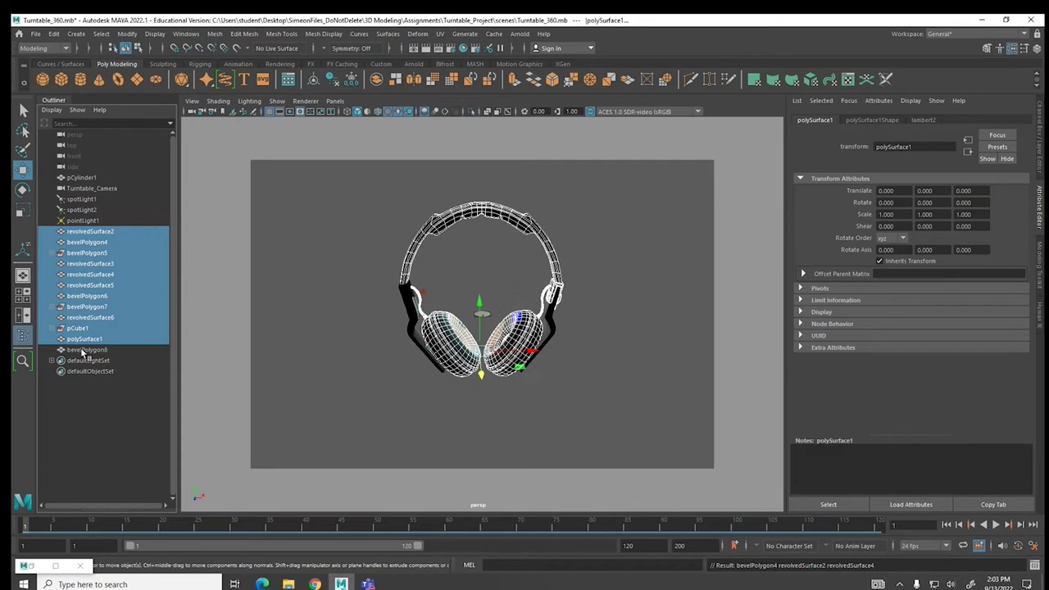
left_click(85, 350, "shift")
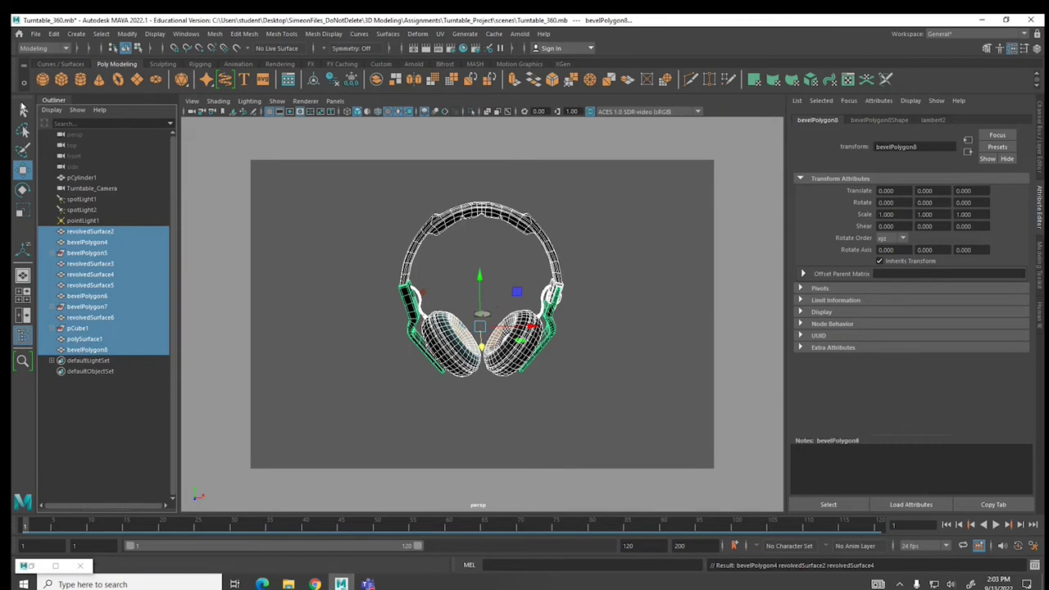
- Group the selected headphone parts into group1 from the Edit menu
left_click(128, 34)
left_click(129, 35)
left_click(129, 35)
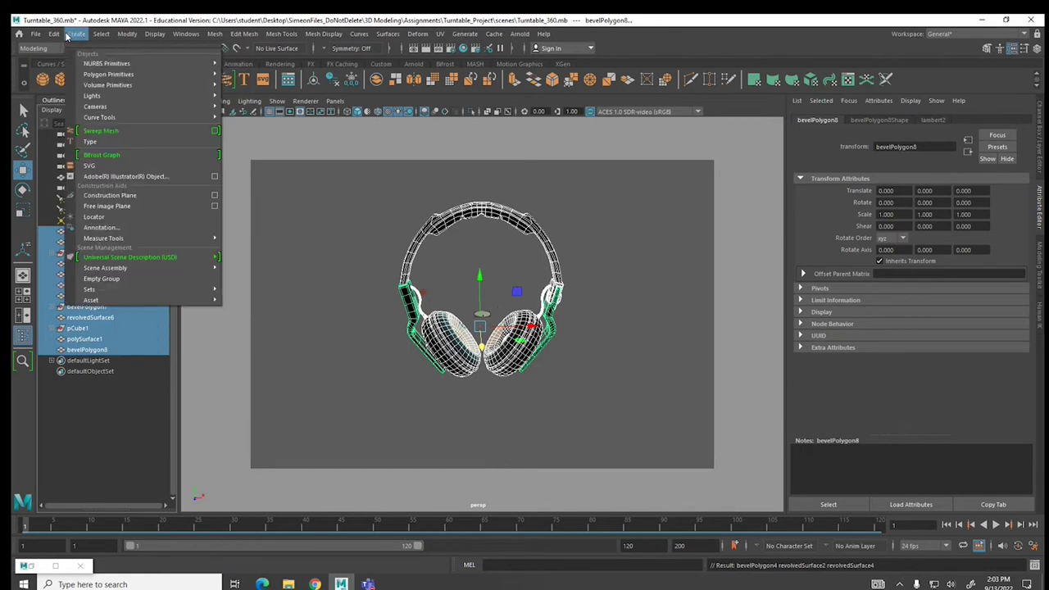
mouse_move(53, 34)
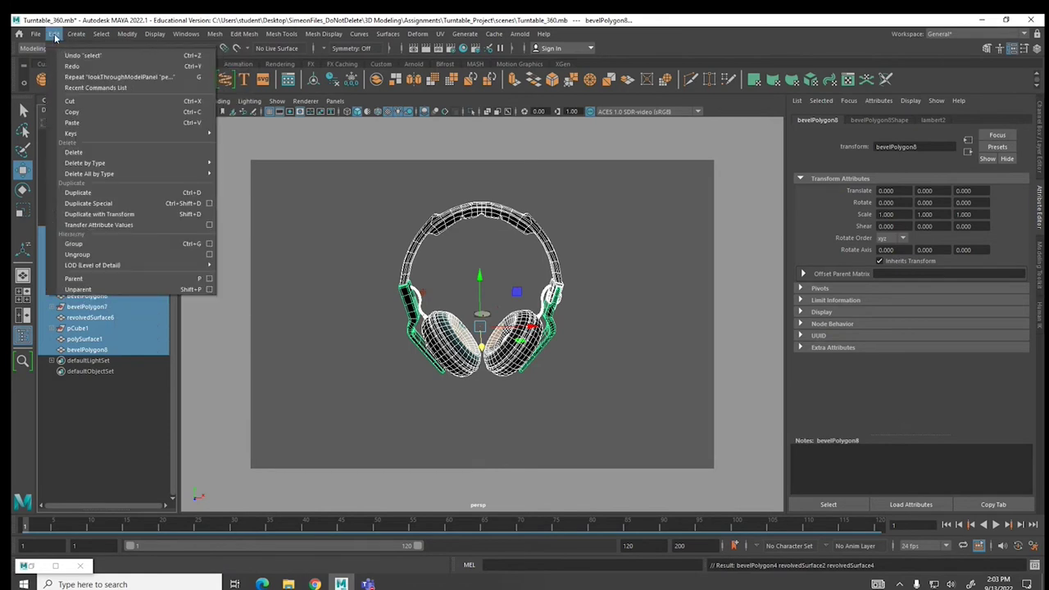
left_click(73, 244)
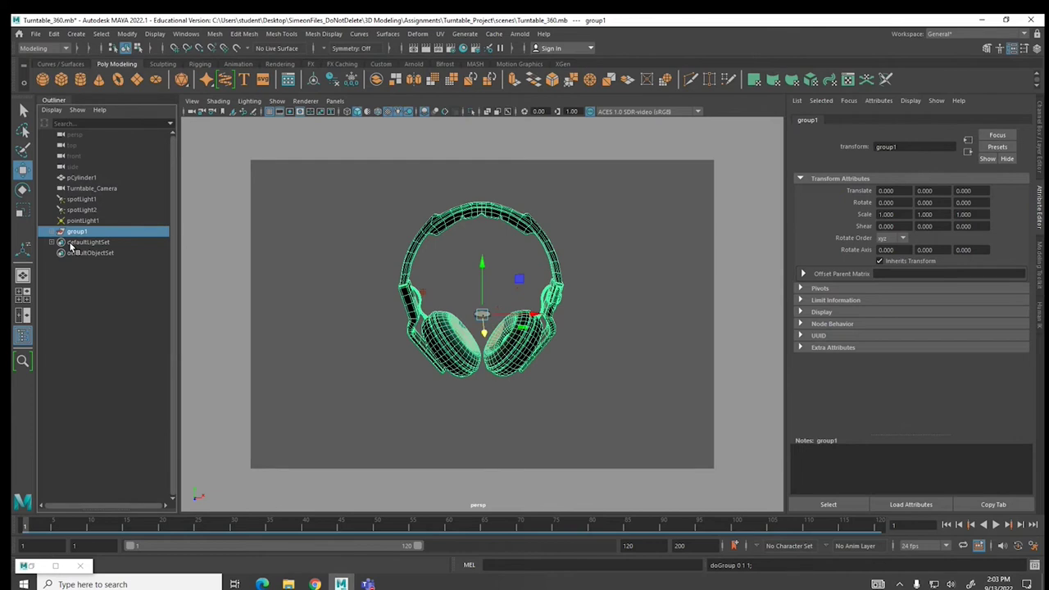
- Scale the headphones group down to about 0.097
key("r")
left_click_drag(496, 309, 366, 327)
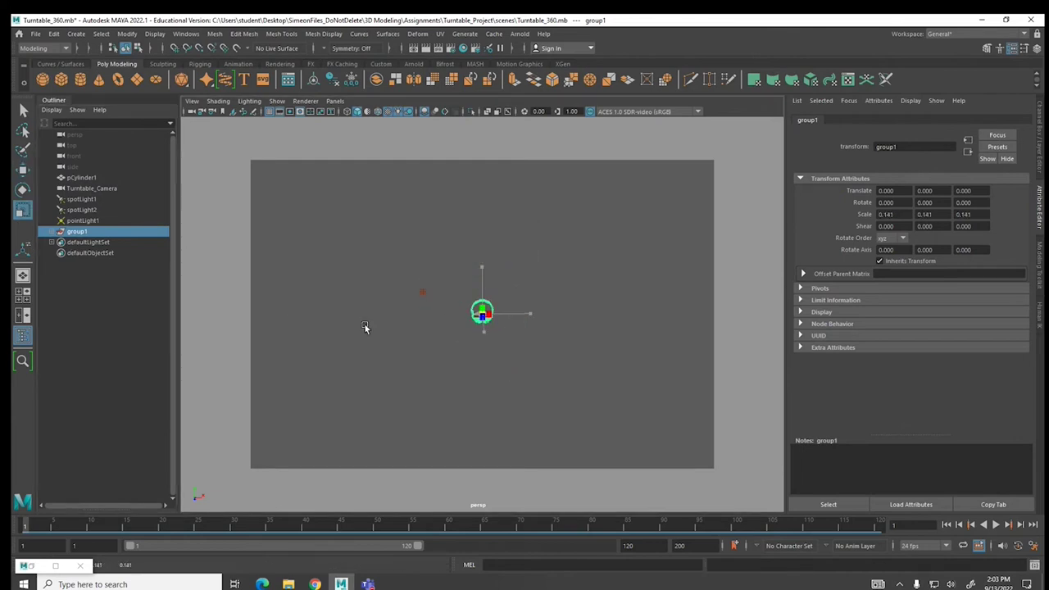
key("f")
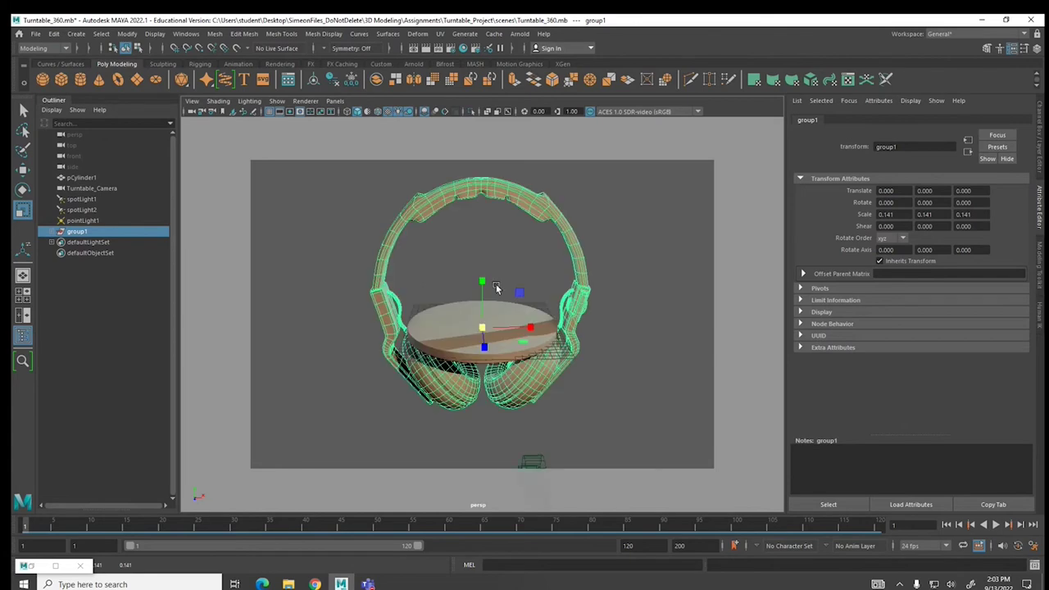
left_click_drag(487, 329, 422, 343)
- Raise the headphones group to Translate Y 10.349 above the turntable and show four views
key("w")
left_click_drag(481, 277, 480, 220)
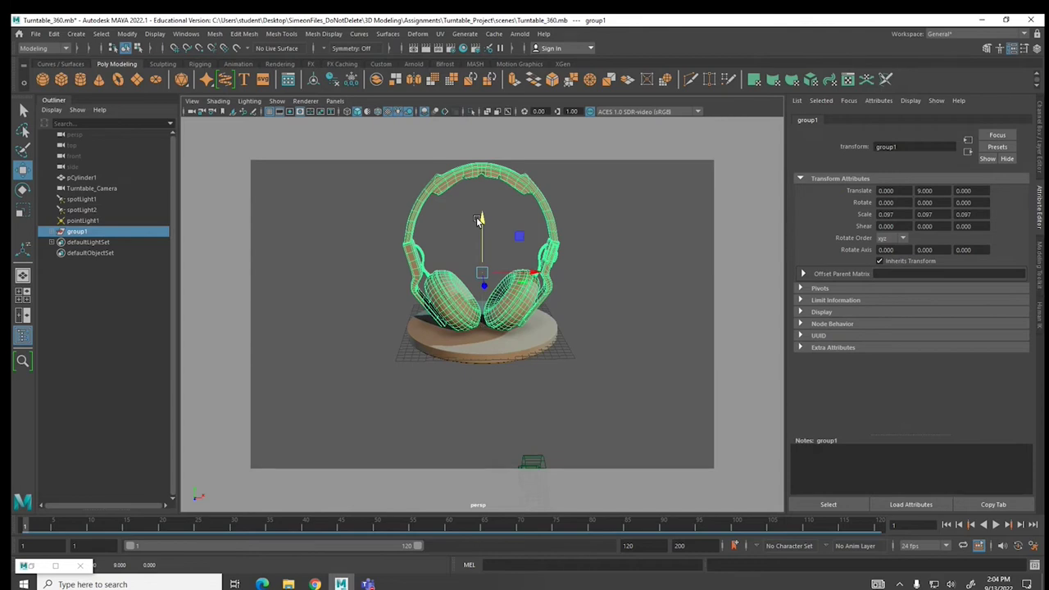
left_click_drag(501, 342, 507, 296, "alt")
mouse_move(482, 233)
left_mouse_down()
mouse_move(482, 218)
mouse_move(498, 220)
mouse_move(481, 207)
mouse_move(480, 221)
left_mouse_up()
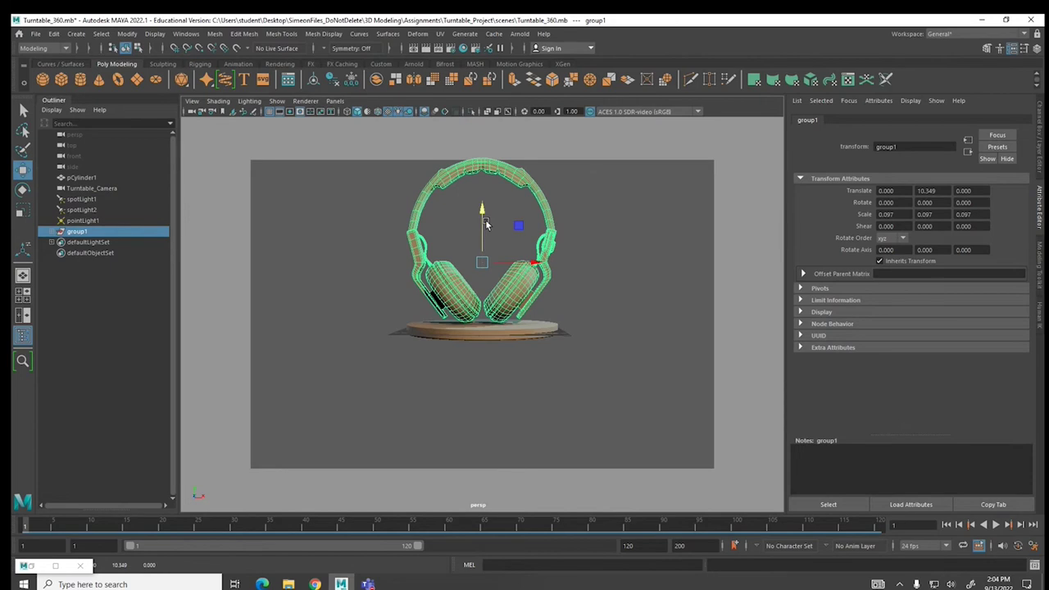
key("space")
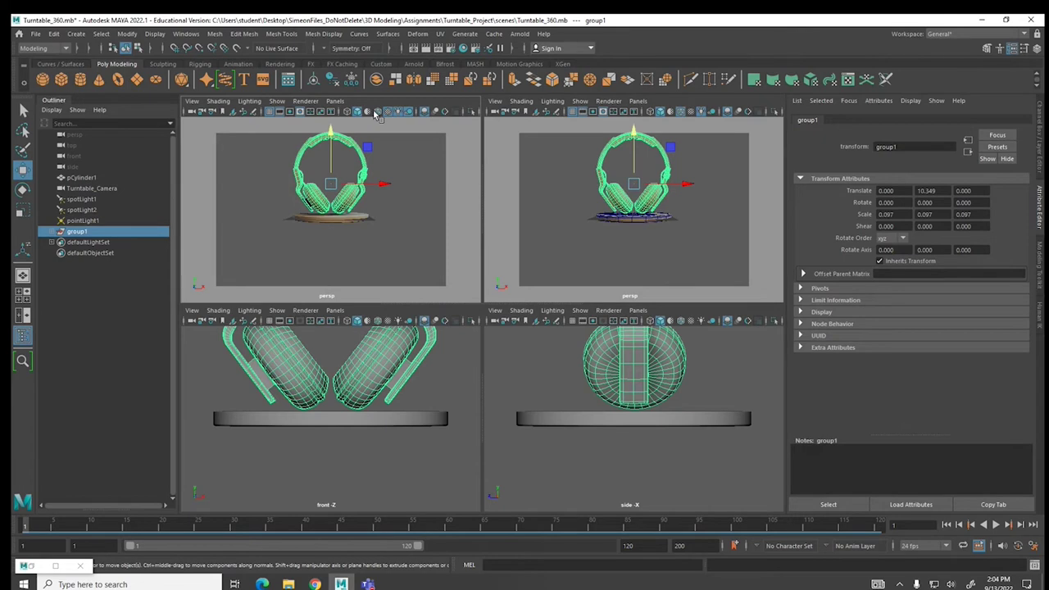
- Look through Turntable_Camera in the top-right panel and maximize that view
left_click(643, 102)
mouse_move(656, 112)
left_click(770, 112)
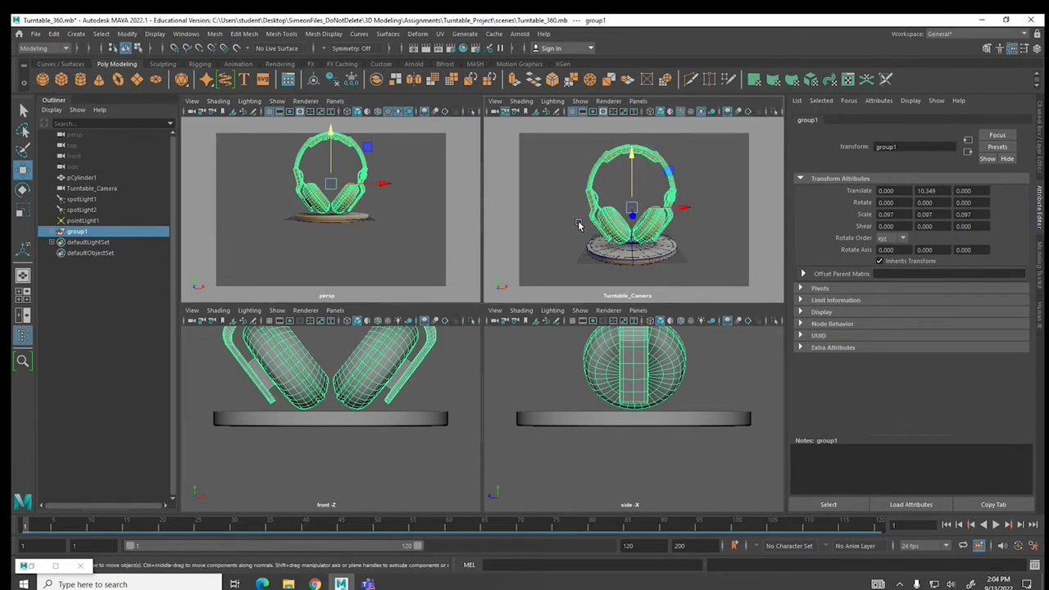
key("space")
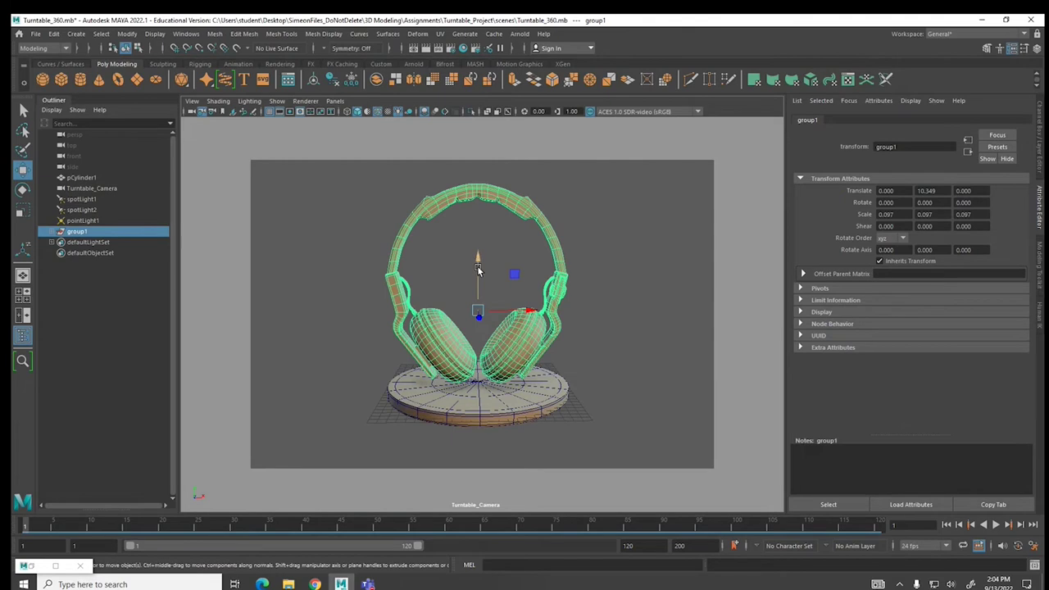
- Scale the headphones group to 0.085 and lower it to Translate Y 9.124
key("r")
left_click_drag(477, 312, 457, 326)
key("w")
left_click_drag(476, 257, 478, 267)
left_click(607, 310)
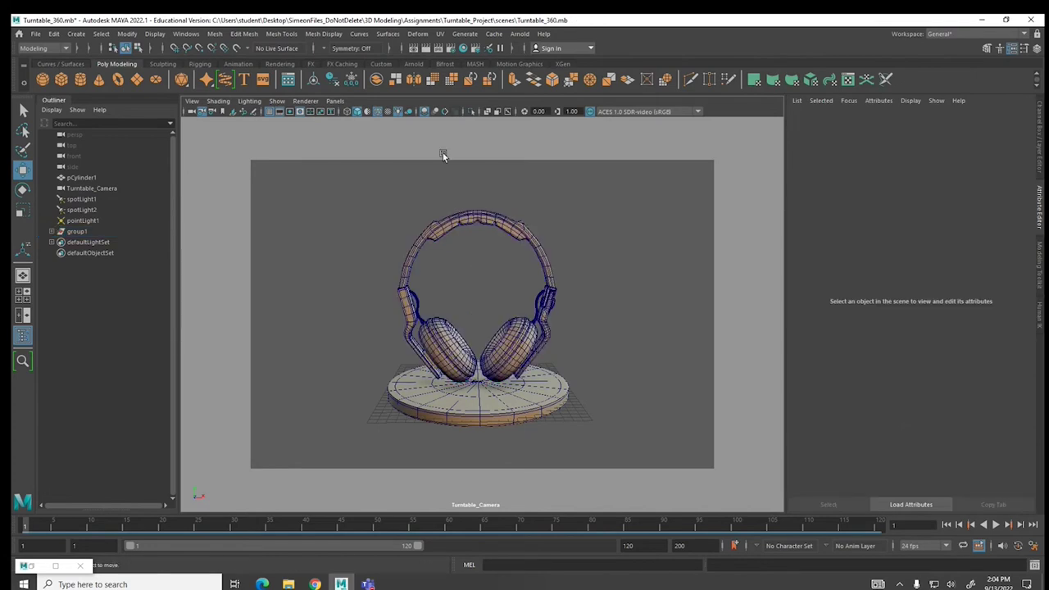
- Turn off Wireframe on Shaded, enable viewport shadows, and reselect the headphones group
left_click(379, 113)
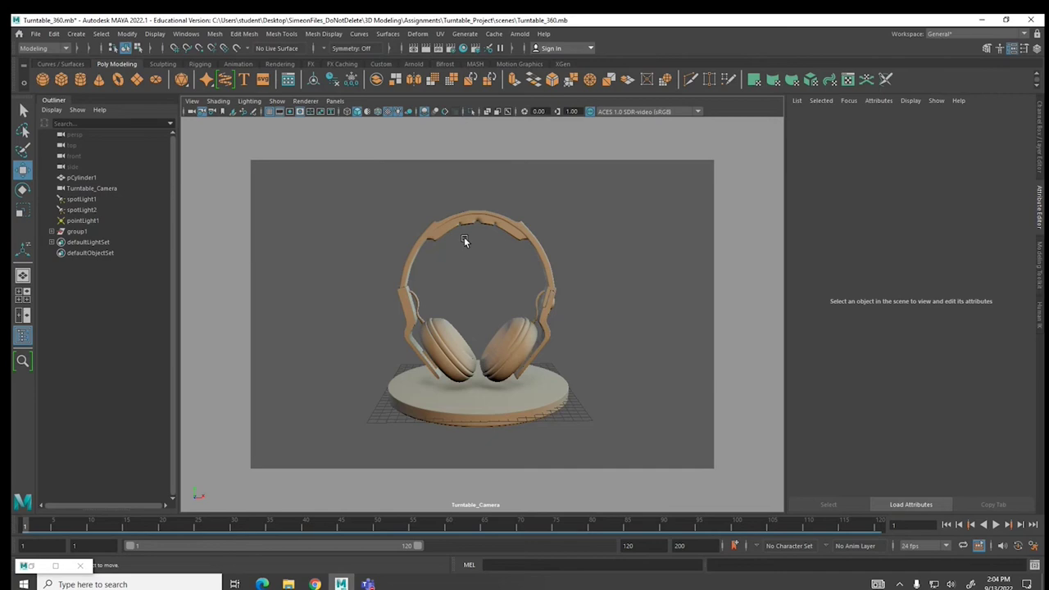
left_click(409, 113)
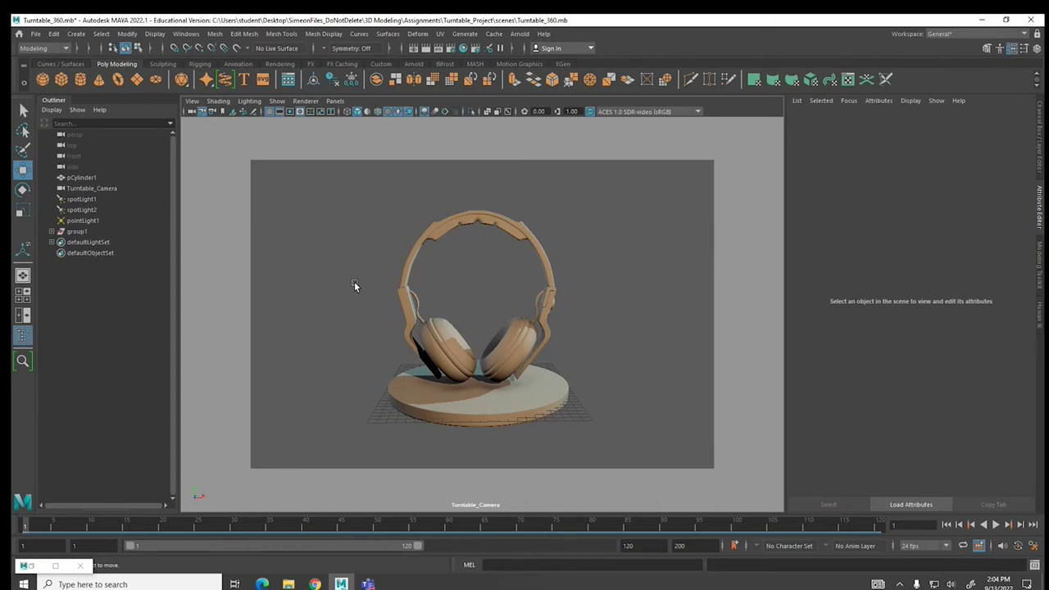
left_click(432, 229)
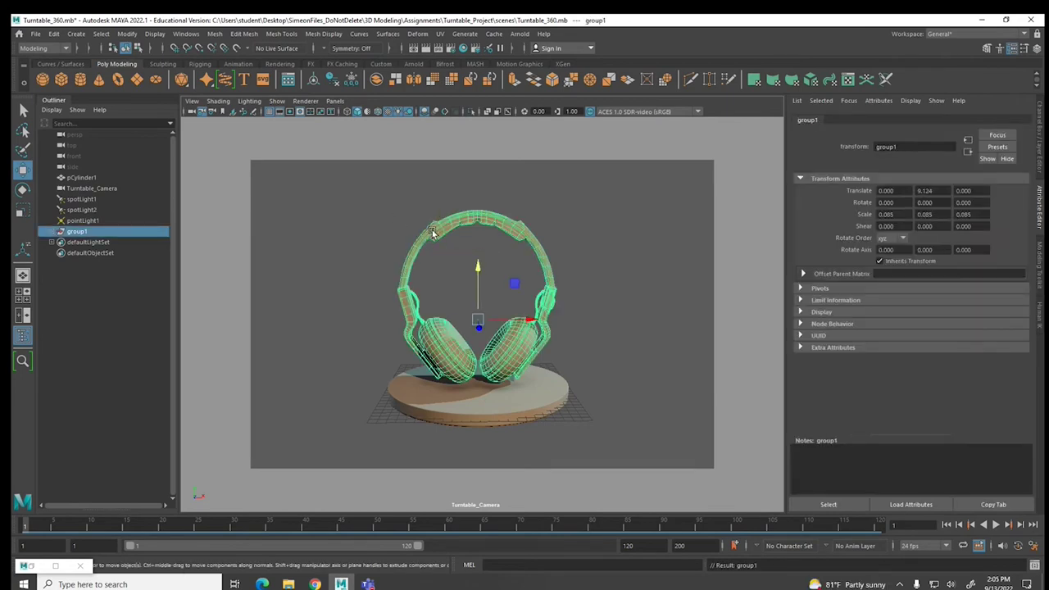
- Show the Channel Box and freeze the headphones group's transformations
key("ctrl+a")
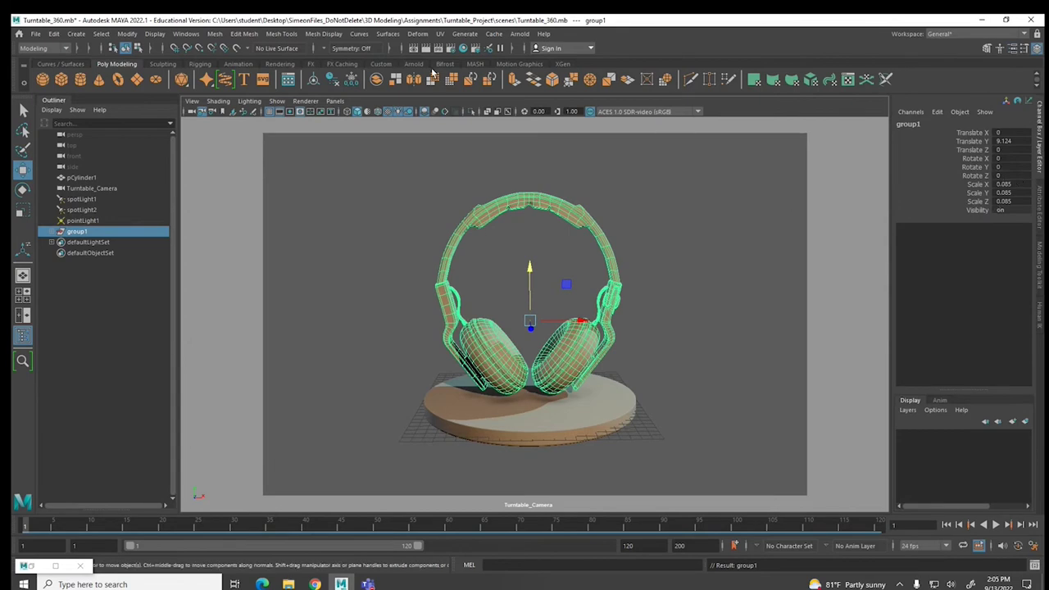
left_click(127, 34)
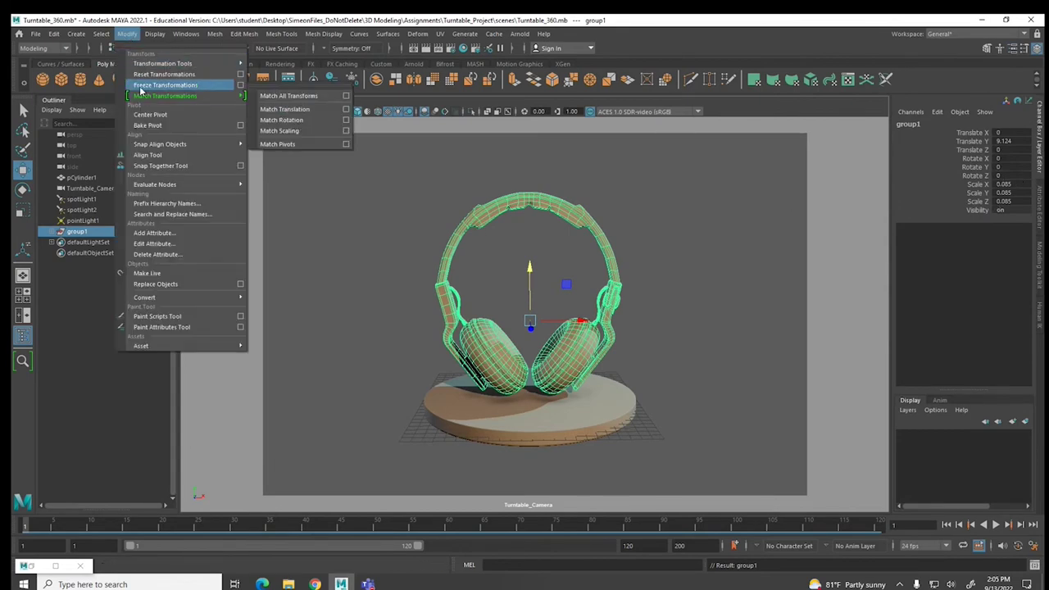
left_click(156, 85)
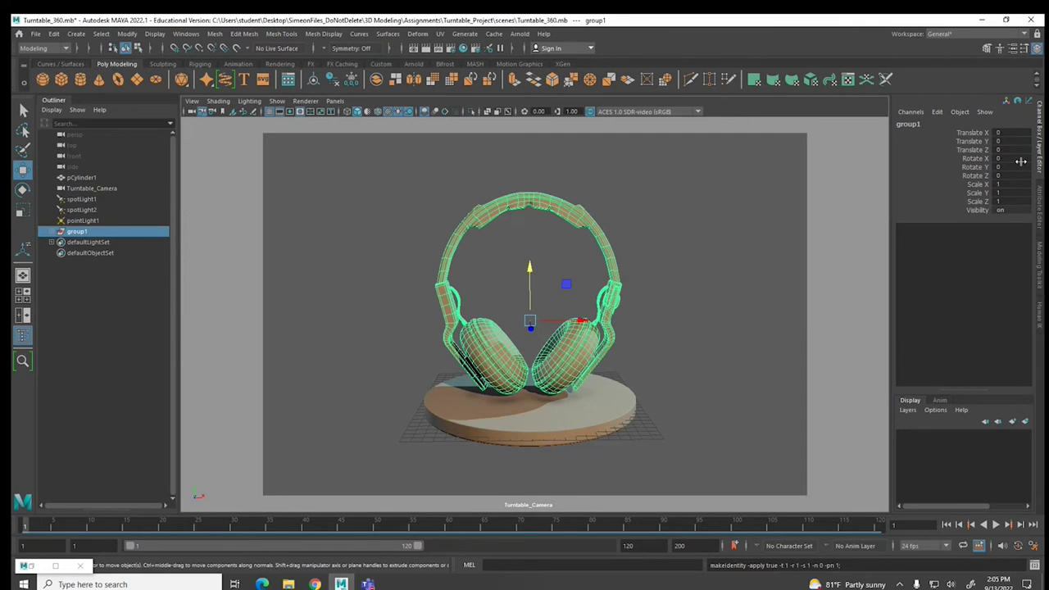
- Test-move the headphones group and tilt it to 33.677 on X
left_click_drag(532, 322, 653, 220)
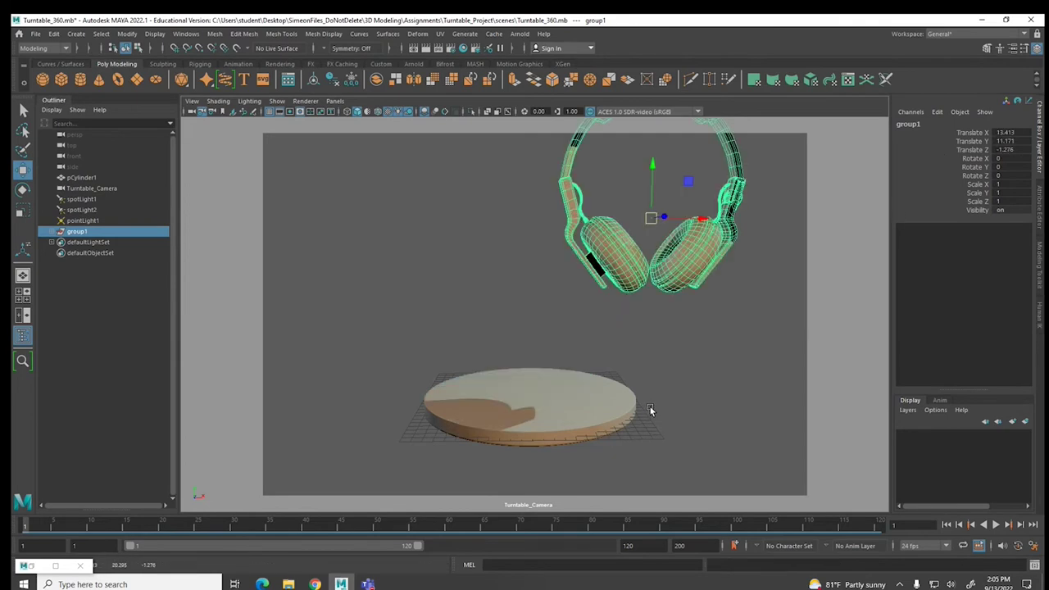
key("e")
left_click_drag(648, 218, 761, 200)
key("r")
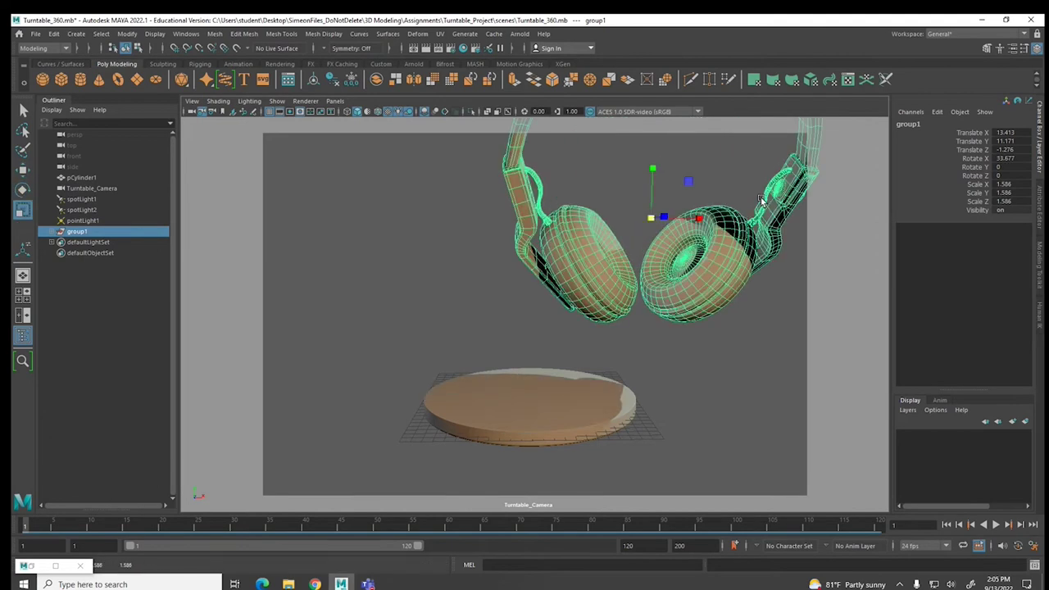
- Reset the group's translate and rotate channels to 0 and all scale channels to 1
left_click_drag(1020, 131, 1020, 175)
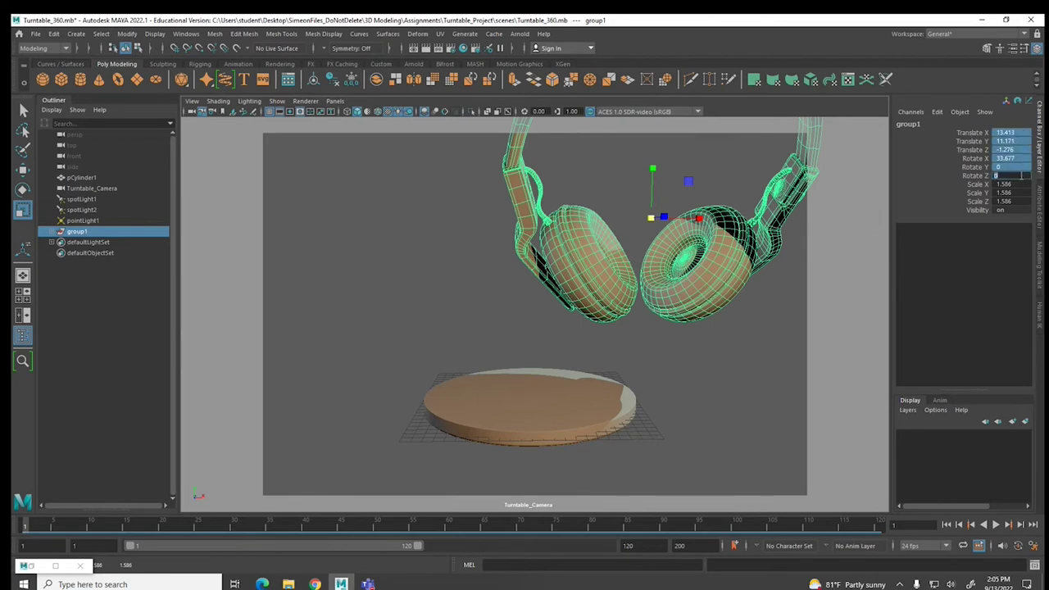
type("0")
key("Return")
left_click_drag(1020, 184, 1020, 201)
left_click(1020, 200)
type("1")
key("Return")
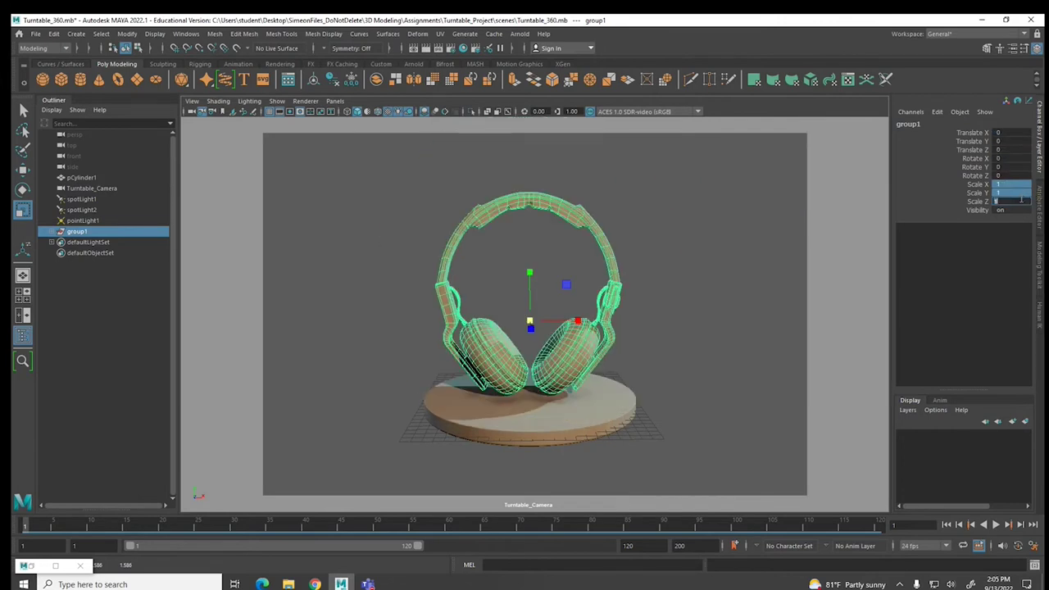
left_click(708, 256)
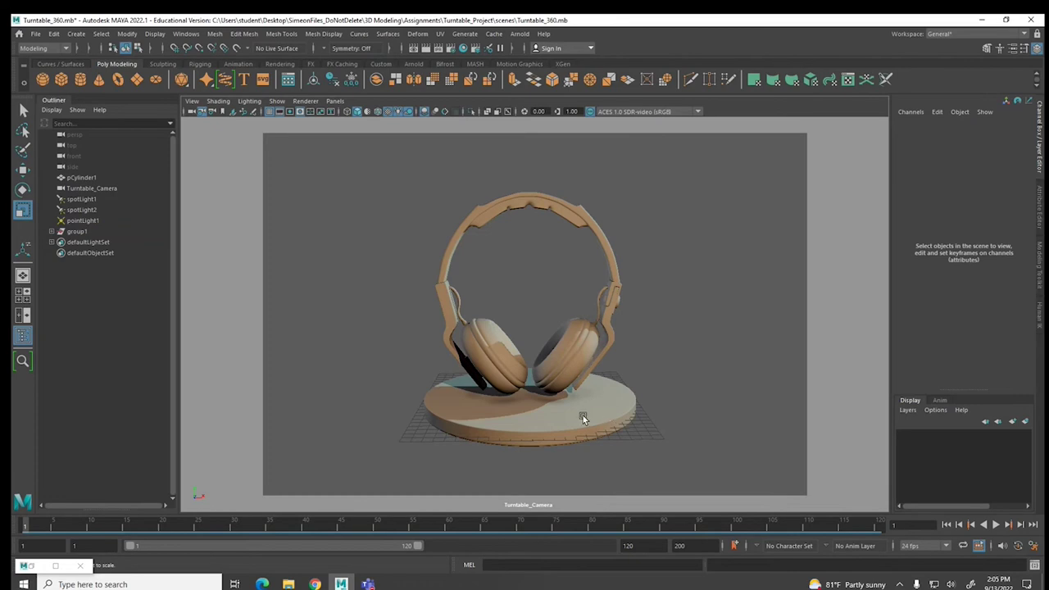
left_click(577, 340)
- Parent group1 under pCylinder1 with Edit > Parent and play the turntable animation
key("Up")
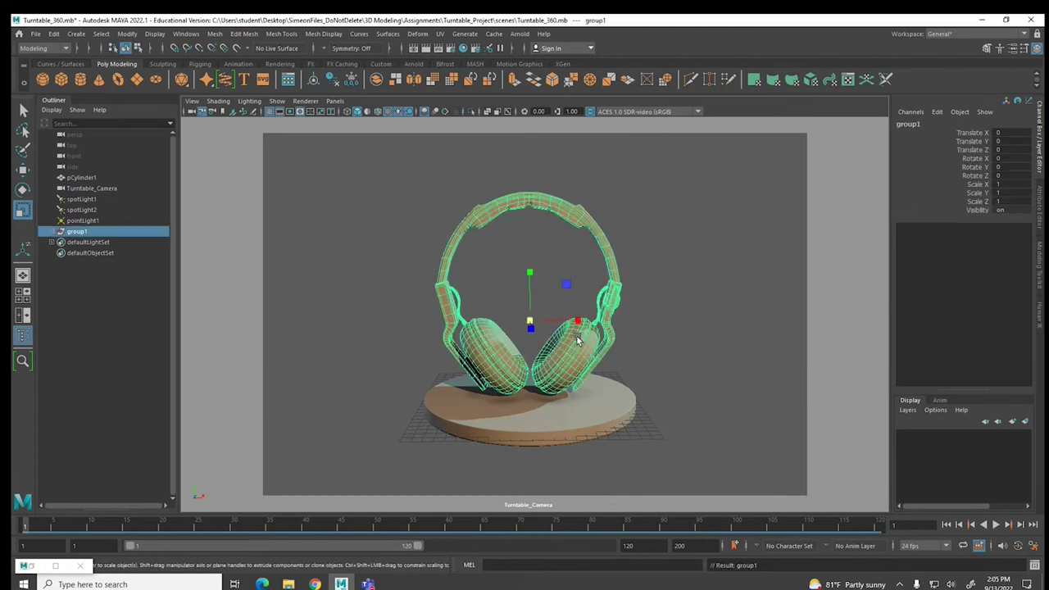
left_click(597, 401, "shift")
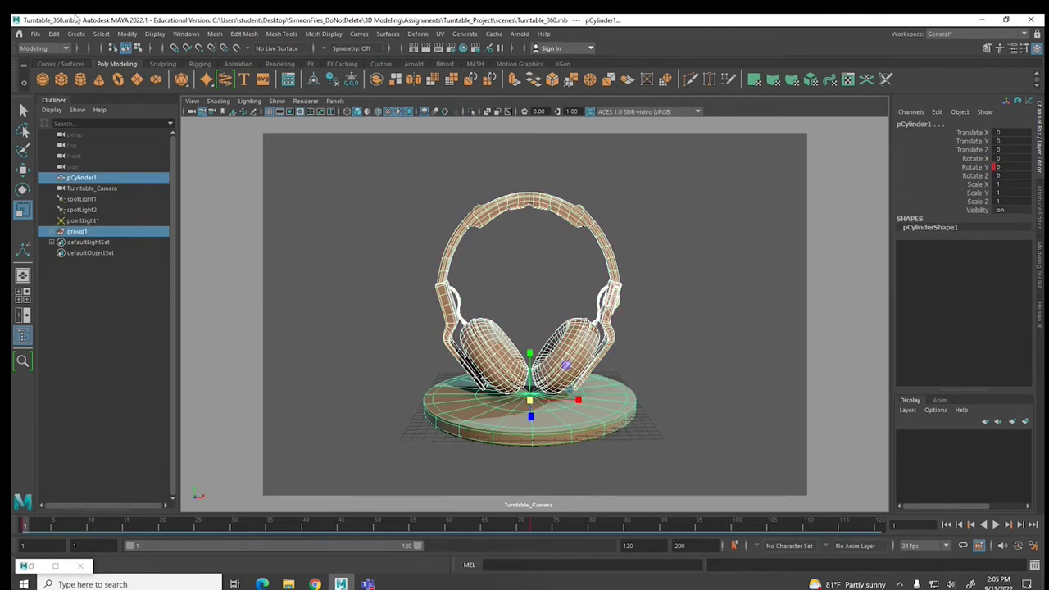
left_click(53, 34)
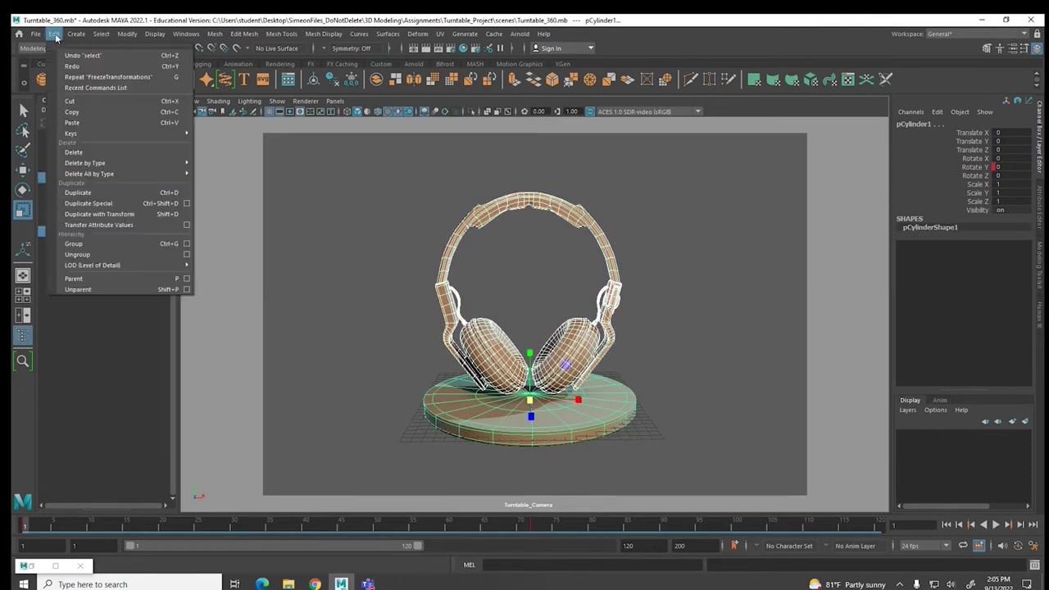
left_click(73, 278)
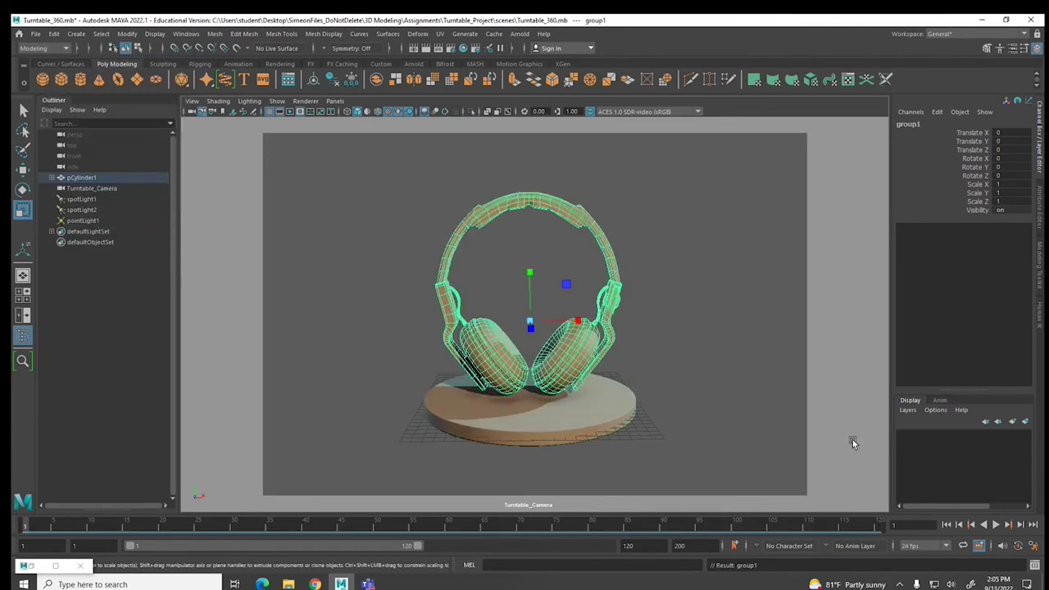
left_click(994, 525)
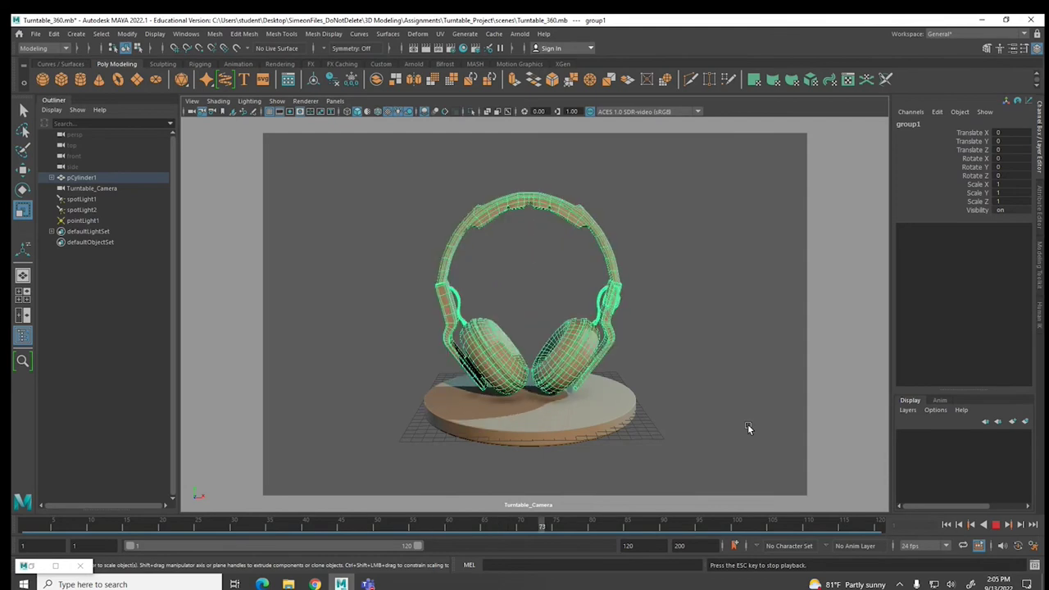
- Stop the turntable playback in the single Turntable_Camera view
key("space")
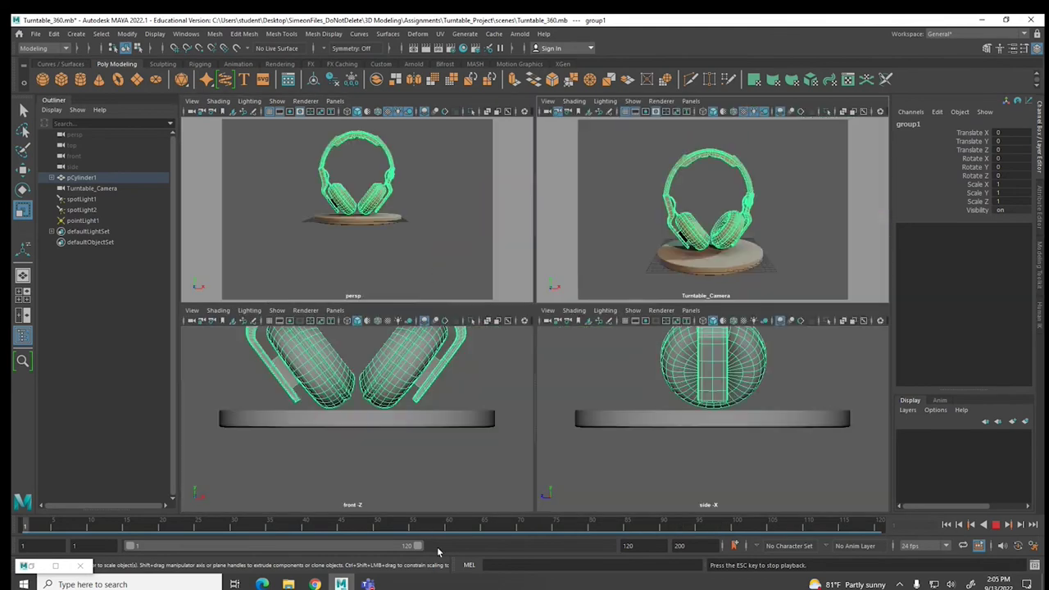
key("space")
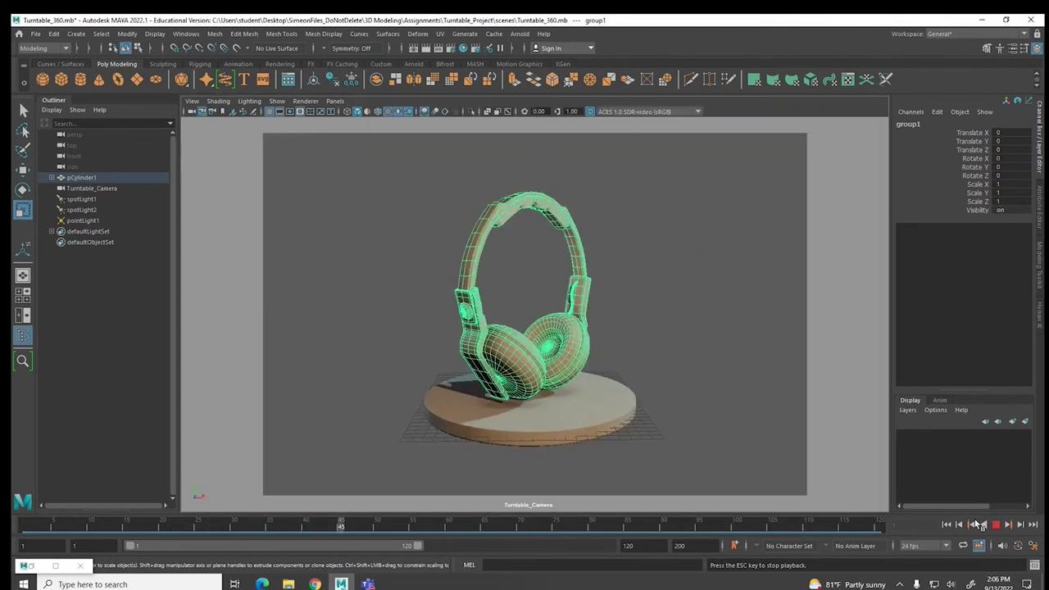
left_click(996, 525)
- Set the playback and animation end to frame 72, then return to frame 1
left_click_drag(419, 549, 608, 548)
type("72")
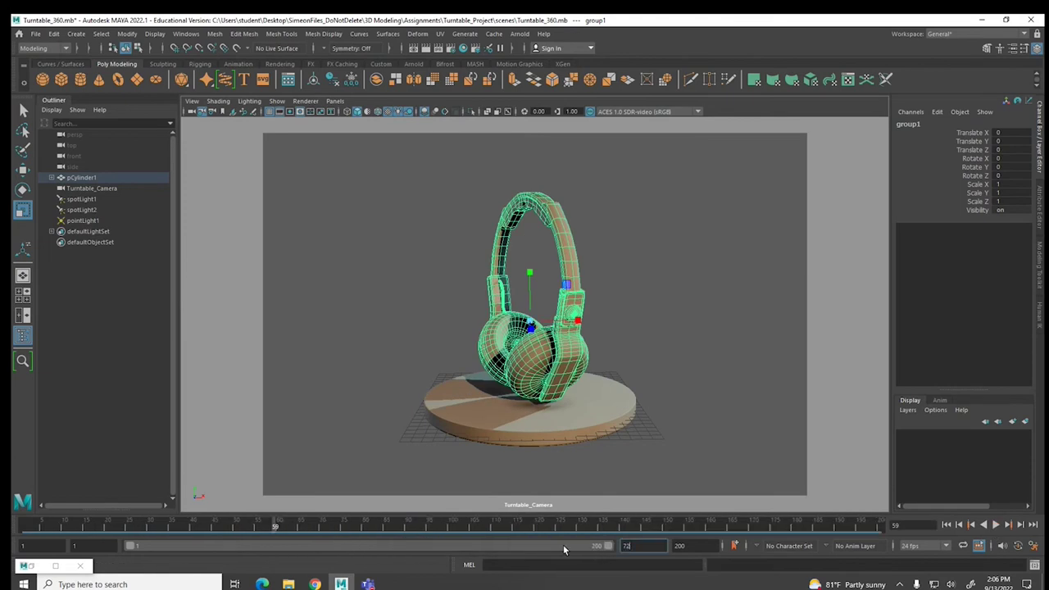
key("Return")
key("Tab")
type("72")
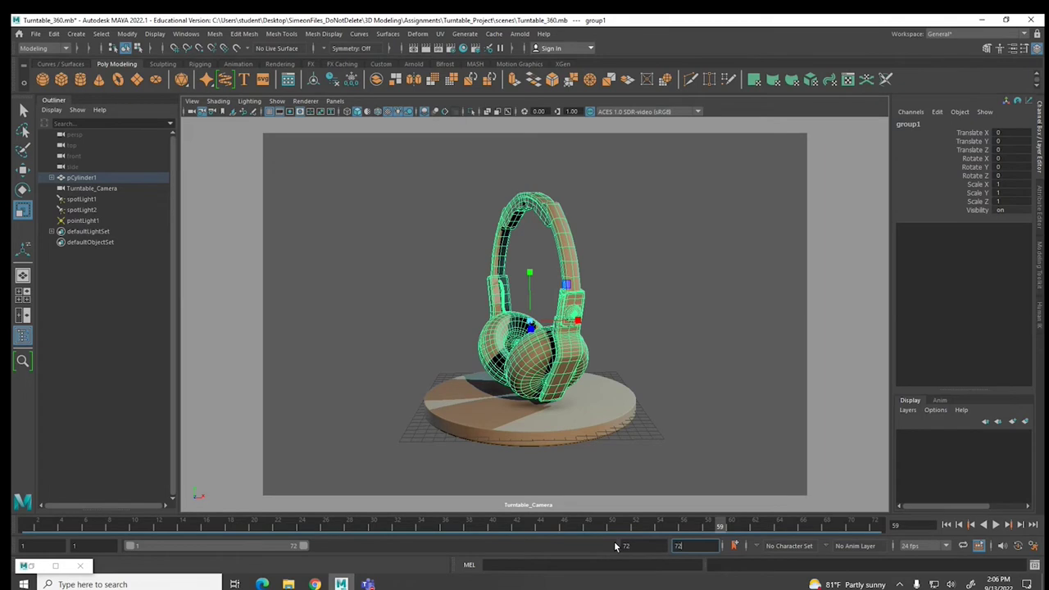
key("Return")
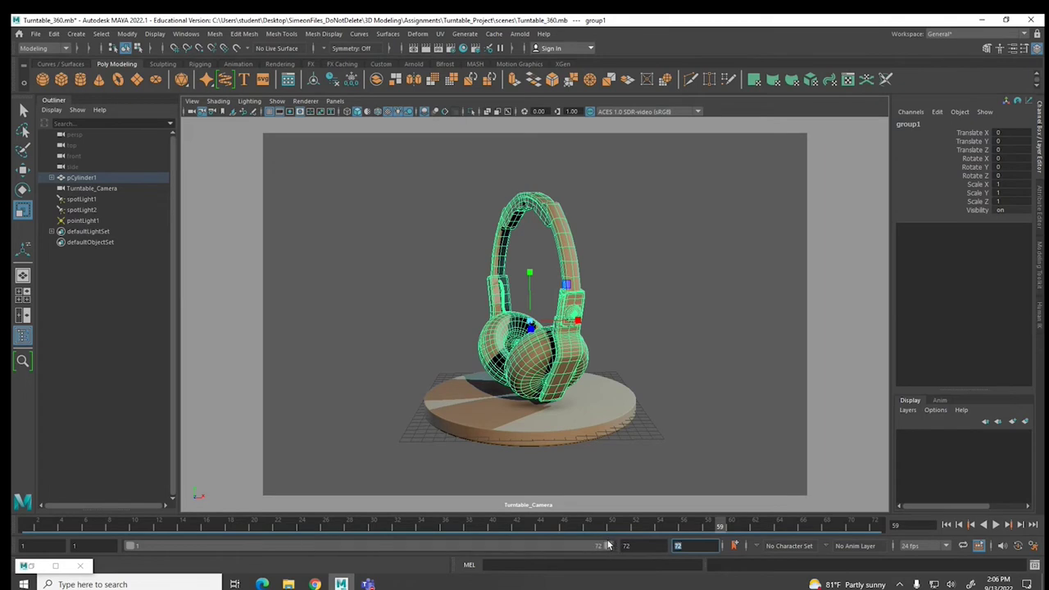
left_click(947, 525)
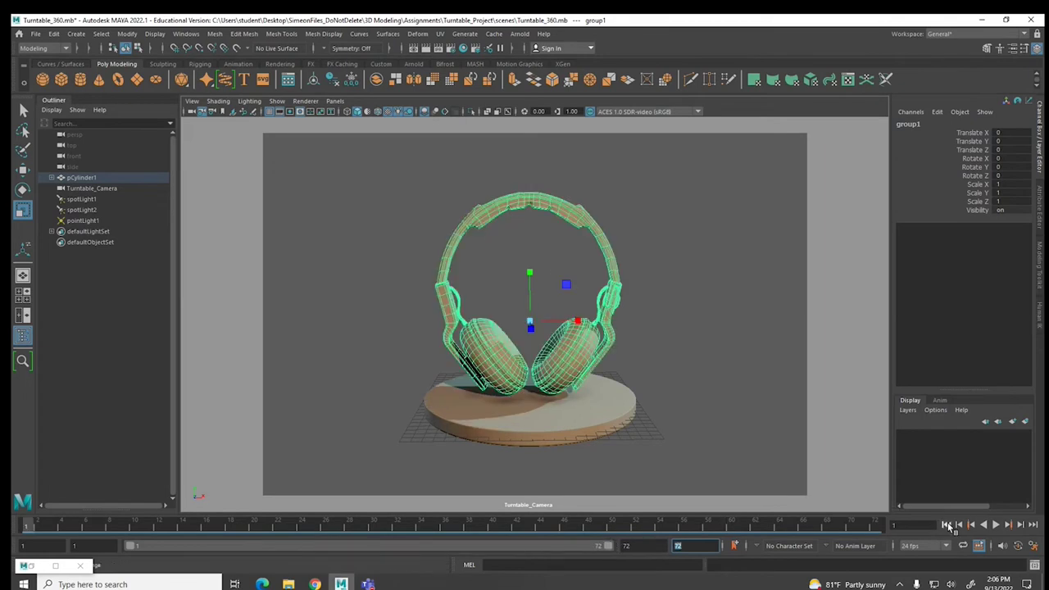
left_click(726, 409)
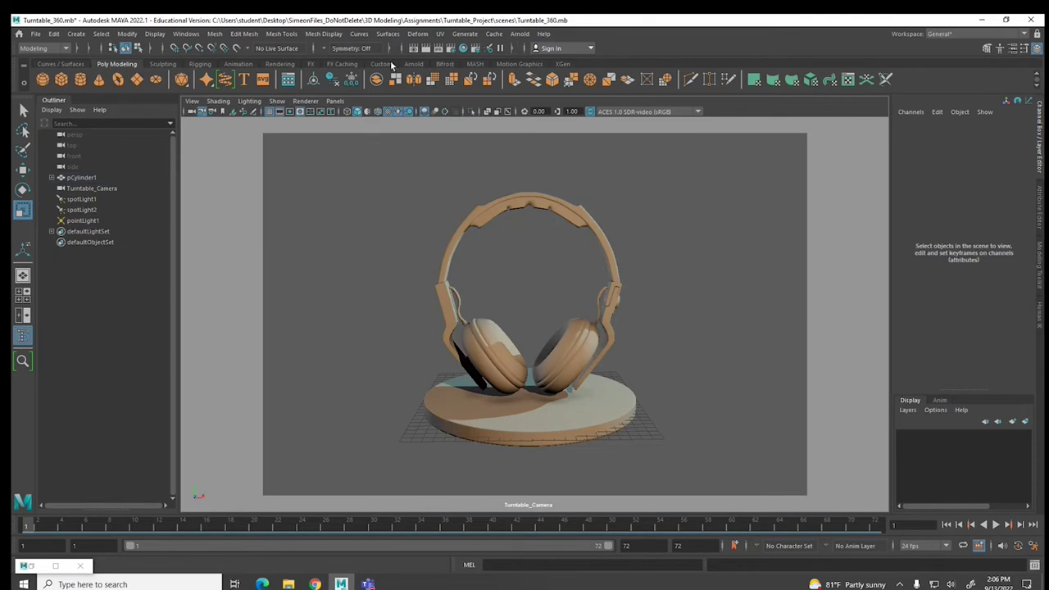
- Set the Common tab's File name prefix to Headphones_Clay in Render Settings
left_click(450, 48)
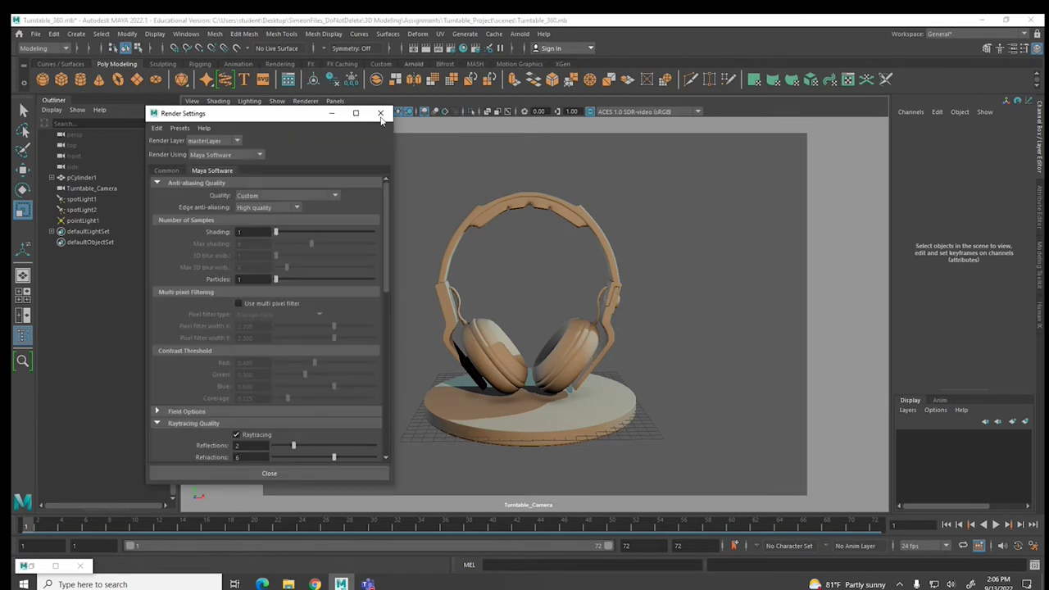
left_click(165, 170)
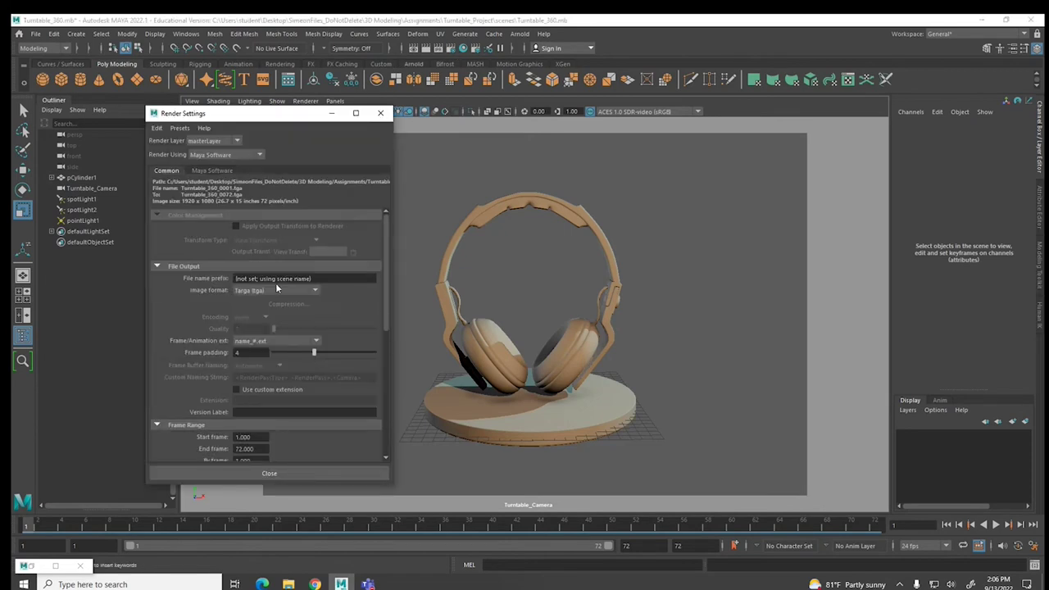
left_click_drag(304, 276, 194, 280)
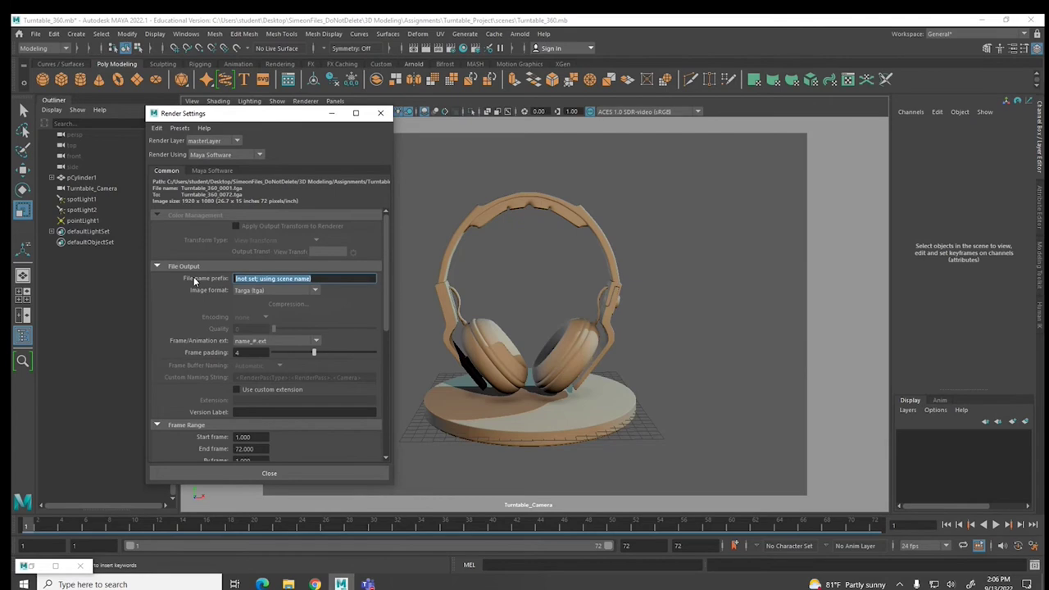
type("Head")
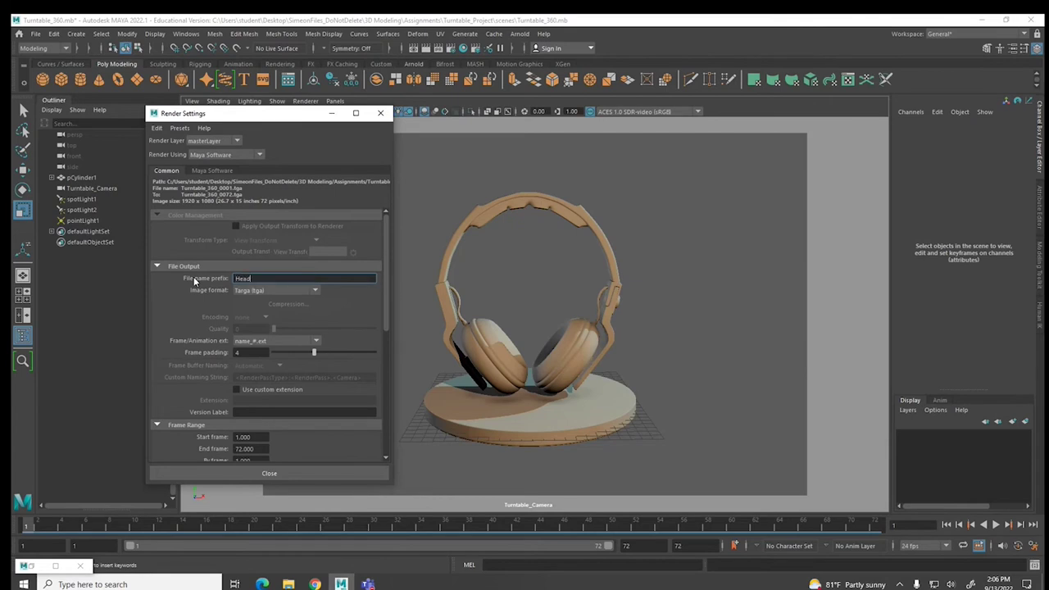
type("phones_Untext")
key("BackSpace")
key("BackSpace")
key("BackSpace")
key("BackSpace")
key("BackSpace")
type("Clay")
- Group the headphones into group1 and unparent it from the turntable base
left_click(297, 469)
left_click(476, 414)
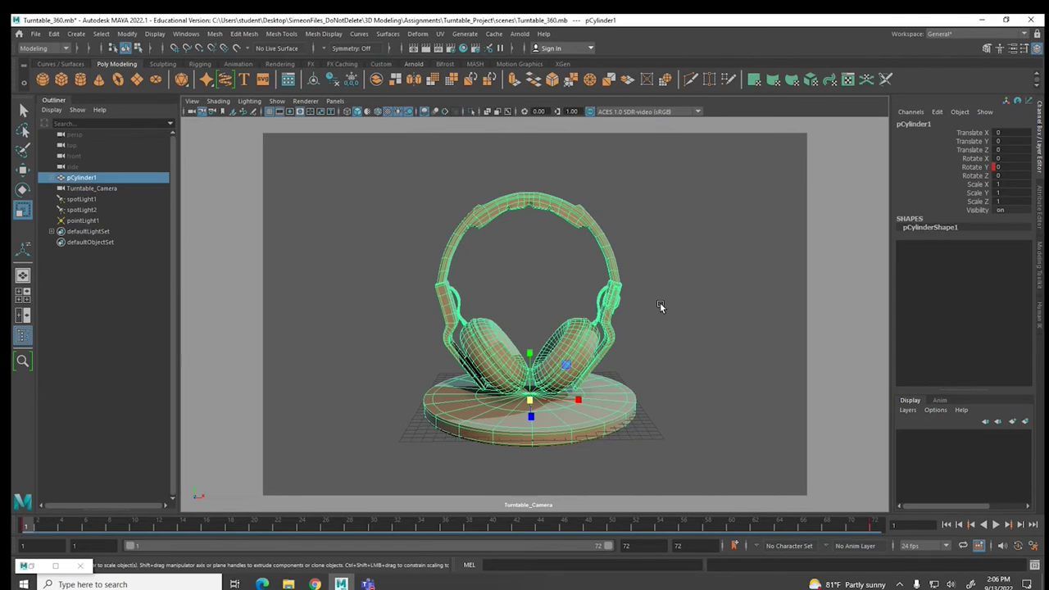
left_click(663, 307)
left_click(602, 399)
left_click(536, 205)
key("ctrl+g")
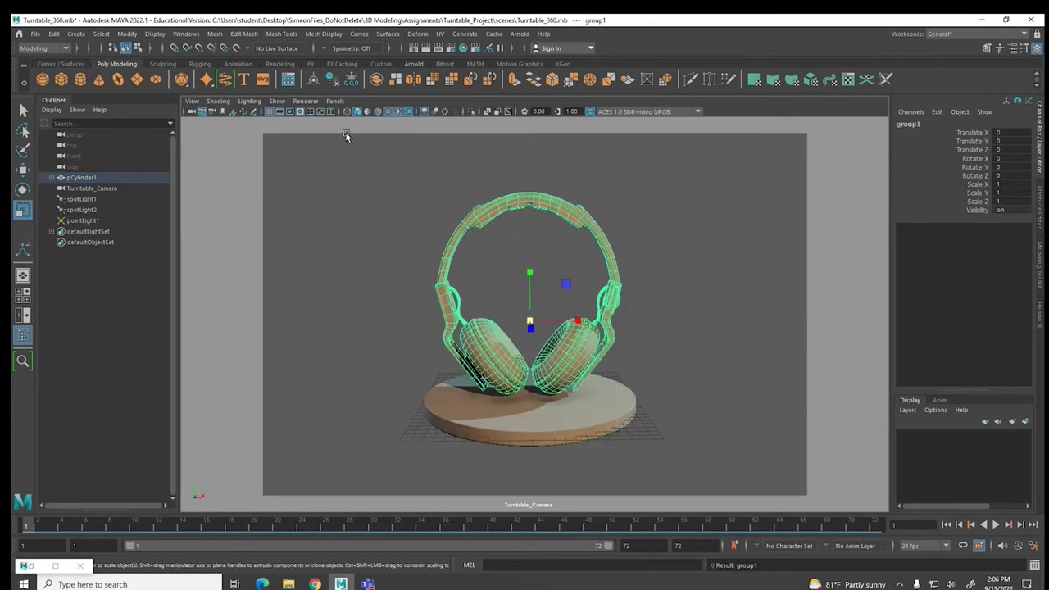
left_click(53, 34)
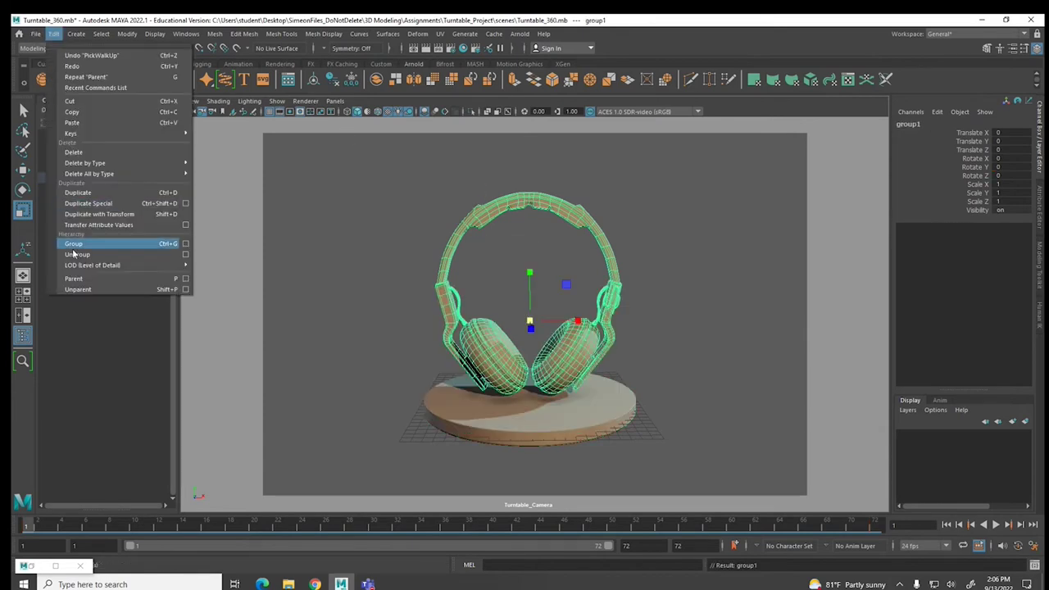
left_click(72, 289)
left_click(311, 285)
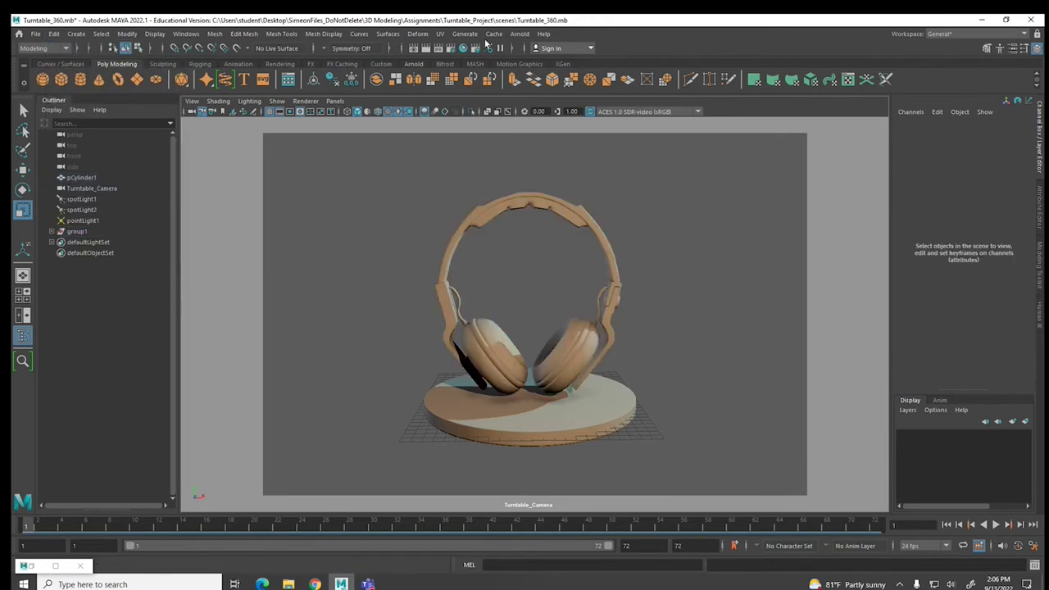
- Create a new Phong material, phong1, in Hypershade with Refractions enabled
left_click(463, 47)
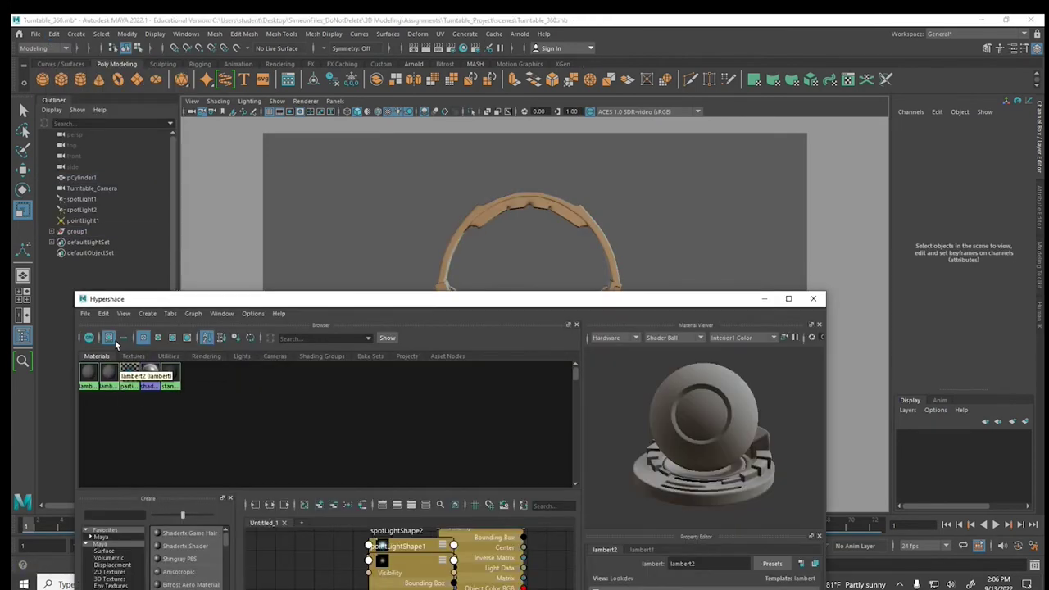
left_click_drag(131, 299, 166, 108)
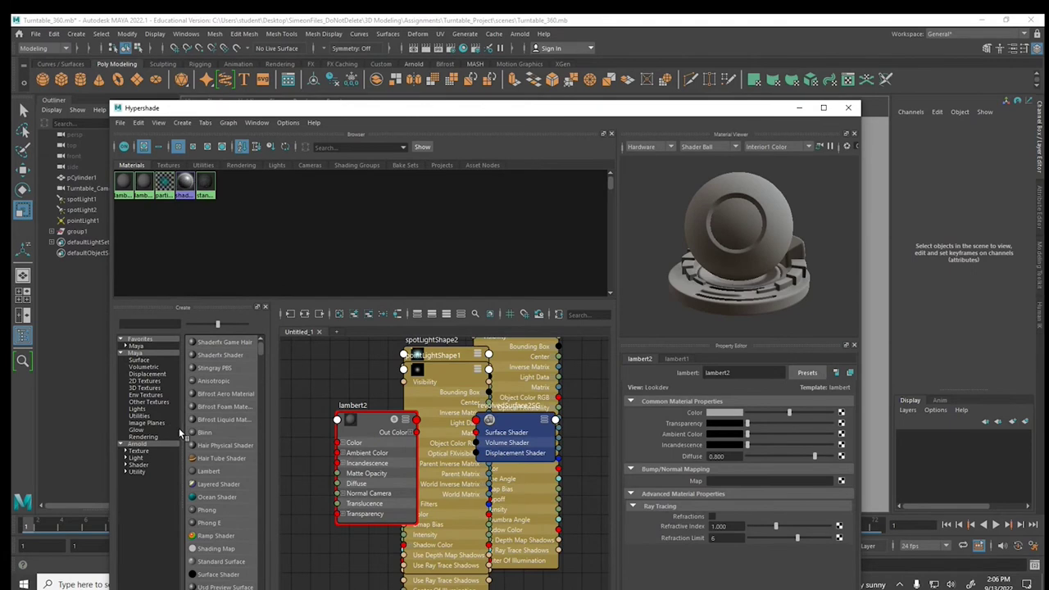
left_click(206, 510)
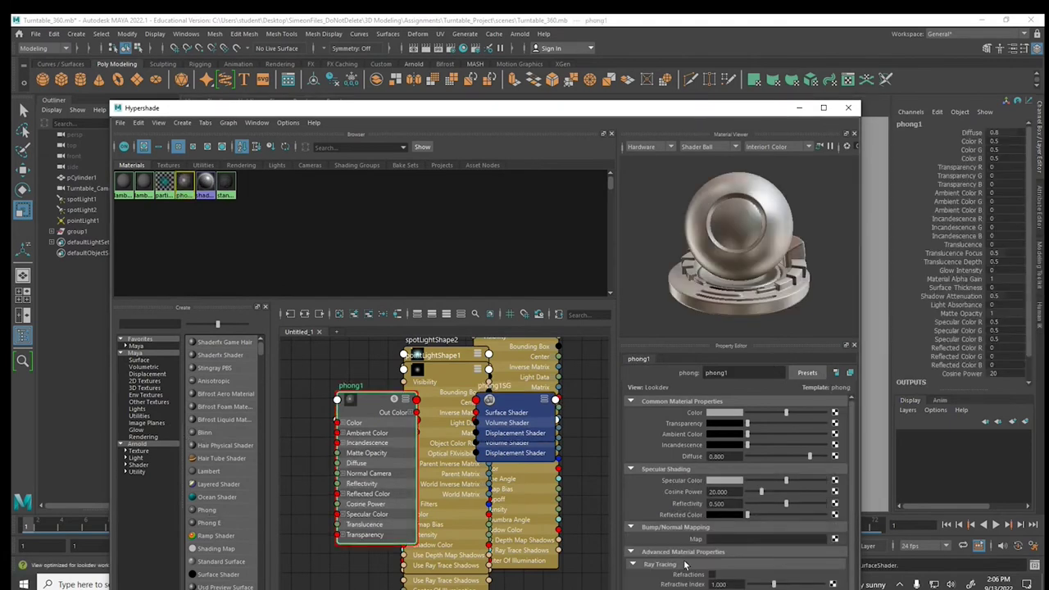
scroll(718, 576, "down", 1)
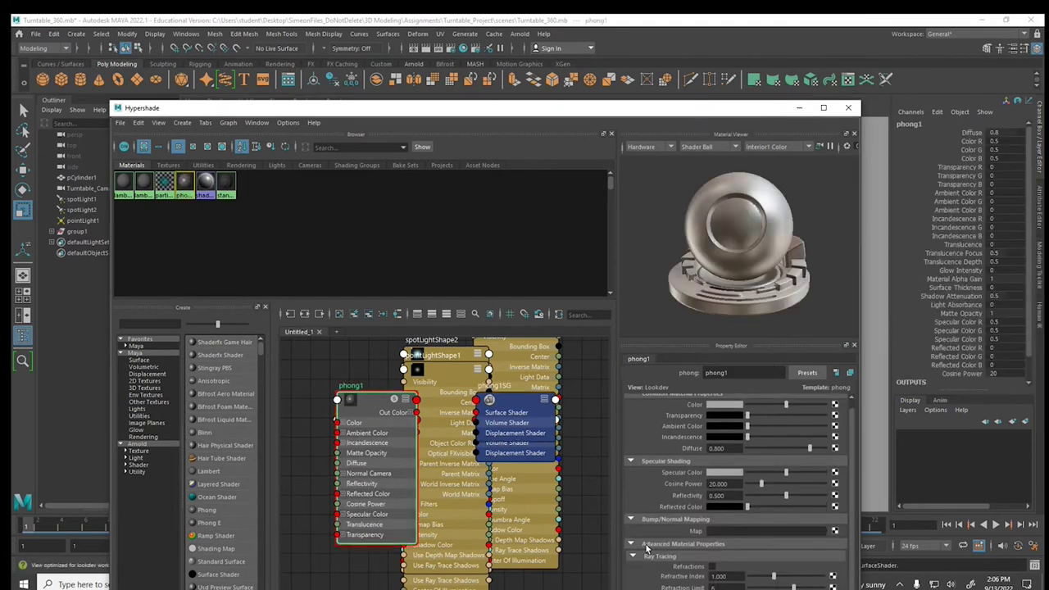
left_click(712, 567)
- Assign phong1 to the turntable base pCylinder1
left_click_drag(505, 110, 620, 457)
left_click(581, 421)
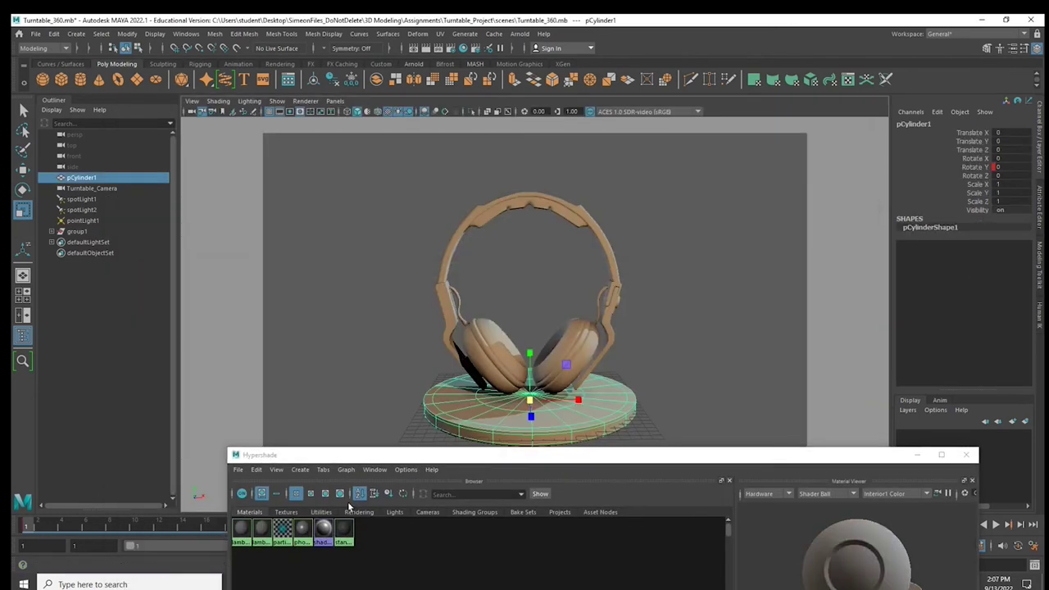
right_click_drag(305, 529, 311, 414)
left_click(369, 547)
left_click(302, 530)
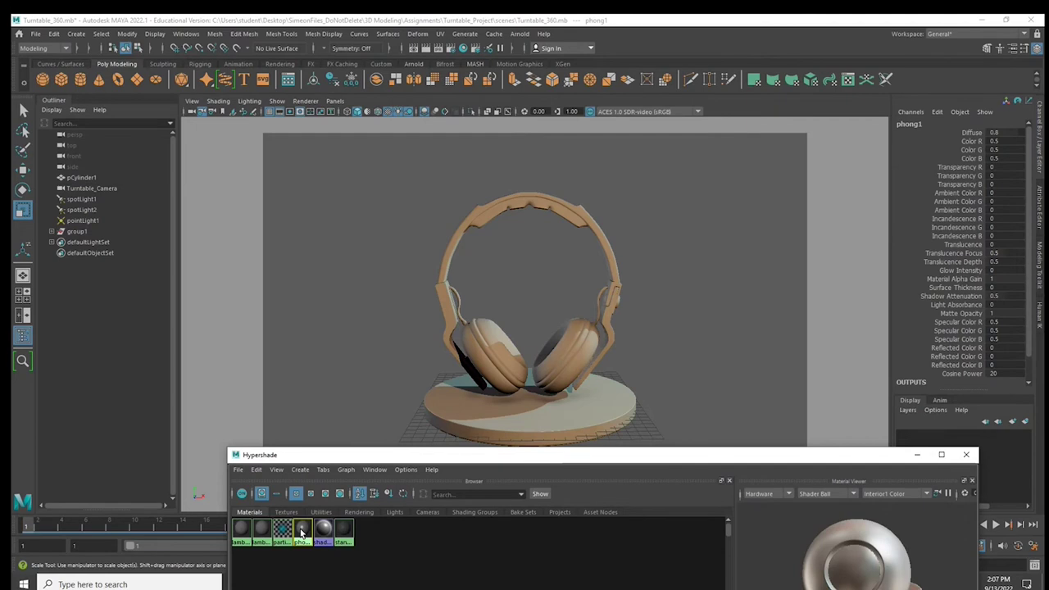
- Darken phong1's Color to nearly black in the Attribute Editor
left_click(916, 454)
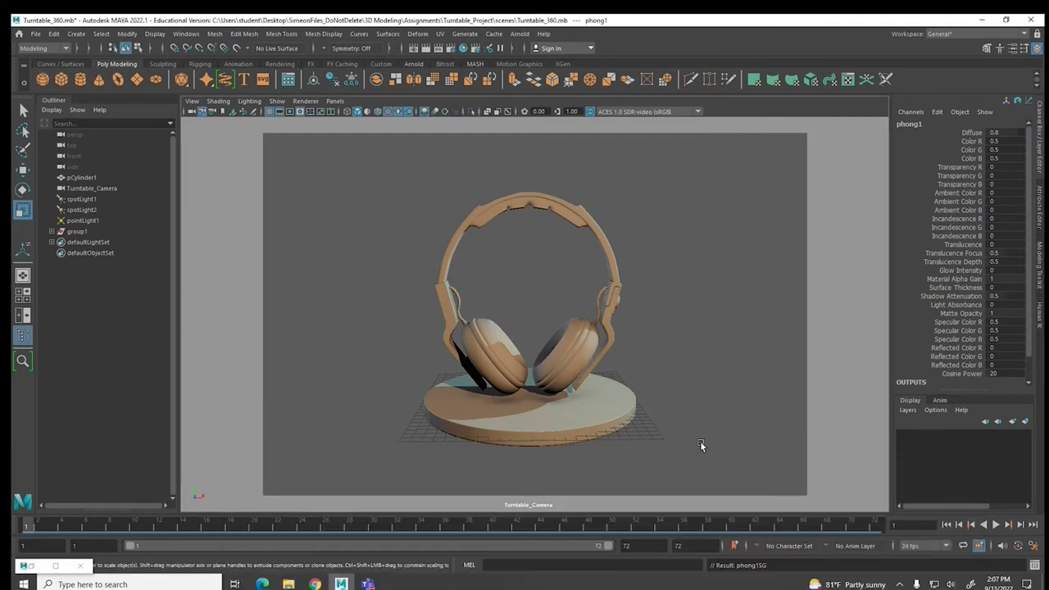
key("ctrl+a")
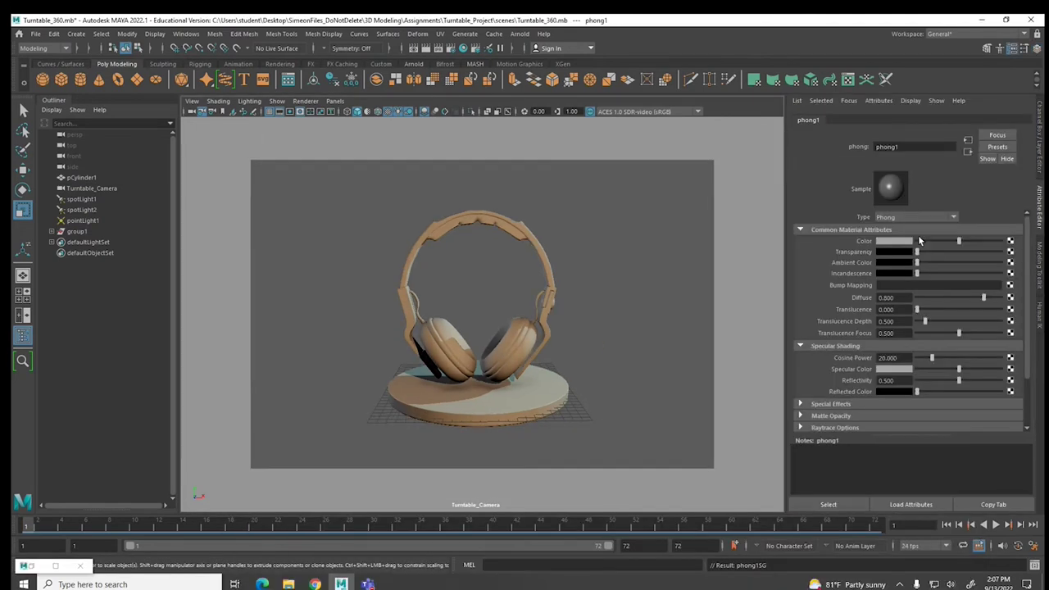
left_click(919, 240)
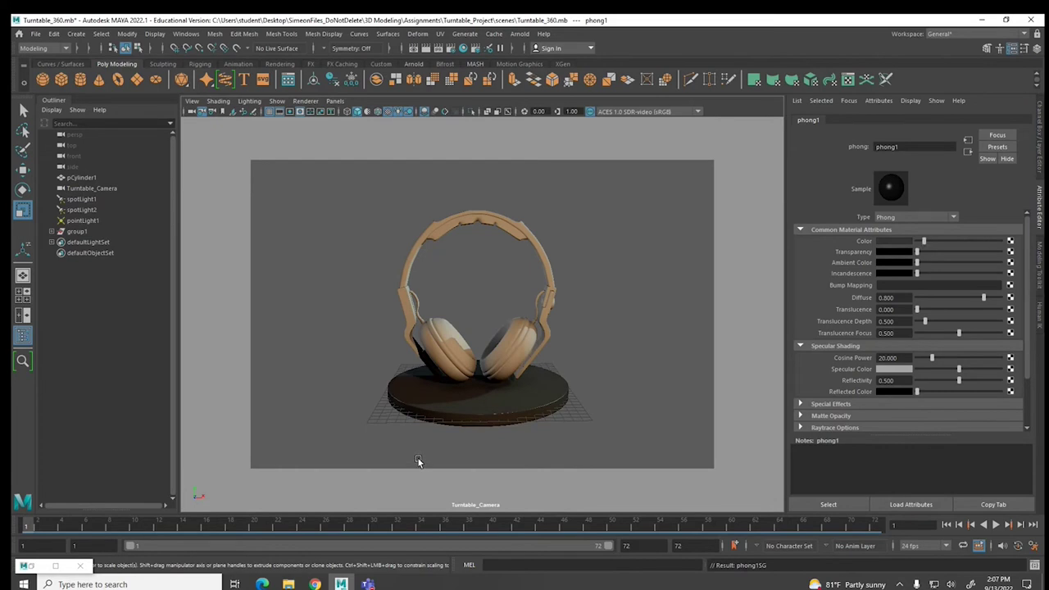
left_click(356, 434)
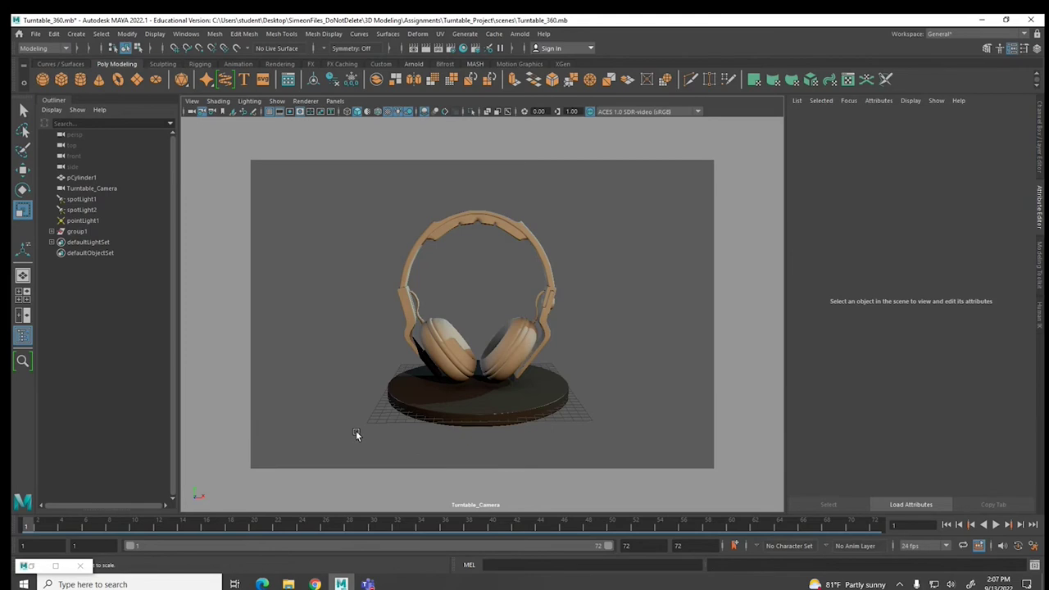
- Parent the headphones group1 under pCylinder1 with P
left_click(443, 340)
key("Up")
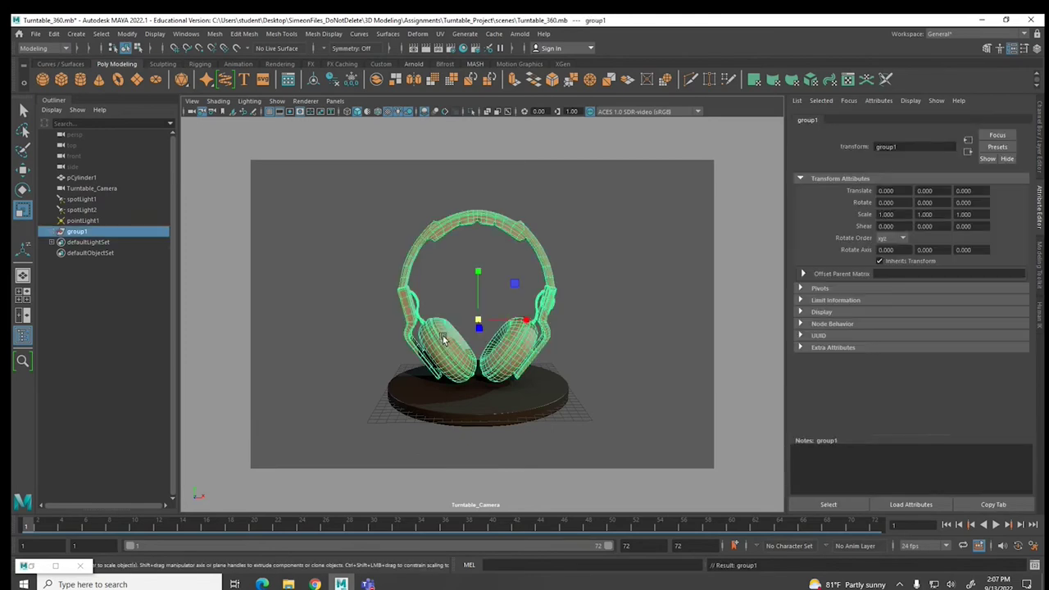
left_click(442, 404, "shift")
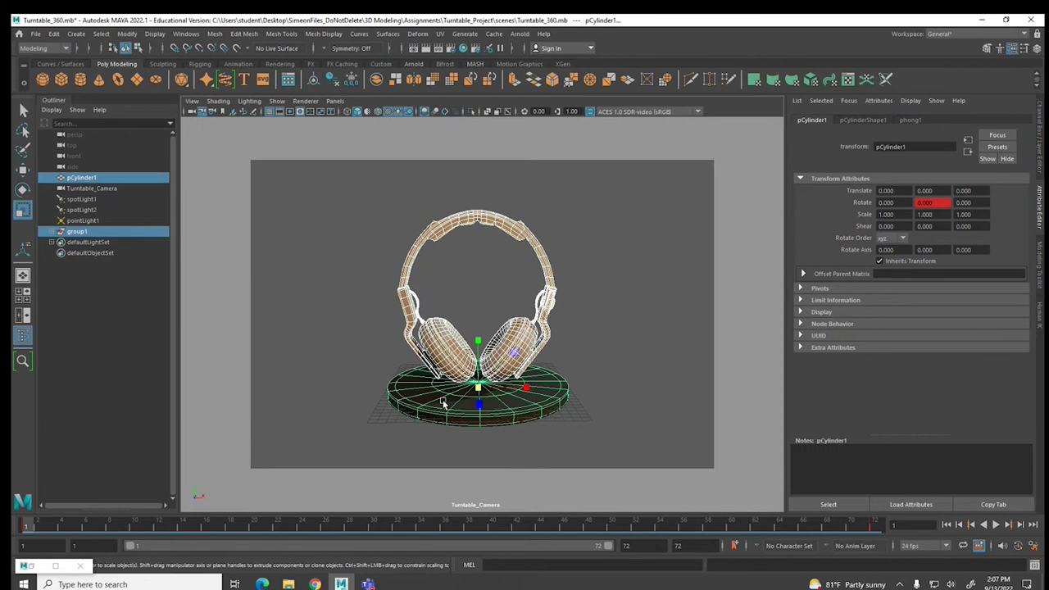
key("p")
left_click(351, 383)
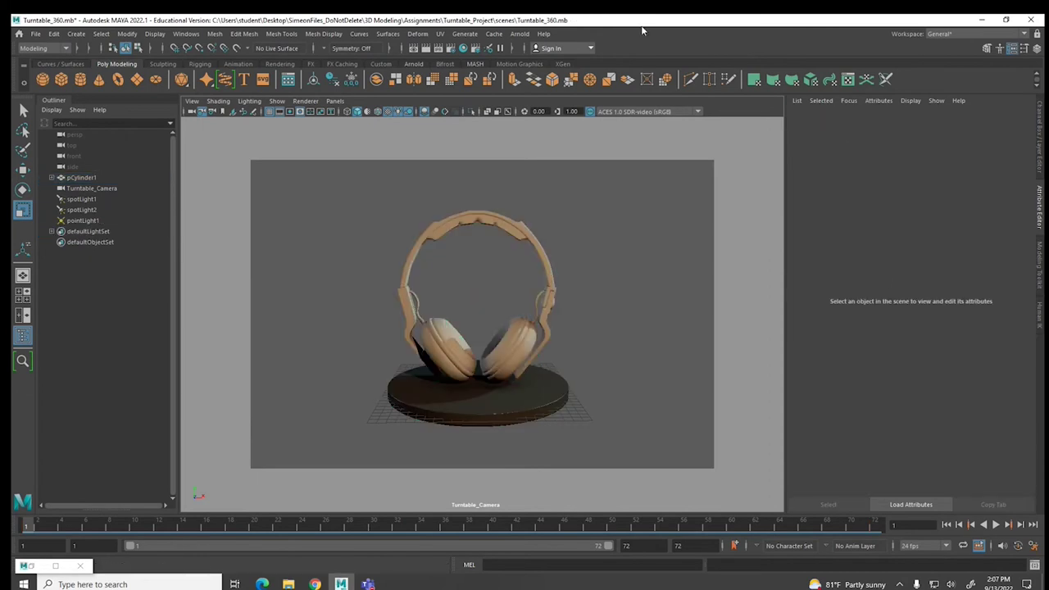
- Switch to the Rendering menu set, start a Batch Render of the sequence, and reopen the Render menu
left_click(450, 48)
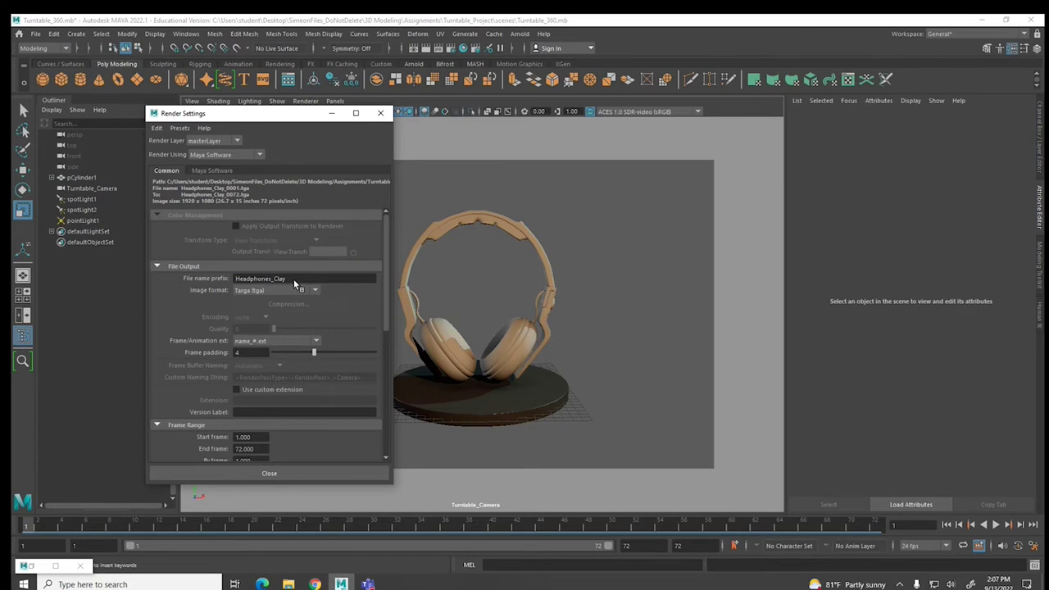
left_click(288, 474)
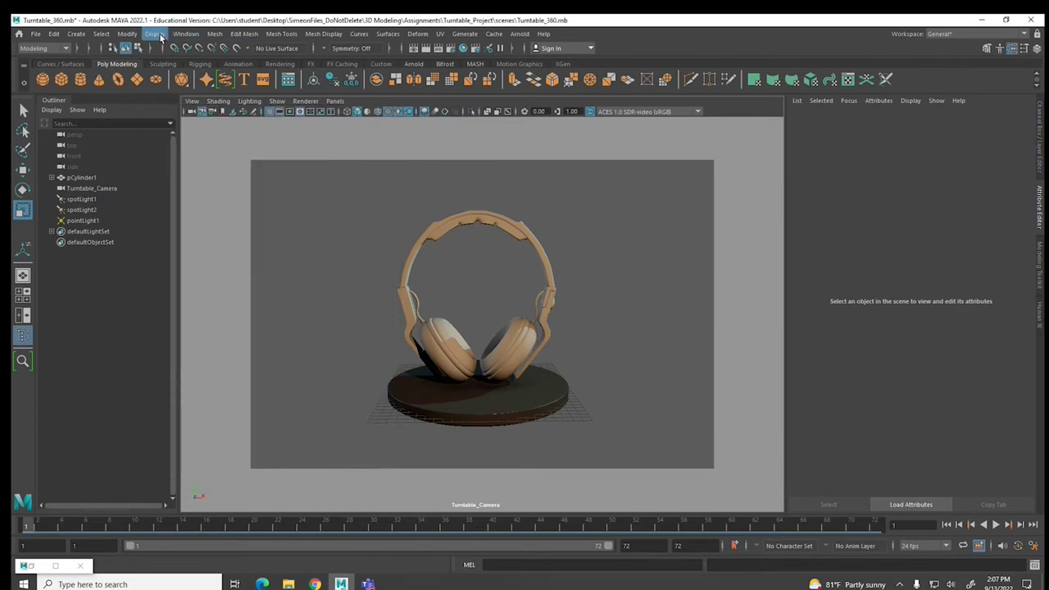
left_click(54, 49)
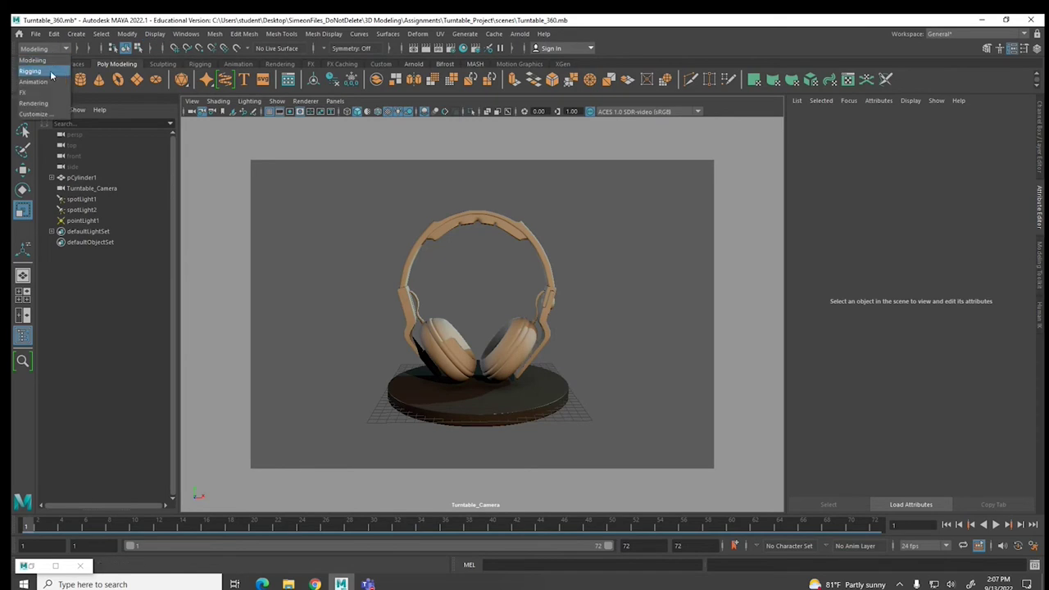
left_click(46, 104)
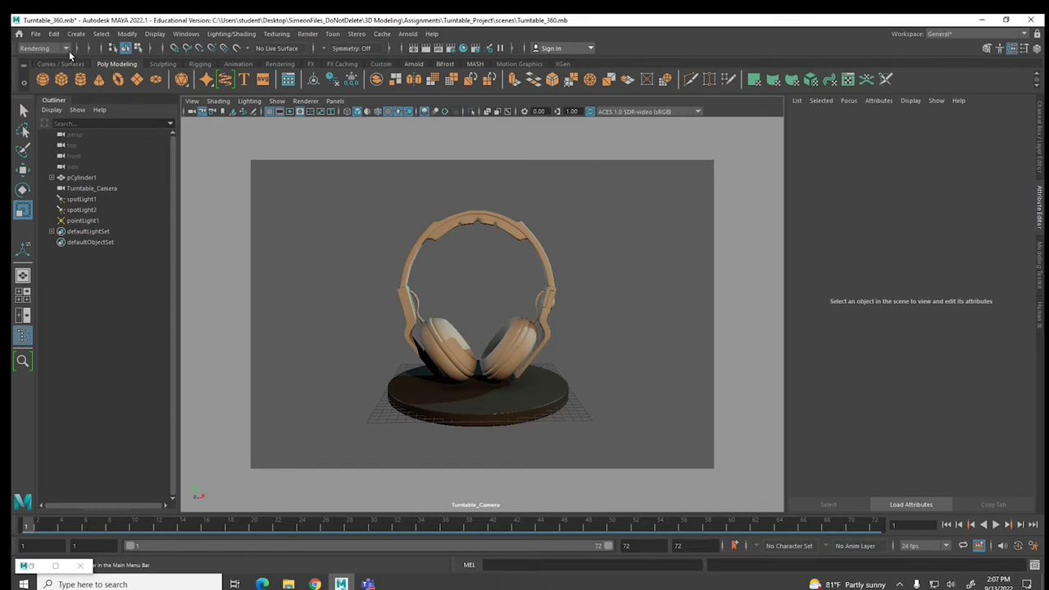
left_click(308, 35)
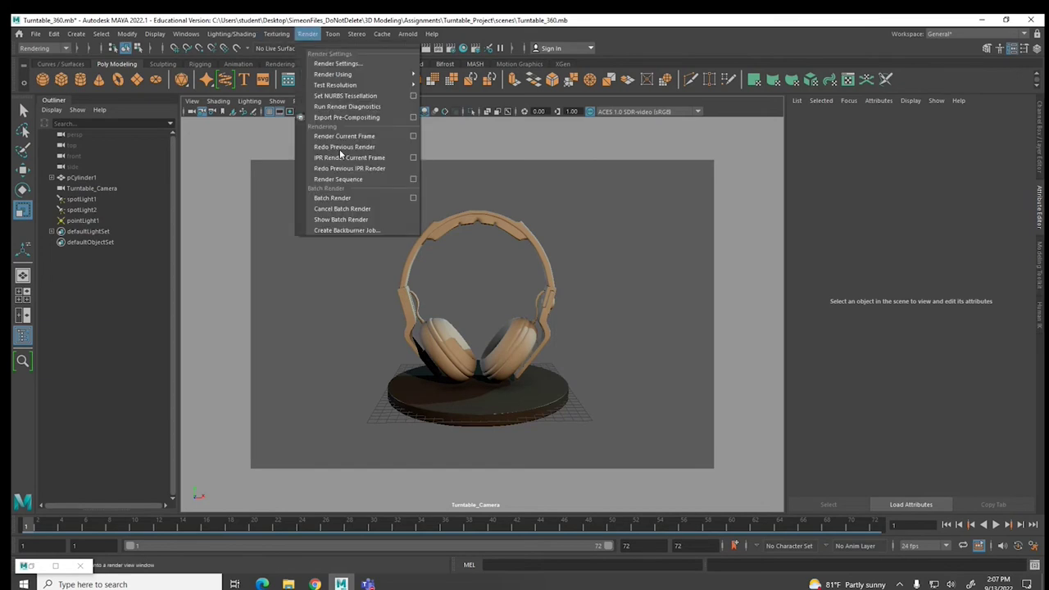
left_click(345, 198)
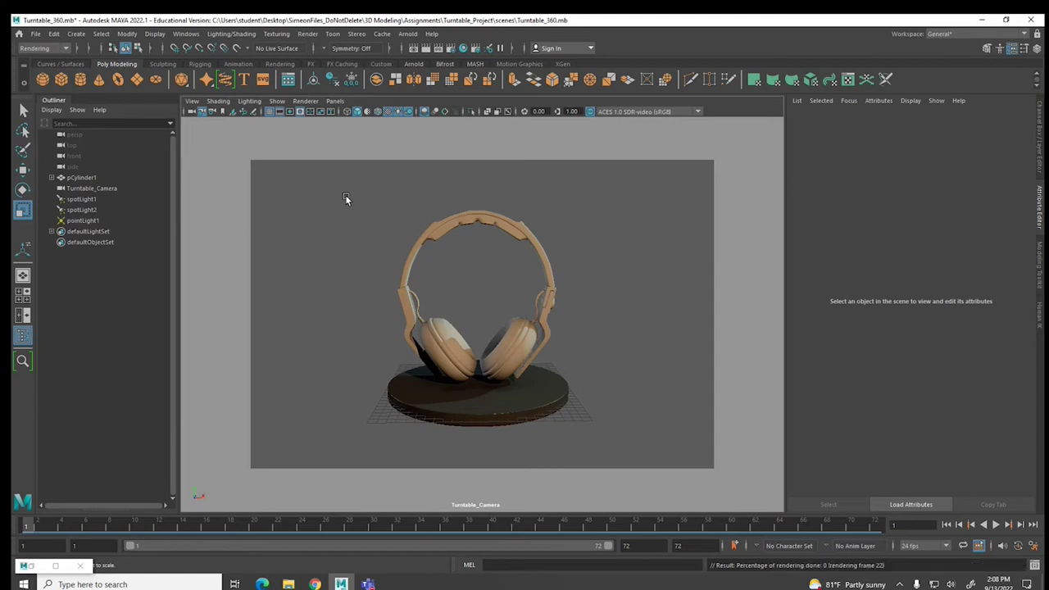
left_click(307, 34)
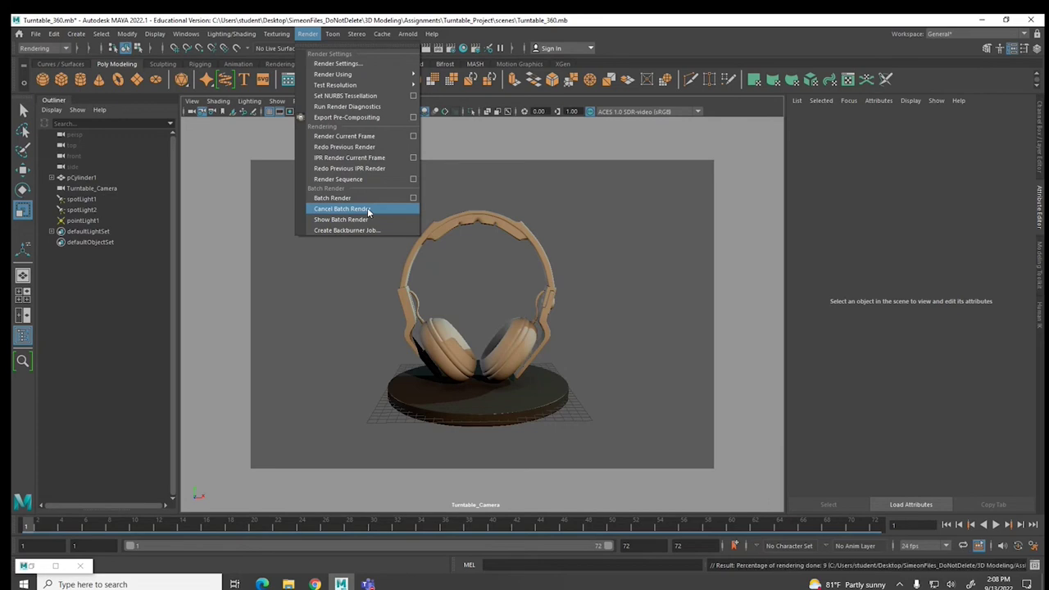
- Open File > View Sequence and browse the images folder to the first Headphones_Clay frame
left_click(368, 212)
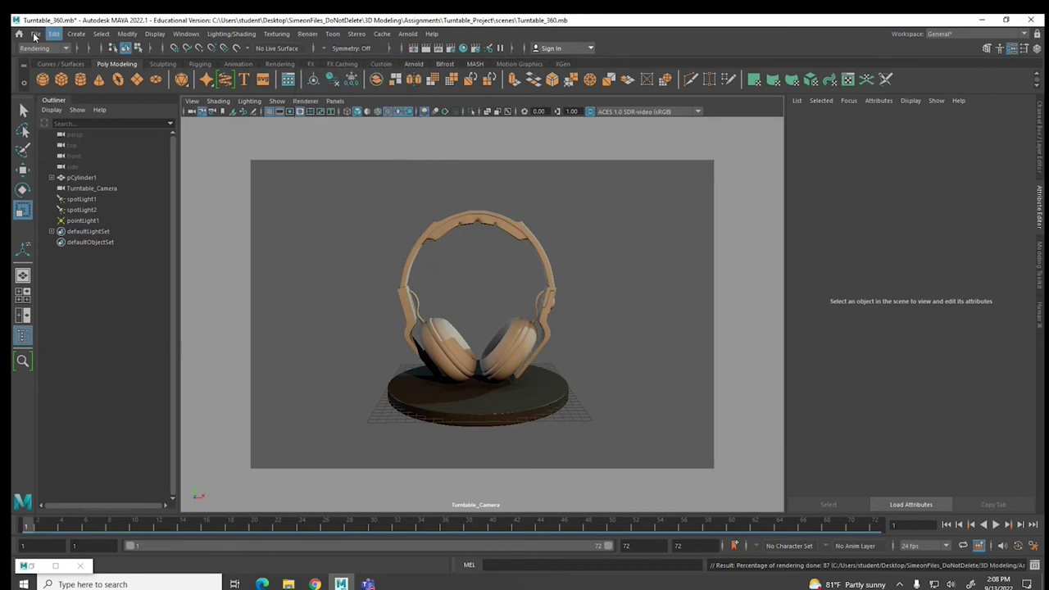
left_click(36, 37)
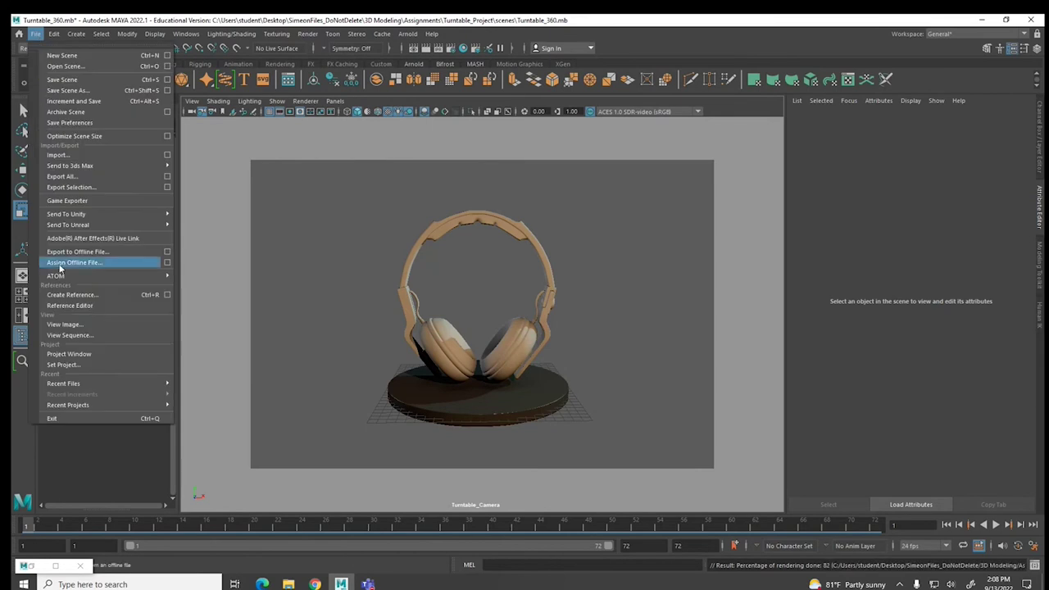
left_click(64, 338)
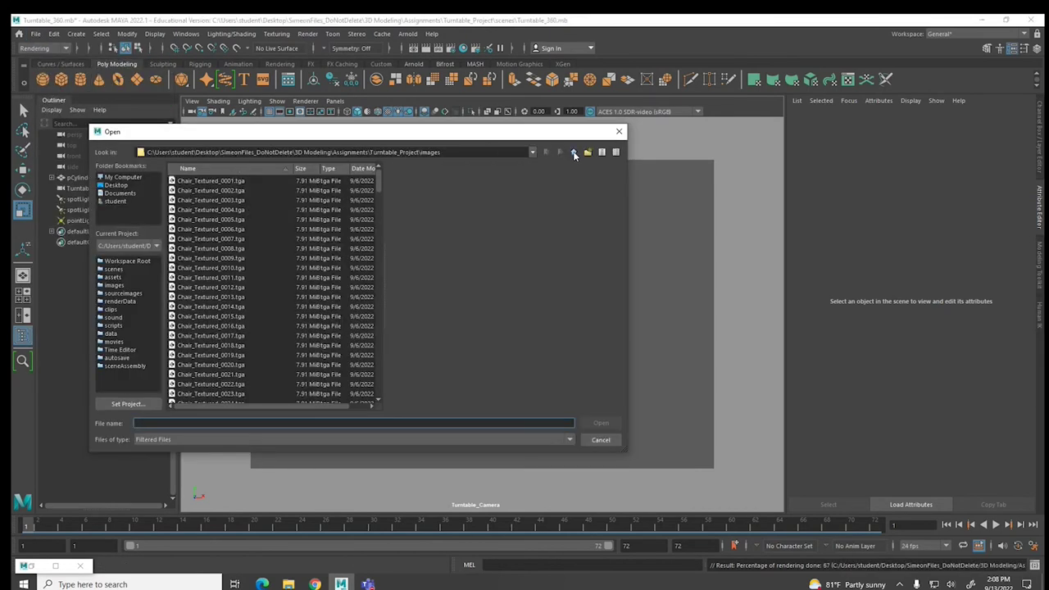
scroll(295, 260, "down", 3)
scroll(295, 260, "down", 3)
left_click_drag(378, 214, 378, 350)
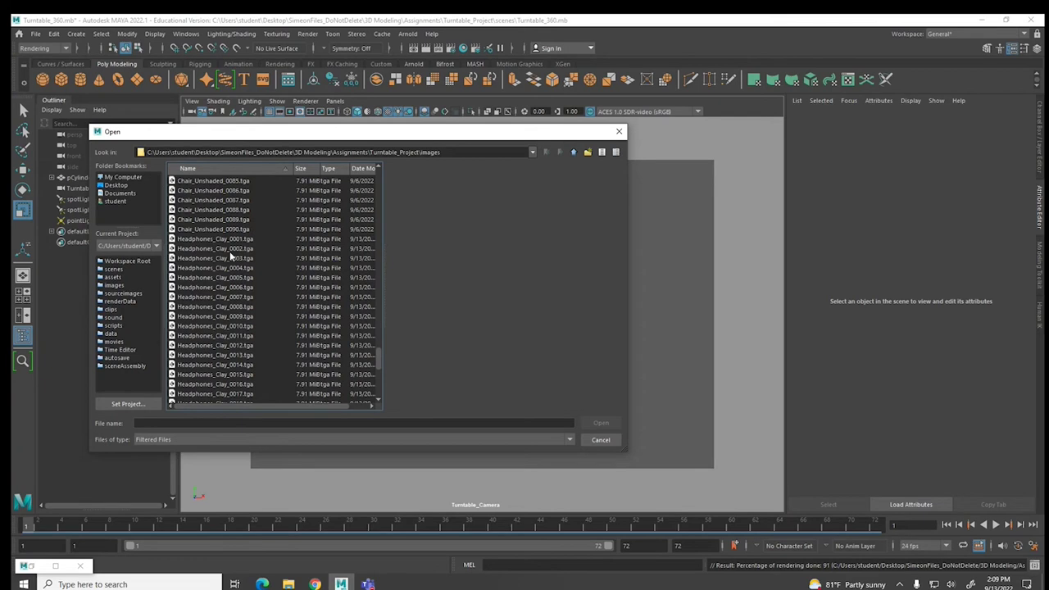
left_click(211, 238)
- Open the Headphones_Clay_0001.tga sequence in FCheck and view its alpha channel mask
left_click(601, 422)
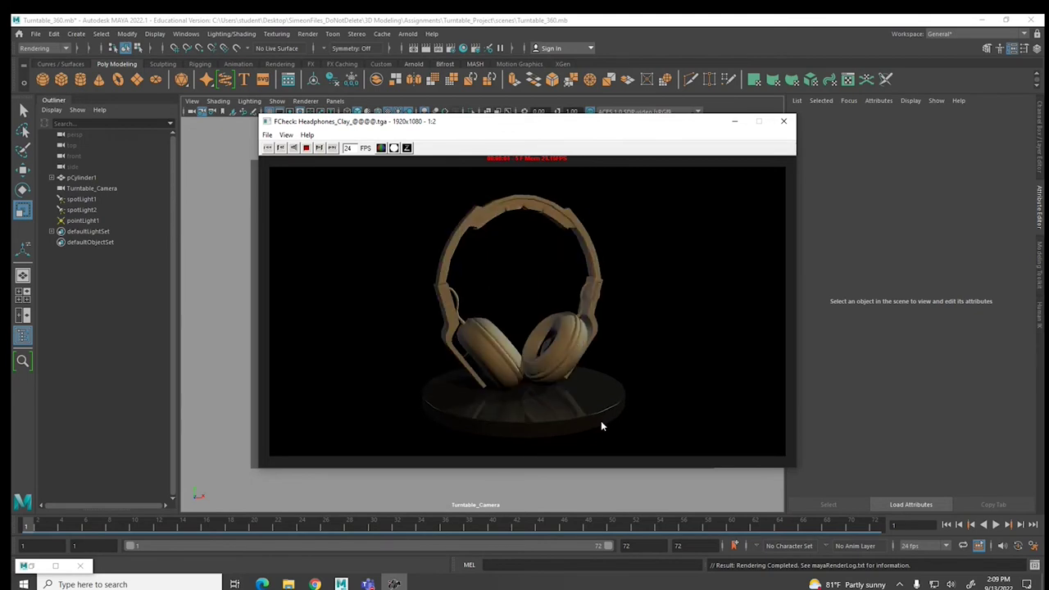
left_click(394, 148)
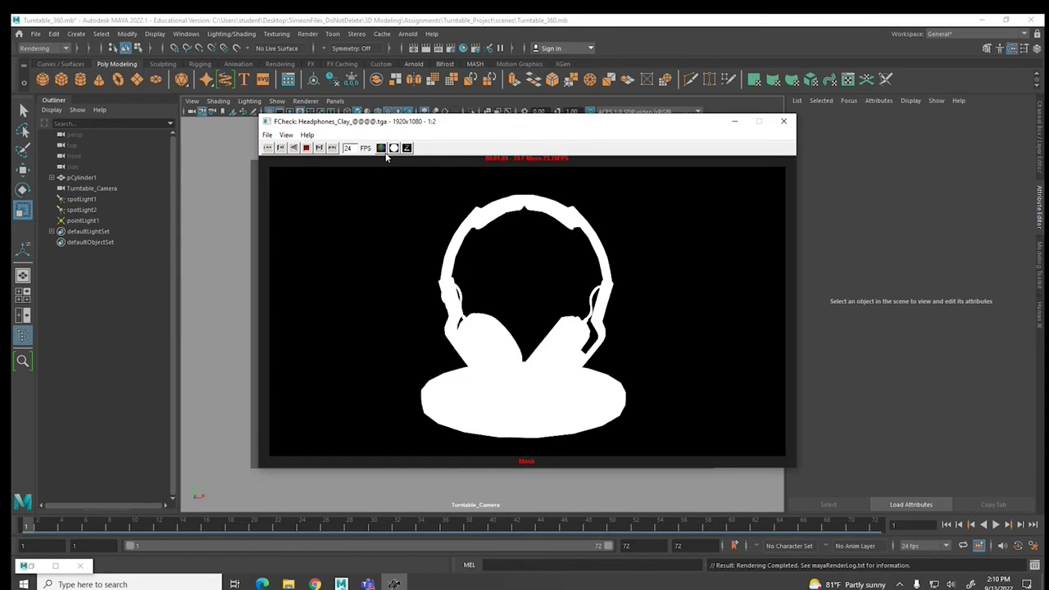
- Switch FCheck back to RGB, stop playback, and close the FCheck window
left_click(382, 149)
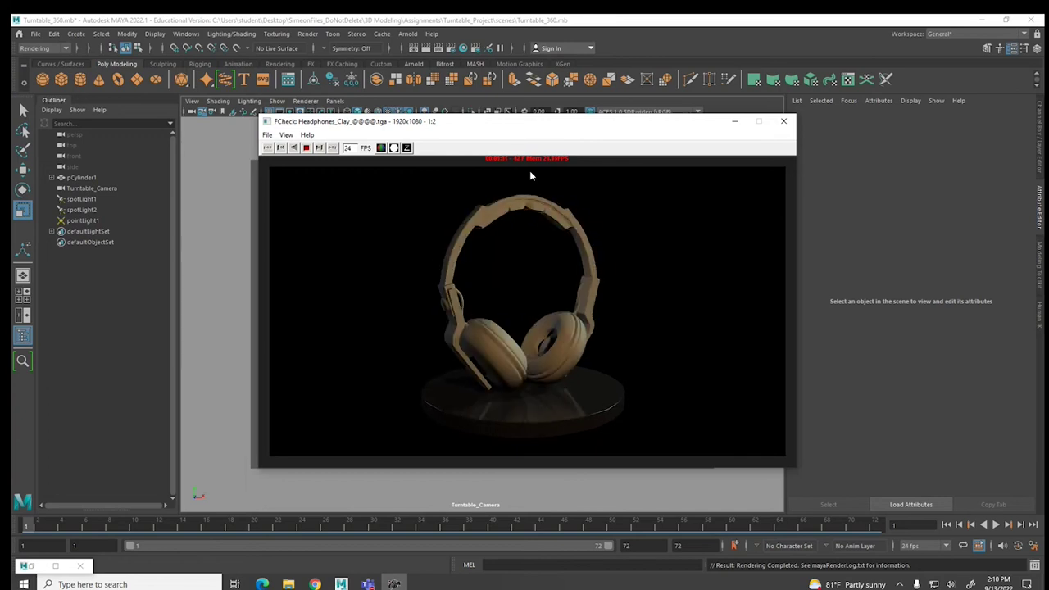
left_click(517, 179)
left_click(783, 121)
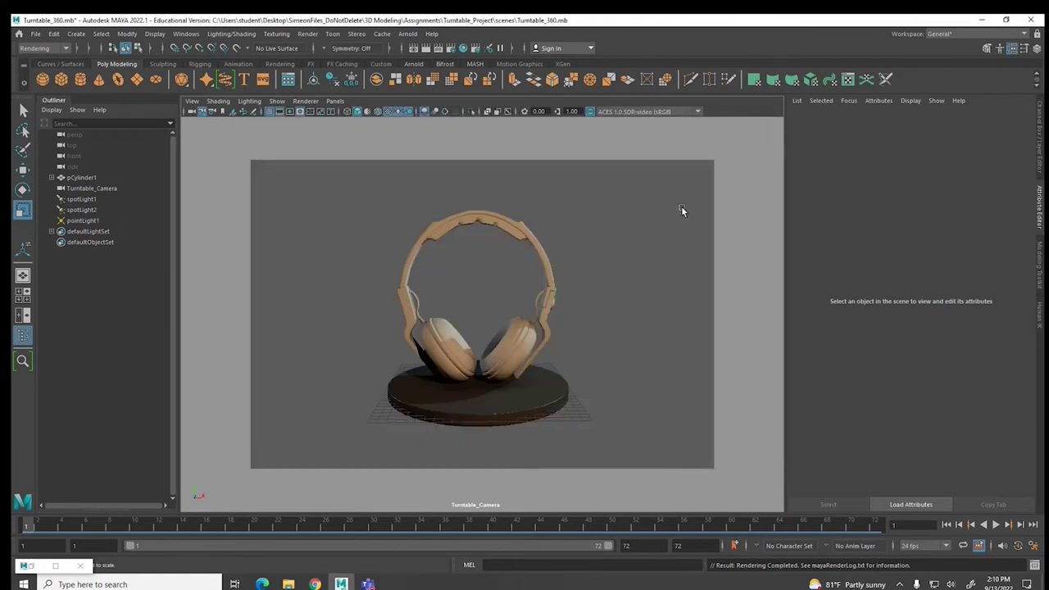
- Open the Hypershade, dock it in the viewport, then float it as a separate window
left_click(464, 47)
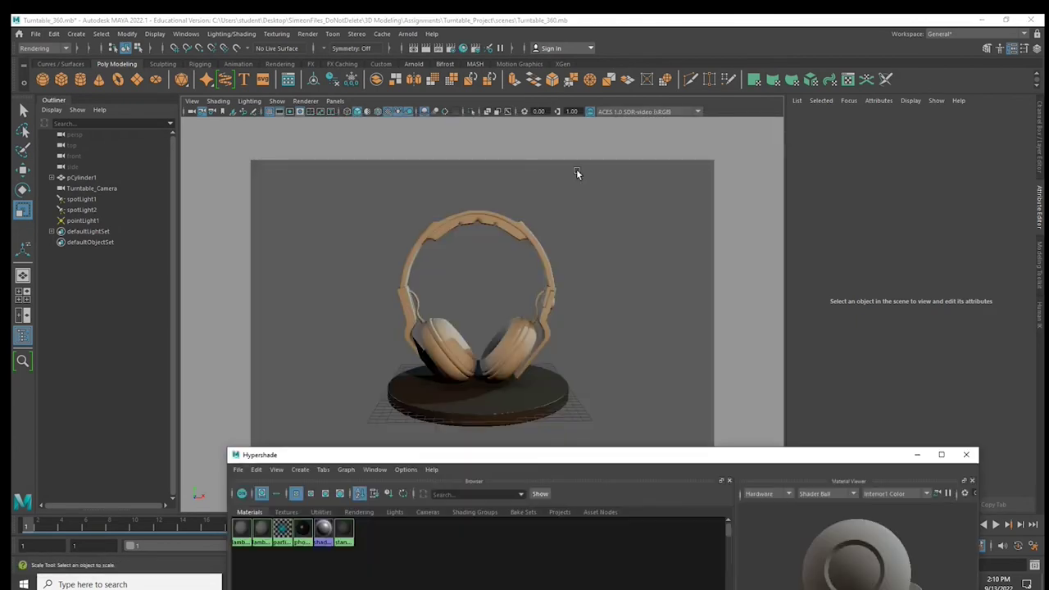
left_click_drag(438, 455, 707, 190)
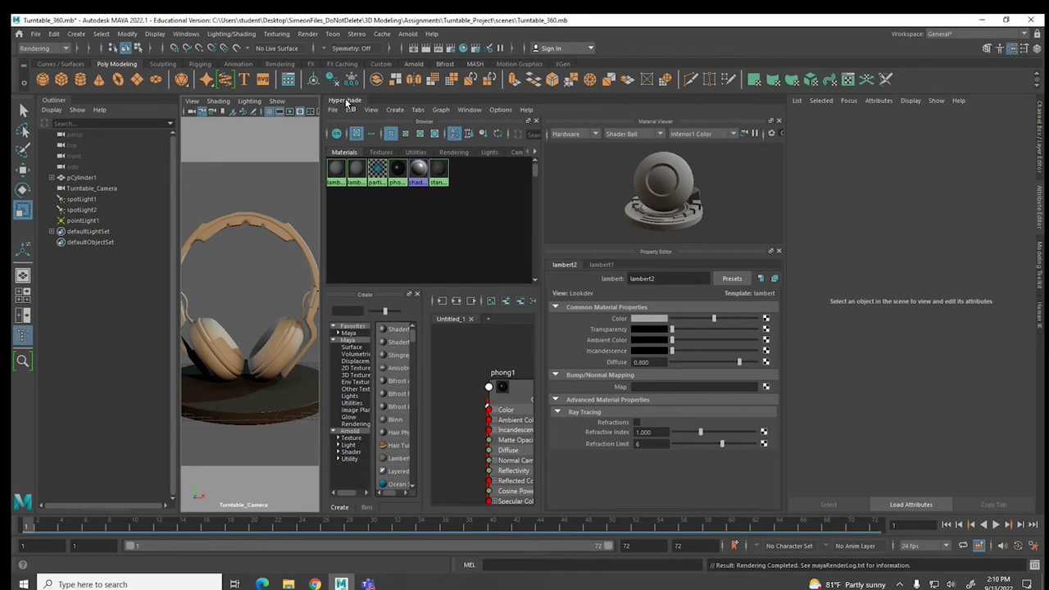
left_click_drag(346, 101, 309, 76)
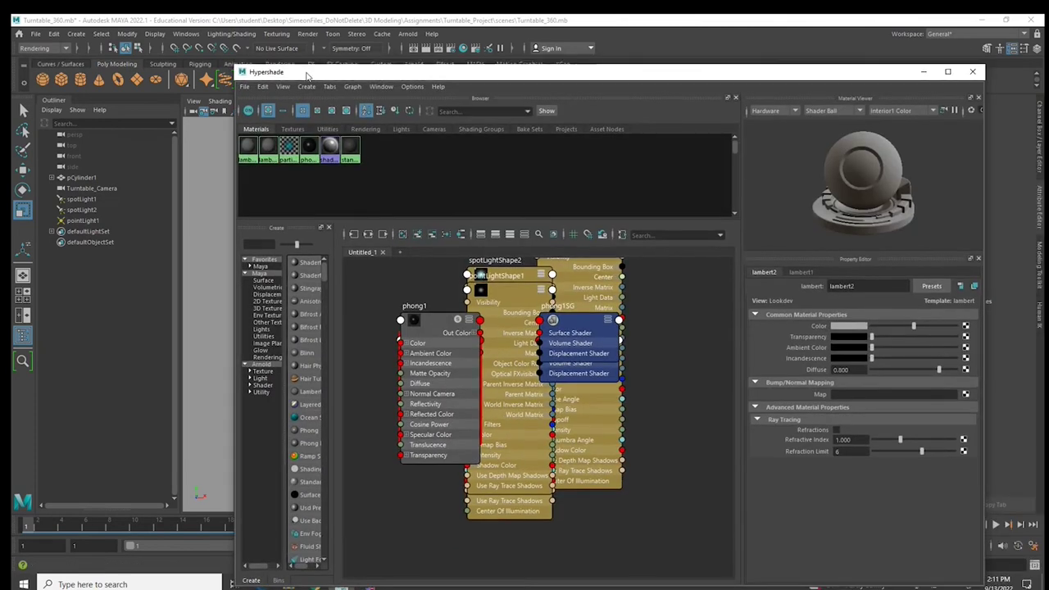
- Create three Blinn materials and set blinn1's Color to red
left_click(301, 354)
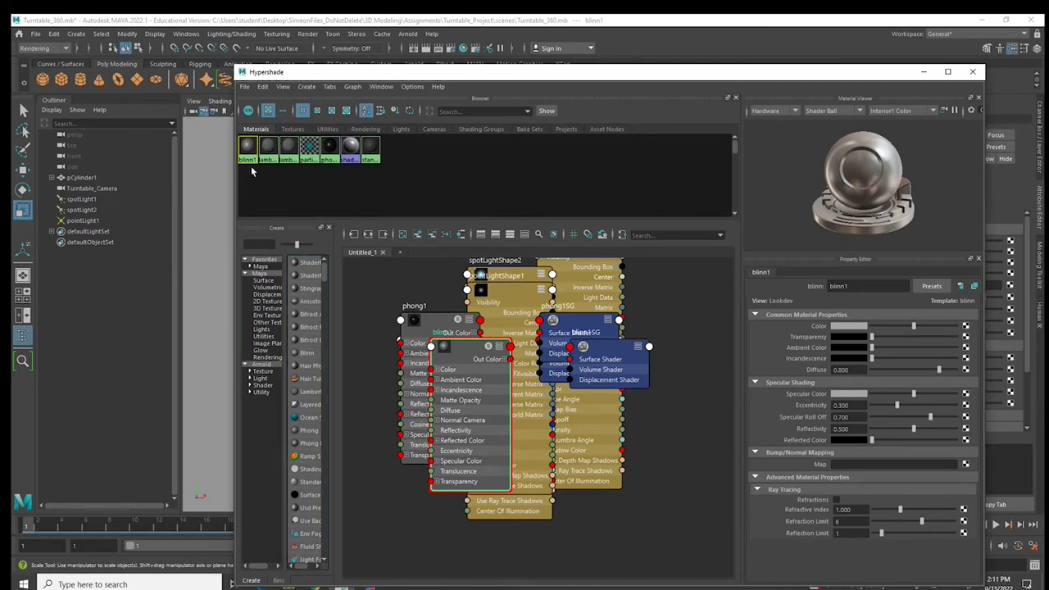
key("ctrl+d")
key("ctrl+d")
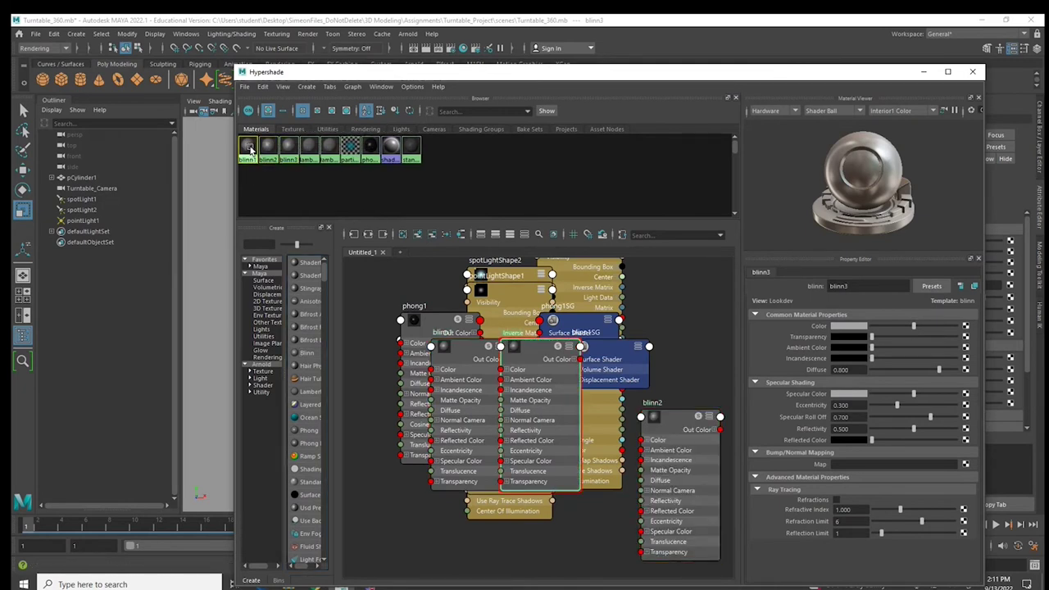
left_click(250, 147)
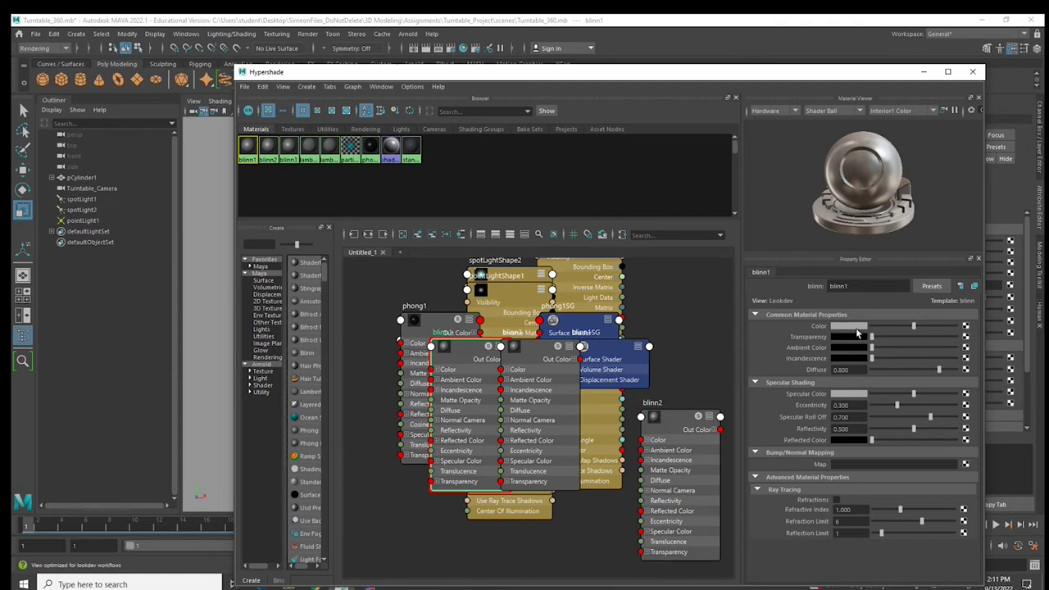
left_click(849, 326)
left_click(809, 303)
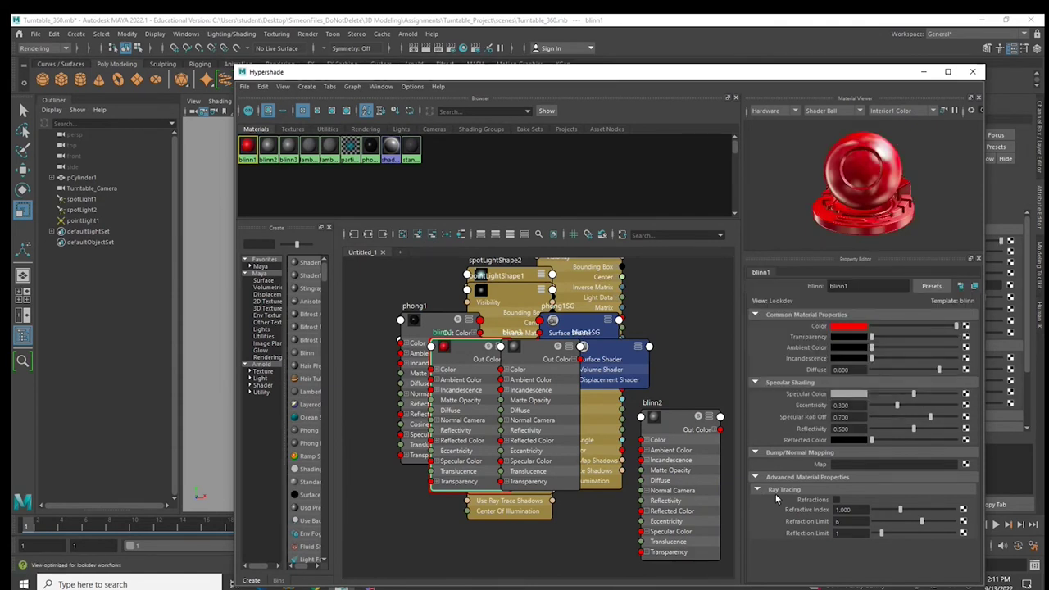
- Set blinn2's Color to cyan with saturation lowered to about 0.49
left_click(268, 147)
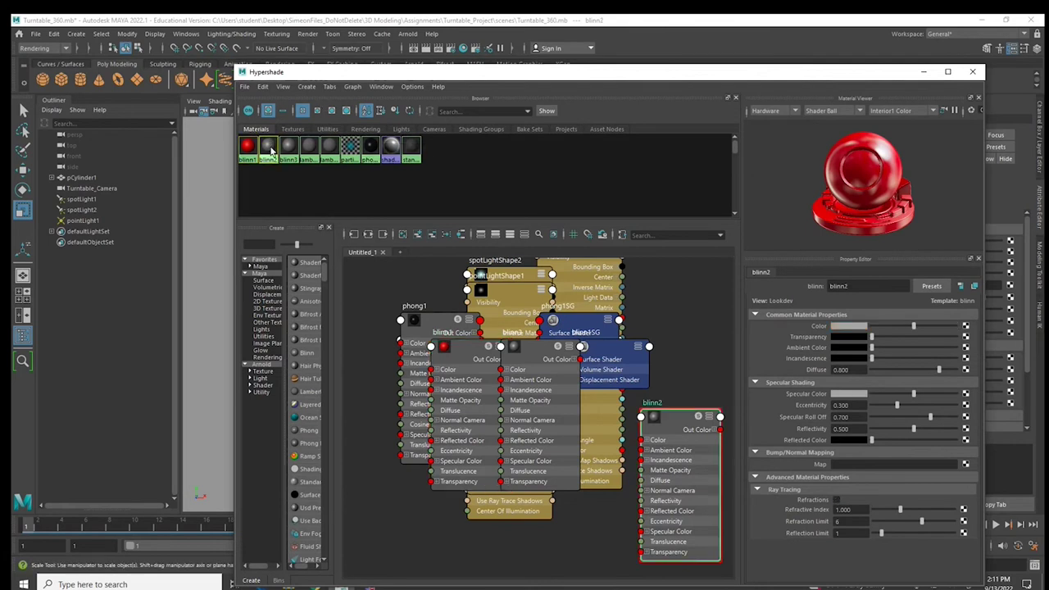
left_click(850, 327)
left_click(848, 298)
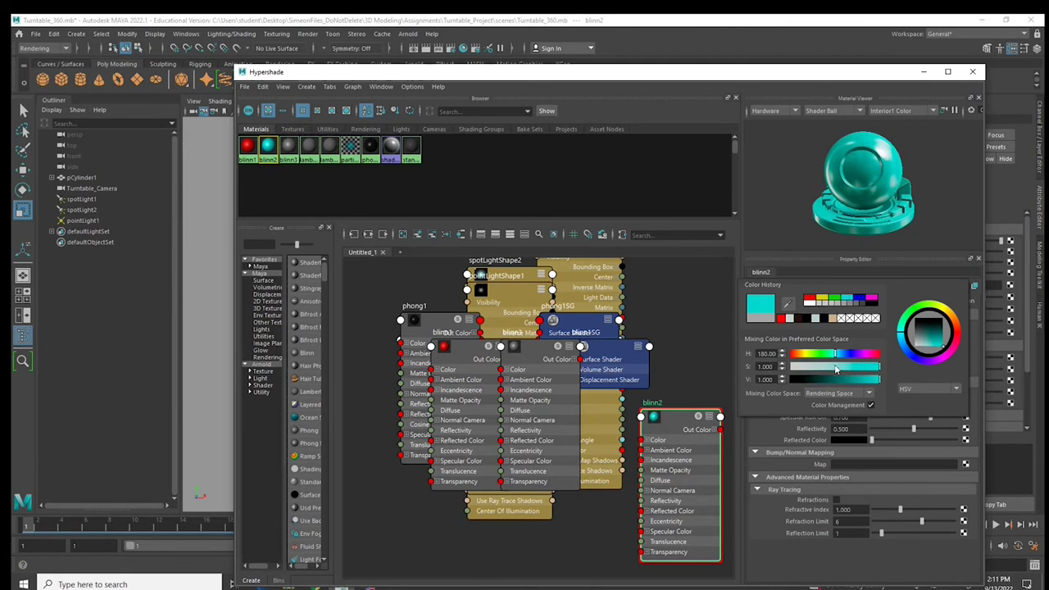
left_click(835, 367)
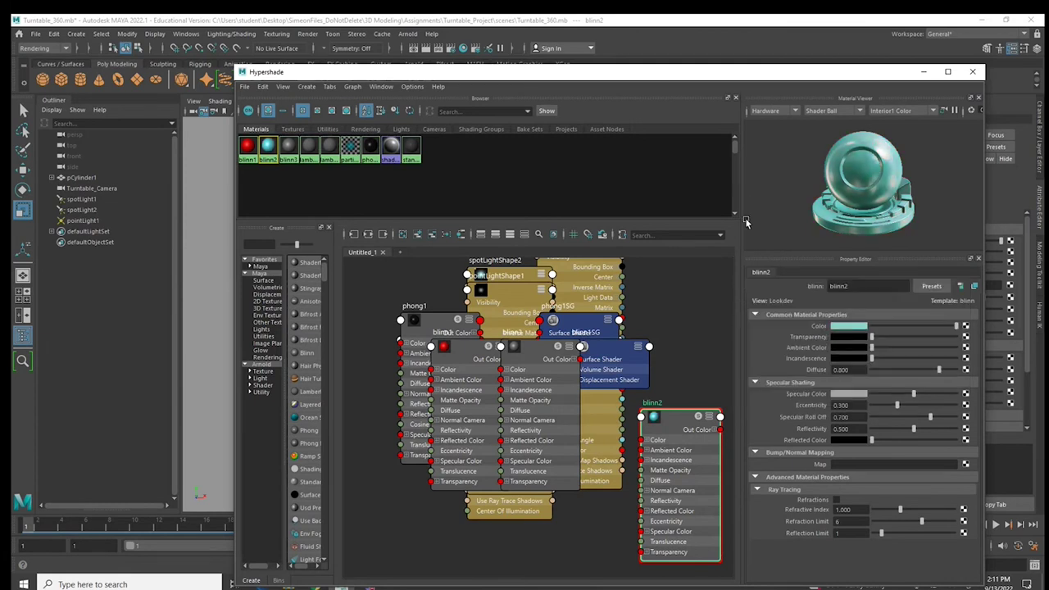
- Give blinn2 a Fractal bump map at depth 0.226, then minimize the Hypershade
left_click(965, 465)
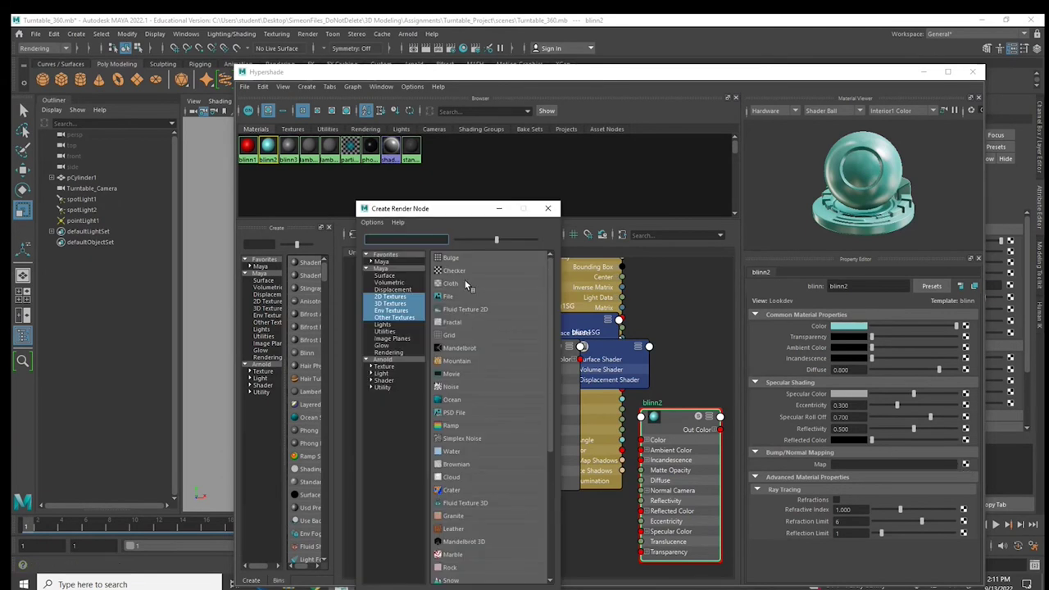
left_click(458, 321)
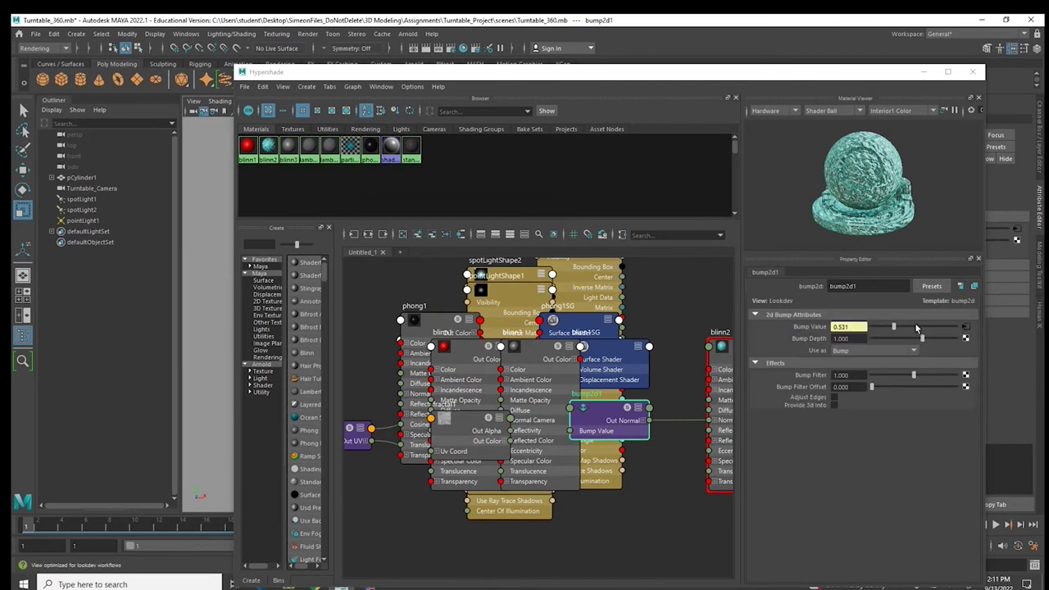
left_click_drag(921, 339, 916, 340)
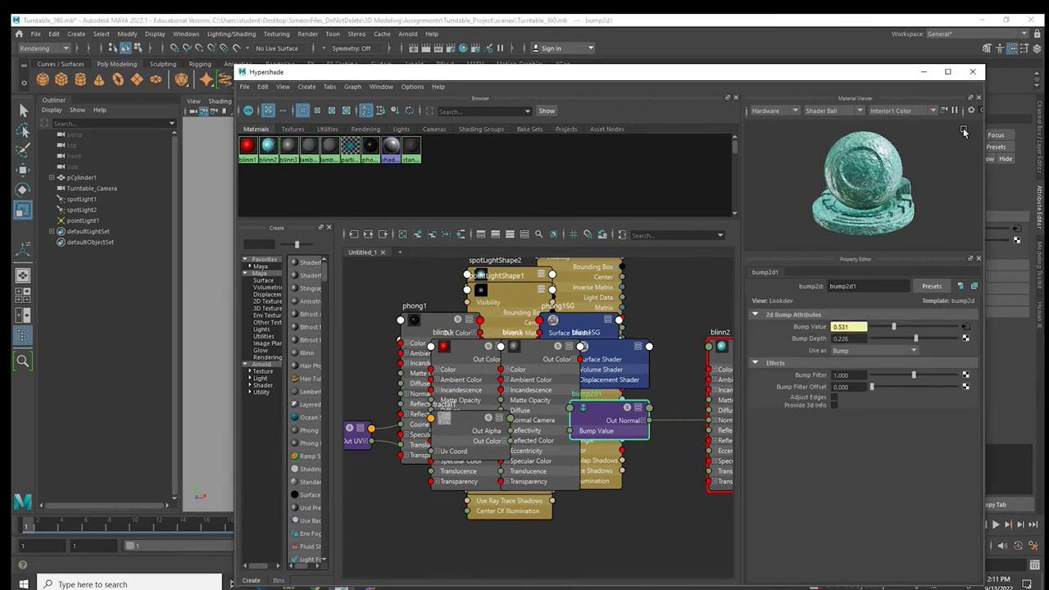
left_click_drag(900, 77, 785, 77)
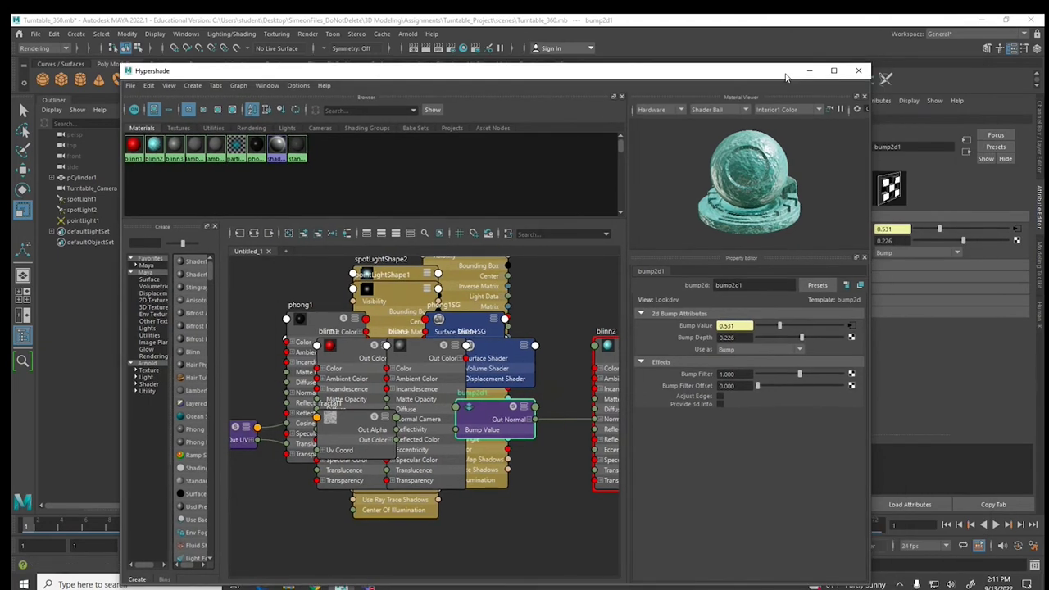
left_click(808, 71)
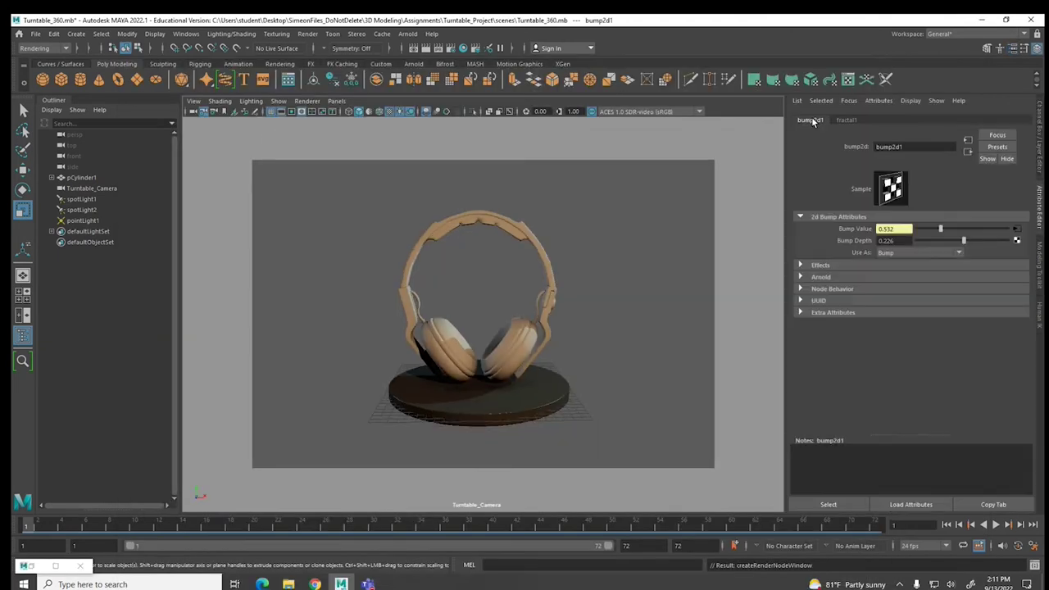
- Set fractal1's place2dTexture1 Repeat UV to 6 and 6
left_click(849, 121)
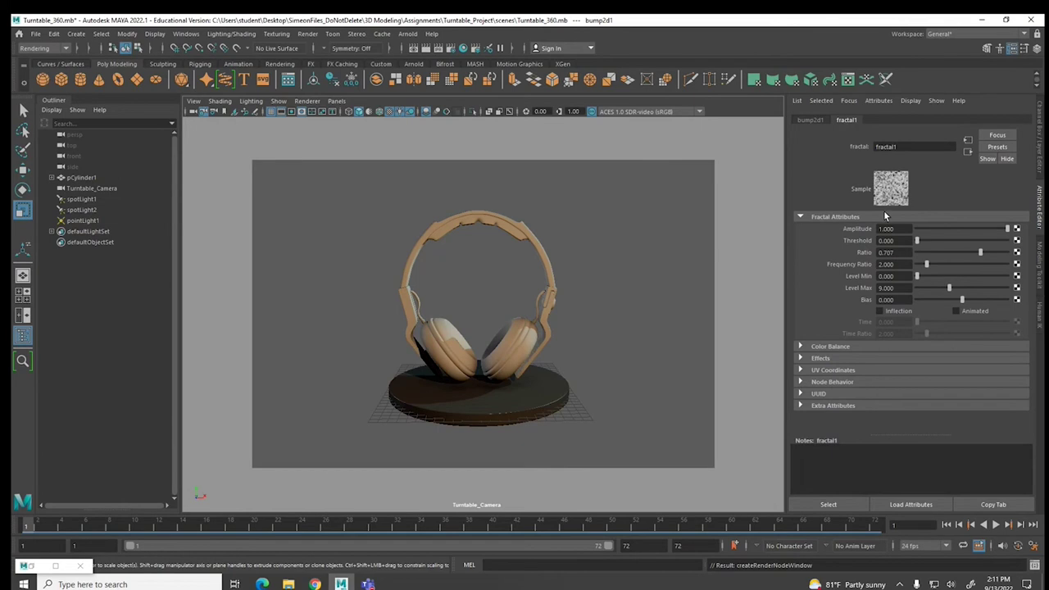
left_click(968, 140)
left_click(892, 311)
type("6")
key("Tab")
type("6")
- Select headband, slider and hinge pieces, then pick-walk up to group1
left_click(410, 256)
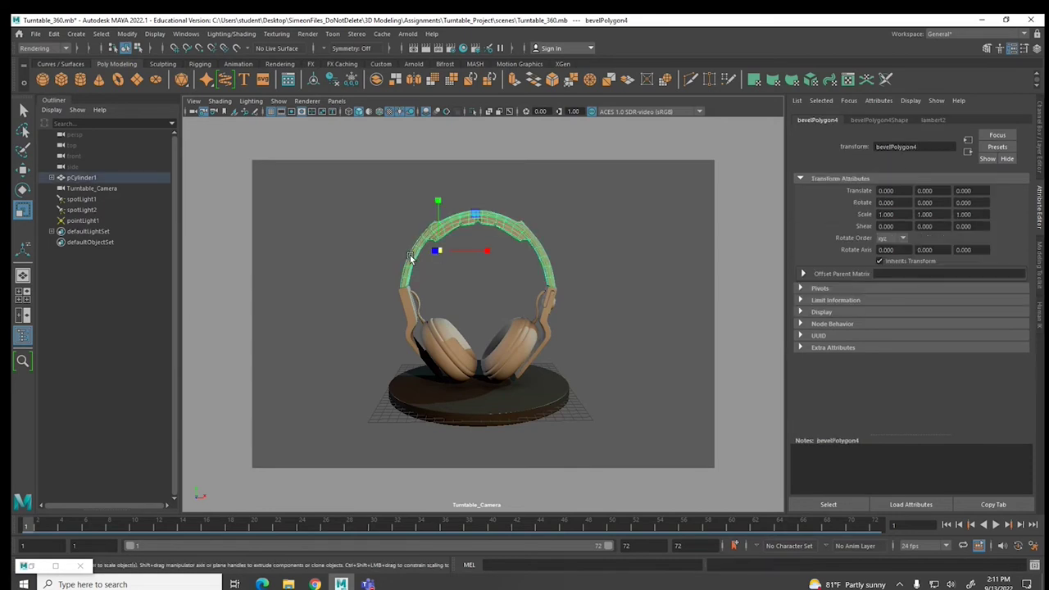
left_click(407, 300)
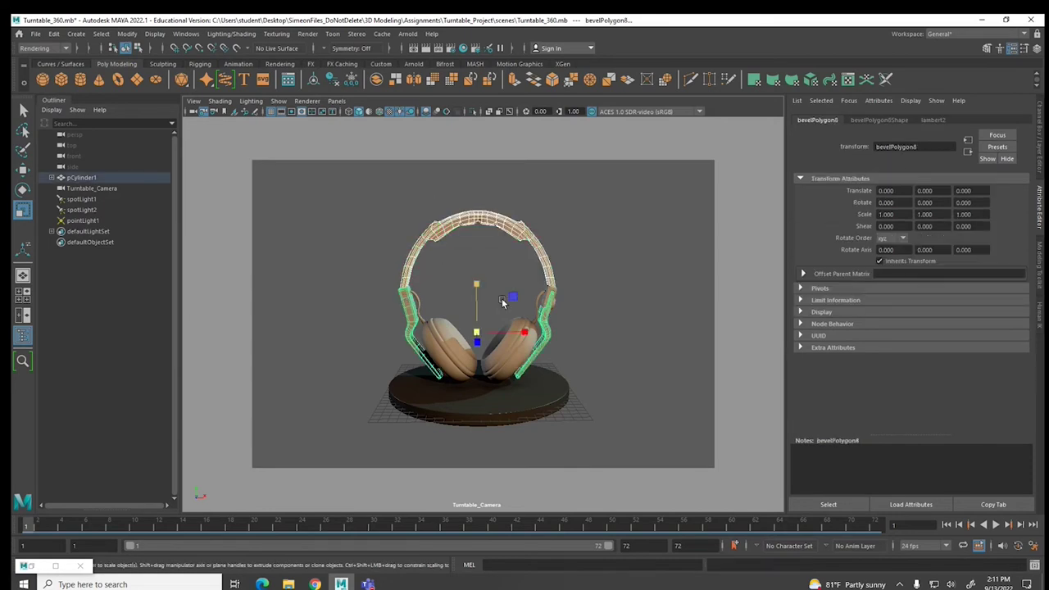
left_click(544, 296)
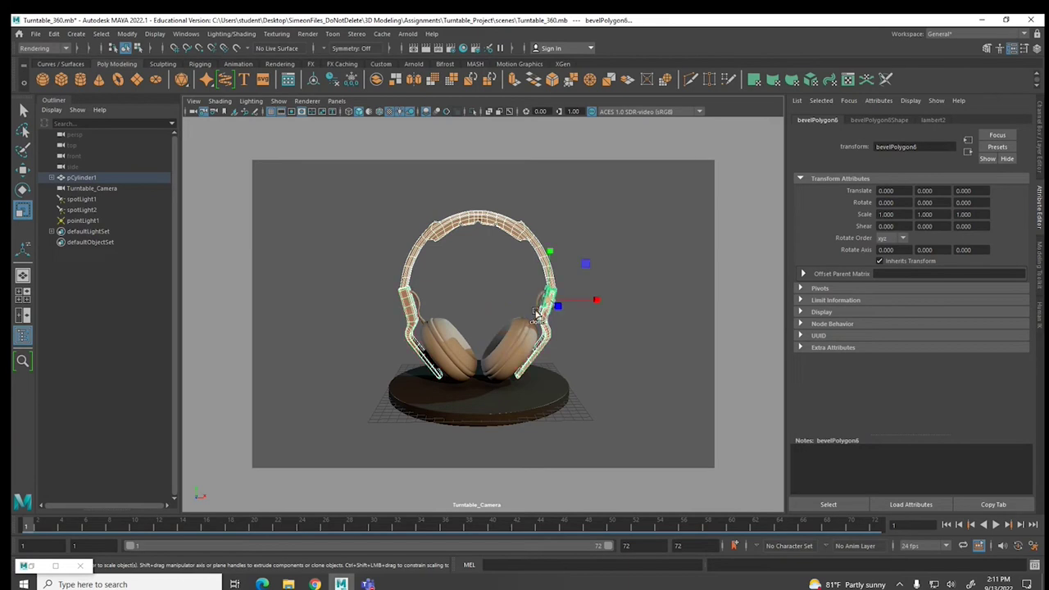
key("Up")
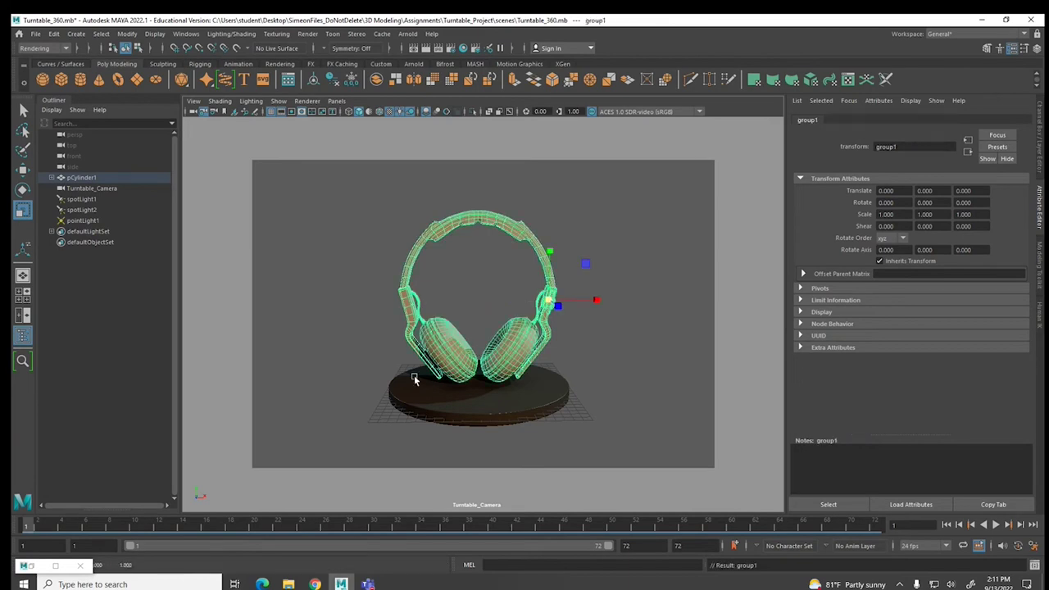
- Graph blinn2's network and set its bump2d1 Bump Depth to 0.15
left_click(34, 565)
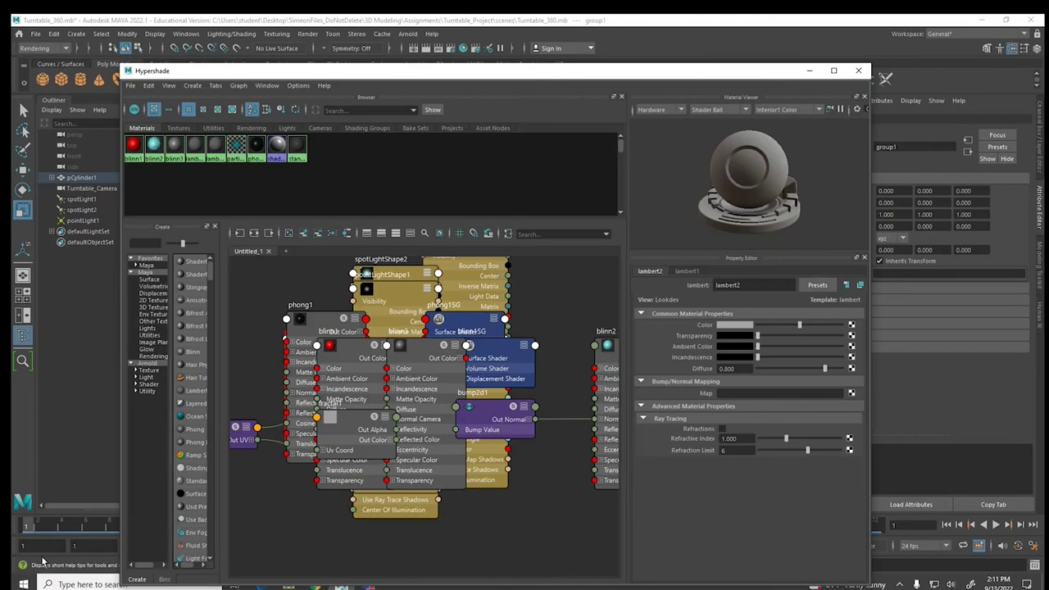
right_click_drag(156, 149, 157, 121)
left_click(153, 144)
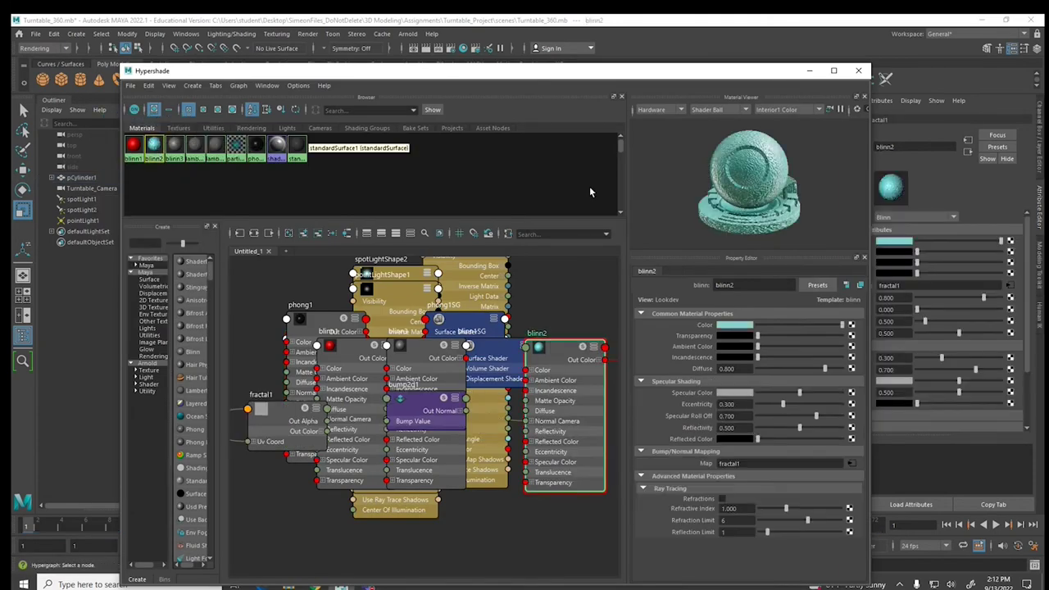
left_click(1010, 286)
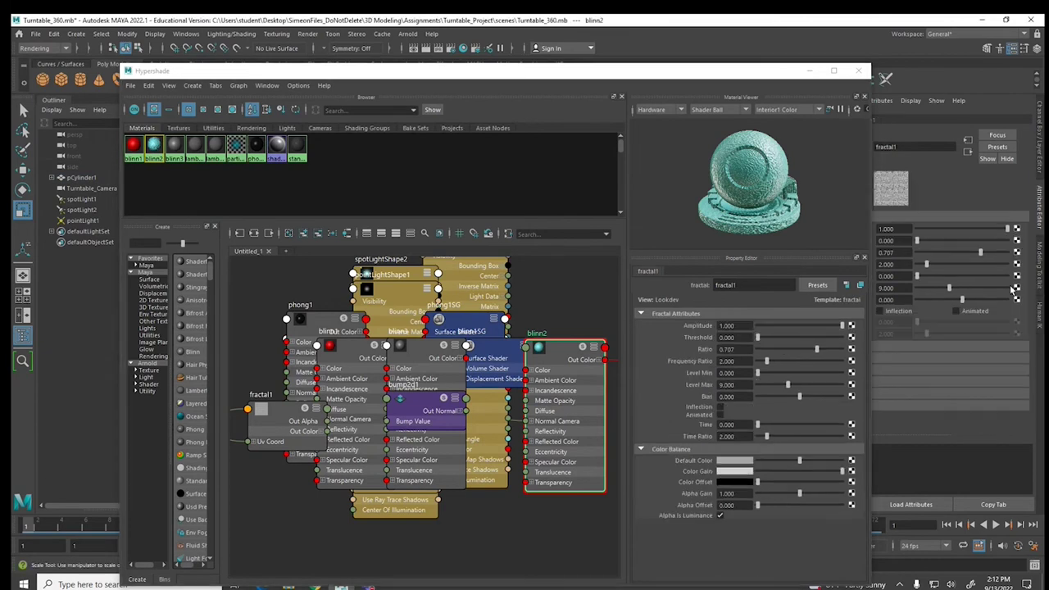
left_click_drag(746, 65, 679, 69)
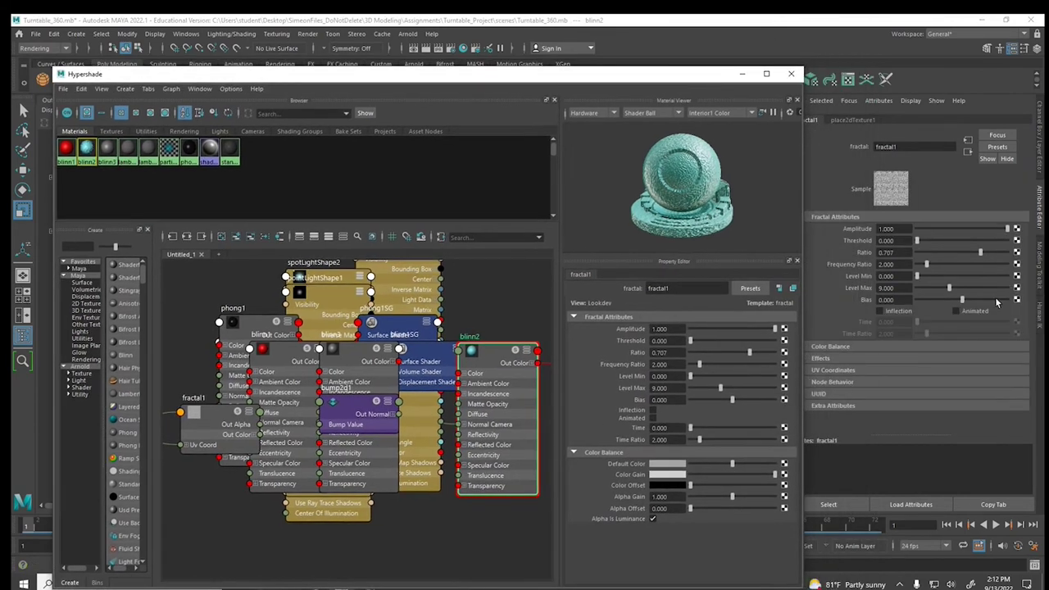
left_click(968, 153)
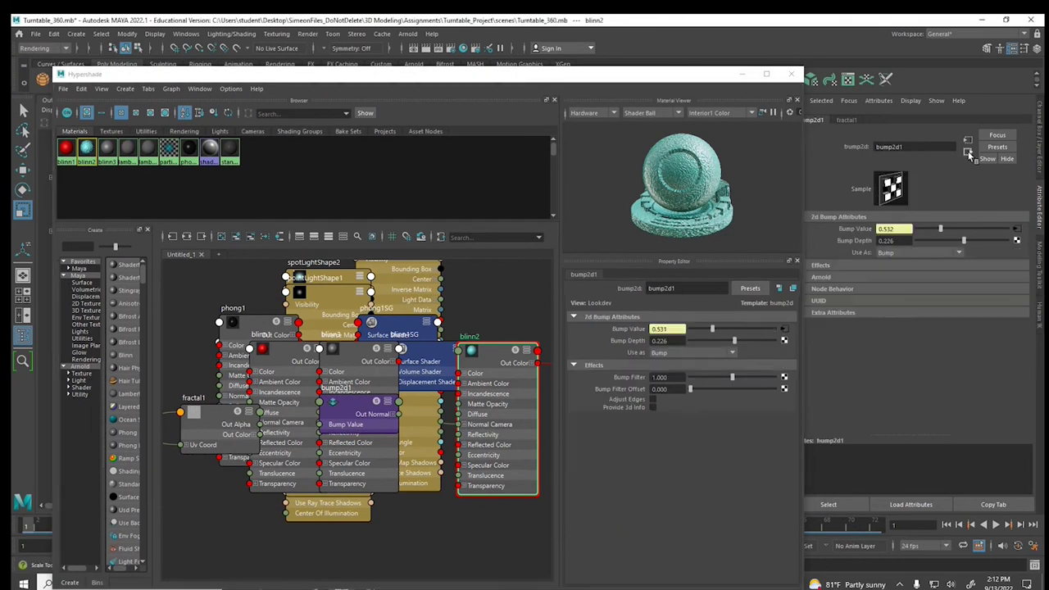
double_click(886, 240)
type("0.15")
key("Return")
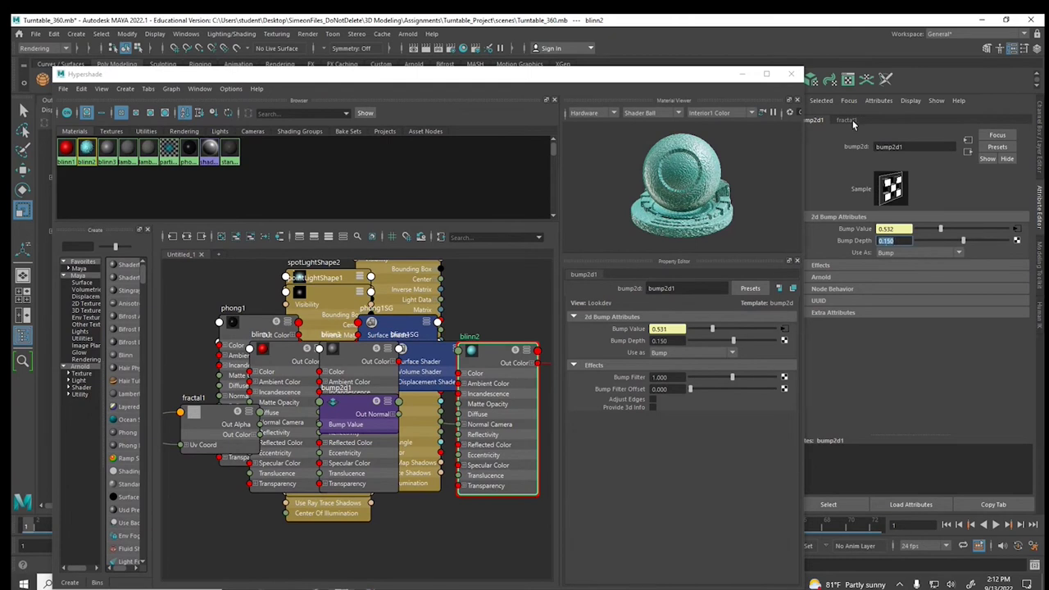
- Set fractal1's place2dTexture1 Repeat UV to 16 by 16
left_click(968, 153)
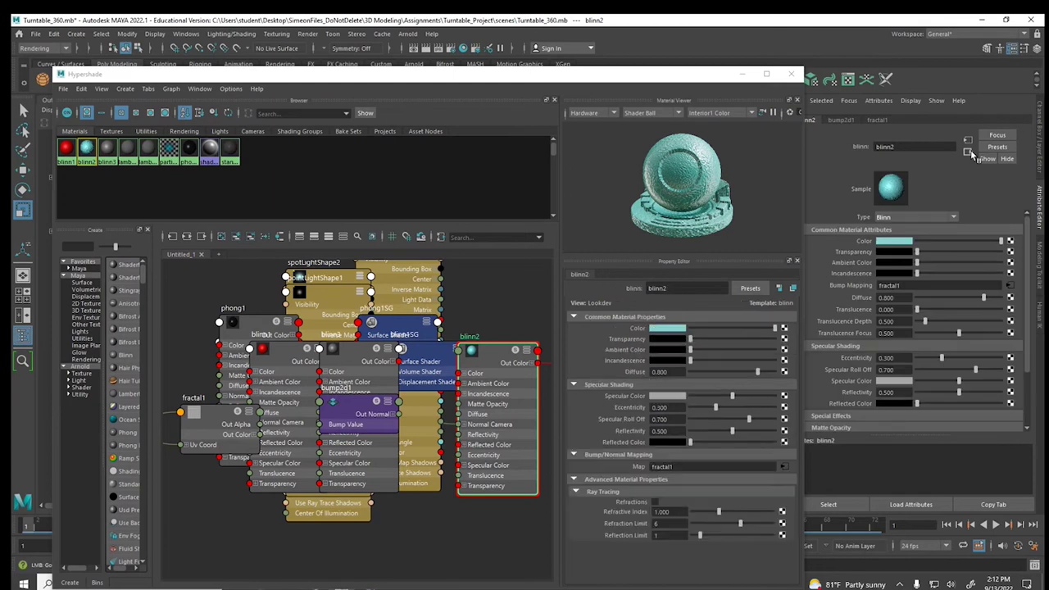
left_click(847, 122)
left_click(873, 121)
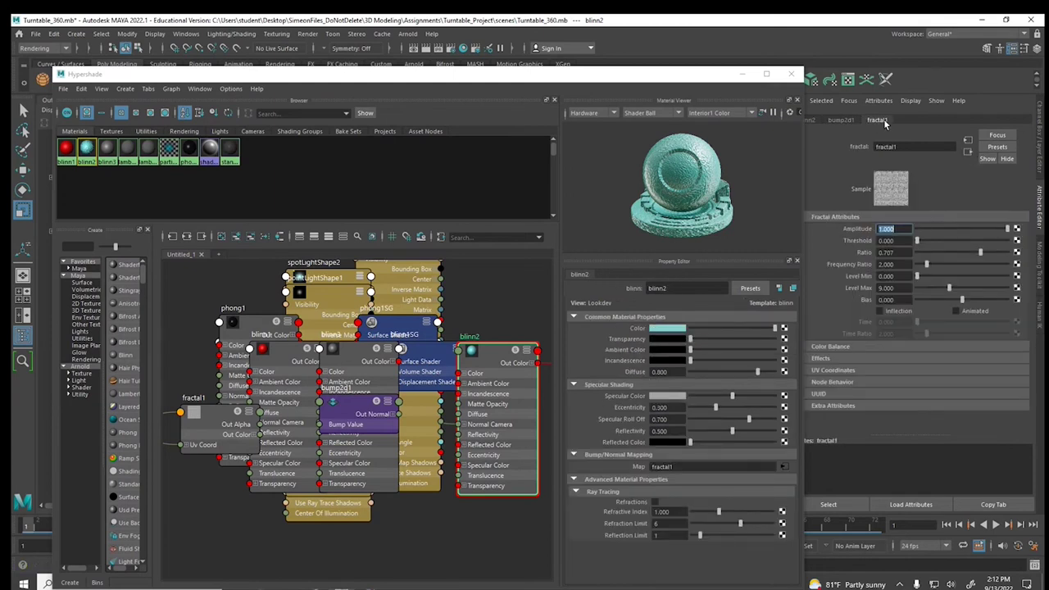
left_click(968, 141)
left_click(881, 311)
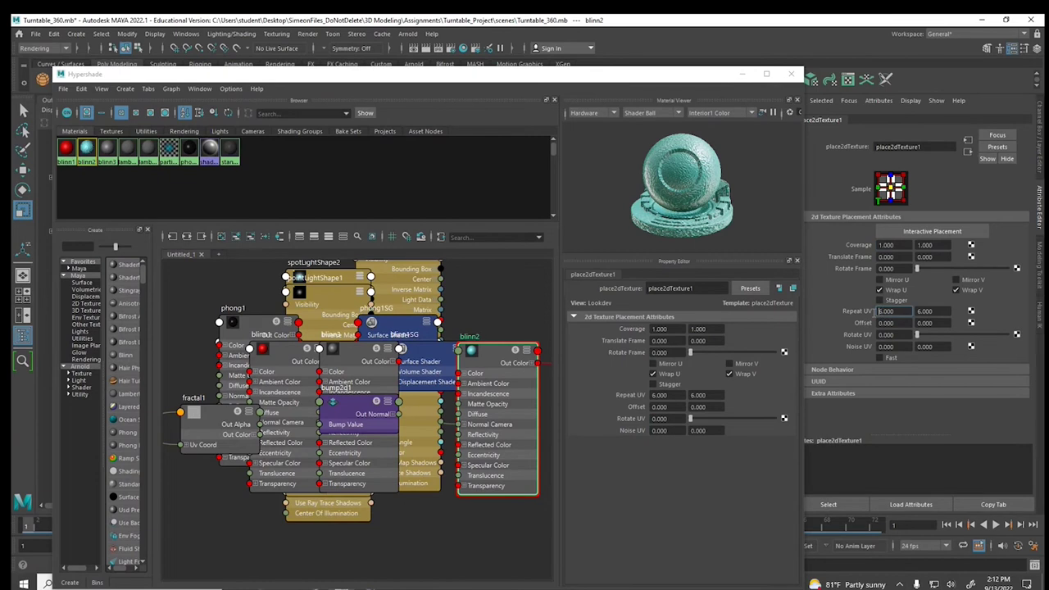
type("1")
left_click(919, 311)
type("1")
key("Return")
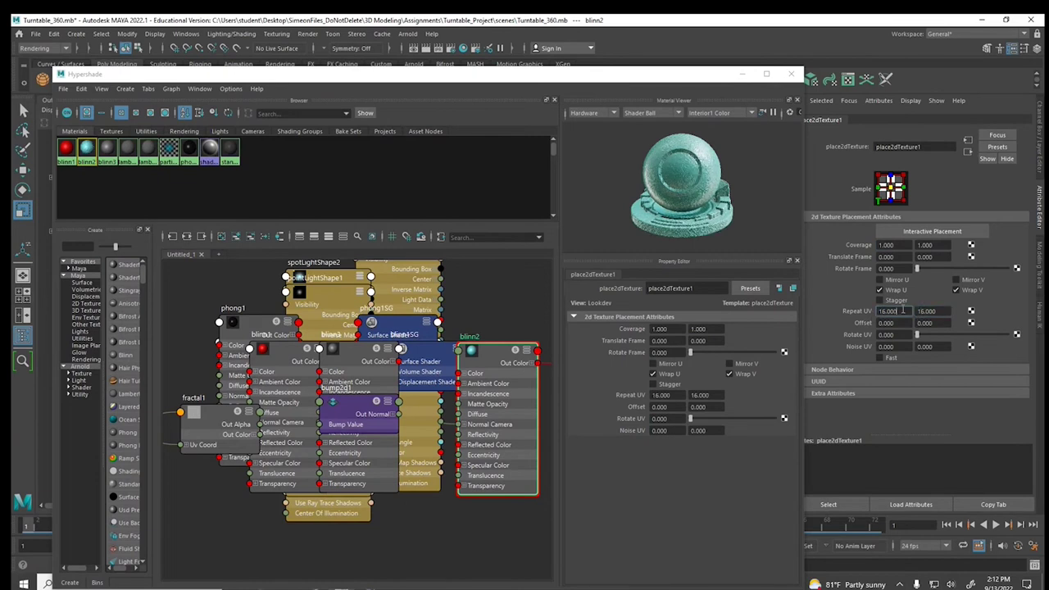
left_click(65, 149)
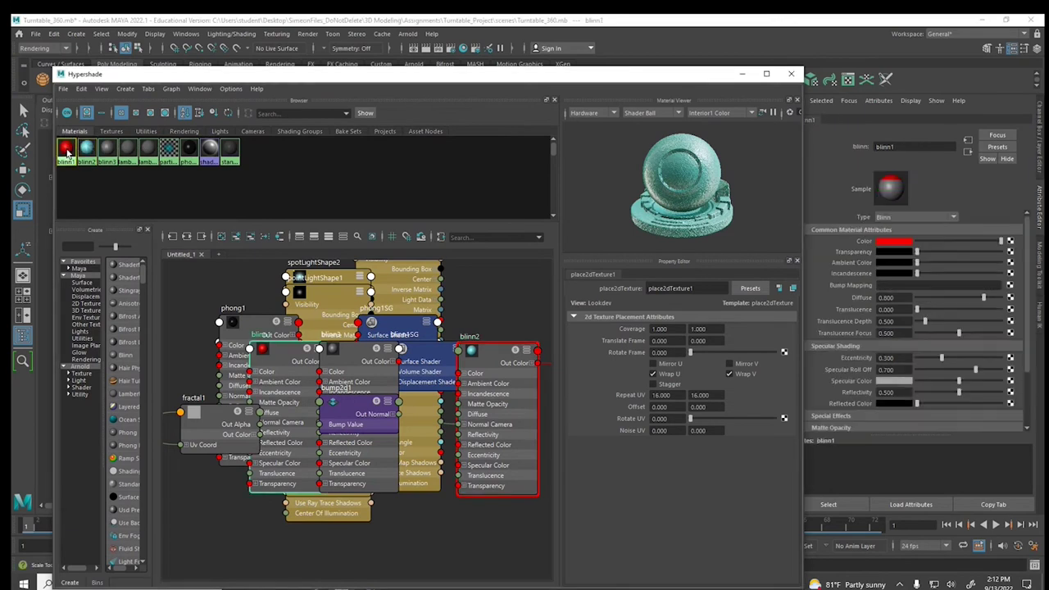
- Add a Leather bump map to blinn1 with Bump Depth 0.2
left_click(1008, 286)
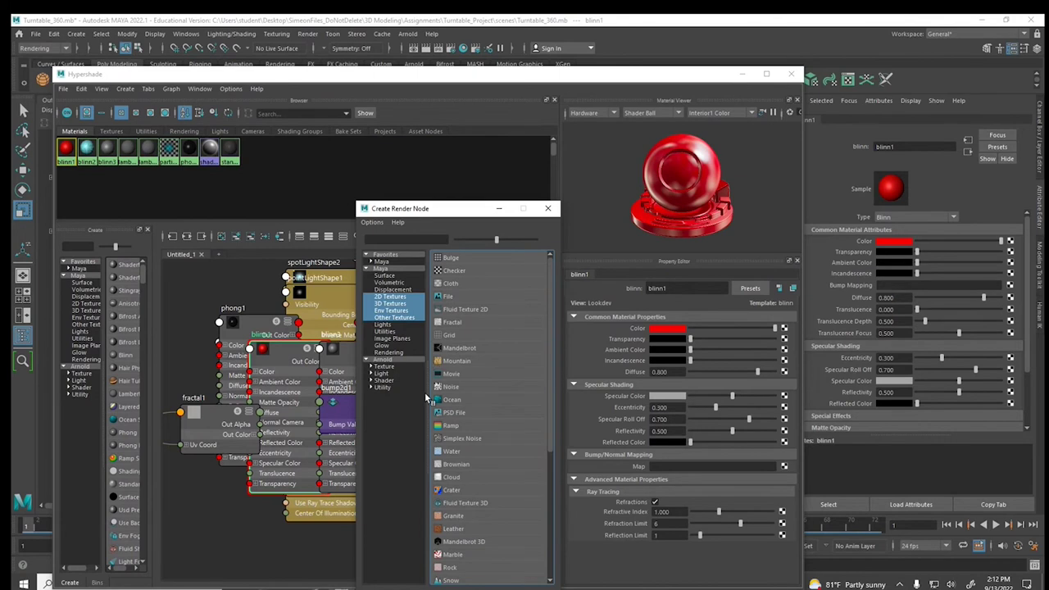
left_click(453, 528)
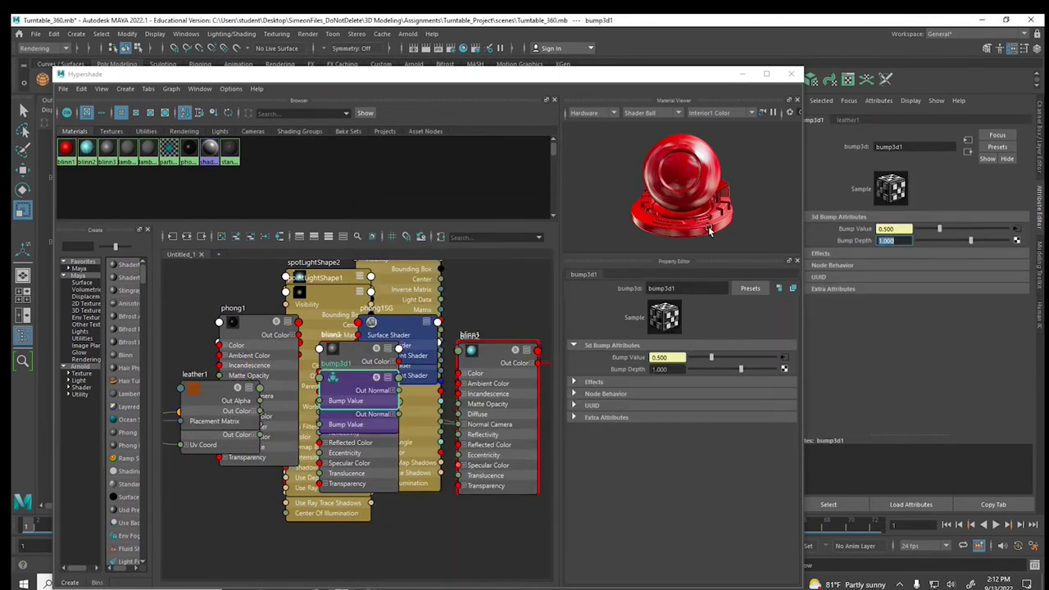
left_click_drag(974, 243, 964, 246)
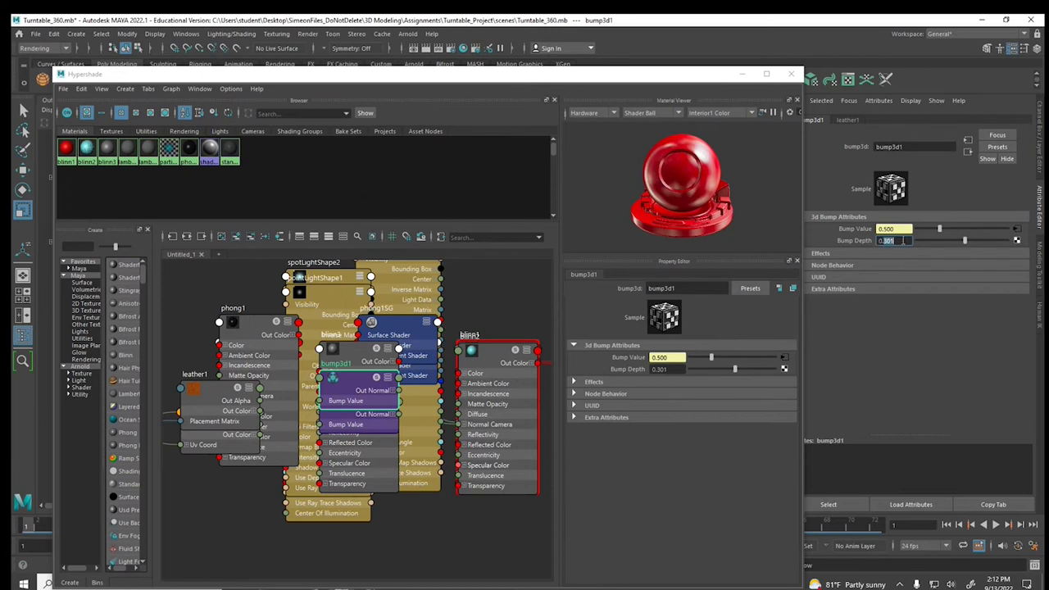
left_click(849, 120)
left_click(967, 140)
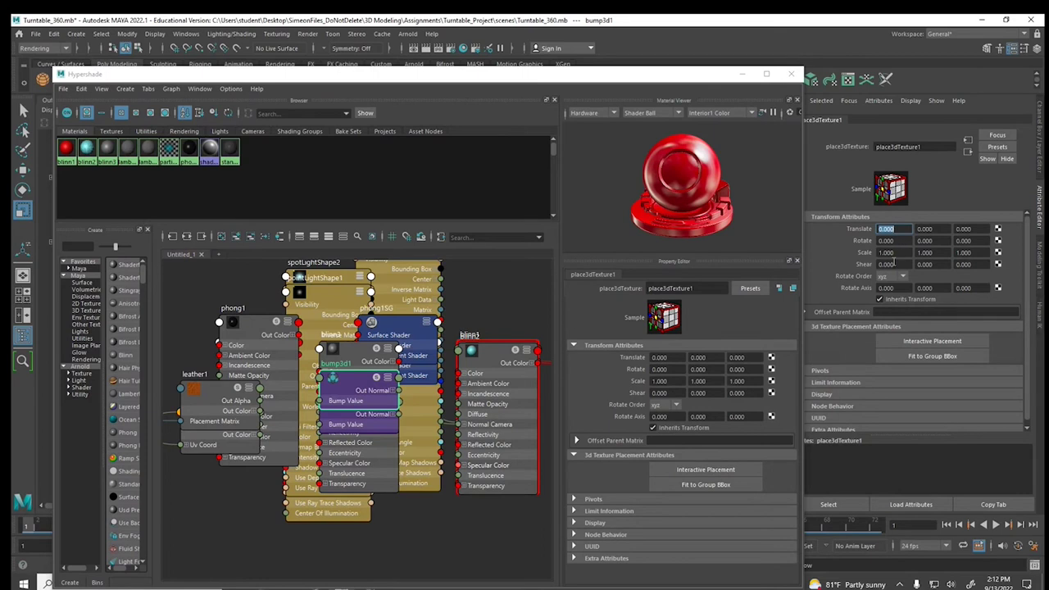
- Lighten blinn3's Color to near white and expand its Raytrace Options
left_click(101, 148)
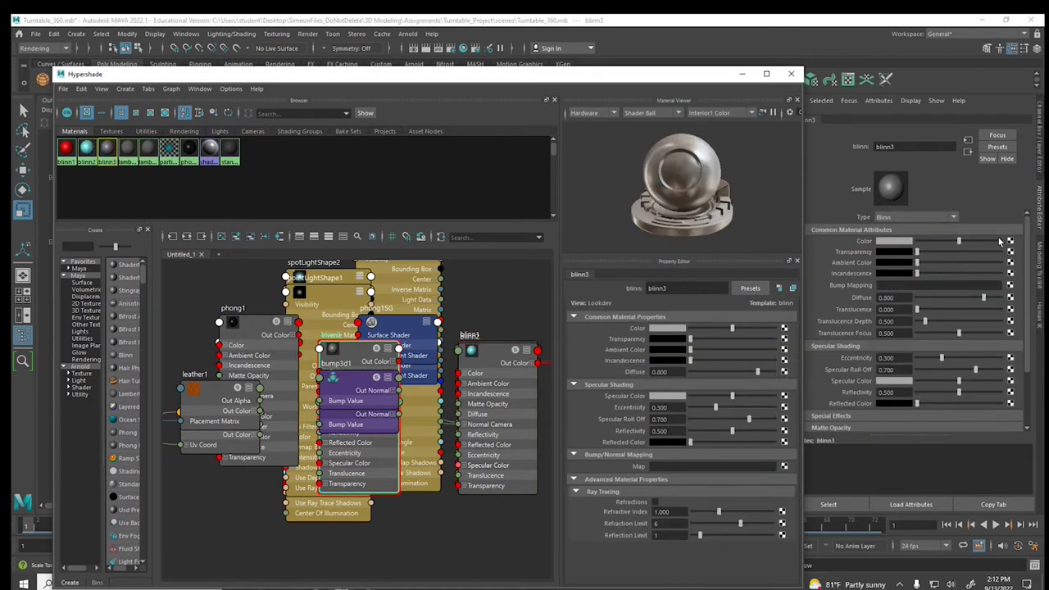
left_click_drag(977, 242, 996, 243)
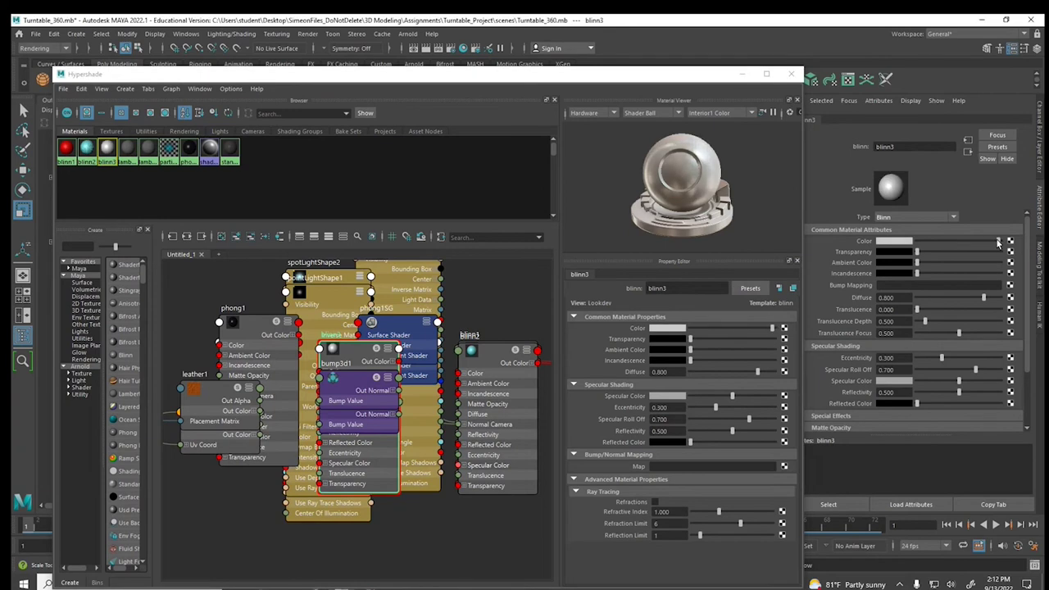
scroll(824, 398, "down", 3)
left_click(820, 366)
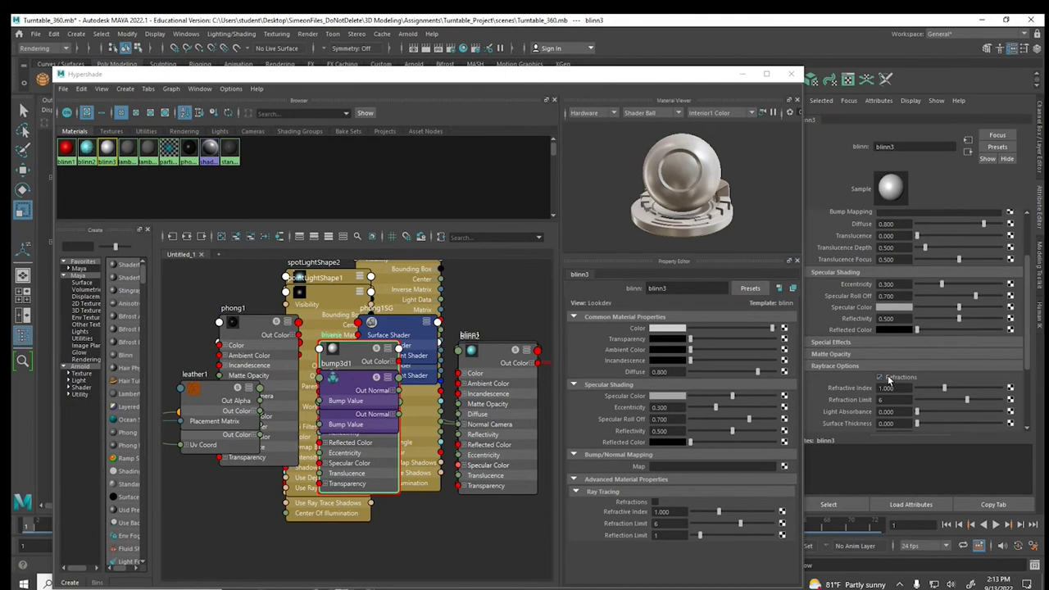
left_click(86, 148)
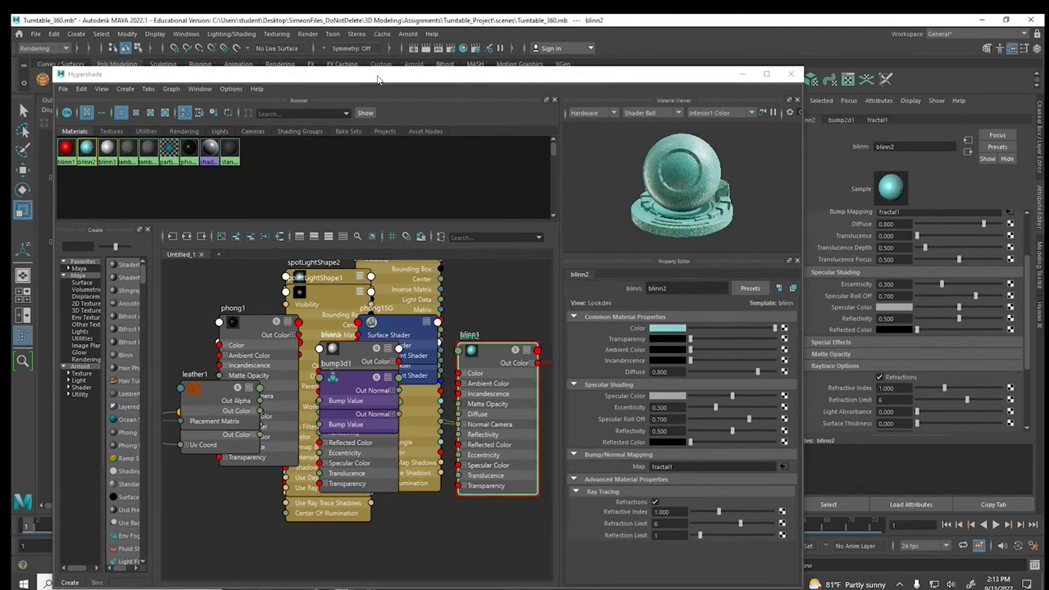
left_click_drag(381, 80, 466, 412)
- Assign red blinn1 to the earcups and light blinn3 to both hinge pieces
left_click(440, 331)
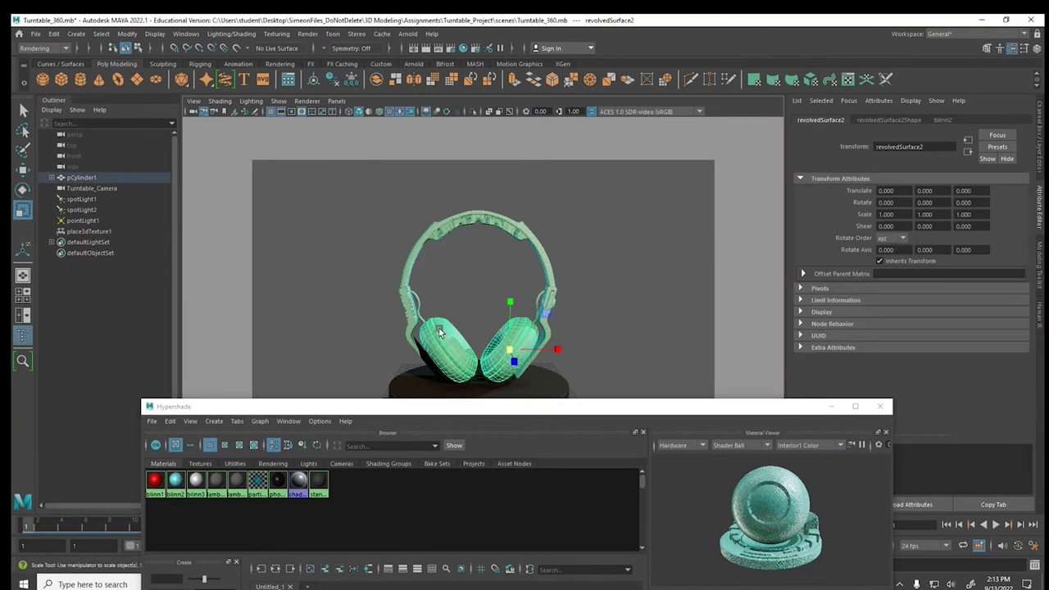
right_click_drag(155, 480, 181, 412)
left_click(417, 293)
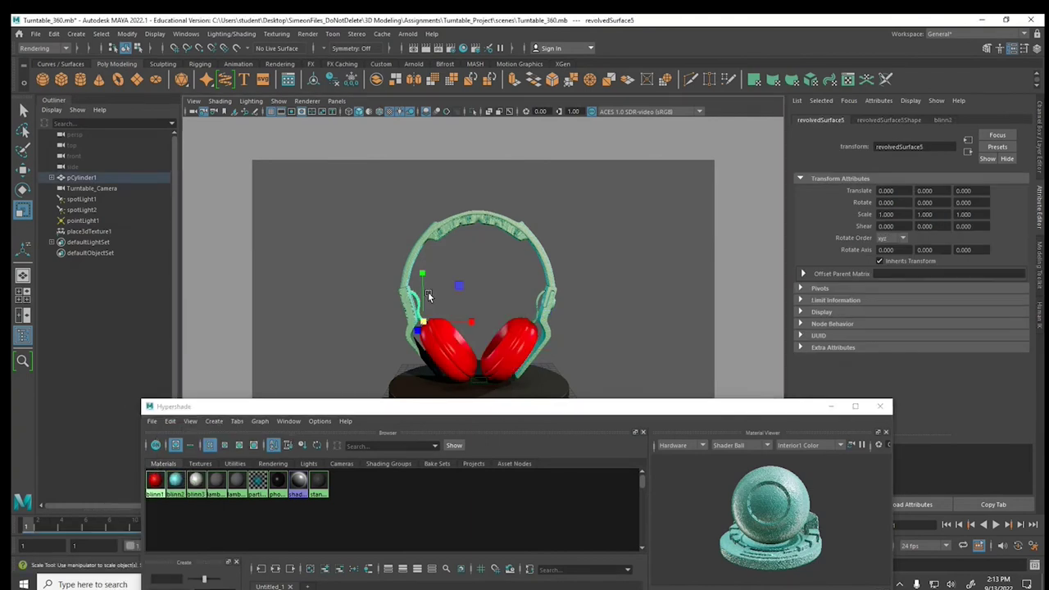
left_click(536, 302)
right_click_drag(197, 485, 197, 414)
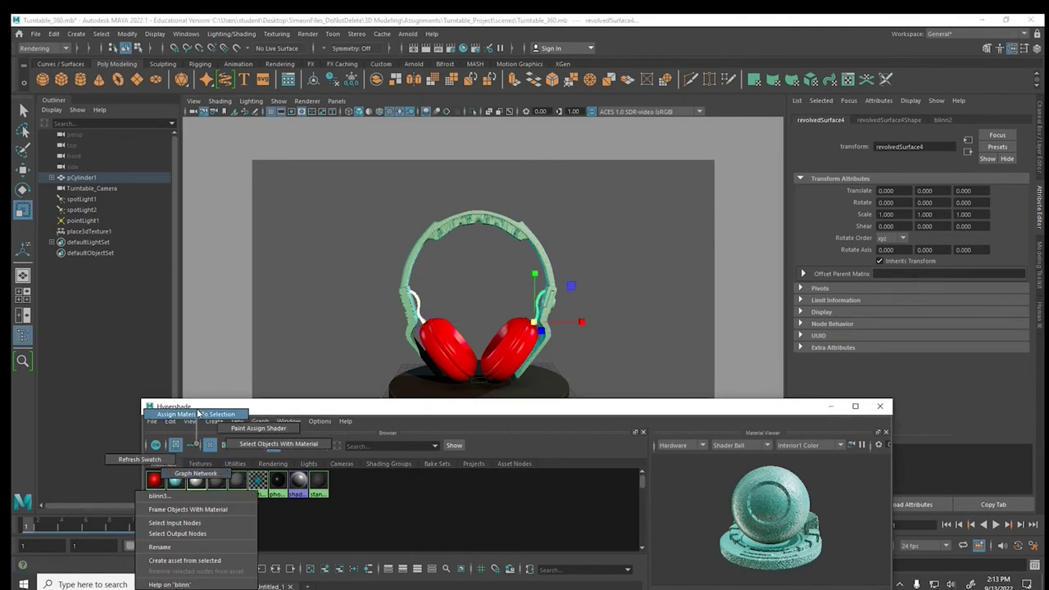
- Select the headphones' headband
left_click(465, 273)
left_click(458, 251)
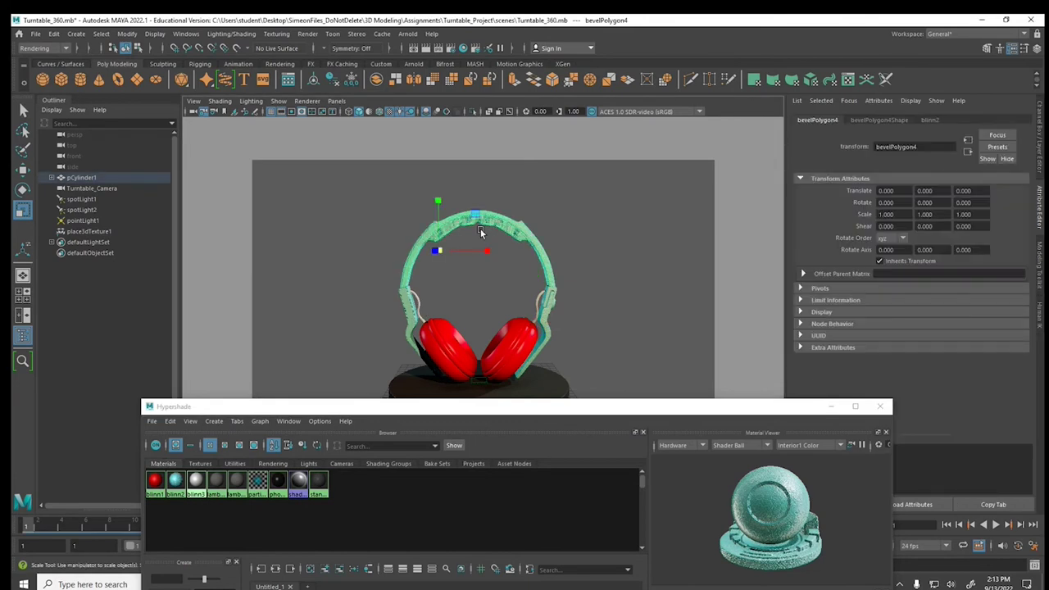
left_click(480, 211)
left_click(481, 215)
left_click(382, 243)
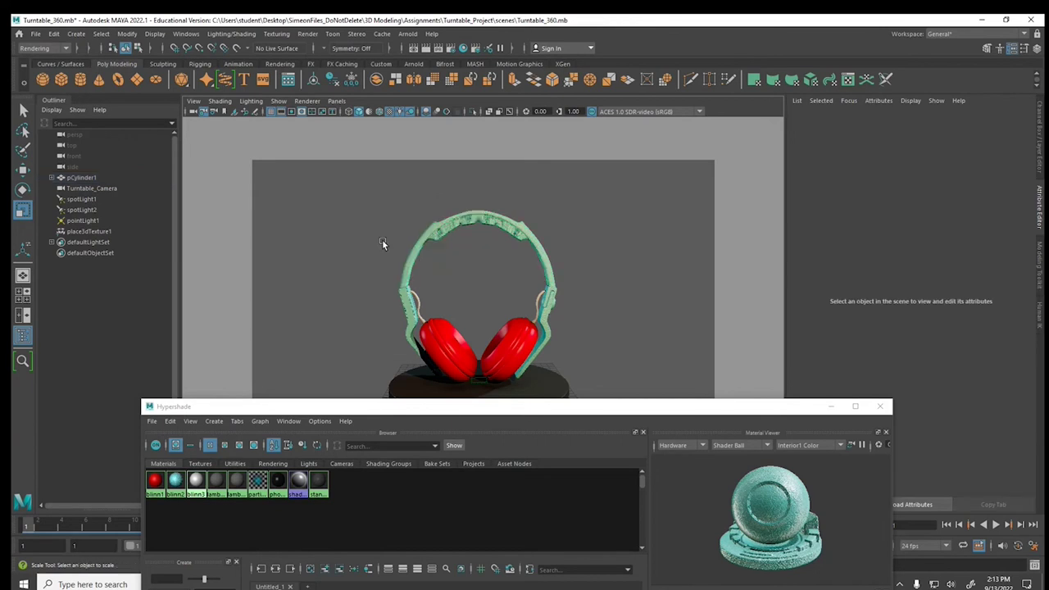
left_click(463, 215)
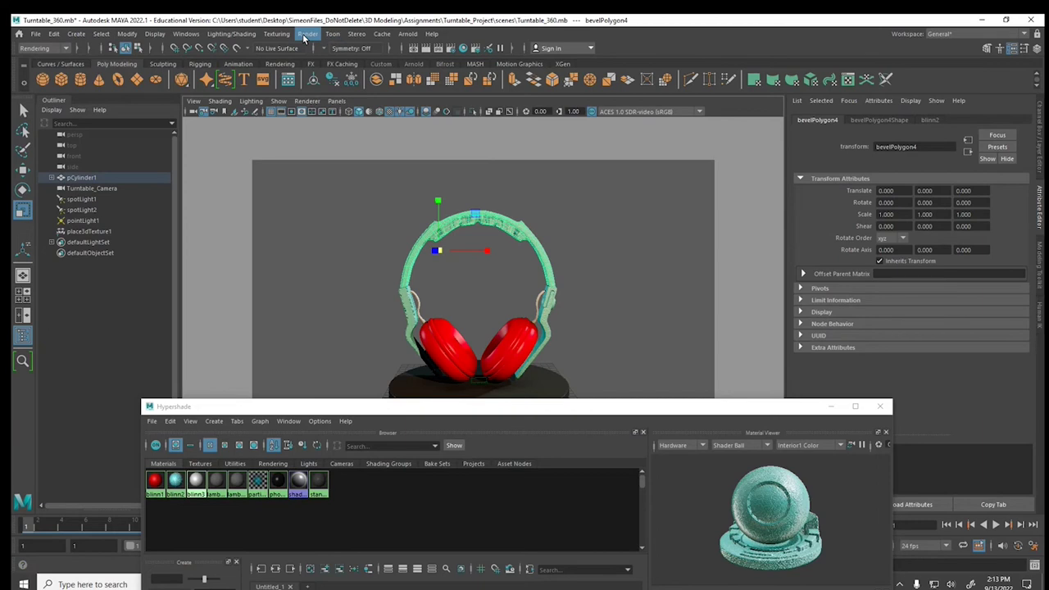
- Switch to the Modeling menu set, clear the selection, and minimize the Hypershade
left_click(41, 47)
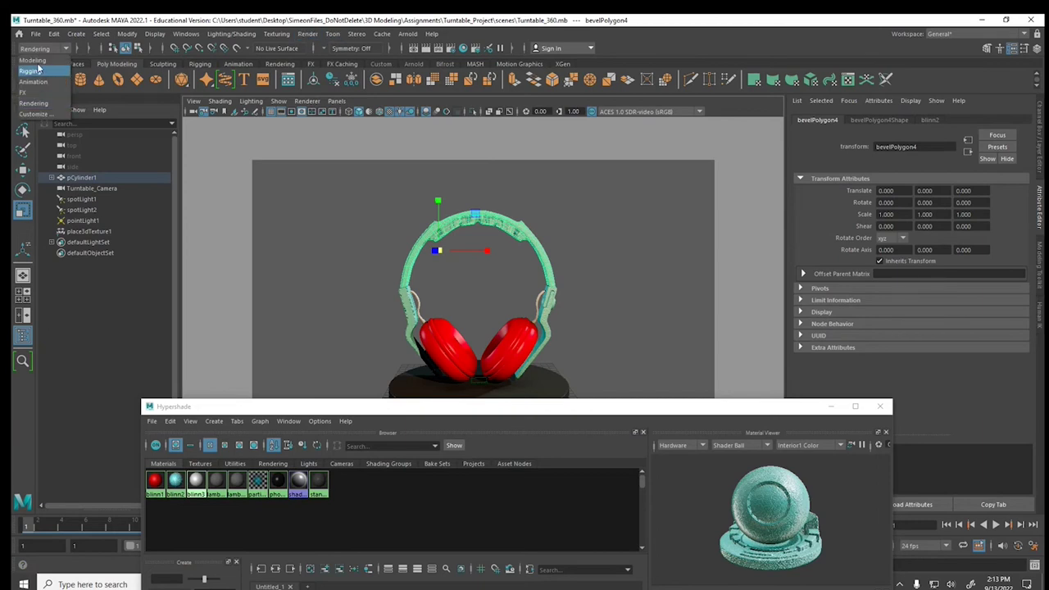
left_click(37, 61)
left_click(440, 35)
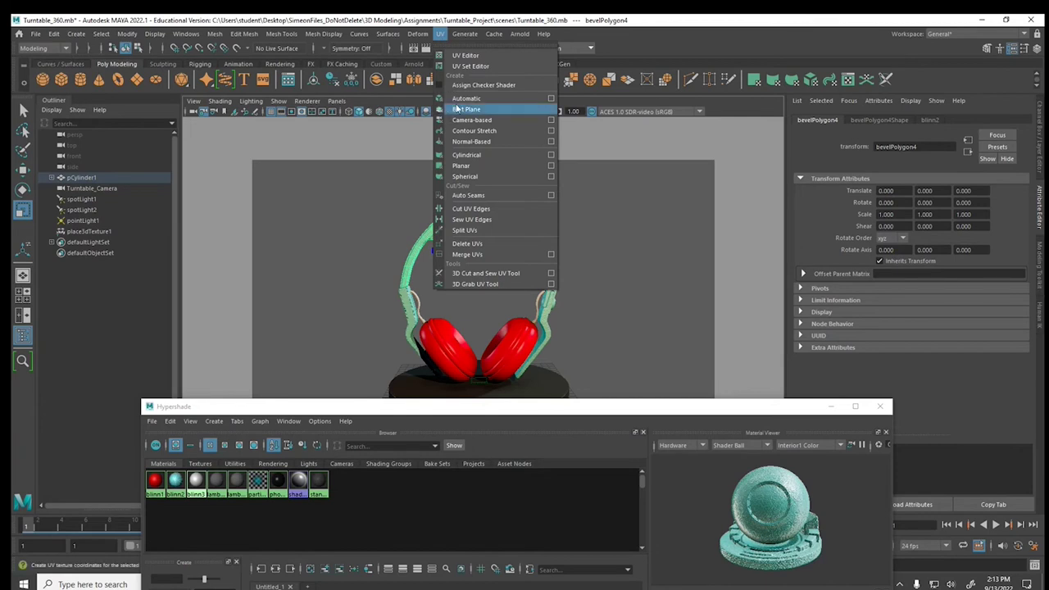
left_click(603, 262)
left_click(596, 262)
right_click_drag(534, 244, 580, 217)
left_click(580, 211)
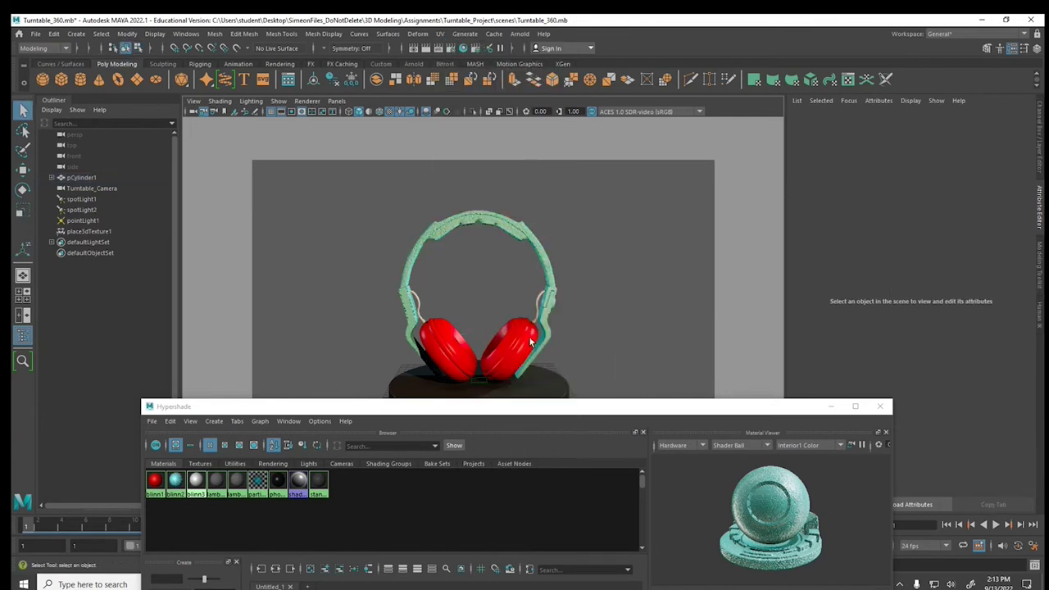
left_click(830, 406)
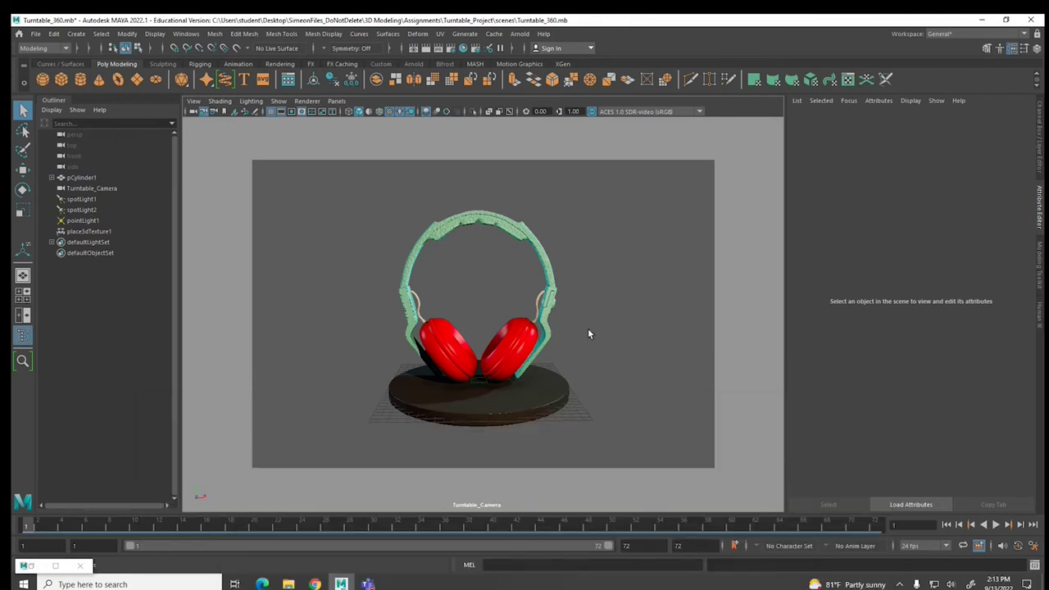
- Change the Render Settings file name prefix to Headphones_Shaded
left_click(451, 47)
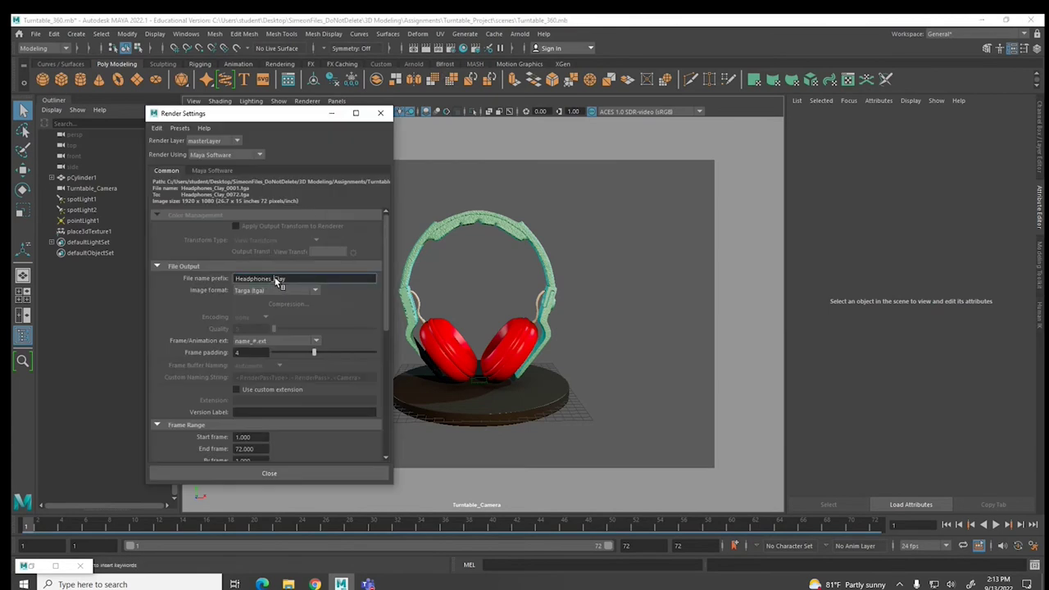
type("Te")
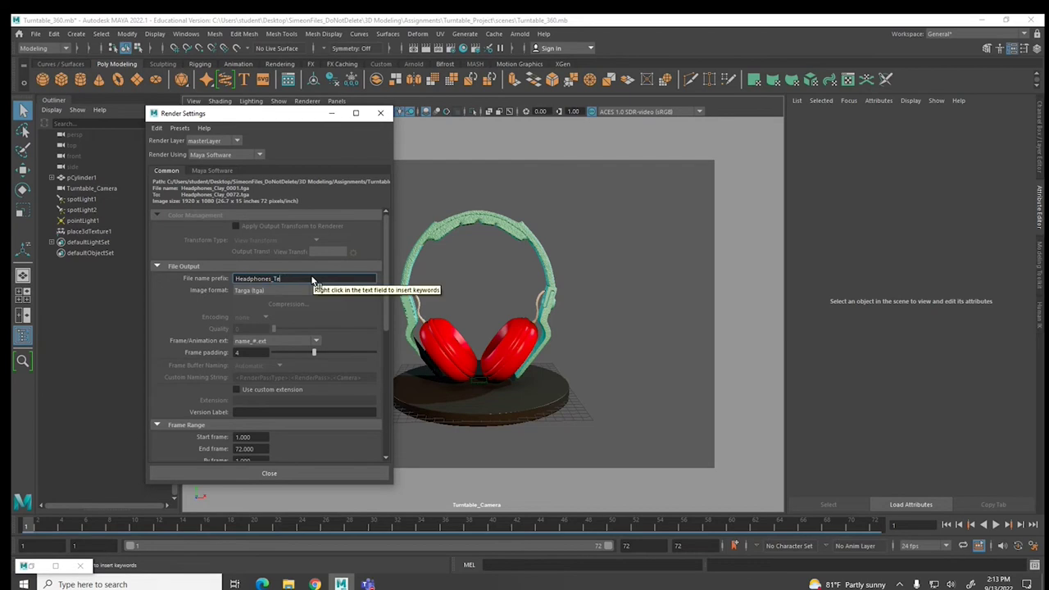
key("BackSpace")
key("BackSpace")
type("Shaded")
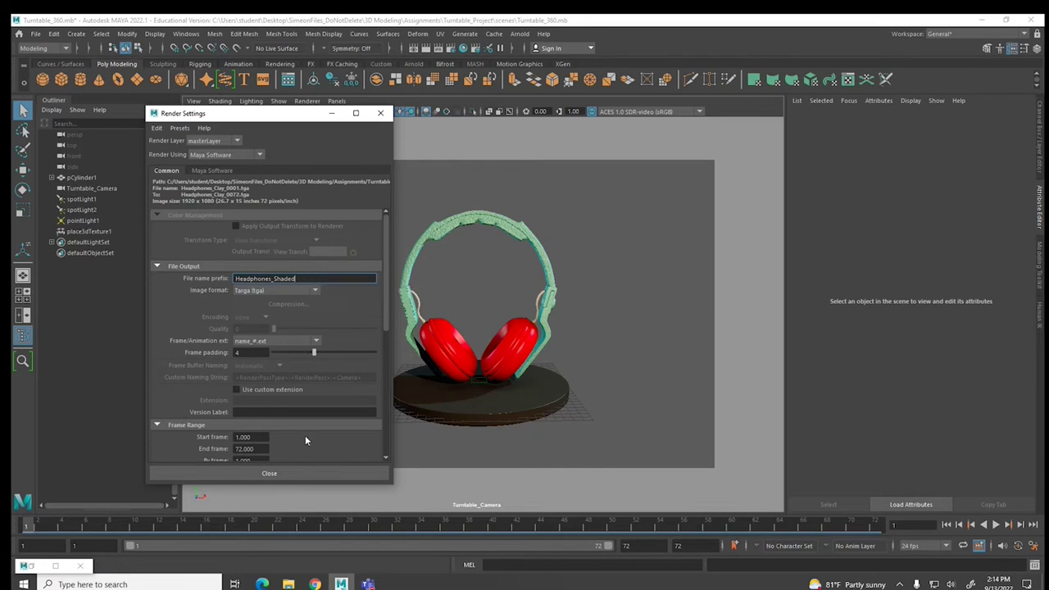
left_click(305, 473)
- Start a Batch Render from the Rendering menu set and open the scenes folder in File Explorer
left_click(44, 47)
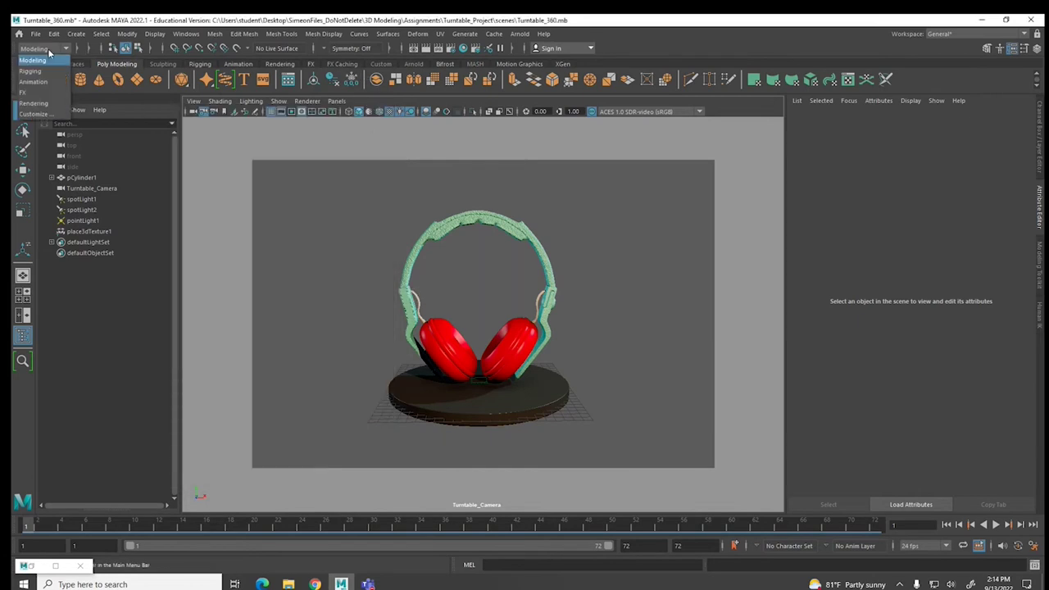
left_click(33, 103)
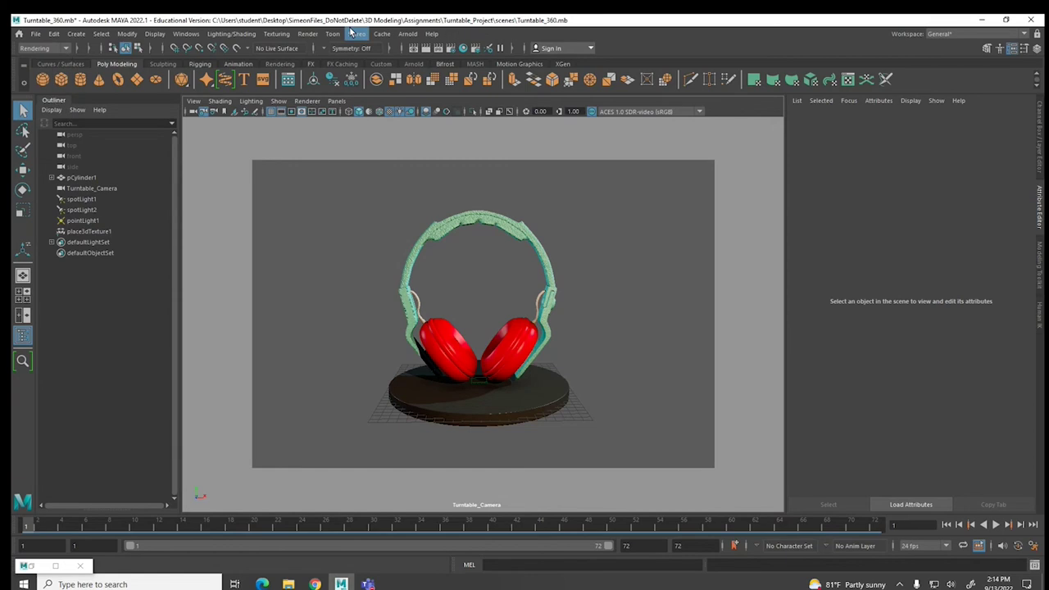
left_click(307, 33)
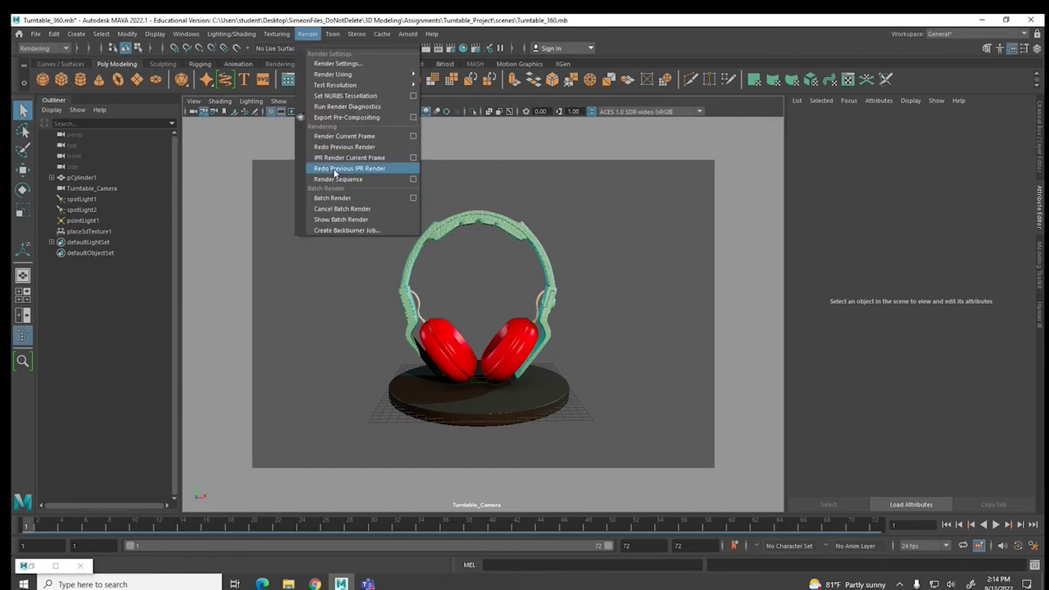
left_click(333, 197)
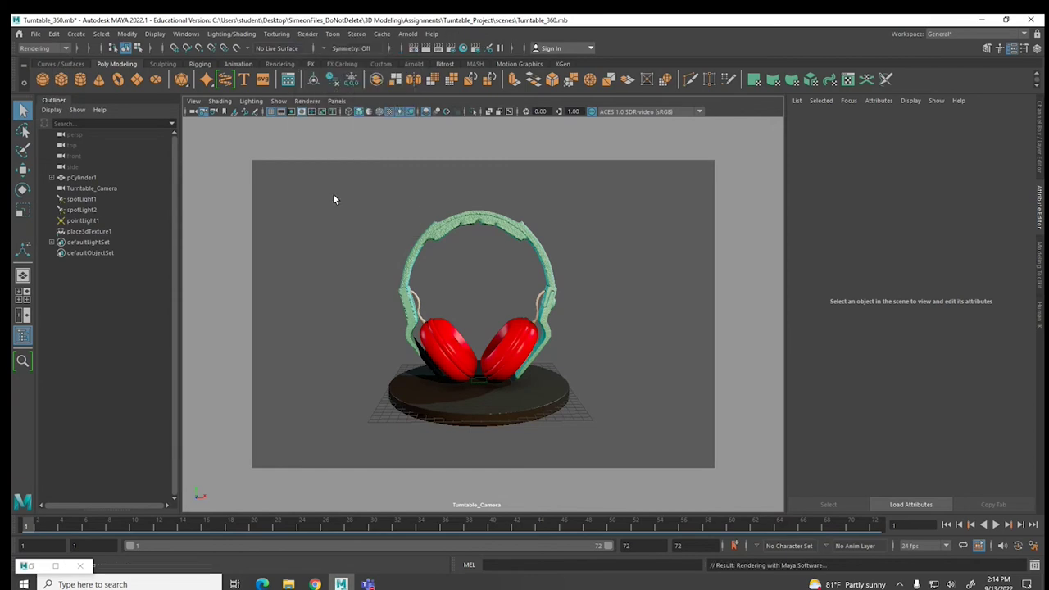
left_click(288, 583)
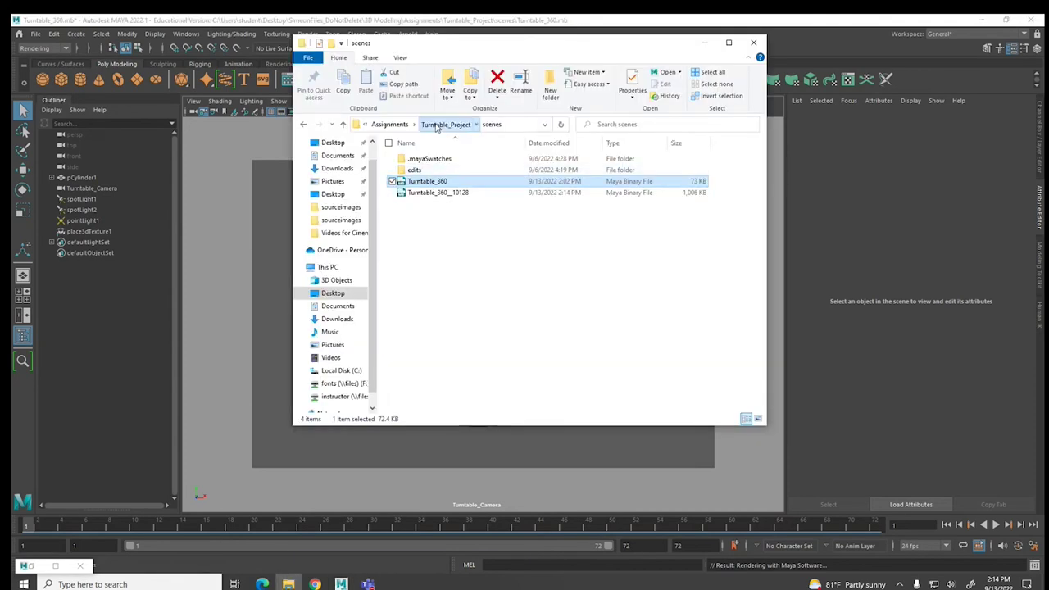
- Delete the 180 old Chair frames from Turntable_Project's images folder, keeping only the Headphones frames
left_click(445, 124)
double_click(418, 215)
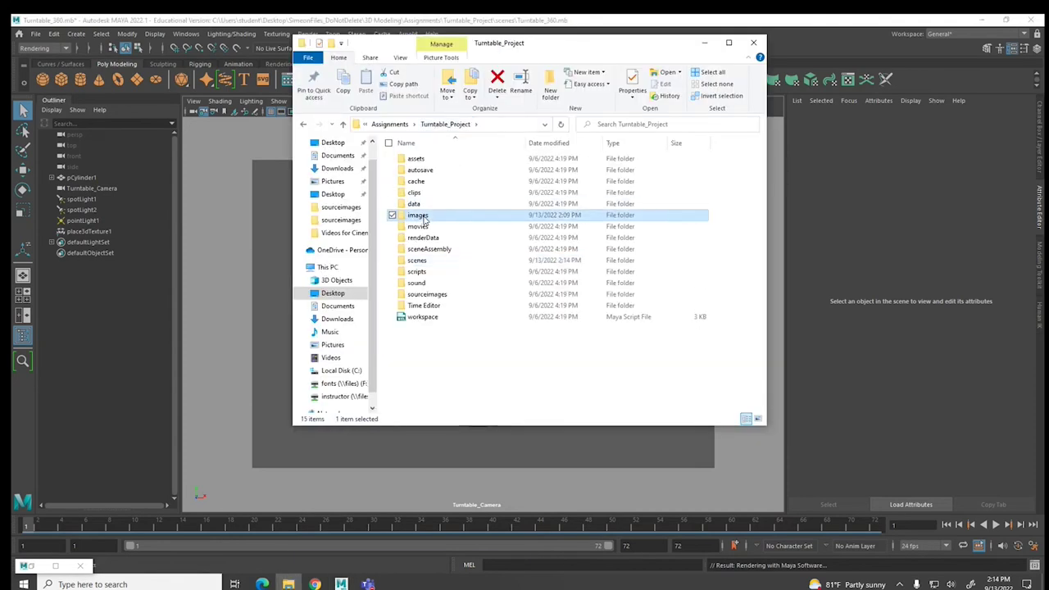
left_click(426, 194)
left_click_drag(761, 157, 764, 335)
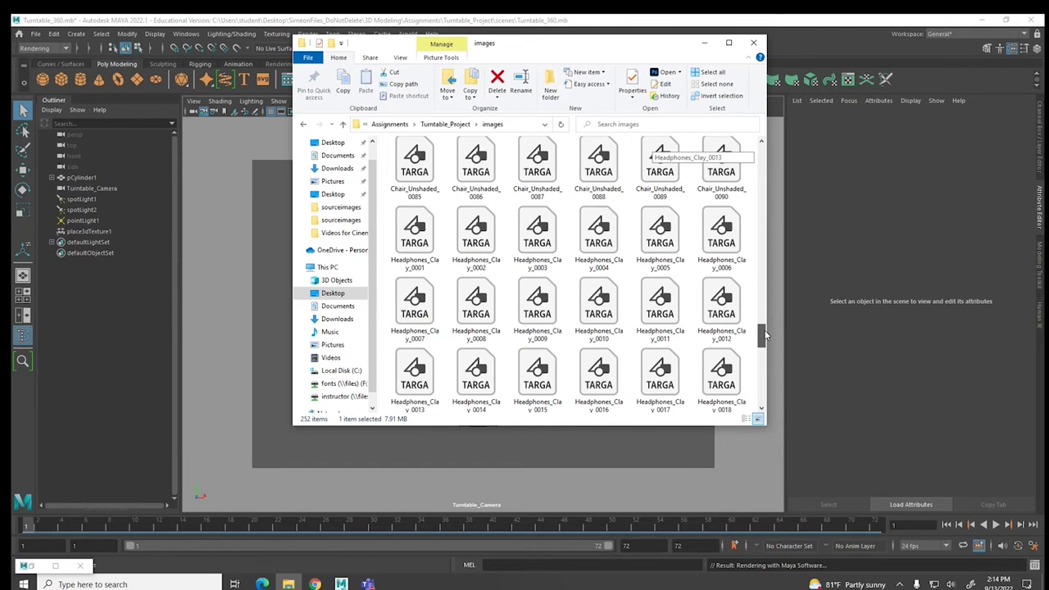
left_click(725, 168, "shift")
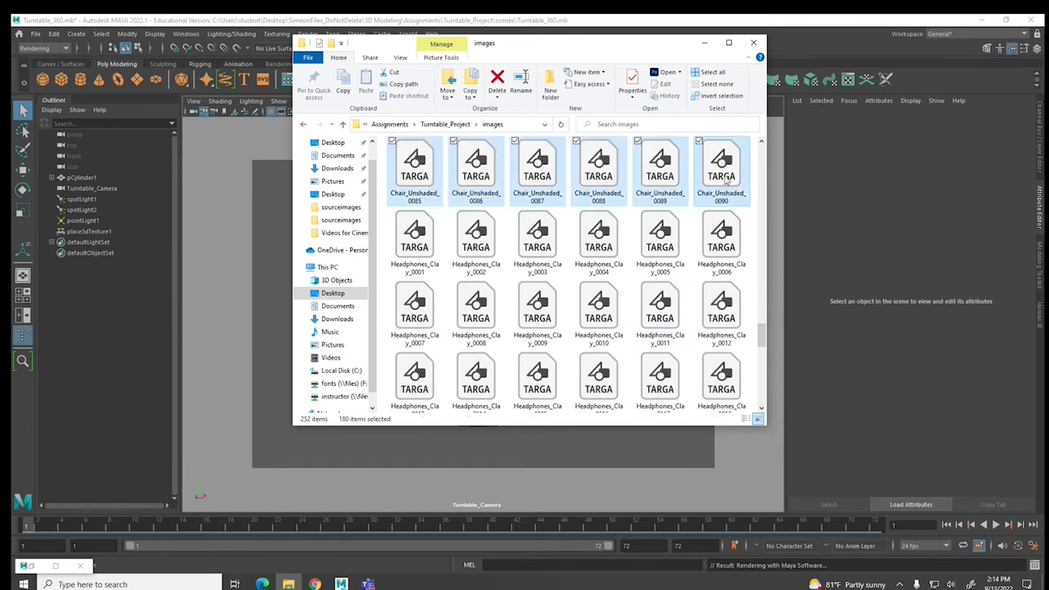
key("Delete")
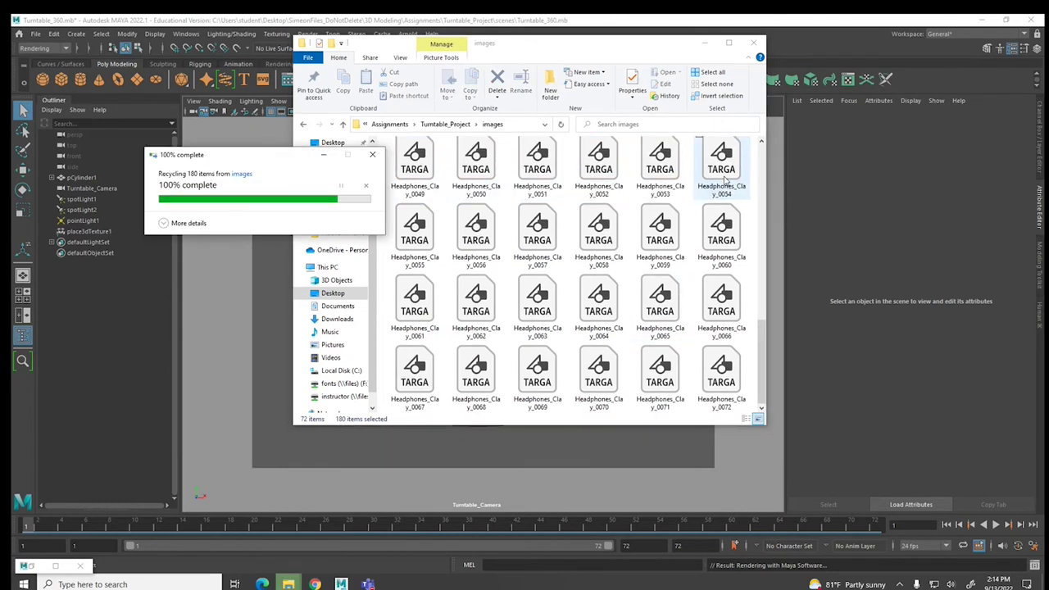
left_click_drag(765, 333, 760, 158)
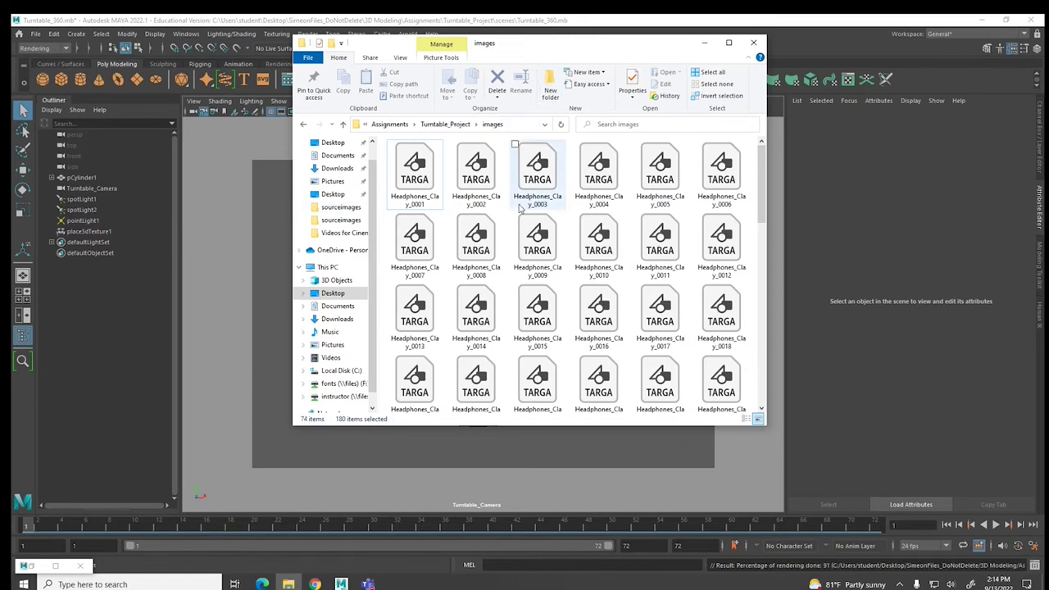
left_click(704, 42)
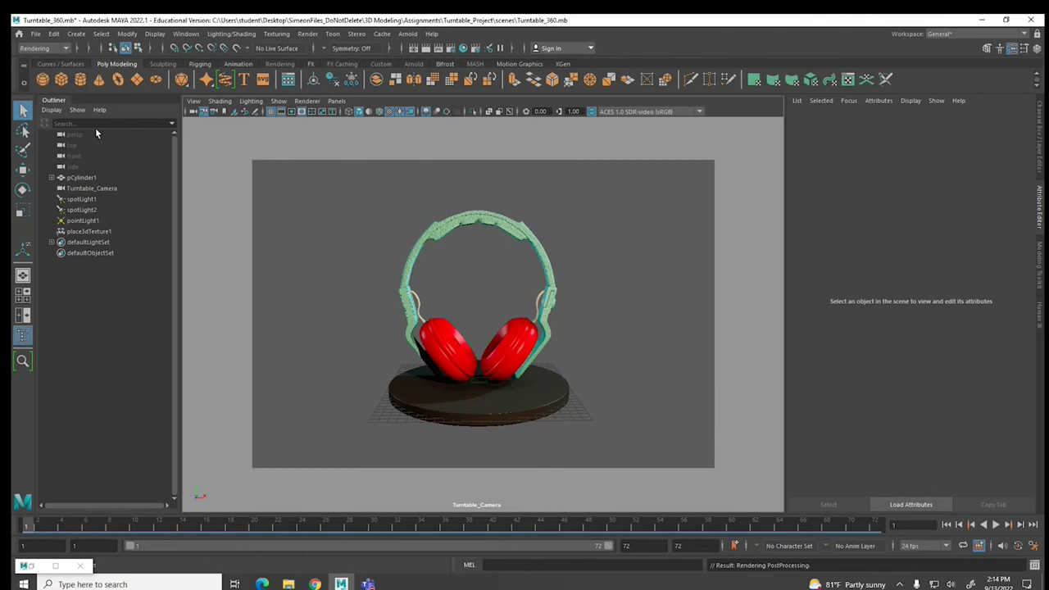
left_click(35, 34)
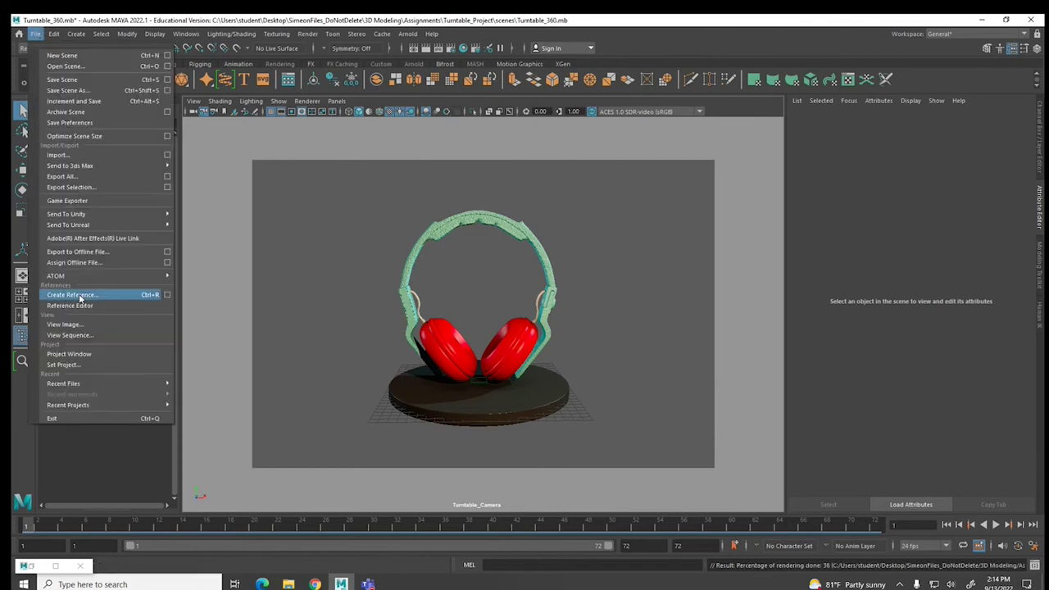
left_click(78, 325)
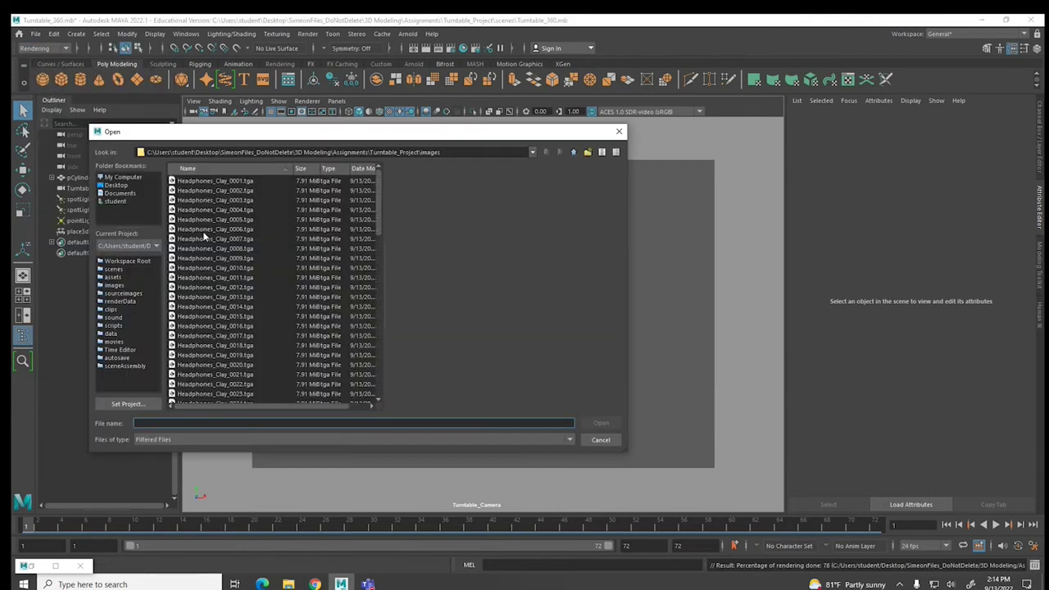
scroll(201, 239, "down", 18)
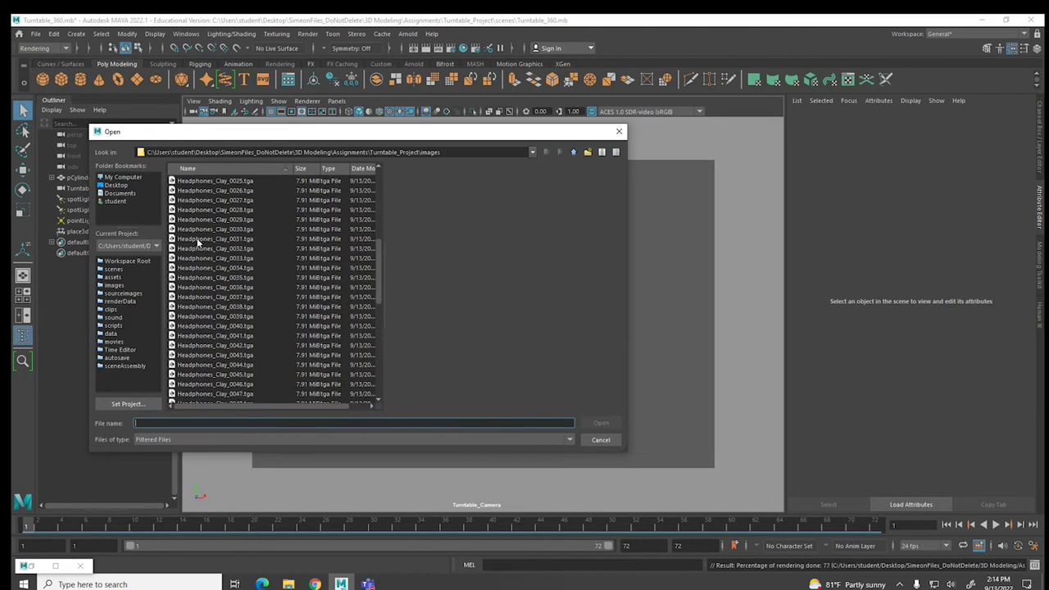
left_click(201, 336)
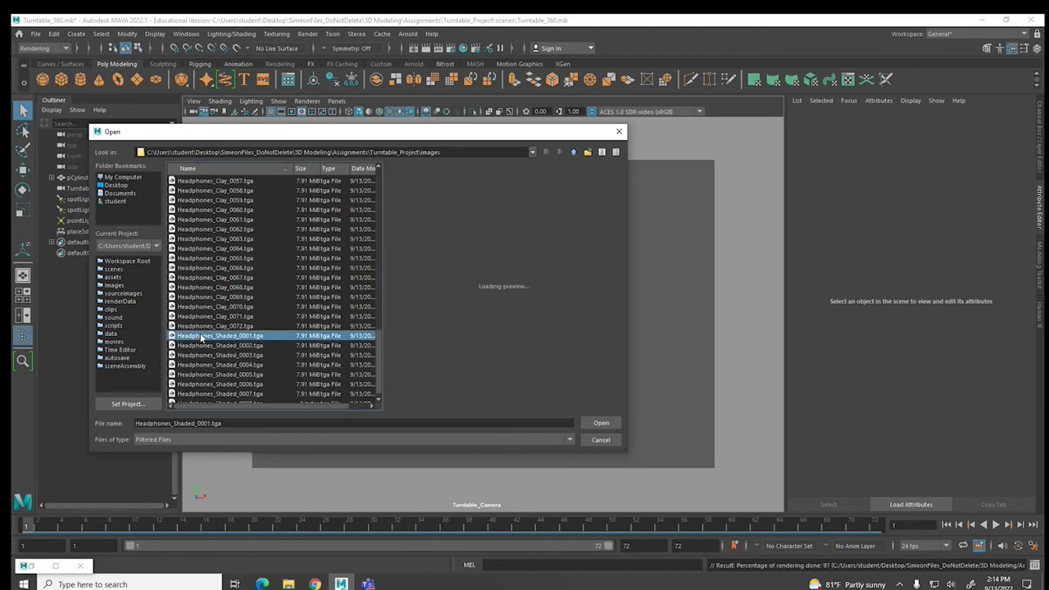
left_click(599, 424)
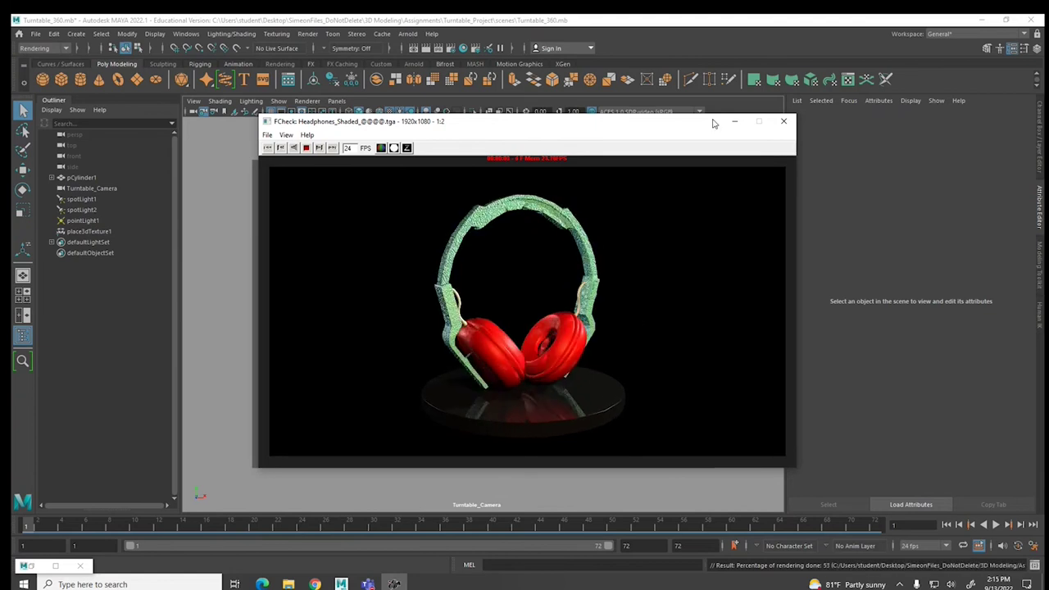
left_click(784, 122)
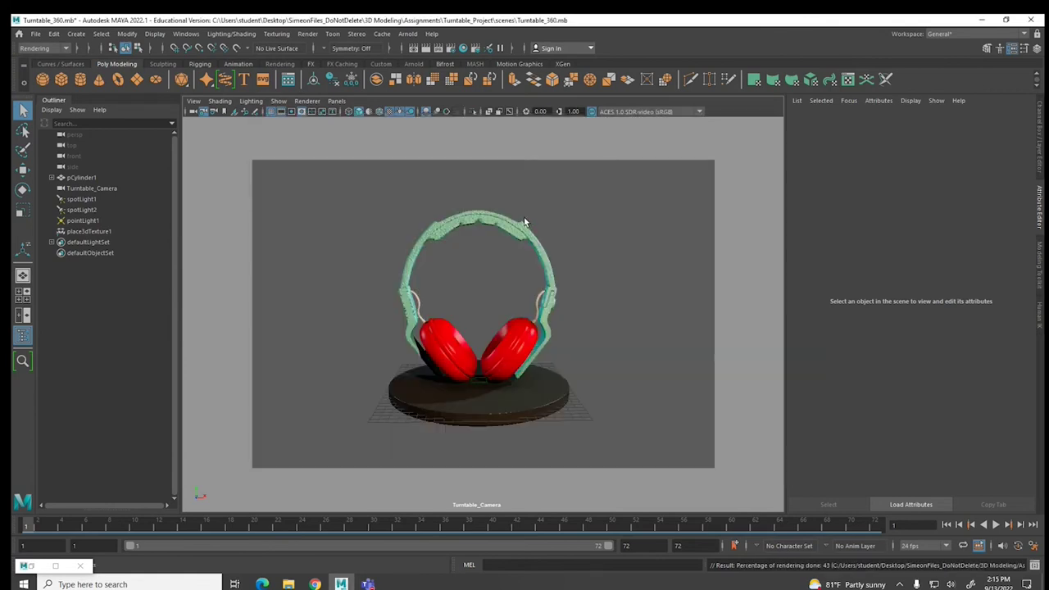
left_click(435, 226)
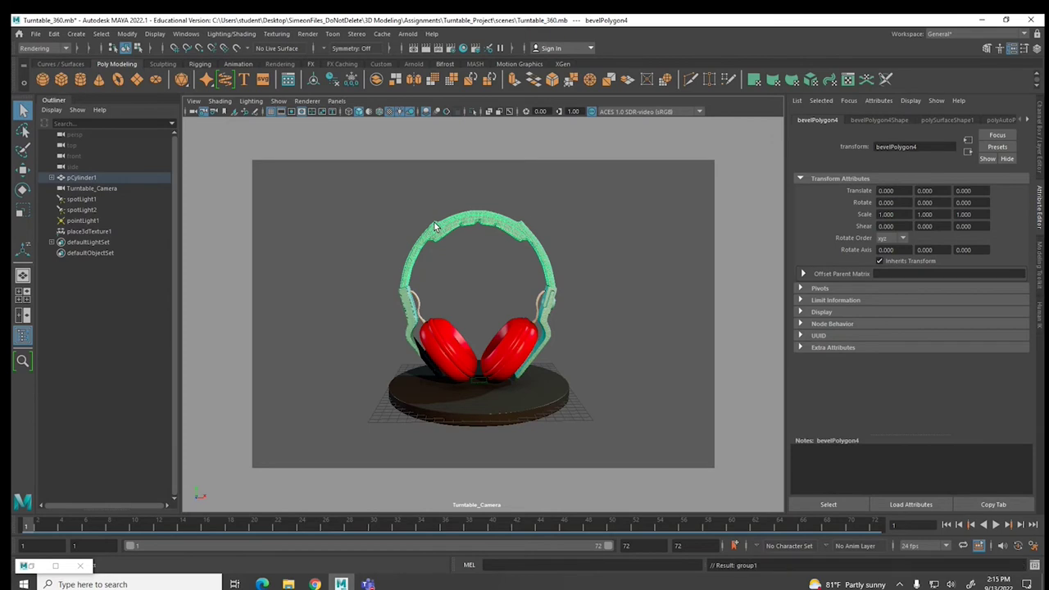
- Assign the default lambert1 material to the whole headphones group1 for a uniform tan clay look
key("Up")
left_click(464, 48)
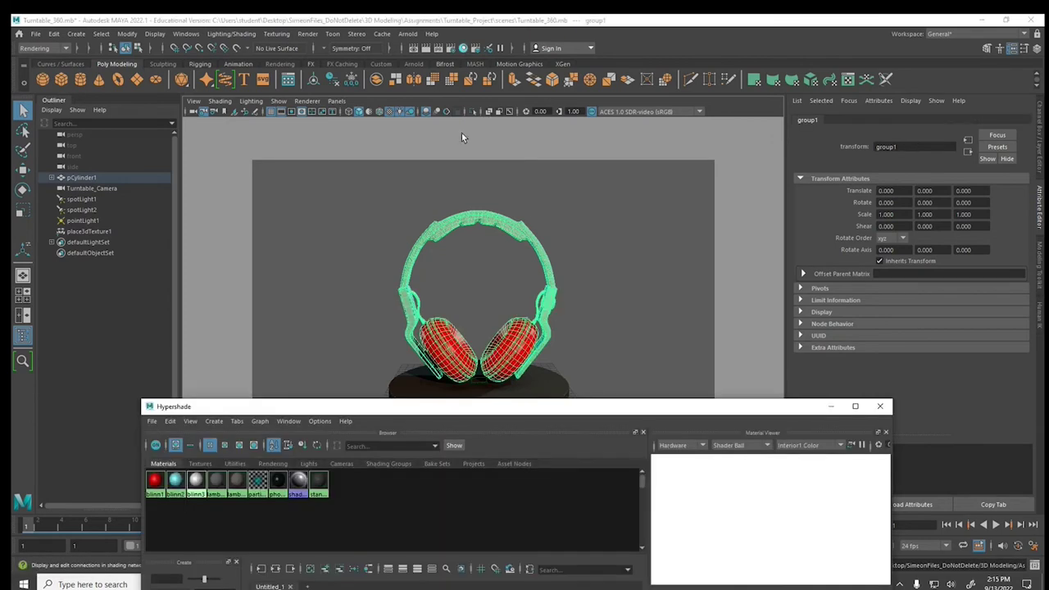
left_click_drag(328, 405, 378, 213)
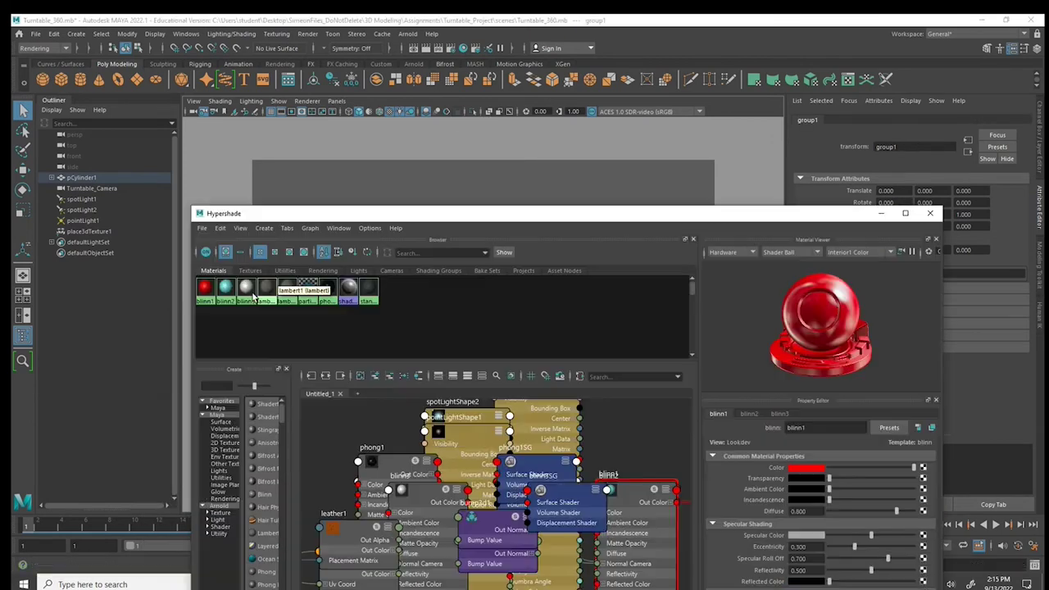
right_click_drag(269, 291, 276, 267)
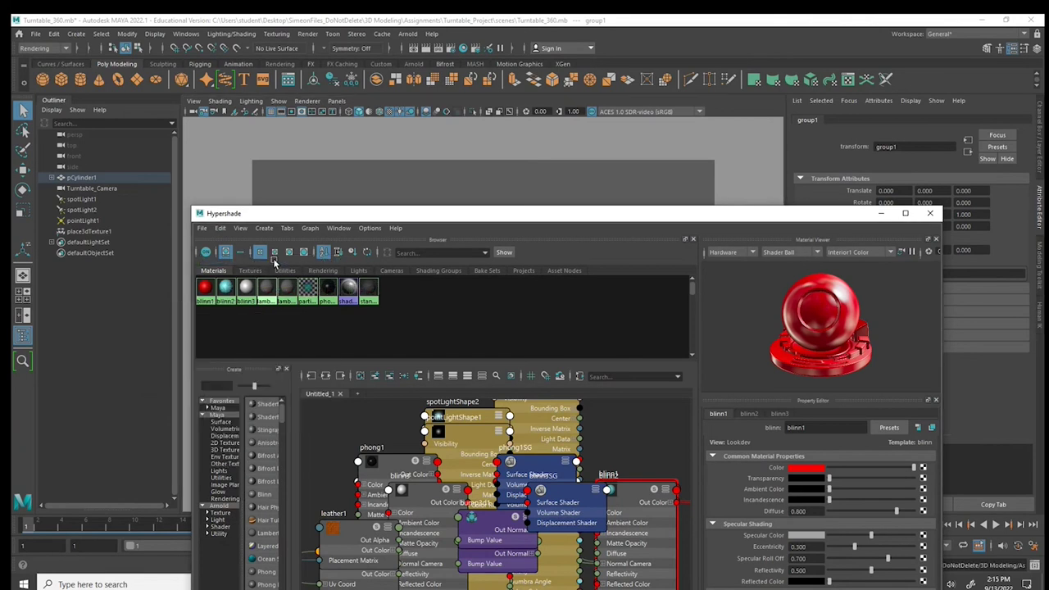
left_click(880, 213)
left_click(570, 231)
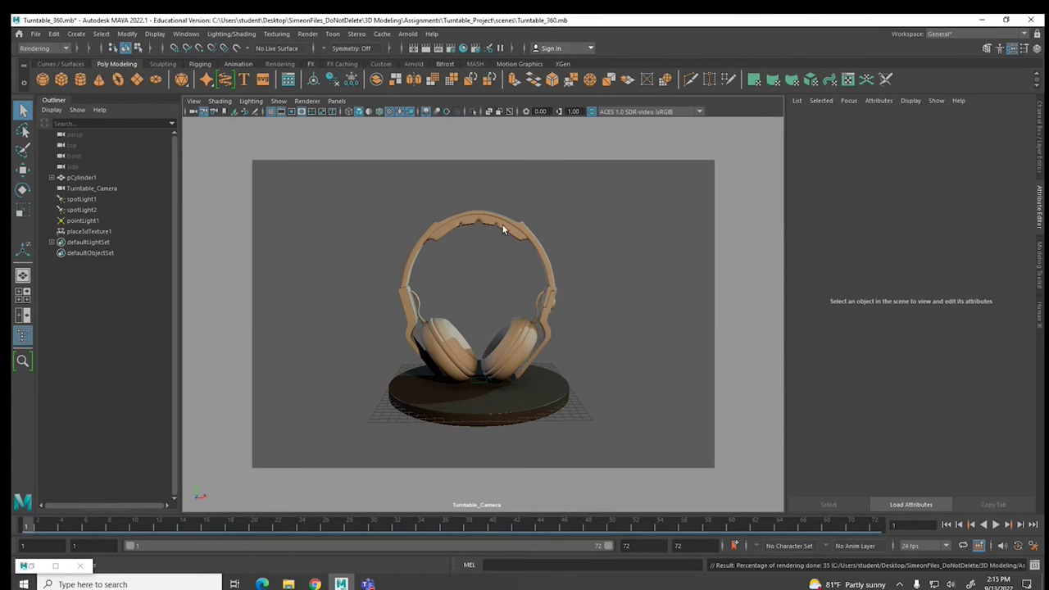
- Switch the scene's renderer from Maya Software to Maya Hardware 2.0 in Render Settings
left_click(451, 48)
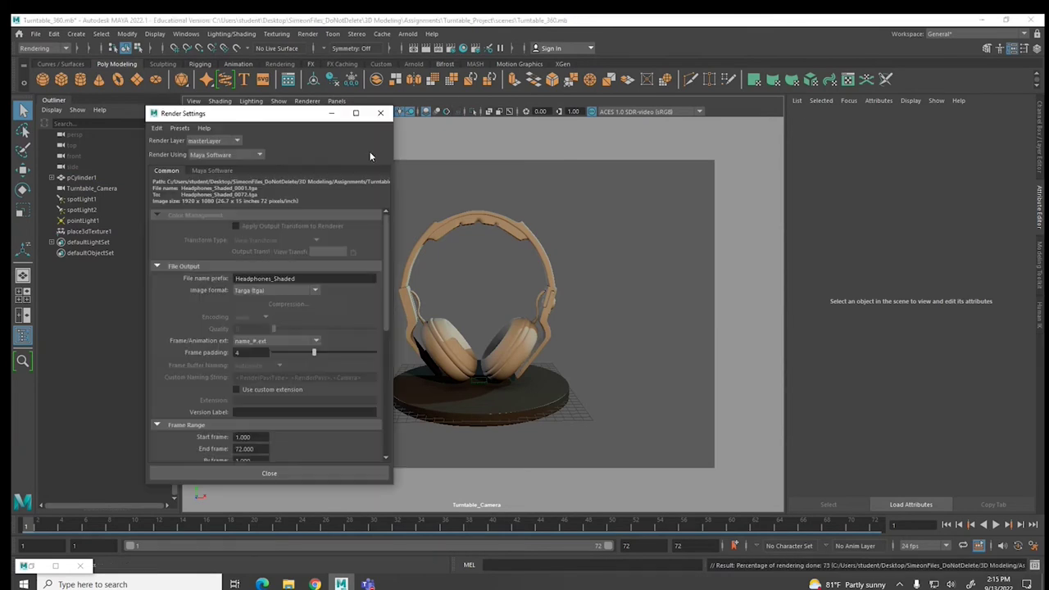
left_click(216, 170)
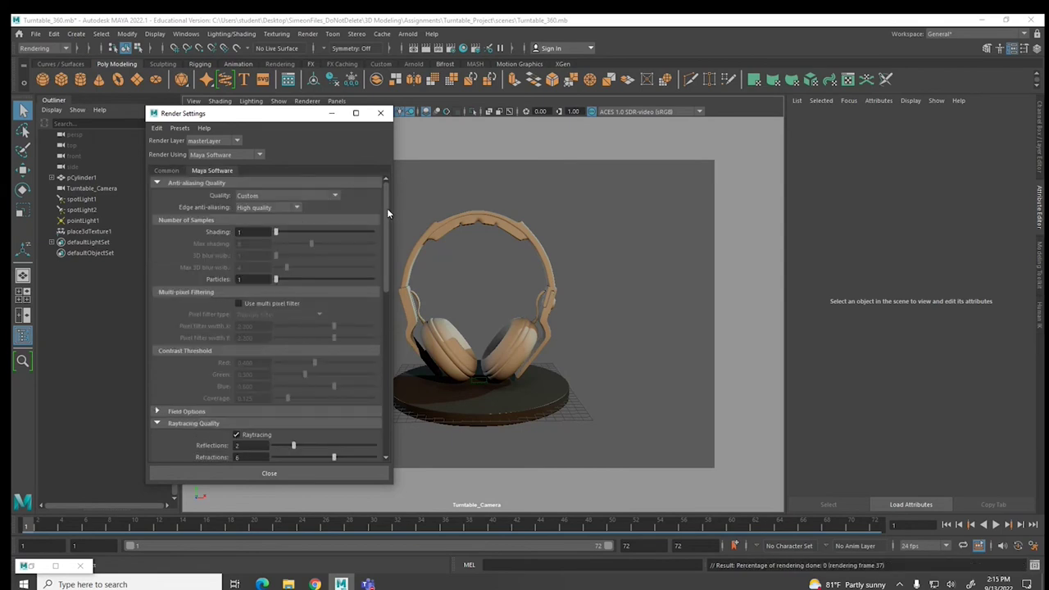
mouse_move(387, 207)
left_mouse_down()
mouse_move(387, 372)
mouse_move(379, 188)
left_mouse_up()
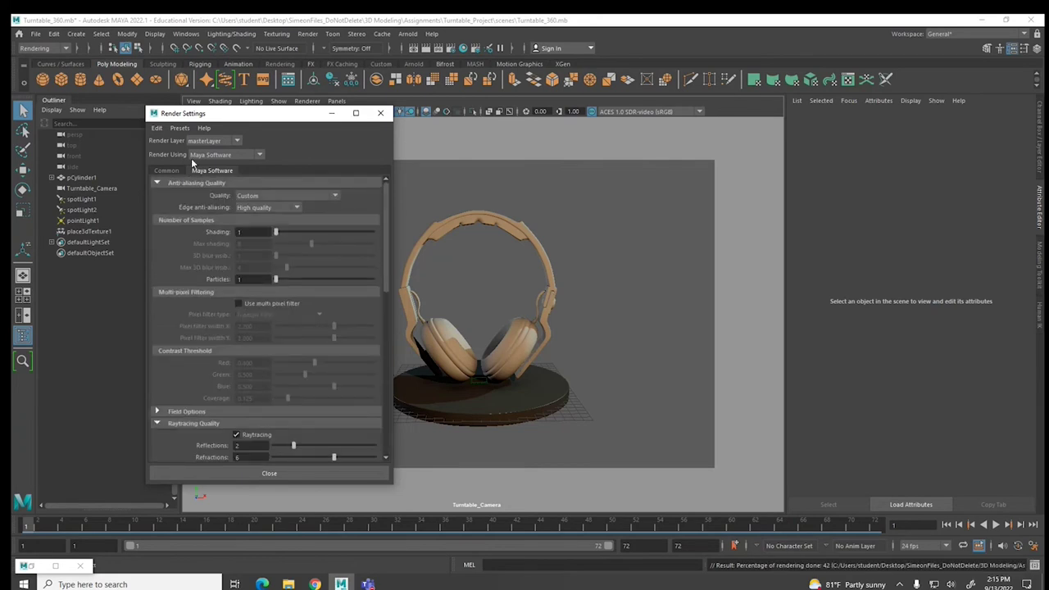
left_click(165, 169)
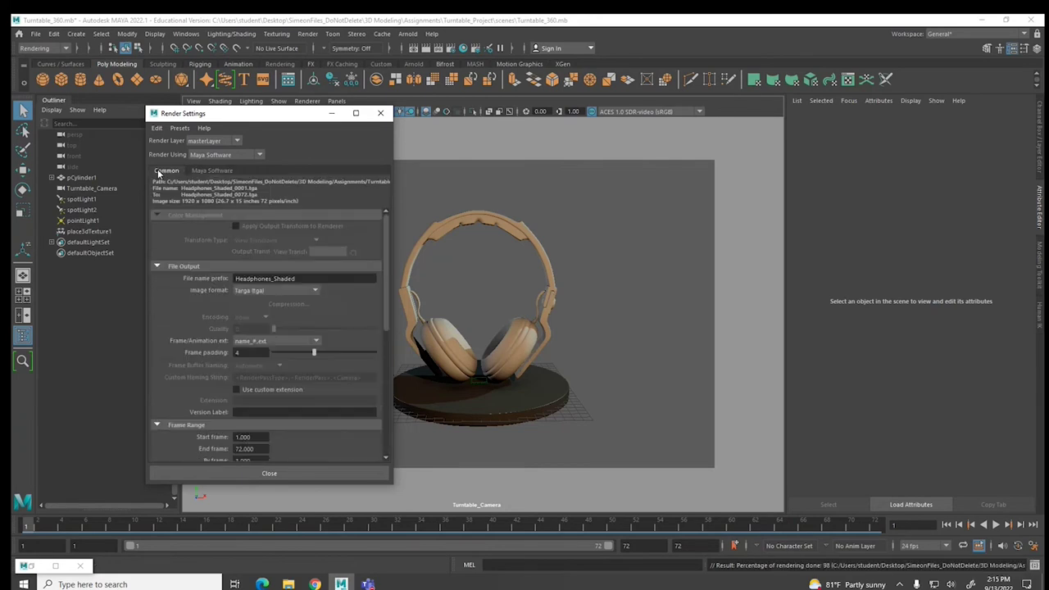
left_click(215, 156)
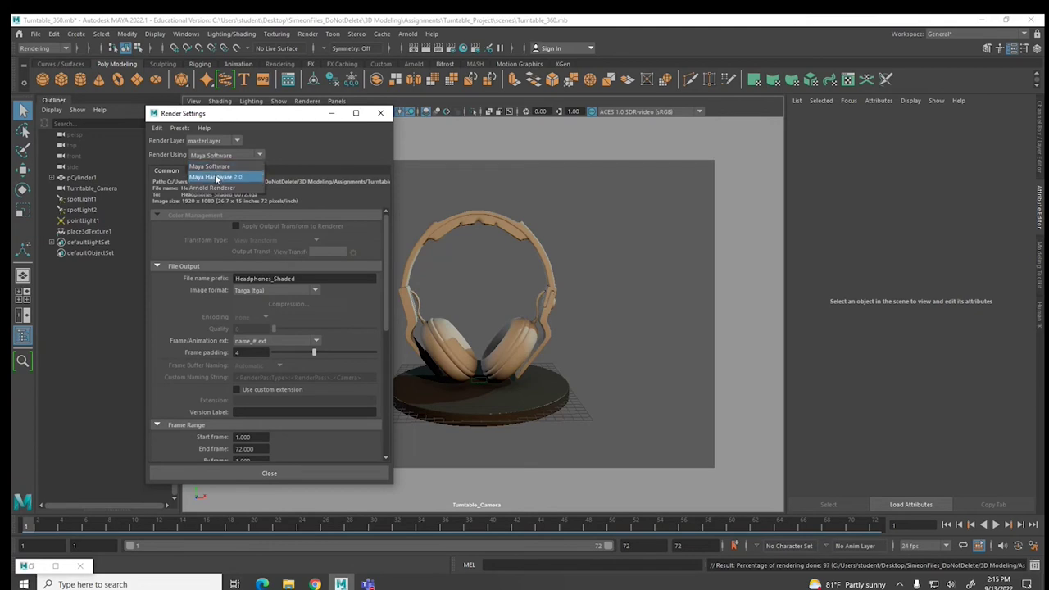
left_click(214, 176)
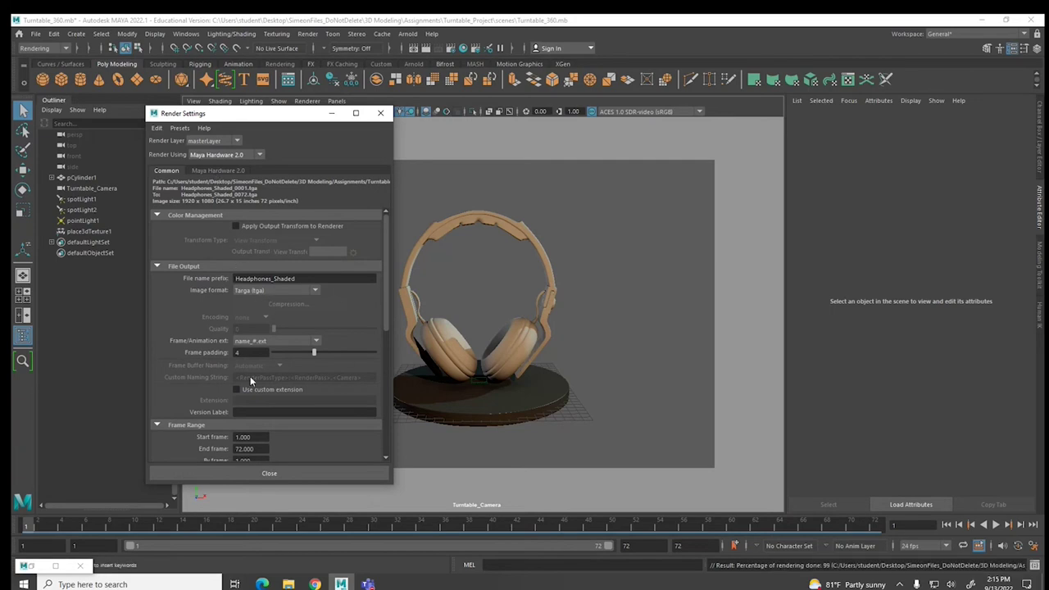
- Change the output file name prefix to Headphones_Wireframe
left_click(284, 278)
type("Wireframe")
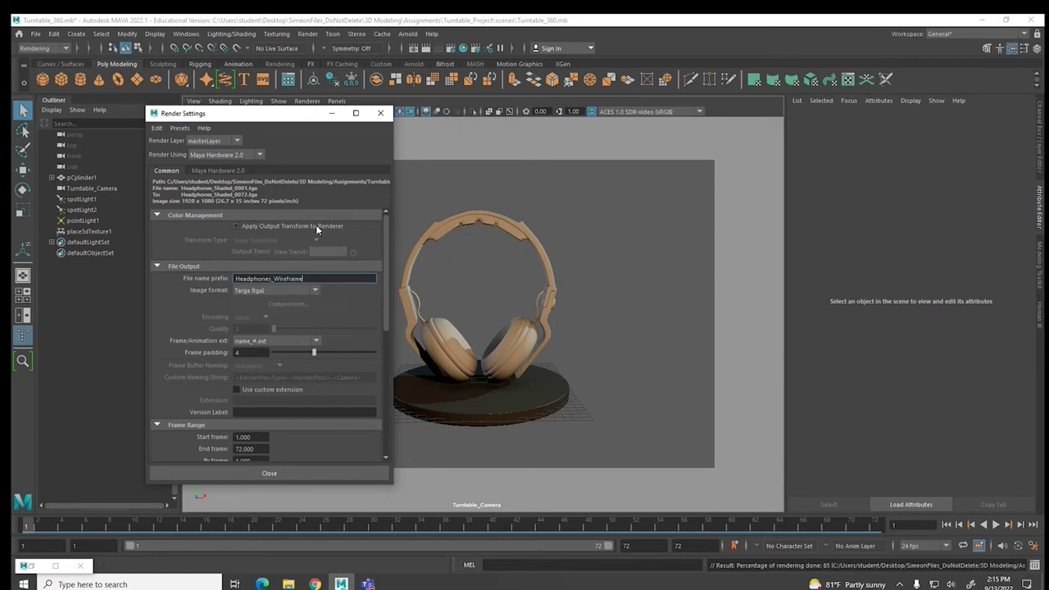
left_click(219, 171)
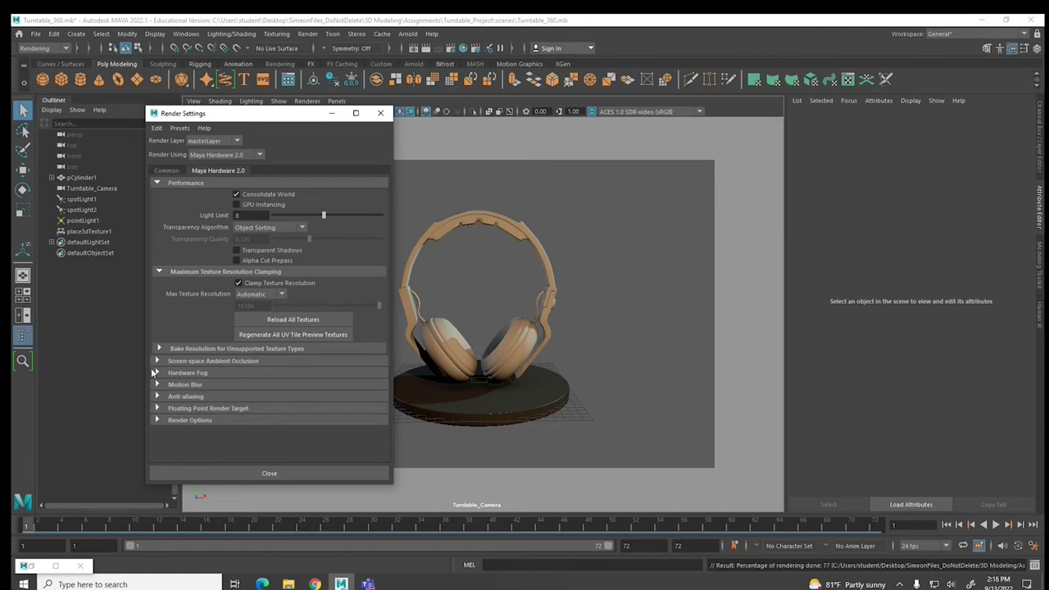
- Set the Hardware 2.0 Render Mode to Wire On Shaded and render a test frame
left_click(156, 419)
scroll(214, 415, "down", 2)
scroll(213, 415, "down", 1)
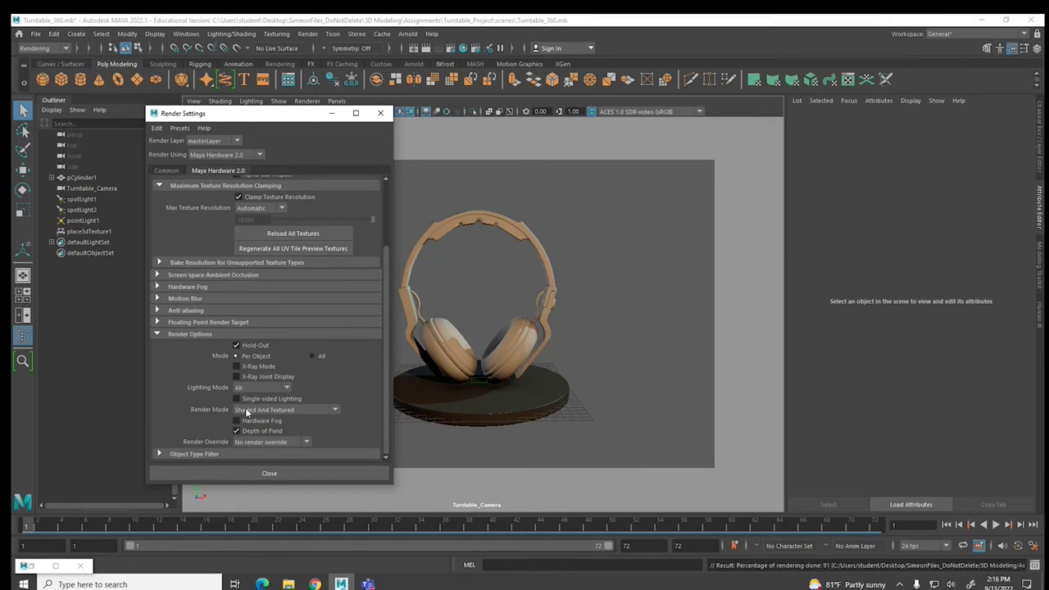
left_click(335, 409)
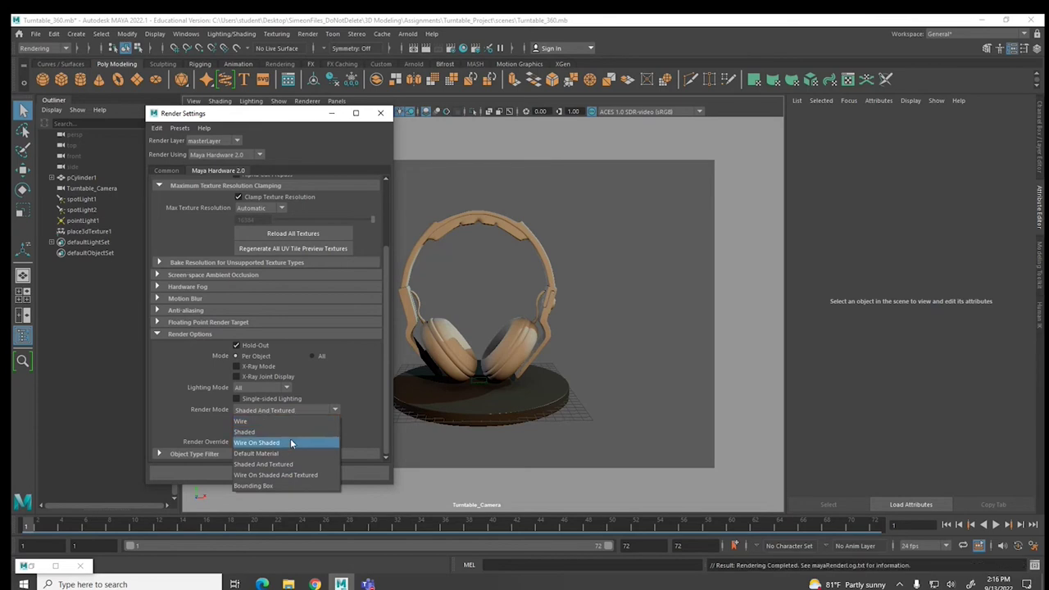
left_click(291, 442)
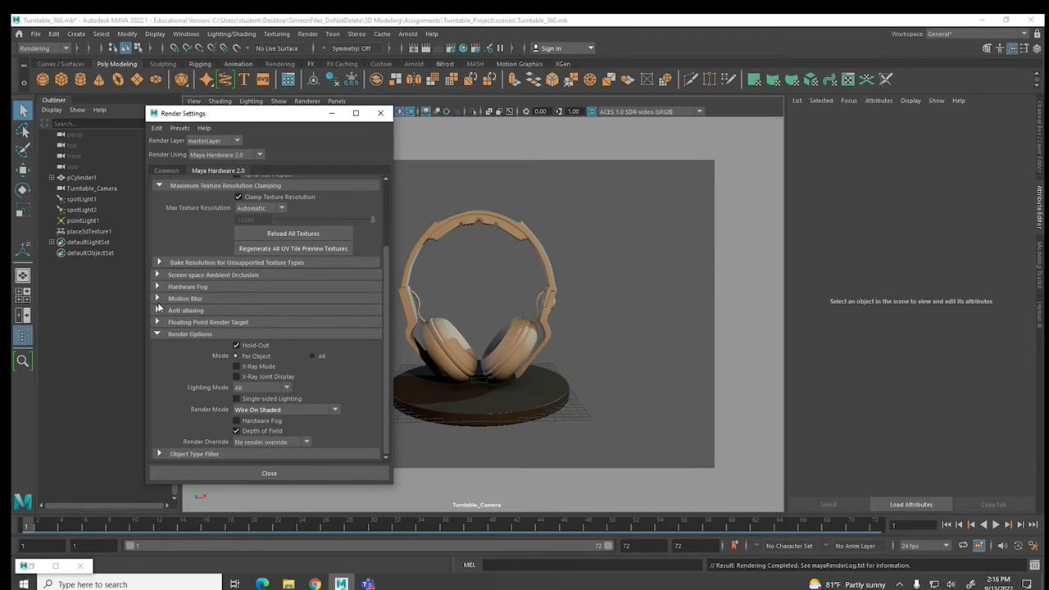
left_click(424, 49)
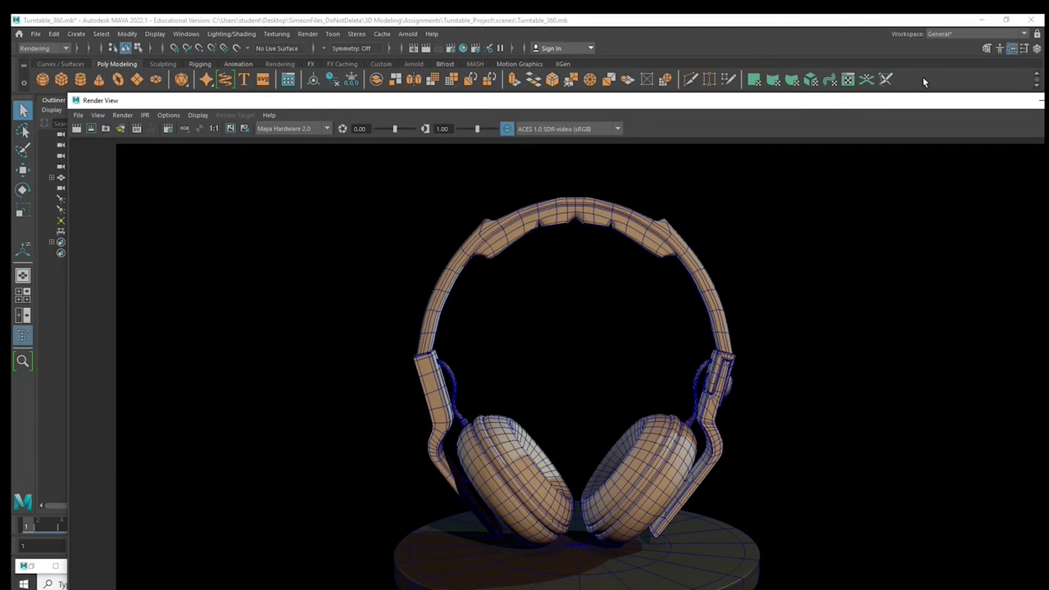
- Float the Render View and test-render the frame with Render Mode set to Wire
double_click(955, 101)
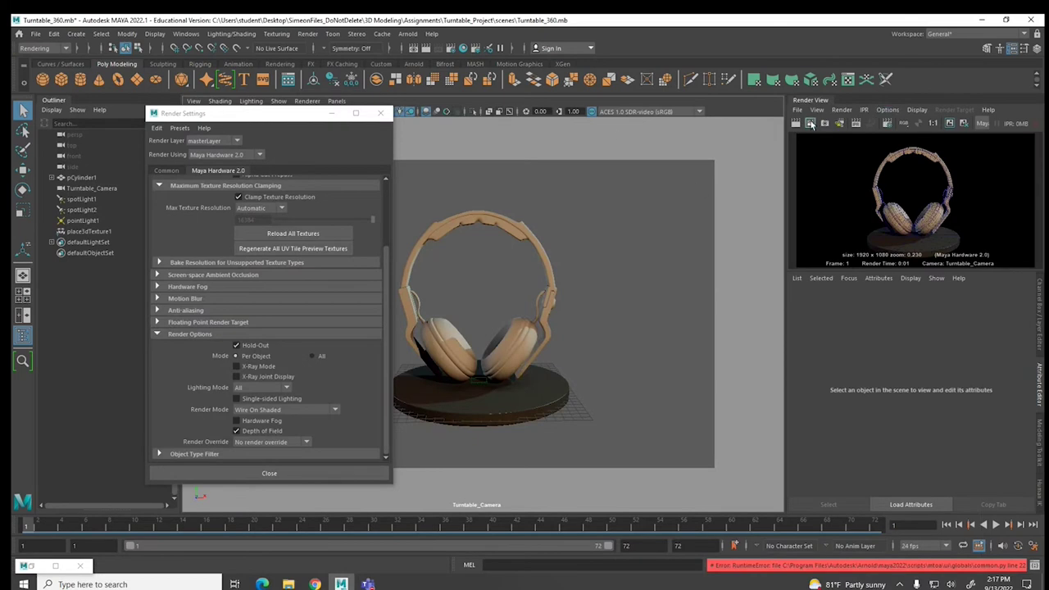
left_click_drag(805, 101, 548, 243)
left_click_drag(636, 244, 539, 82)
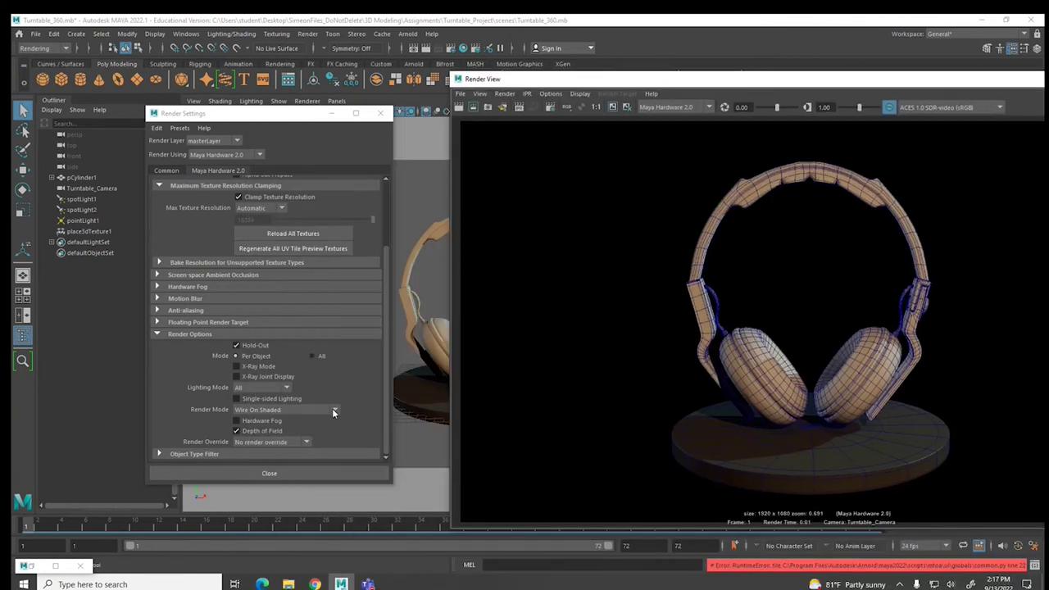
left_click(332, 409)
left_click(334, 420)
left_click(458, 106)
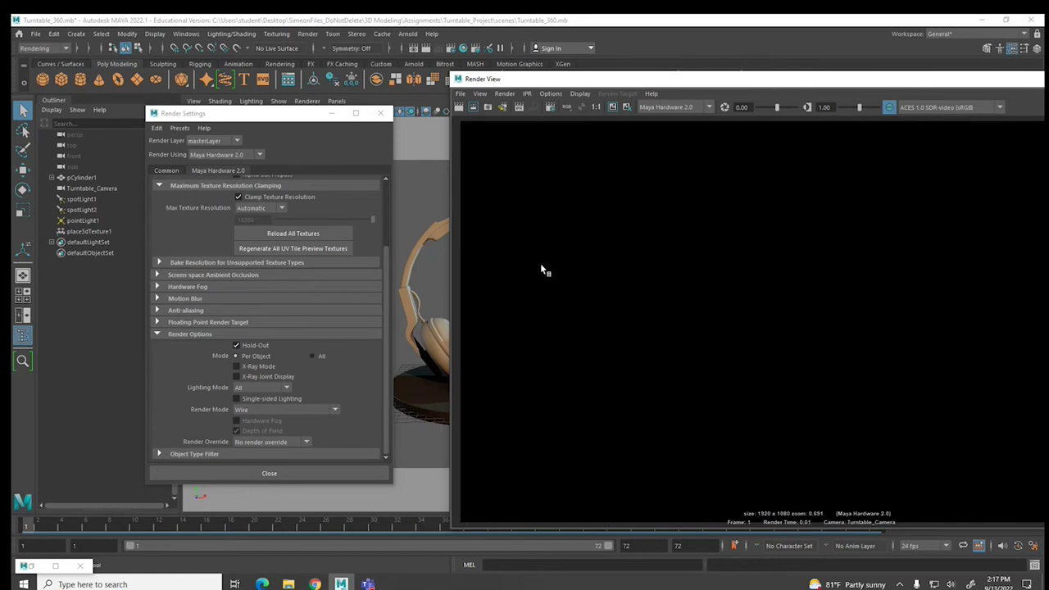
- Test-render the frame again in Wire On Shaded And Textured mode
left_click_drag(710, 87, 482, 54)
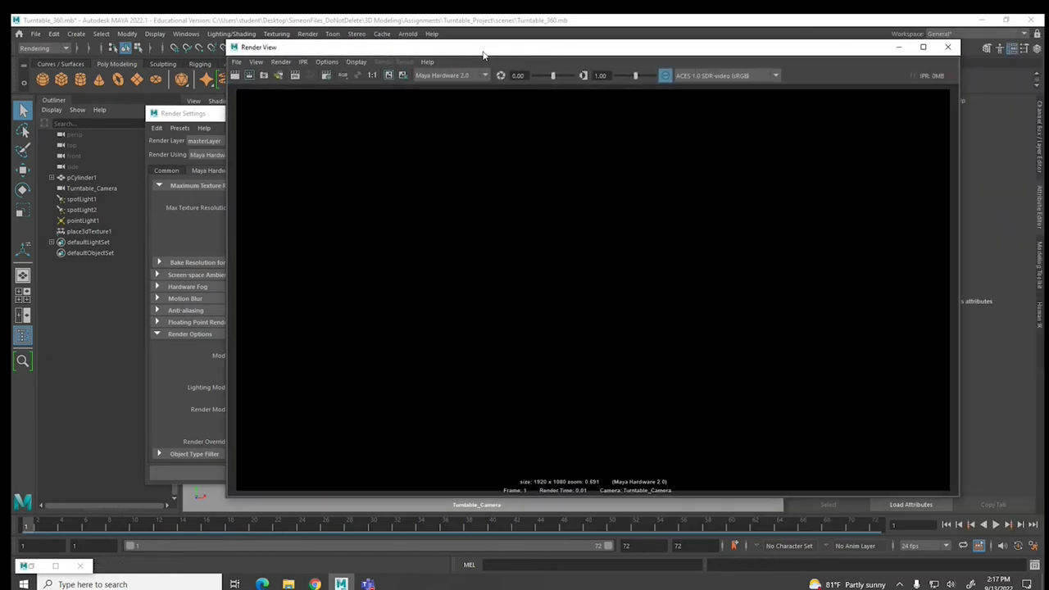
left_click(357, 75)
left_click_drag(329, 52, 513, 49)
left_click(255, 408)
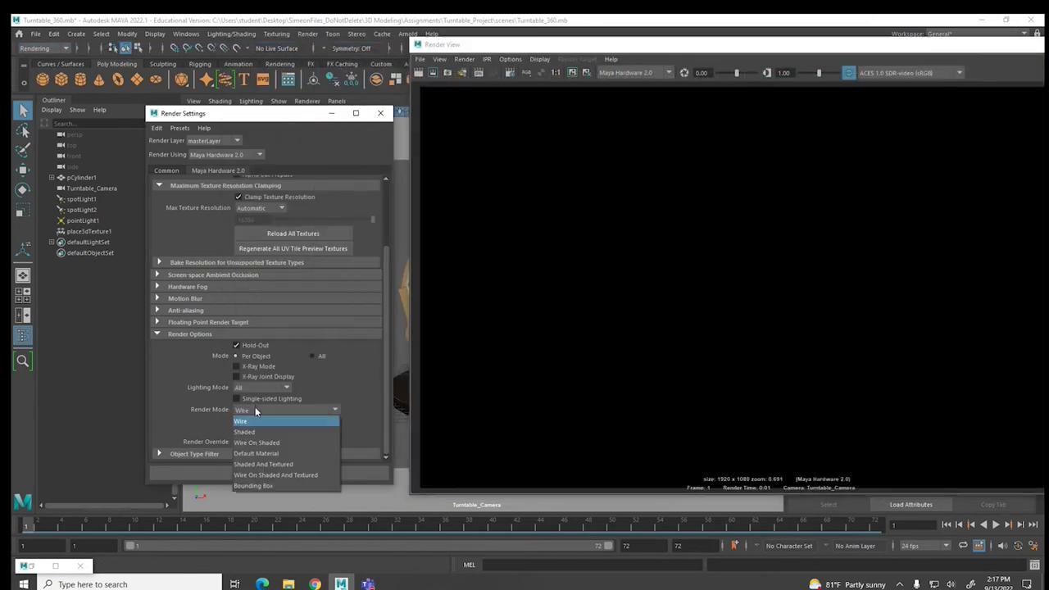
left_click(262, 475)
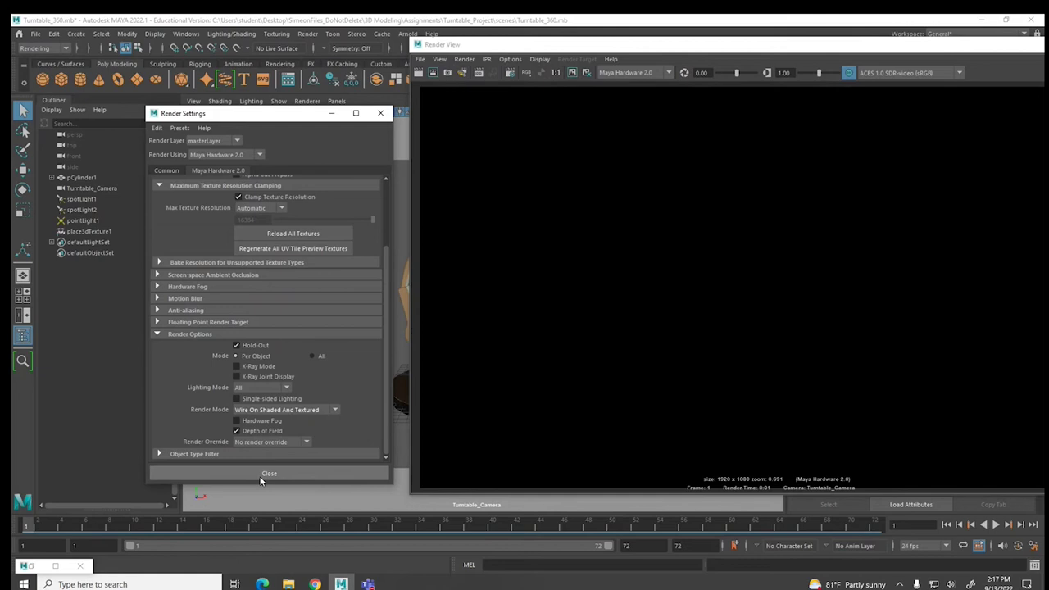
left_click(419, 73)
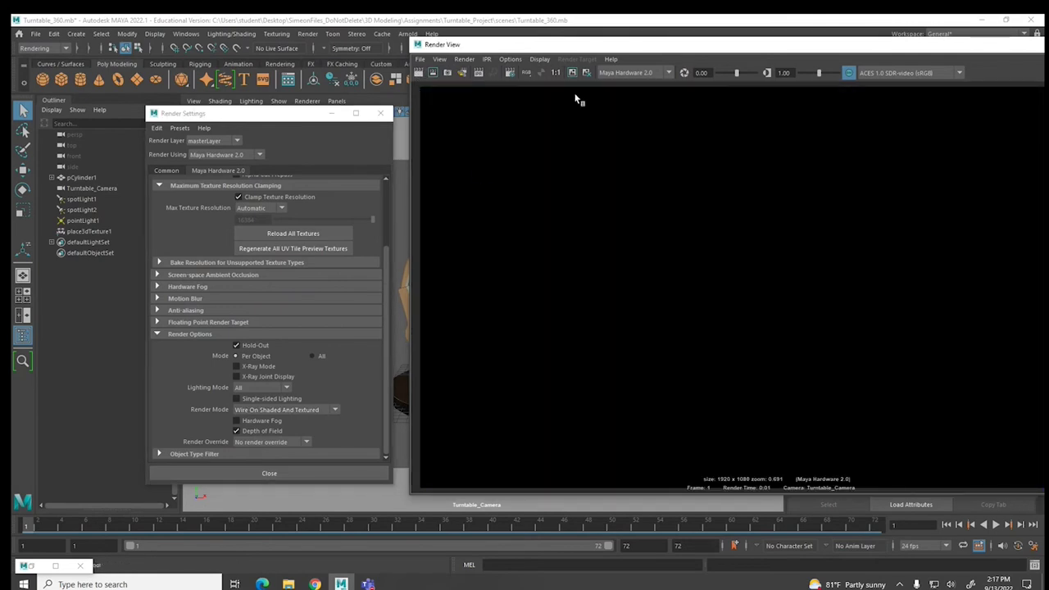
- Close the Render View and set Render Mode back to Wire On Shaded
left_click_drag(628, 47, 461, 51)
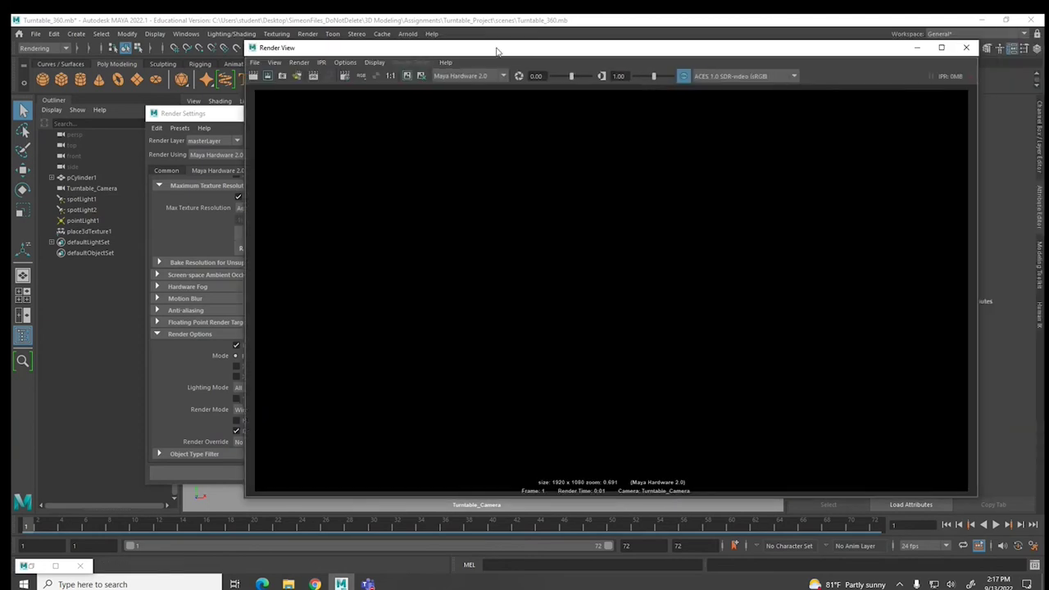
left_click(966, 46)
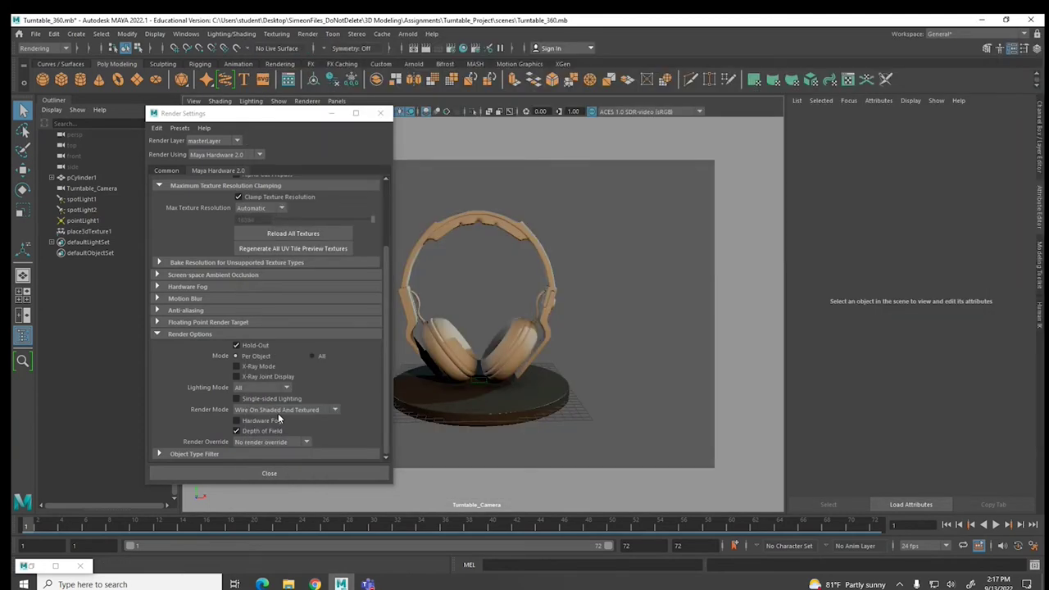
left_click(278, 410)
left_click(275, 441)
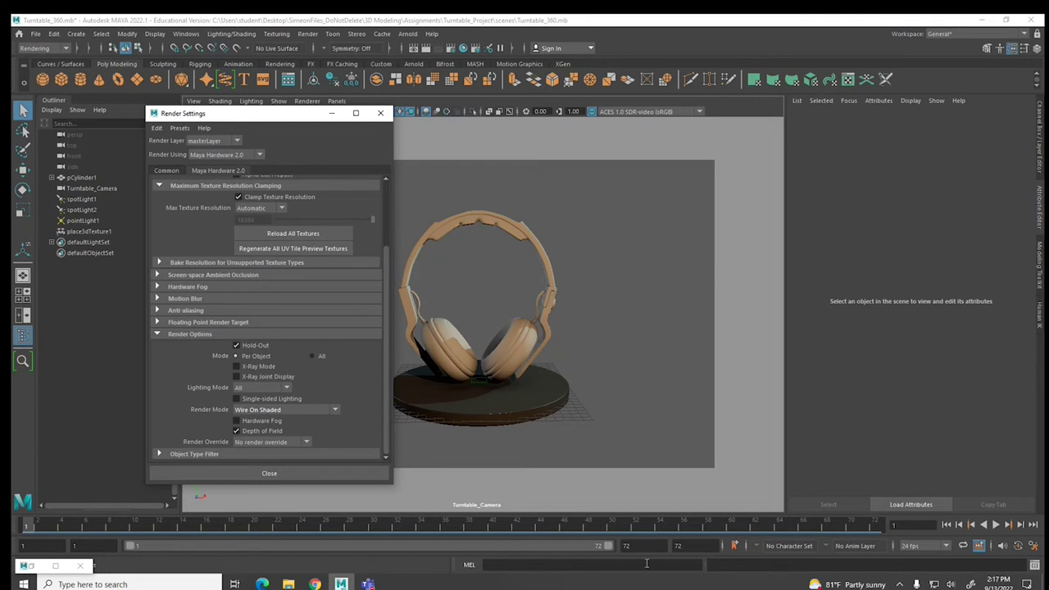
left_click(36, 33)
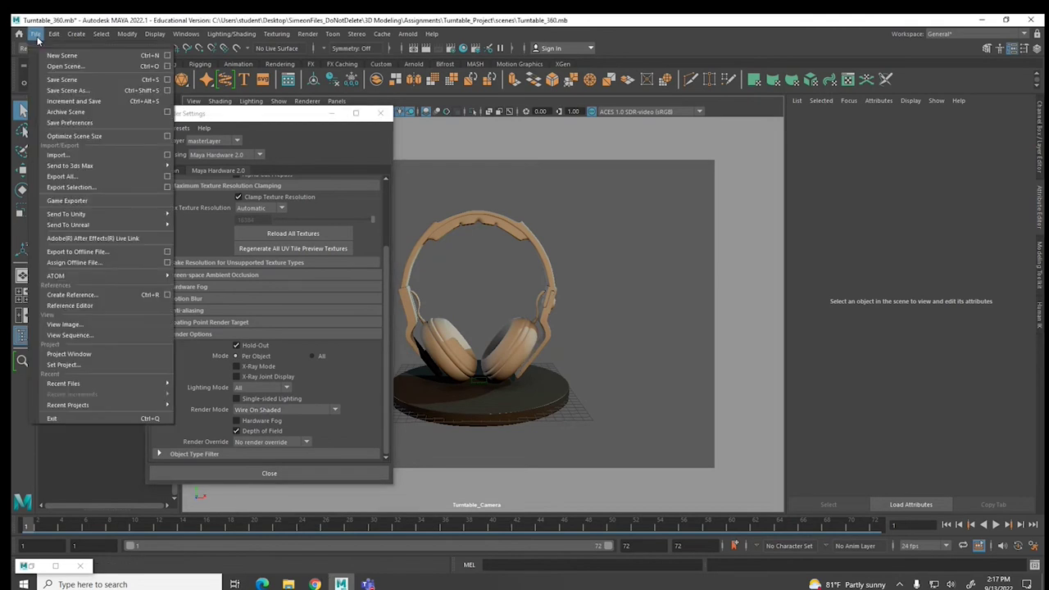
- Confirm the images folder holds Headphones_Shaded frames through 0072
left_click(287, 584)
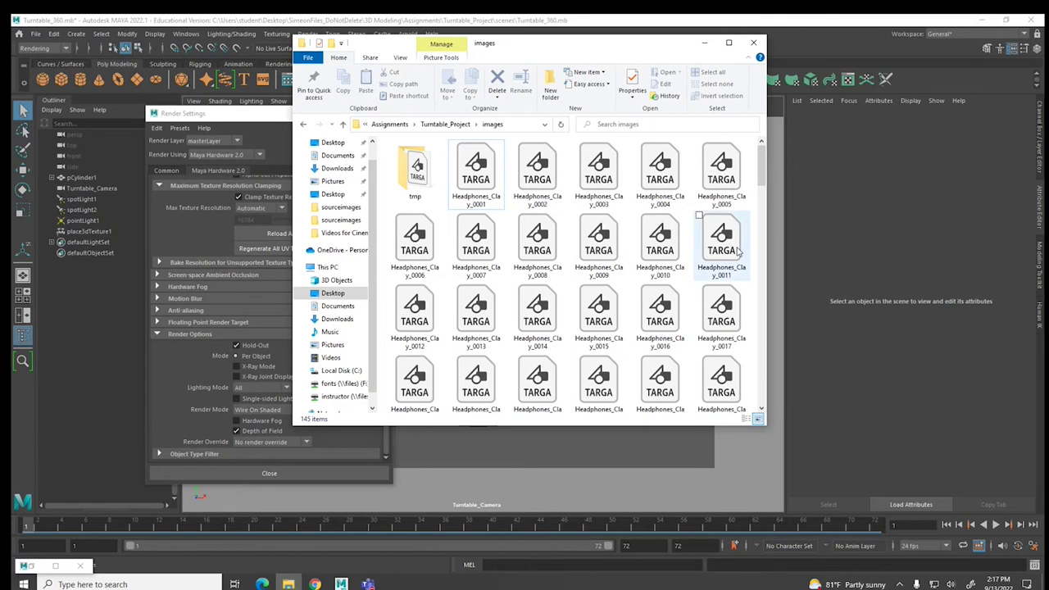
left_click_drag(760, 169, 760, 403)
left_click(724, 333)
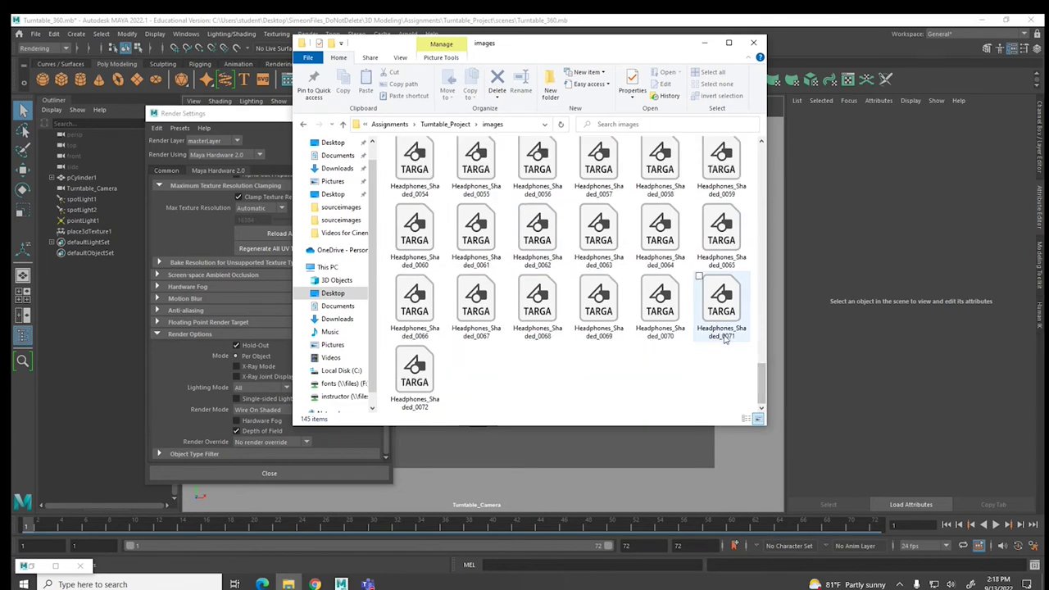
left_click(416, 378)
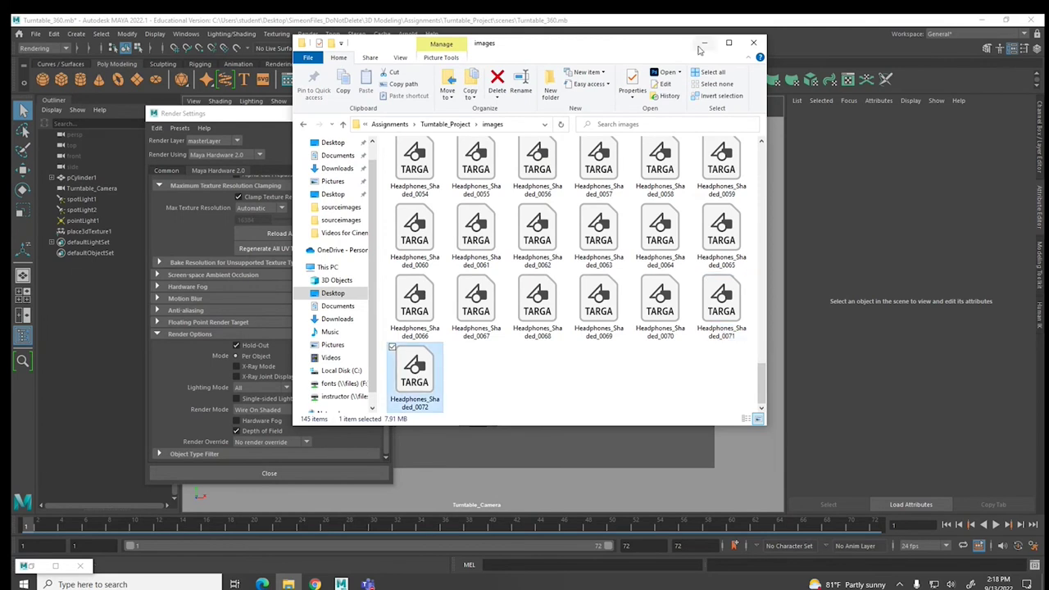
left_click(704, 42)
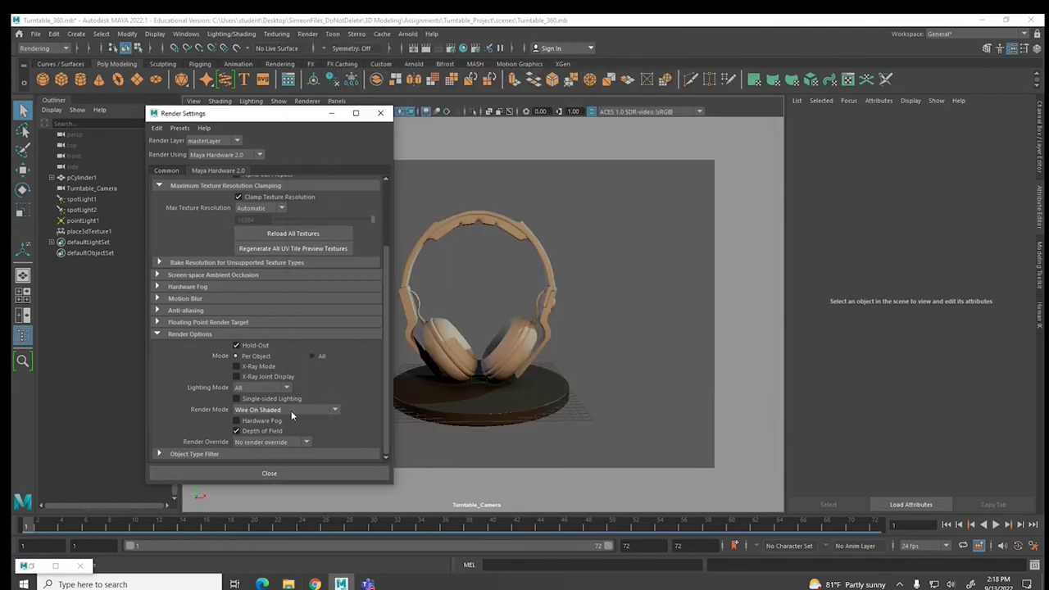
- Close Render Settings and start a Maya Hardware 2.0 batch render of the sequence
left_click(295, 474)
left_click(307, 34)
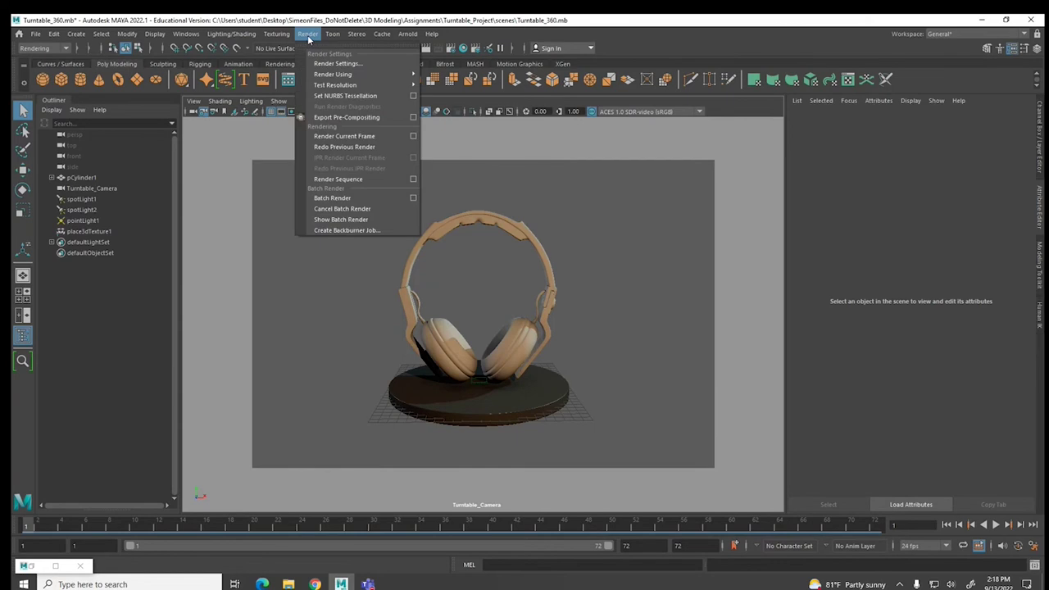
left_click(320, 201)
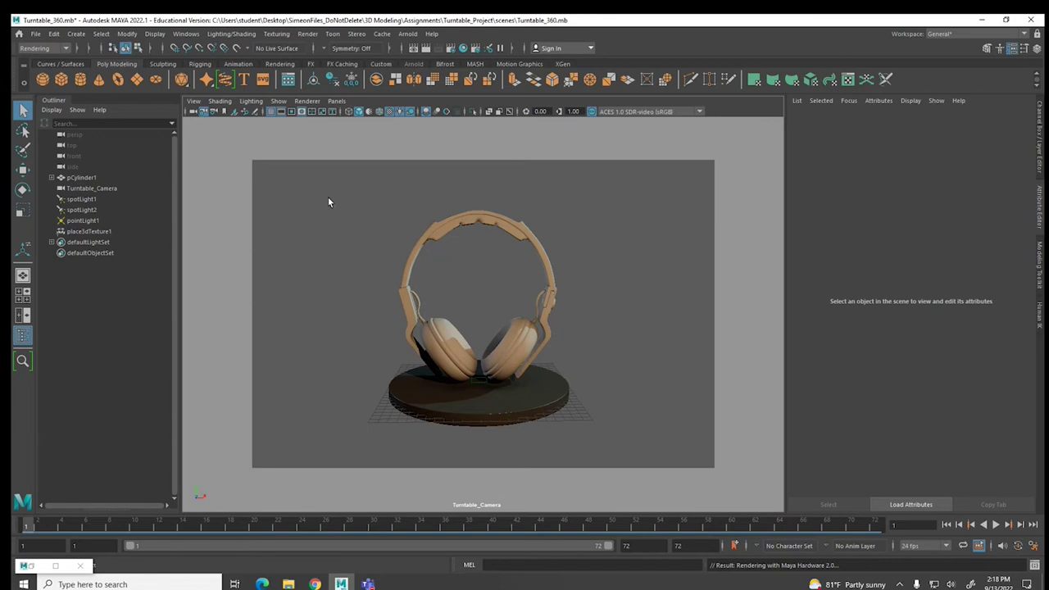
- Launch Adobe After Effects 2022 by searching Windows for 'after'
left_click(123, 582)
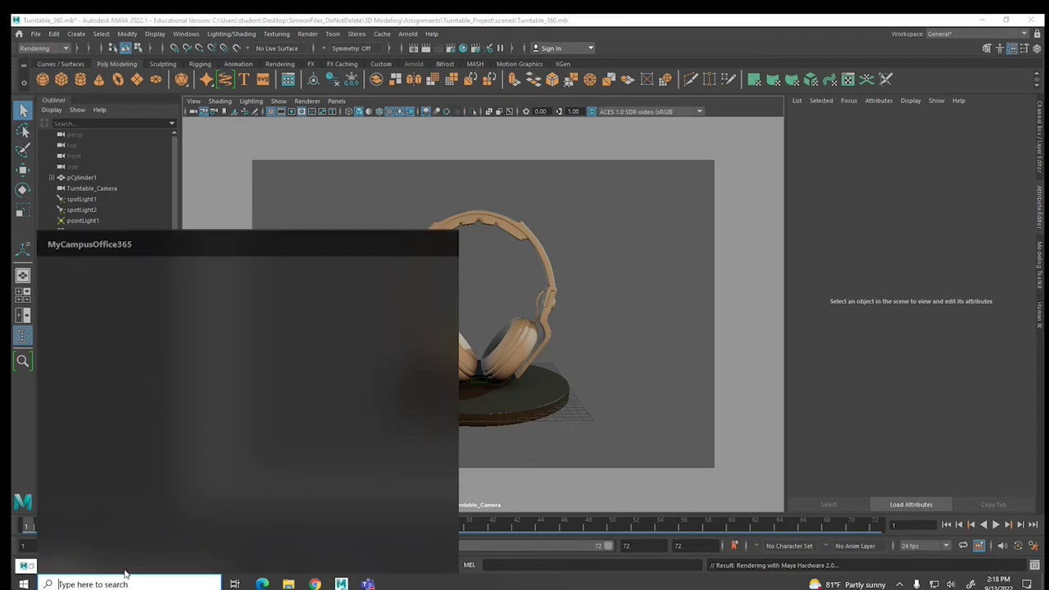
type("after")
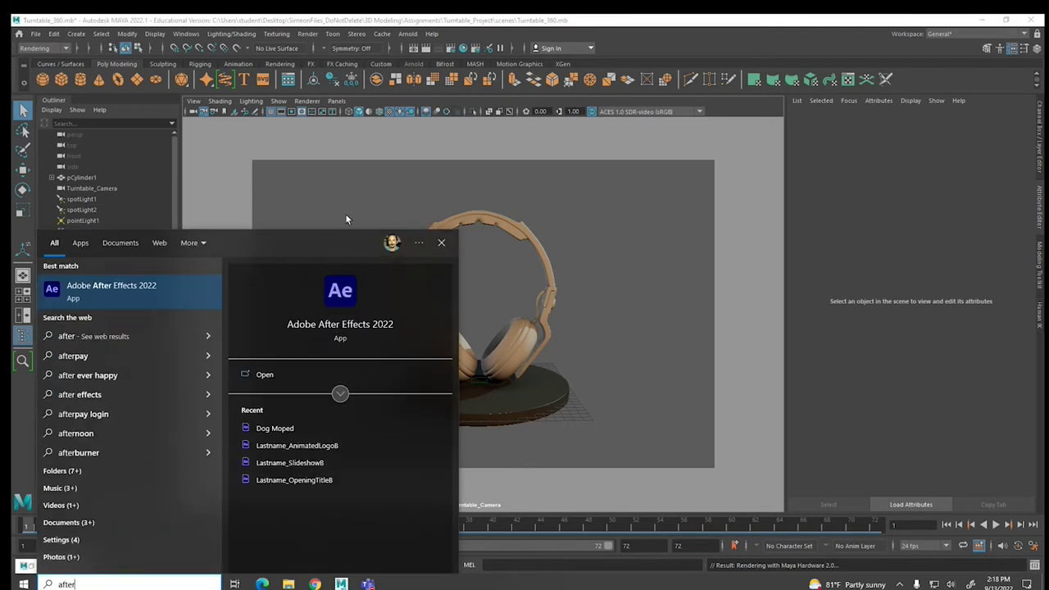
left_click(340, 314)
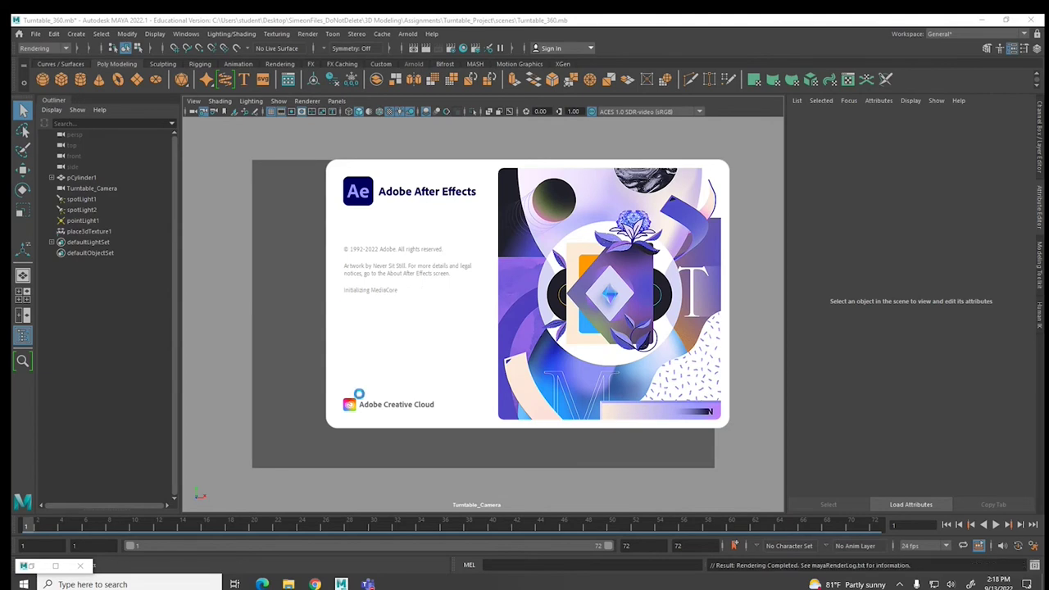
left_click(36, 33)
- Play the Headphones_Wireframe_0001.tga render sequence in FCheck, then switch to After Effects
left_click(75, 335)
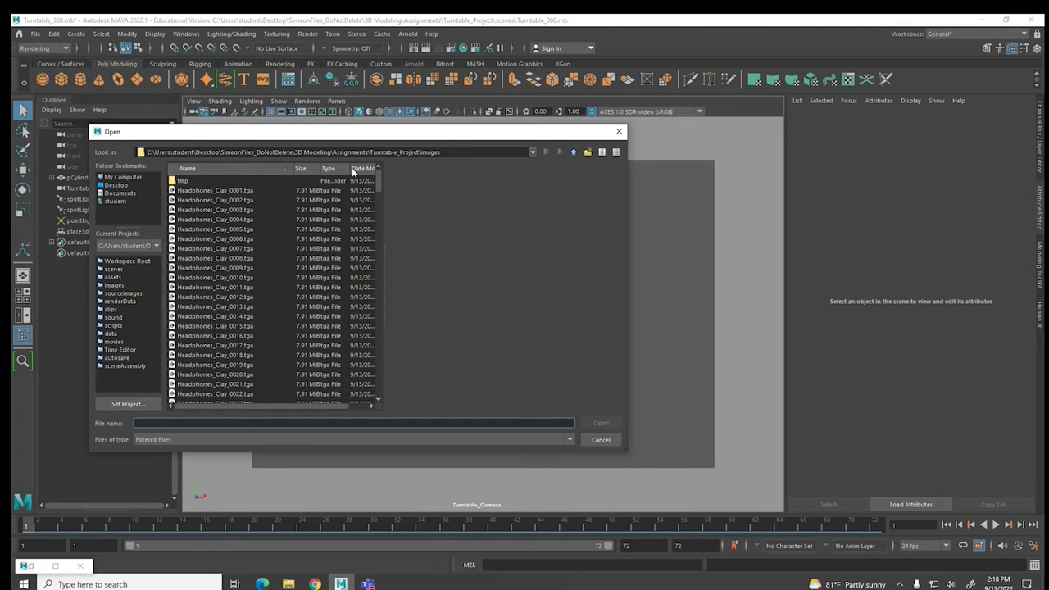
left_click_drag(378, 174, 381, 311)
left_click(229, 290)
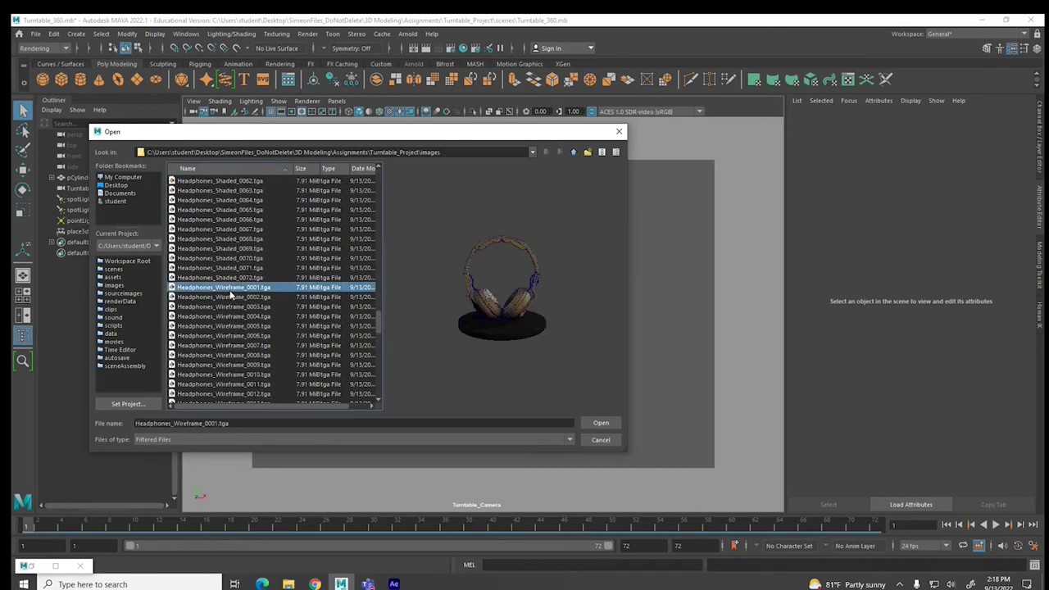
left_click(600, 423)
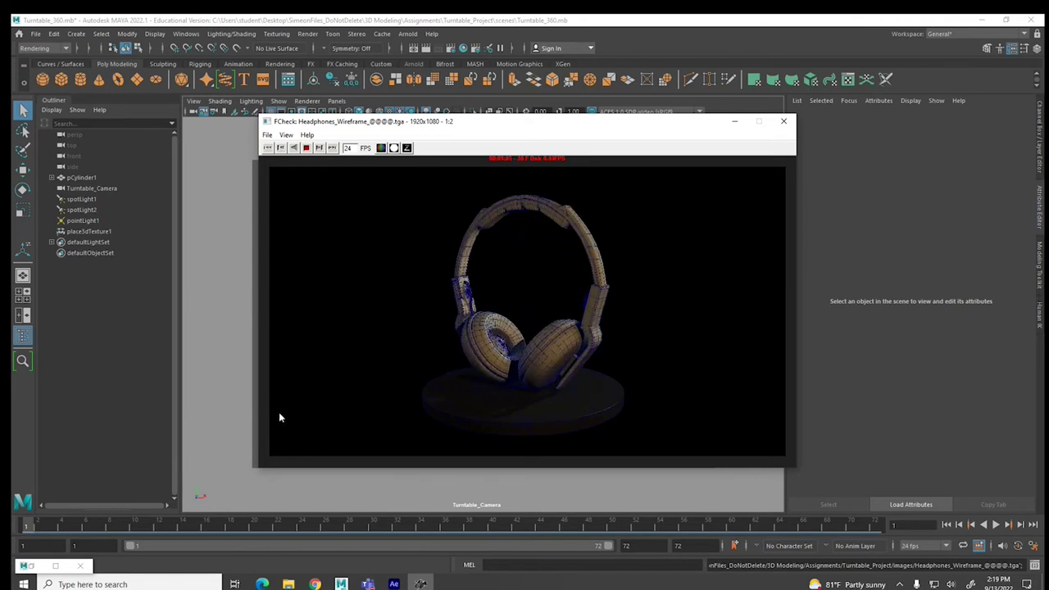
key("alt+Tab")
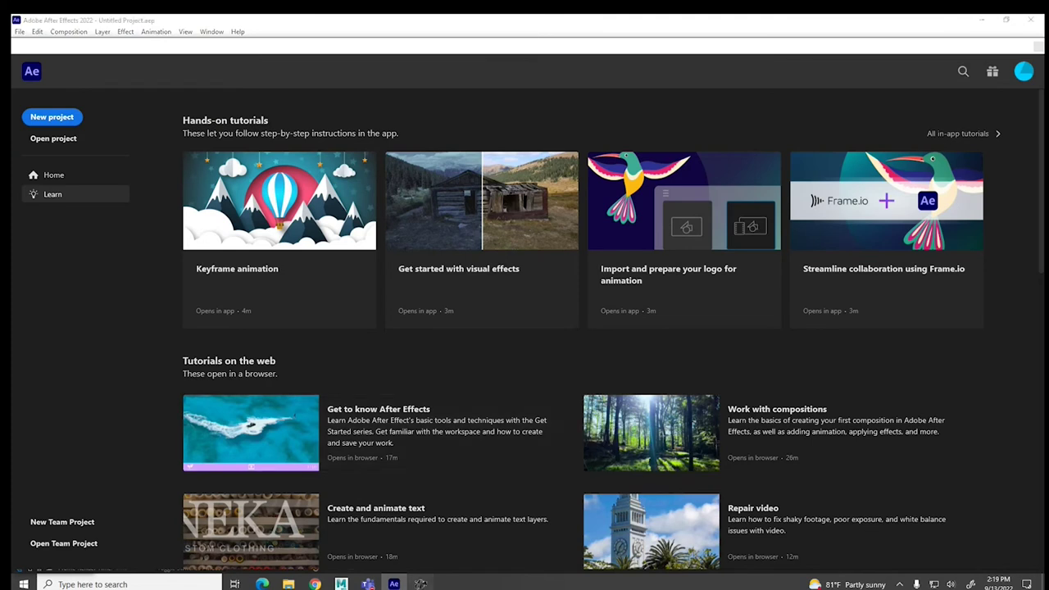
- Check the wireframe render's alpha mask in FCheck, close the viewer and return to After Effects
left_click(421, 582)
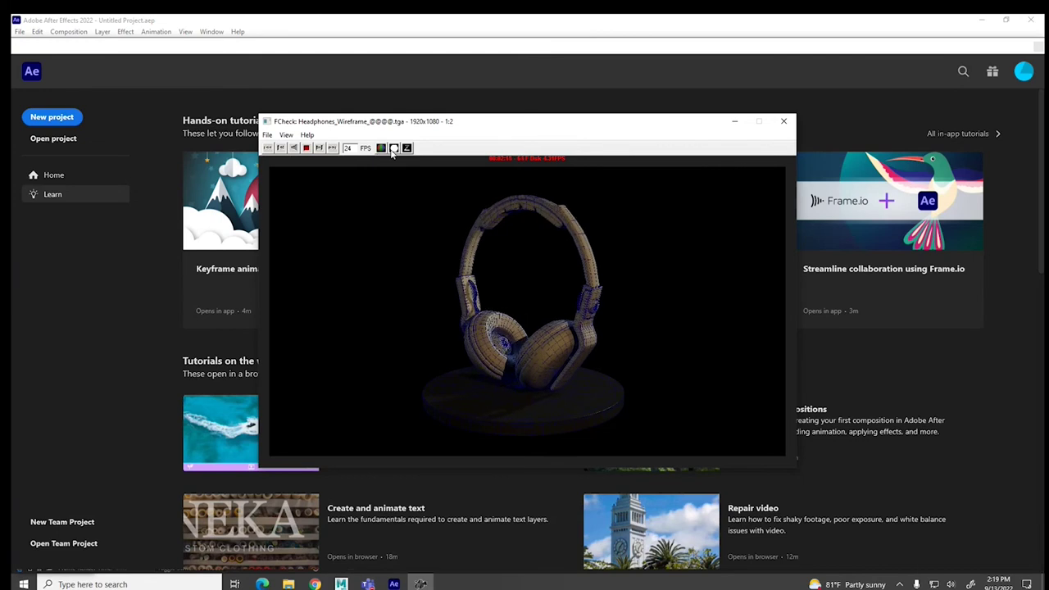
left_click(393, 148)
left_click(393, 148)
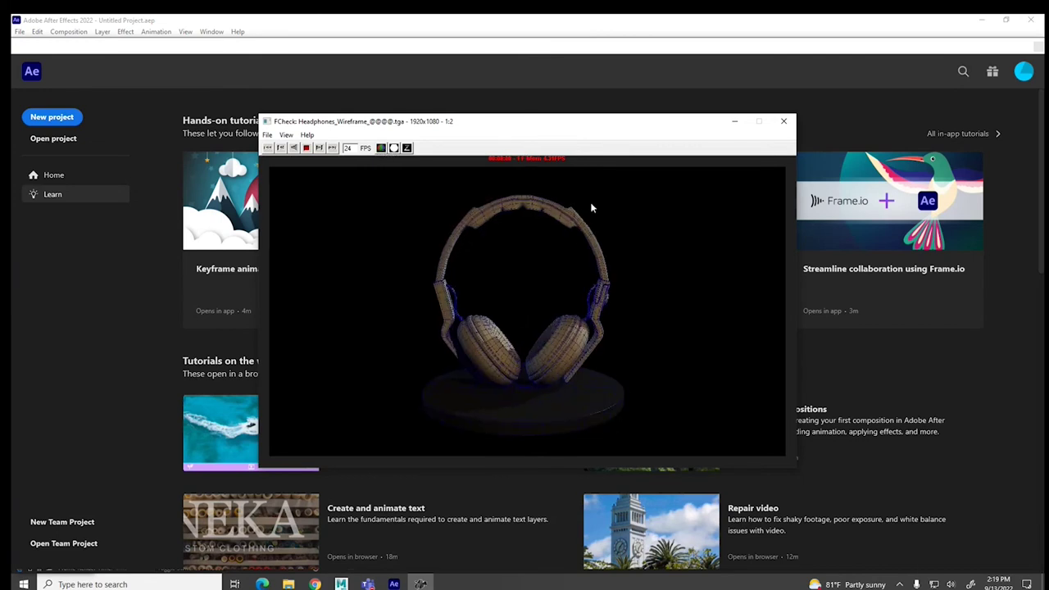
left_click(783, 121)
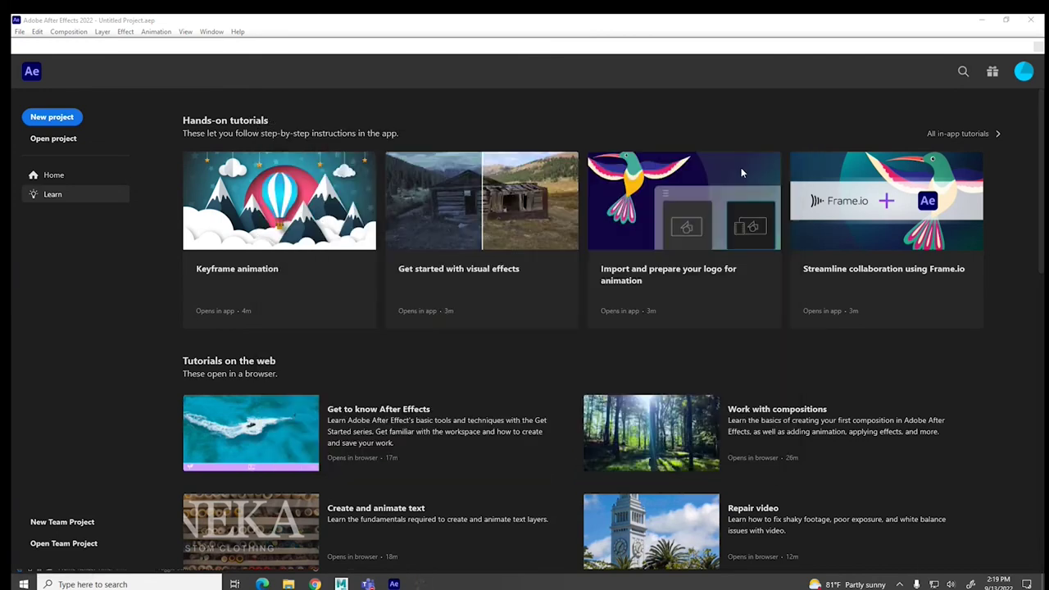
left_click(54, 117)
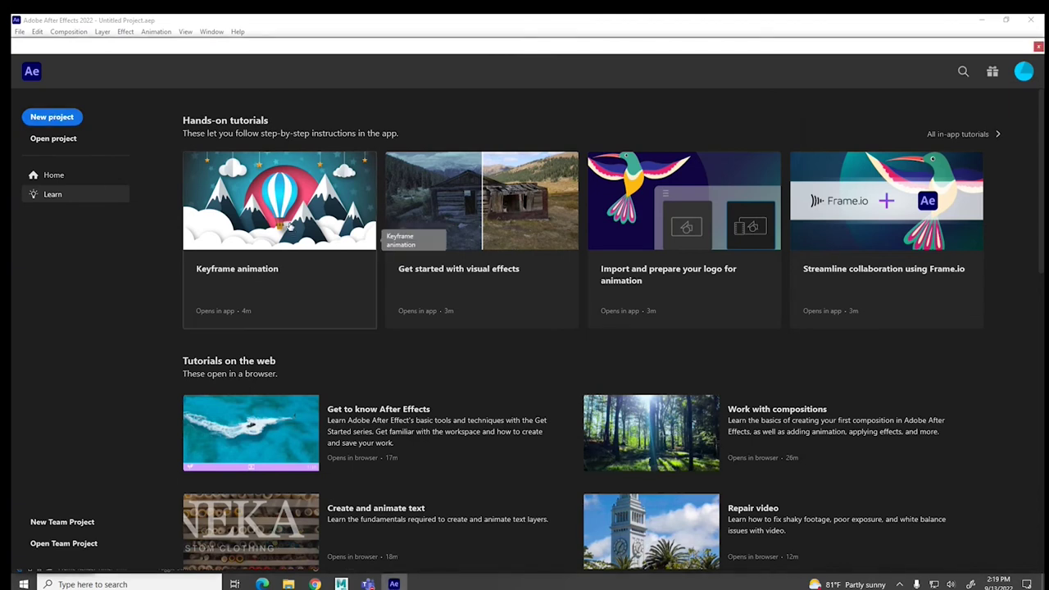
- Start a new project, import the Headphones_Clay TGA sequence and build a composition from it
left_click(38, 118)
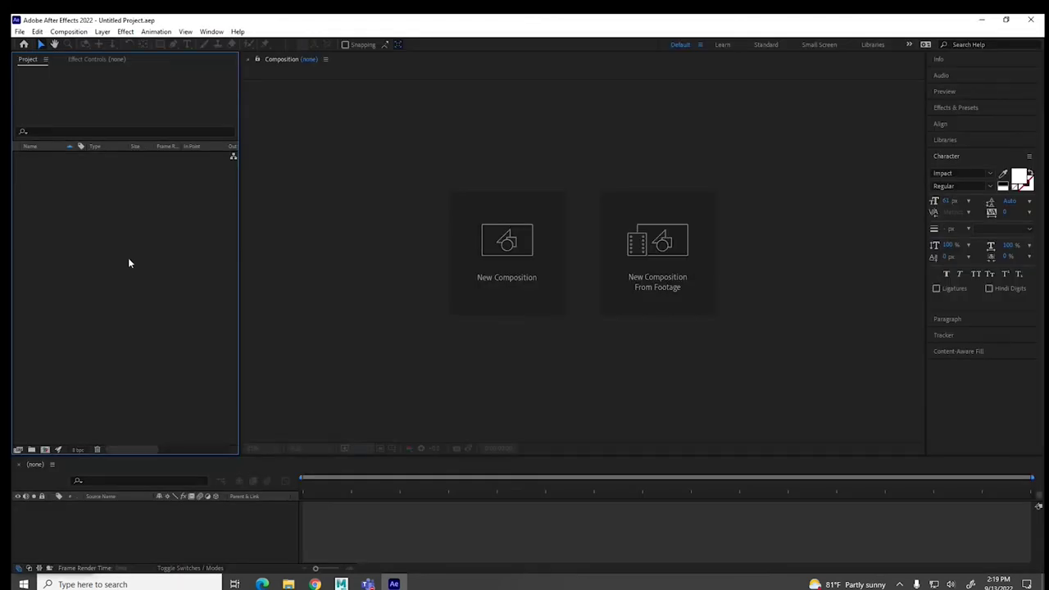
right_click(128, 257)
left_click(18, 31)
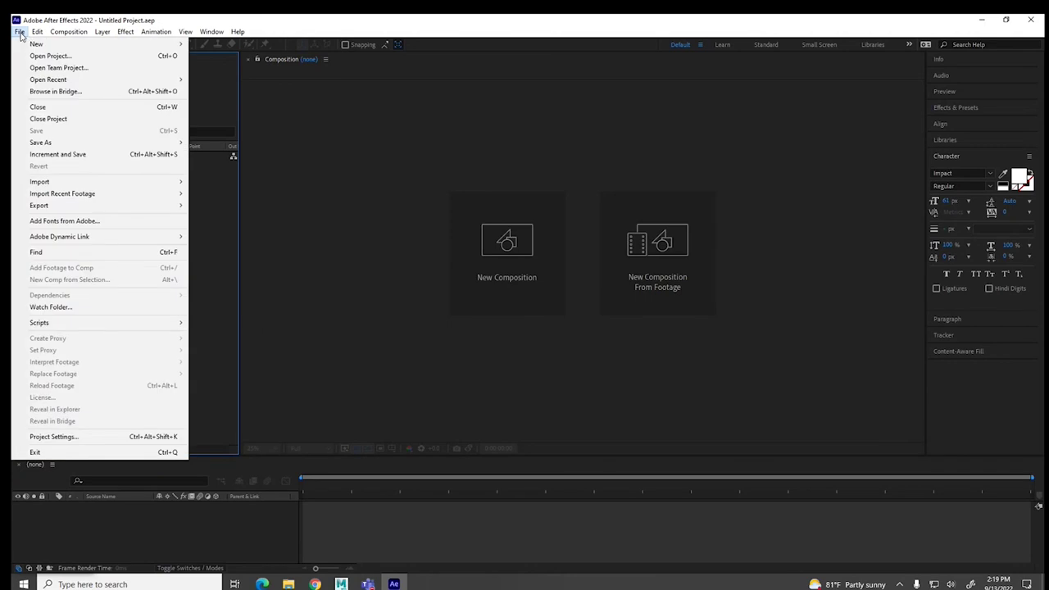
left_click(200, 218)
right_click(91, 243)
mouse_move(123, 297)
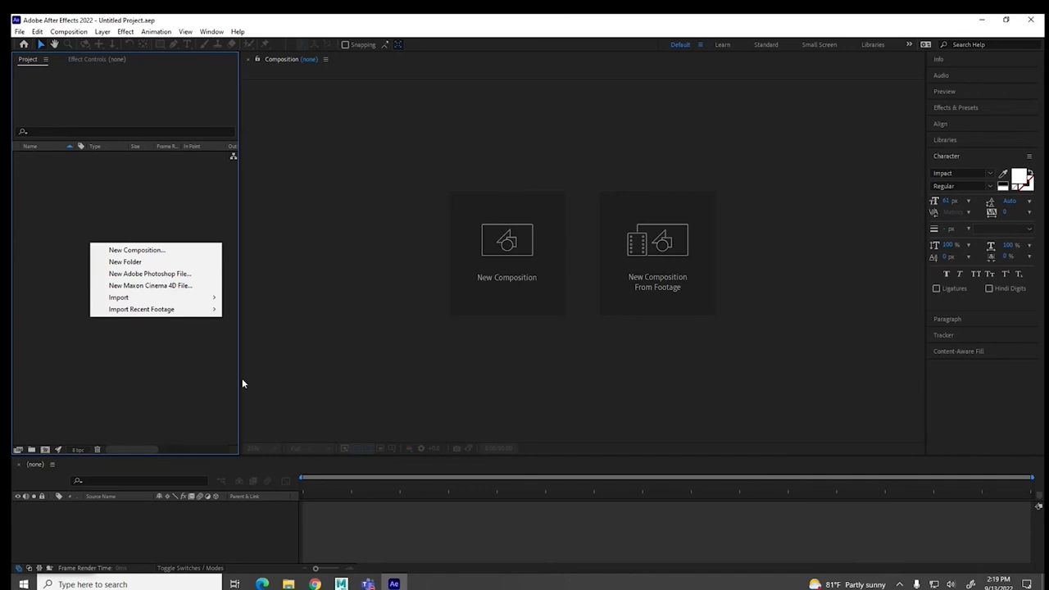
left_click(256, 298)
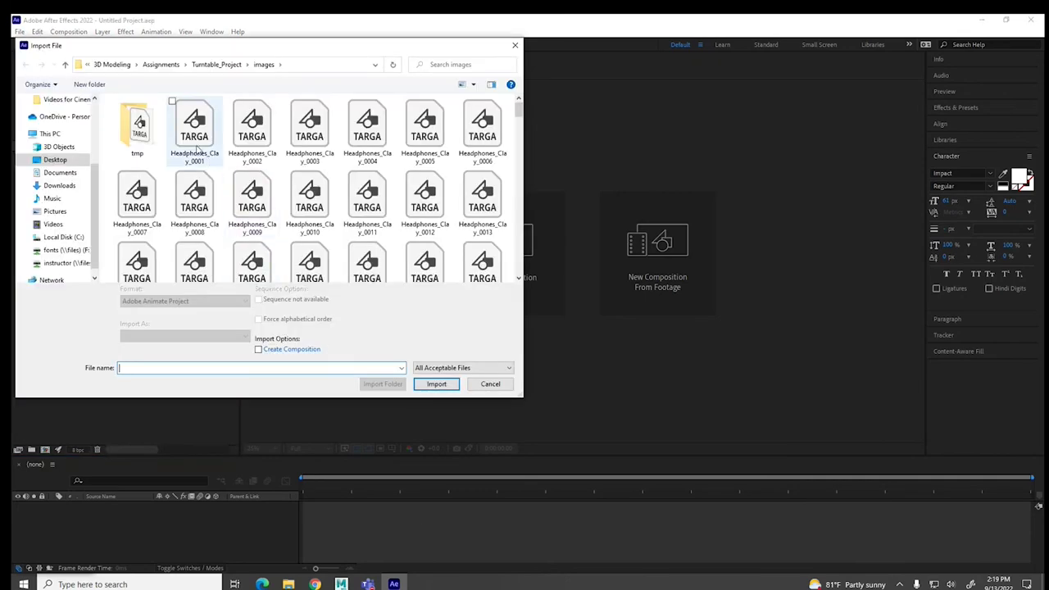
left_click(195, 131)
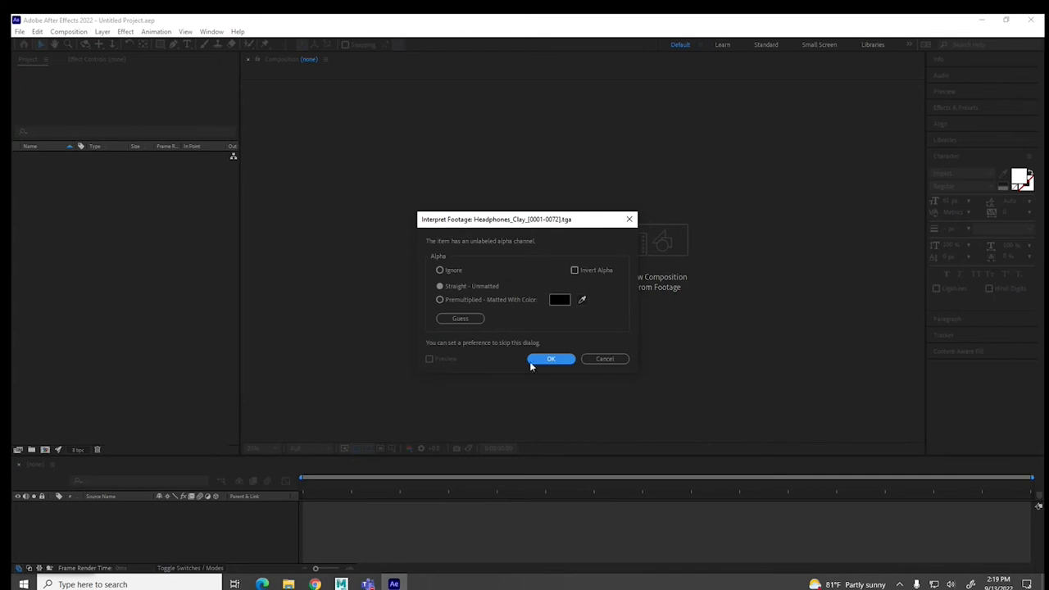
left_click(545, 359)
left_click_drag(52, 159, 51, 518)
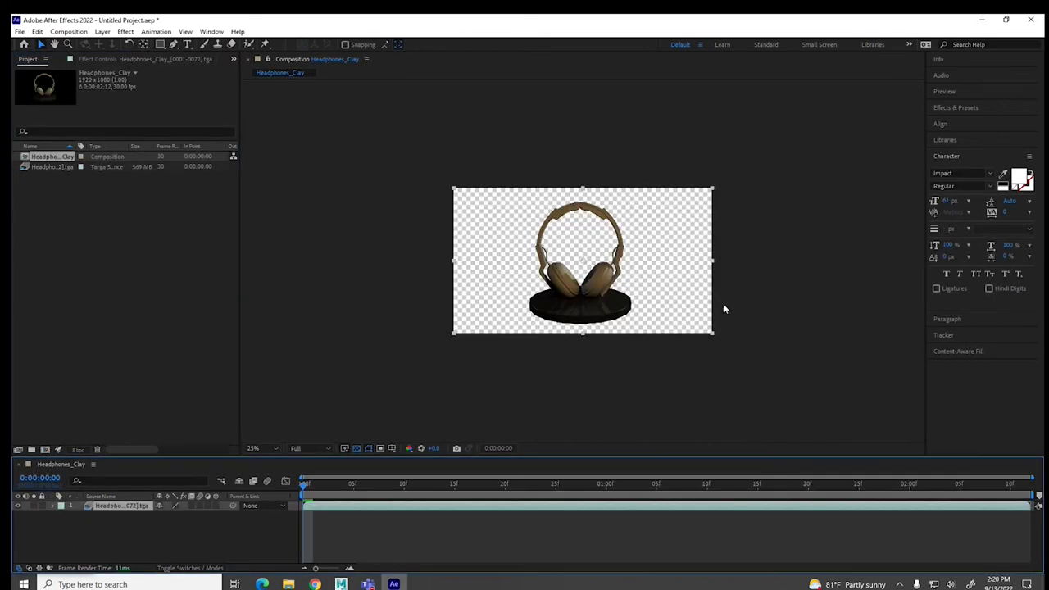
- Import the Headphones_Shaded TGA frames as a sequence, accepting the alpha interpretation
right_click(75, 295)
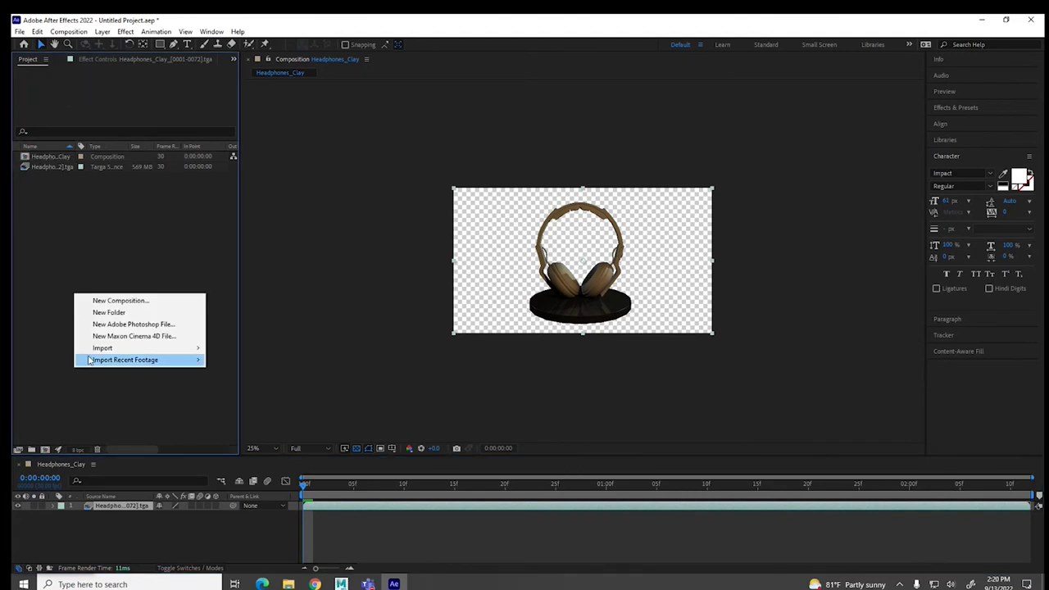
mouse_move(102, 348)
left_click(250, 347)
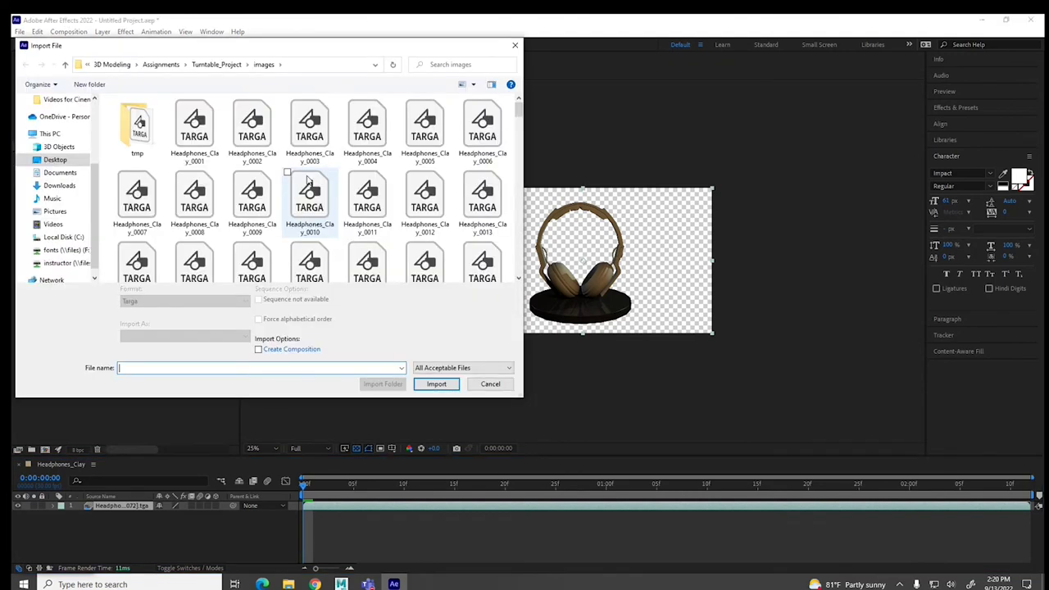
scroll(307, 182, "down", 3)
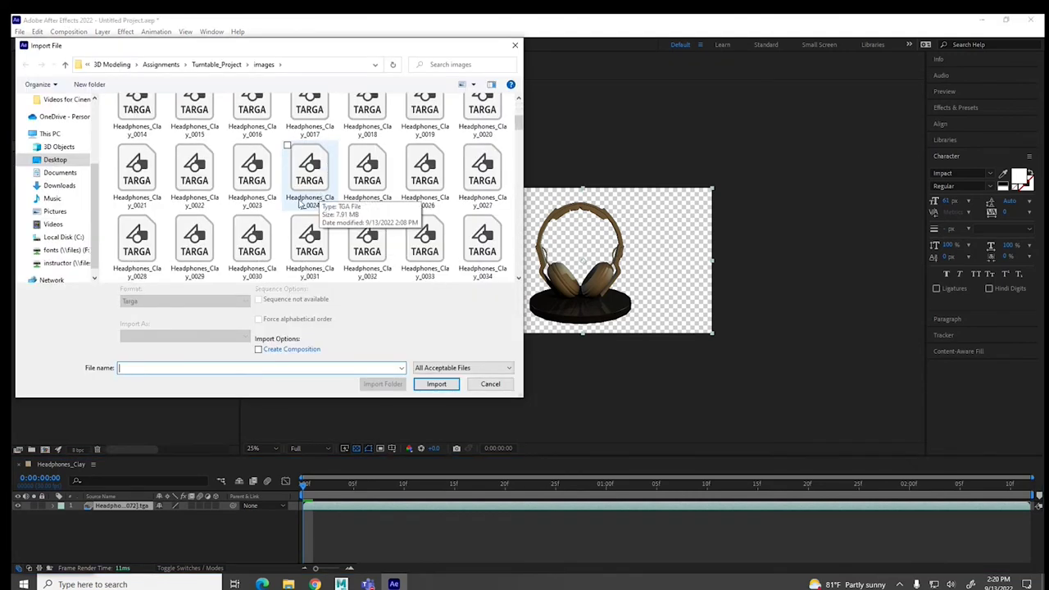
scroll(303, 213, "down", 5)
scroll(305, 223, "down", 1)
scroll(304, 223, "down", 1)
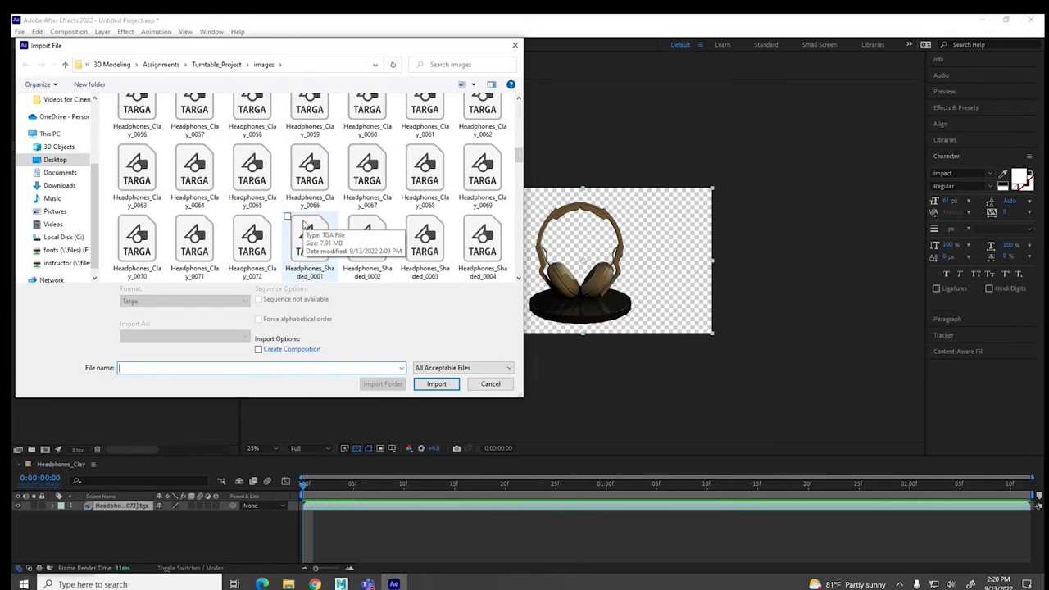
left_click(305, 223)
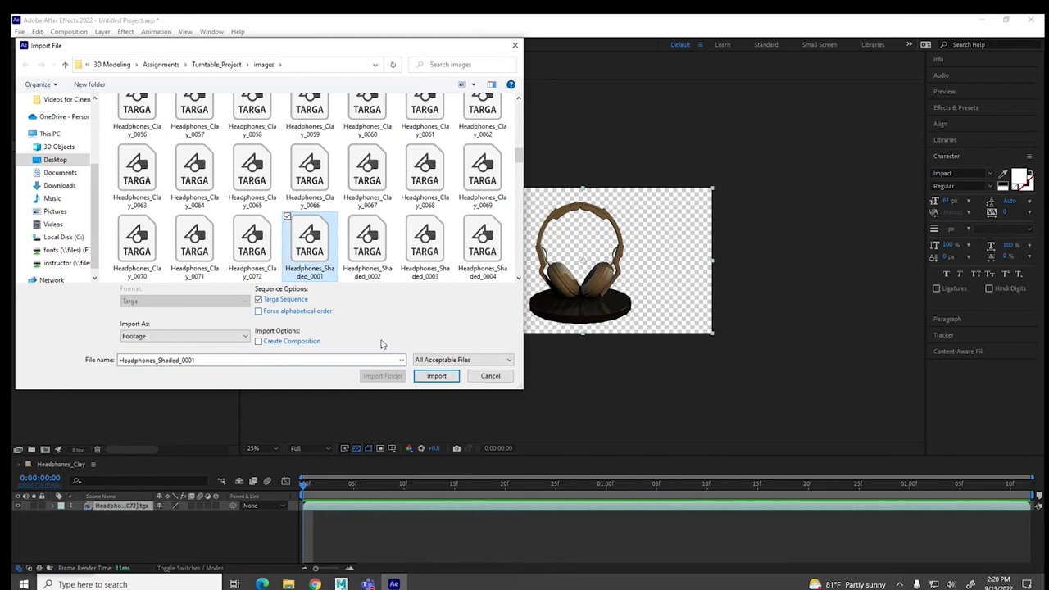
left_click(434, 374)
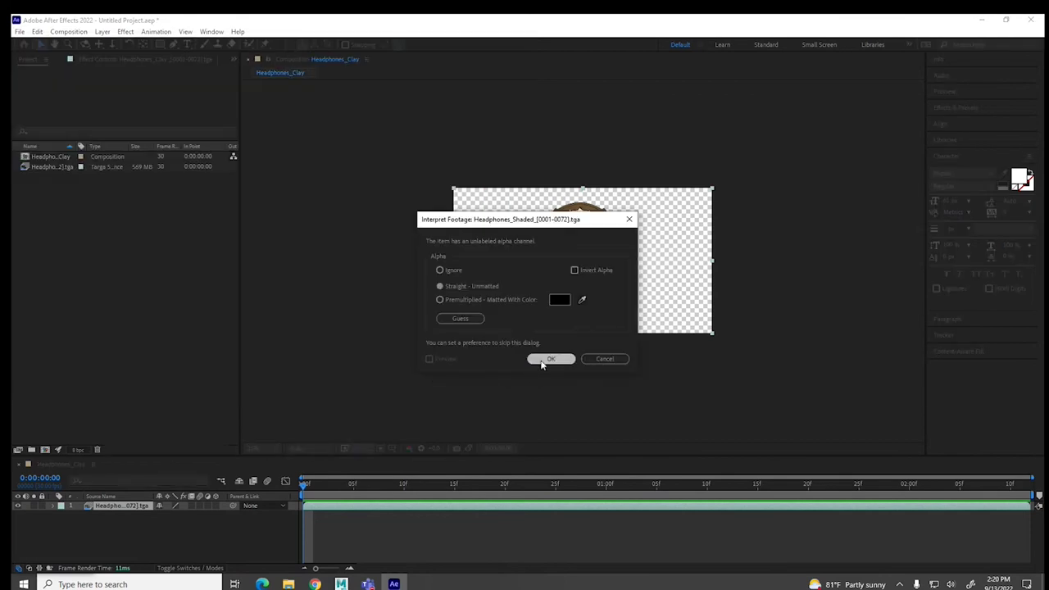
left_click(534, 365)
- Import the Headphones_Wireframe TGA frames as a sequence, confirming the footage interpretation
right_click(95, 251)
mouse_move(124, 304)
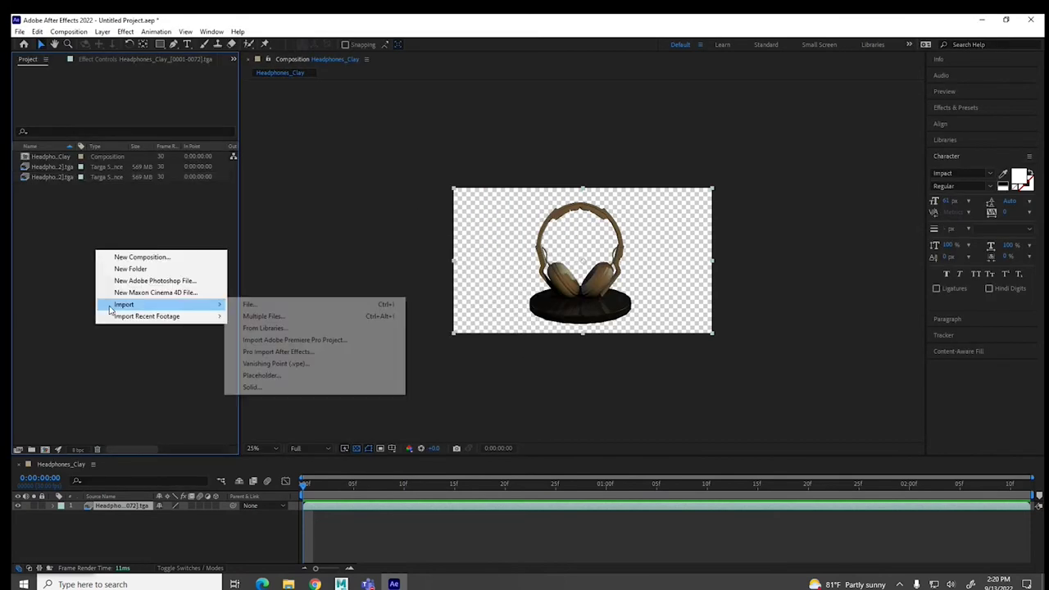
left_click(261, 306)
scroll(259, 221, "down", 1)
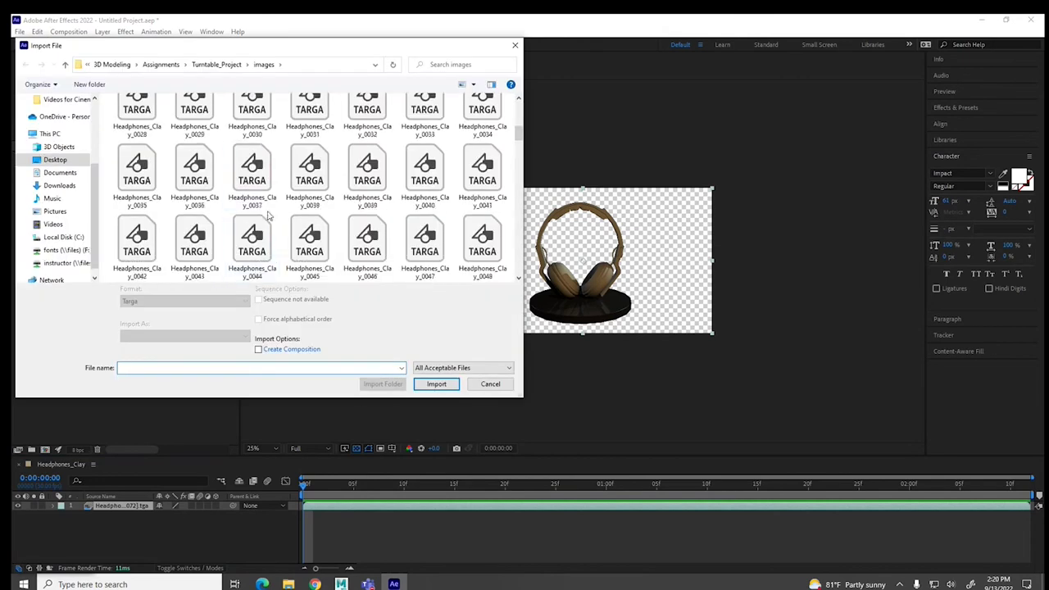
scroll(256, 219, "down", 5)
scroll(257, 222, "down", 7)
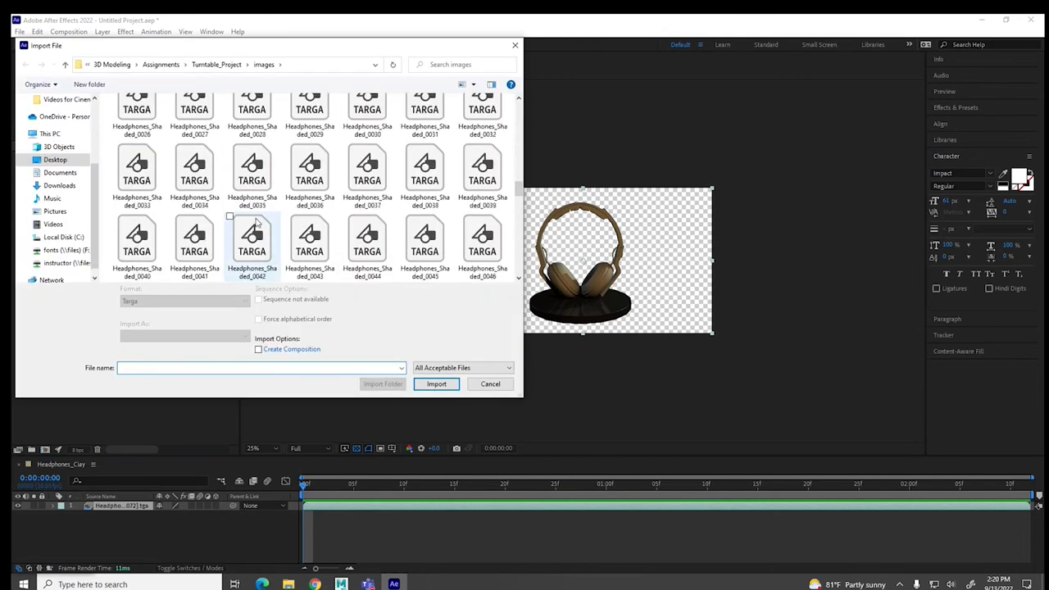
scroll(257, 222, "down", 1)
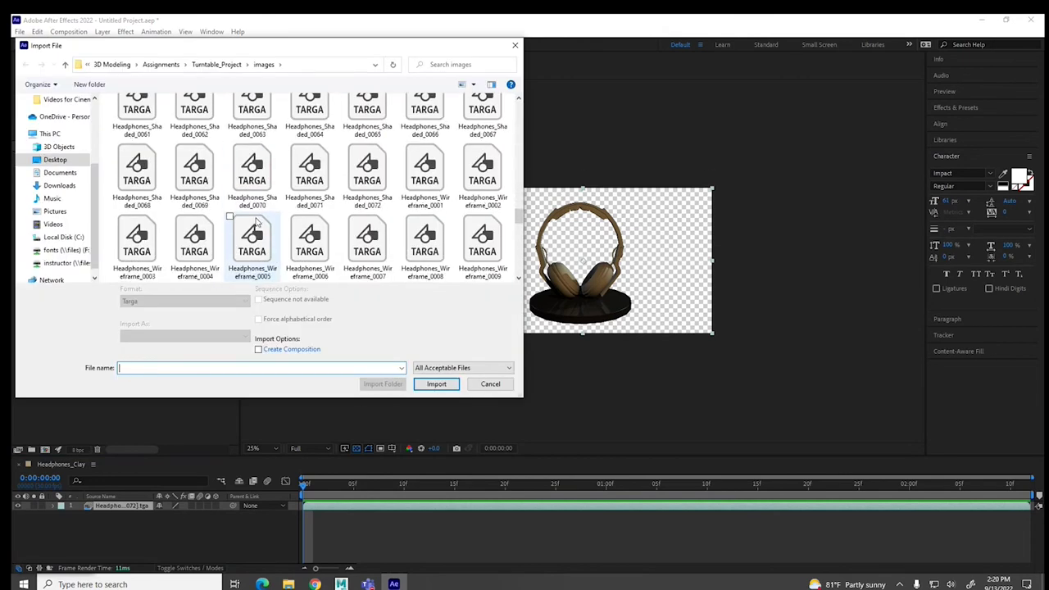
left_click(432, 188)
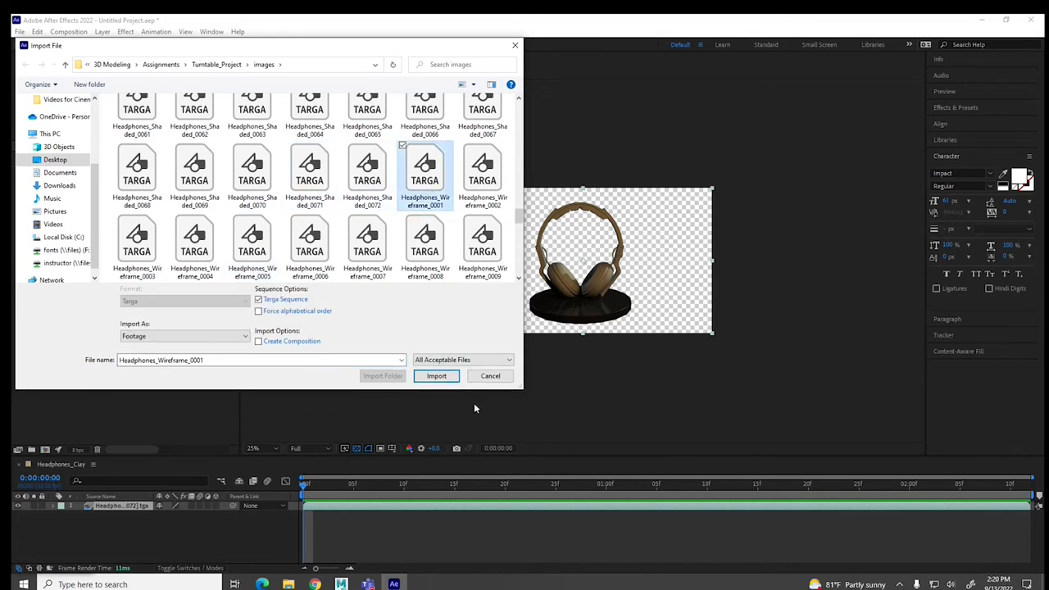
left_click(436, 375)
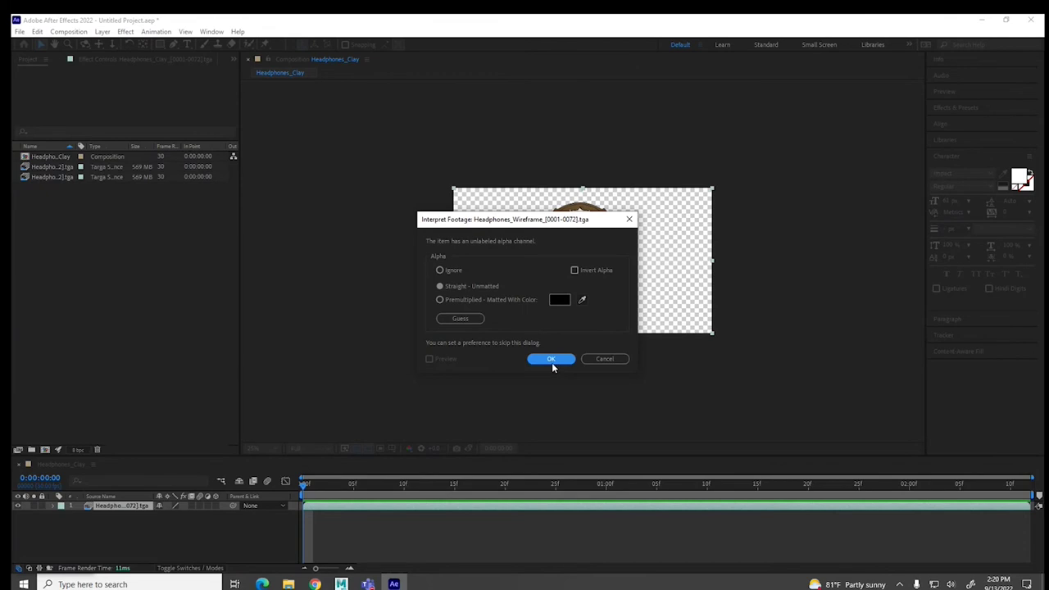
left_click(549, 365)
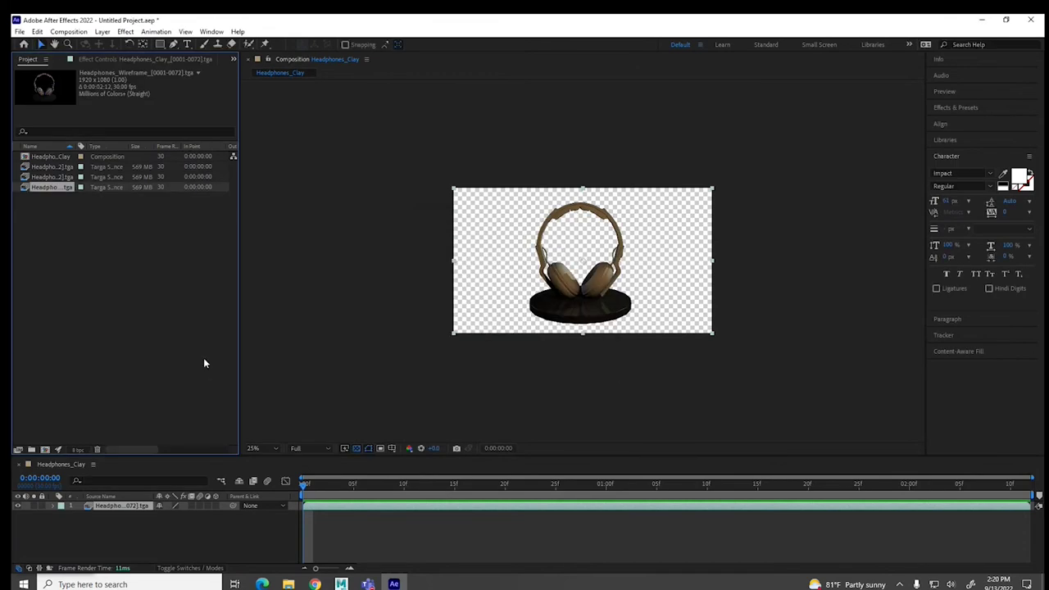
- Create a grey Gray Solid 1 layer beneath the headphones layer and view the comp at 50%
left_click(101, 32)
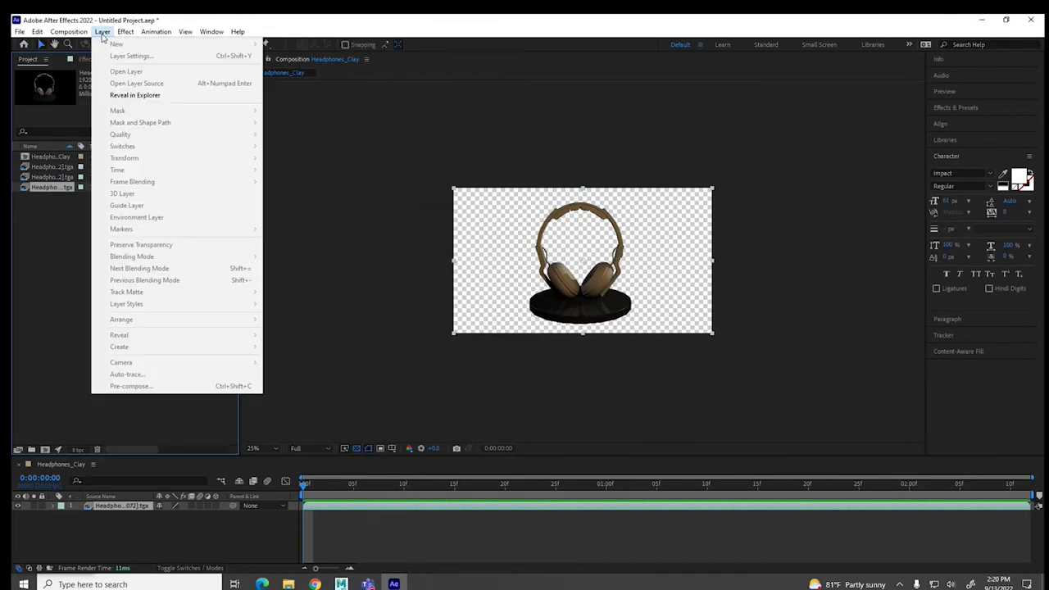
left_click(70, 264)
left_click(311, 227)
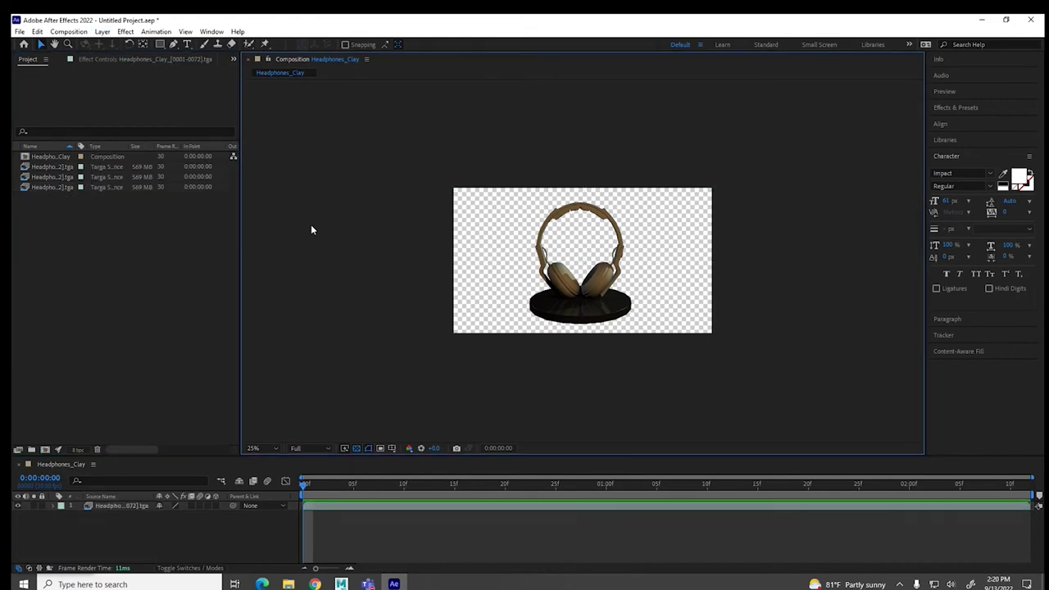
left_click(101, 32)
mouse_move(116, 43)
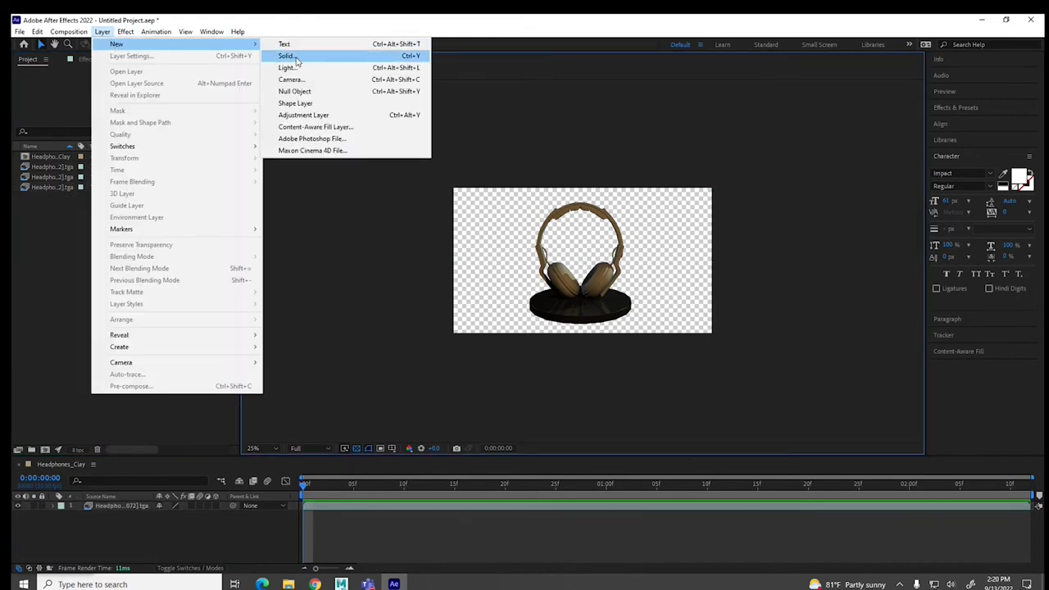
left_click(299, 56)
left_click(522, 363)
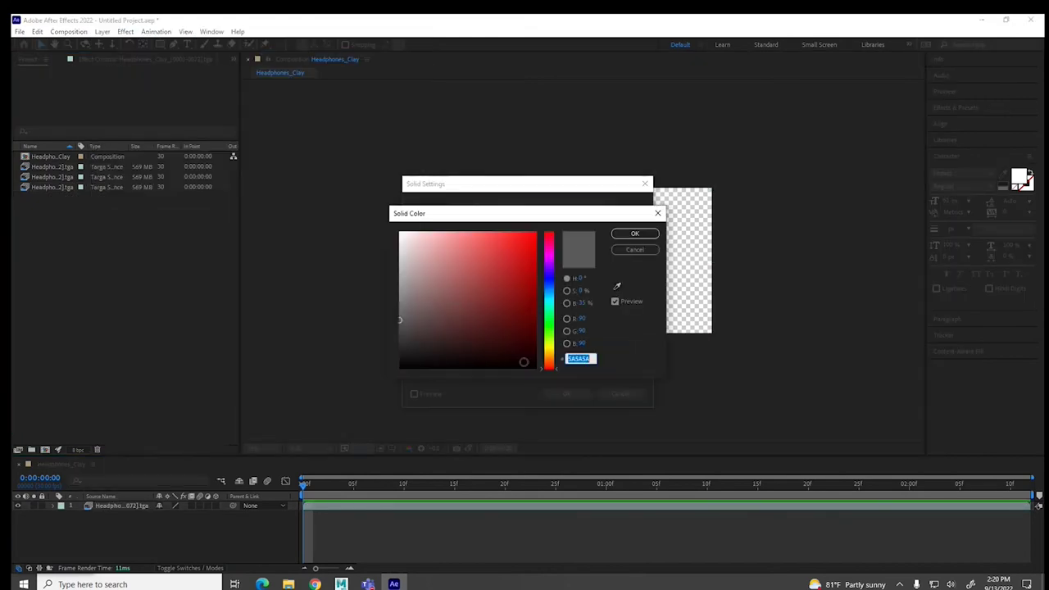
left_click(634, 234)
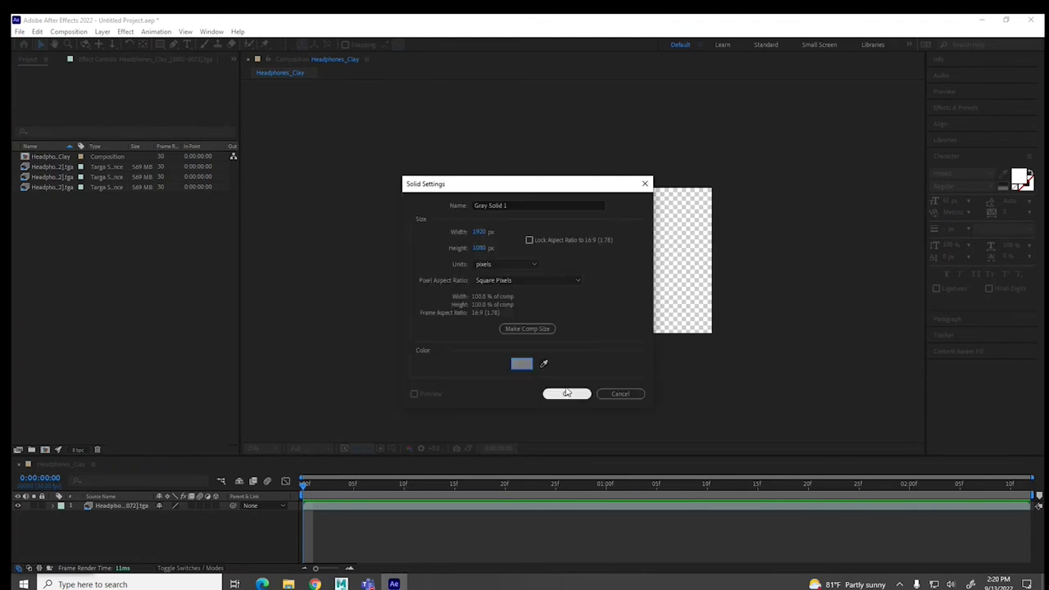
left_click(565, 394)
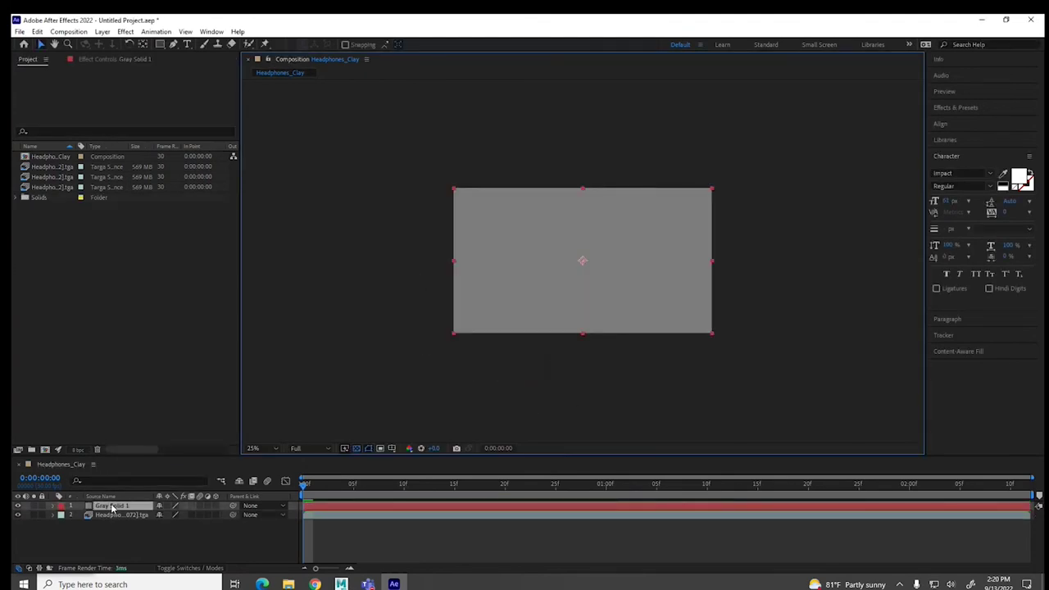
left_click_drag(114, 506, 111, 530)
key("period")
key("period")
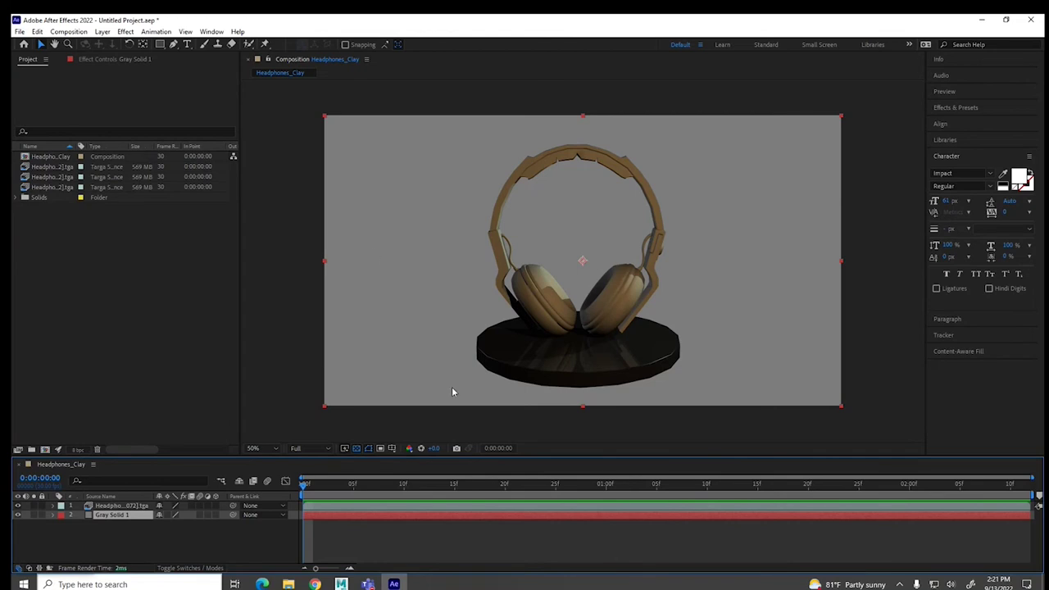
- Set the Headphones_Clay composition to 24 fps with a 0:00:12:12 duration
left_click(68, 32)
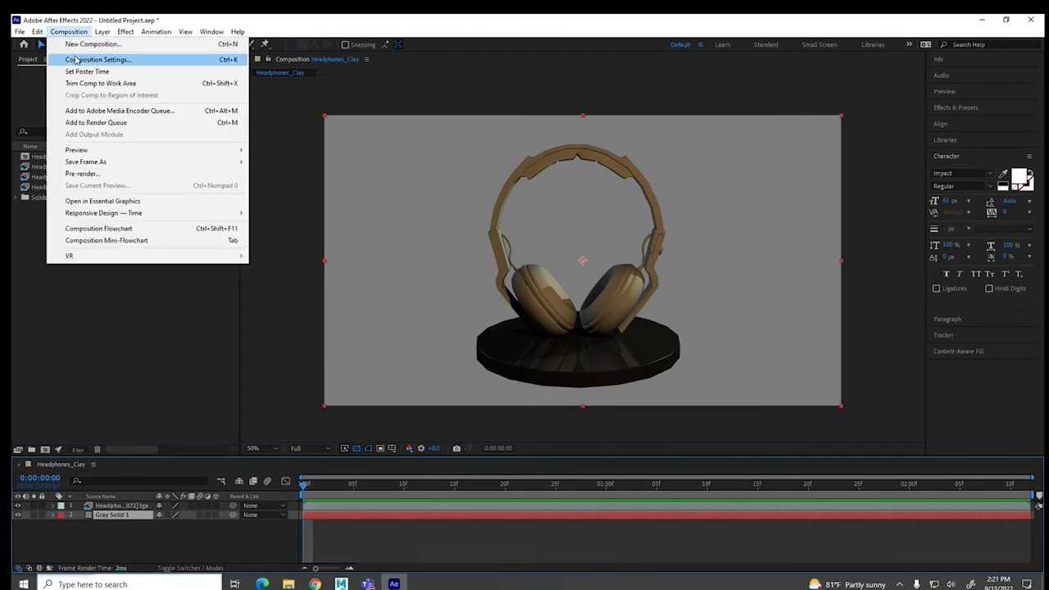
left_click(75, 59)
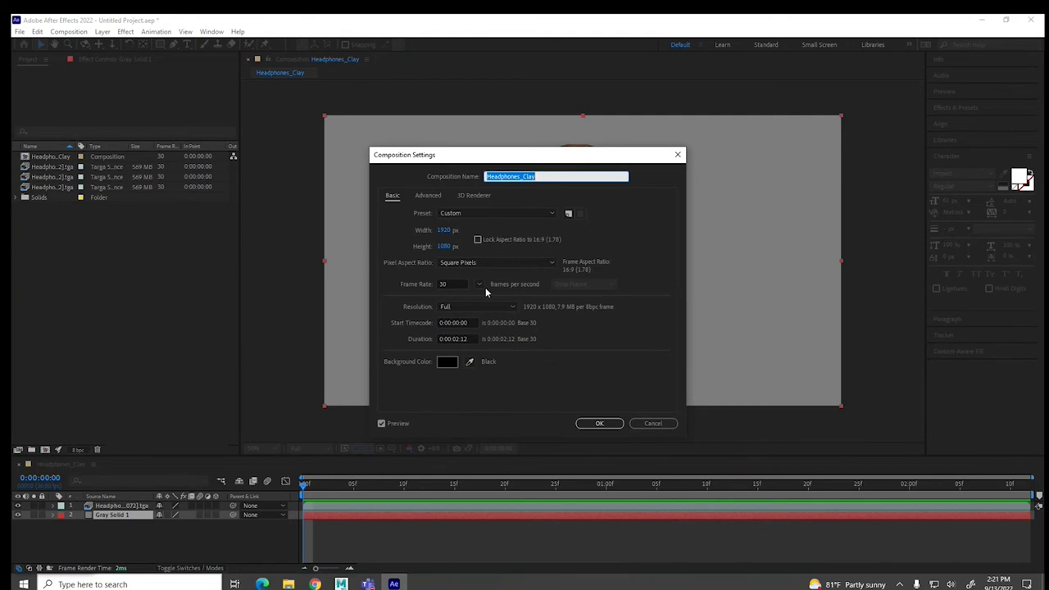
left_click(477, 285)
left_click(495, 346)
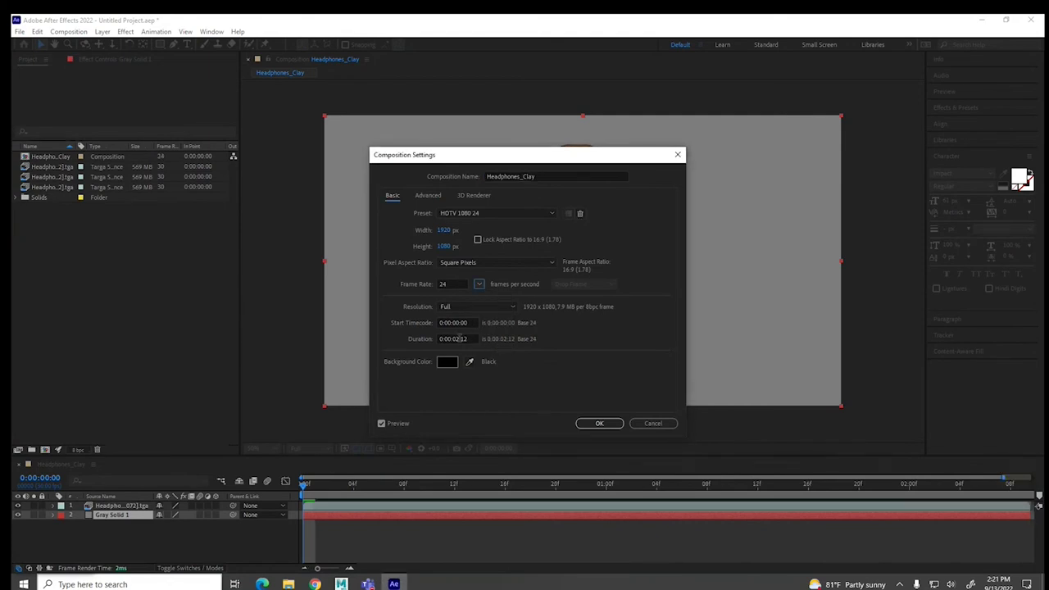
left_click(461, 339)
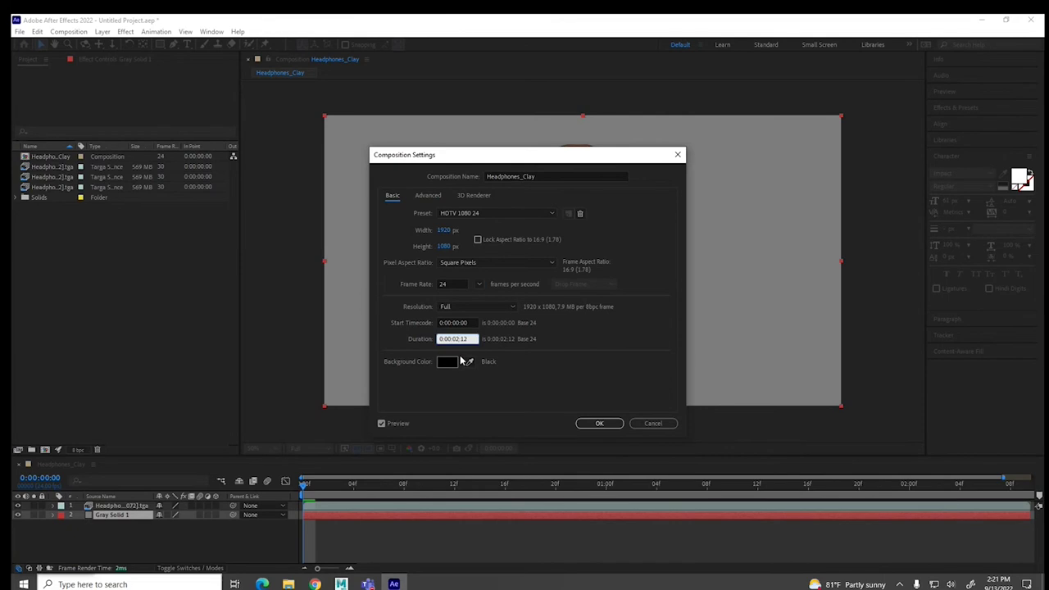
left_click(454, 338)
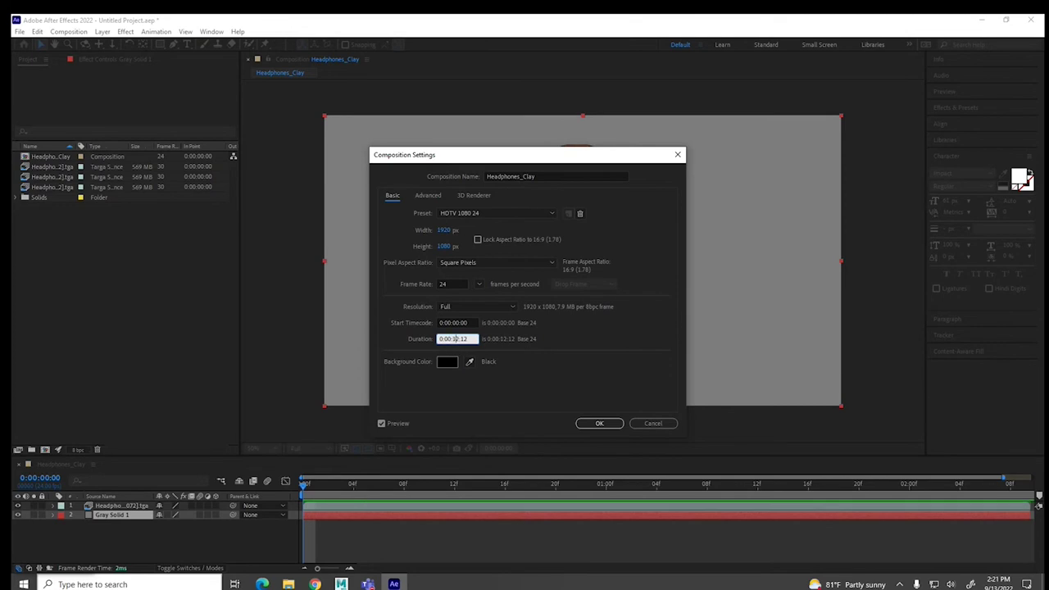
double_click(464, 338)
left_click(599, 423)
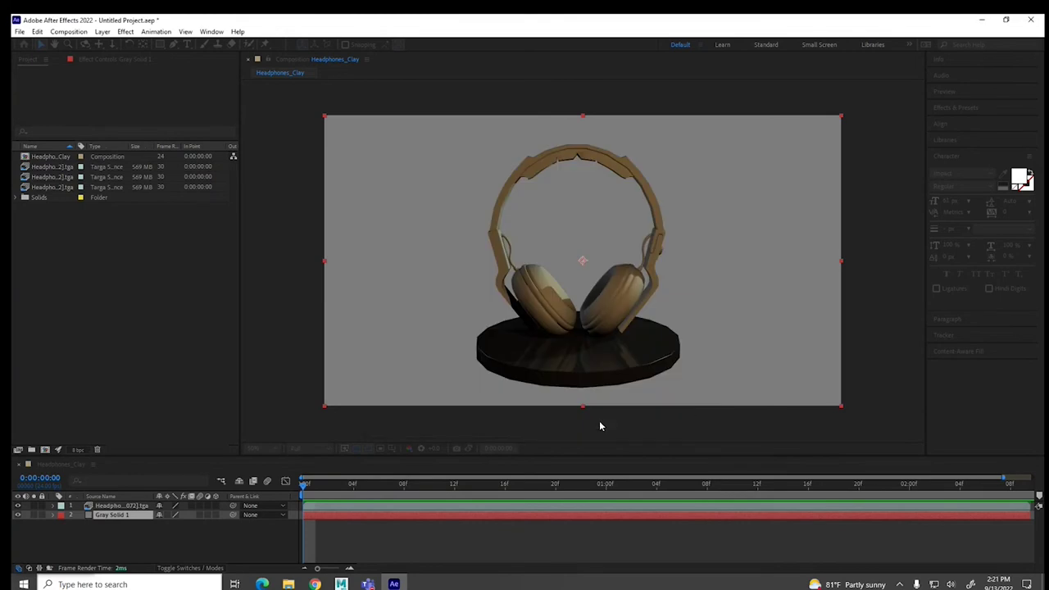
- Stretch Gray Solid 1 across all twelve seconds and place two clay headphones copies later in time
left_click_drag(332, 568, 315, 568)
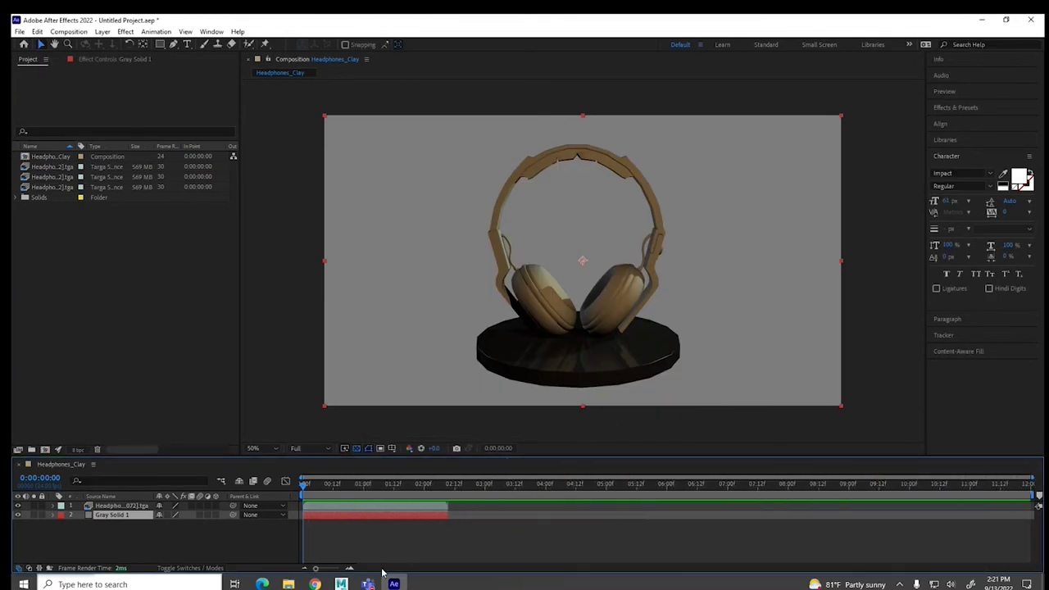
left_click_drag(447, 515, 1028, 515)
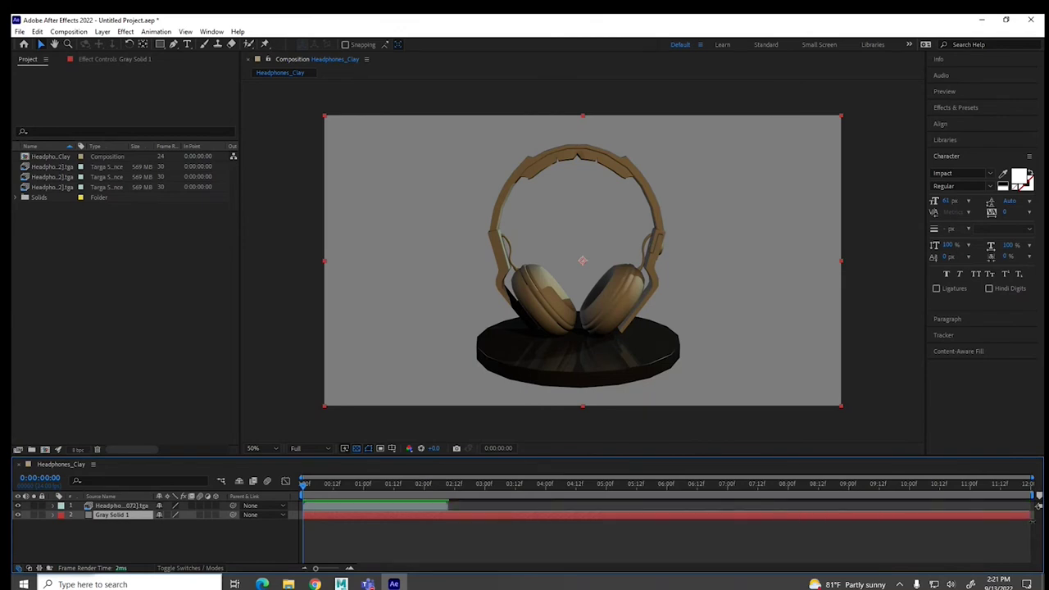
left_click(391, 505)
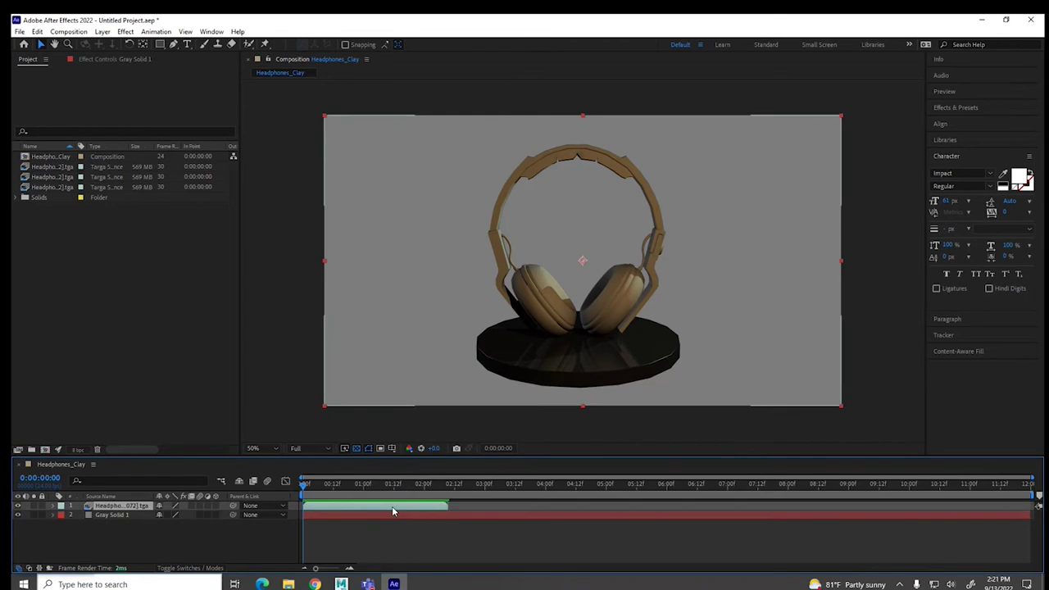
key("ctrl+d")
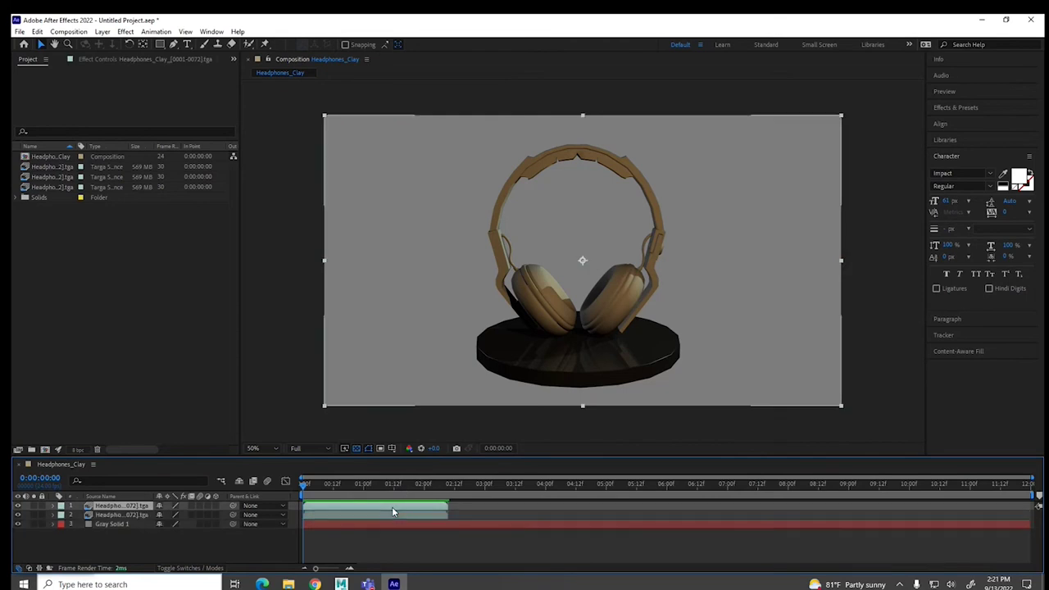
left_click_drag(373, 514, 508, 516)
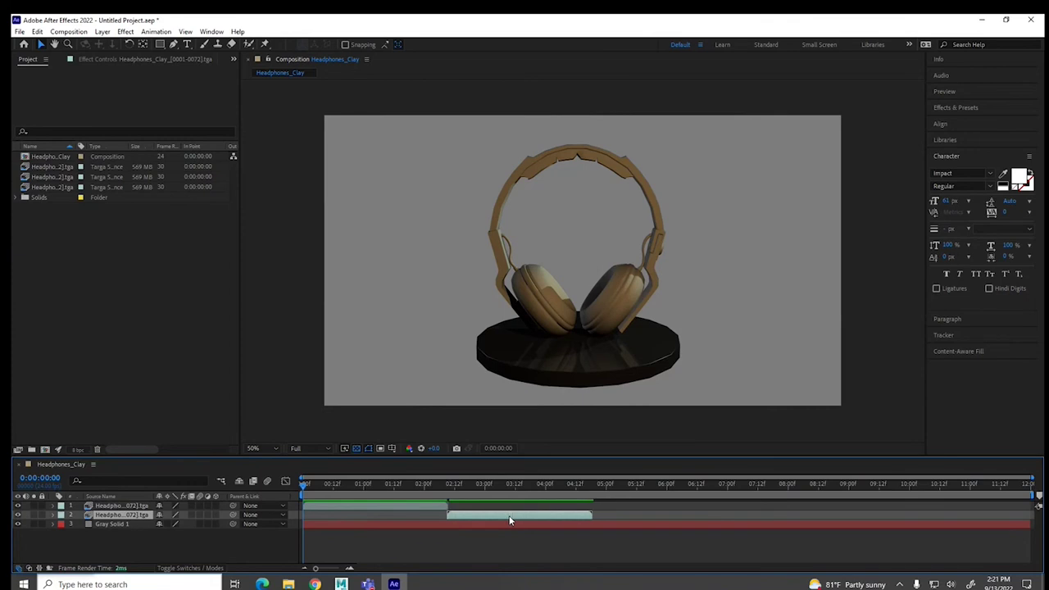
key("ctrl+d")
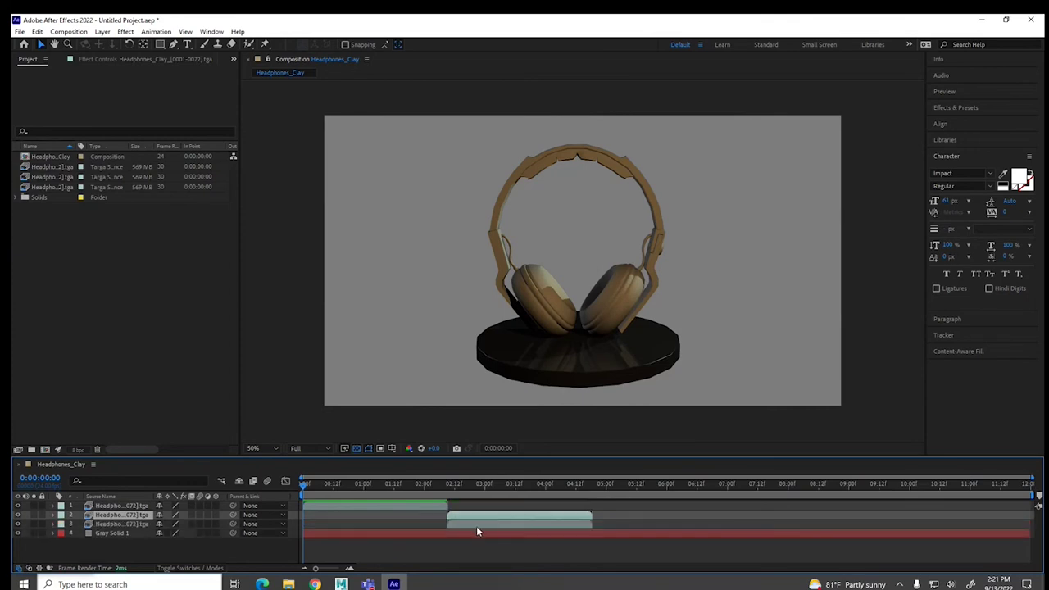
left_click_drag(475, 530, 913, 537)
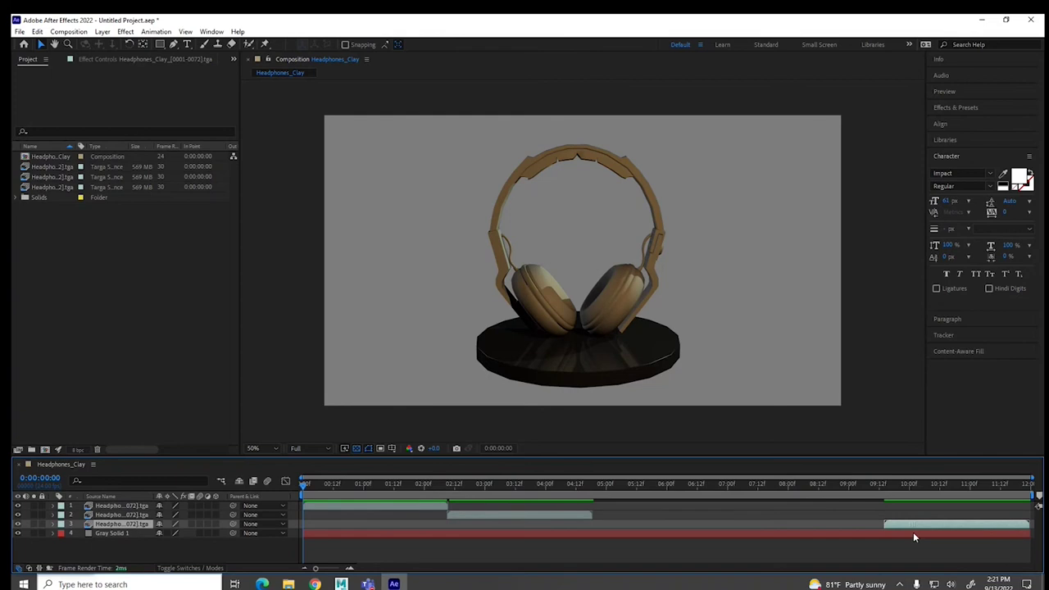
- Add two Headphones_Shaded layers, the copy starting around 4:24, and check the cut near 4:18
left_click(37, 177)
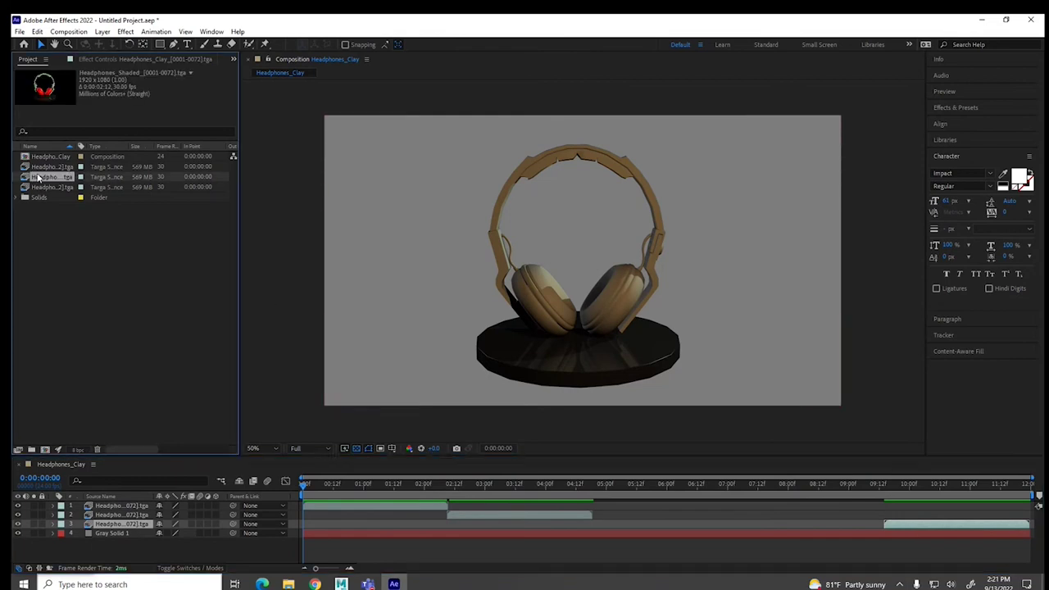
left_click_drag(37, 177, 118, 515)
left_click_drag(354, 520, 468, 522)
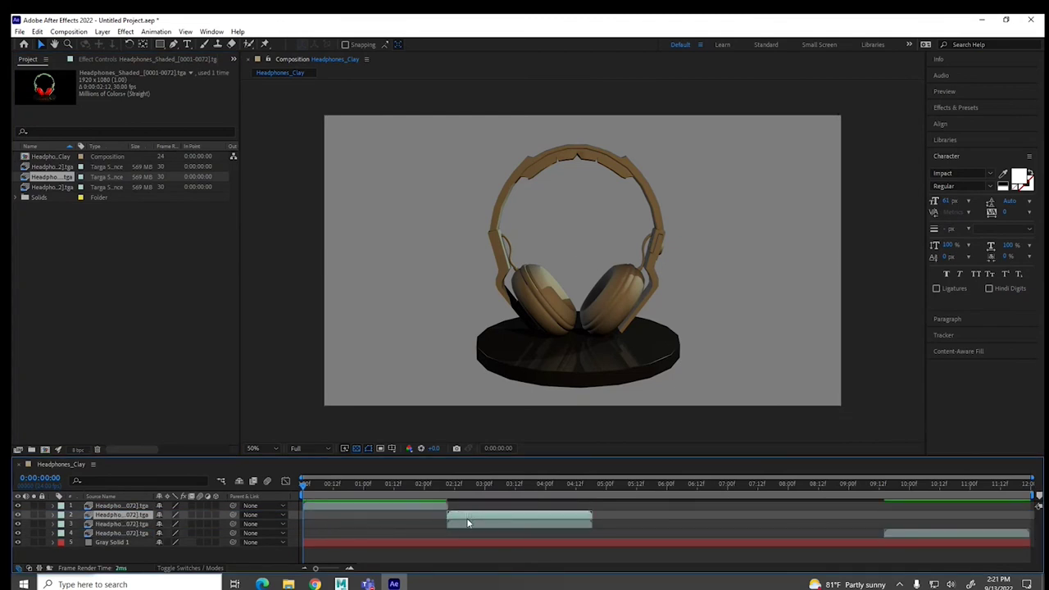
key("ctrl+d")
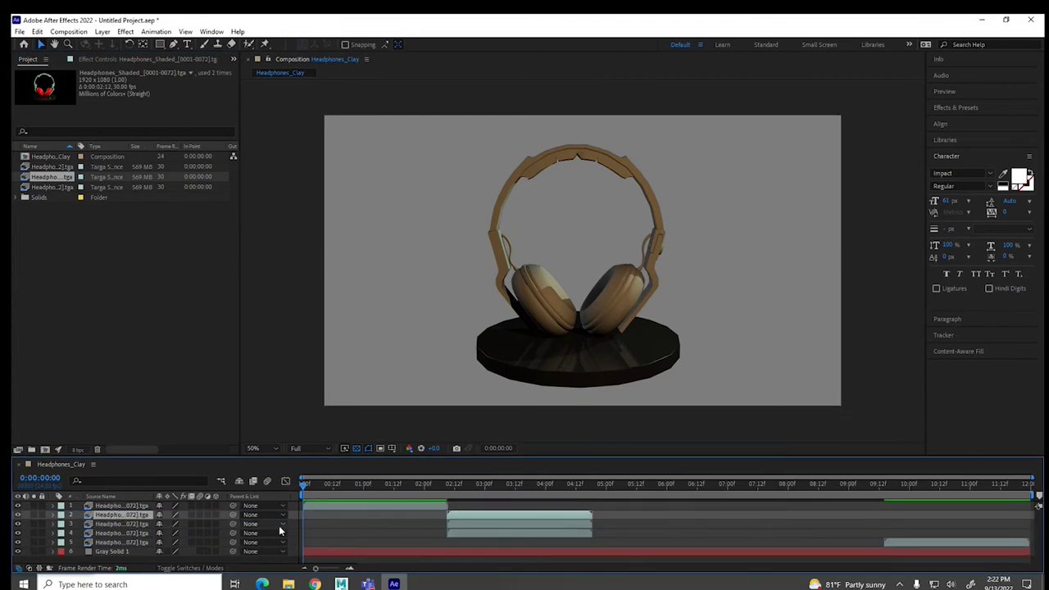
left_click_drag(131, 515, 134, 534)
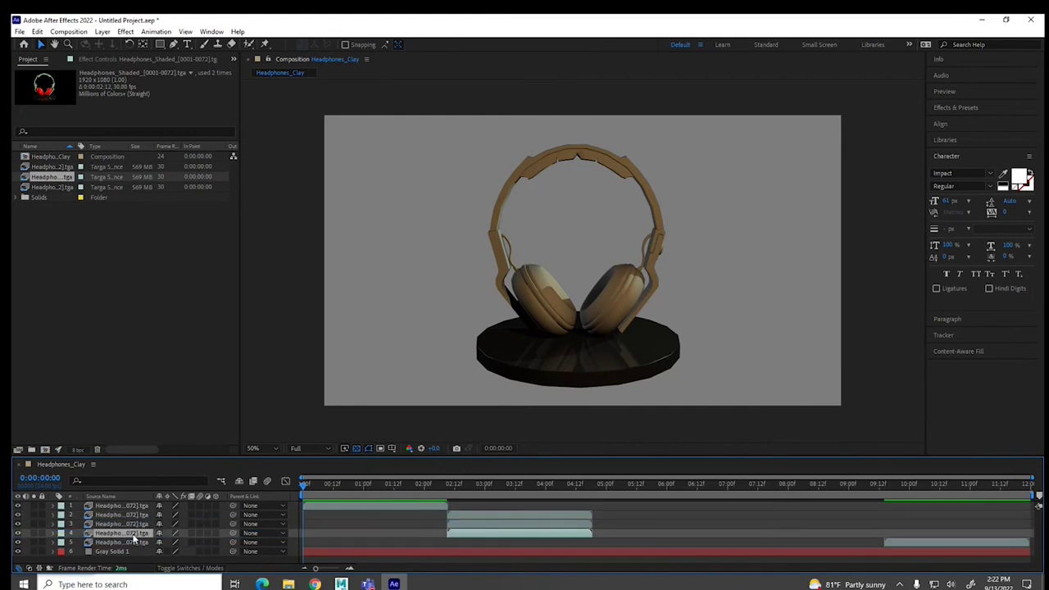
left_click_drag(457, 539, 604, 538)
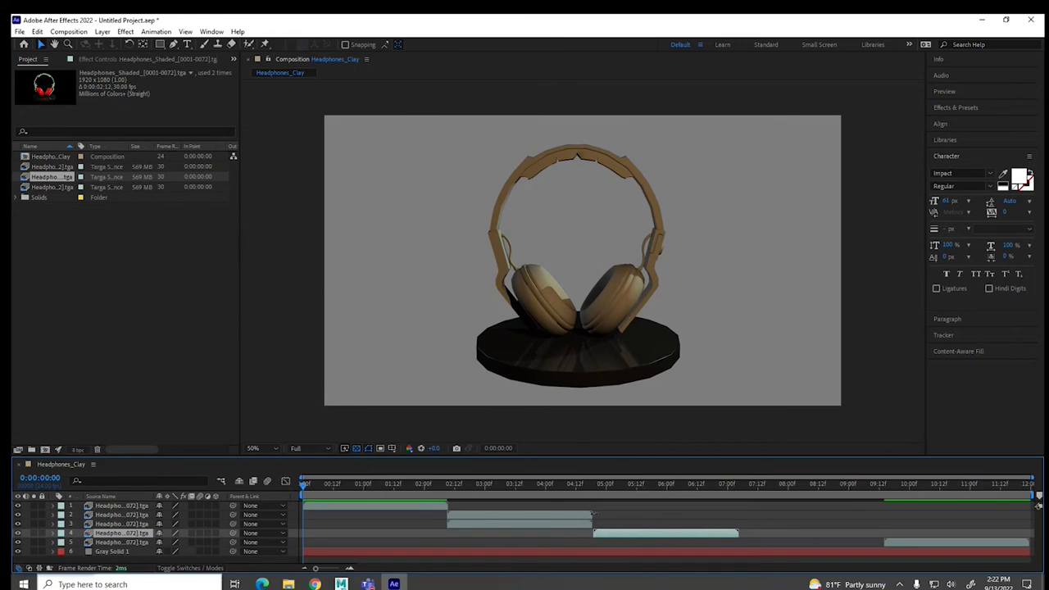
left_click(591, 485)
left_click(594, 484)
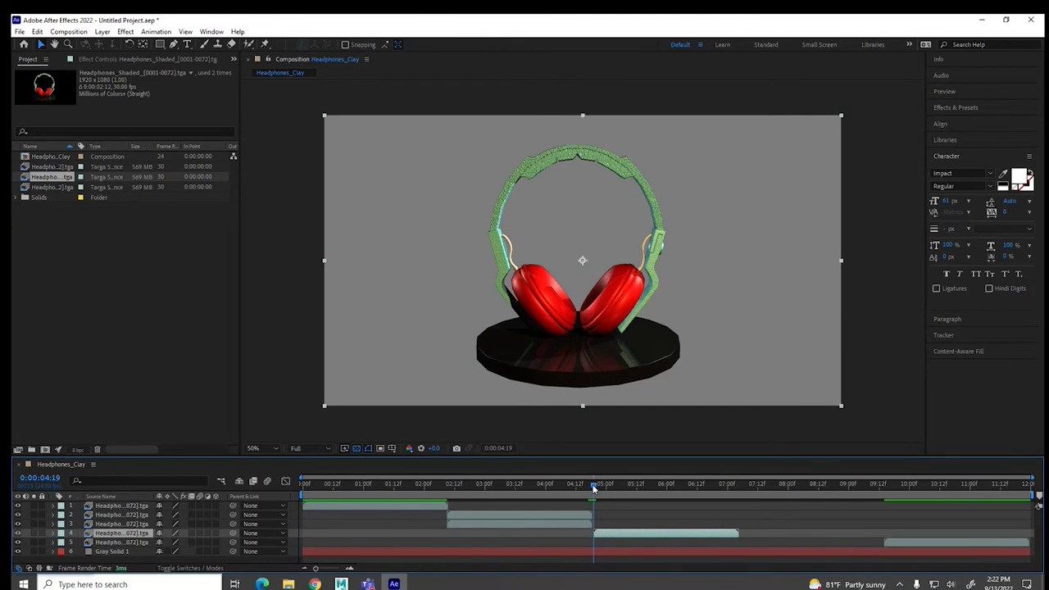
left_click(590, 484)
left_click(45, 189)
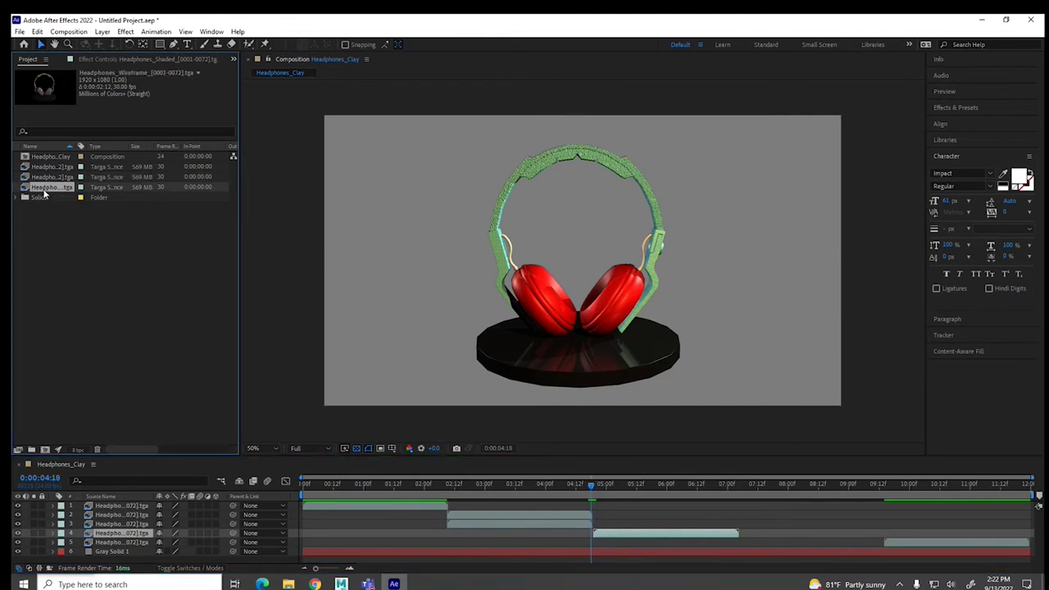
- Add the Headphones_Wireframe footage as a layer starting around 5 seconds and preview it
left_click_drag(45, 193, 82, 538)
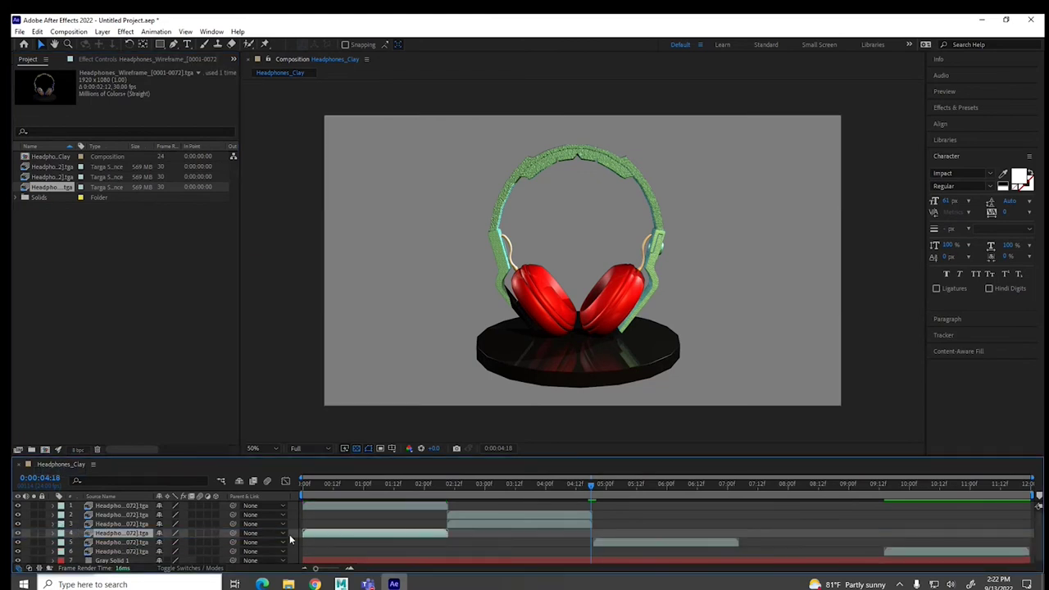
left_click_drag(308, 535, 602, 538)
key("Page_Down")
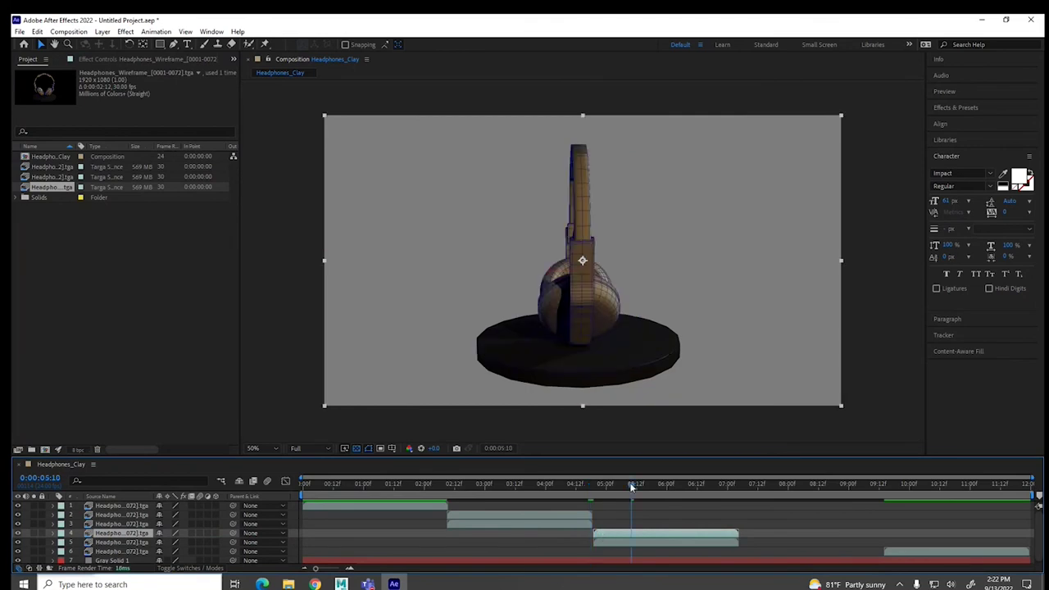
- Duplicate layer 4 and slide the copy and the last layer to start after layer 5, ending at 9:13
key("ctrl+d")
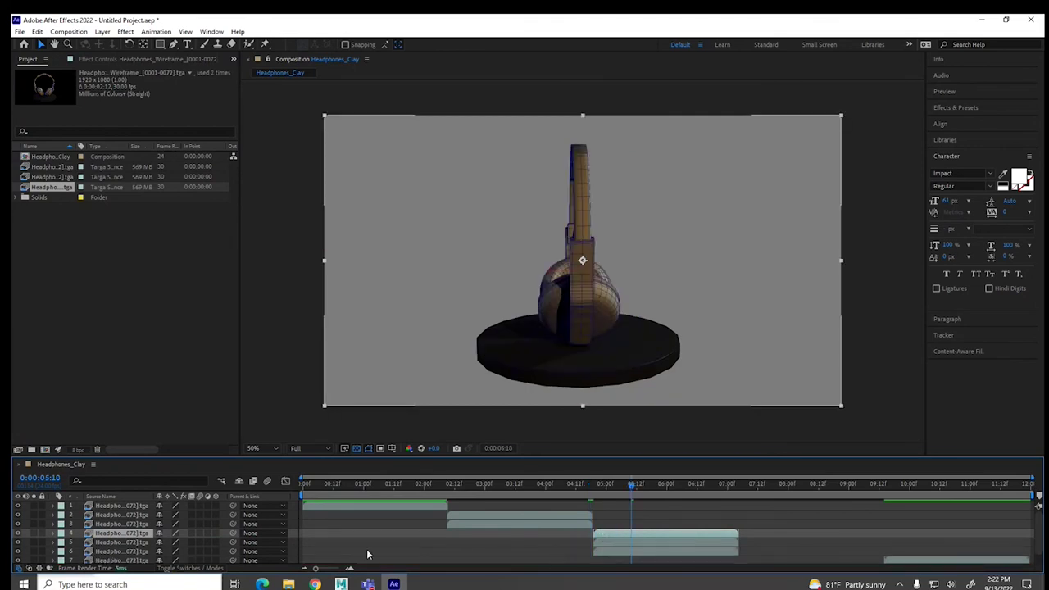
left_click_drag(125, 538, 118, 557)
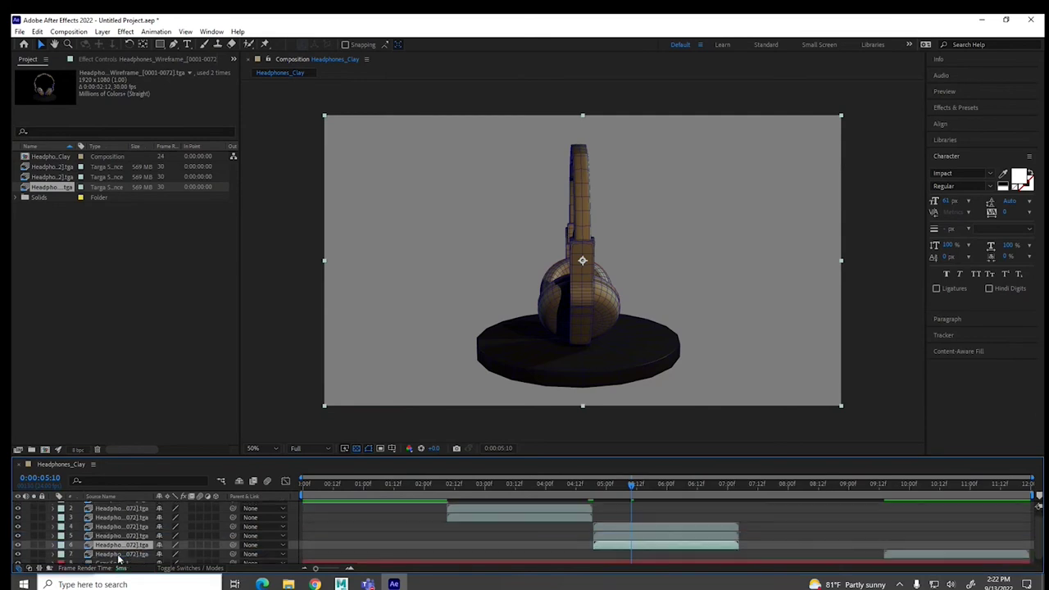
left_click_drag(654, 545, 799, 546)
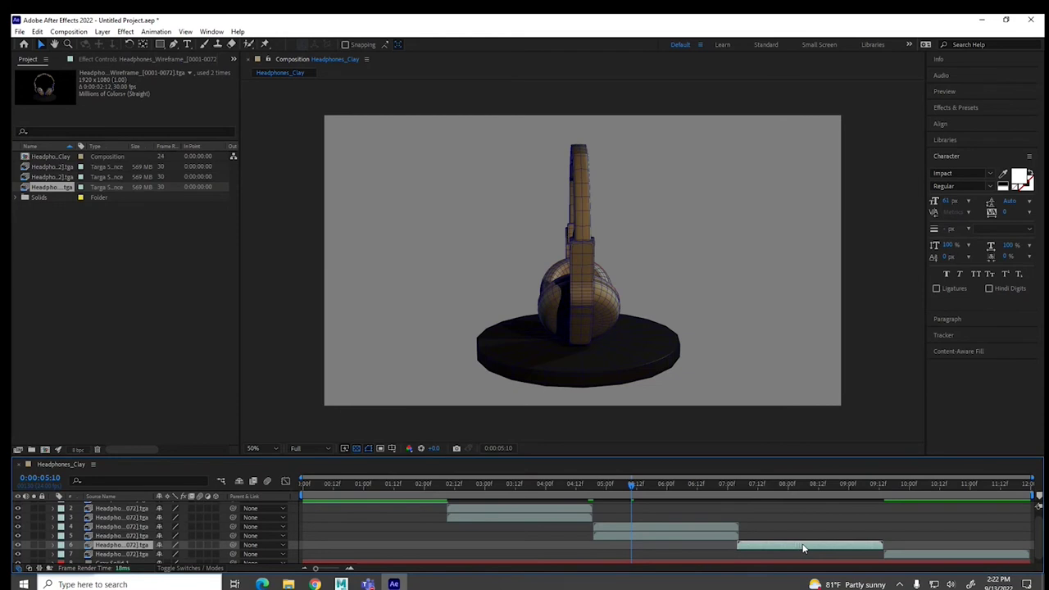
left_click_drag(891, 555, 744, 555)
left_click(882, 482)
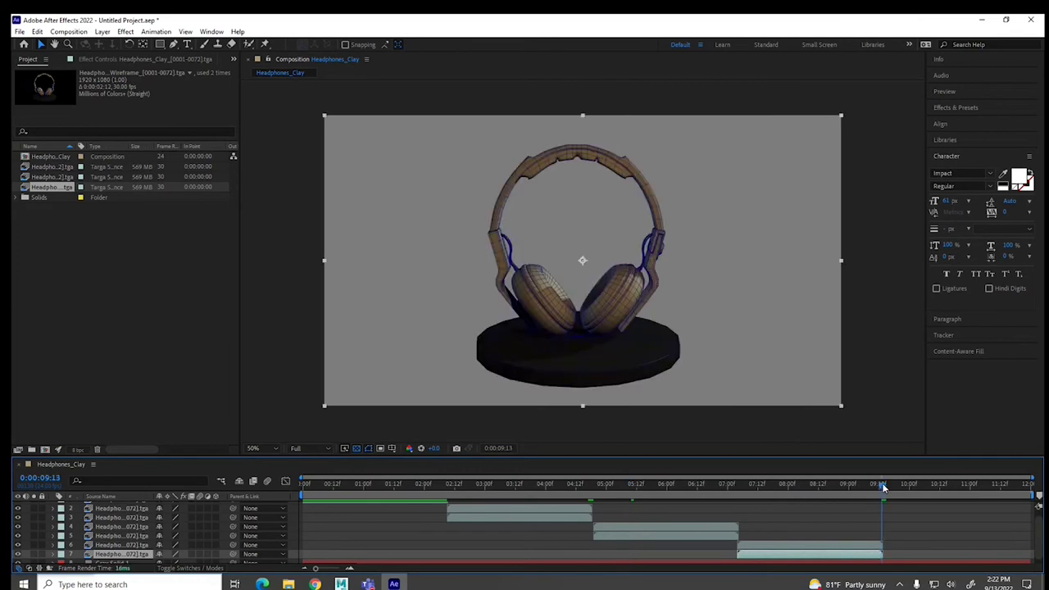
left_click(68, 31)
- Shorten the Headphones_Clay composition duration to 0:00:09:13
left_click(76, 61)
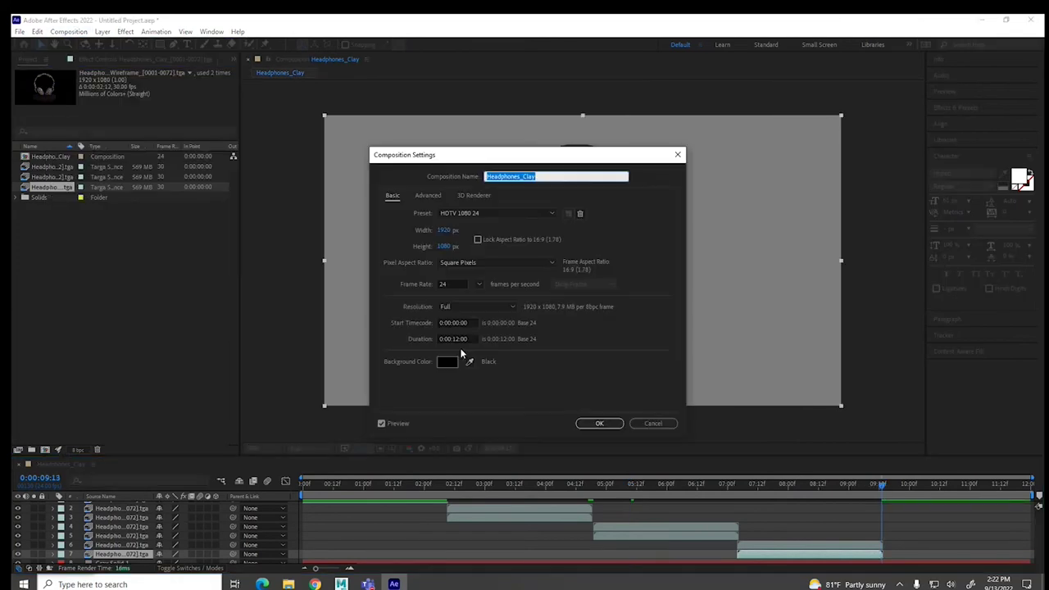
double_click(455, 339)
type("09")
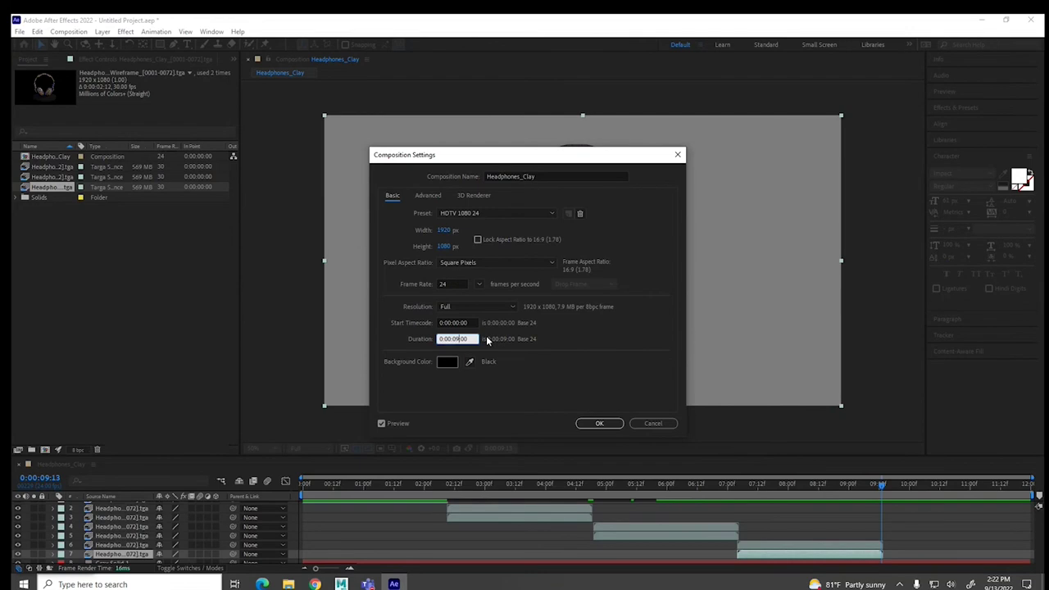
left_click_drag(461, 338, 471, 338)
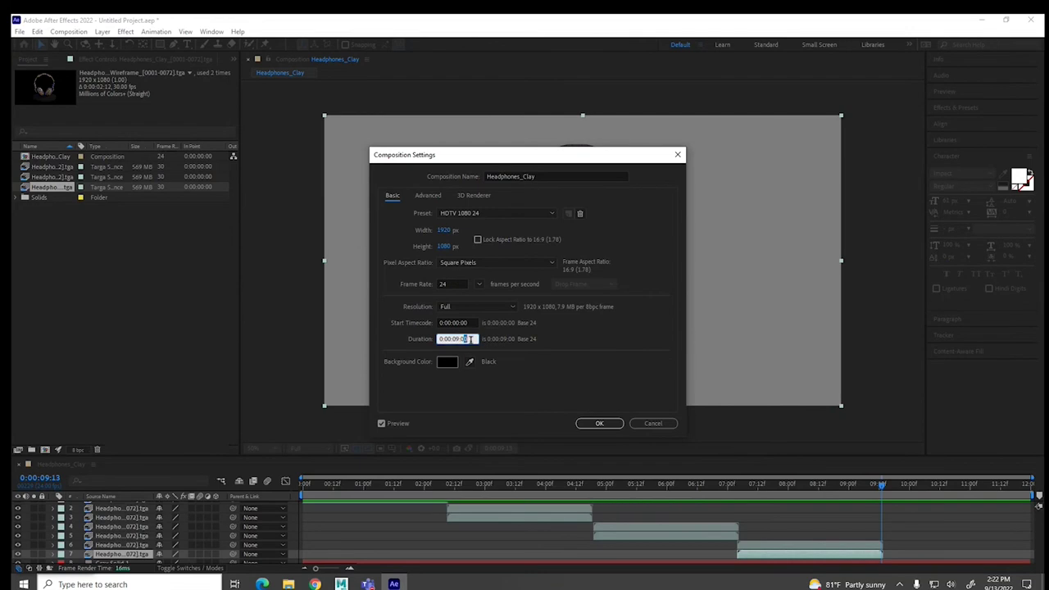
type("13")
left_click(601, 425)
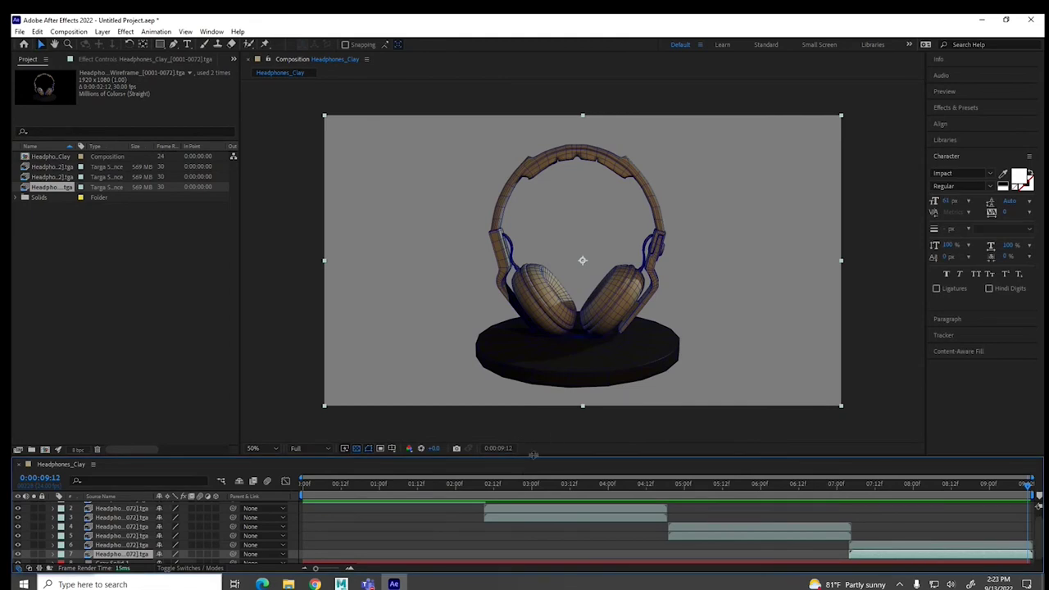
- Enlarge the timeline panel and scrub through the start of the turntable
left_click_drag(533, 452, 532, 383)
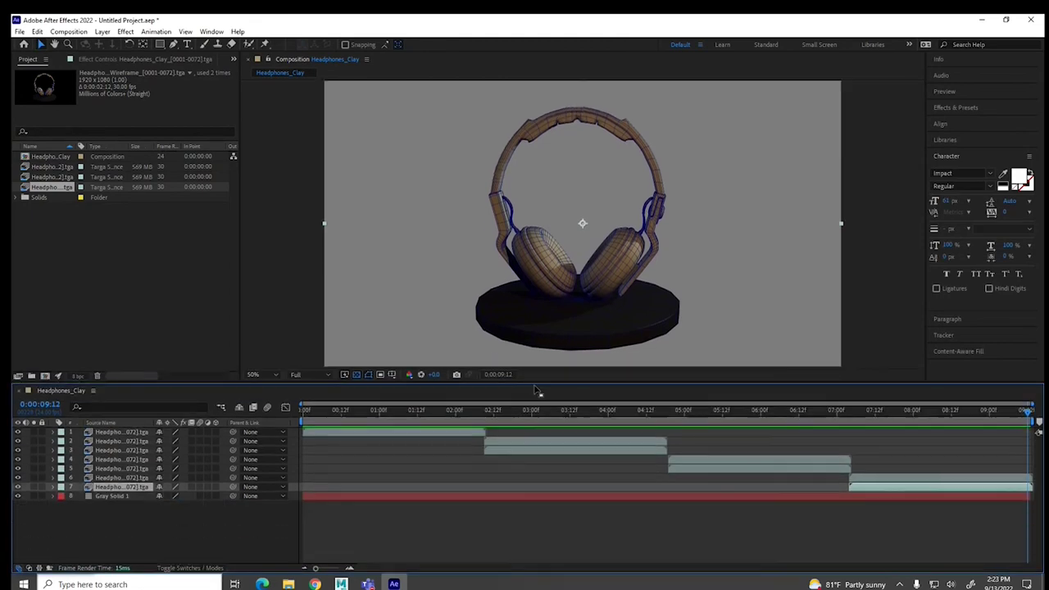
left_click_drag(454, 410, 295, 417)
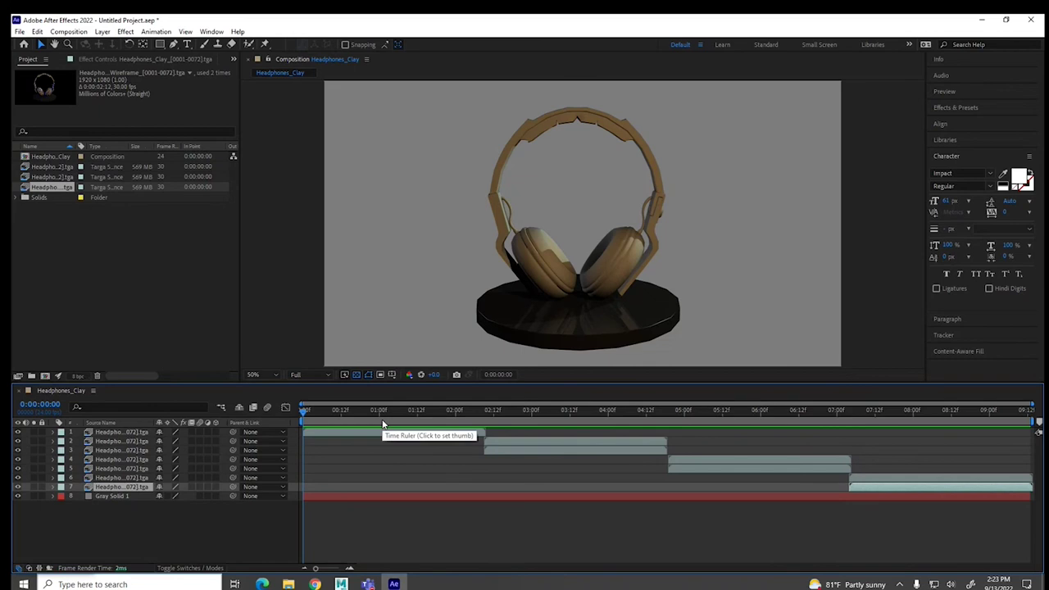
left_click_drag(305, 413, 505, 410)
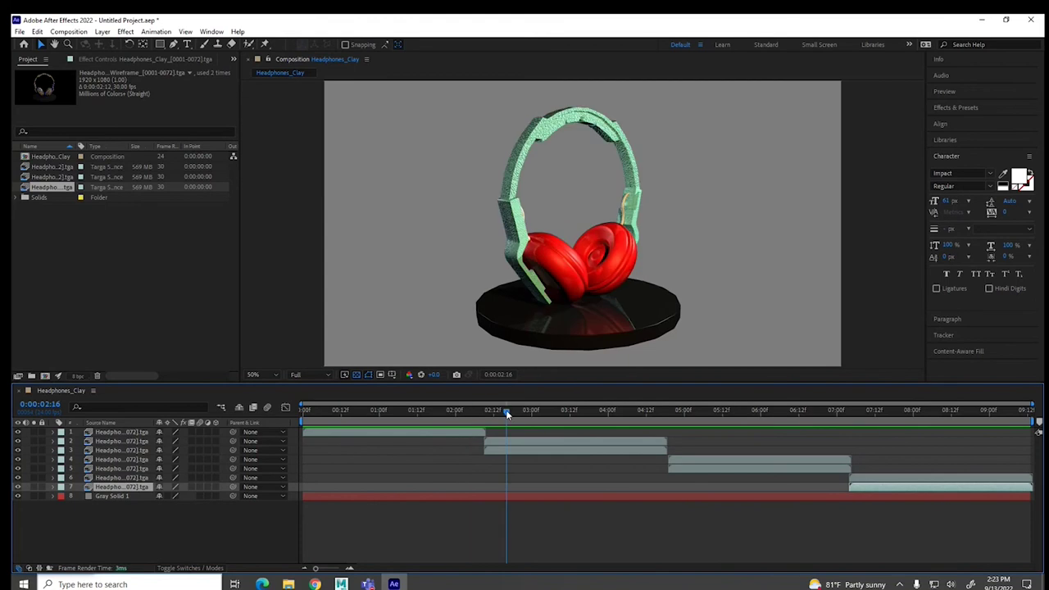
- Keyframe layer 2's opacity from 0% at 2:16 to 100% ten frames later at 3:02
left_click(494, 443)
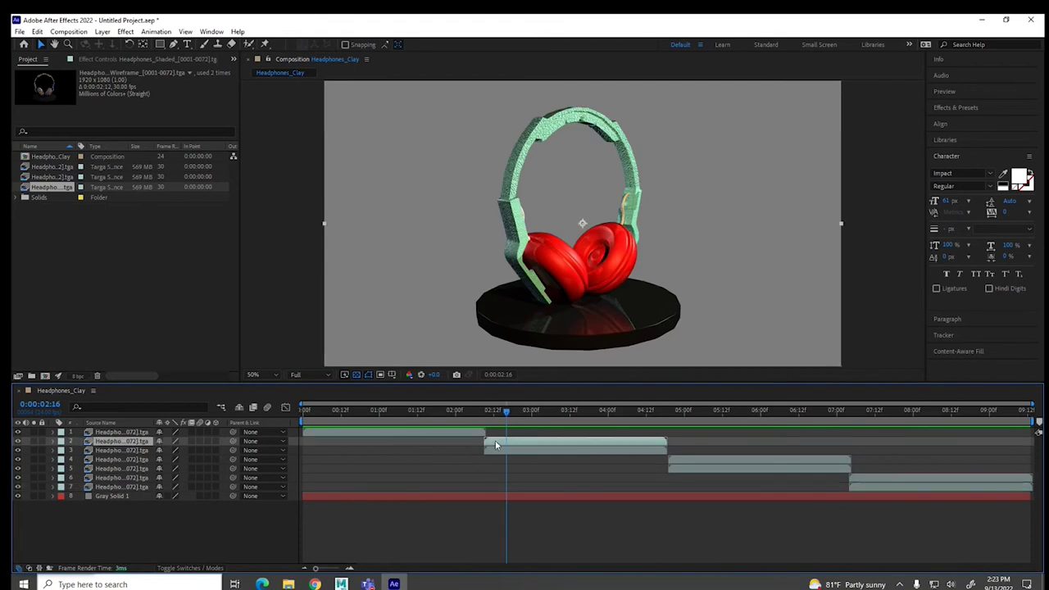
left_click(53, 441)
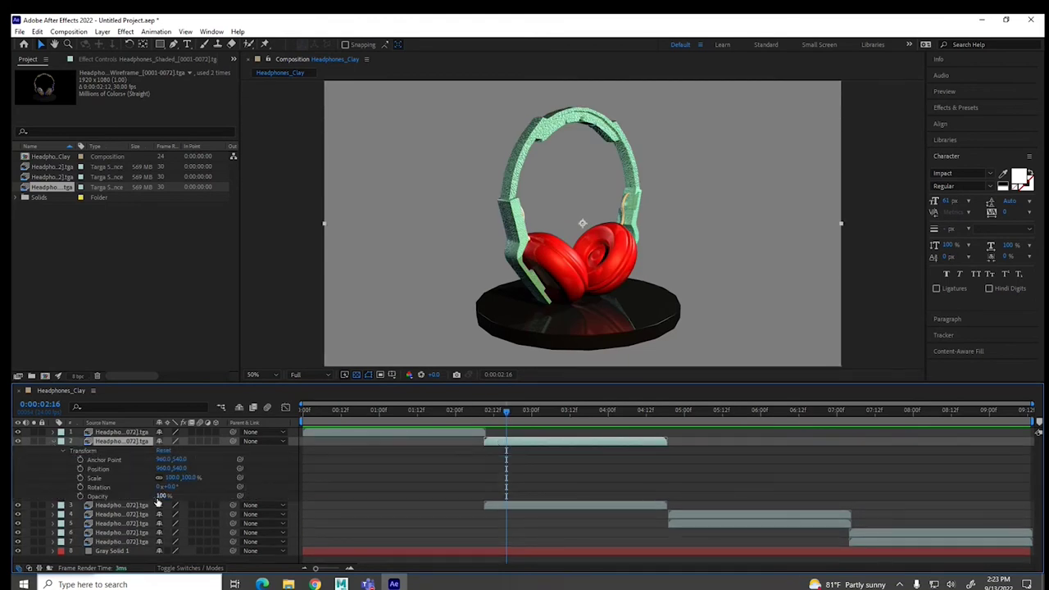
left_click_drag(162, 496, 123, 496)
left_click(80, 496)
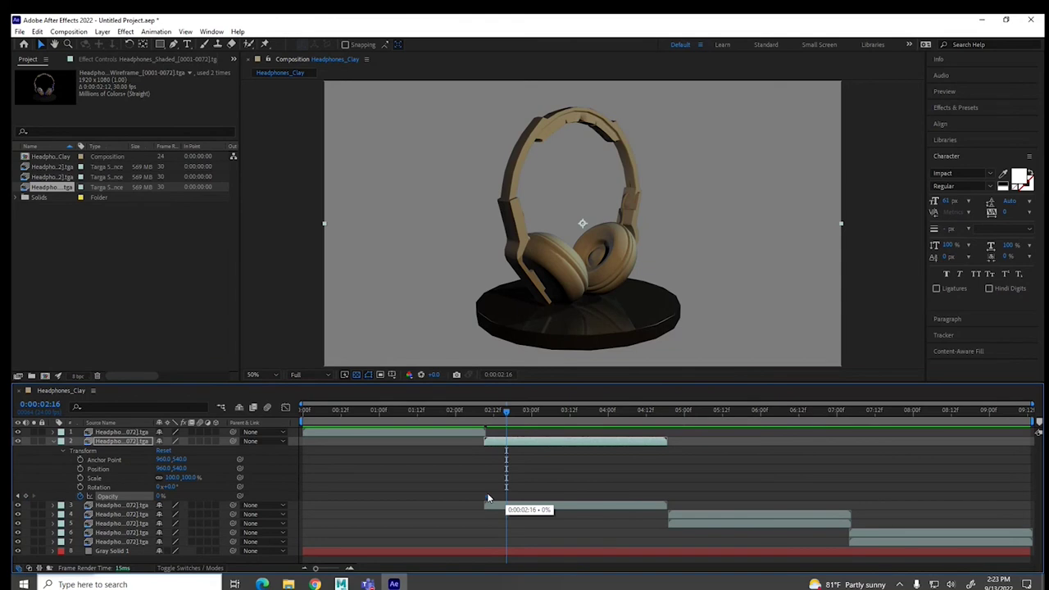
key("shift+Page_Down")
left_click_drag(159, 497, 246, 497)
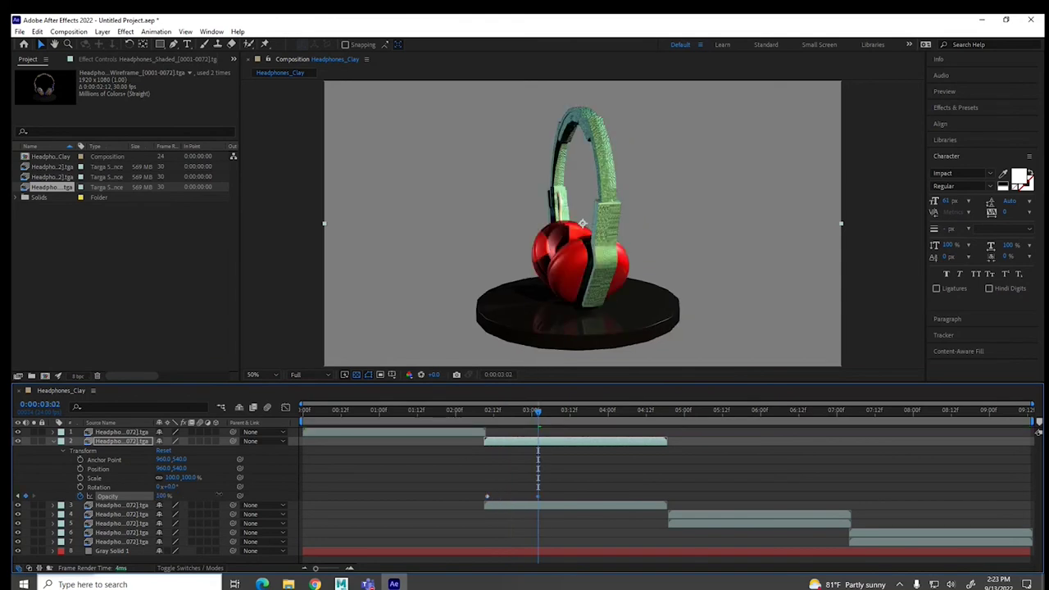
left_click(54, 442)
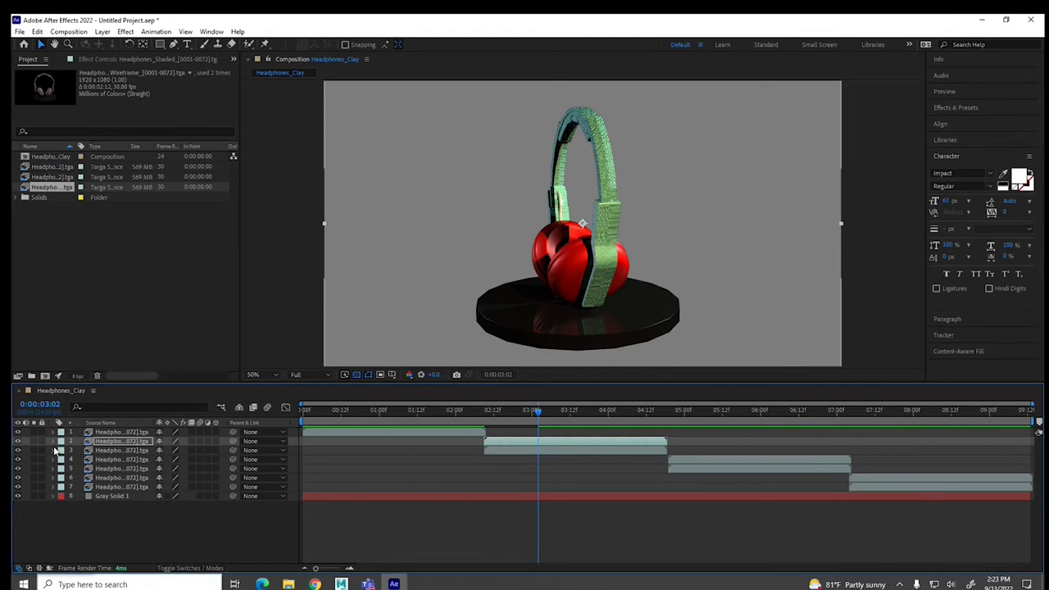
- Keyframe wireframe layer 4's opacity from 0% at 4:22 to 100% at 5:15
left_click(731, 459)
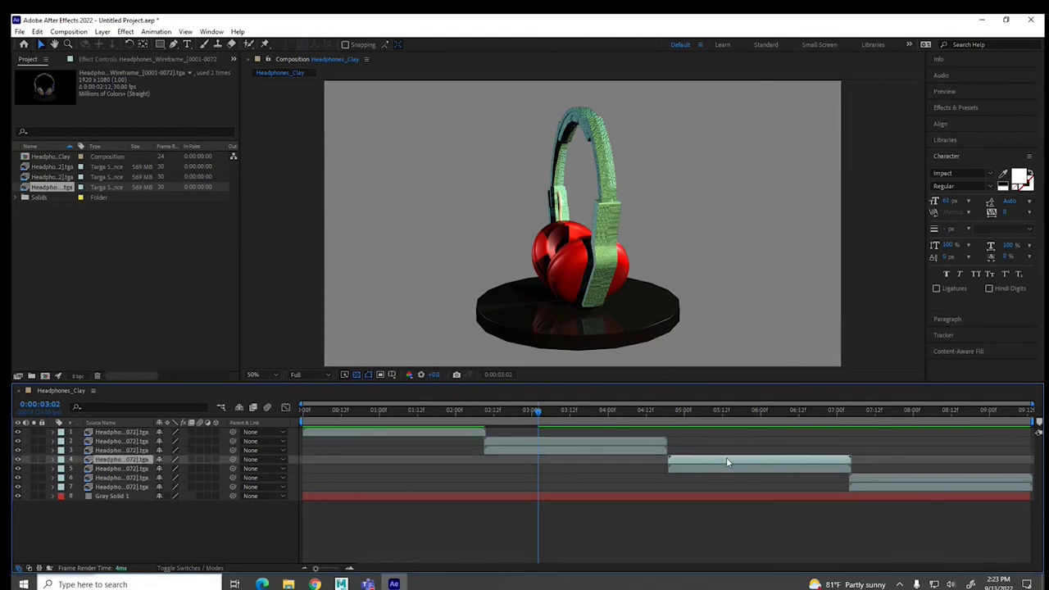
left_click(703, 411)
left_click_drag(129, 469, 129, 469)
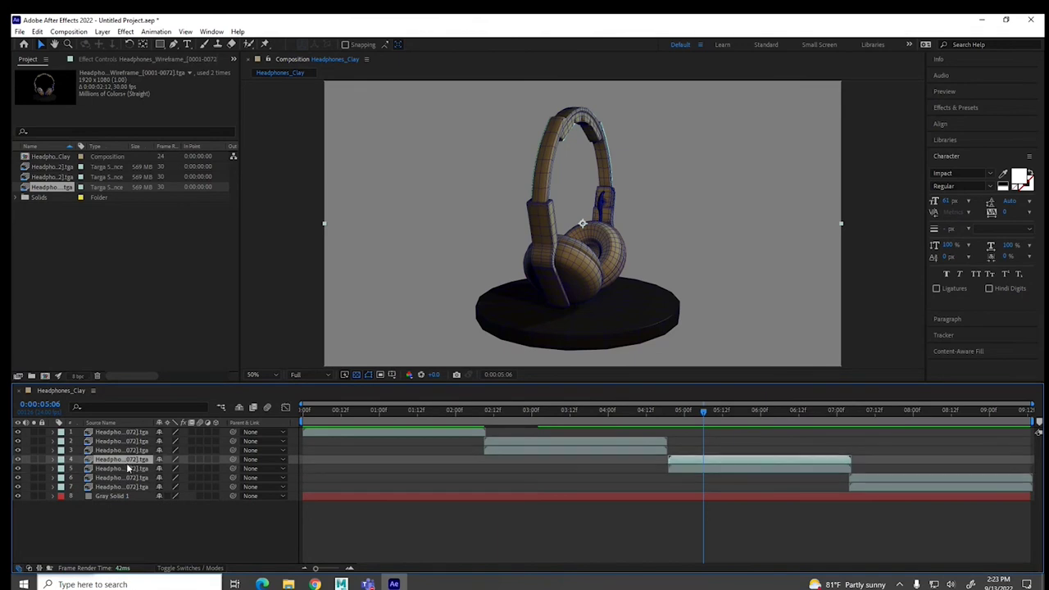
left_click(53, 459)
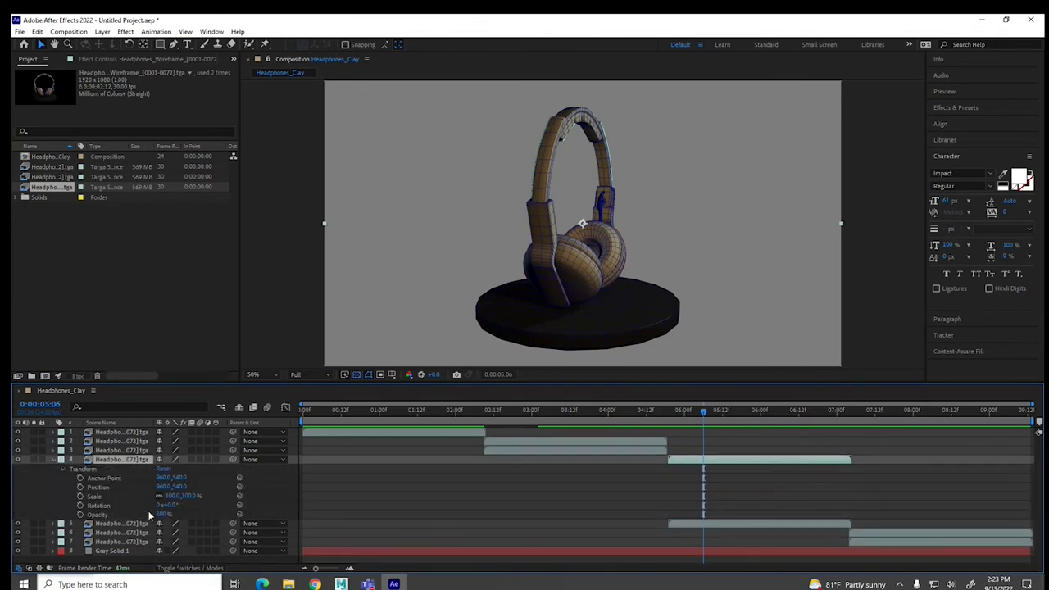
left_click_drag(163, 514, 123, 514)
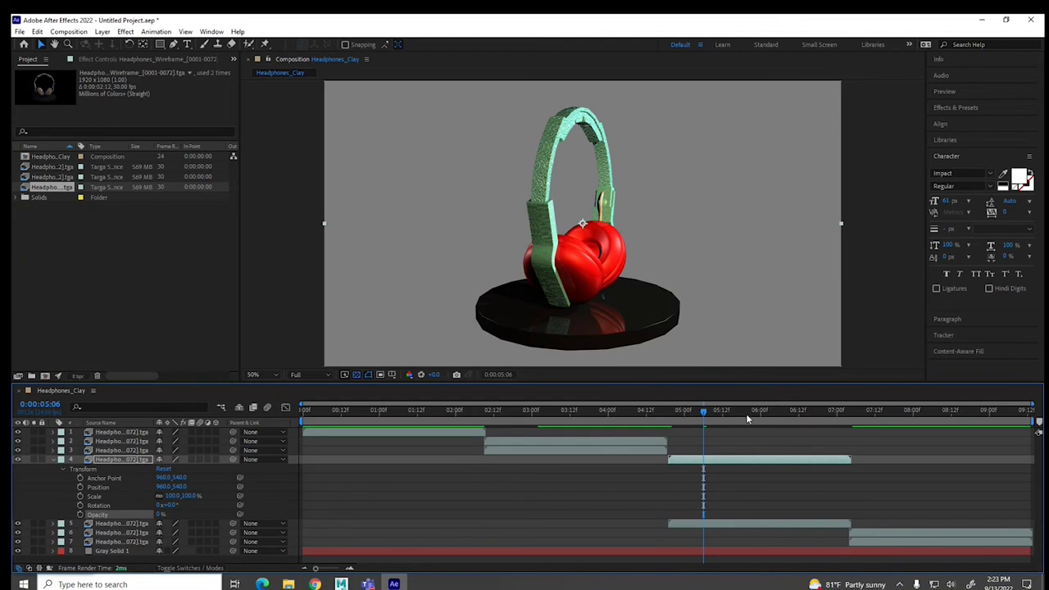
left_click(689, 416)
left_click_drag(689, 416, 677, 417)
left_click(80, 514)
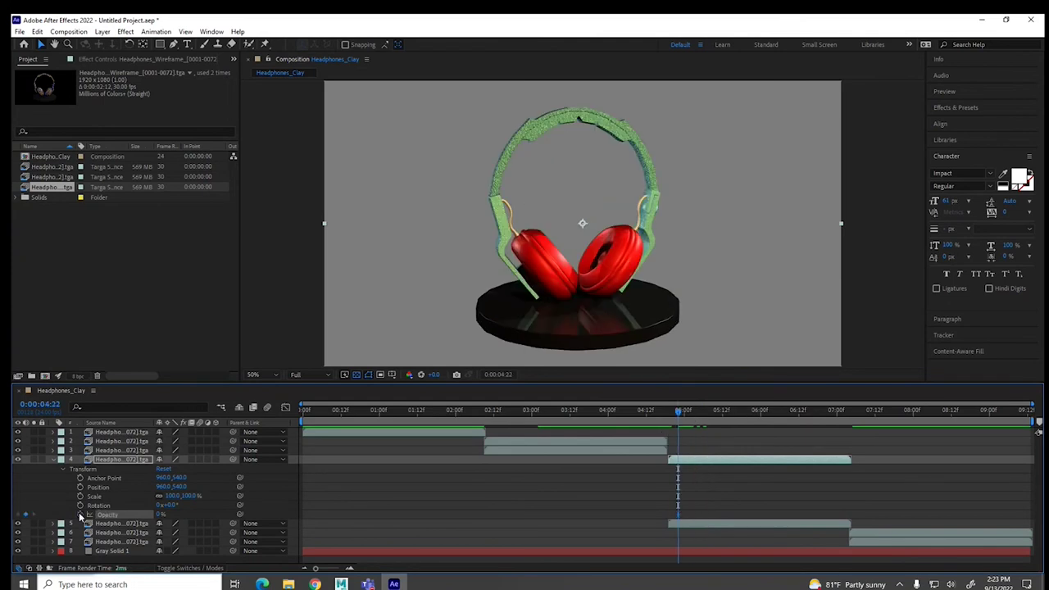
left_click(731, 411)
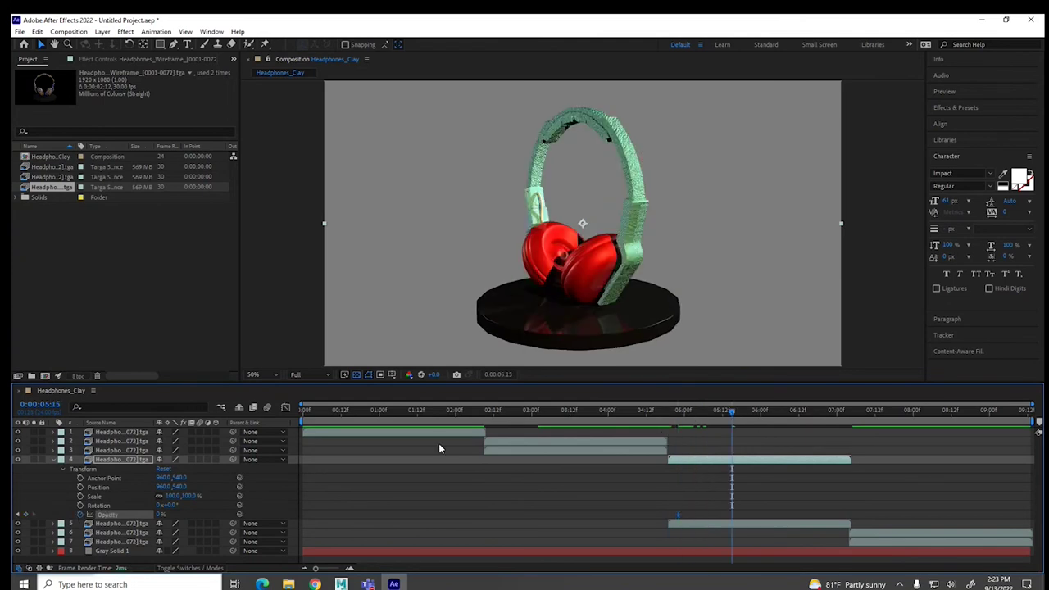
left_click_drag(160, 513, 221, 514)
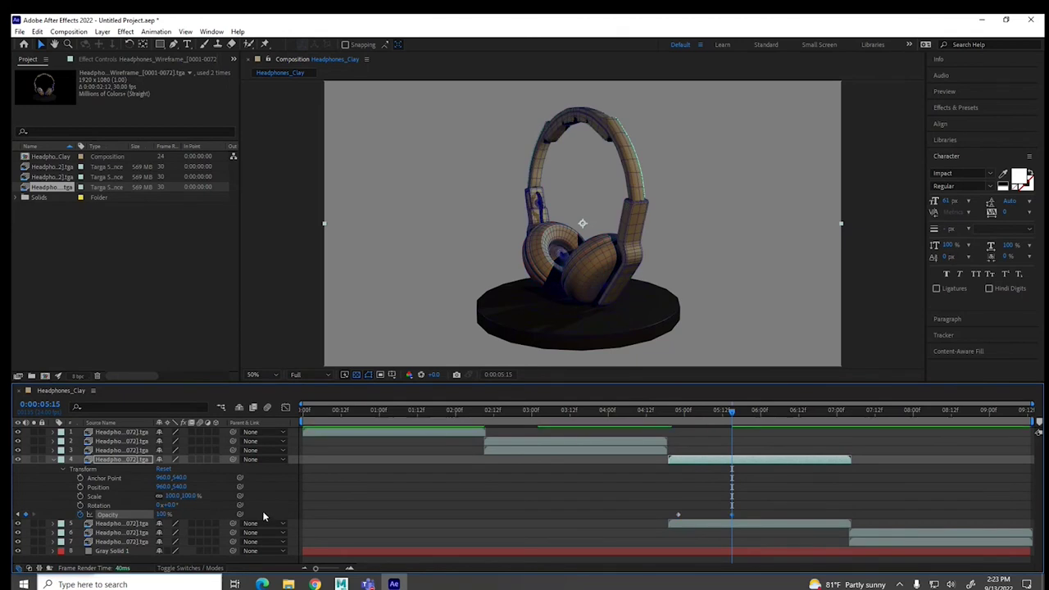
- Preview the wireframe fade-in and toggle layer 6's visibility to compare renders
left_click_drag(732, 416, 825, 411)
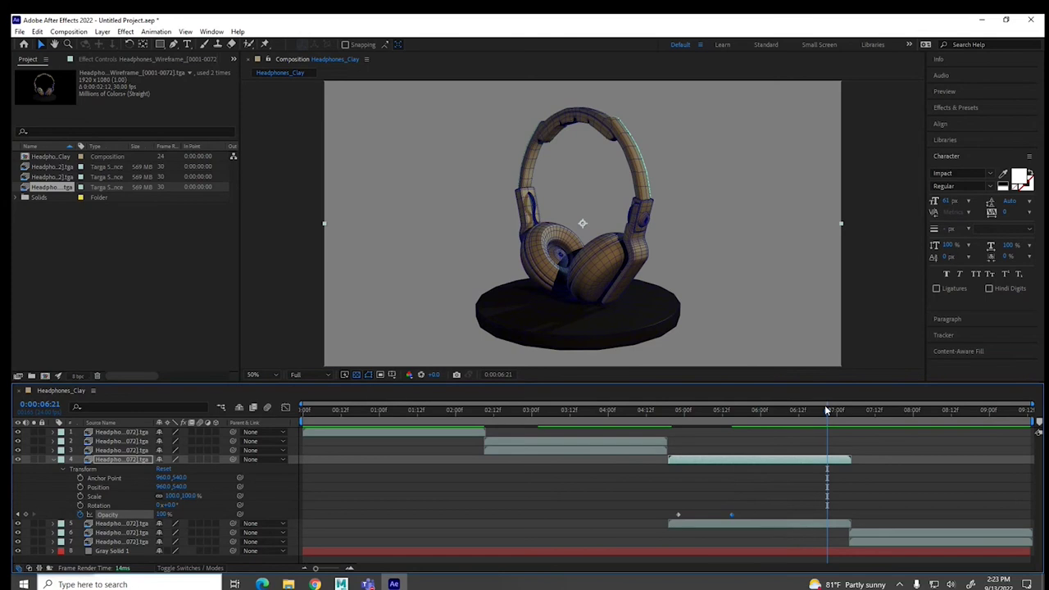
left_click(714, 410)
left_click_drag(713, 414, 892, 418)
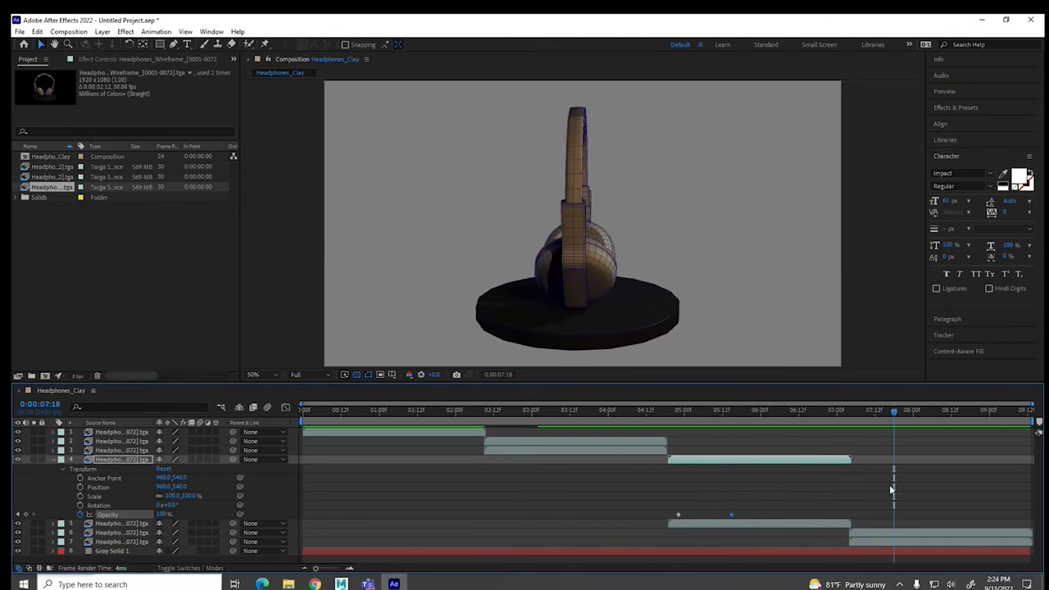
left_click(865, 534)
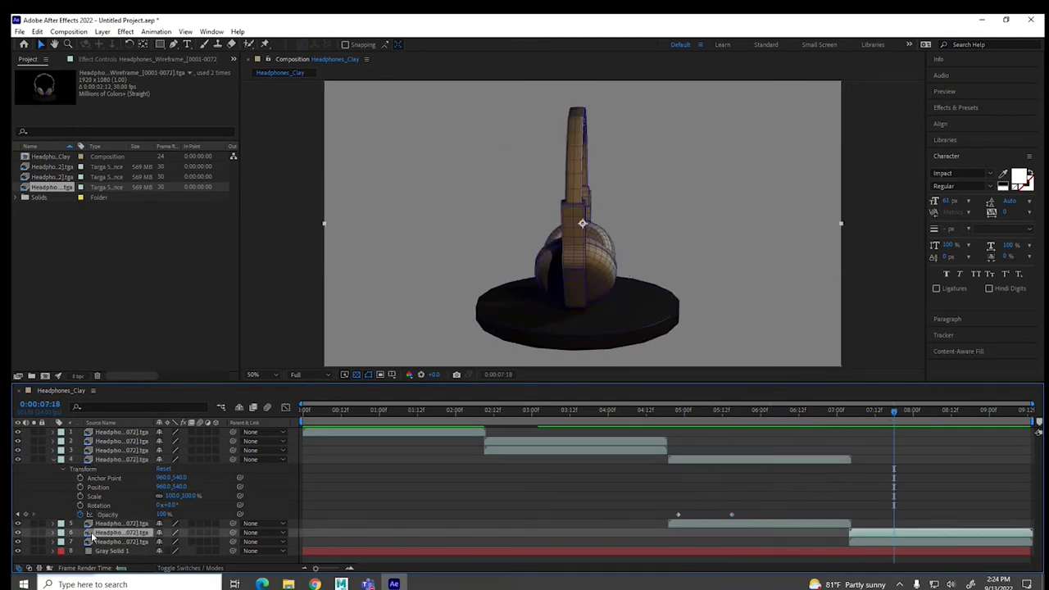
left_click(18, 535)
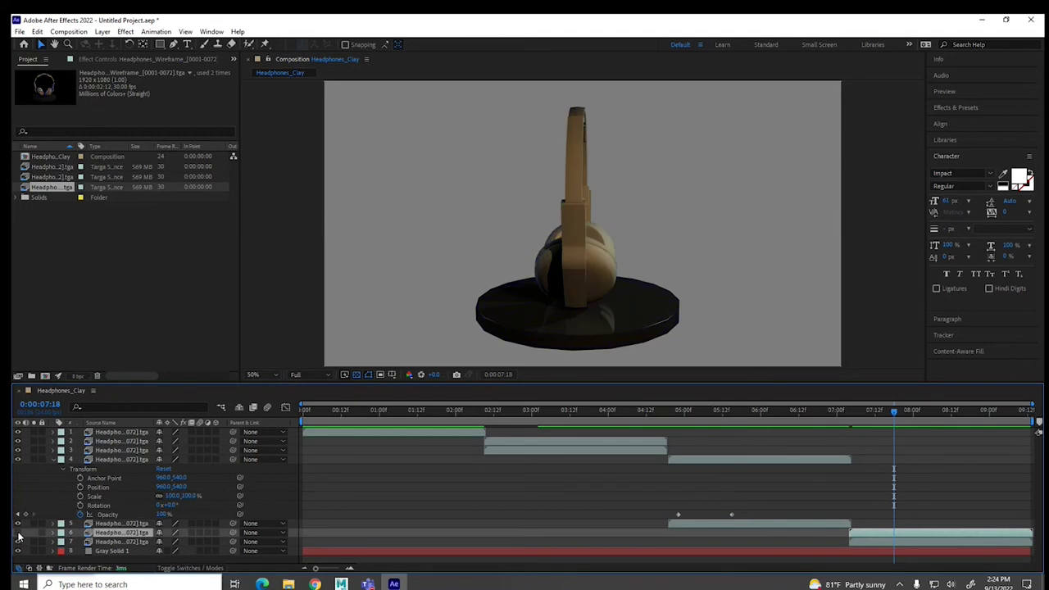
left_click(18, 534)
- Fade layer 6's opacity from 100% down to 0% by 8:20
left_click(53, 532)
left_click(62, 541)
scroll(65, 541, "down", 3)
left_click(87, 558)
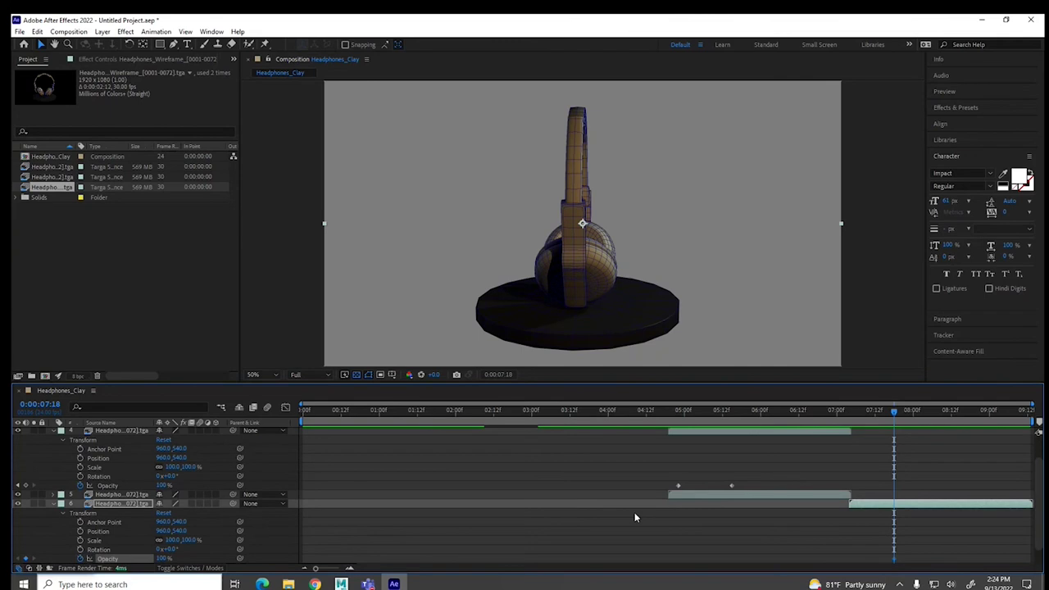
left_click(975, 411)
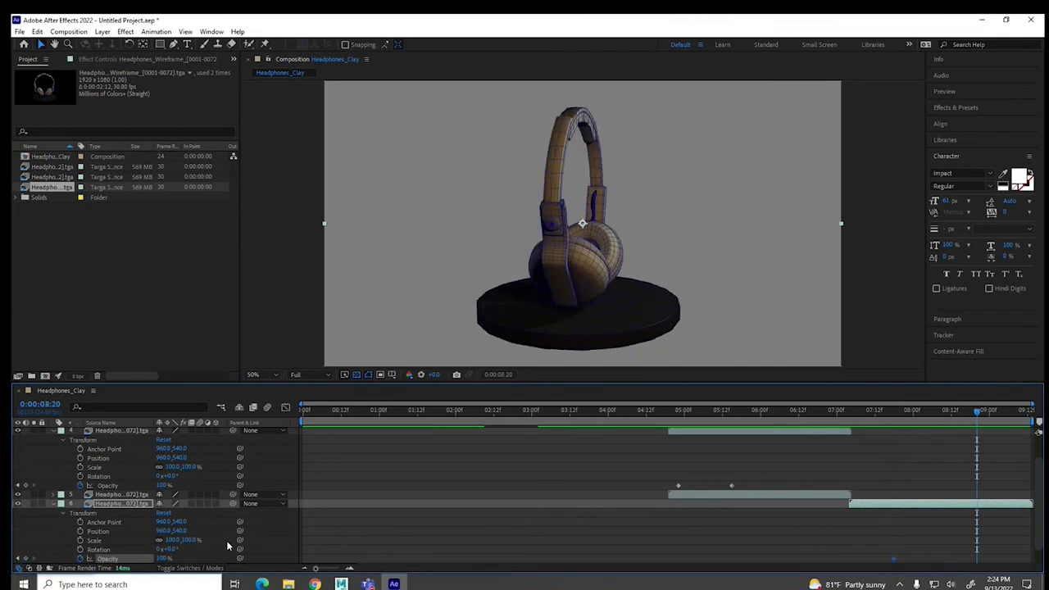
left_click_drag(163, 558, 114, 558)
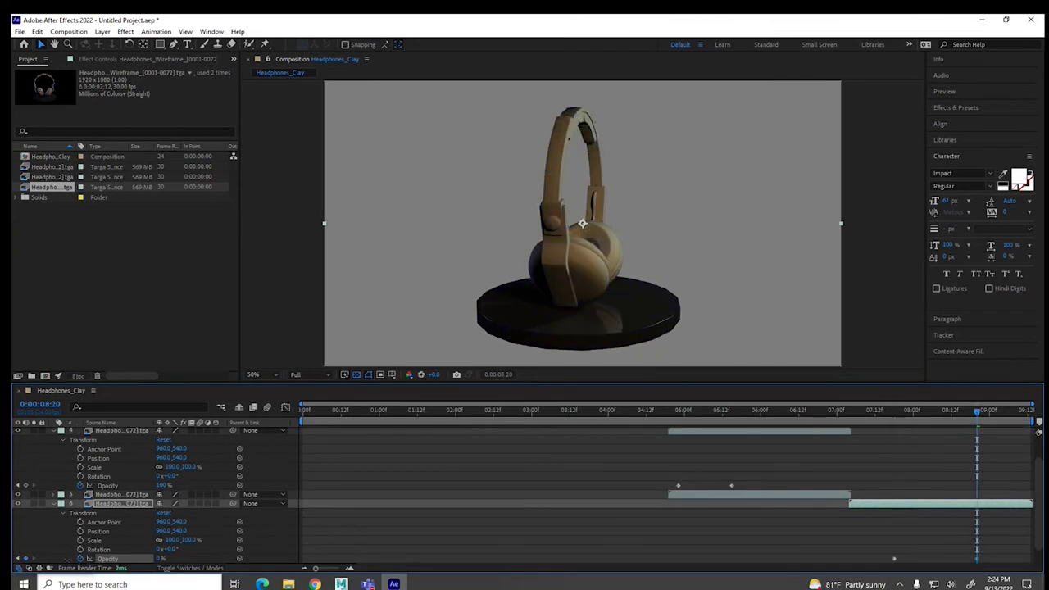
left_click_drag(942, 412, 873, 413)
left_click(878, 482)
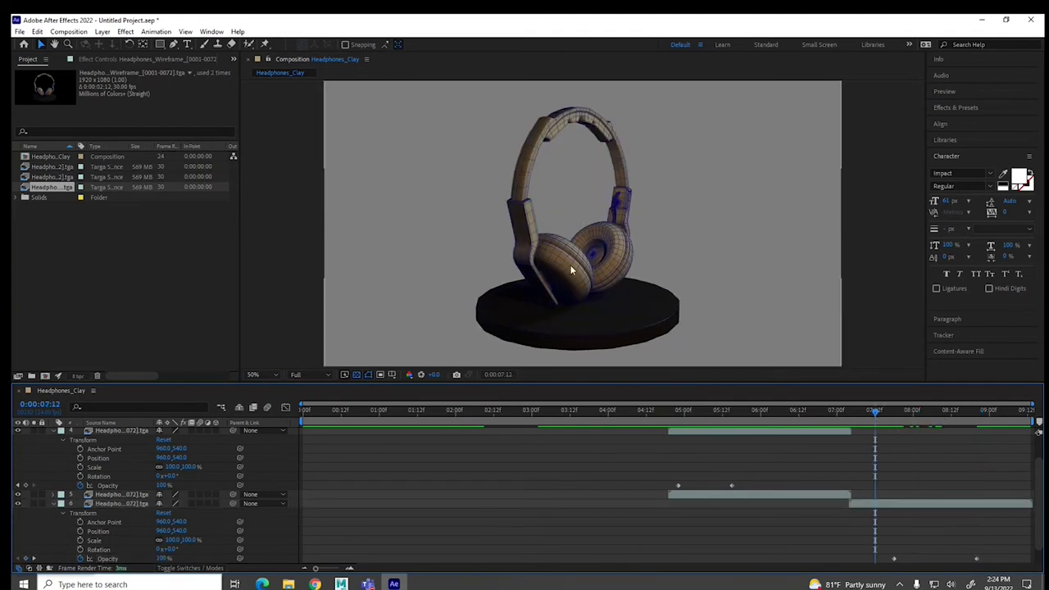
left_click(862, 504)
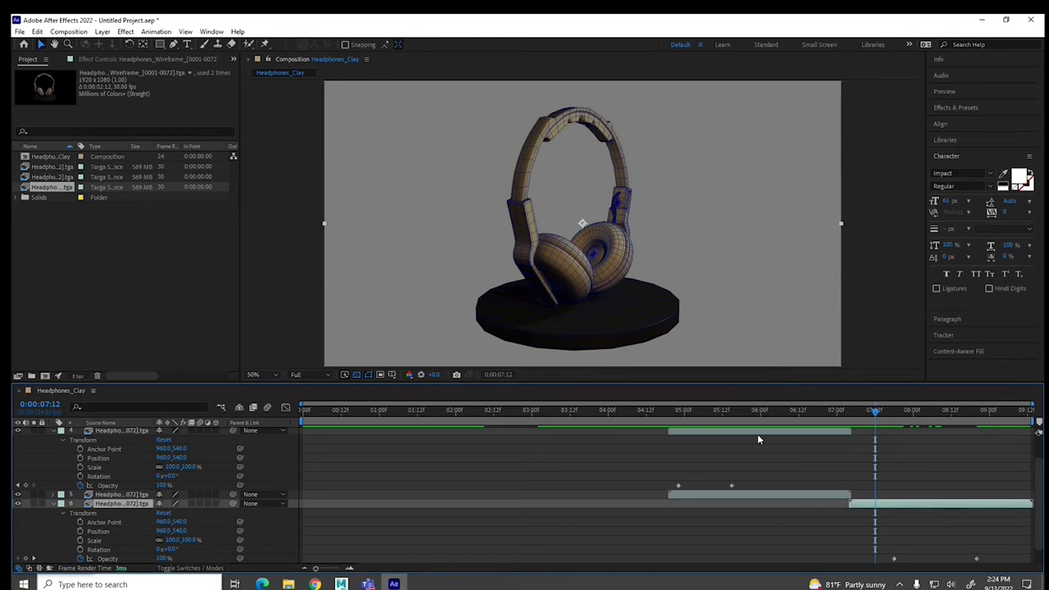
- Apply a Levels effect to layer 6 and raise its gamma to 1.55
left_click(125, 32)
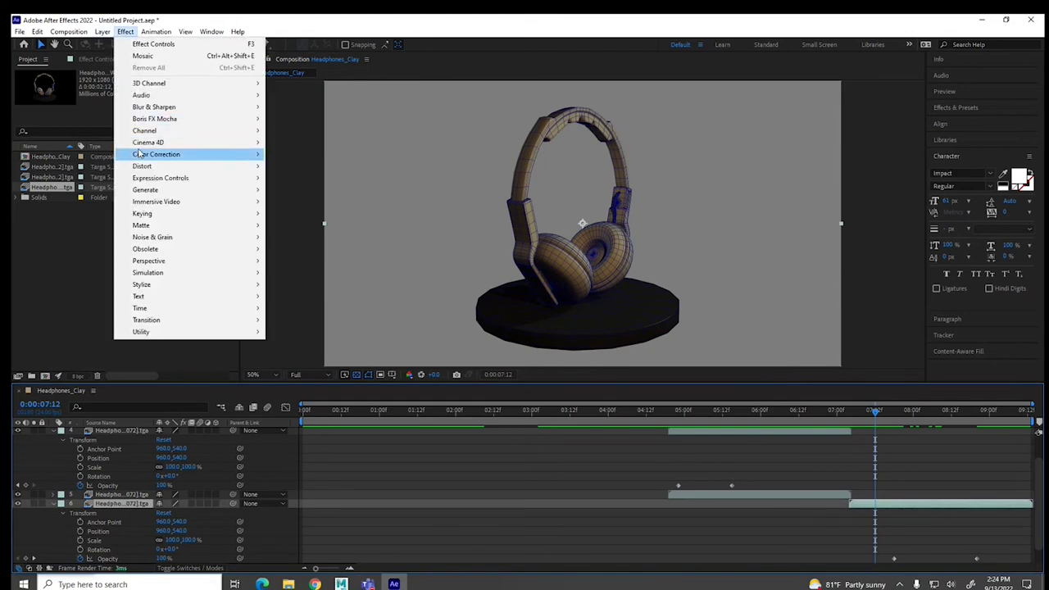
mouse_move(141, 155)
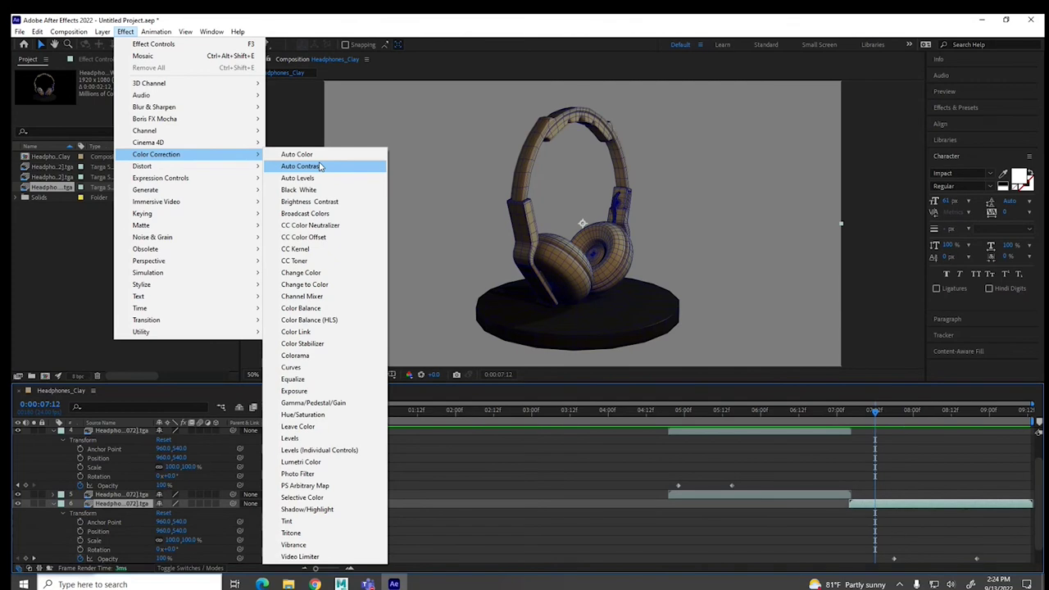
left_click(298, 426)
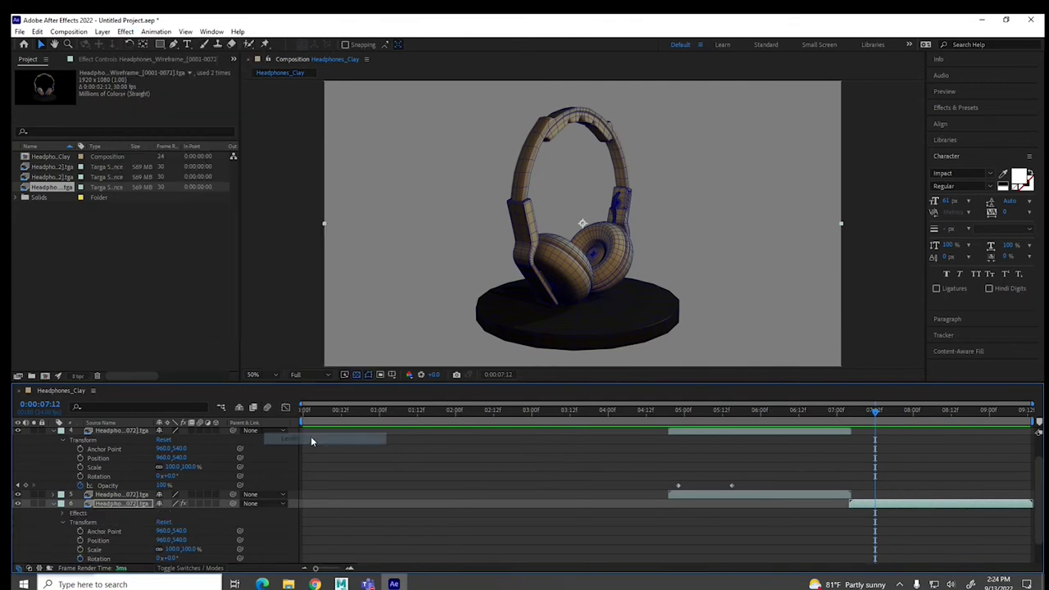
left_click(134, 65)
left_click_drag(108, 145, 90, 147)
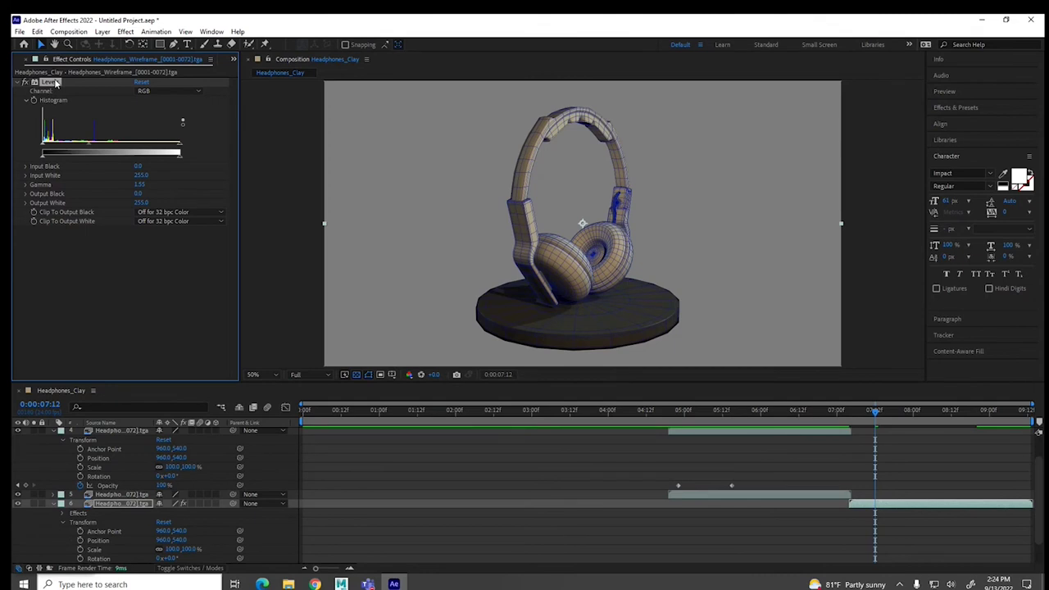
- Remove Levels from shaded layer 5, restore it on wireframe layer 4, and scrub to 5:10
left_click(785, 418)
left_click(762, 431)
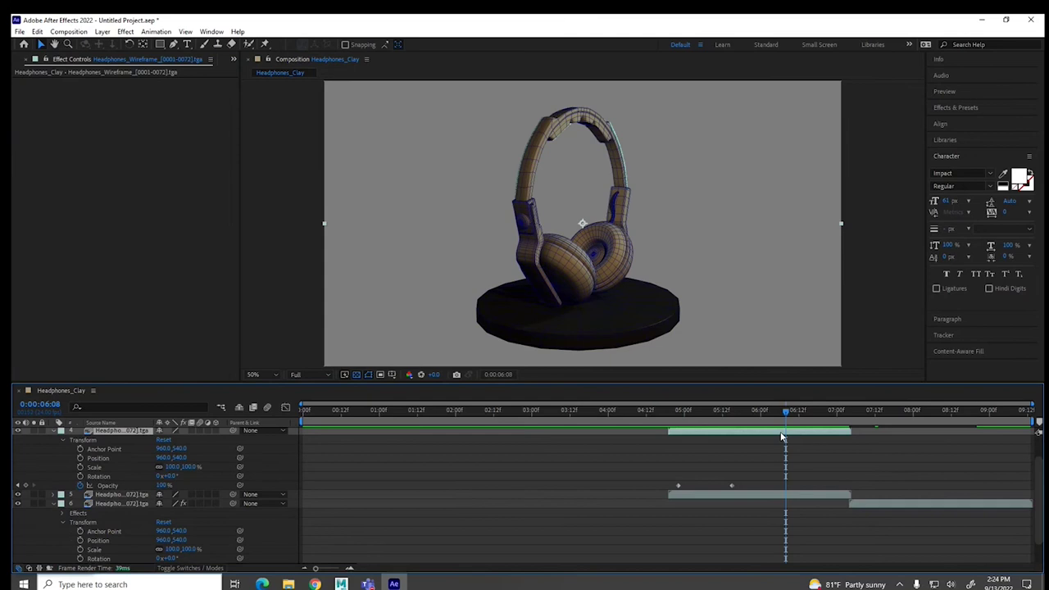
left_click(740, 496)
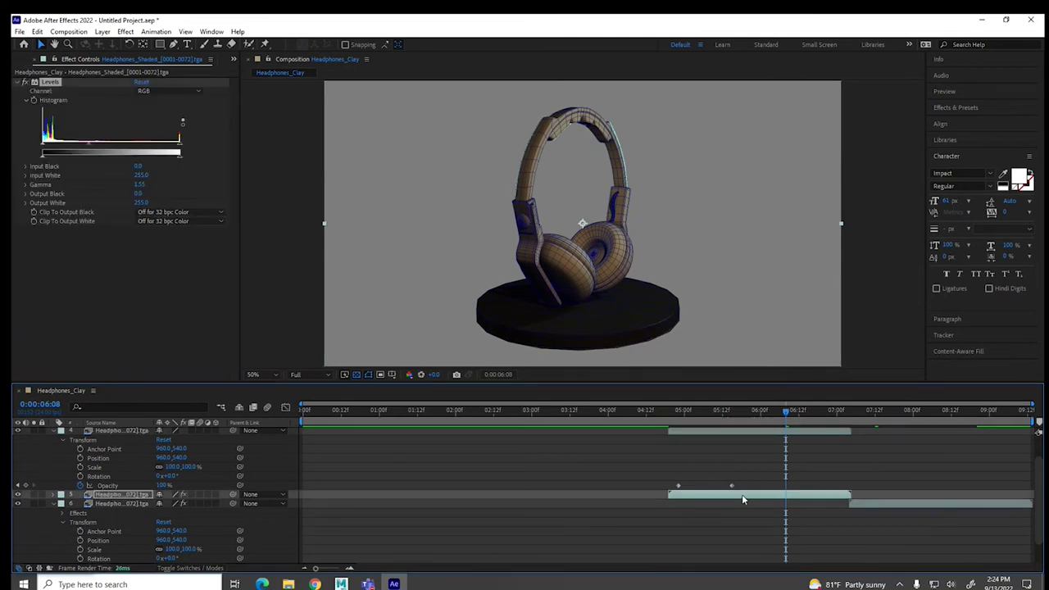
key("Delete")
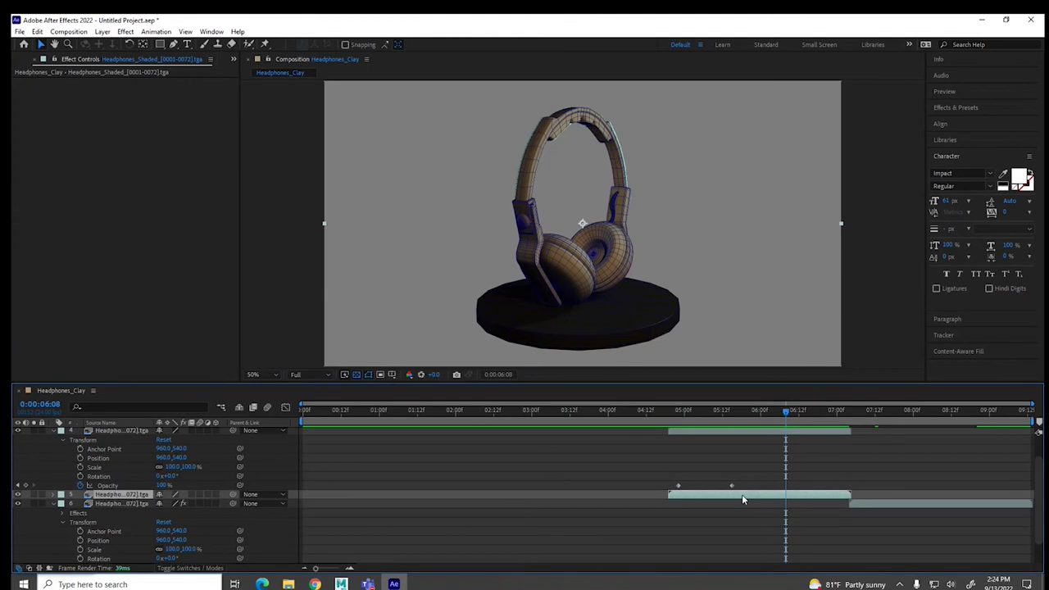
left_click(714, 432)
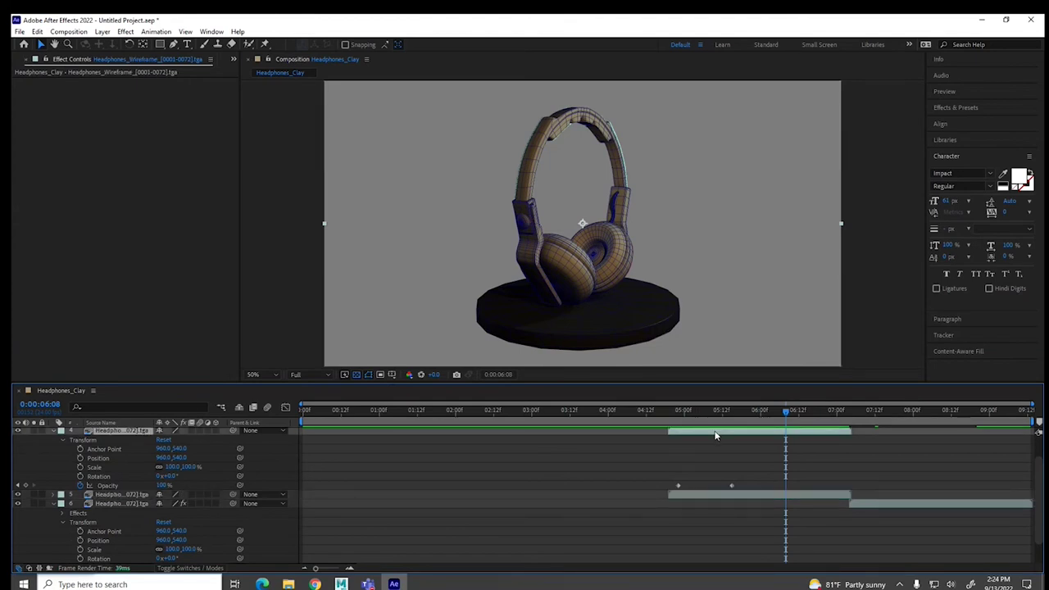
key("ctrl+z")
mouse_move(683, 418)
left_mouse_down()
mouse_move(1034, 418)
mouse_move(141, 420)
left_mouse_up()
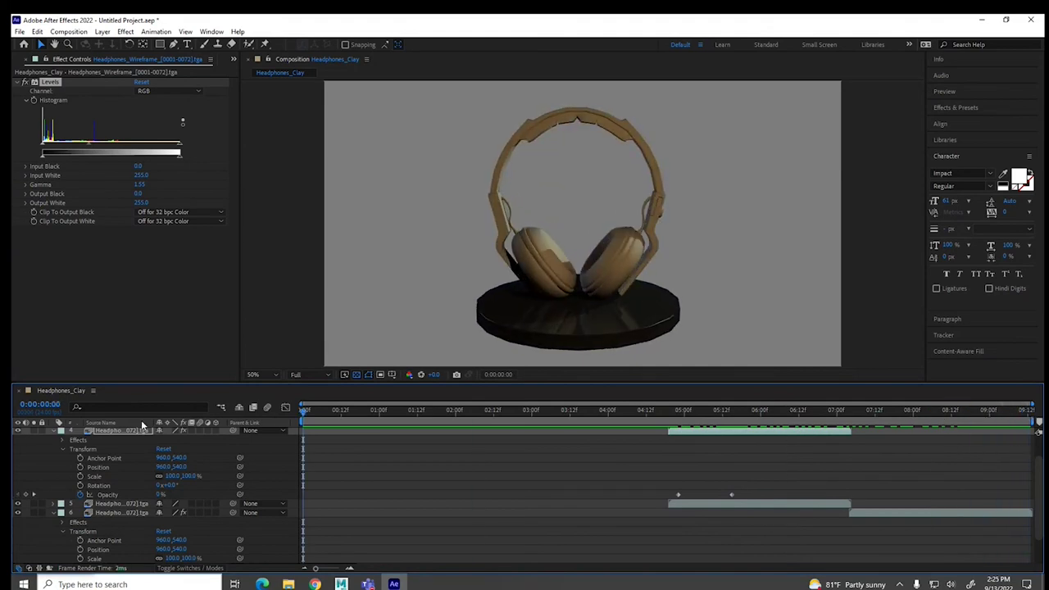
- Collapse layers 6 and 4 and play the headphones turntable preview end to end
left_click(53, 513)
left_click(54, 459)
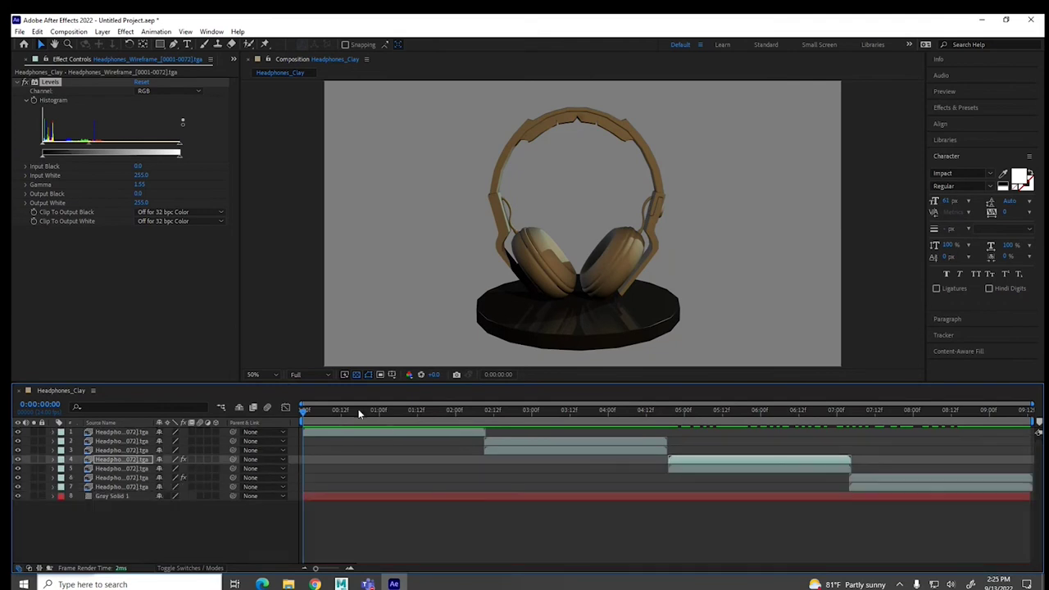
key("space")
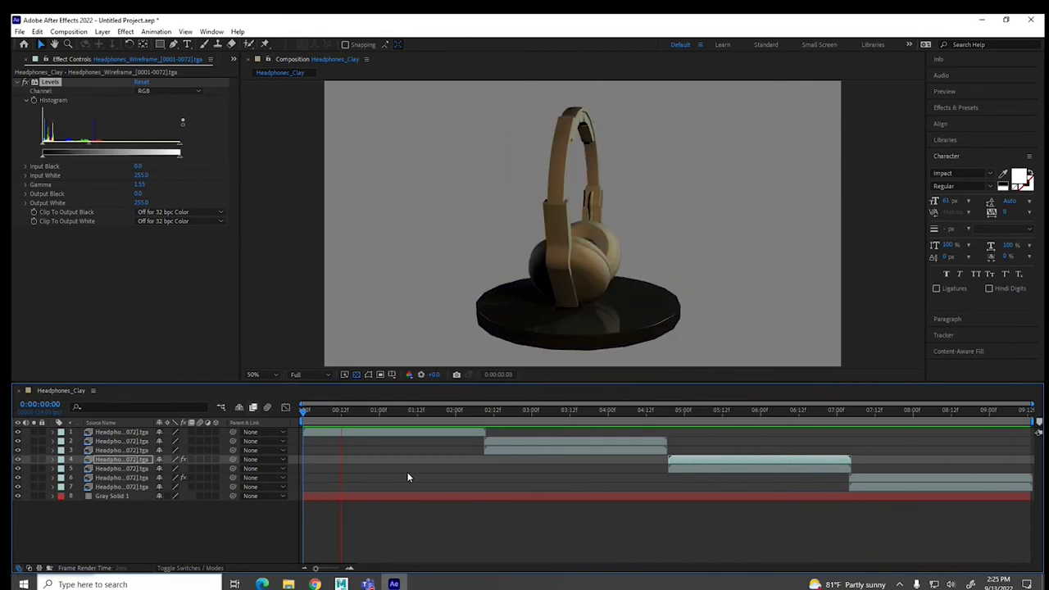
left_click(18, 32)
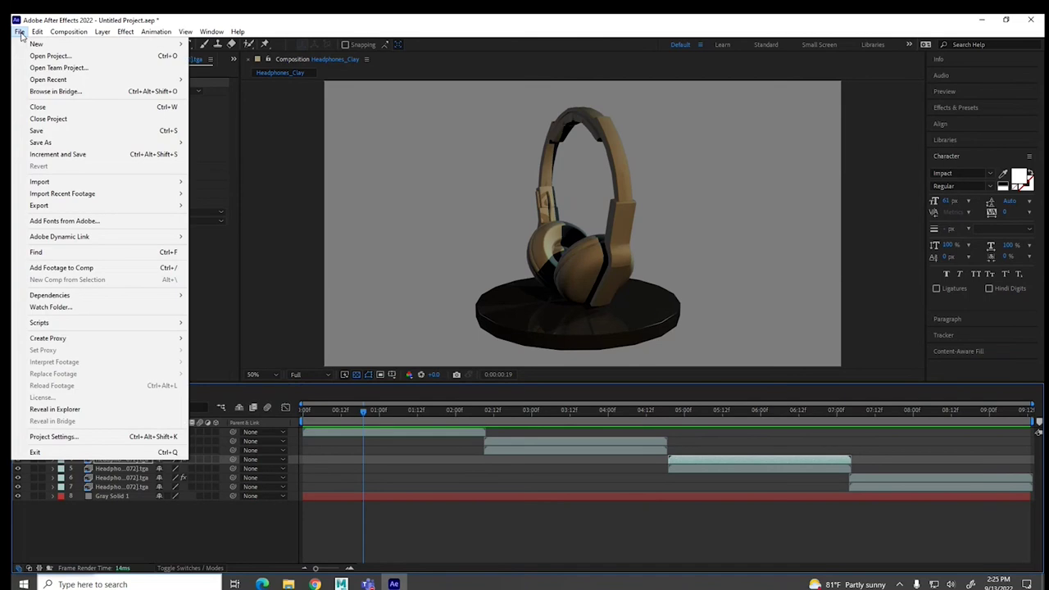
- In Save As, browse to 3D Modeling > Assignments > Turntable_Project > movies
mouse_move(41, 142)
left_click(214, 144)
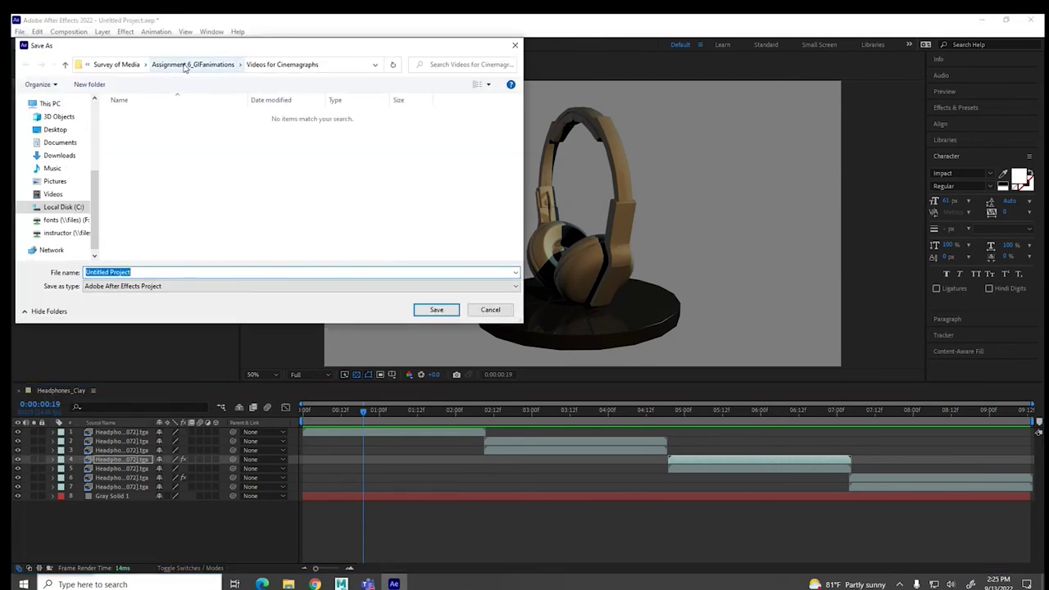
left_click(115, 66)
left_click(234, 64)
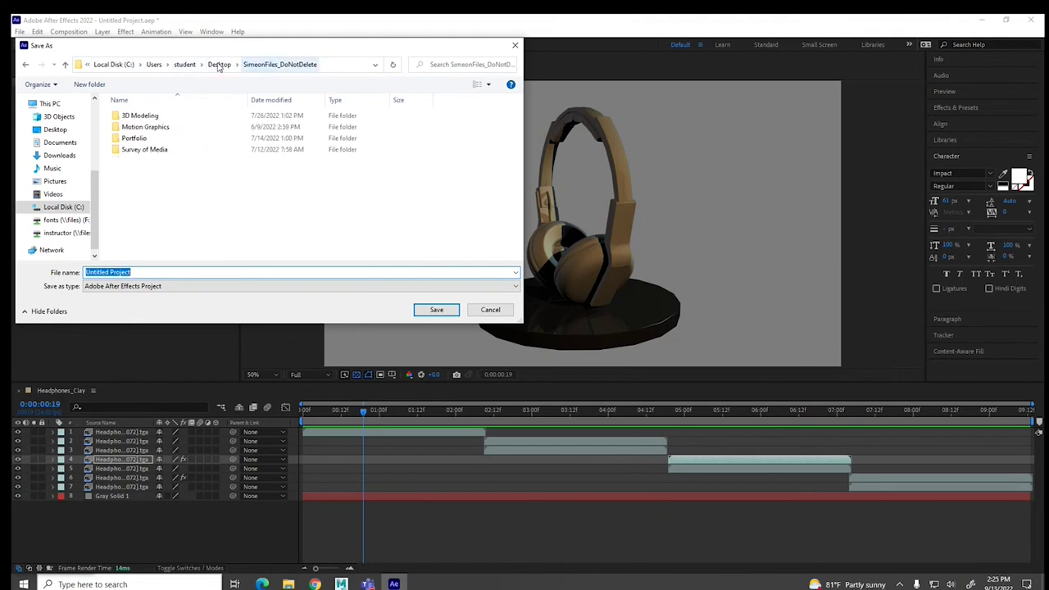
double_click(160, 121)
left_click(158, 120)
double_click(158, 120)
left_click(156, 228)
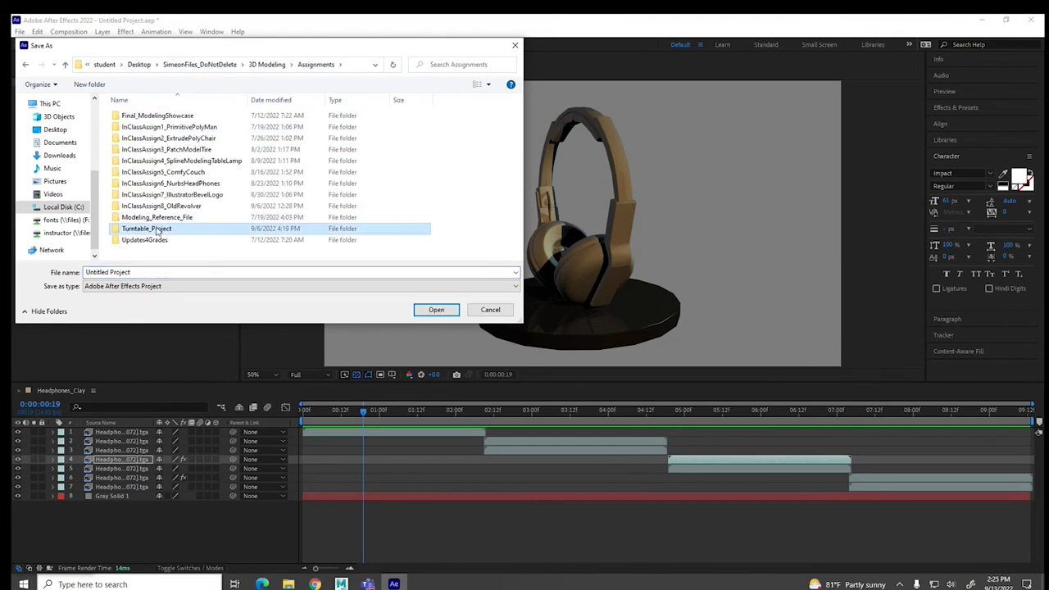
double_click(156, 228)
scroll(157, 231, "down", 1)
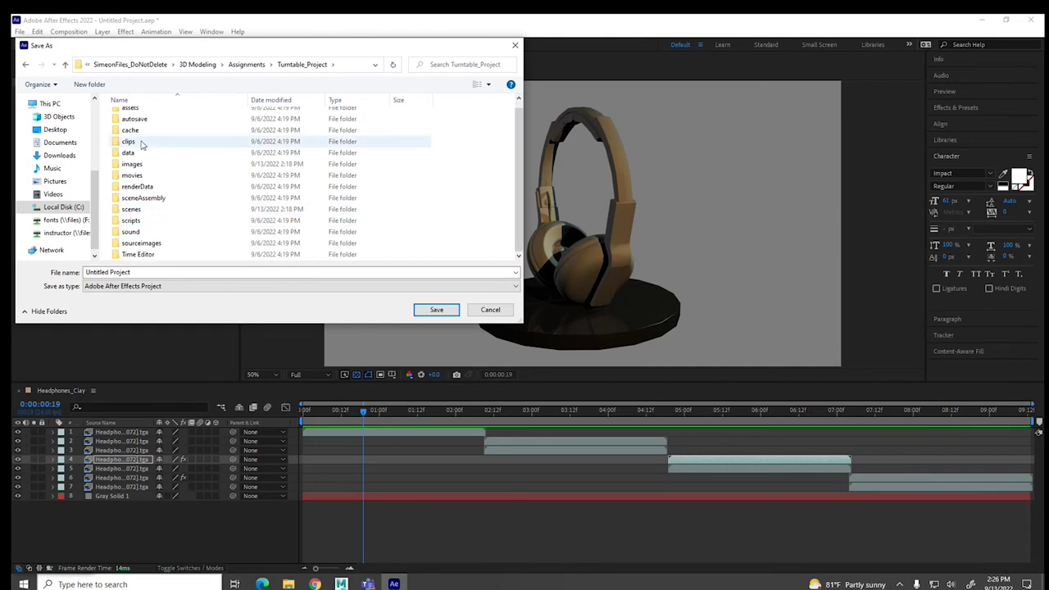
double_click(137, 181)
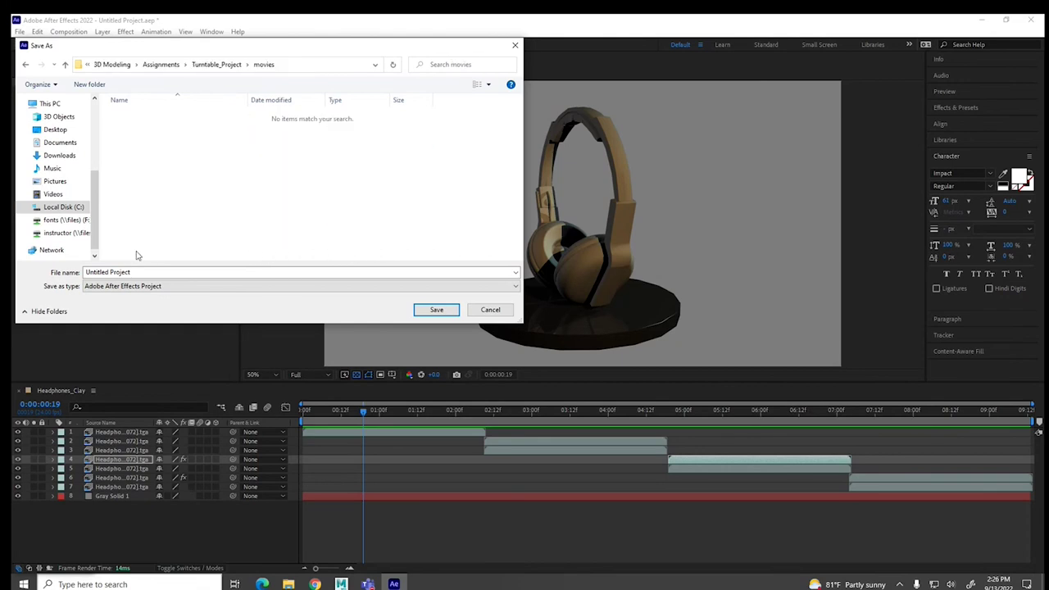
- Name the project 3pass_Composition and save it
left_click(138, 272)
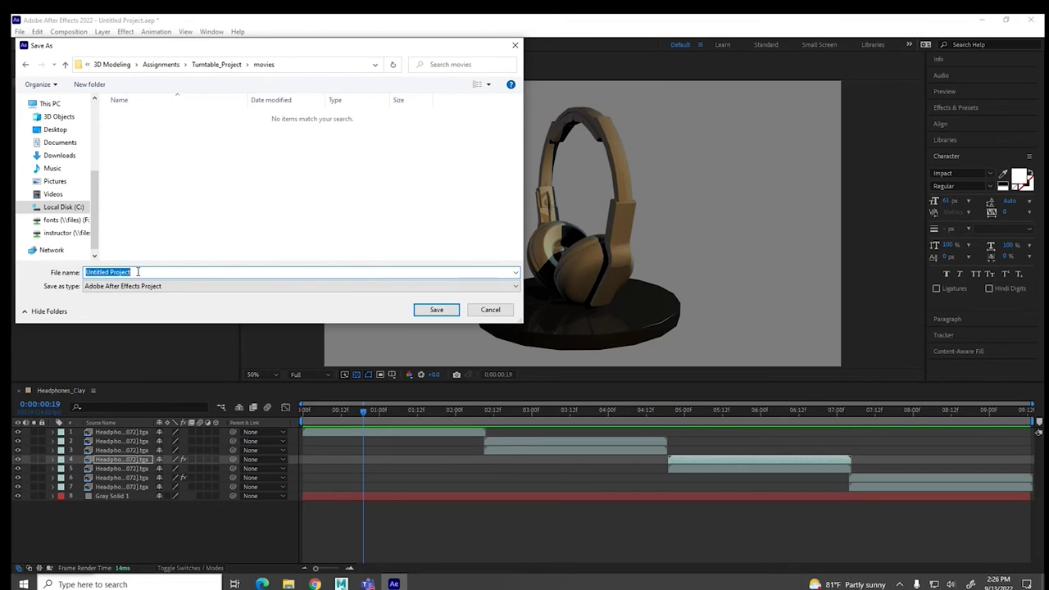
type("3pass_Compsotoopn")
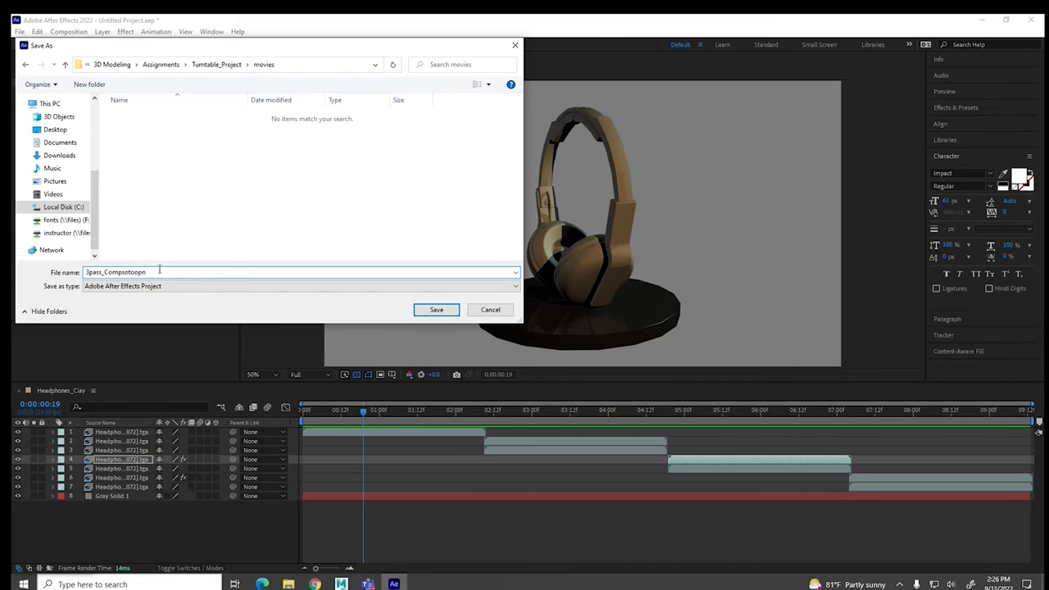
key("BackSpace")
key("BackSpace")
key("BackSpace")
type("osition")
left_click(427, 306)
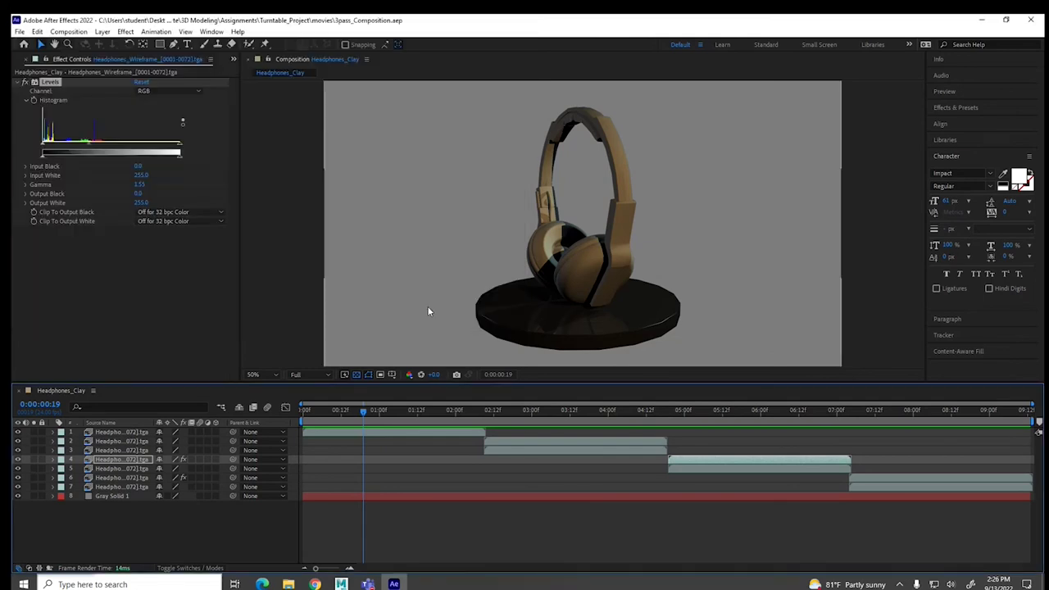
- Show the title/action-safe guides and start a new text layer at the frame's upper left
left_click(392, 374)
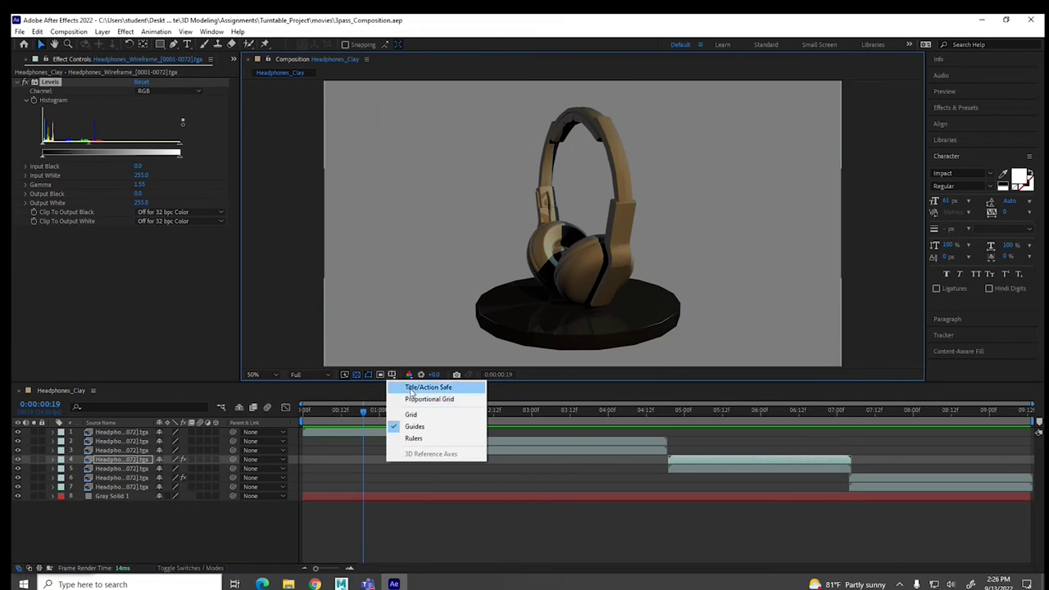
left_click(428, 386)
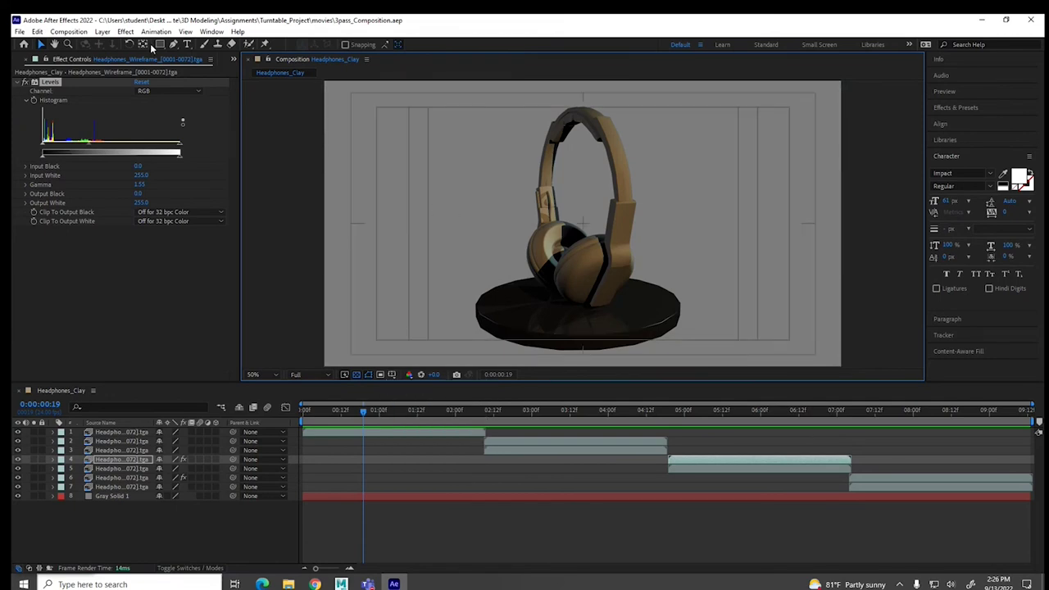
left_click(186, 43)
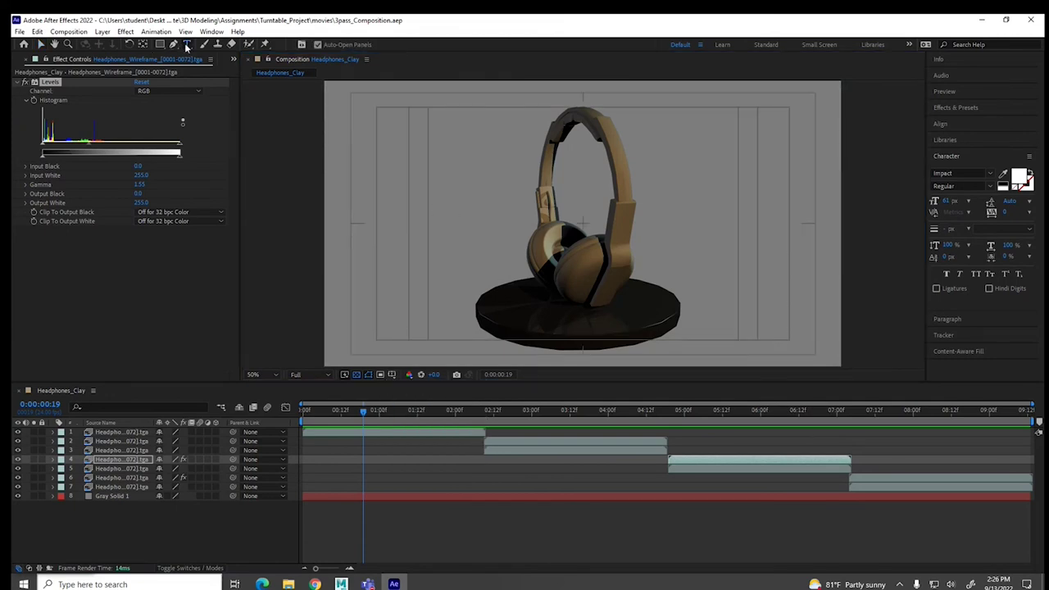
left_click(388, 123)
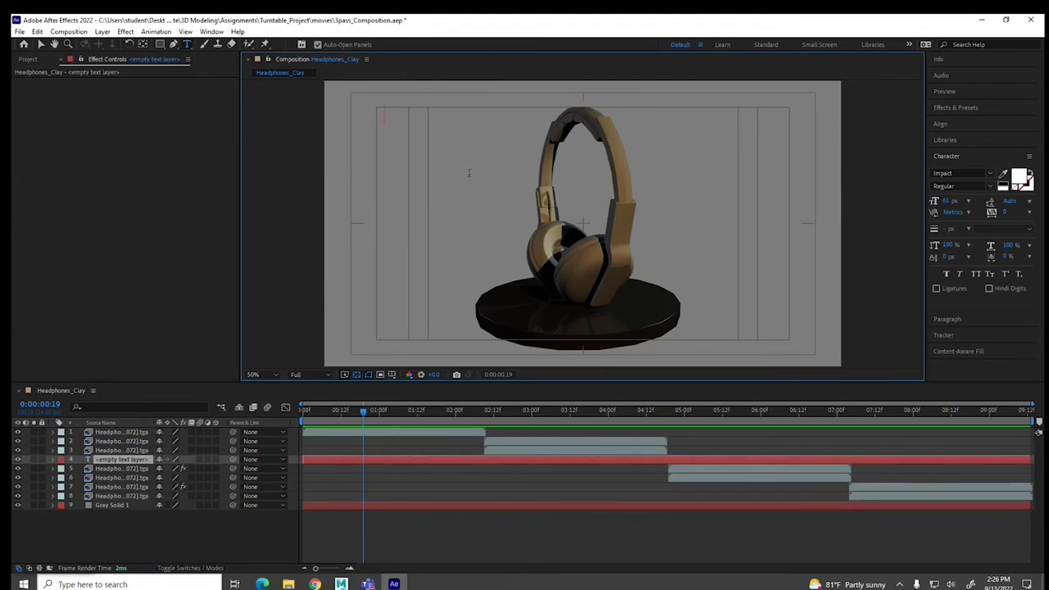
- Type the author's name with "3D Modeling" on a second line, then select both lines
type("Simeo Liebman")
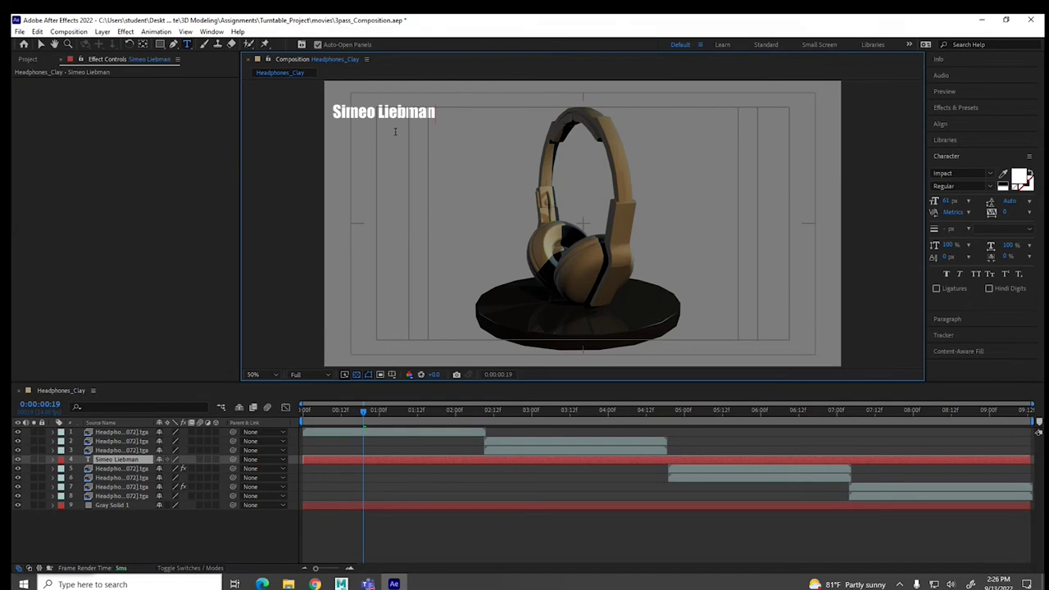
key("BackSpace")
key("BackSpace")
key("BackSpace")
key("BackSpace")
key("BackSpace")
key("BackSpace")
key("BackSpace")
key("BackSpace")
type("n Liebman")
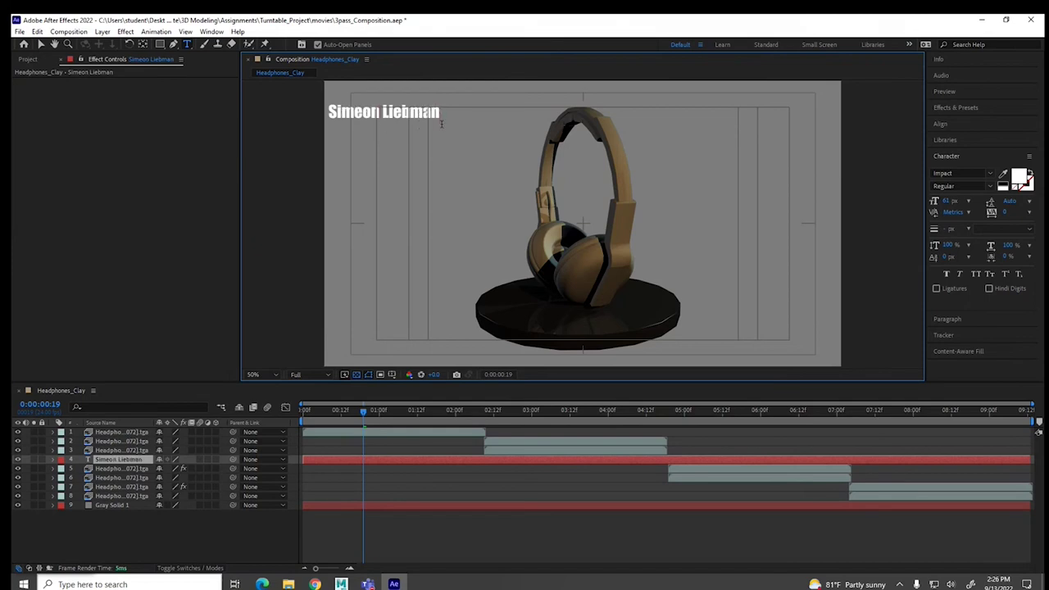
key("Return")
type("3D Mo")
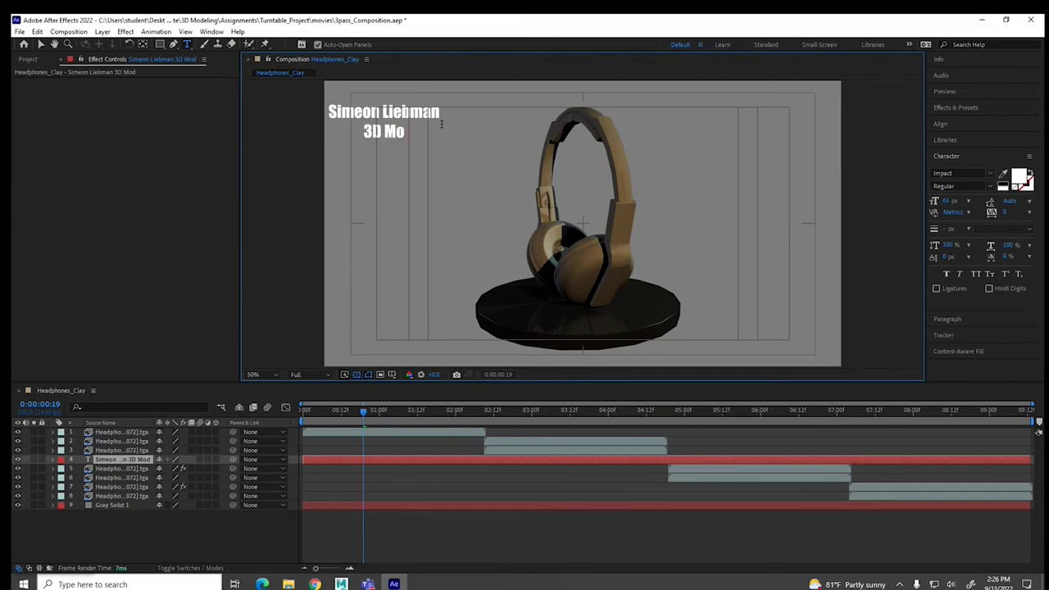
type("deling")
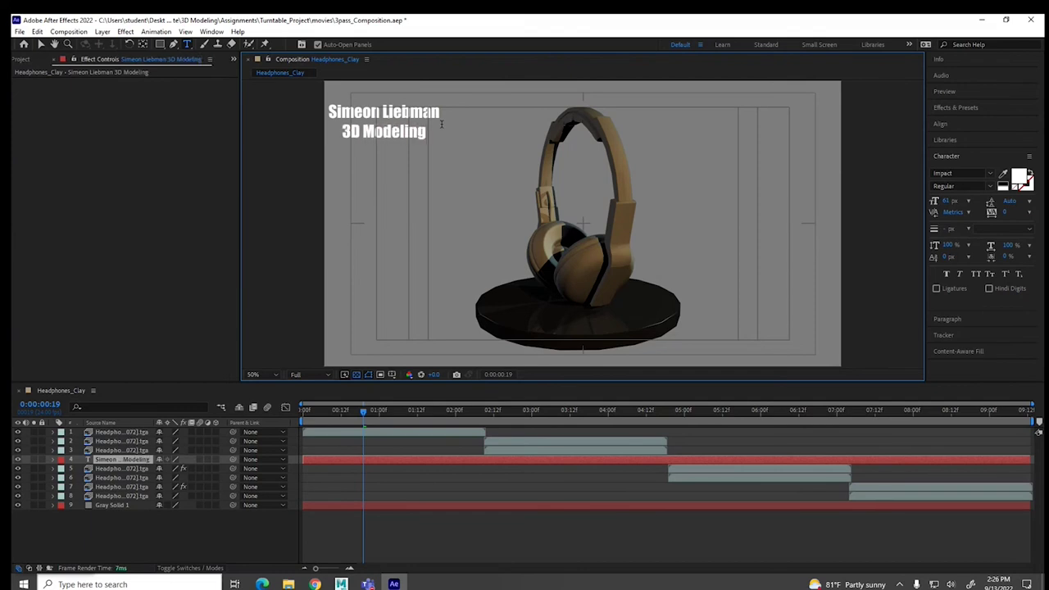
left_click_drag(427, 140, 302, 111)
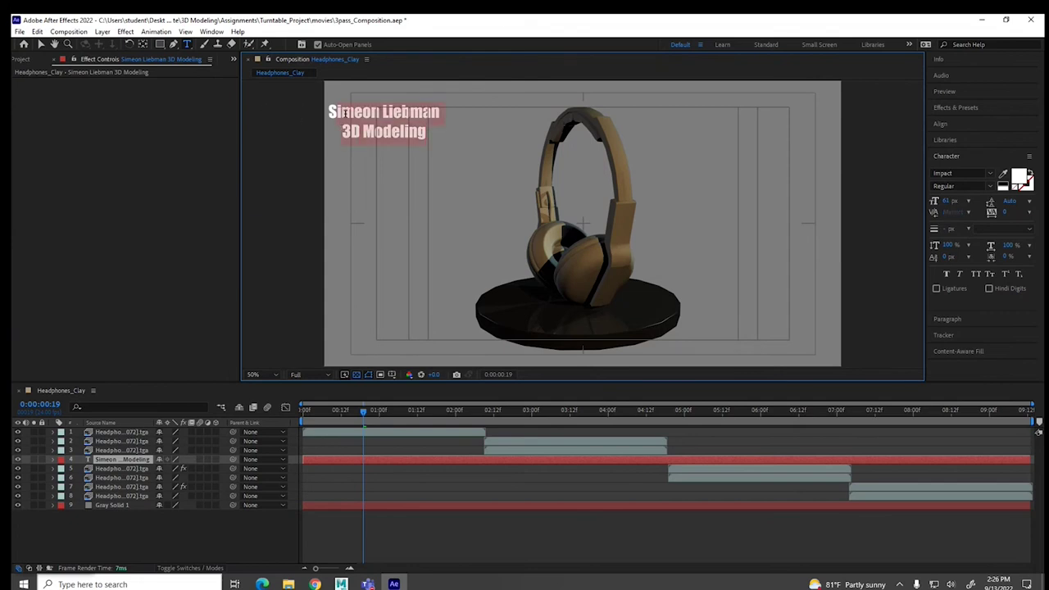
- Left-align the title, nudge it slightly down, and move its layer to the top of the stack
left_click(953, 319)
left_click(936, 189)
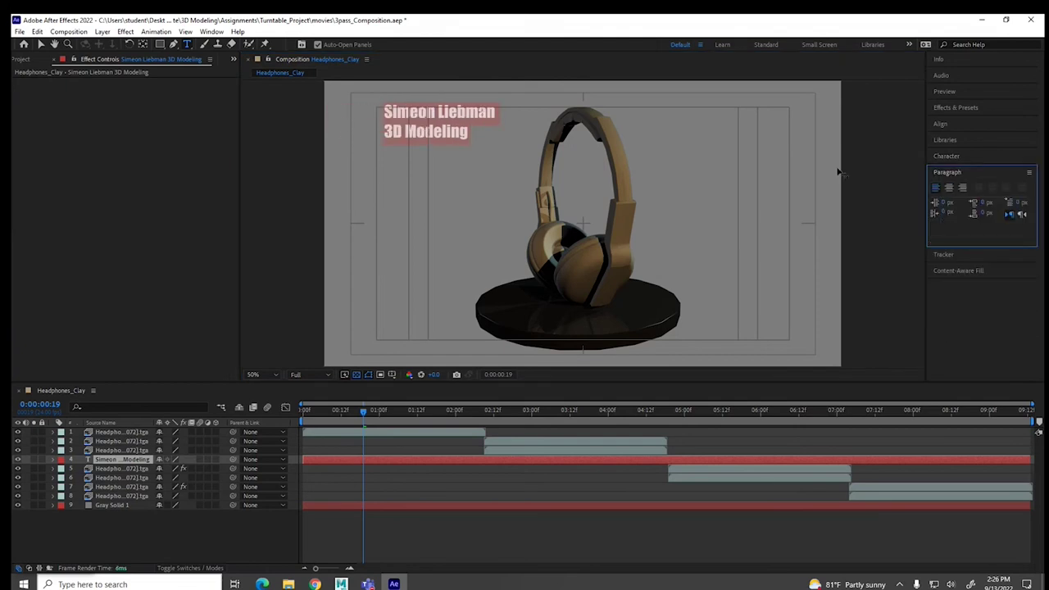
left_click(40, 44)
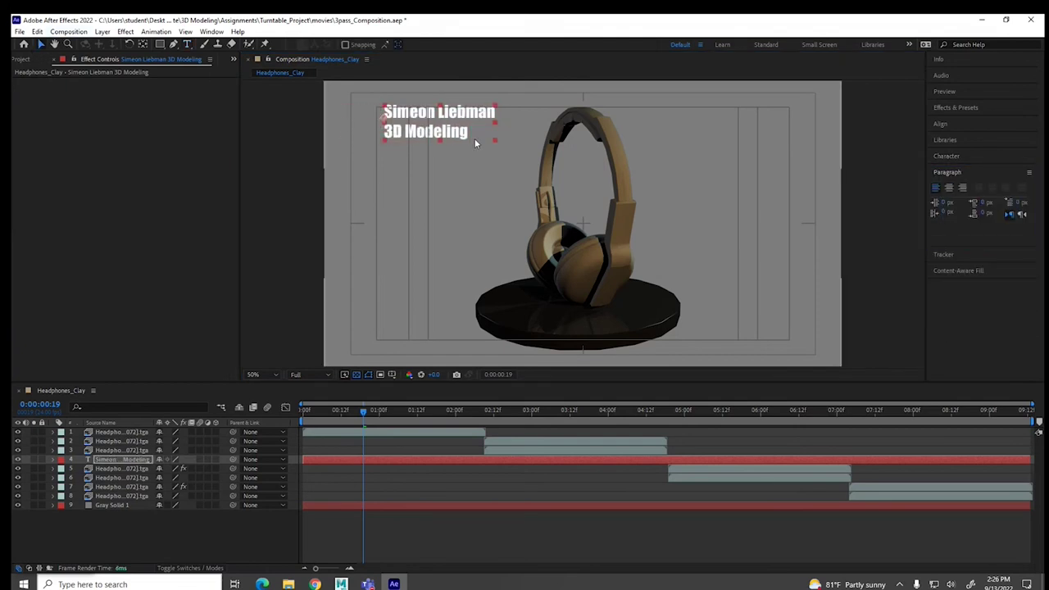
left_click_drag(431, 118, 425, 123)
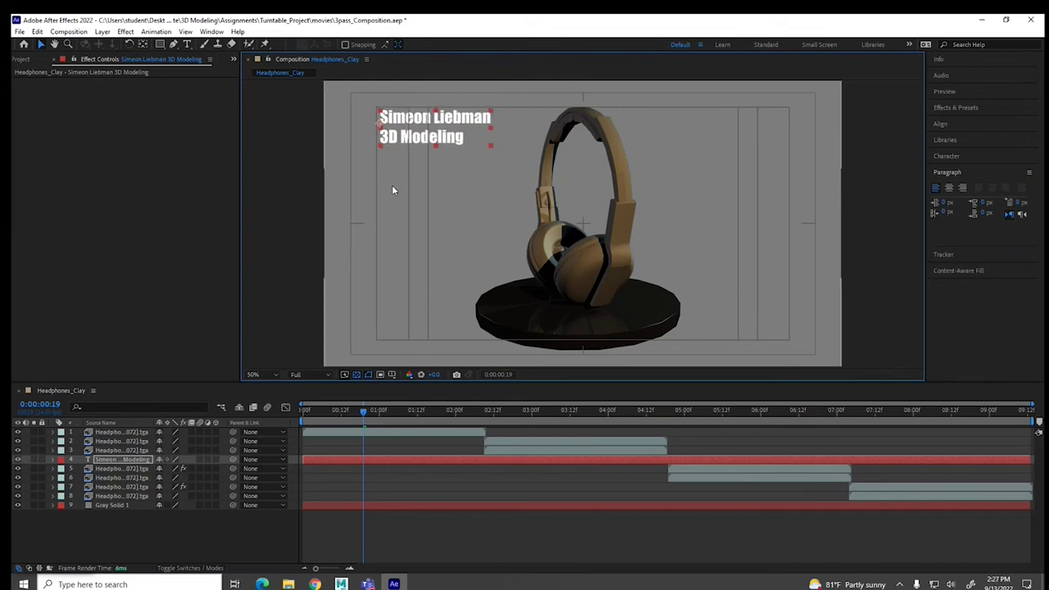
left_click_drag(124, 462, 116, 428)
left_click(325, 414)
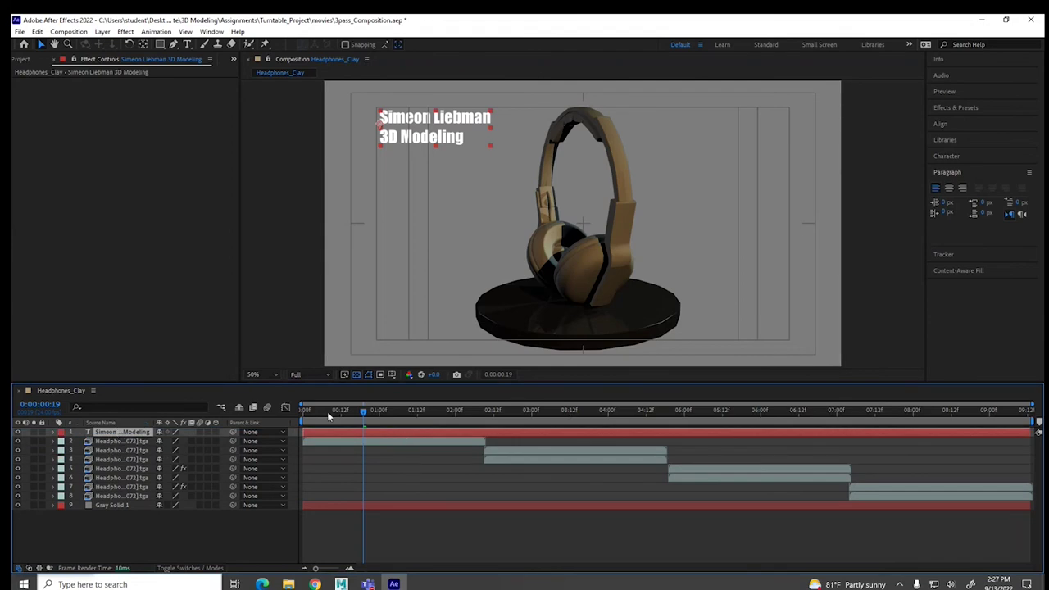
- Fade the title in with opacity keyframes at 0% at 0:00 and 100% at 0:06
left_click(54, 432)
left_click(62, 451)
left_click(79, 496)
left_click_drag(322, 410, 278, 417)
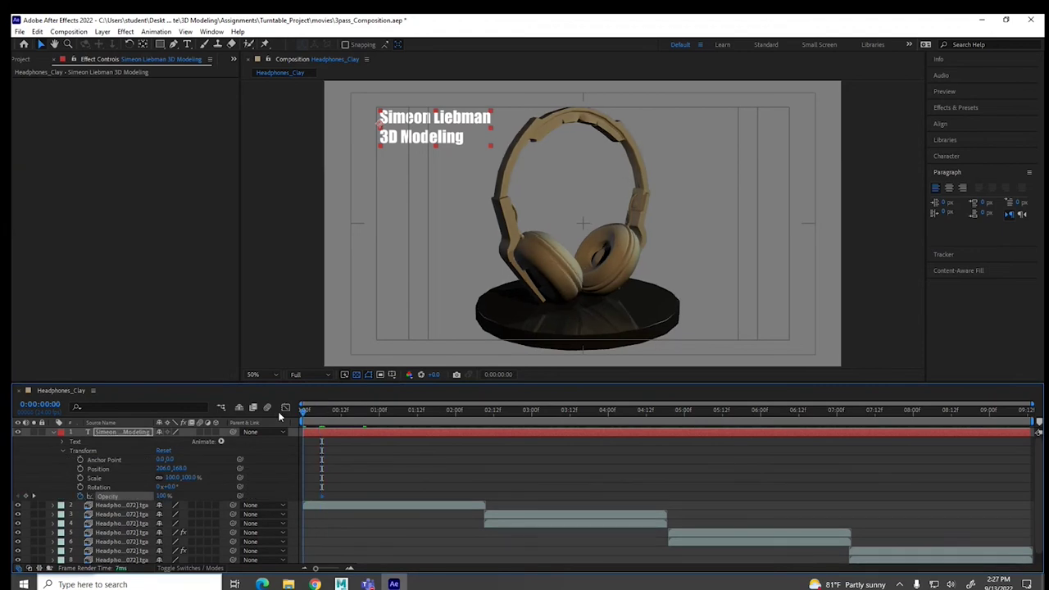
left_click_drag(164, 495, 90, 497)
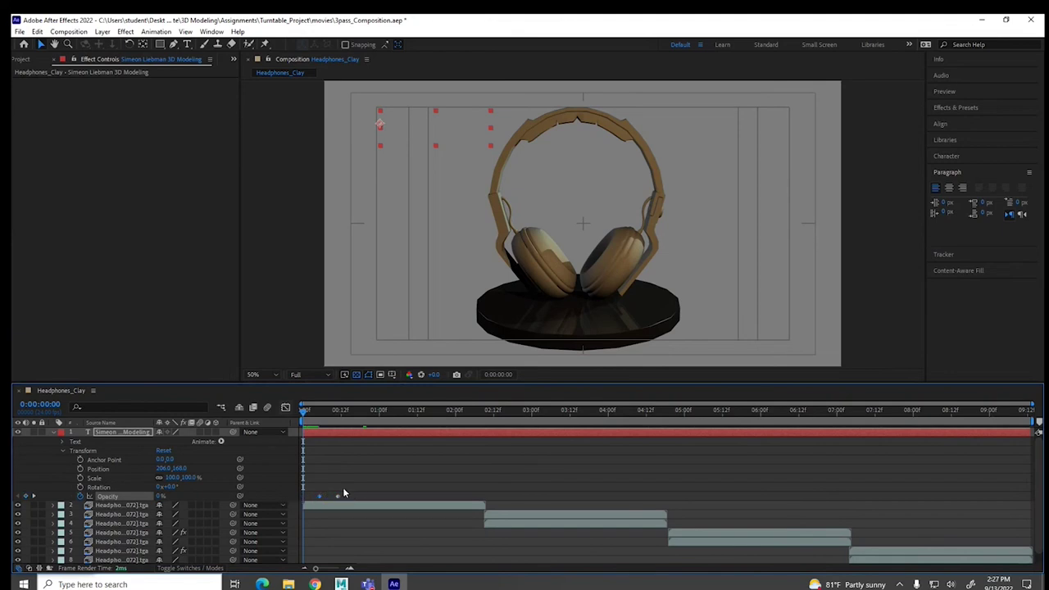
- Add fade-out keyframes, 100% at 9:01 and 0% at 9:10, then duplicate the title layer
left_click(1019, 412)
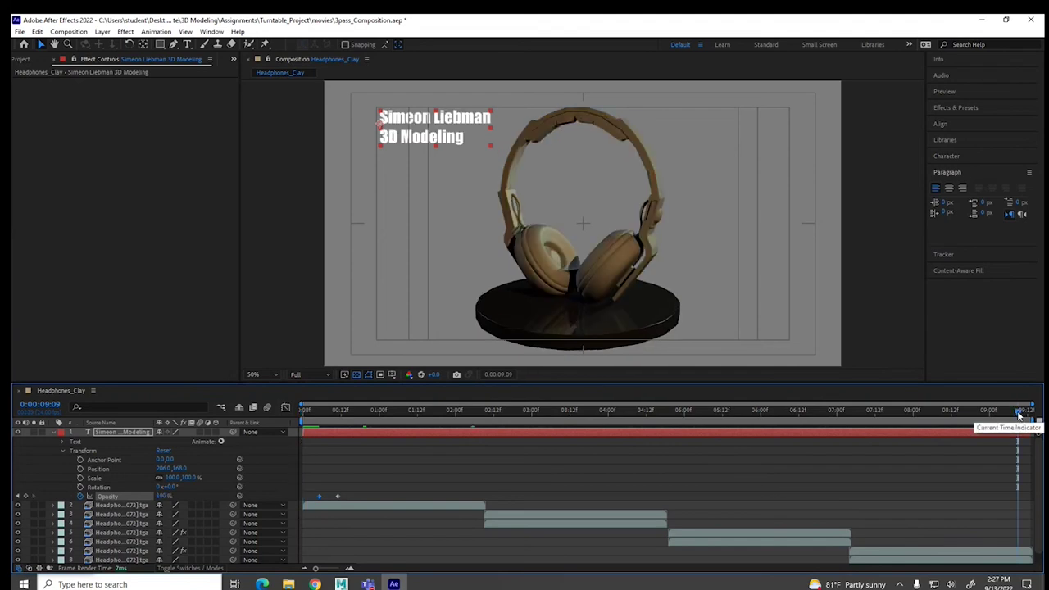
key("ctrl+v")
left_click(991, 413)
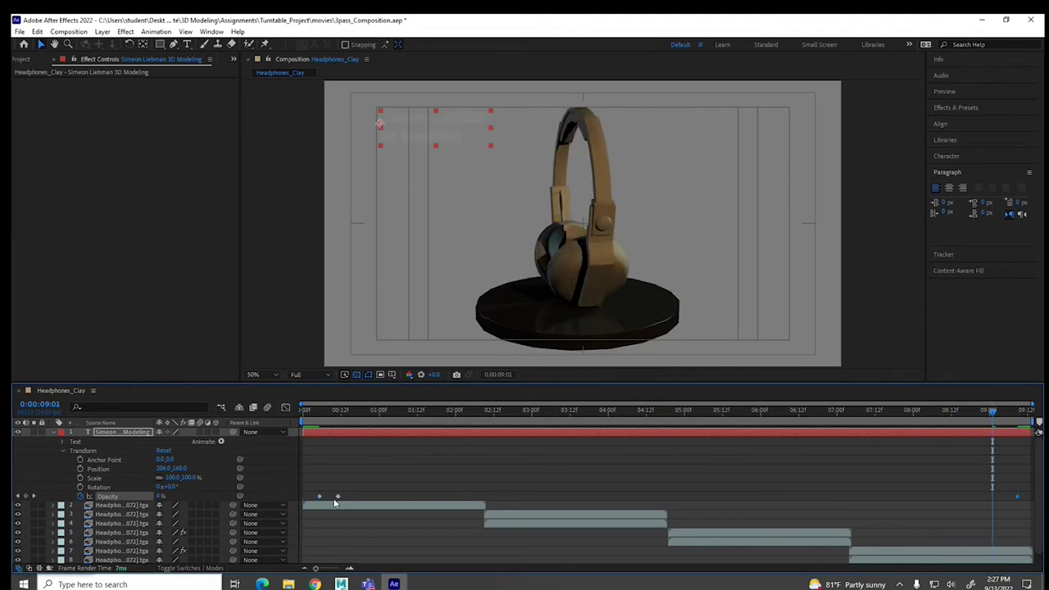
key("ctrl+v")
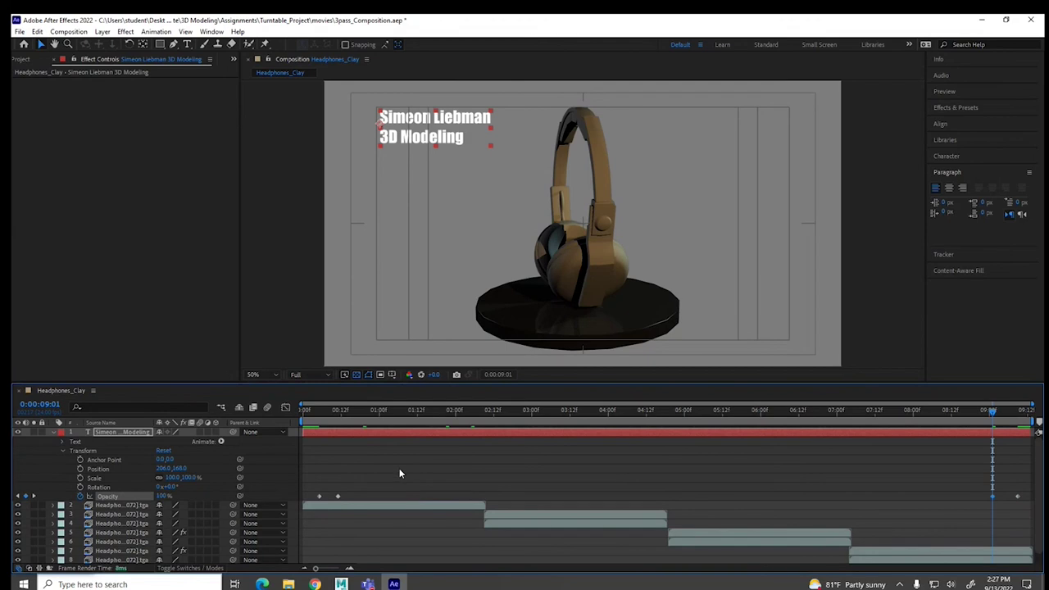
left_click_drag(993, 412, 1021, 412)
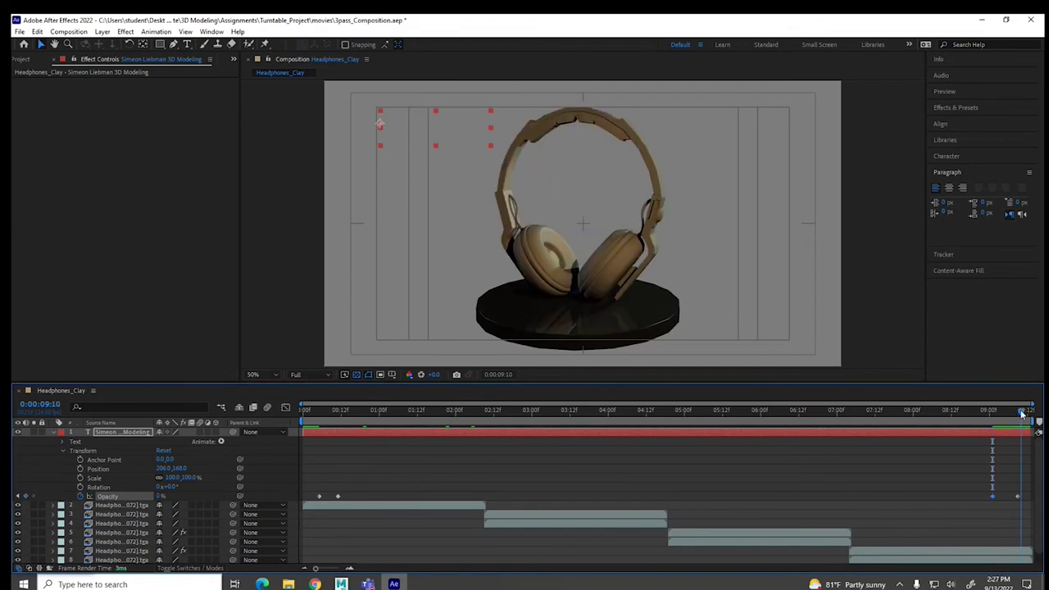
left_click(694, 434)
key("ctrl+d")
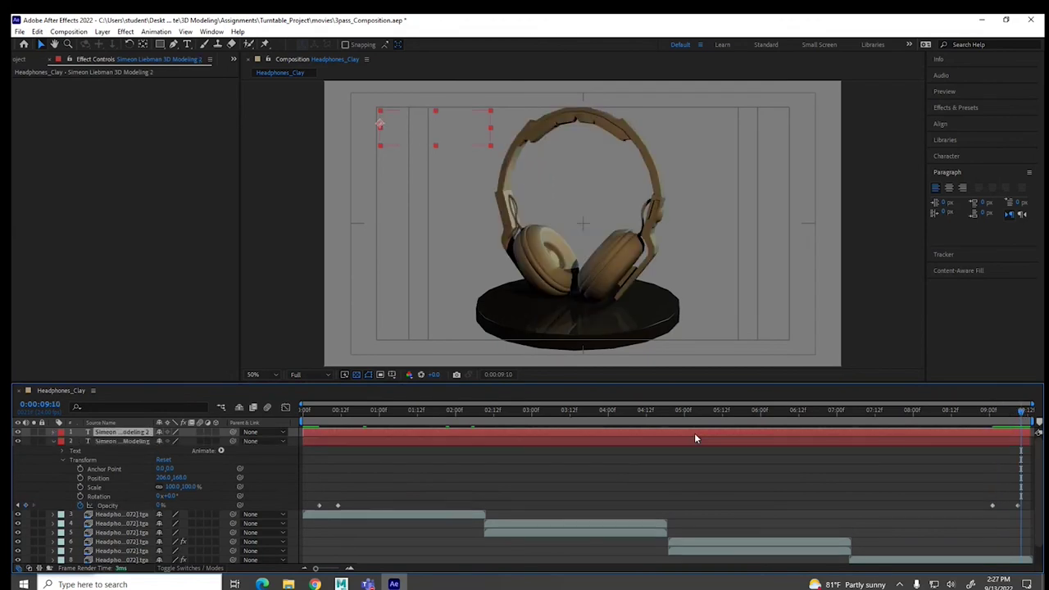
- Move the duplicate title to the upper right, right-align it, select its text, then go to the browser
left_click(448, 415)
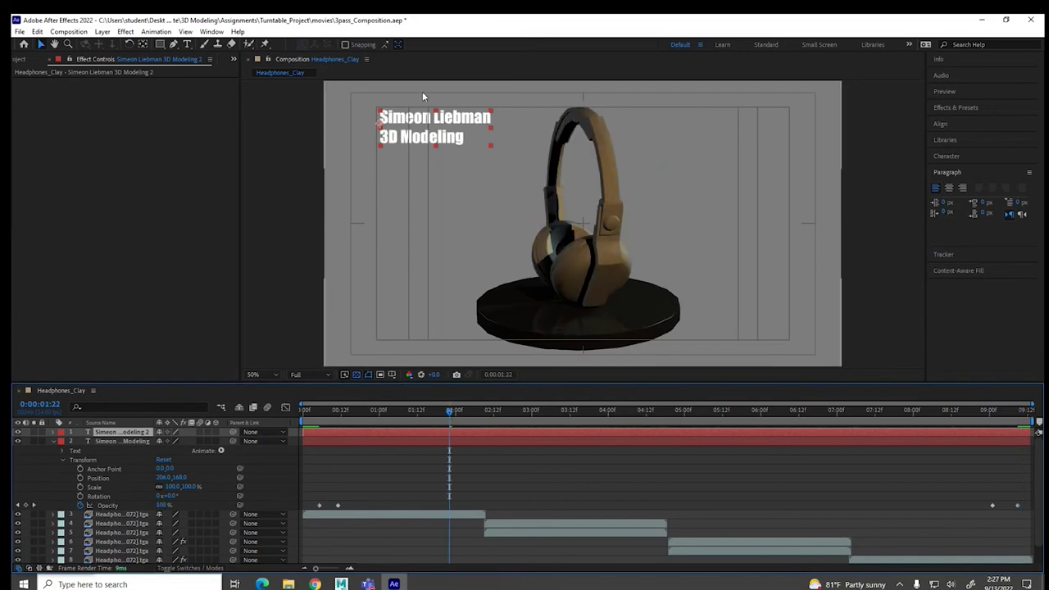
left_click_drag(484, 123, 712, 121)
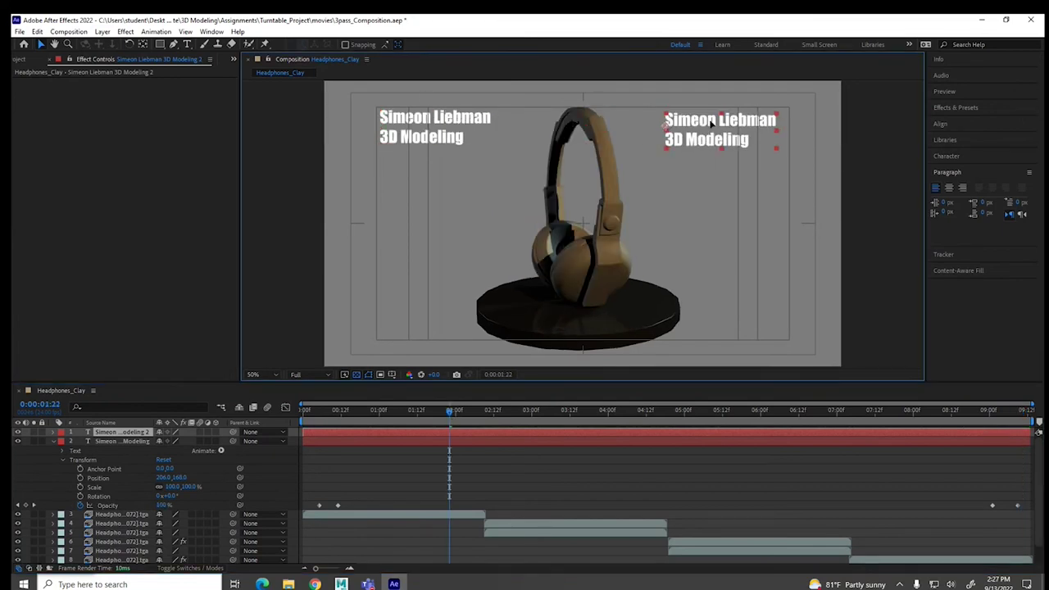
left_click(963, 188)
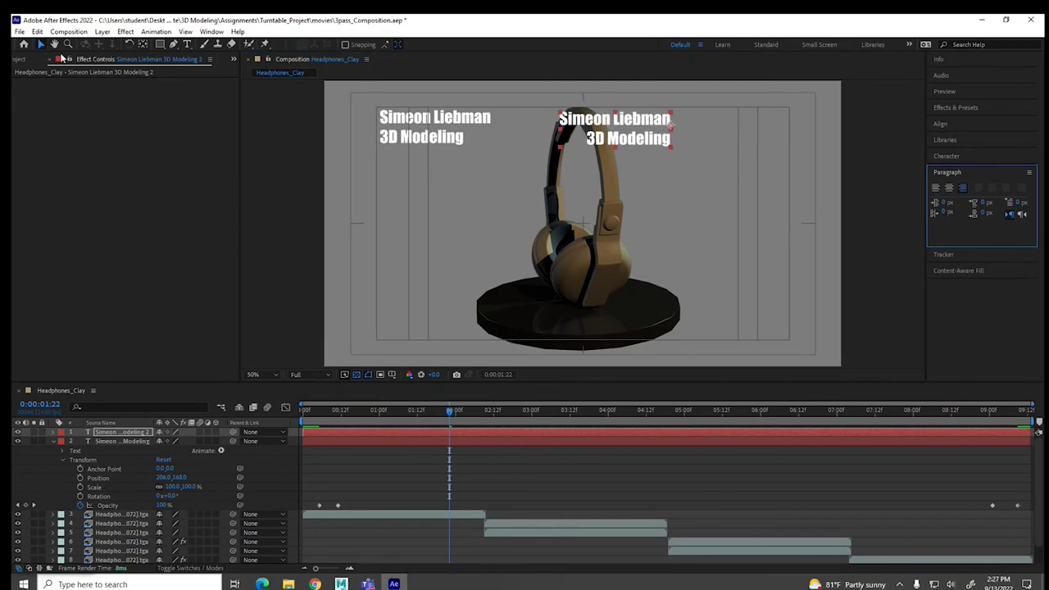
left_click(187, 43)
left_click_drag(559, 119, 701, 154)
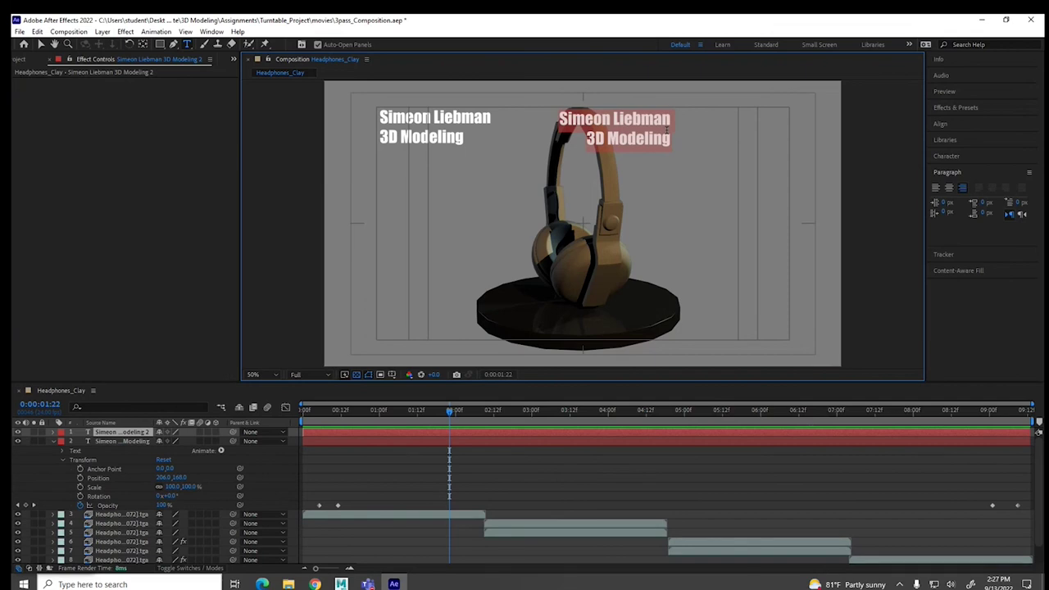
left_click(262, 583)
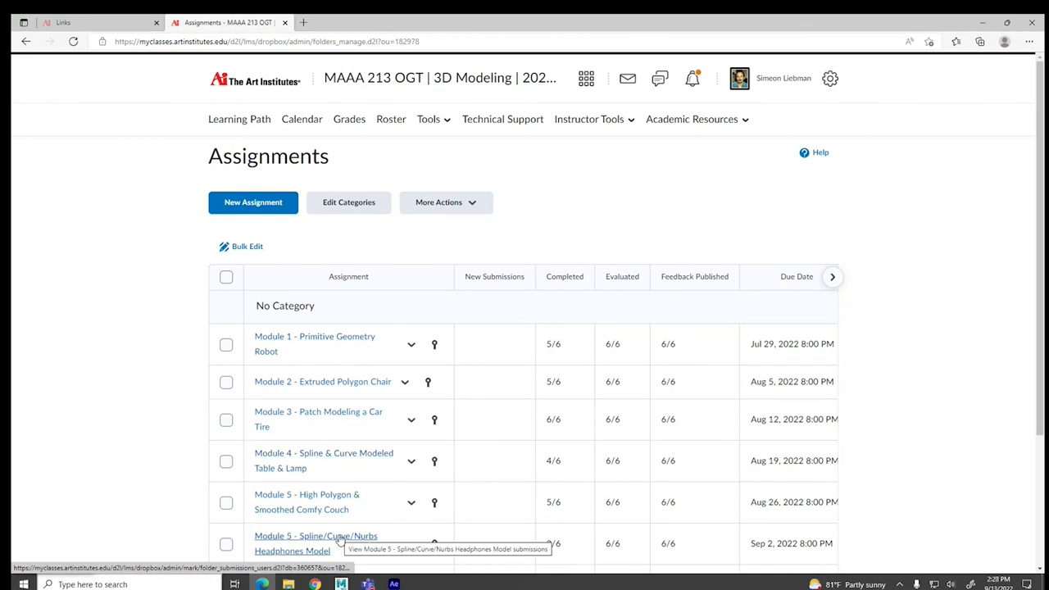
- Scroll the Assignments list down to the Module 8 row, then return to After Effects
scroll(295, 500, "down", 1)
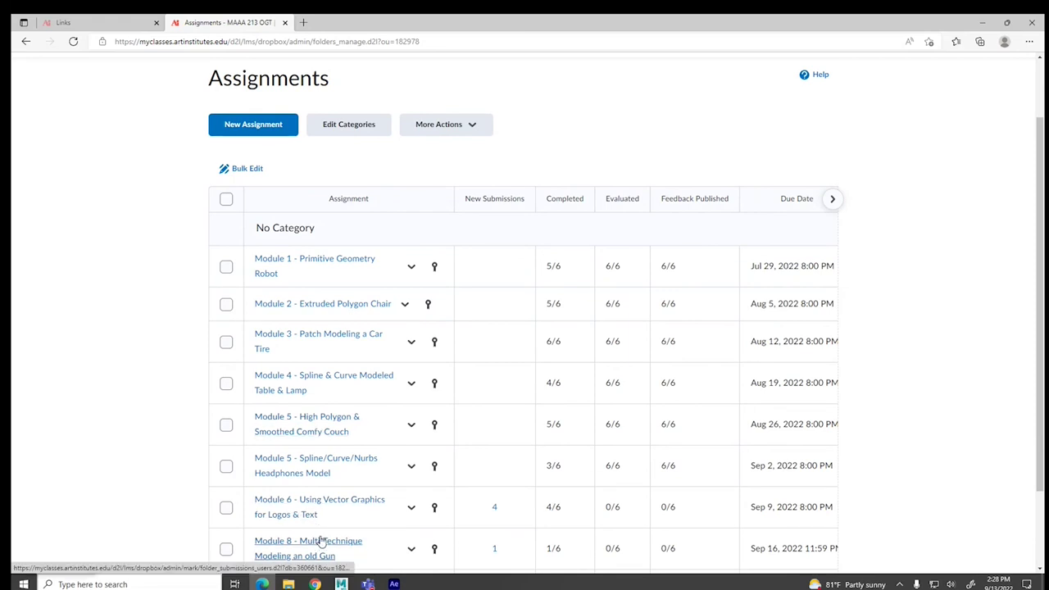
left_click(394, 584)
- Retype the second title as 'Spline & Curve / Modeling Headphones', split over two lines
type("S")
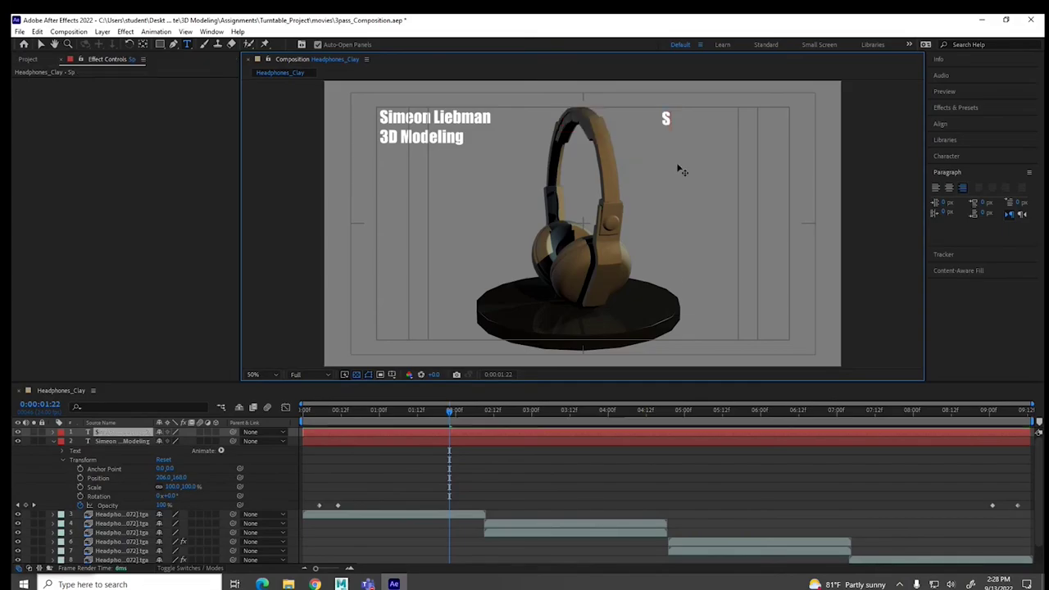
type("pline &")
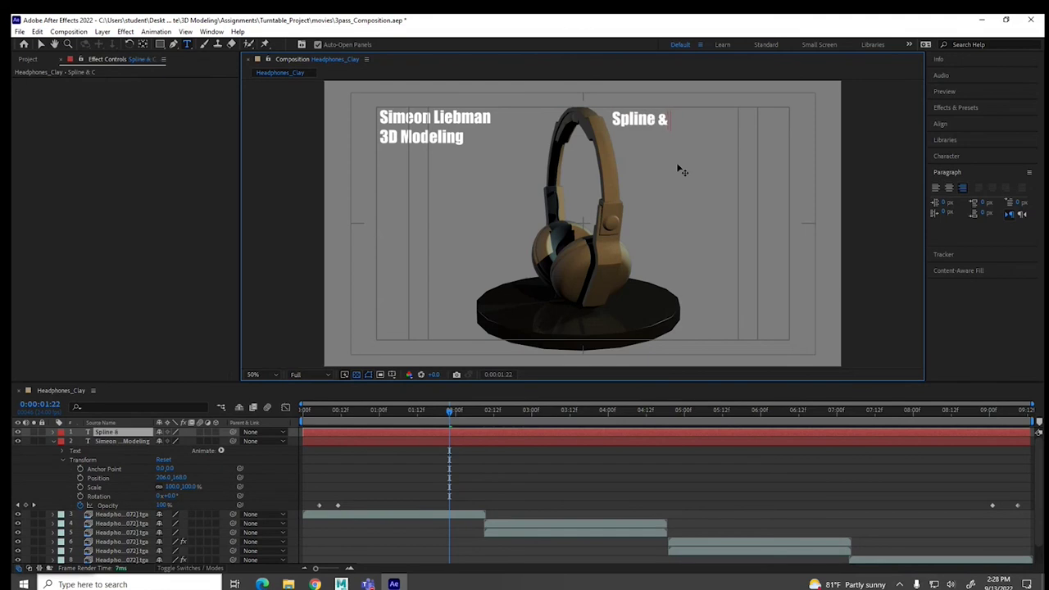
type(" Curve Modelin")
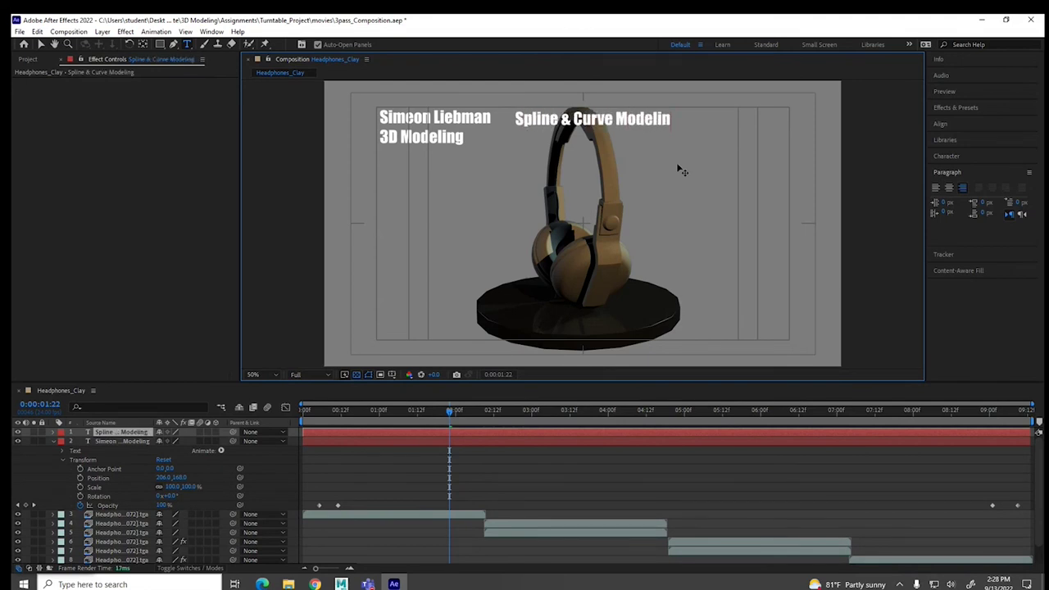
type("g headphones")
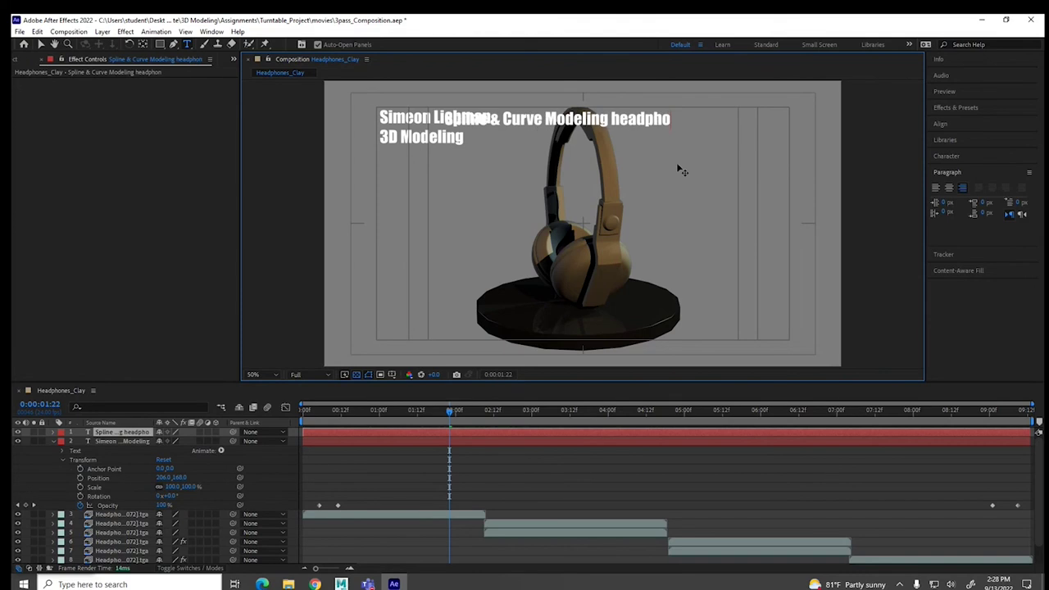
left_click(591, 117)
key("BackSpace")
type("H")
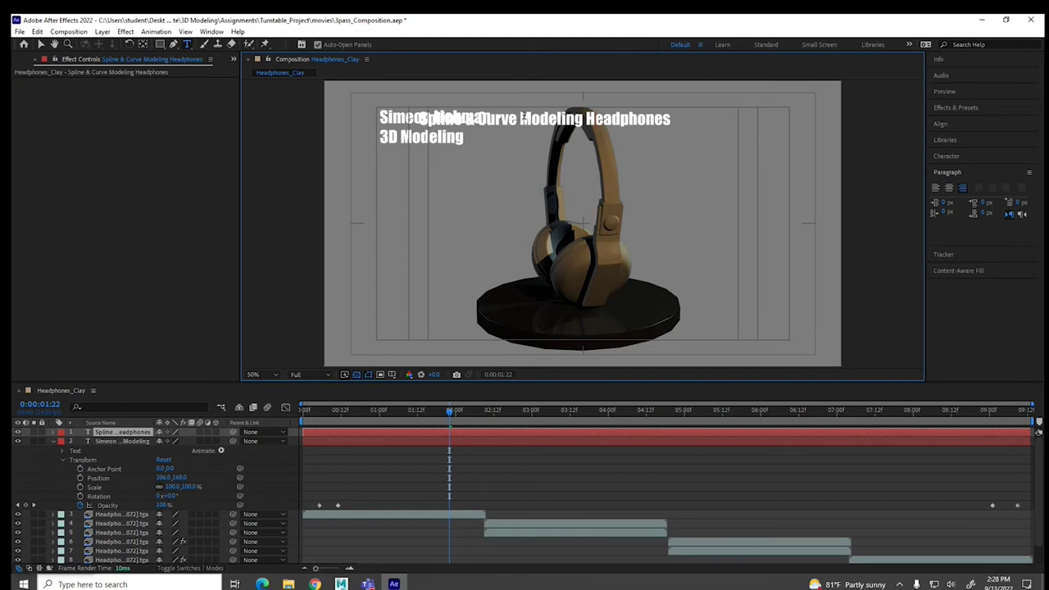
left_click(520, 118)
key("Return")
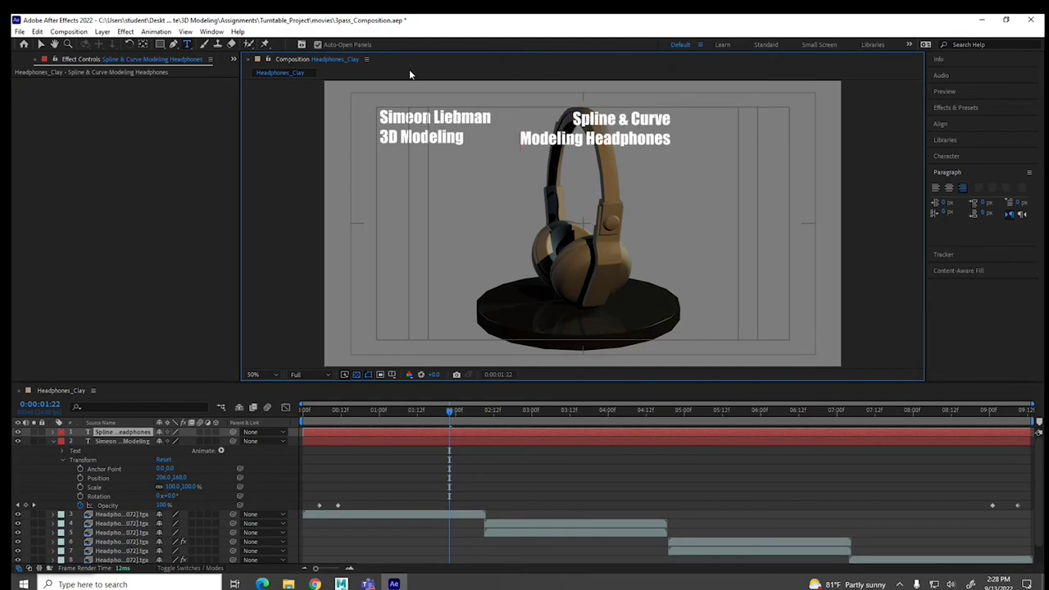
- Move the finished title to the upper right, then select the headphones' headband in Maya
left_click(40, 43)
left_click_drag(649, 121, 766, 117)
left_click(340, 583)
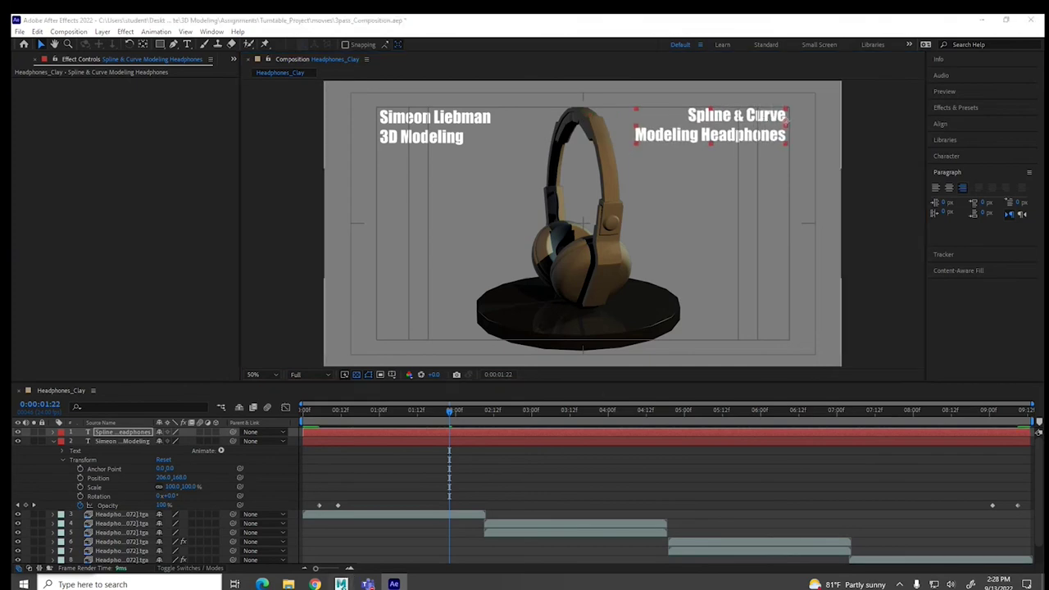
left_click(428, 233)
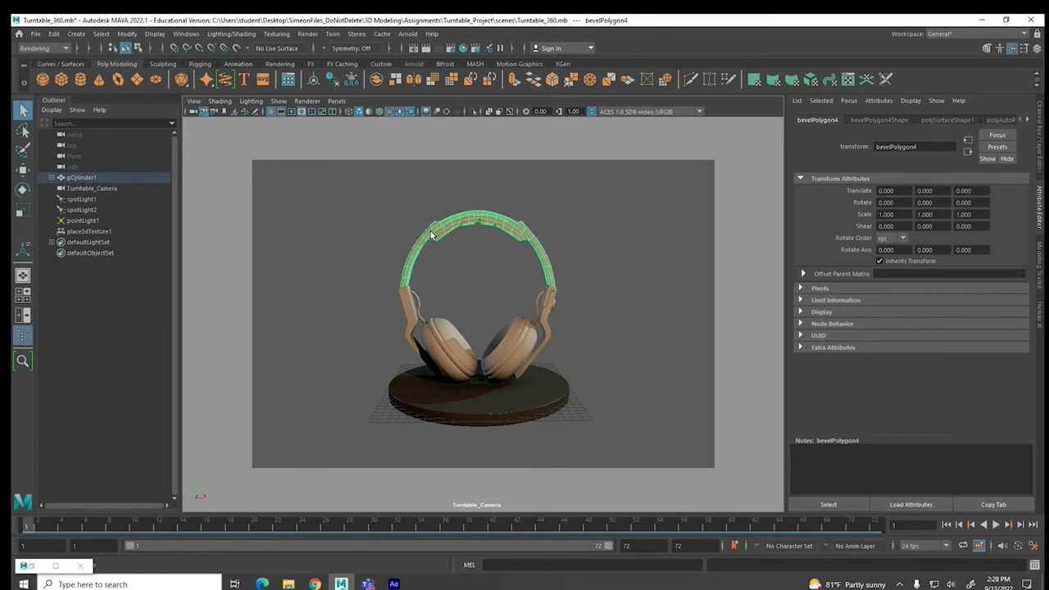
- Select the whole headphones group and show its Poly Count readout: 83217 verts, 82864 faces
key("Up")
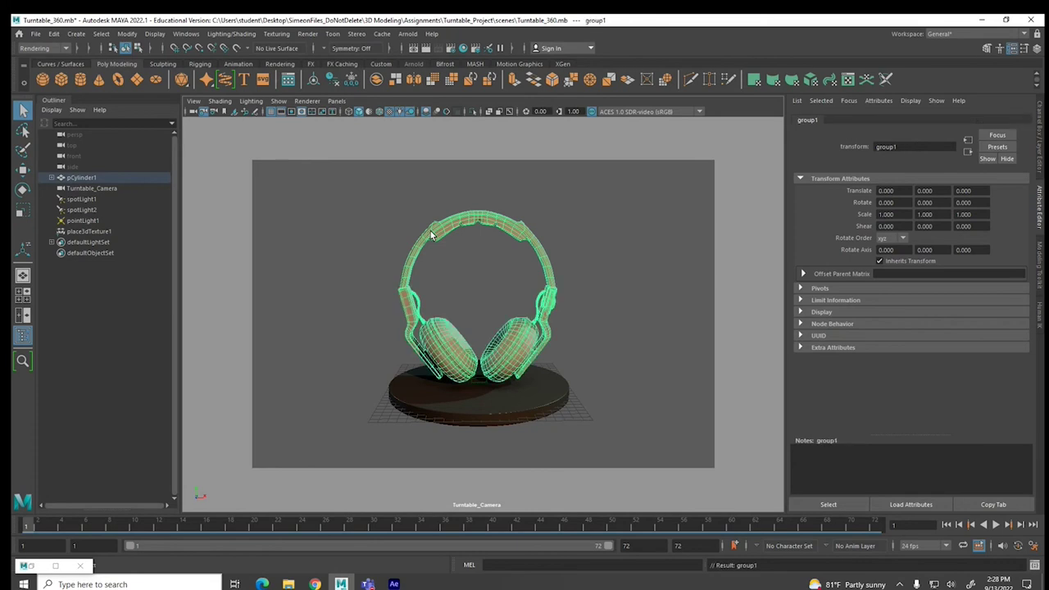
left_click(152, 35)
mouse_move(176, 74)
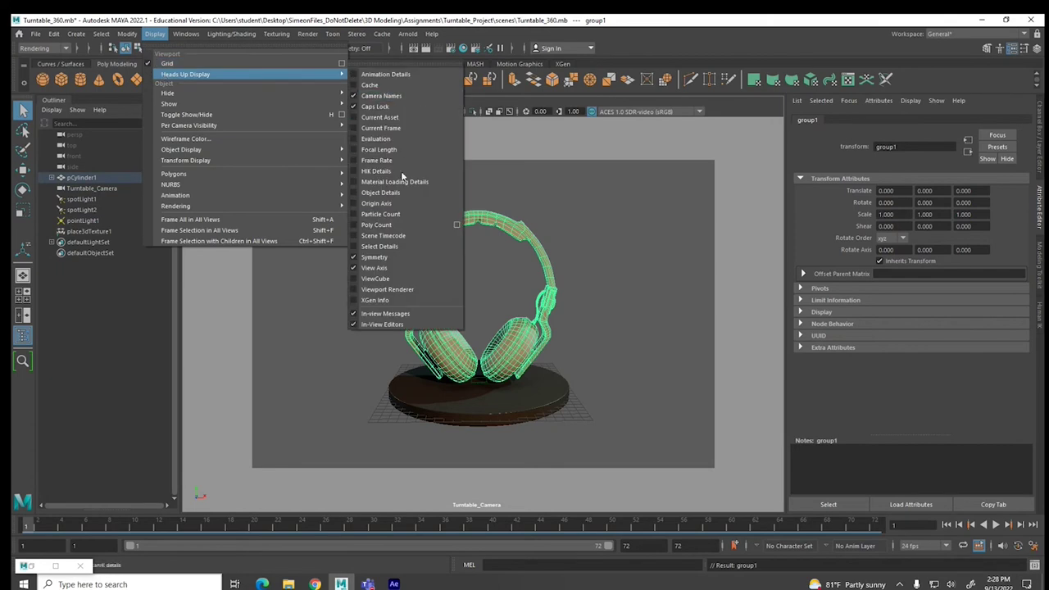
left_click(396, 225)
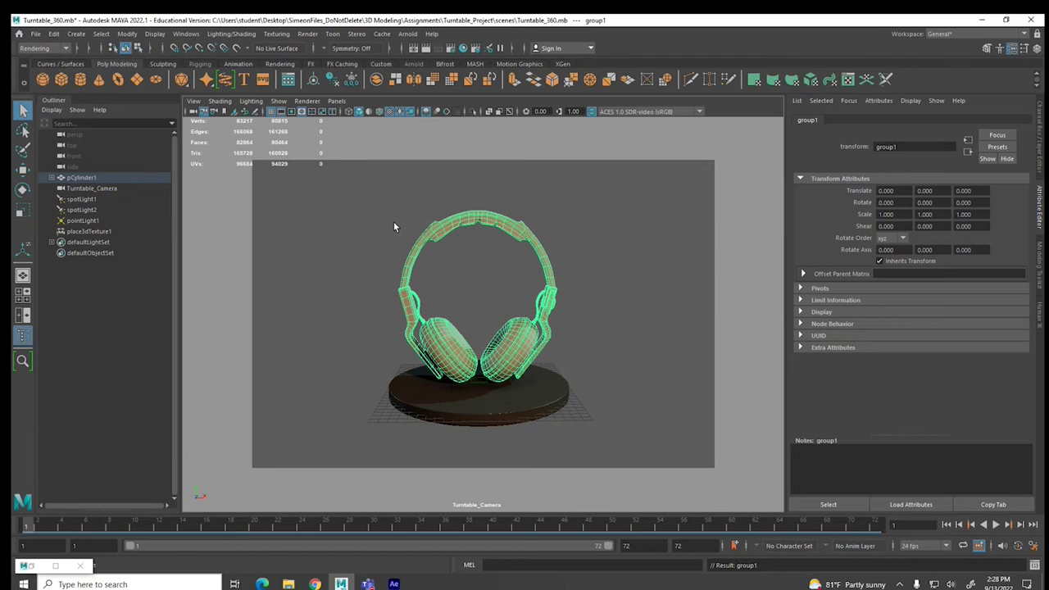
left_click(386, 227)
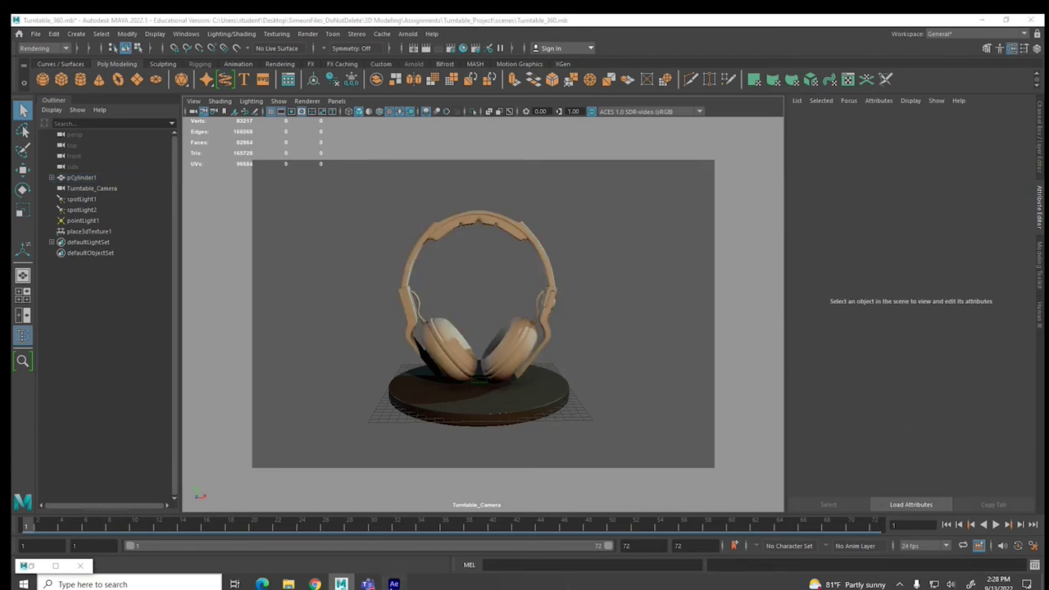
left_click(394, 583)
- Add '82,864 Polys' as a third line under the headphones title, fixing its spelling and comma
left_click(187, 43)
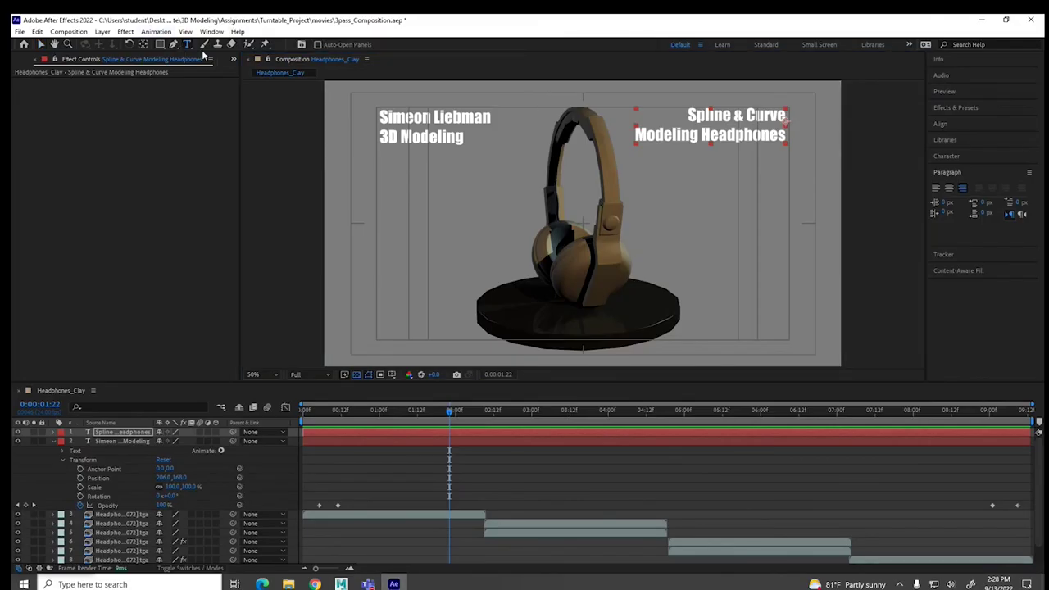
left_click(782, 138)
key("Return")
type("8286")
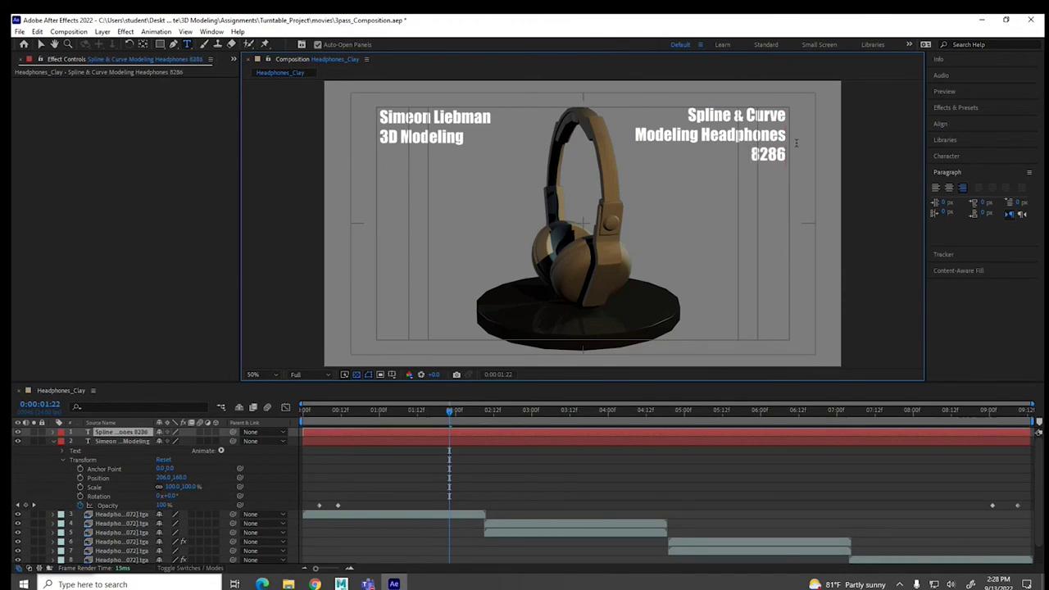
type("4 Pl")
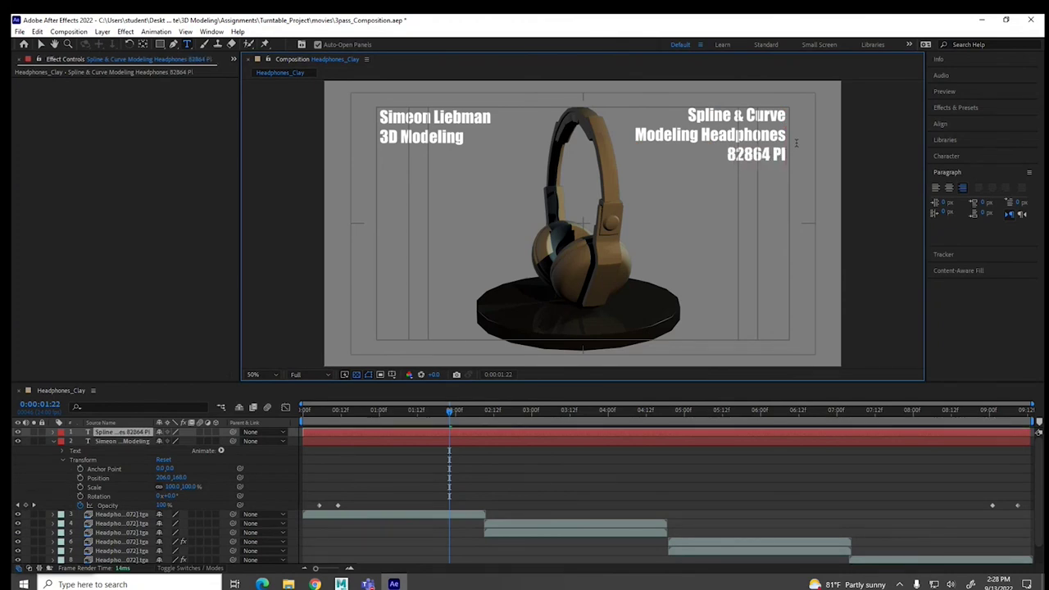
type("ys")
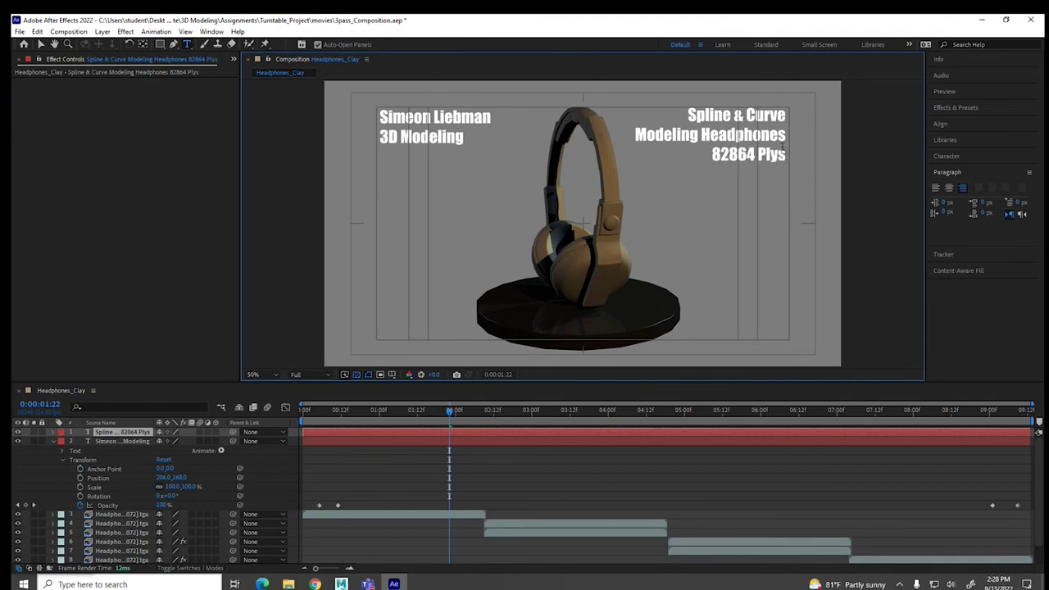
left_click(767, 155)
type("o")
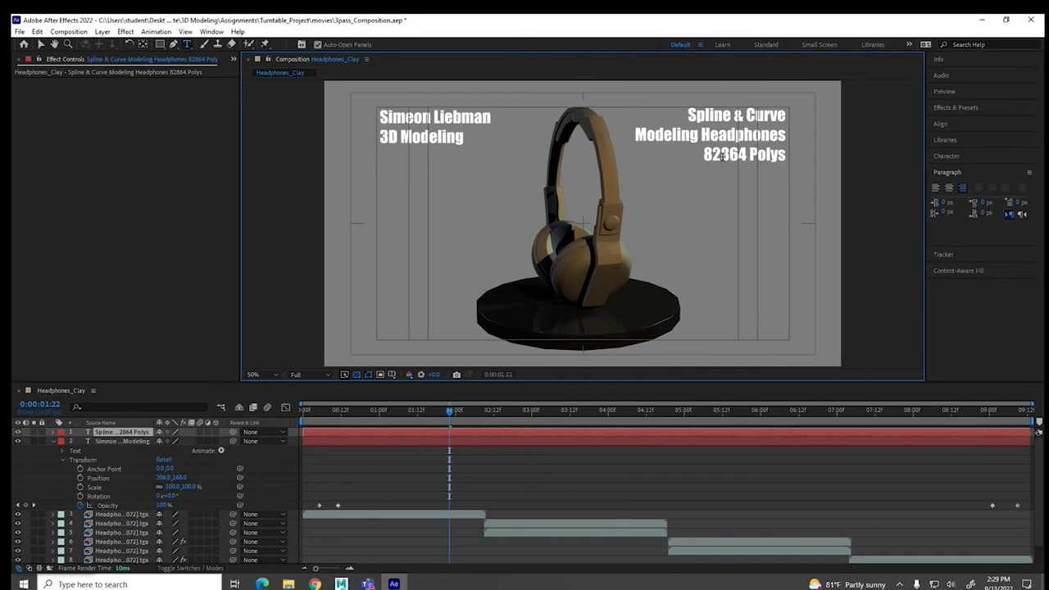
left_click(721, 155)
type(",")
left_click(40, 44)
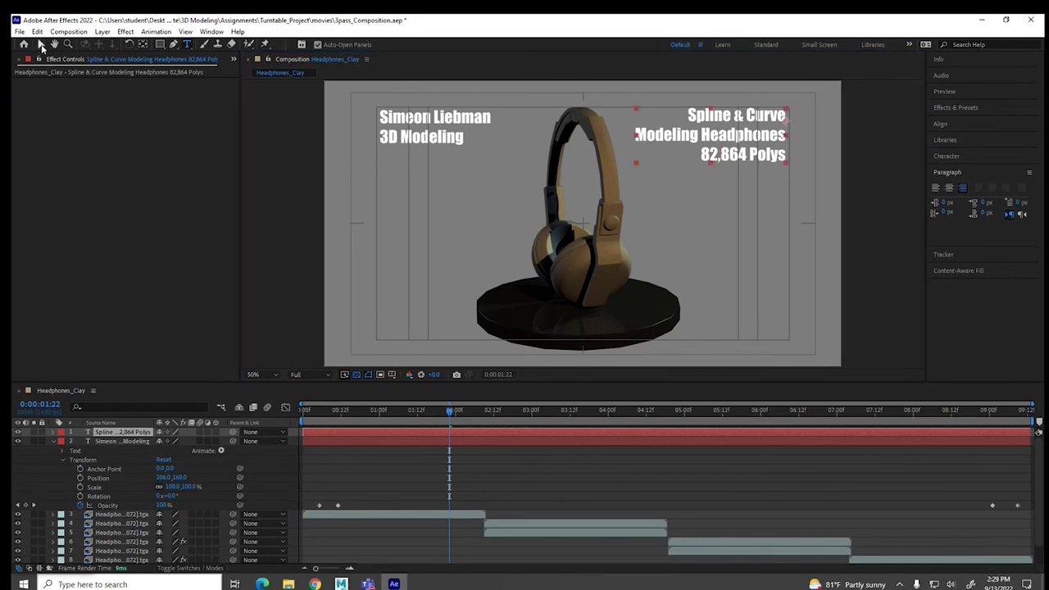
left_click(665, 195)
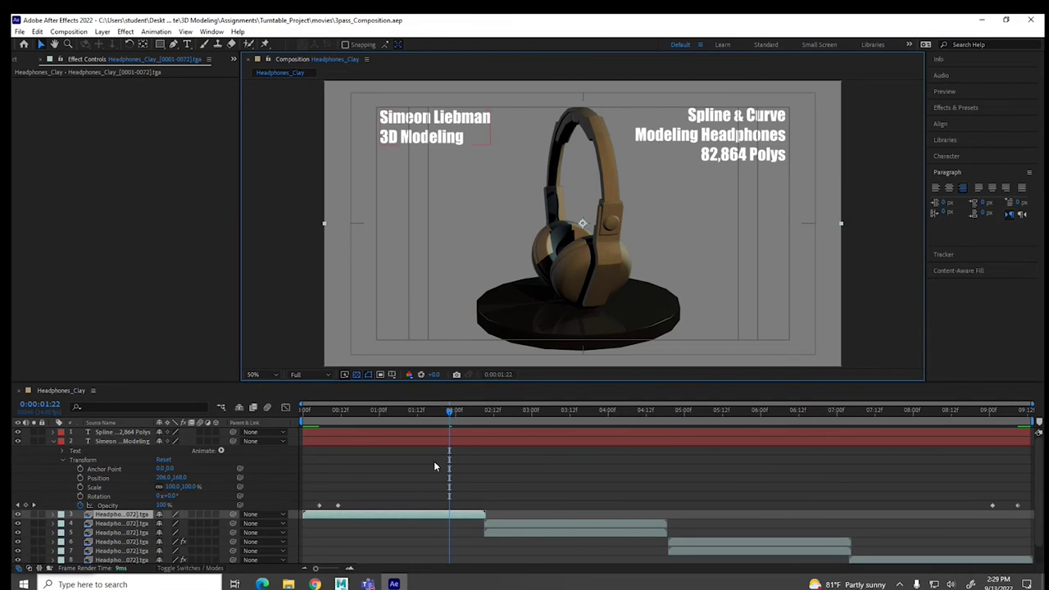
- Add a new adjustment layer above the first headphone footage layer
left_click(428, 516)
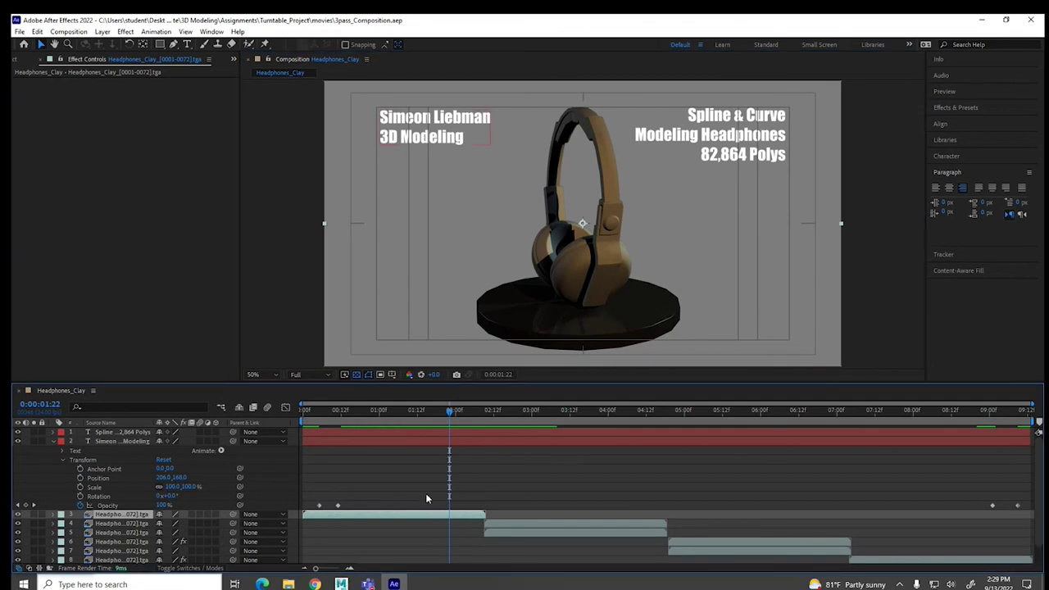
left_click(102, 32)
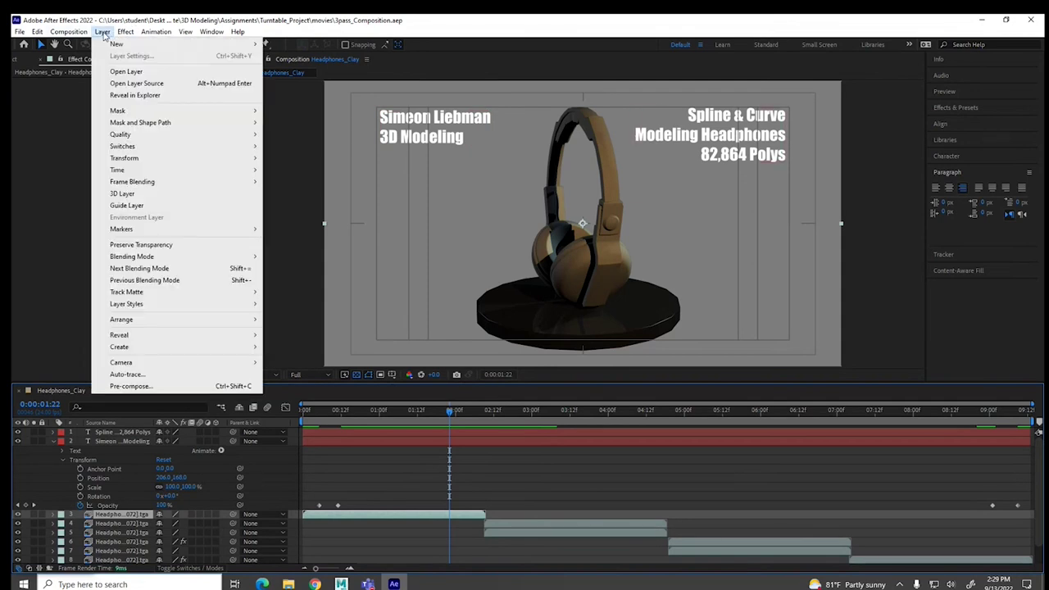
mouse_move(116, 44)
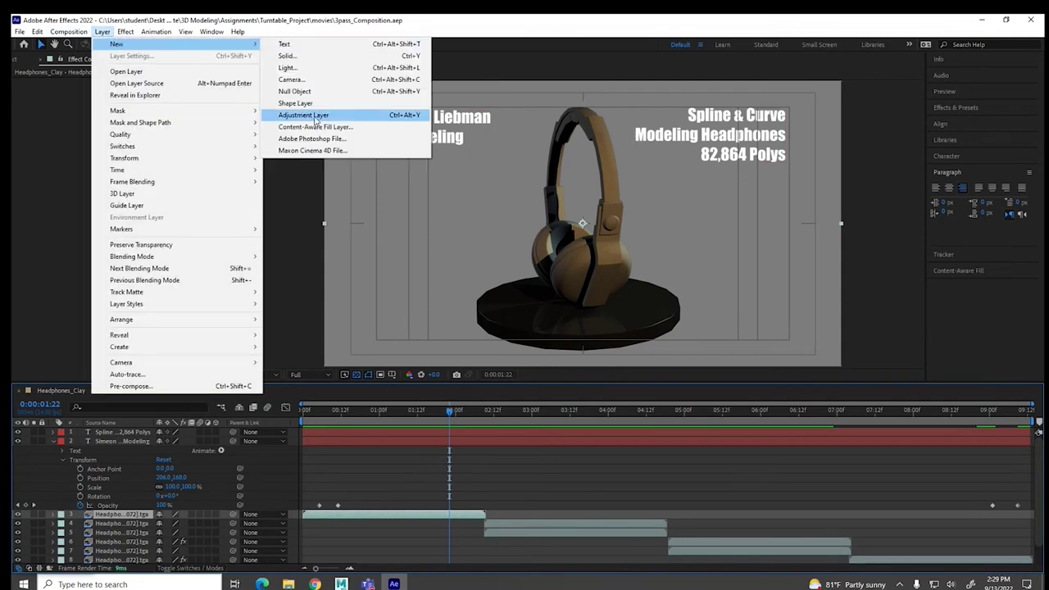
left_click(316, 117)
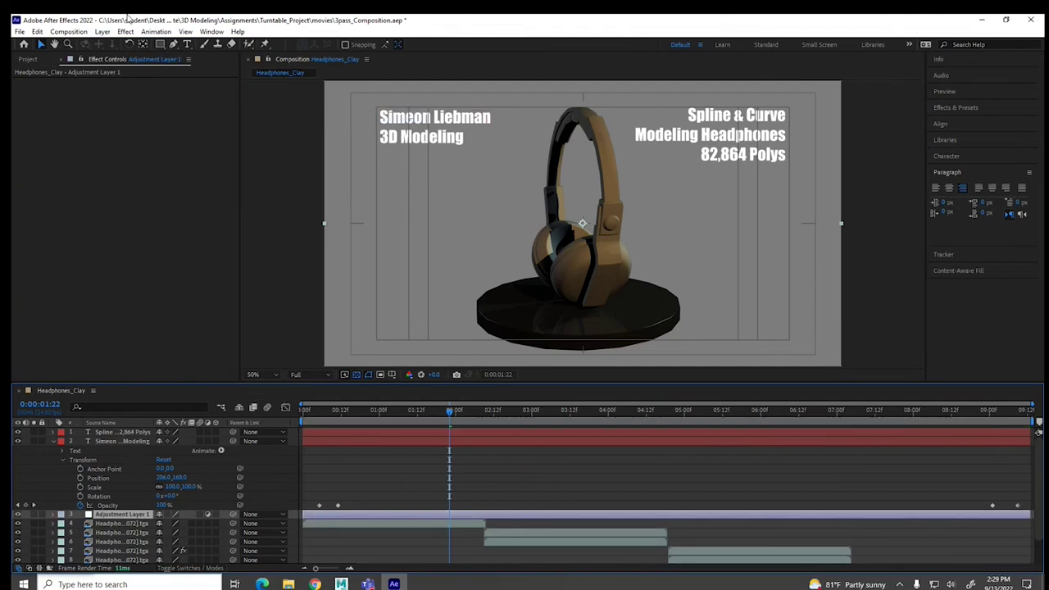
- Apply an Exposure effect at 1.07 to the adjustment layer and preview the turntable playback
left_click(126, 32)
mouse_move(152, 155)
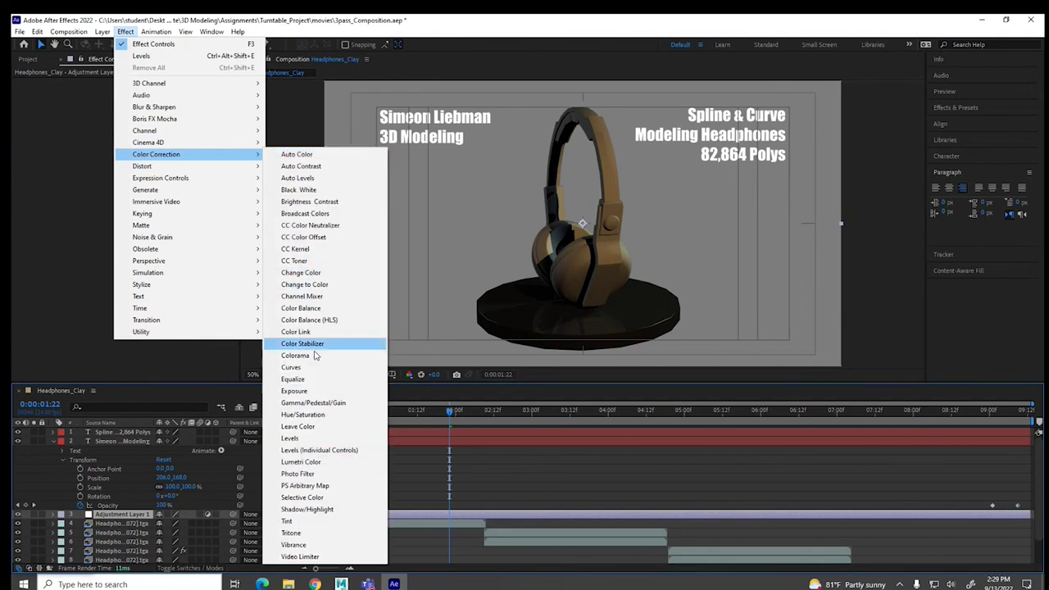
left_click(317, 392)
left_click_drag(139, 109, 195, 109)
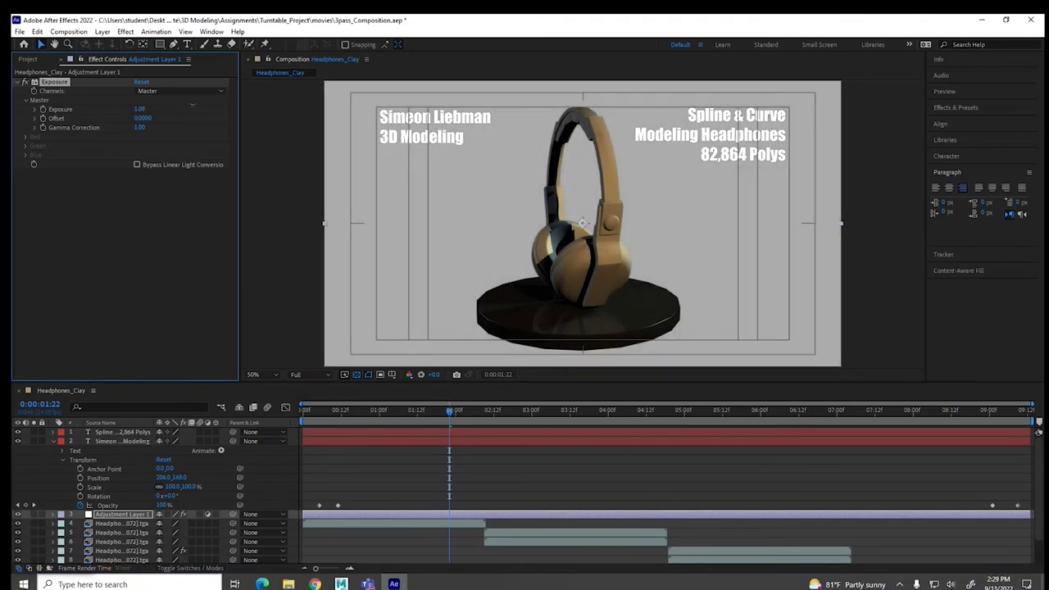
left_click_drag(460, 419, 624, 419)
key("space")
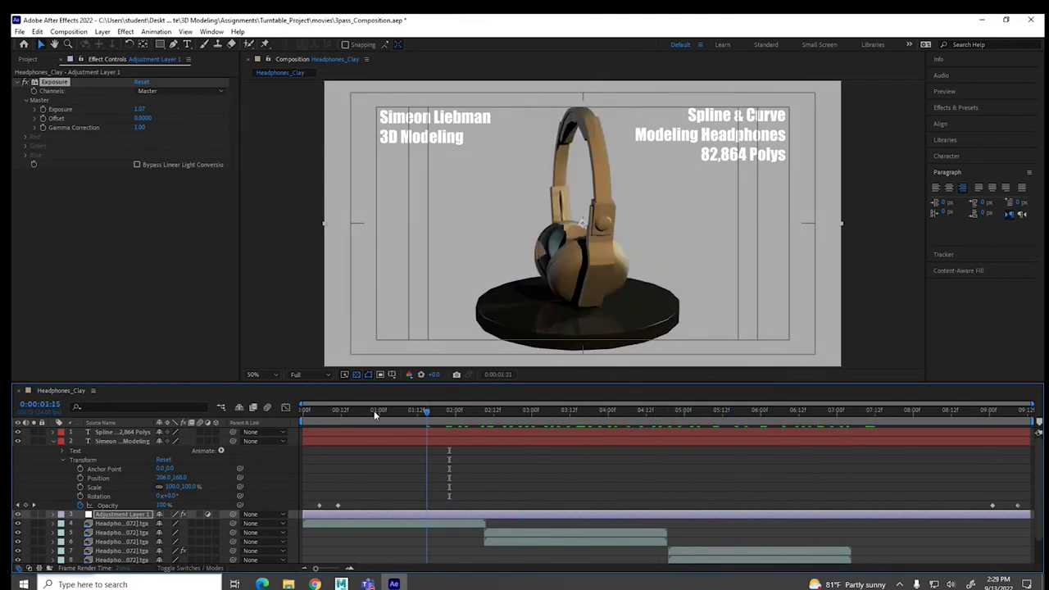
left_click(305, 414)
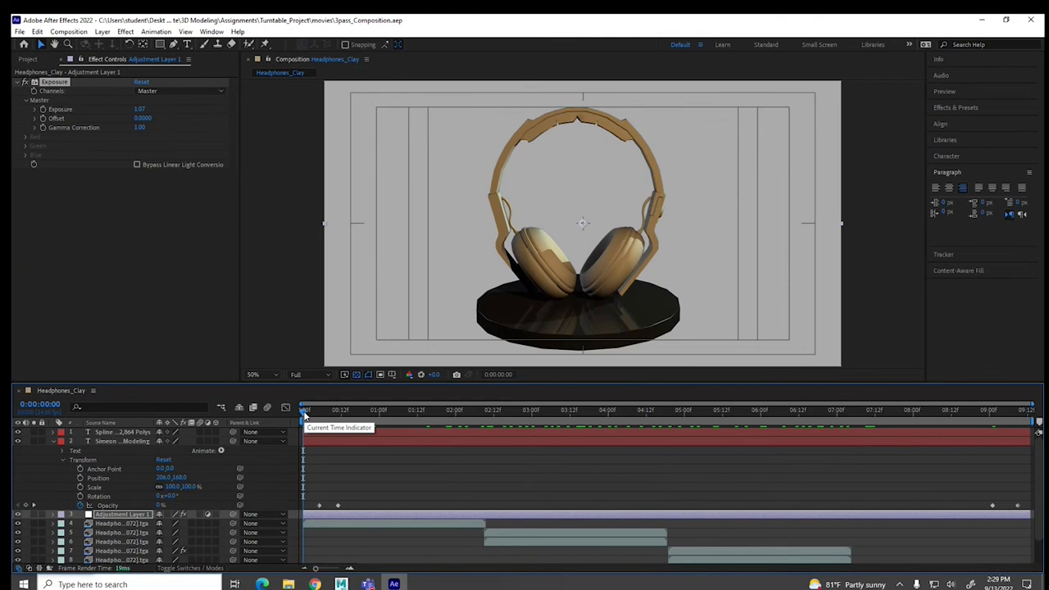
- Add the Headphones_Clay composition to the Adobe Media Encoder queue
left_click(16, 32)
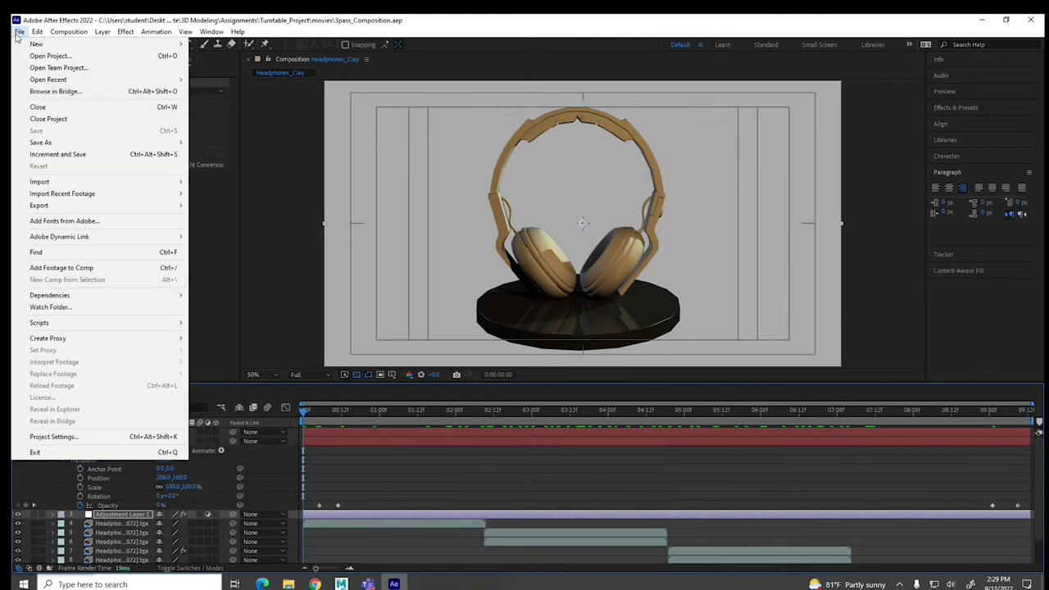
mouse_move(68, 31)
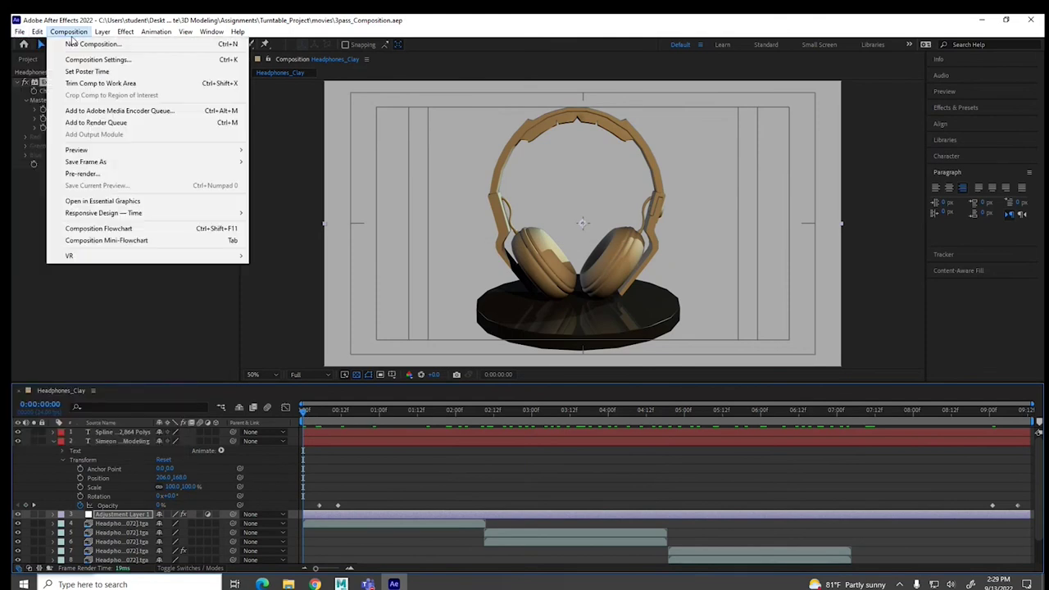
left_click(72, 110)
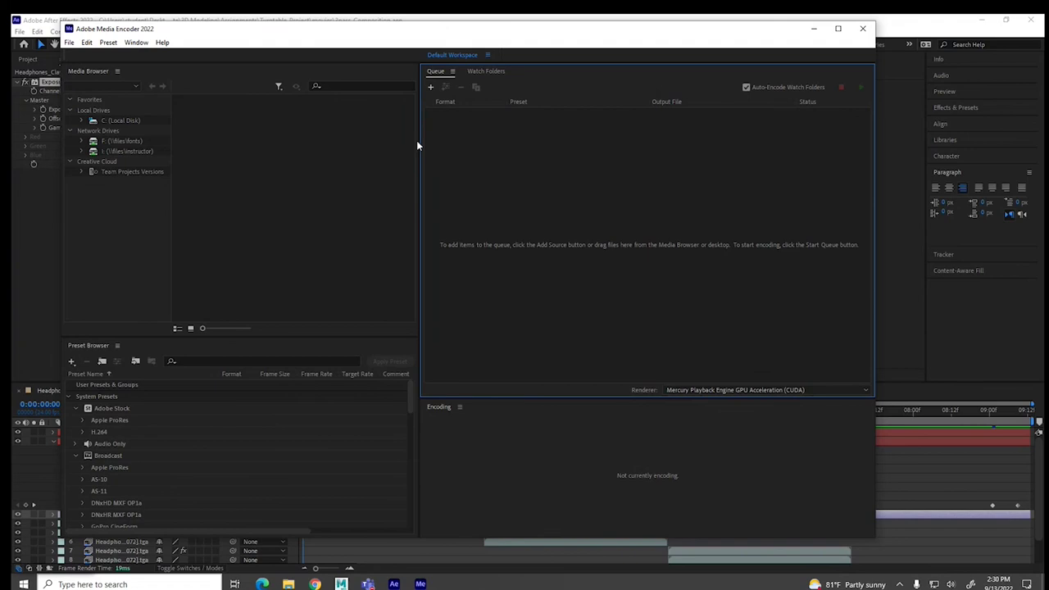
- Set the queued item's format to H.264 with the Match Source - High bitrate preset
left_click(463, 125)
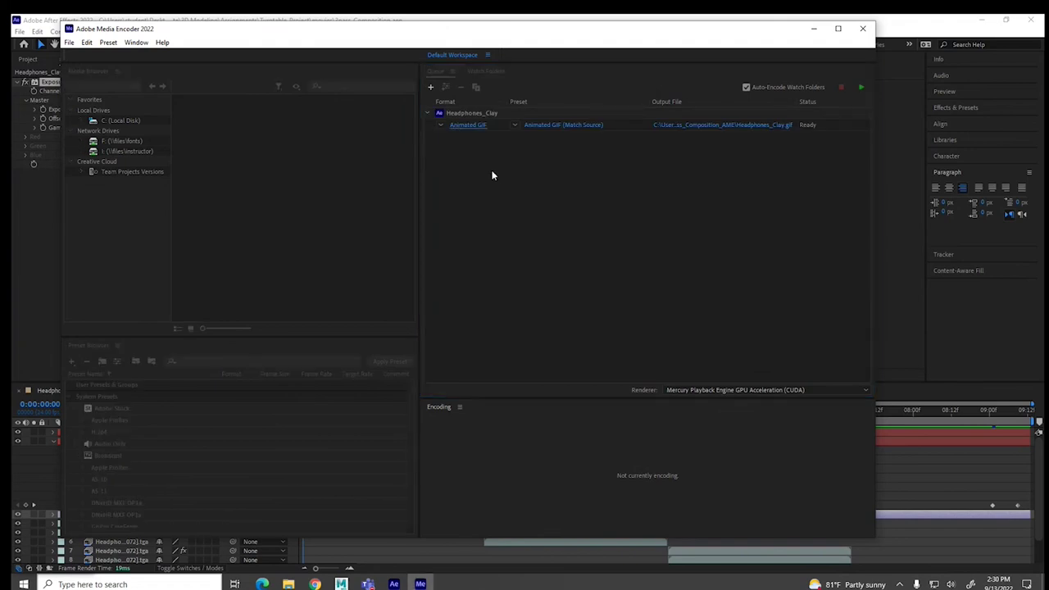
left_click(676, 109)
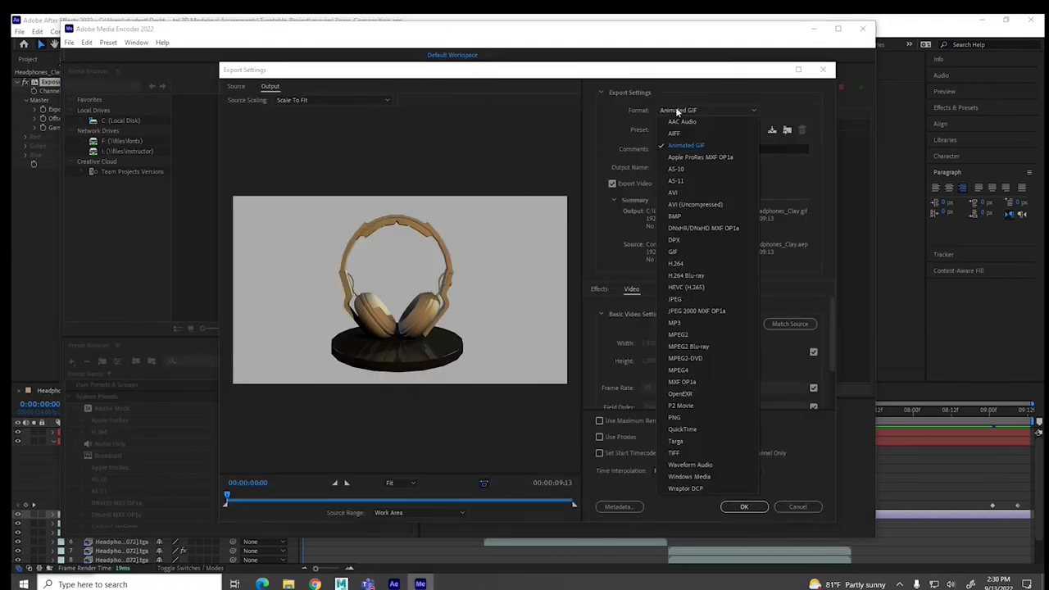
left_click(678, 263)
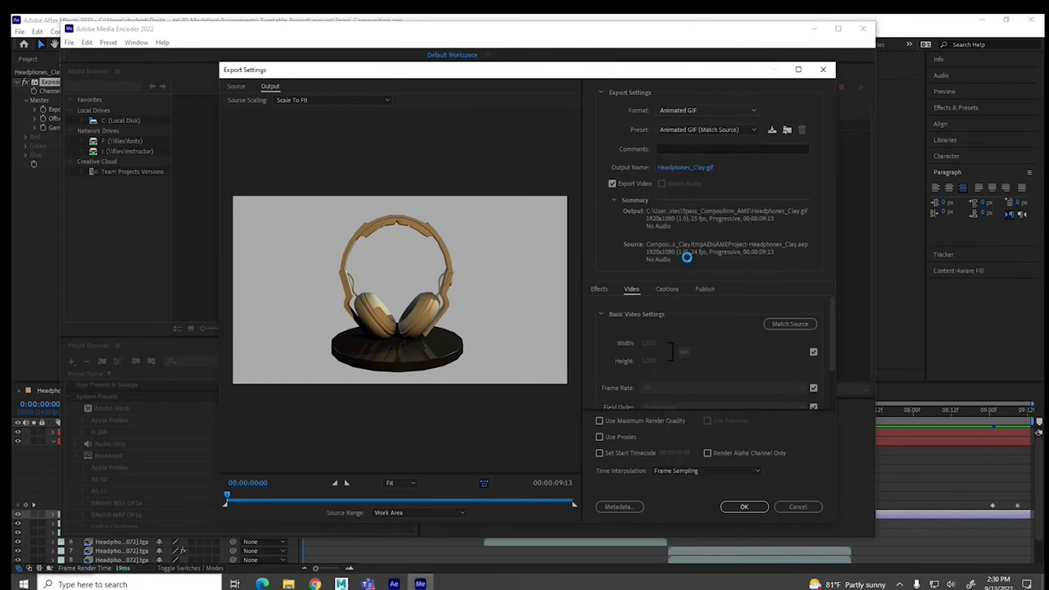
left_click(682, 131)
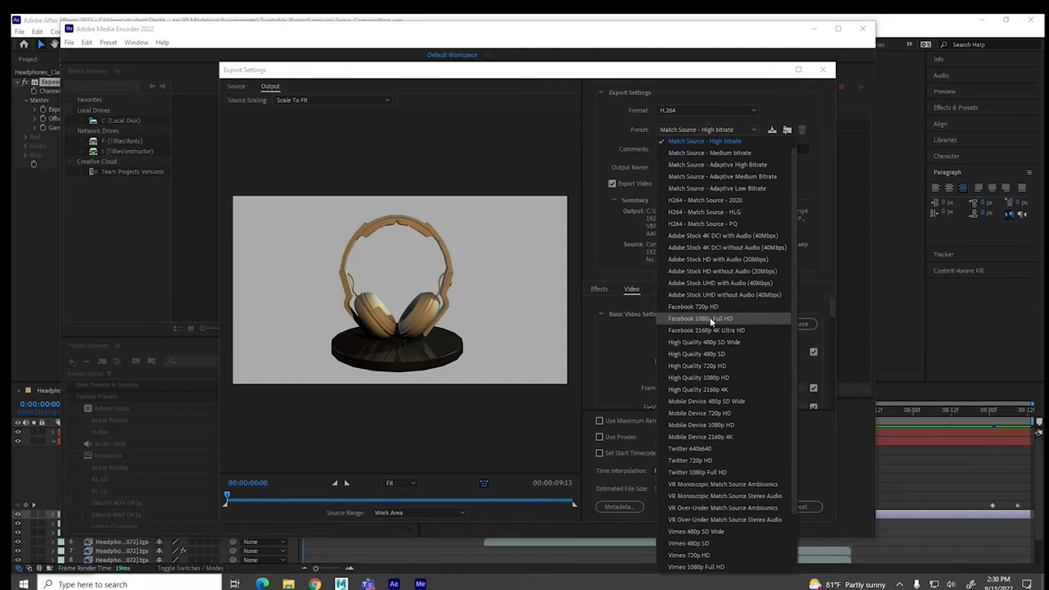
left_click(698, 142)
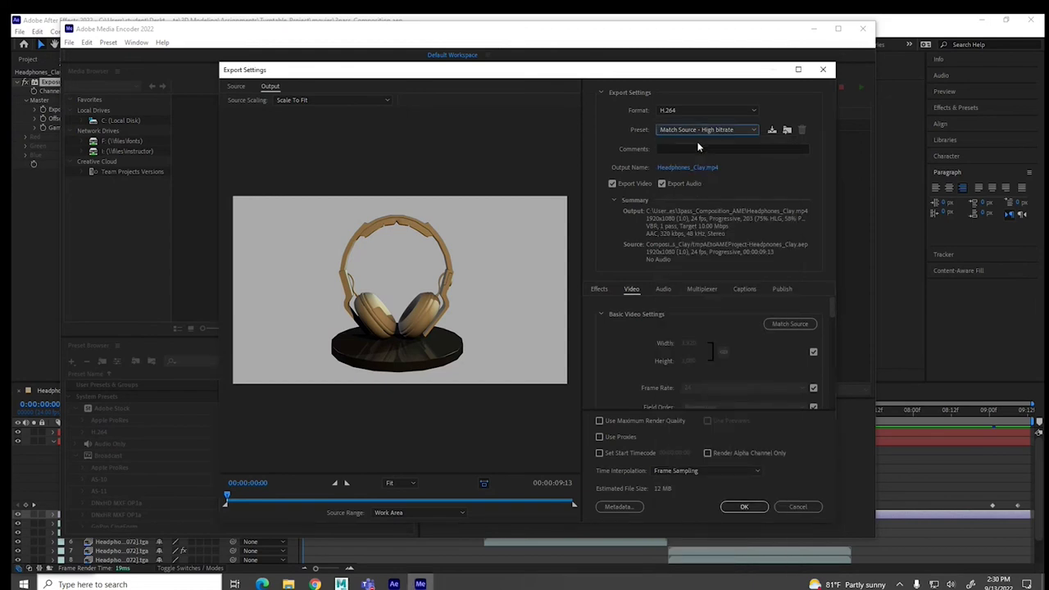
- Name the output Headphones.mp4, confirm the export settings and start encoding
left_click(685, 169)
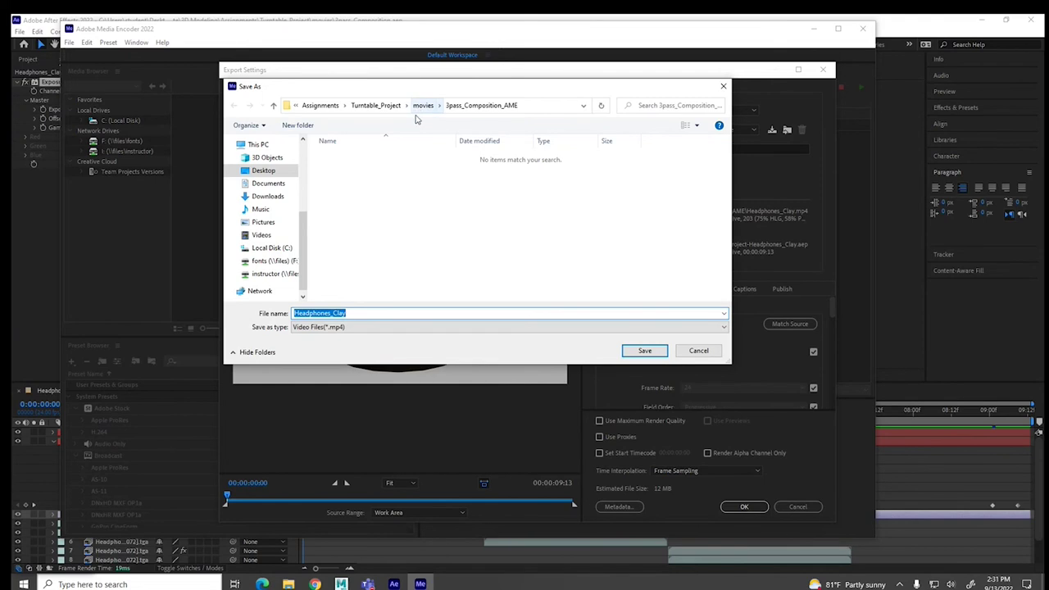
left_click(345, 312)
left_click_drag(329, 313, 365, 314)
type("s")
left_click(639, 353)
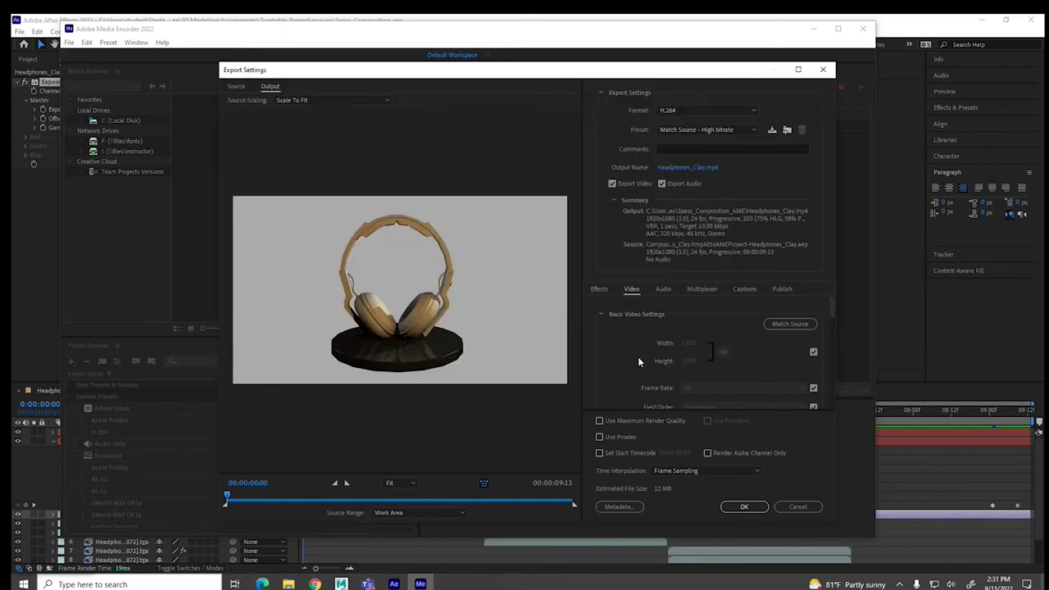
left_click(746, 506)
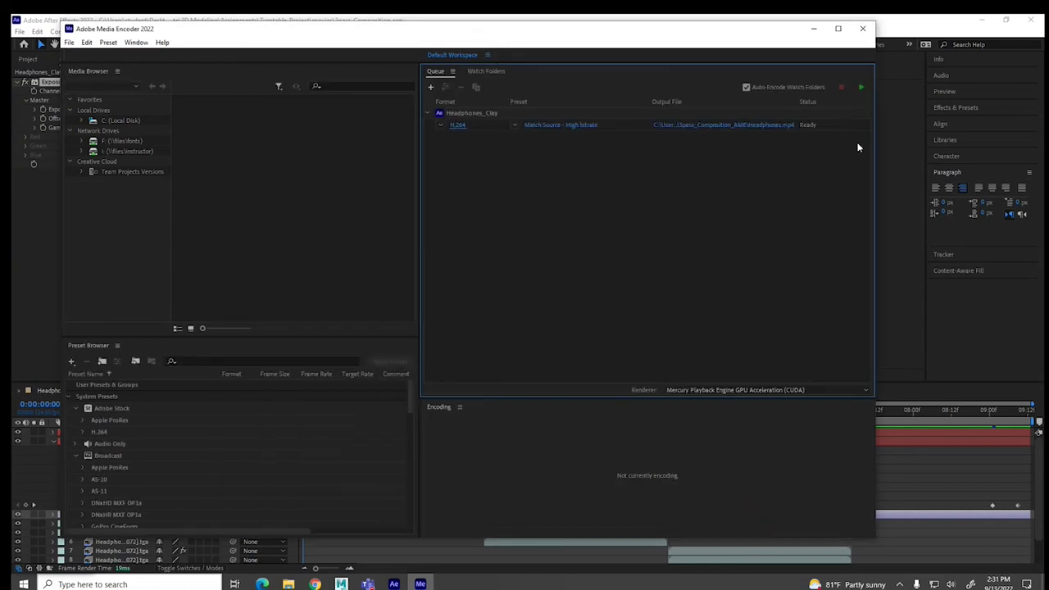
left_click(860, 88)
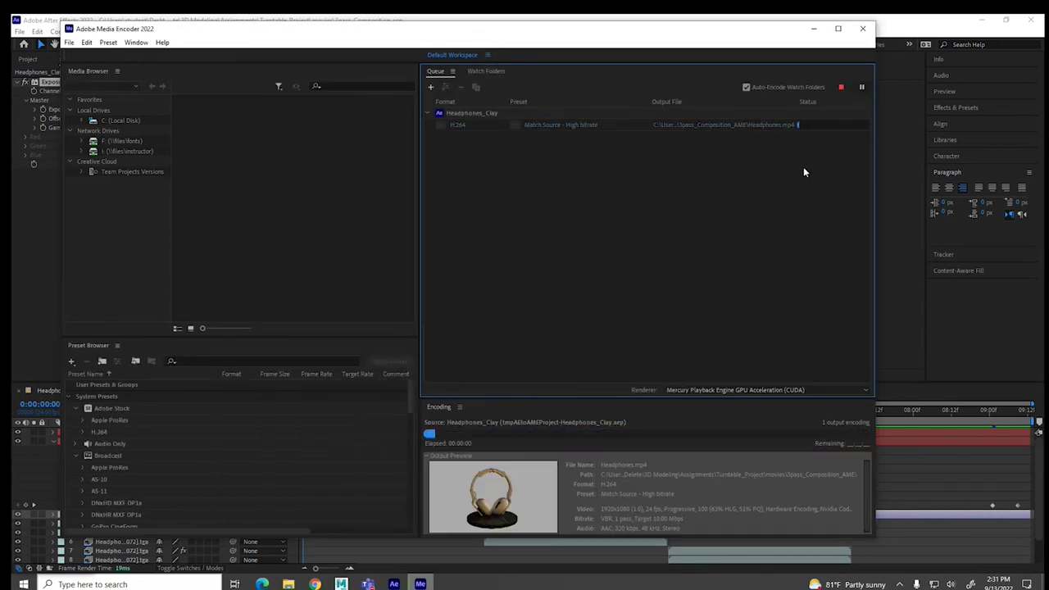
- Remove the finished item from the queue, minimize Media Encoder and return to Maya
left_click(813, 29)
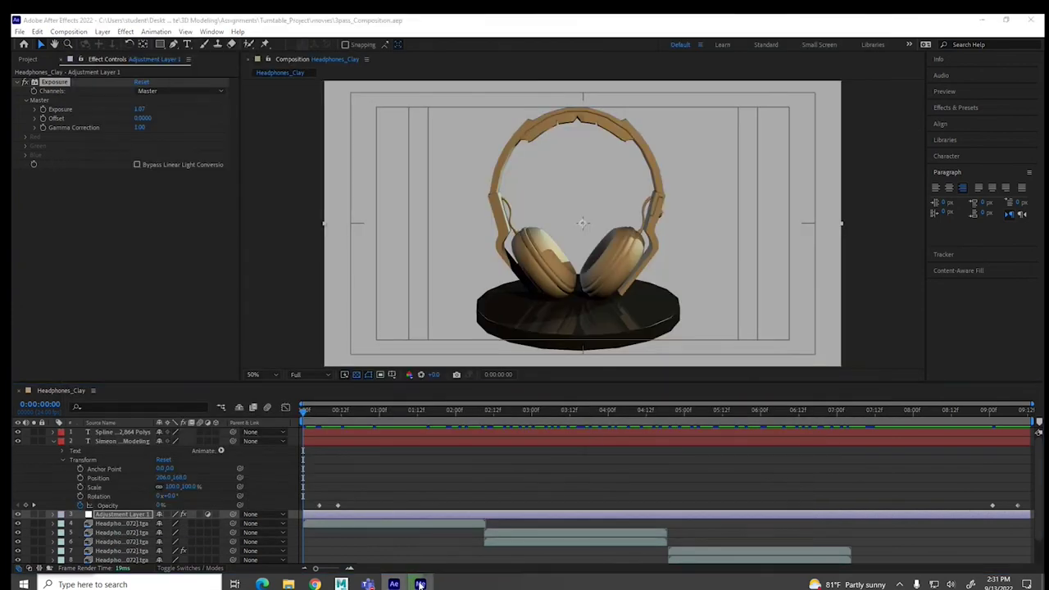
left_click(420, 583)
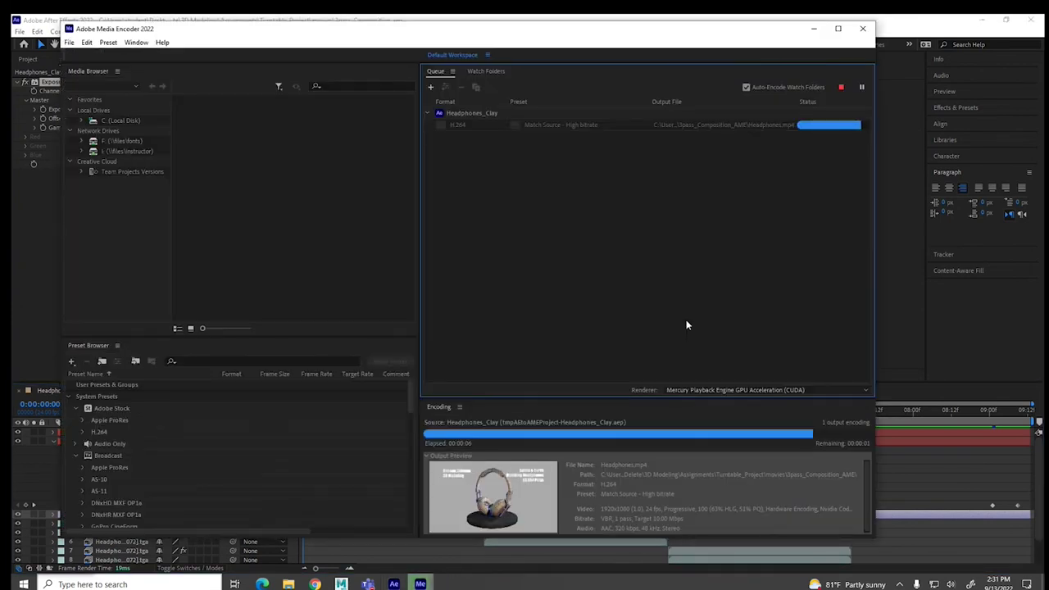
left_click(481, 112)
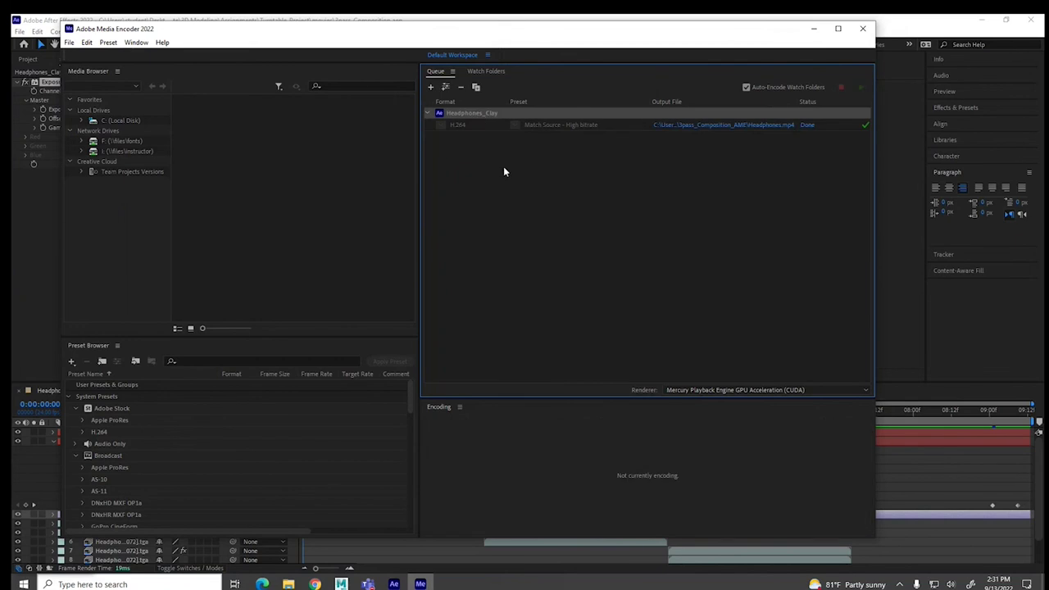
key("Delete")
left_click(534, 320)
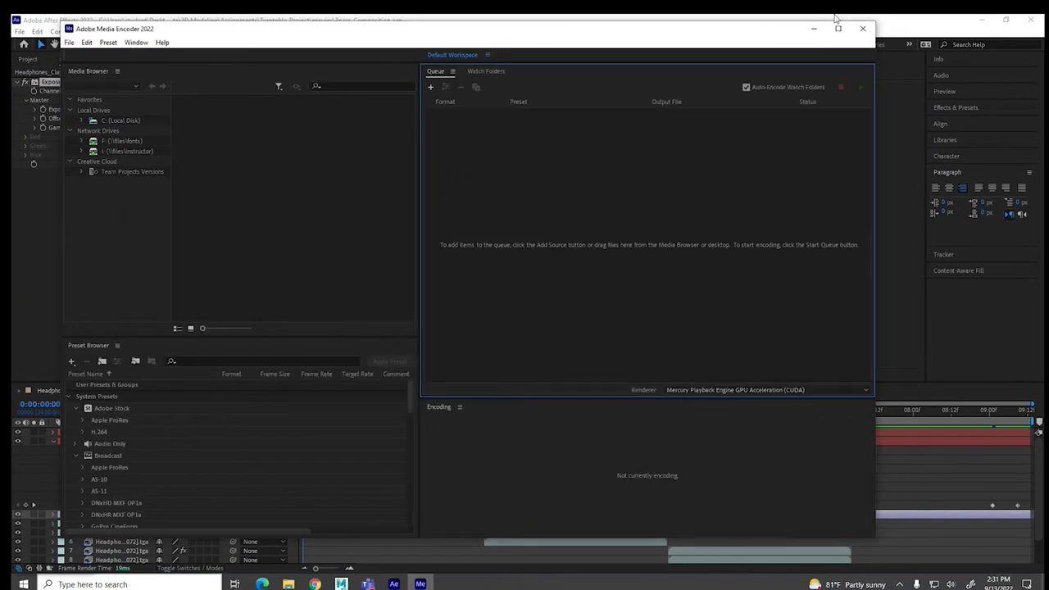
left_click(813, 28)
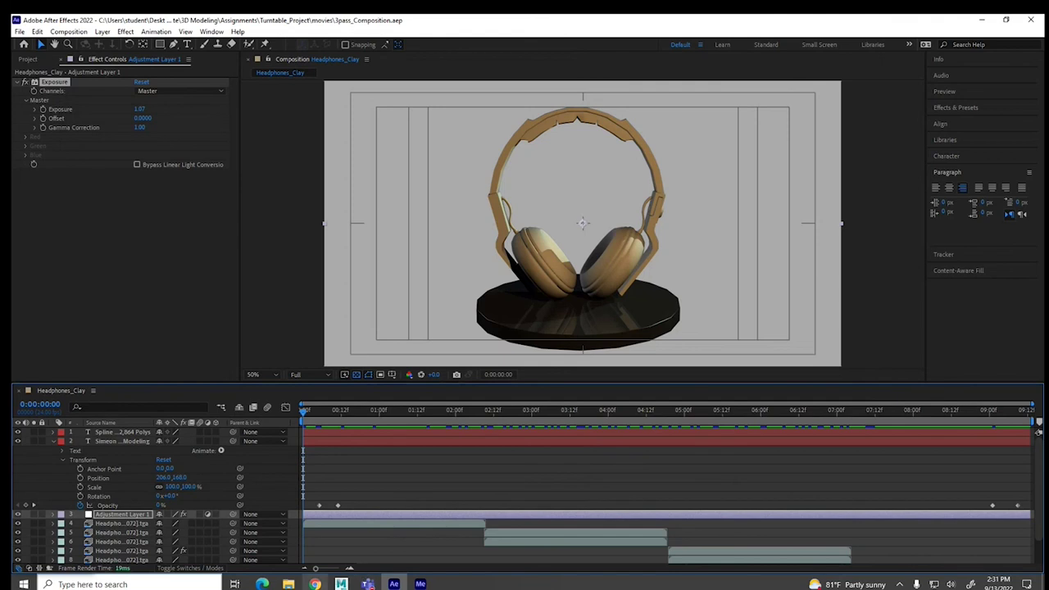
left_click(341, 583)
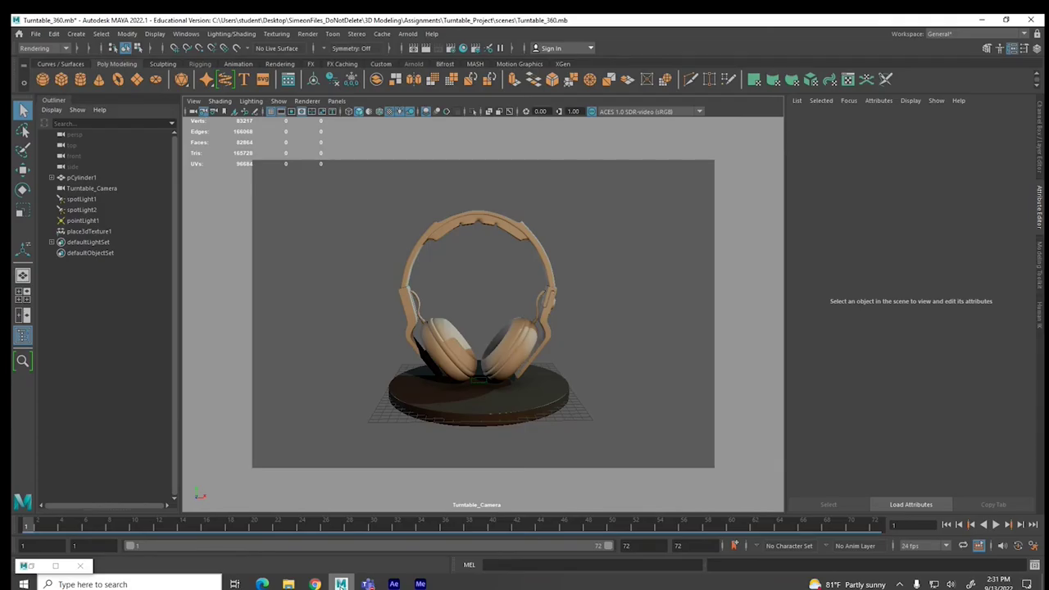
- Delete the entire headphone group from the turntable scene
left_click(449, 329)
key("Up")
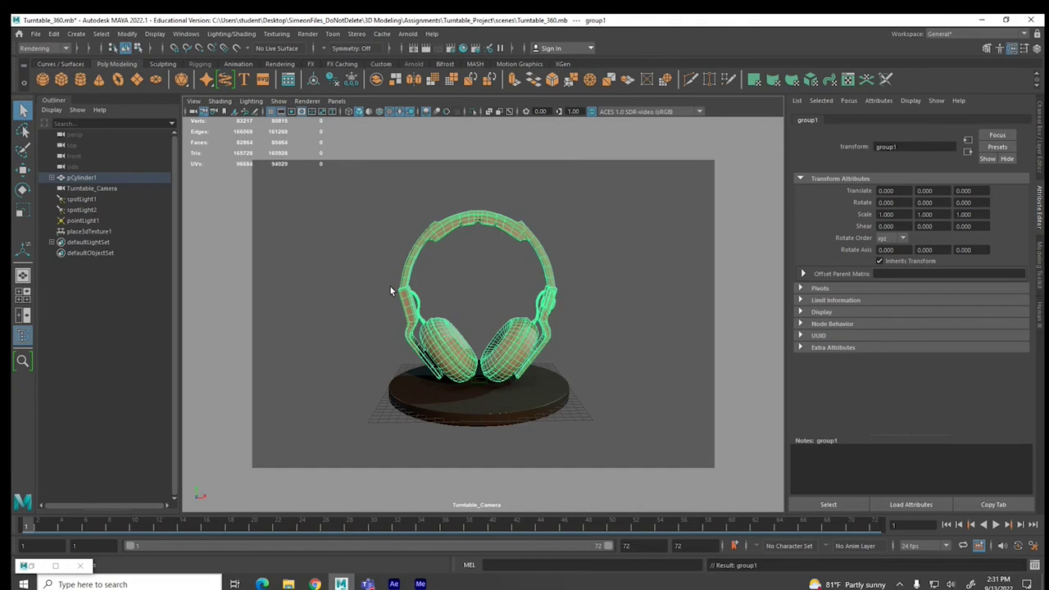
key("Delete")
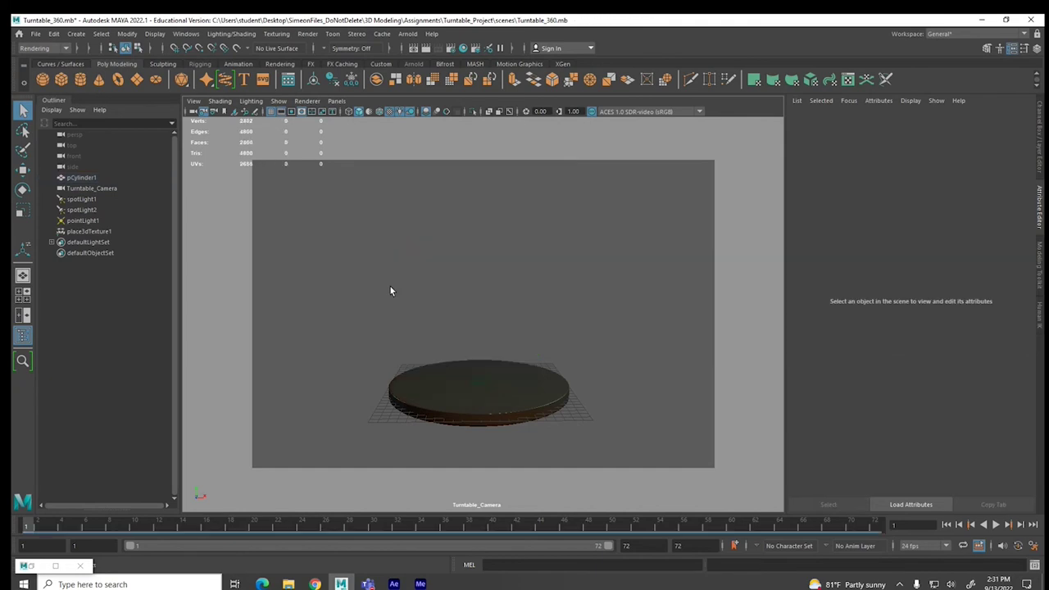
- Import a couch FBX file from the InClassAssign5_ComfyCouch folder
left_click(36, 34)
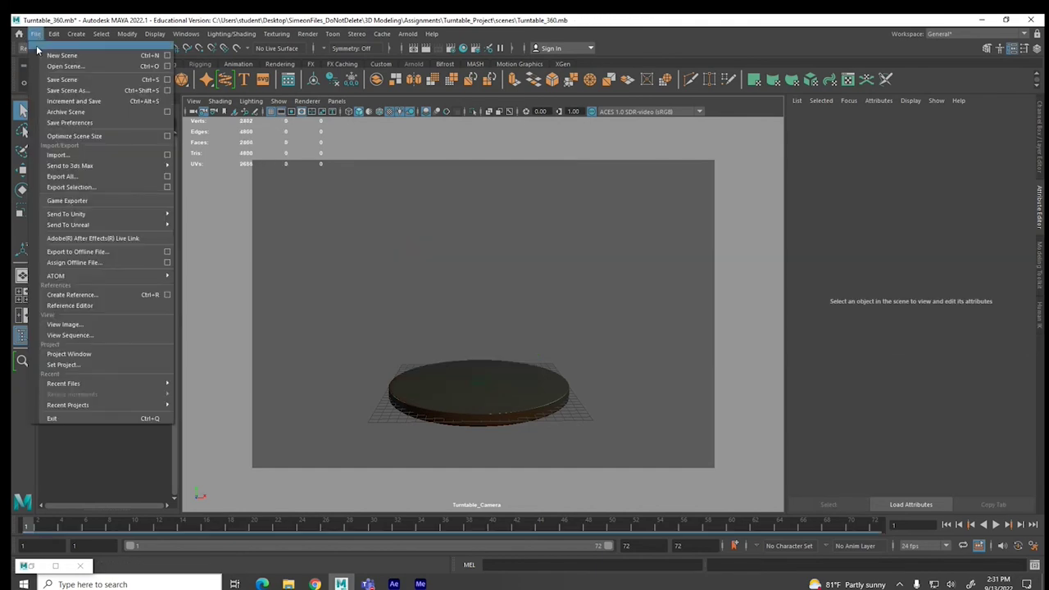
left_click(61, 154)
left_click(574, 152)
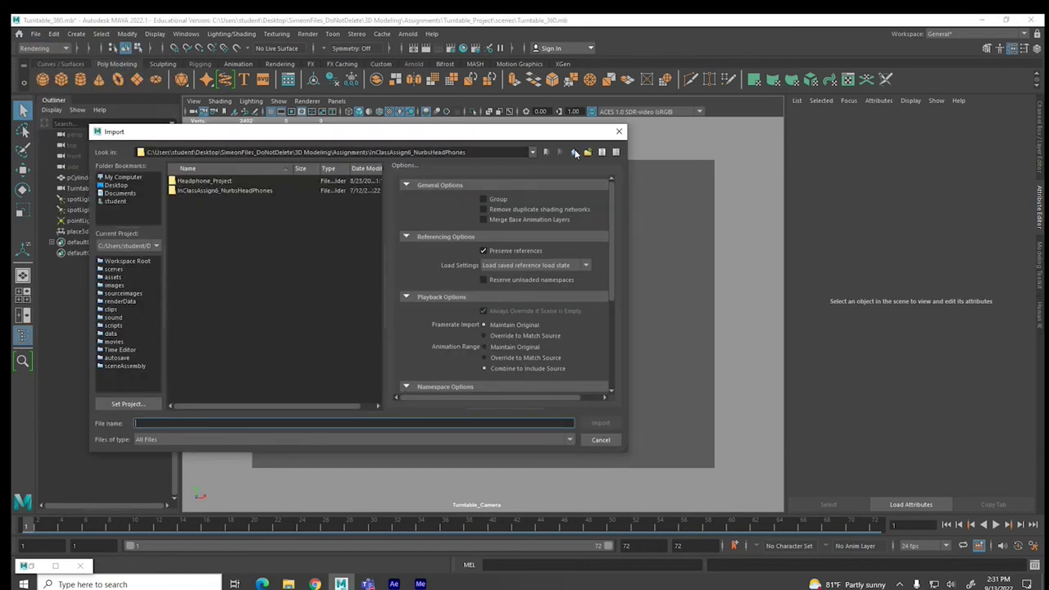
left_click(574, 152)
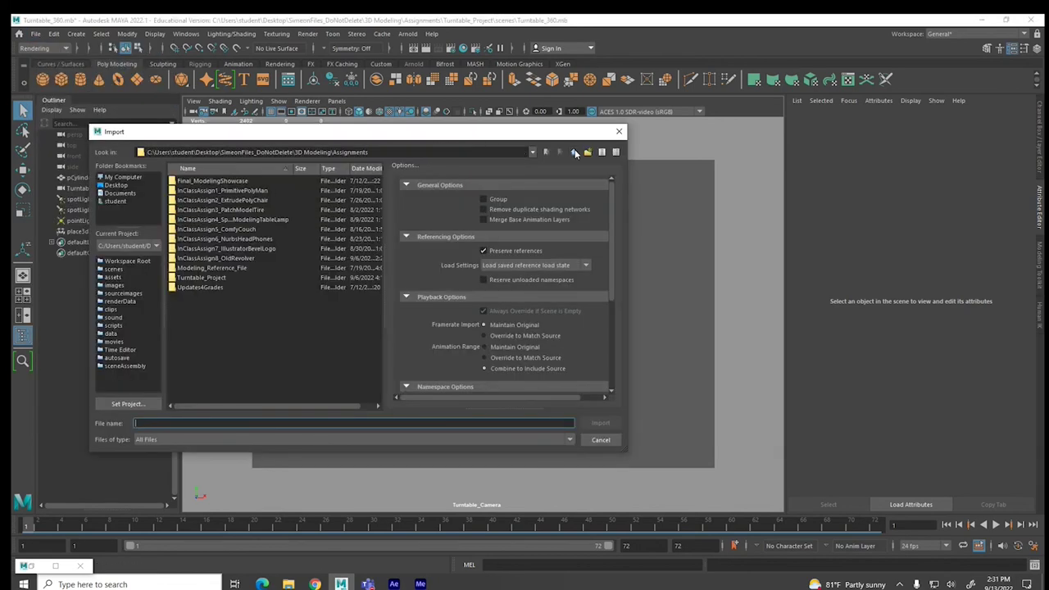
double_click(214, 228)
double_click(206, 201)
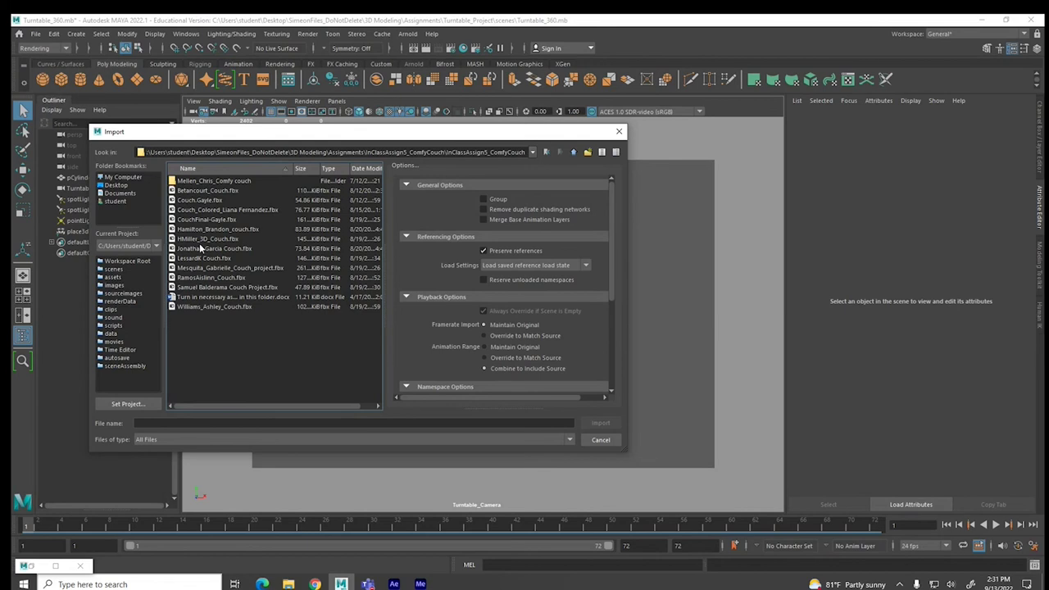
left_click(200, 249)
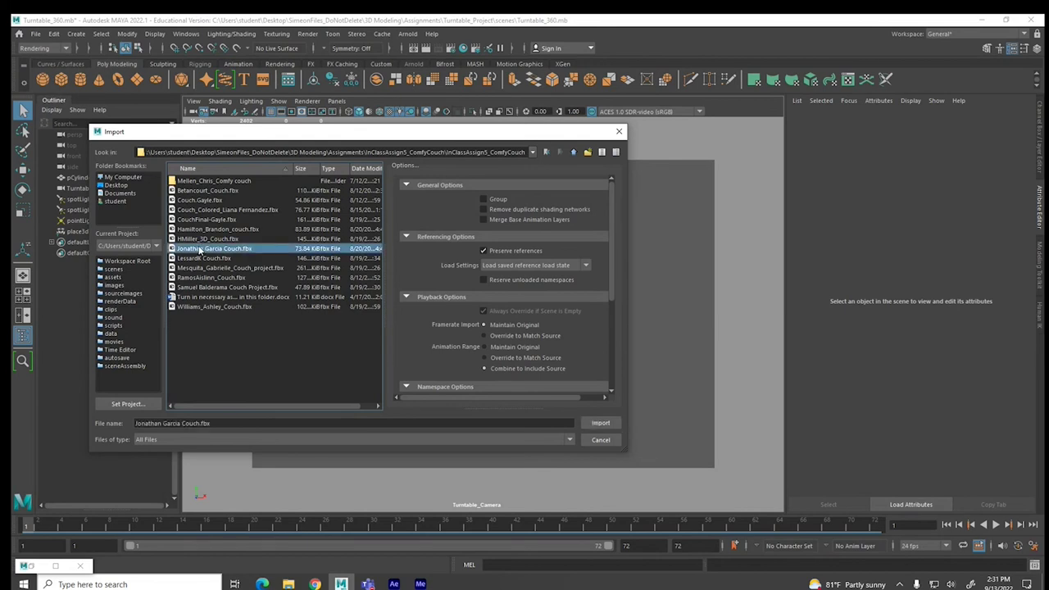
left_click(204, 259)
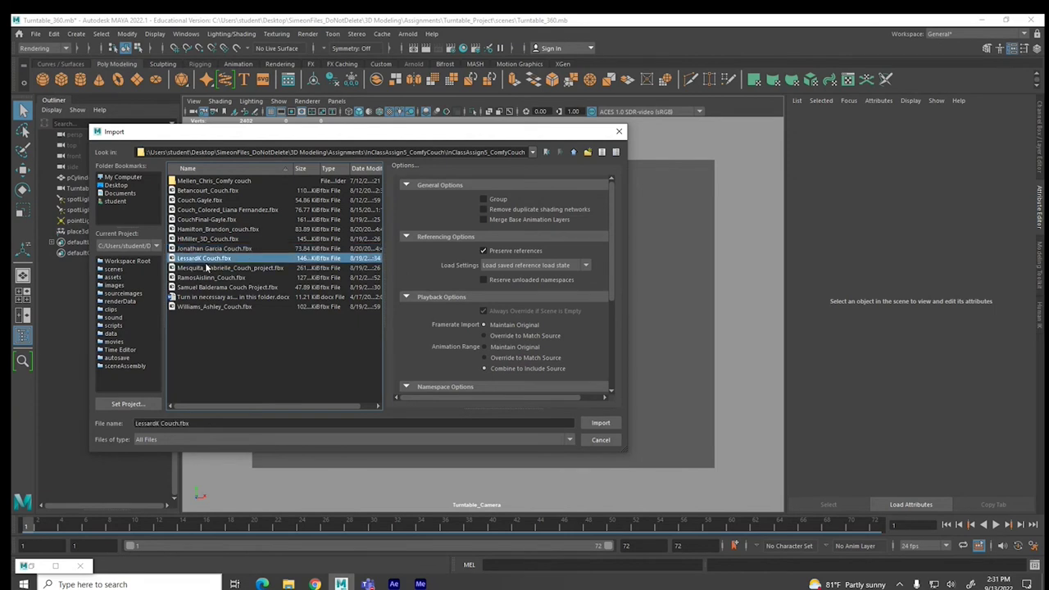
left_click(597, 422)
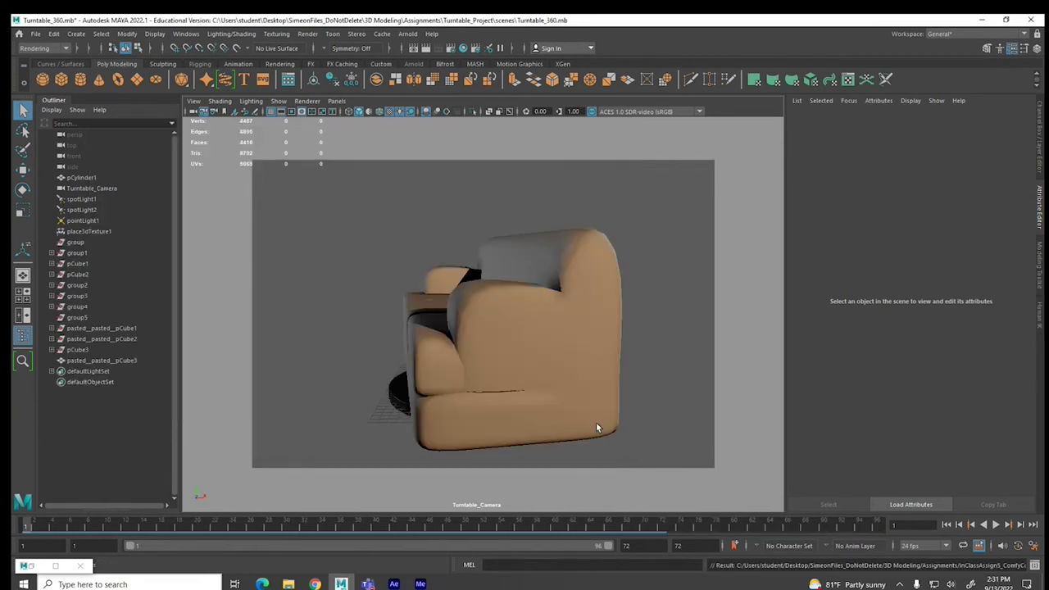
- Lower the couch onto the turntable and rotate it so its front faces the camera
left_click(547, 347)
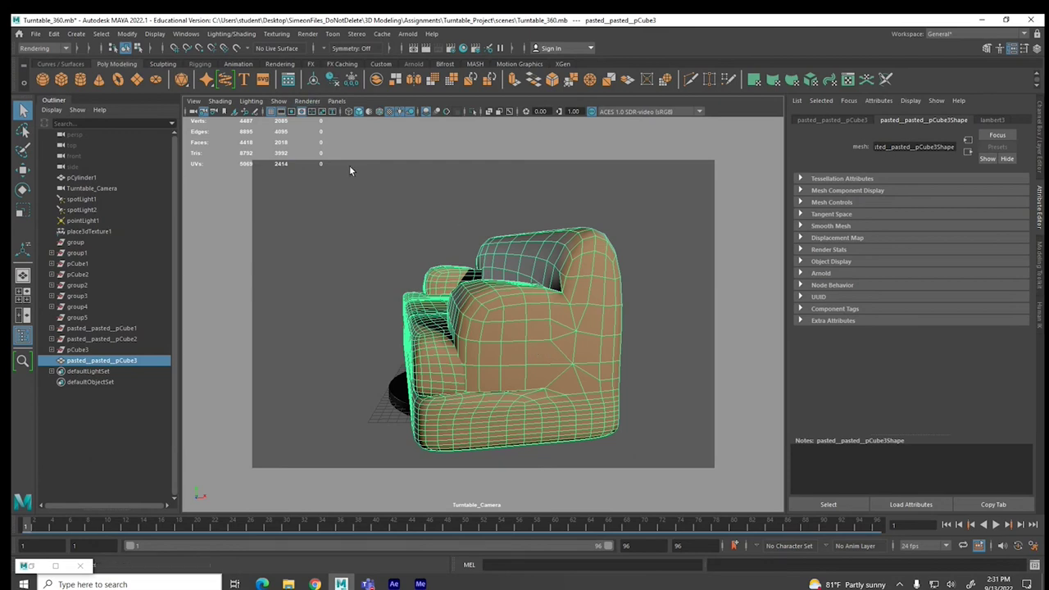
key("space")
key("space")
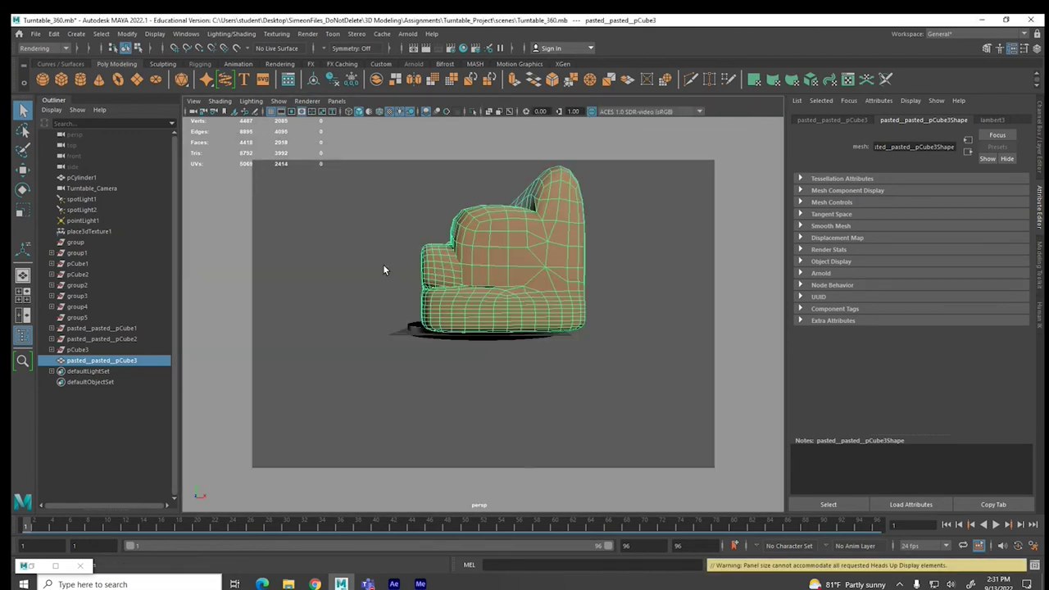
key("r")
left_click_drag(482, 259, 403, 281)
key("ctrl+z")
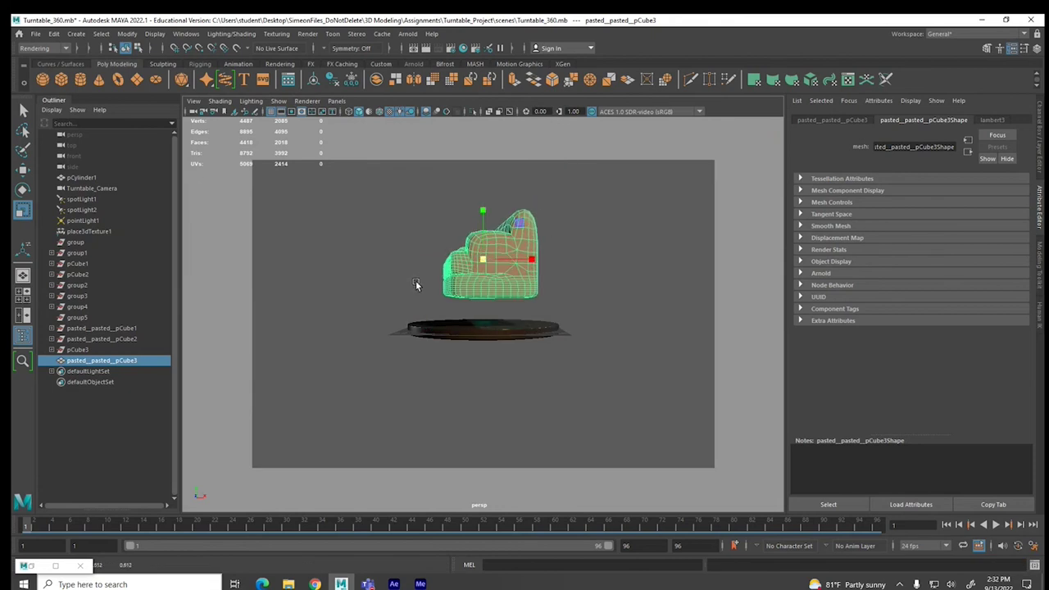
key("w")
left_click_drag(484, 205, 482, 237)
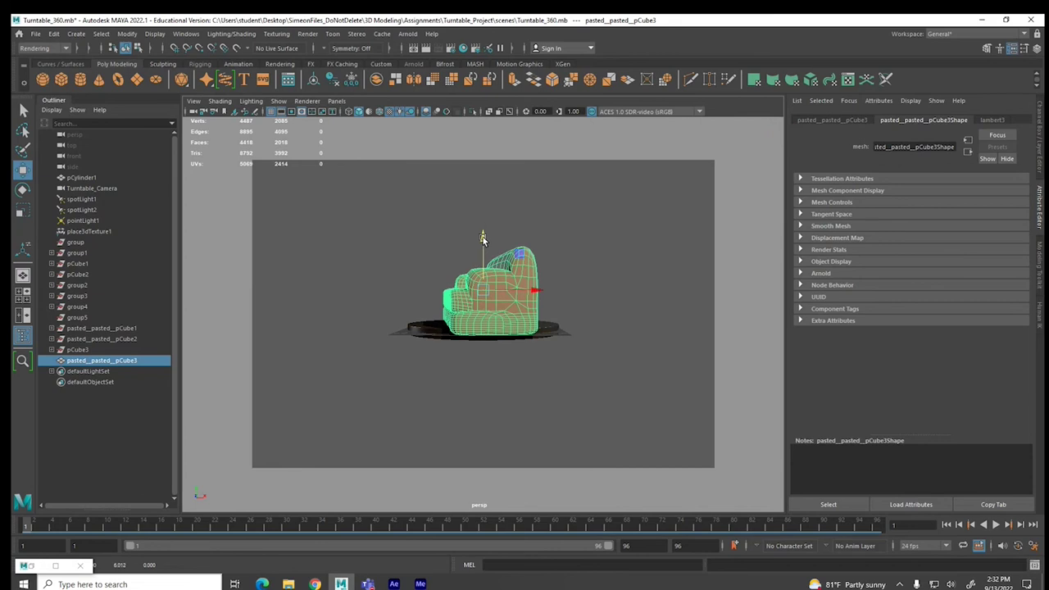
key("e")
left_click_drag(455, 287, 481, 280)
key("r")
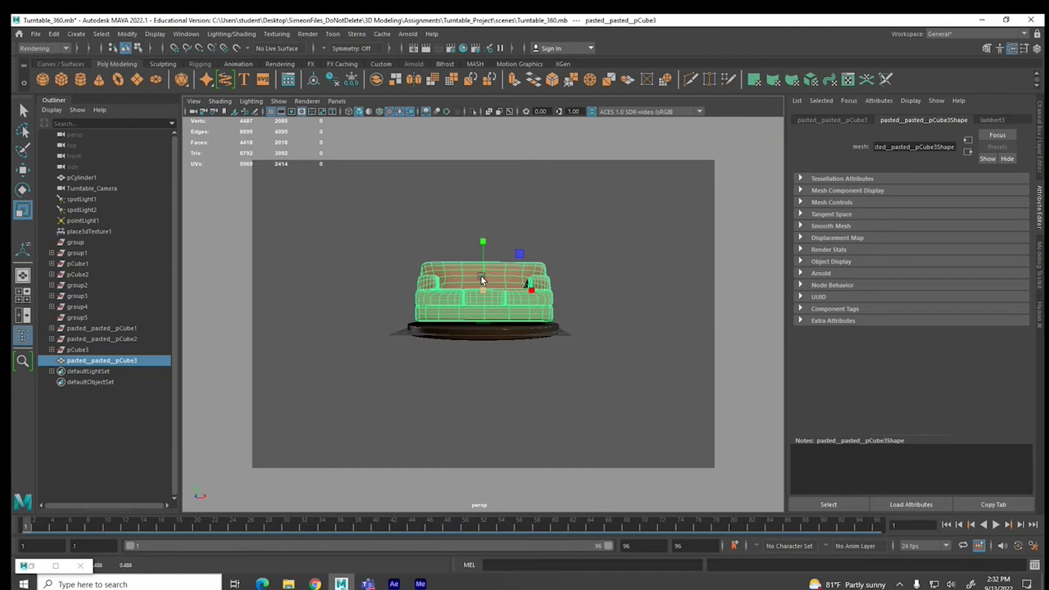
key("w")
left_click_drag(482, 236, 481, 243)
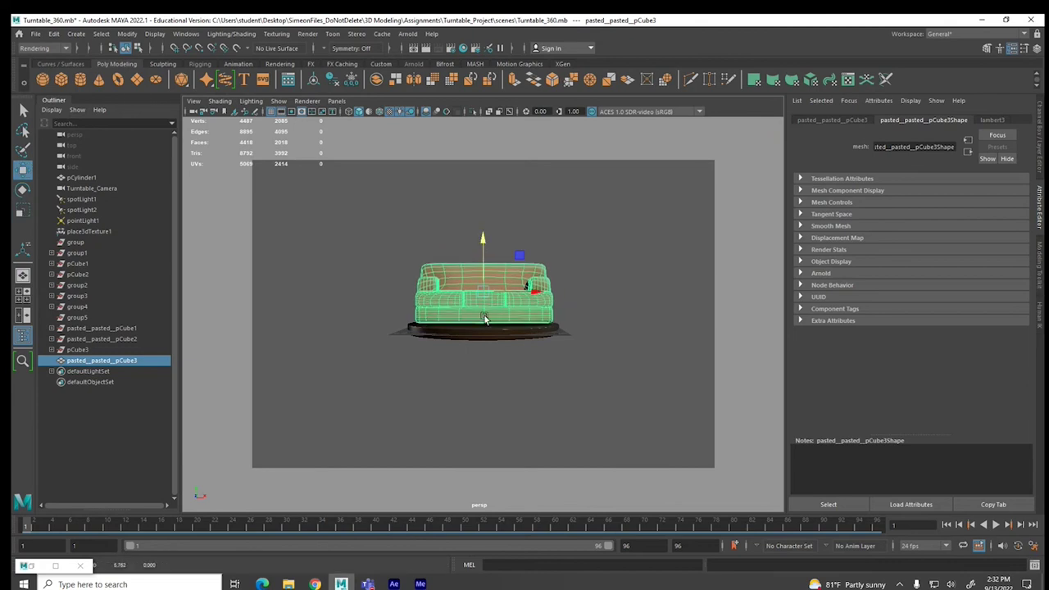
key("space")
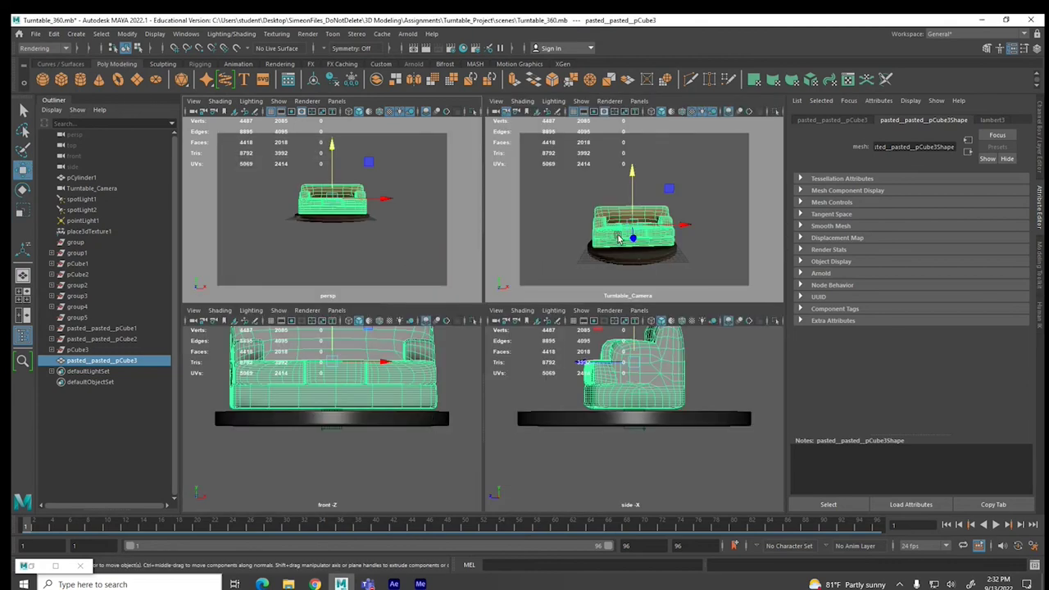
- Select only the couch and turn on smooth-mesh preview, giving 34512 faces
left_click(684, 171)
key("space")
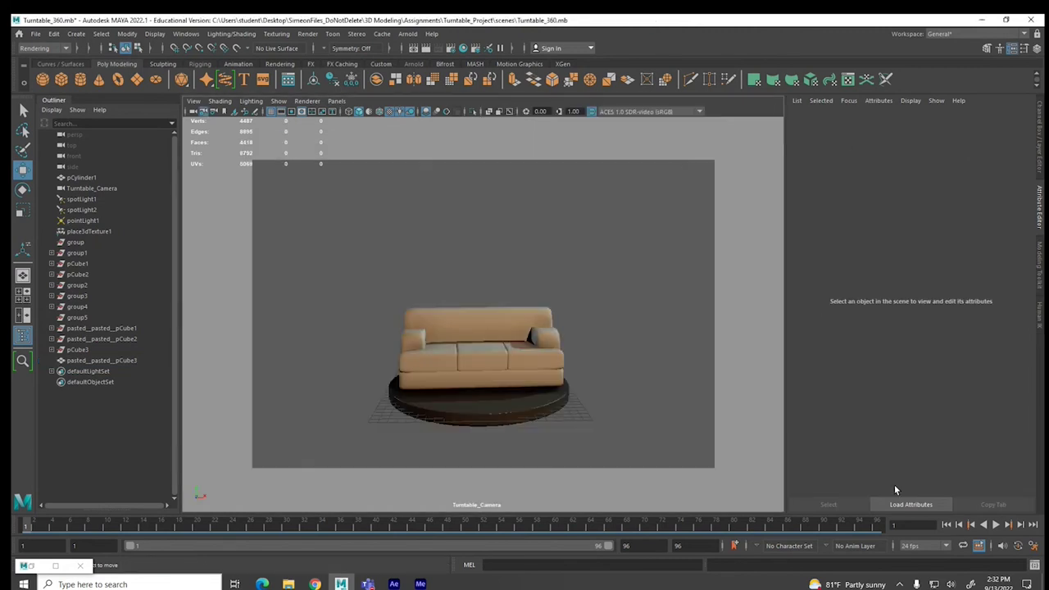
left_click(515, 330)
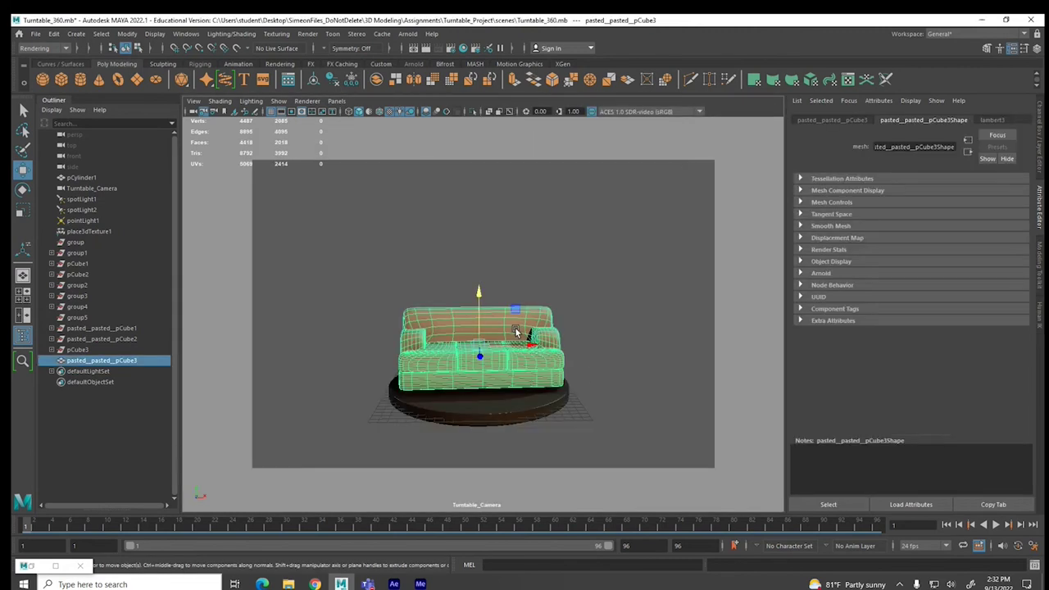
left_click(513, 414, "shift")
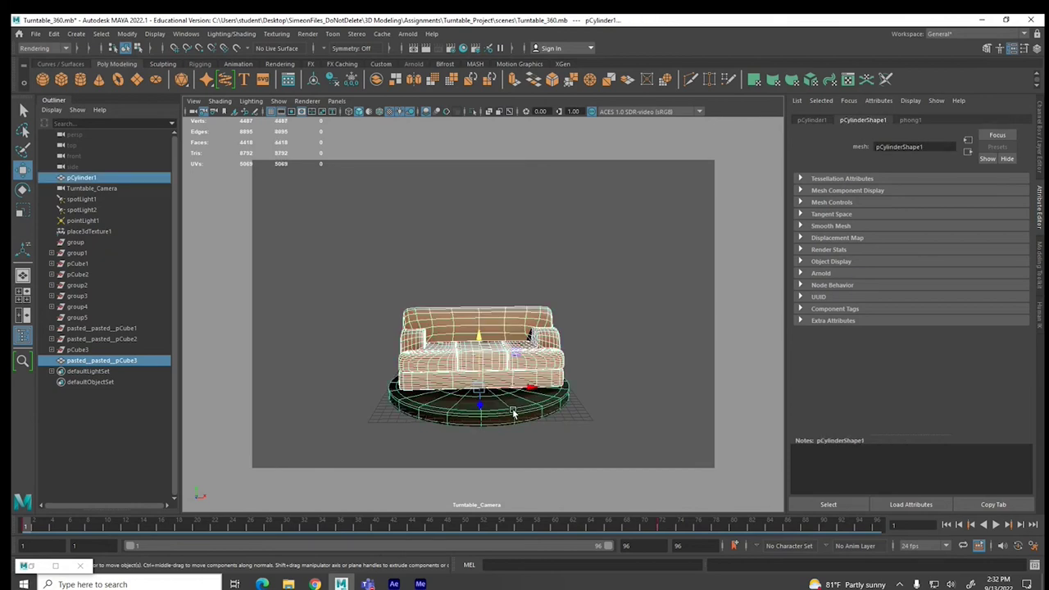
left_click(513, 414, "shift")
left_click(596, 371)
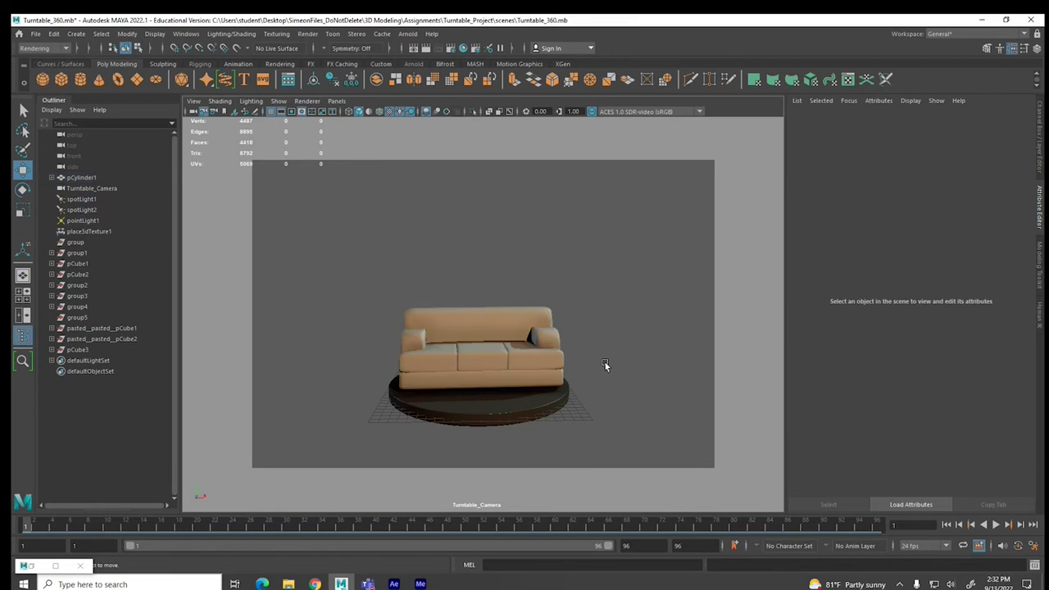
left_click(530, 357)
left_click(554, 269)
left_click(510, 316)
key("1")
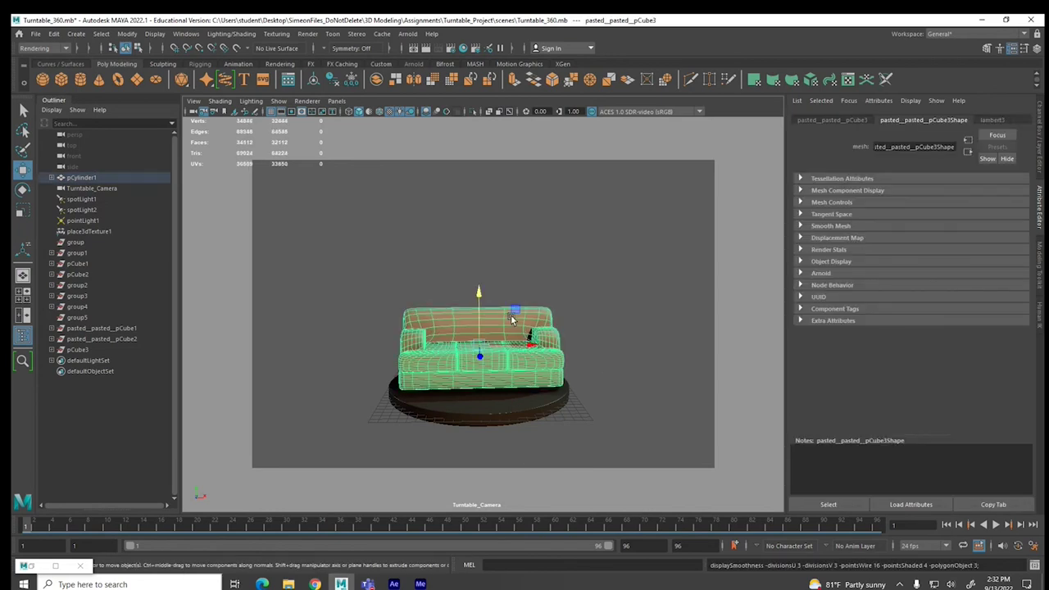
key("3")
left_click(538, 272)
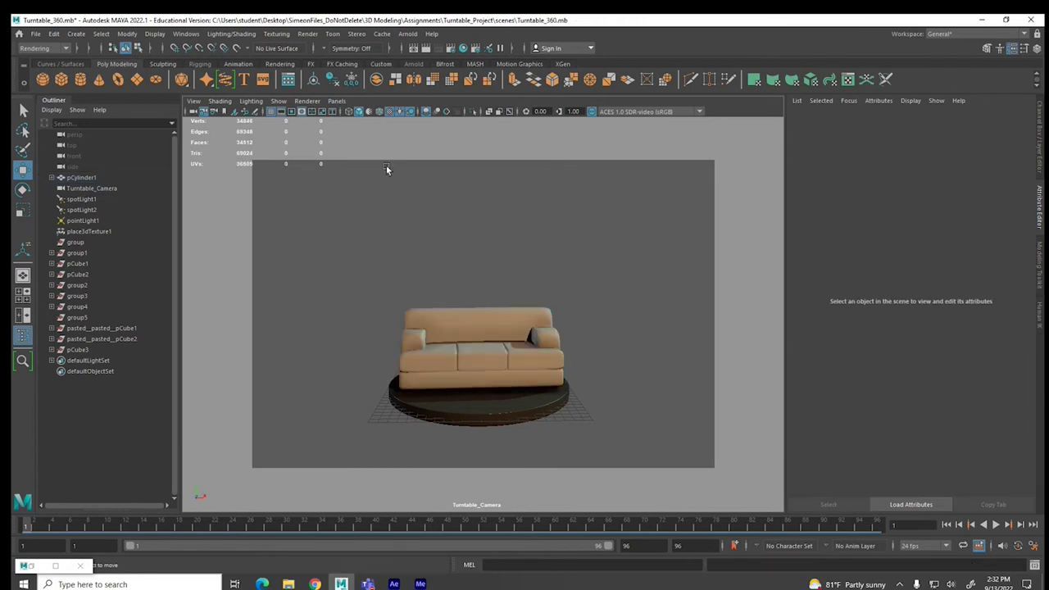
- Switch the renderer to Maya Software and set the file name prefix to Couch_Unshaded
left_click(450, 48)
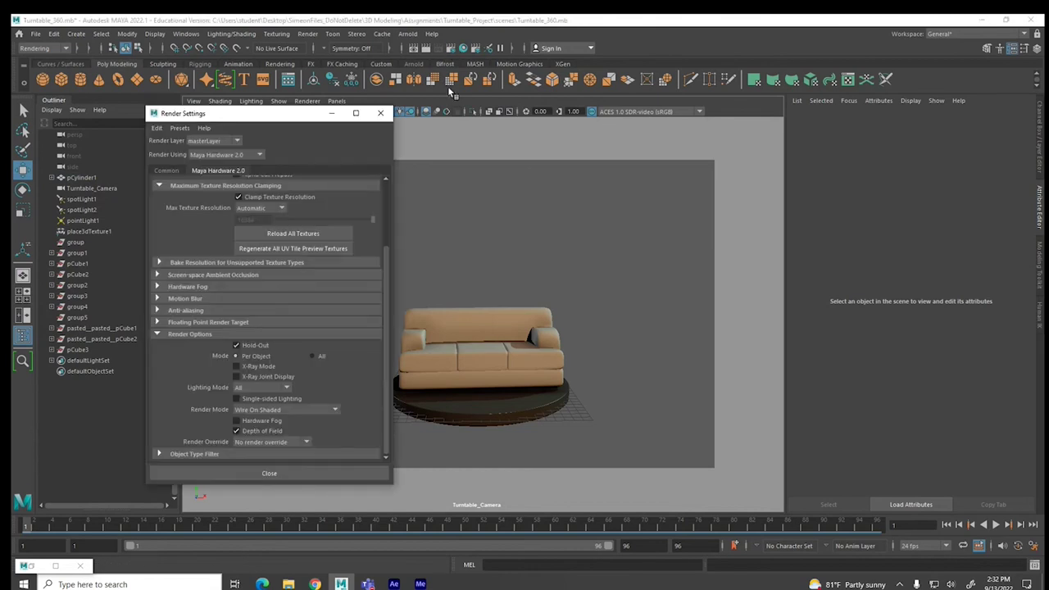
left_click(230, 156)
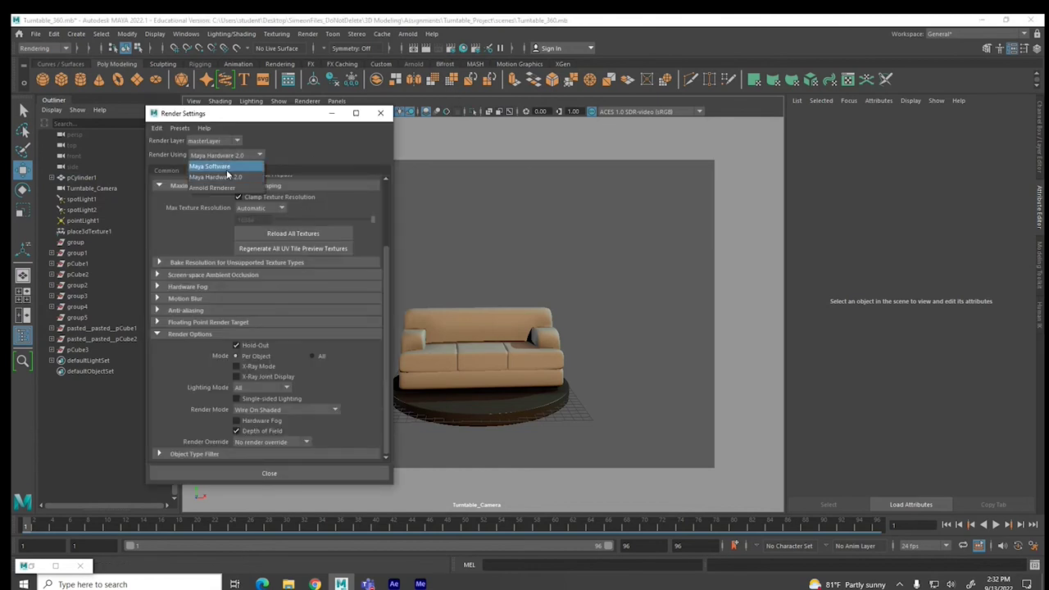
left_click(227, 168)
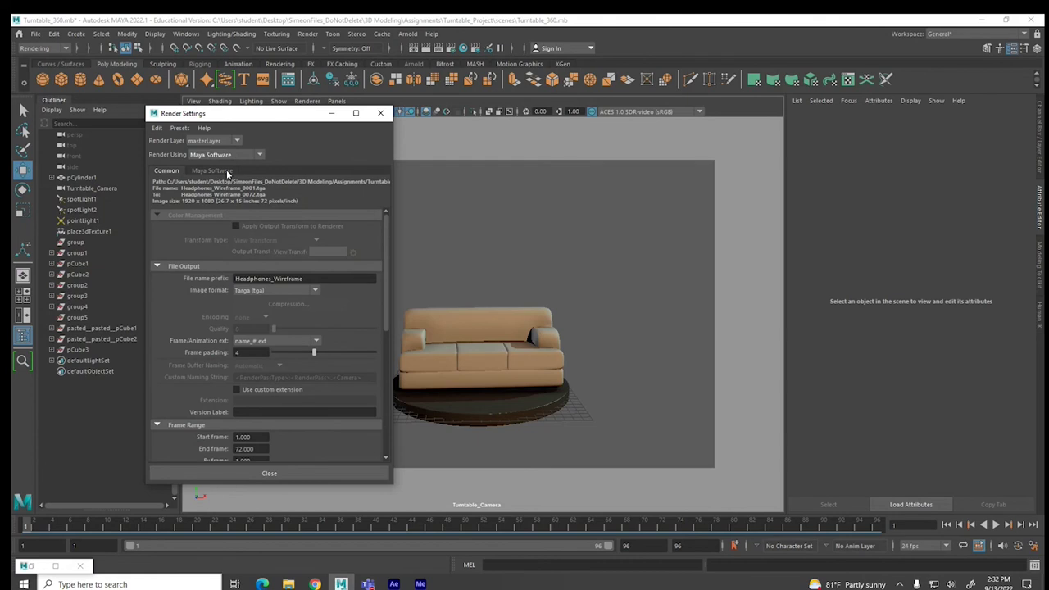
double_click(266, 278)
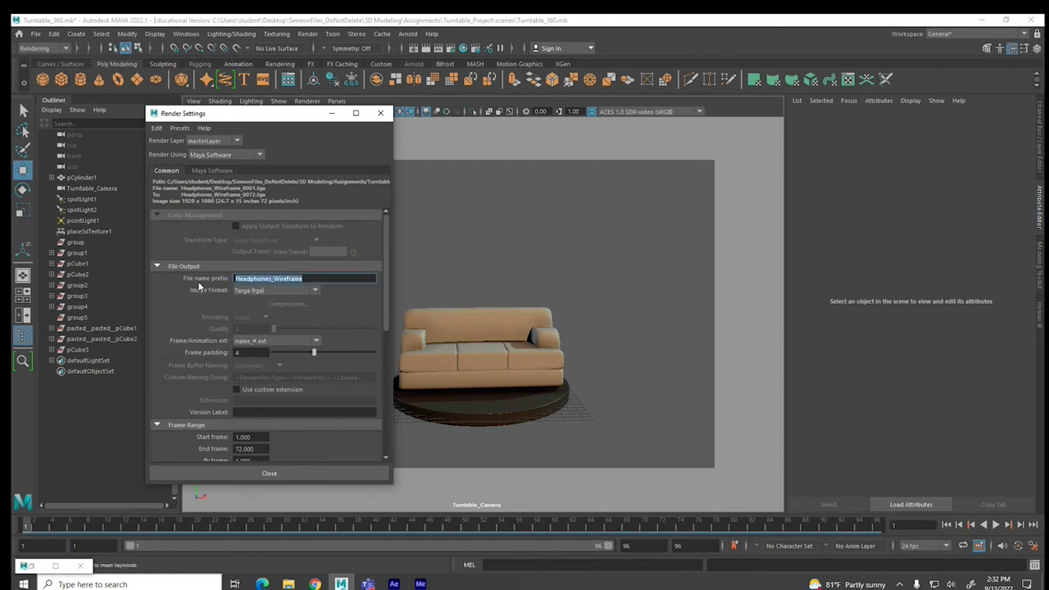
type("Couch_Unshaded")
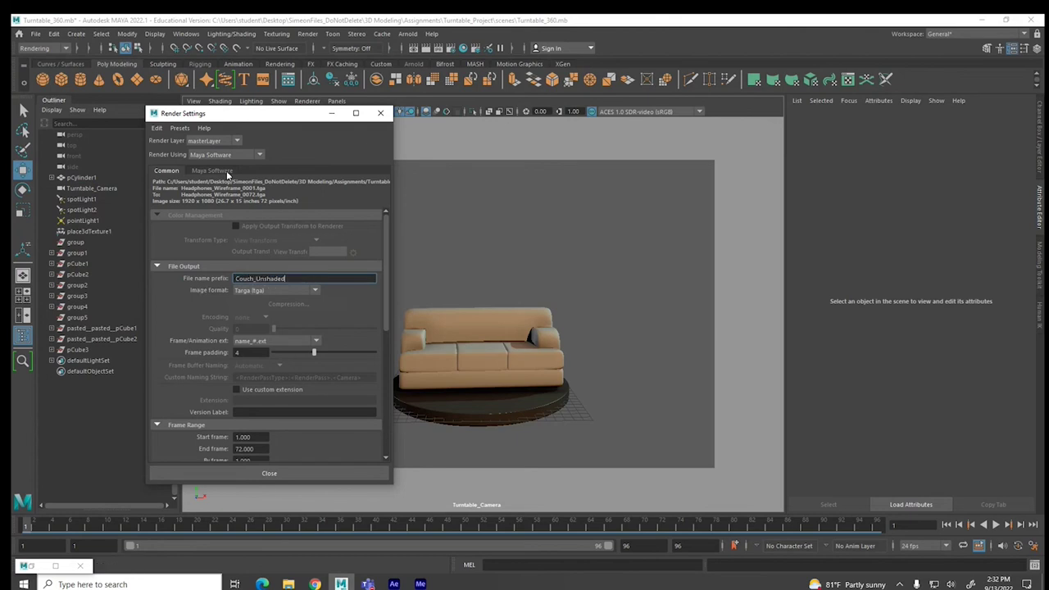
- Enable raytracing under Raytracing Quality and close Render Settings
left_click(218, 170)
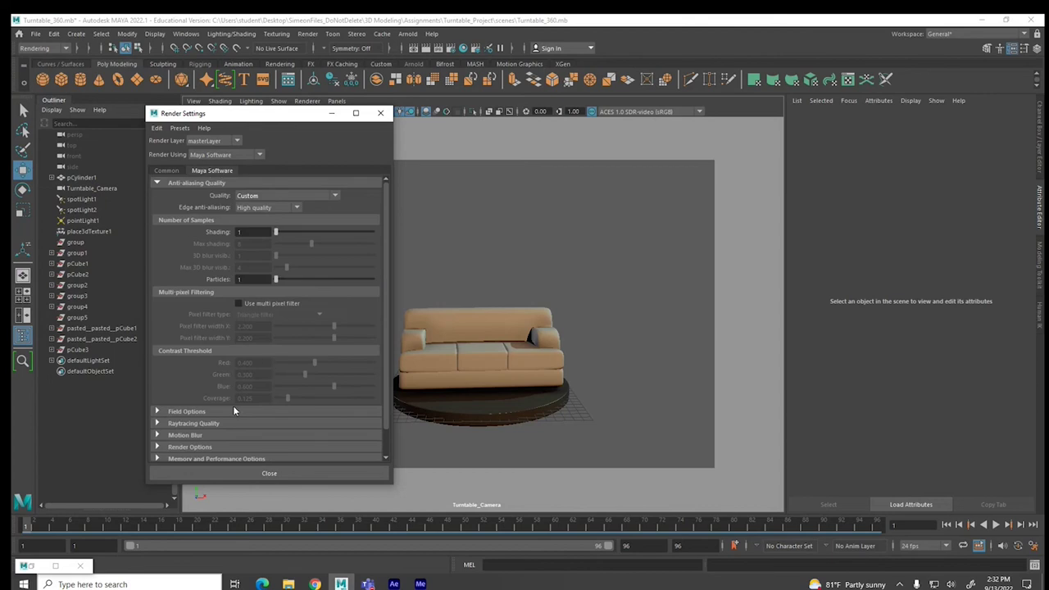
left_click(214, 423)
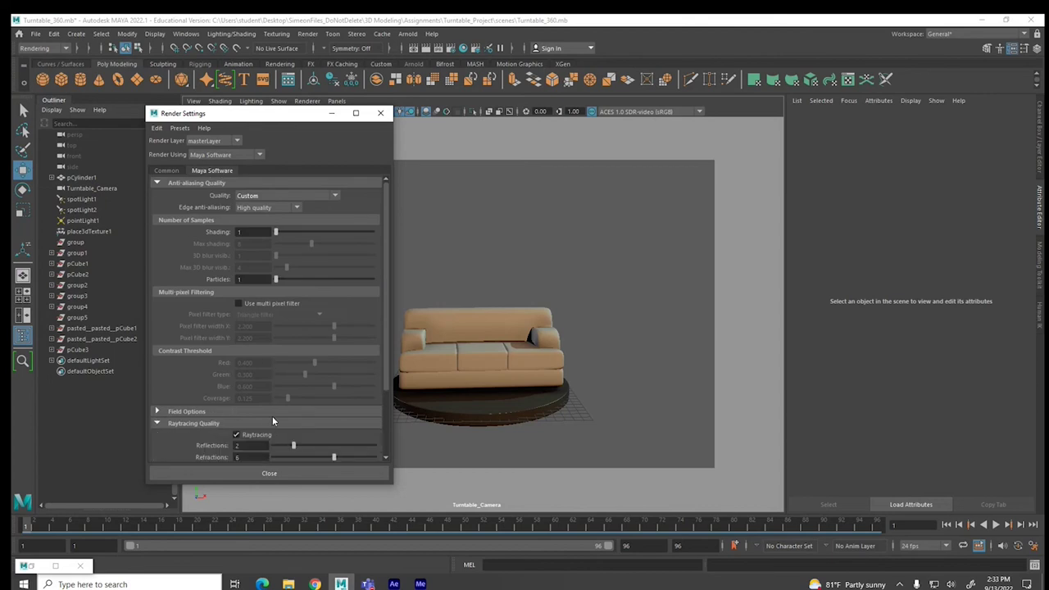
left_click(270, 473)
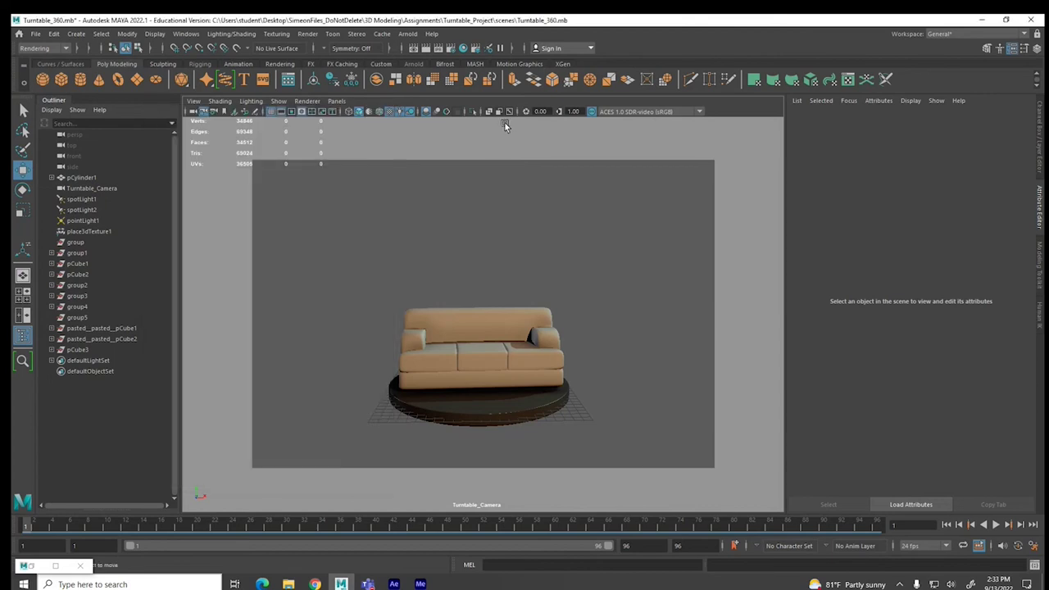
- Start a batch render of the turntable, then select the couch mesh
left_click(316, 35)
left_click(331, 198)
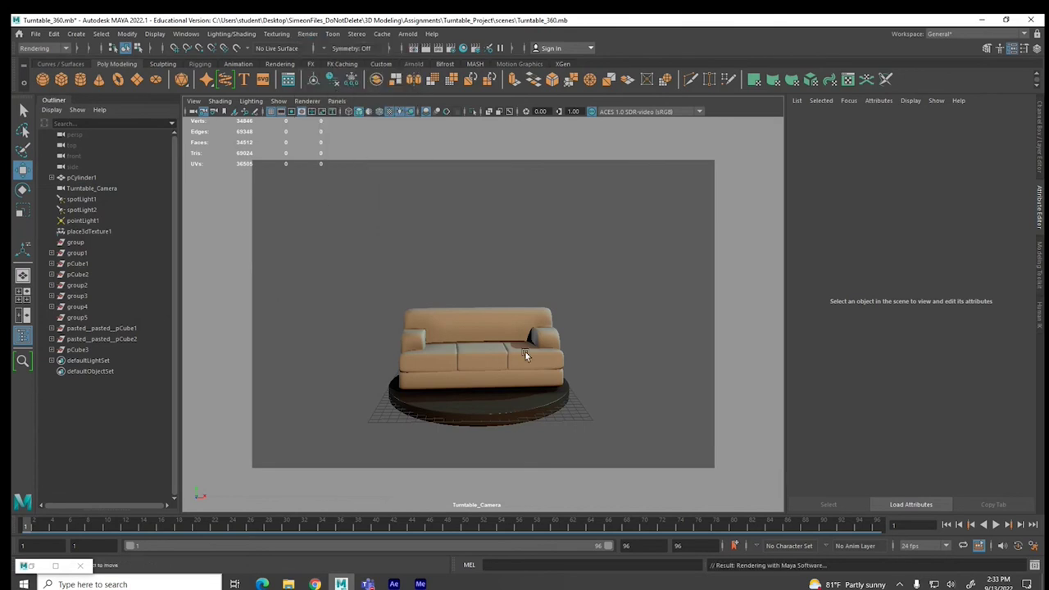
left_click(509, 318)
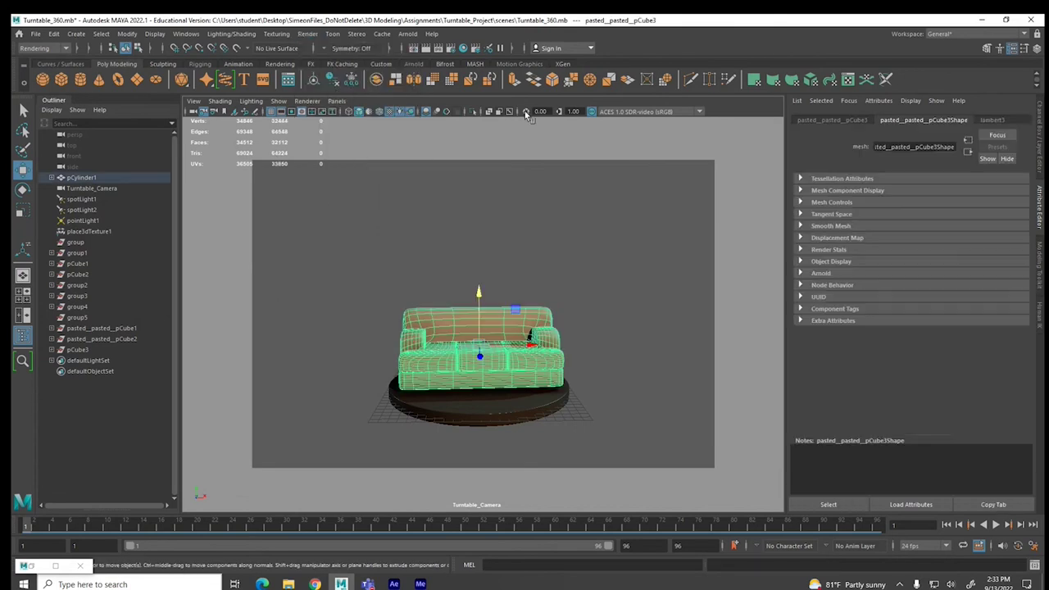
- Assign the red blinn1 leather material to the couch, with bump depth 0.542
left_click(465, 48)
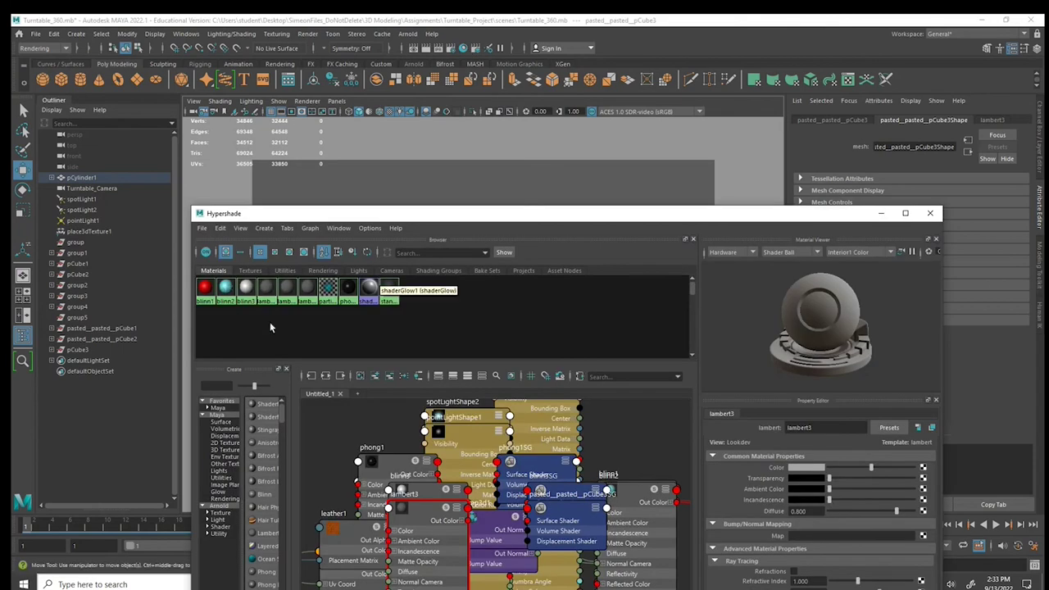
right_click_drag(223, 297, 215, 262)
left_click(204, 289)
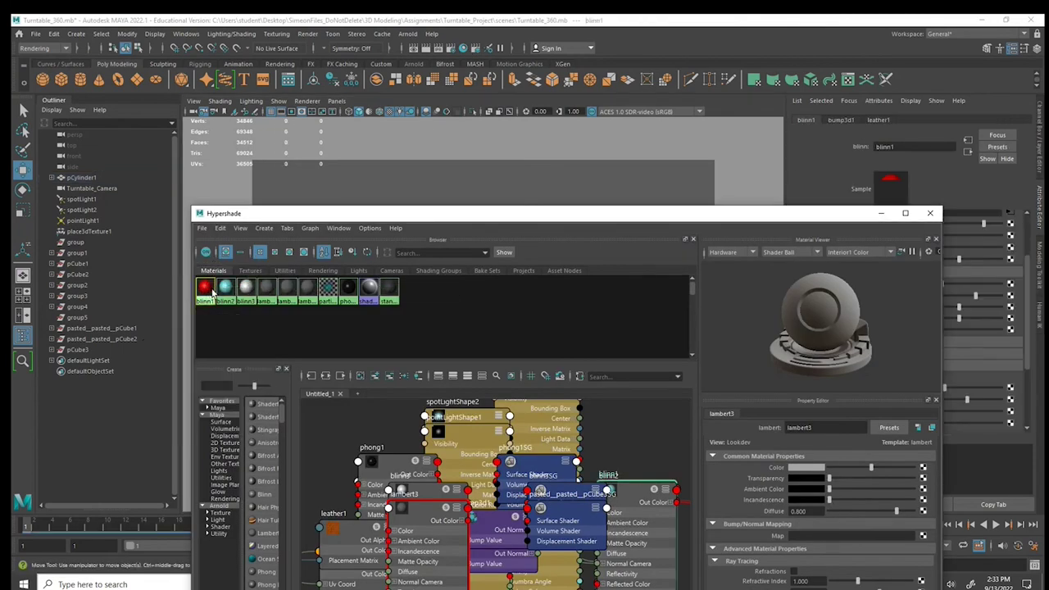
left_click(881, 214)
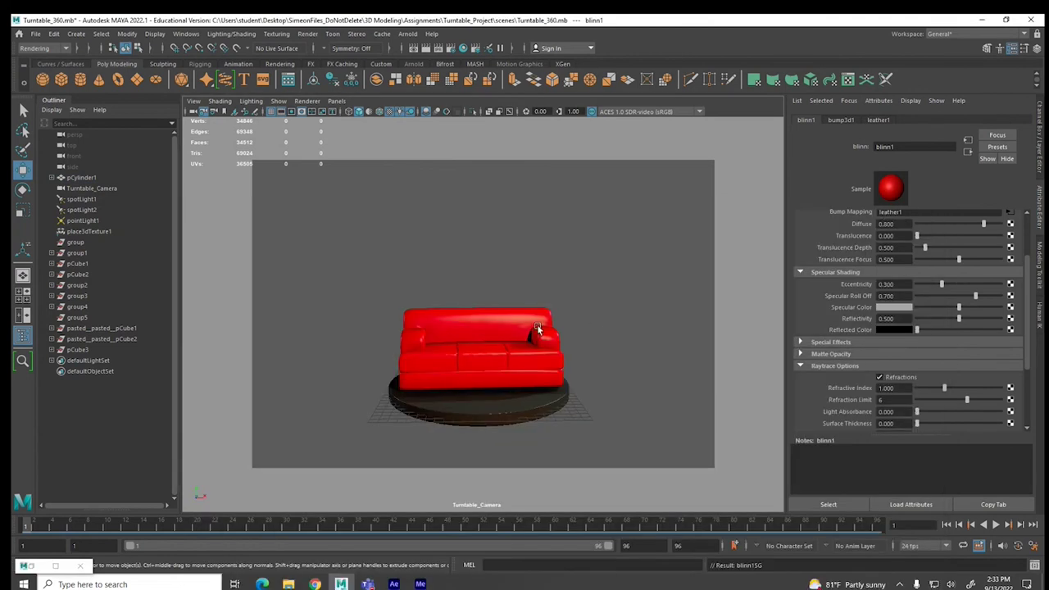
left_click(840, 120)
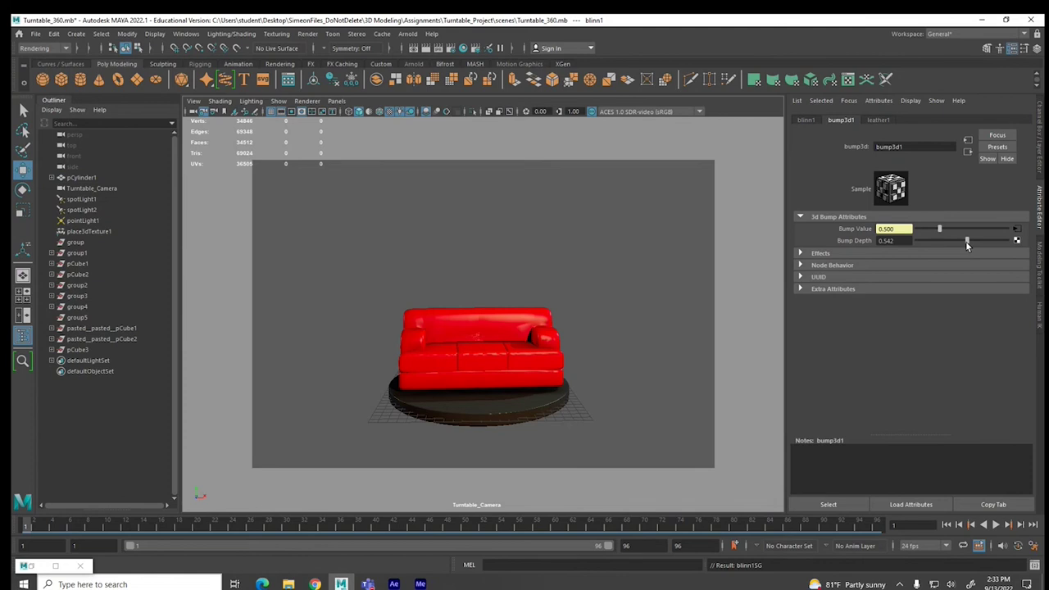
left_click(516, 315)
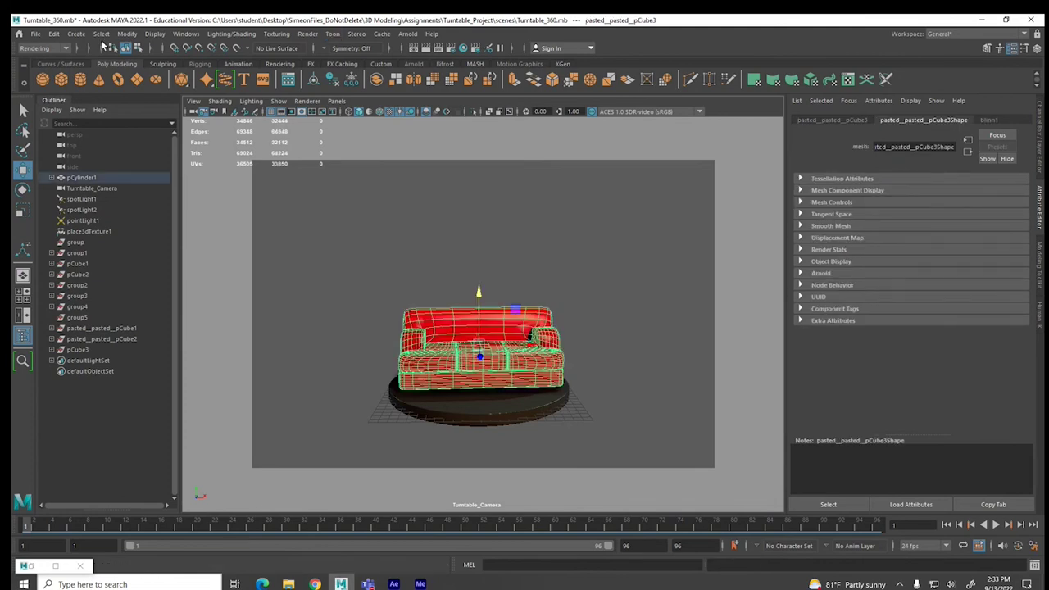
left_click(62, 48)
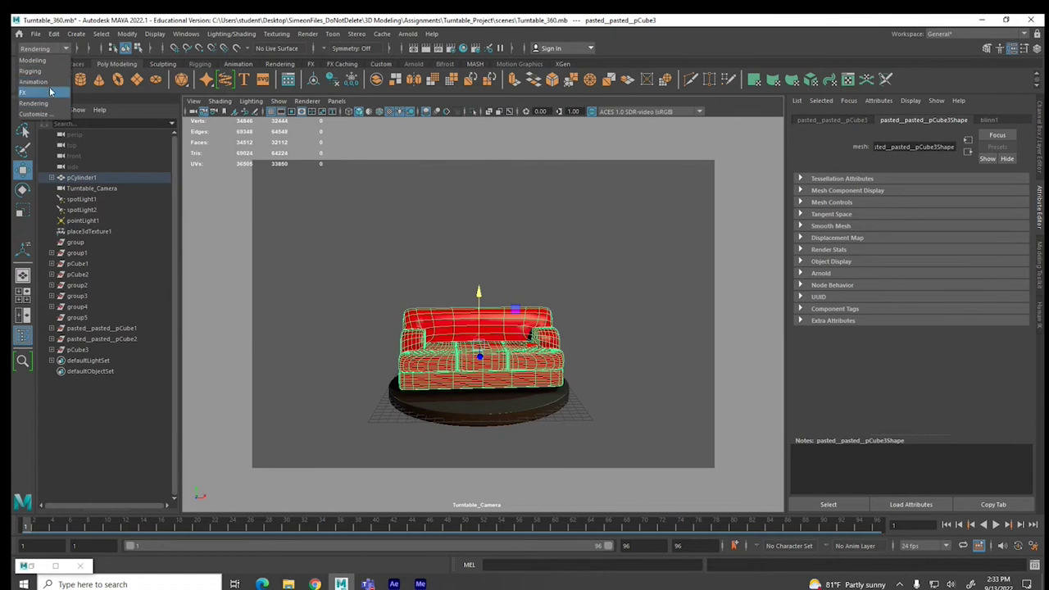
- Apply automatic UV projection to the couch from the Modeling menu set's UV menu
left_click(37, 60)
left_click(441, 34)
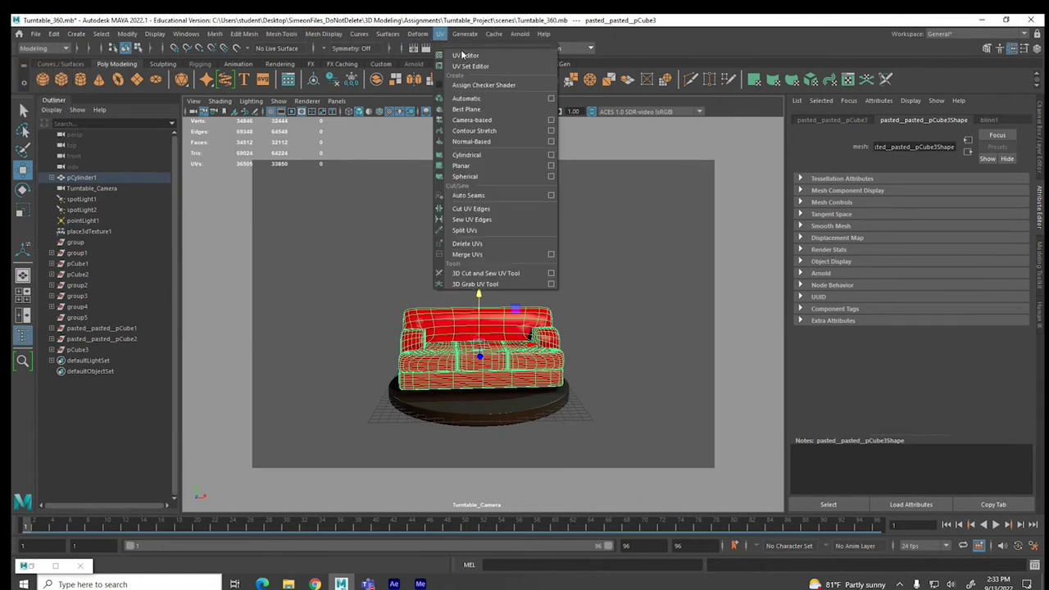
left_click(466, 98)
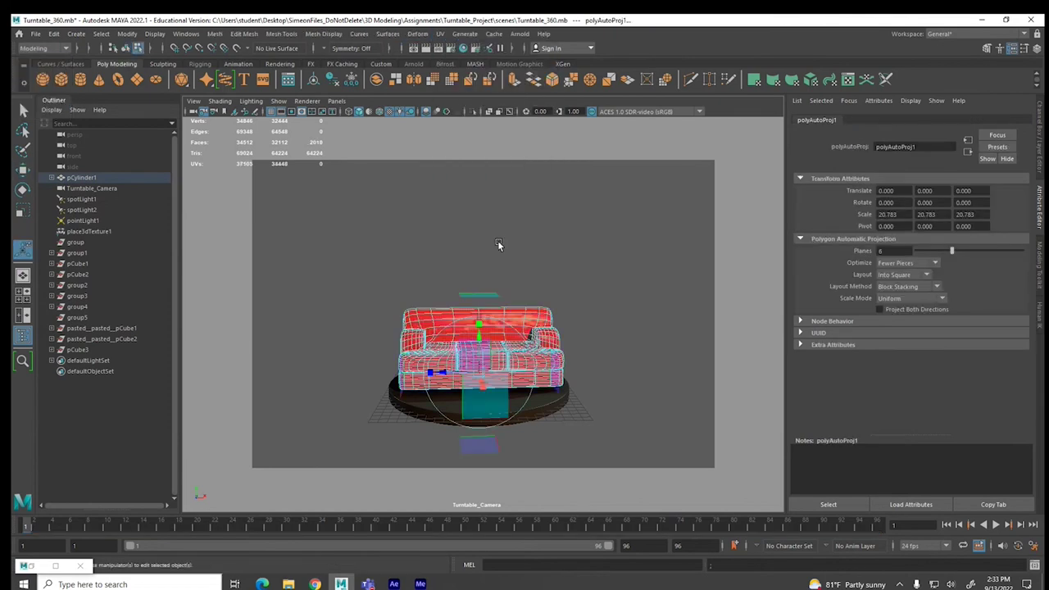
- Return to object mode, reselect the couch mesh, and bring Hypershade back up showing blinn1
left_click(506, 246)
right_click_drag(532, 288, 602, 296)
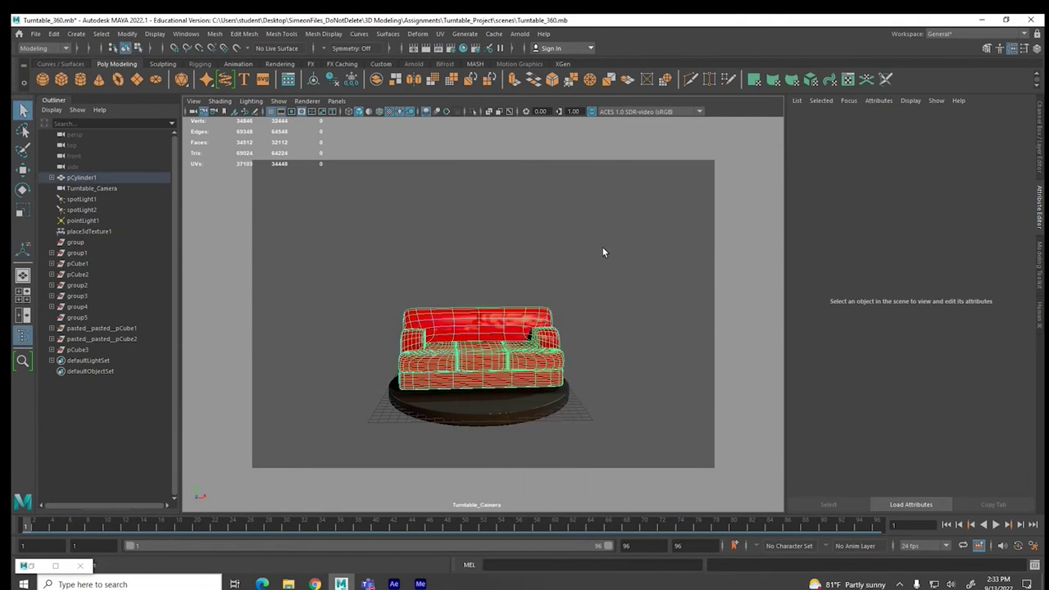
left_click(602, 241)
left_click(506, 314)
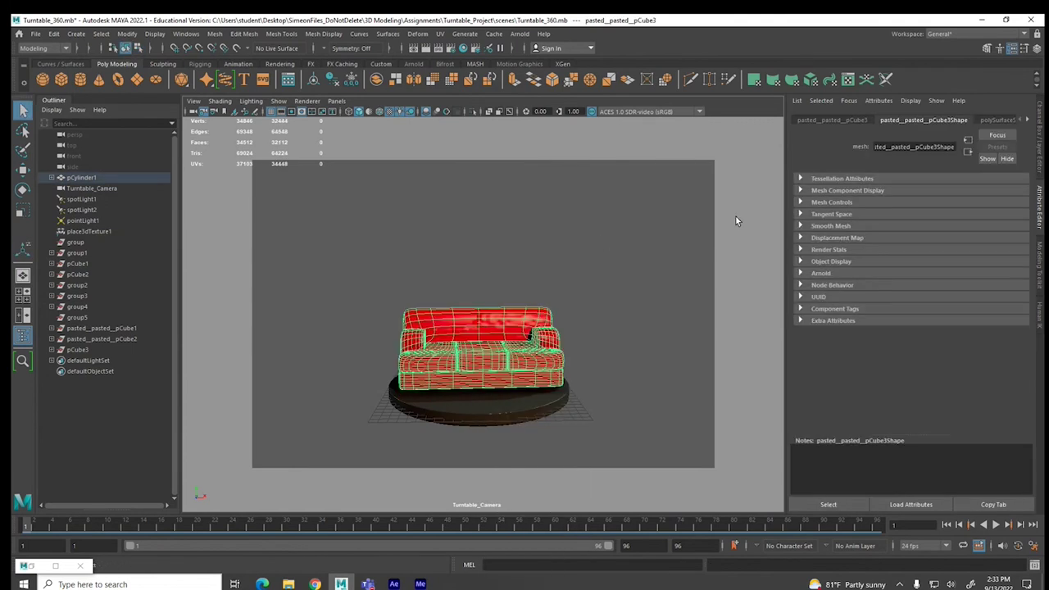
left_click(989, 120)
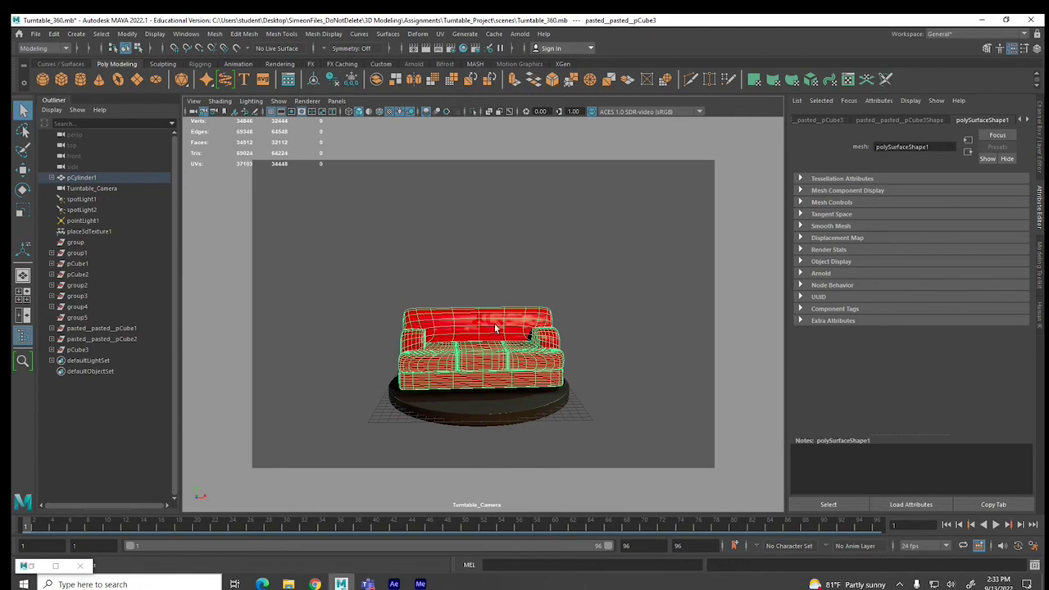
left_click(36, 567)
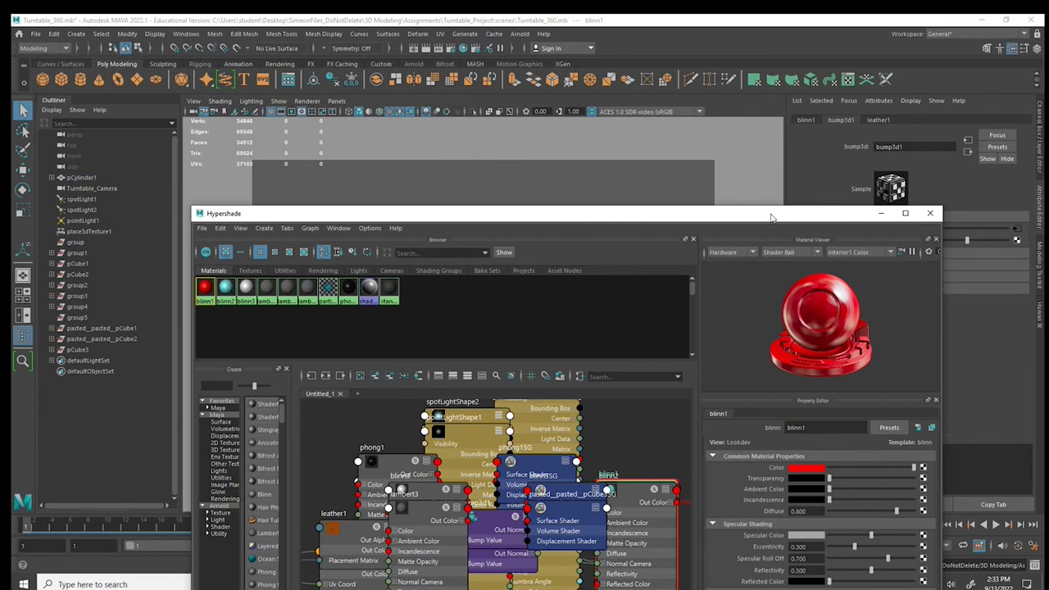
- Graph the couch material in Hypershade and set bump3d1's Bump Depth to 0.35
left_click_drag(770, 218, 775, 100)
left_click(330, 260)
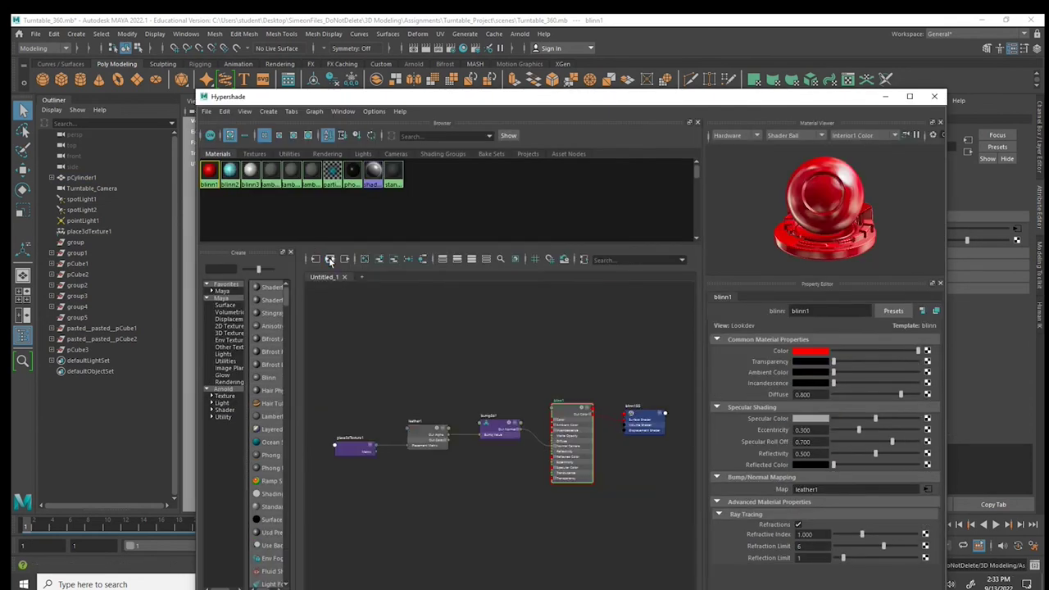
left_click(492, 425)
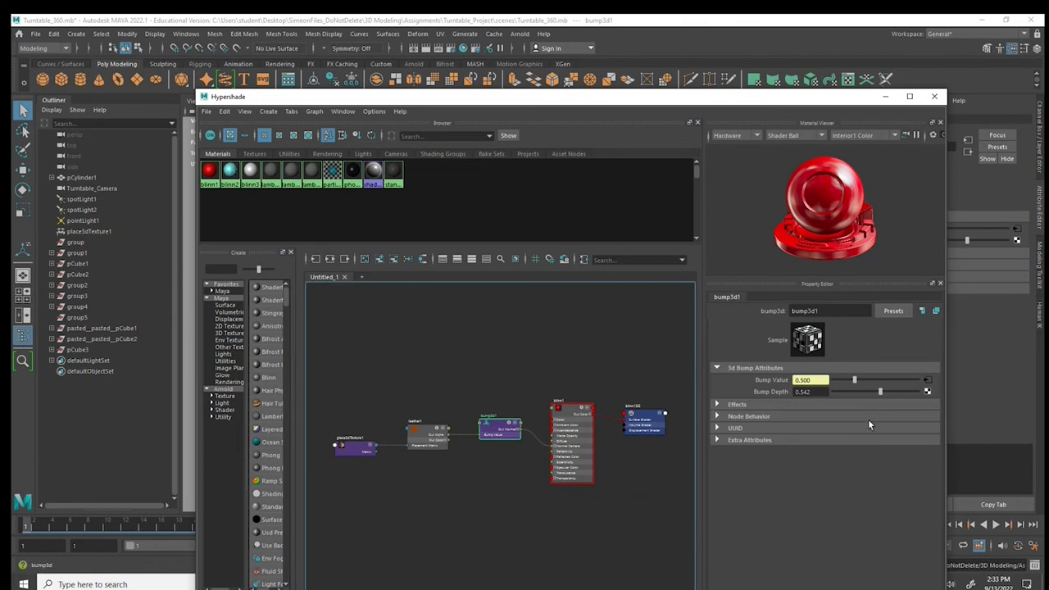
left_click(801, 392)
left_click_drag(801, 392, 847, 391)
type("0.35")
key("Return")
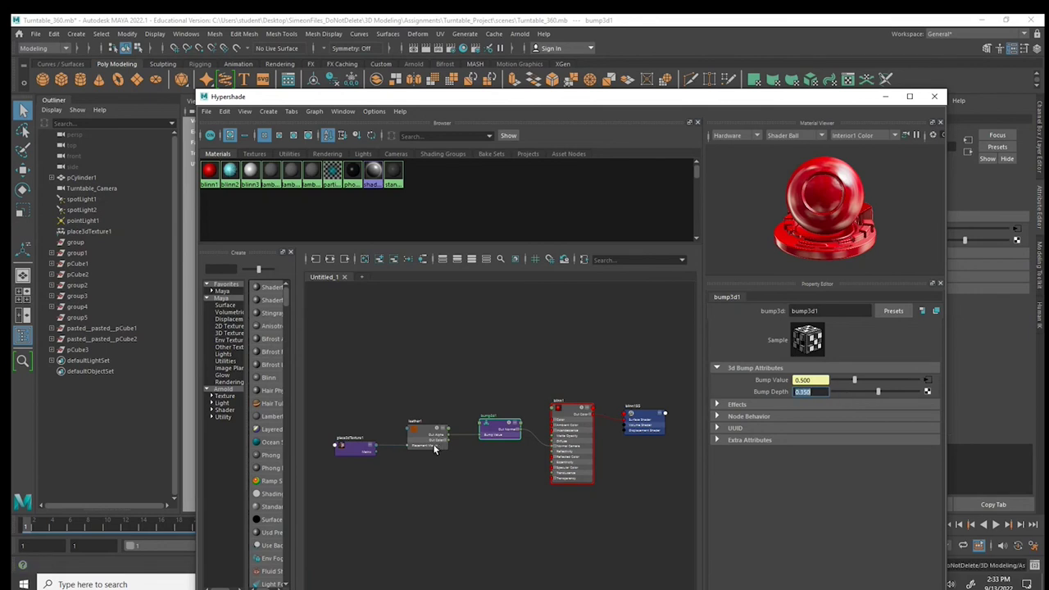
- Scale the place3dTexture1 node down to about 0.217, then open Render Settings
left_click(358, 446)
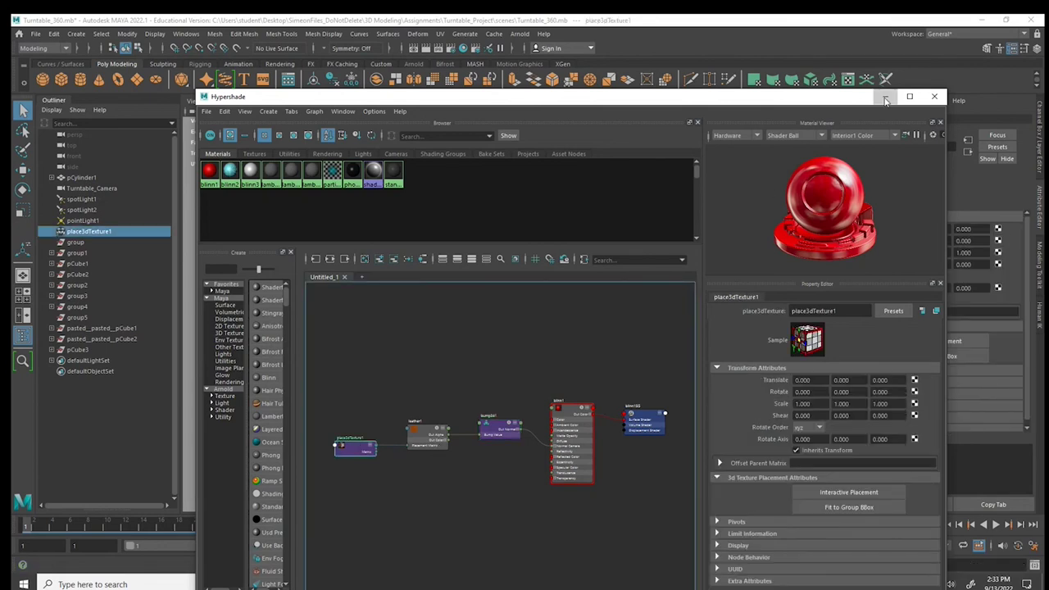
left_click(934, 95)
key("r")
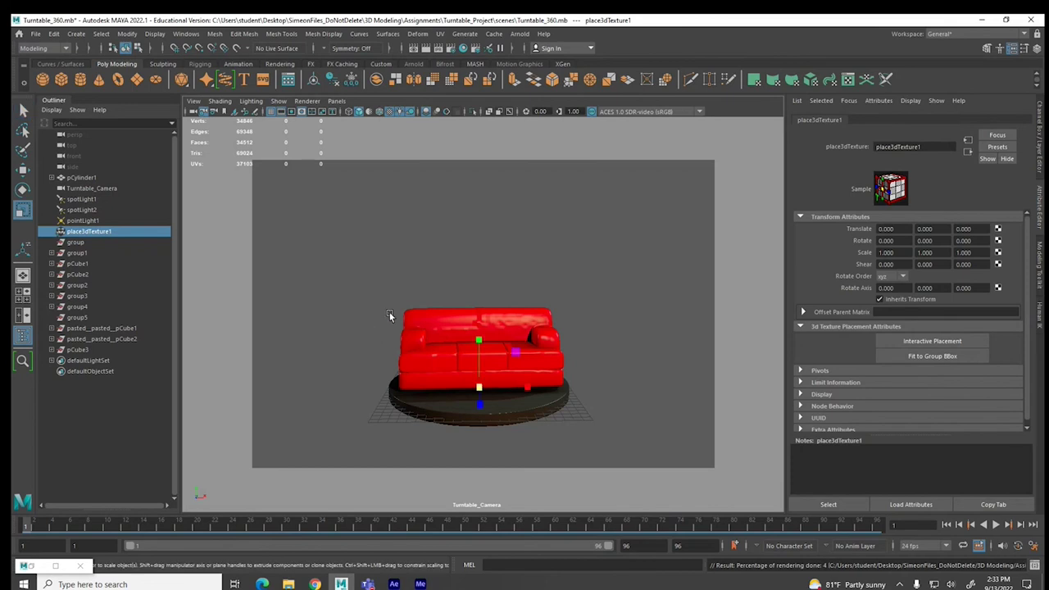
left_click_drag(483, 390, 456, 394)
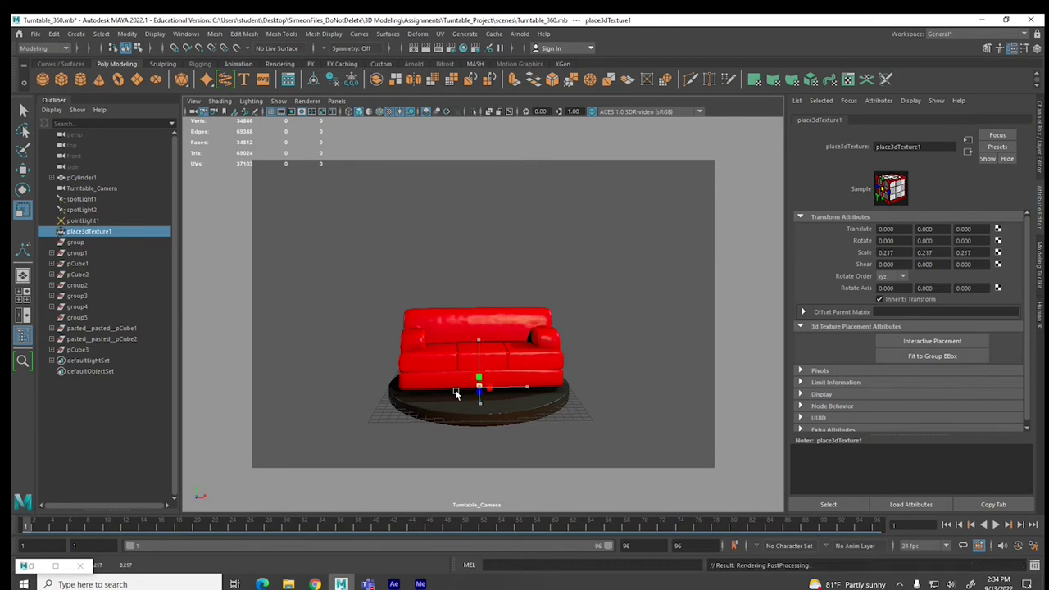
left_click(555, 274)
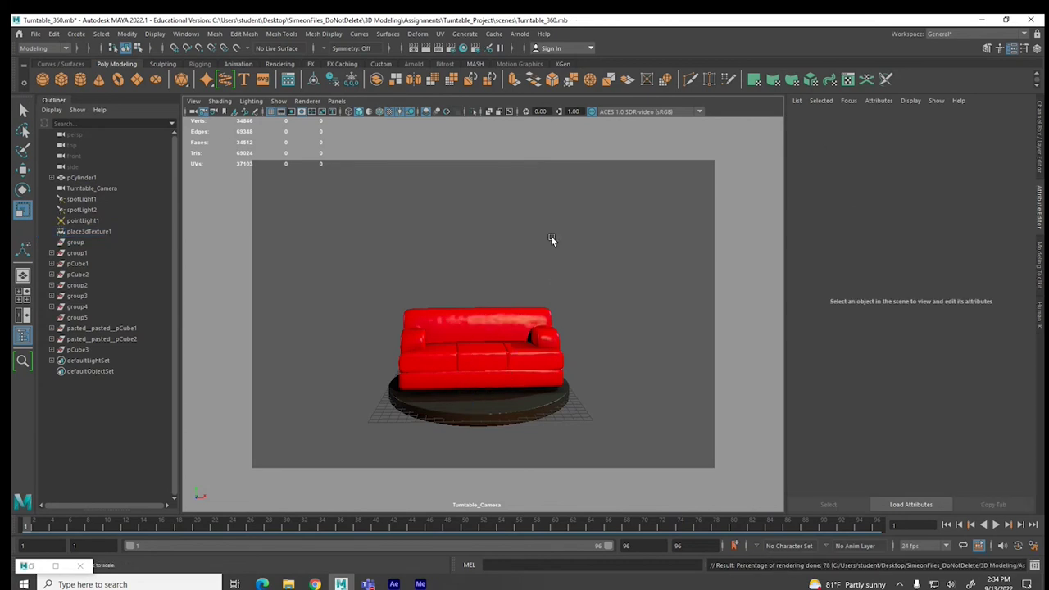
left_click(463, 48)
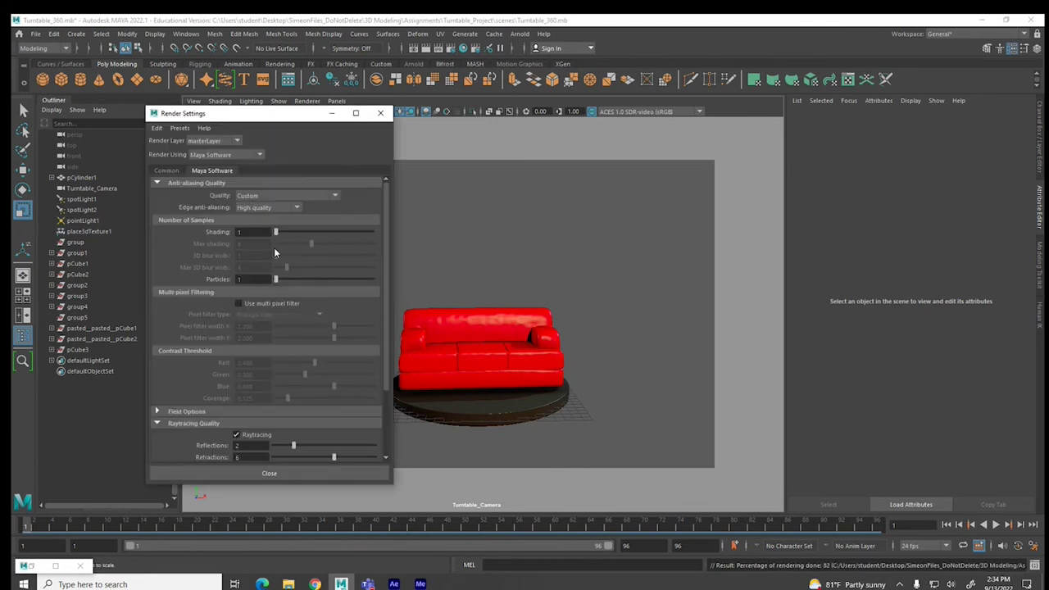
- Change the file name prefix's 'Unshaded' to 'Shaded' (Couch_Shaded), close Render Settings, and preview the turntable
left_click(166, 170)
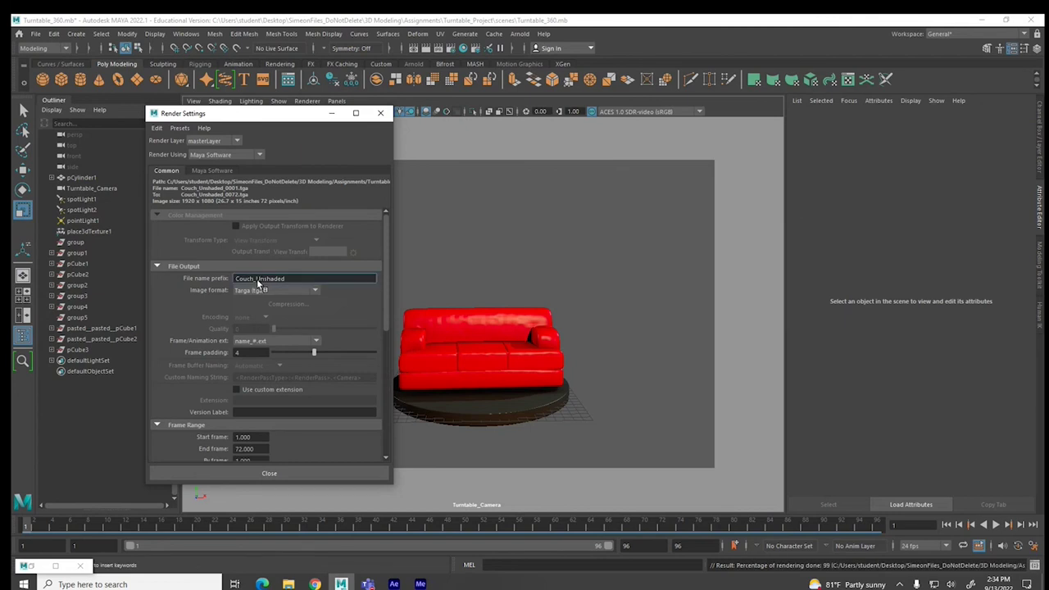
left_click_drag(256, 279, 324, 282)
type("Shaded")
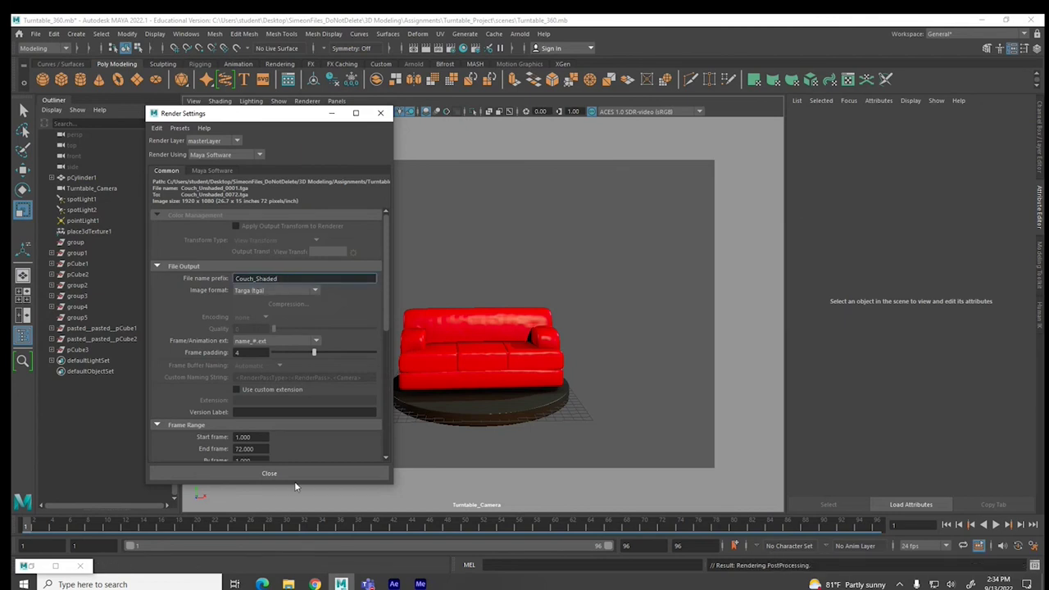
left_click(296, 473)
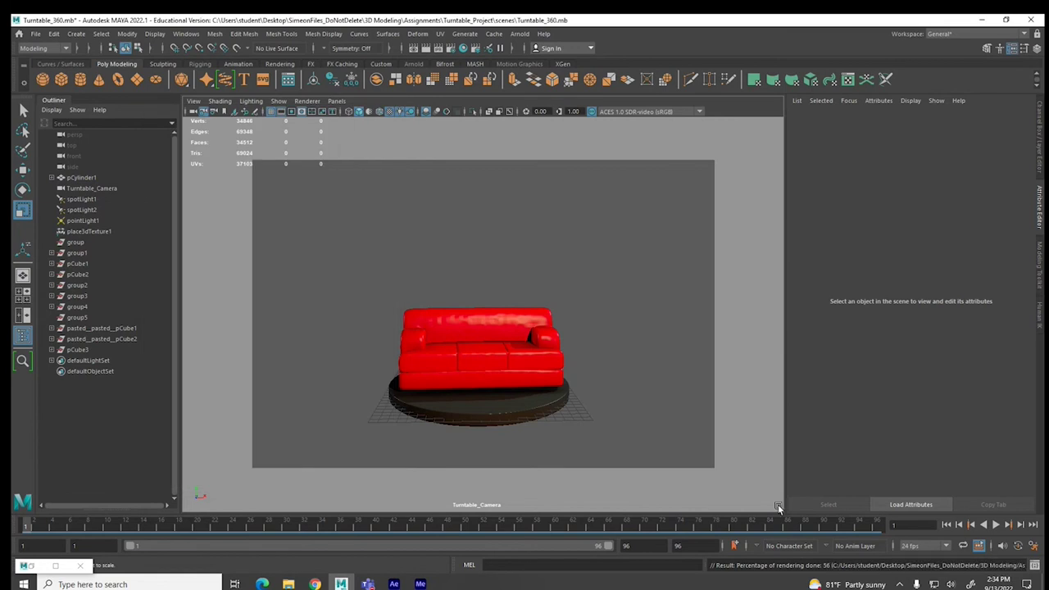
left_click(995, 525)
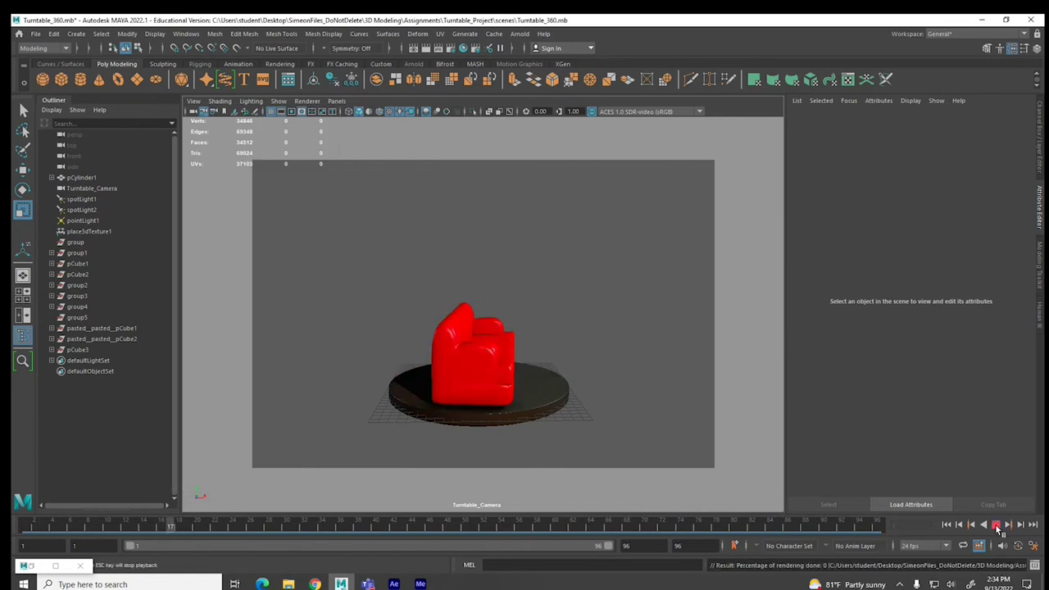
left_click(946, 524)
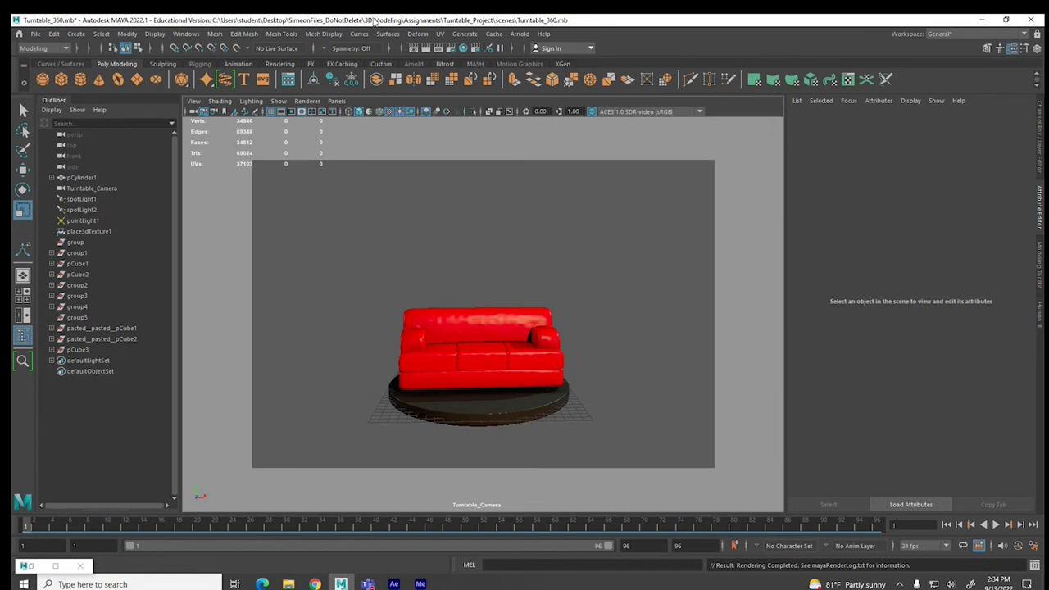
- Switch to the Rendering menu set and rerun the previous render
left_click(62, 49)
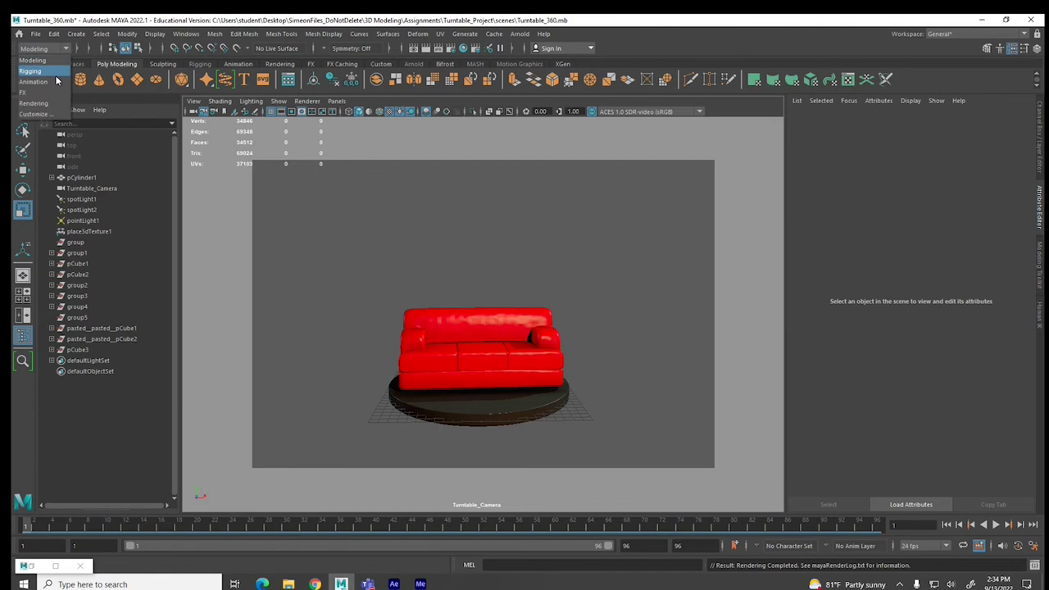
left_click(64, 105)
left_click(307, 34)
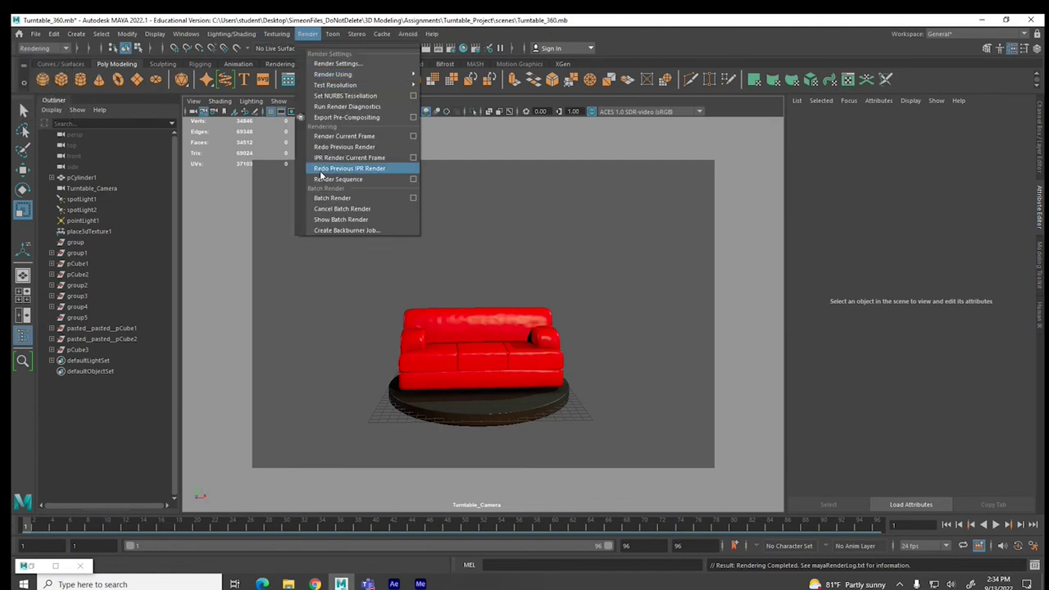
left_click(324, 197)
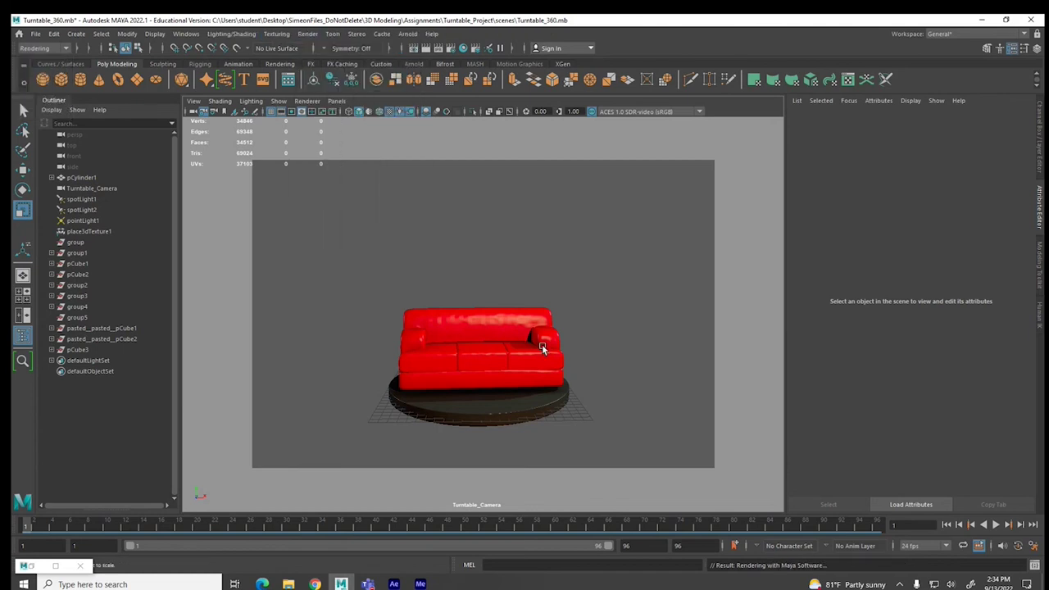
- Assign the default lambert1 material to the selected couch in Hypershade
left_click(504, 326)
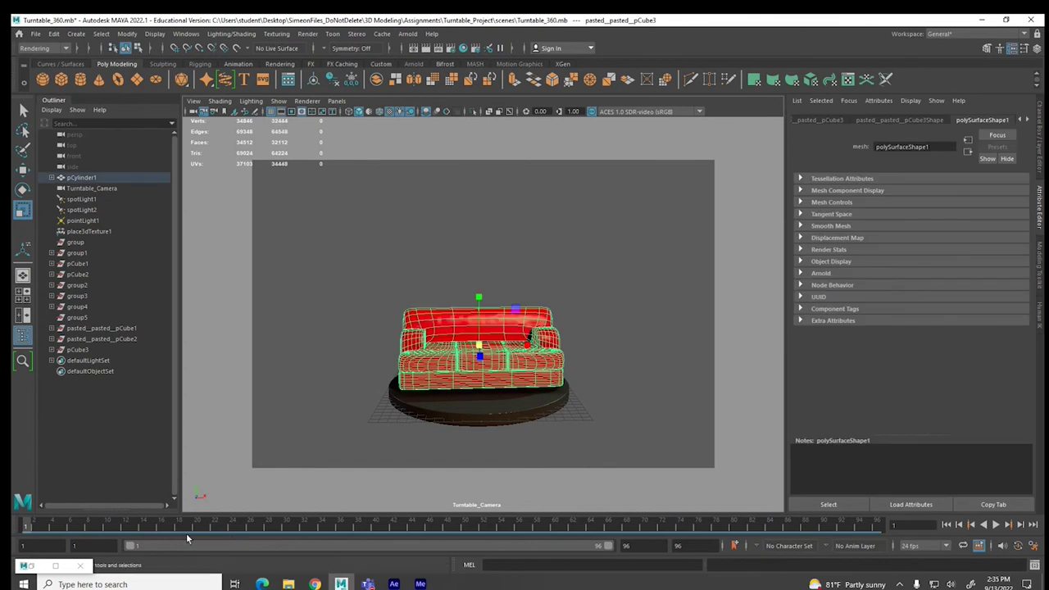
left_click(463, 48)
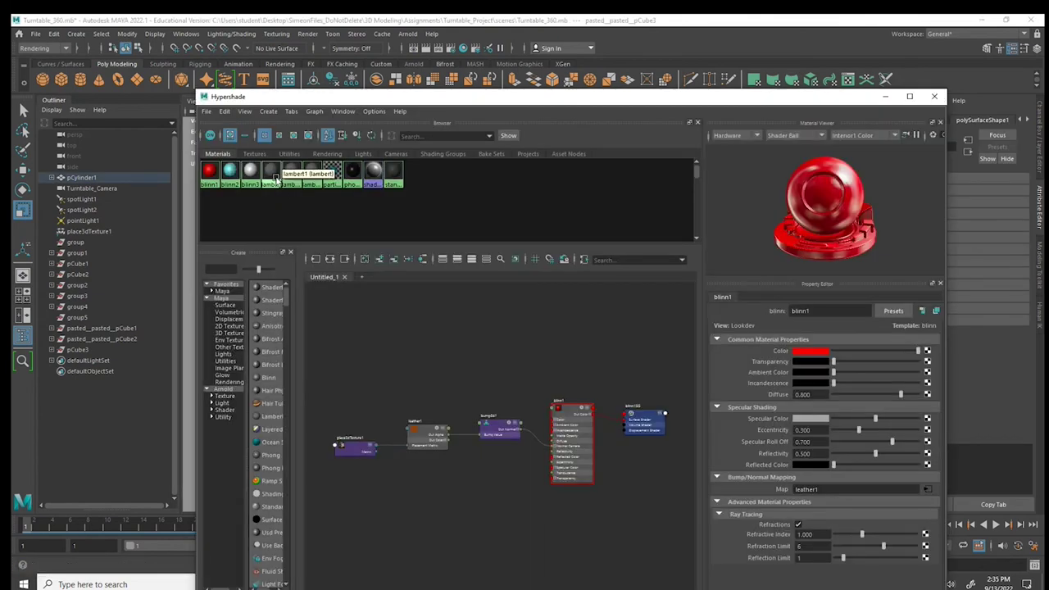
right_click_drag(272, 174, 268, 143)
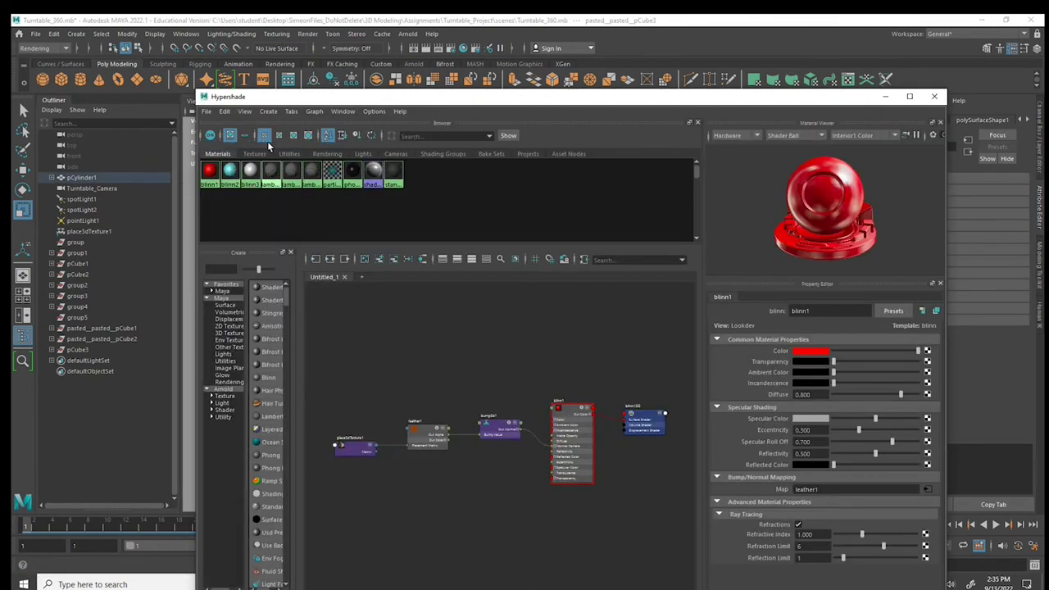
left_click(934, 96)
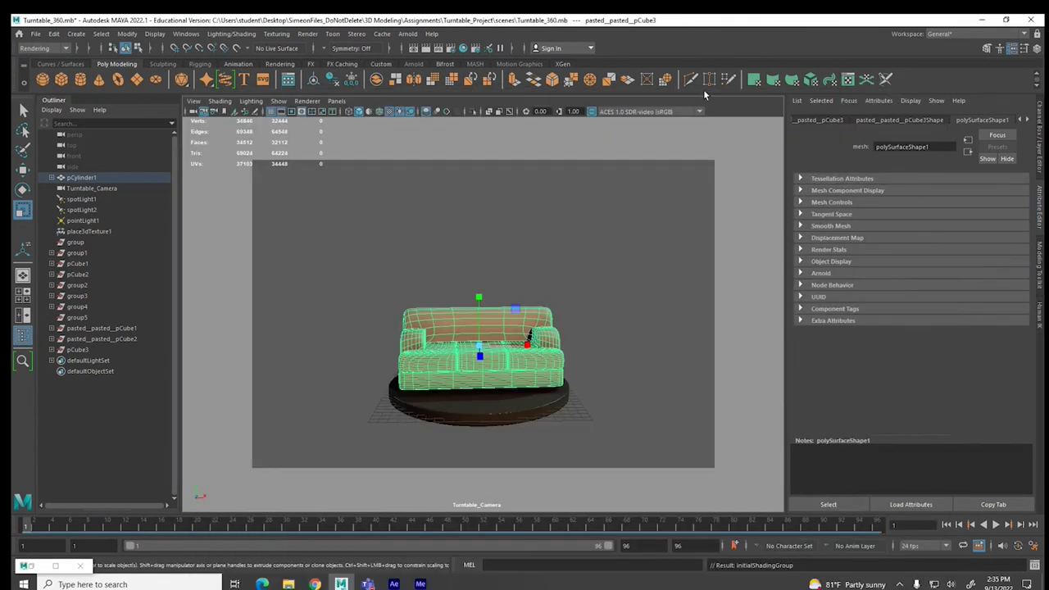
- Set Render Using to Maya Hardware 2.0 and expand its Render Options
left_click(451, 48)
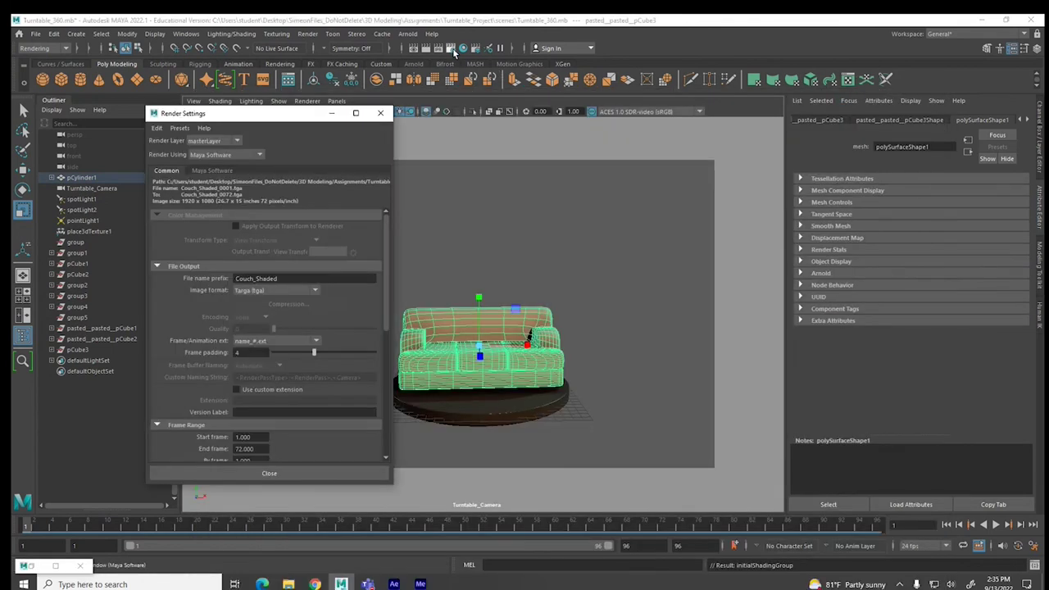
left_click(221, 154)
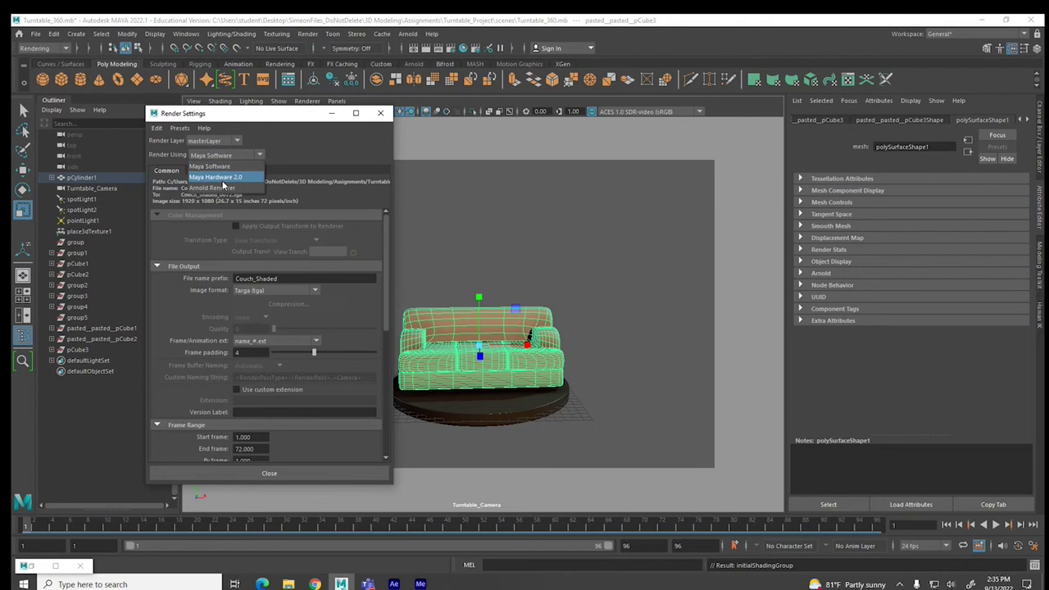
left_click(222, 177)
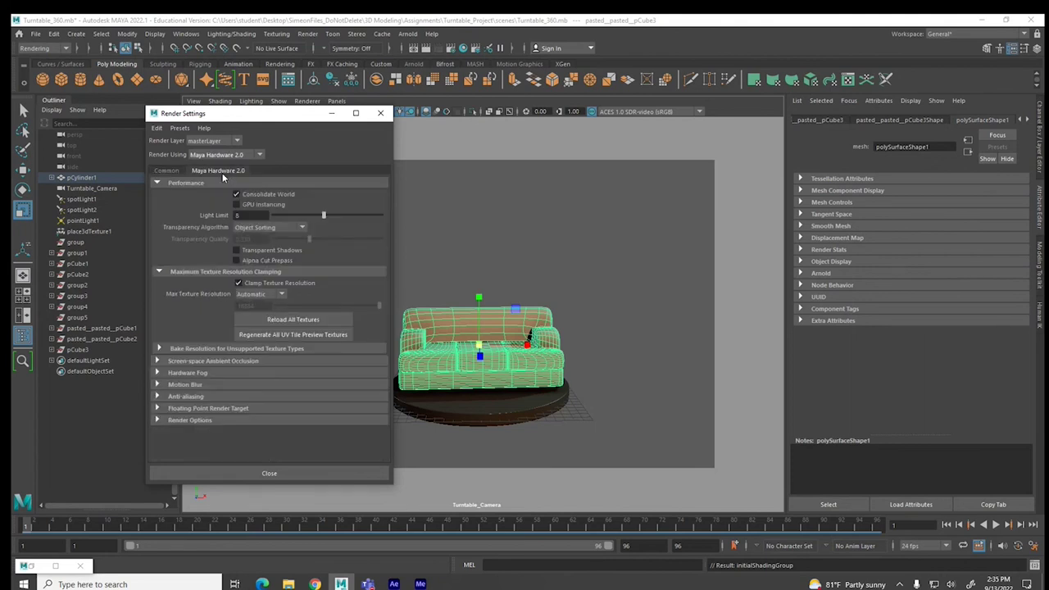
left_click(197, 420)
scroll(199, 421, "down", 1)
scroll(199, 425, "down", 1)
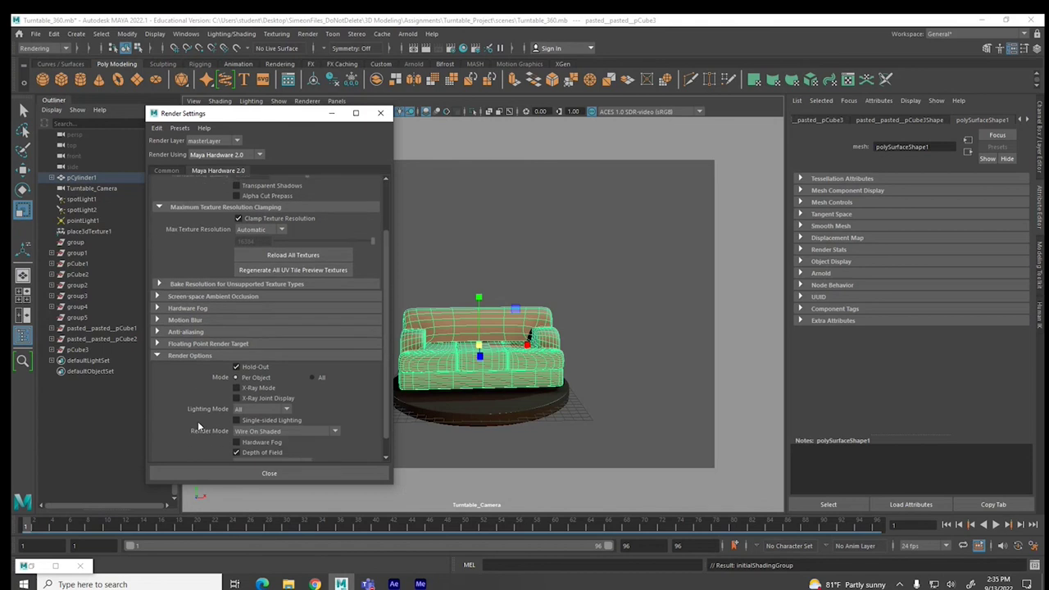
- Change the output file name prefix to Couch_Wireframe and close Render Settings
left_click(169, 170)
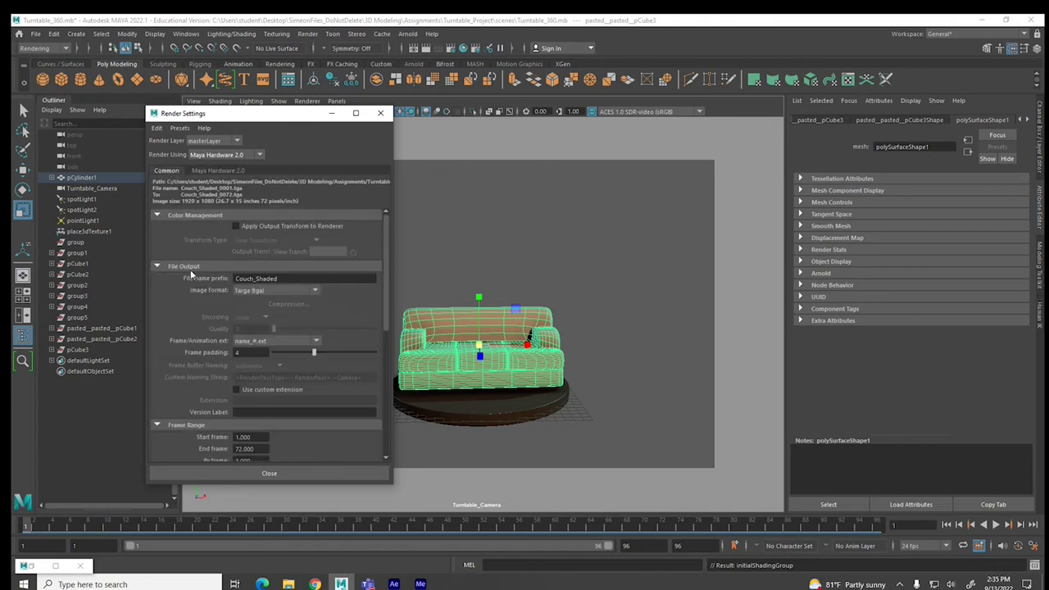
left_click_drag(256, 279, 321, 285)
type("Wire")
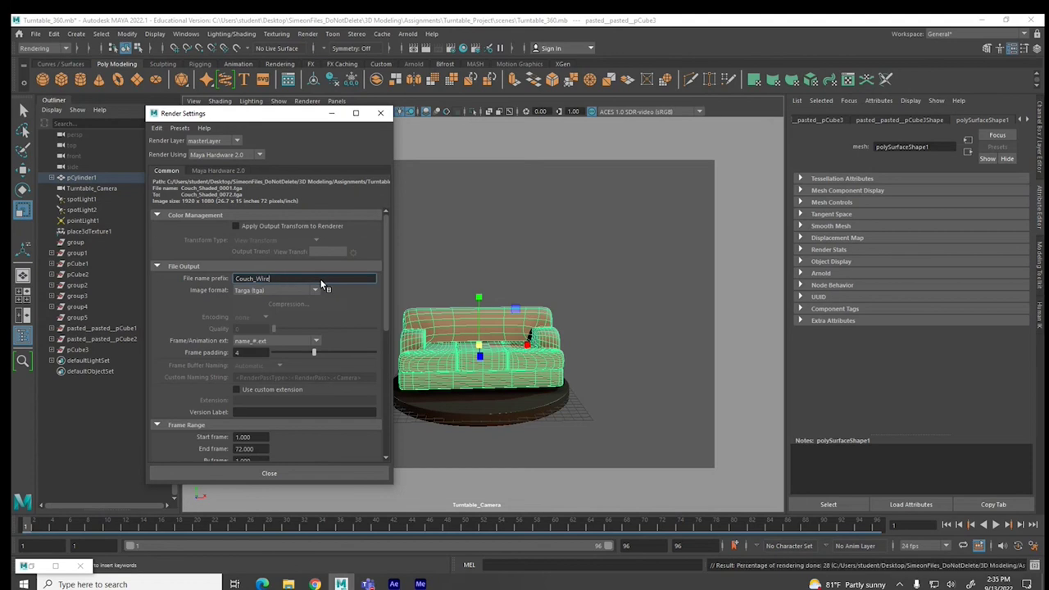
type("frame")
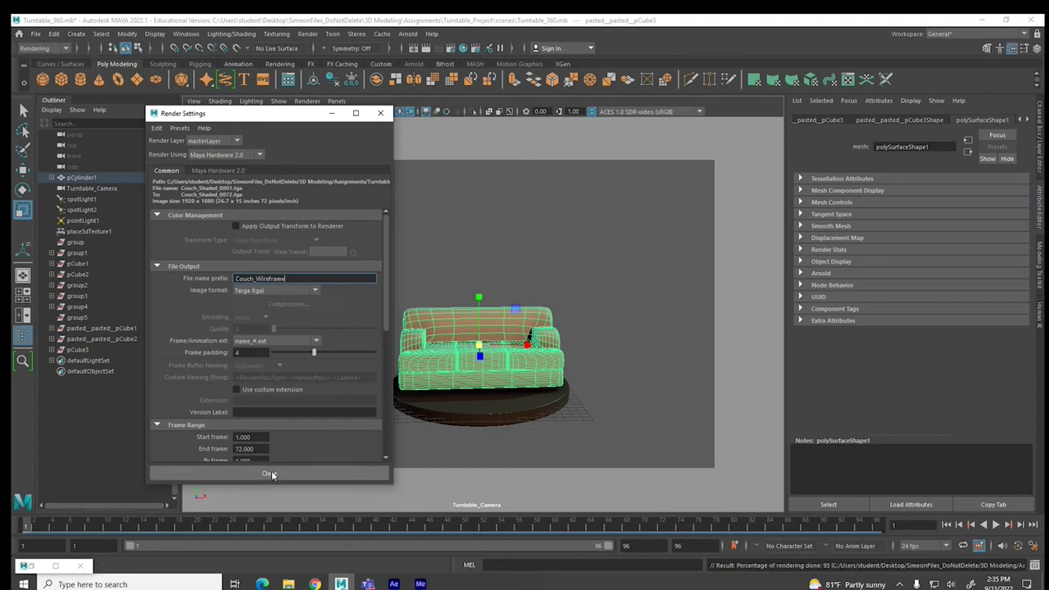
left_click(270, 473)
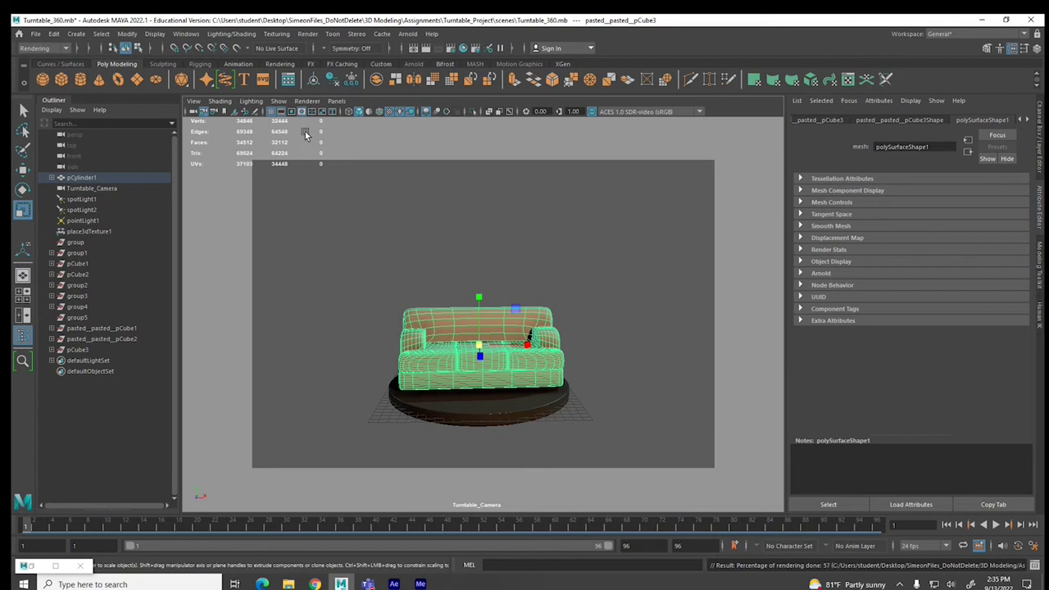
- In After Effects at 0:00:02:19, change the title's polygon count to 32,112
left_click(394, 584)
left_click(515, 412)
left_click(520, 432)
left_click(188, 44)
left_click(703, 154)
left_click_drag(701, 154, 740, 154)
type("32,")
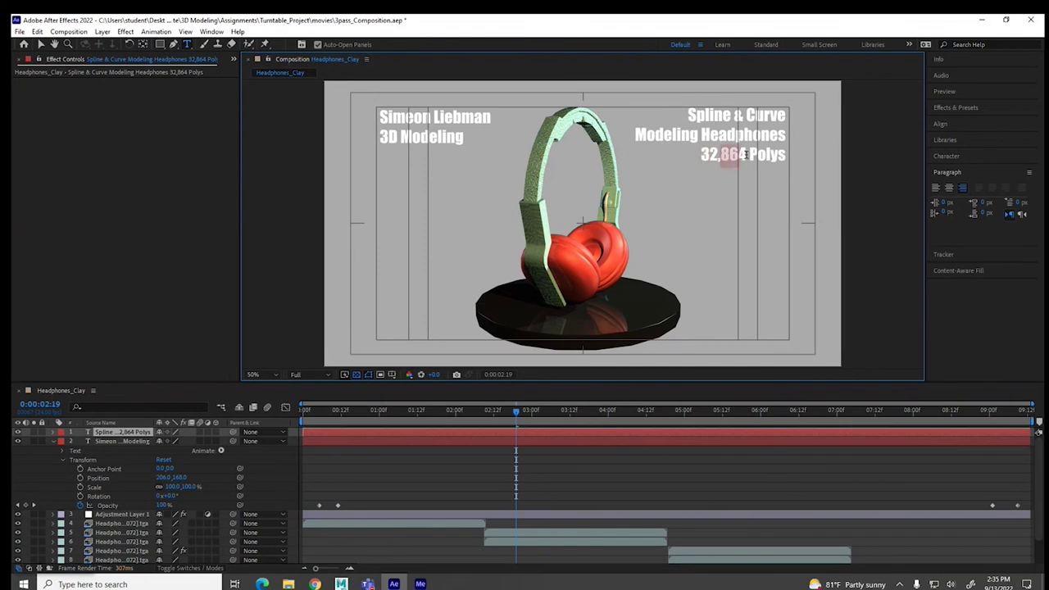
type("112")
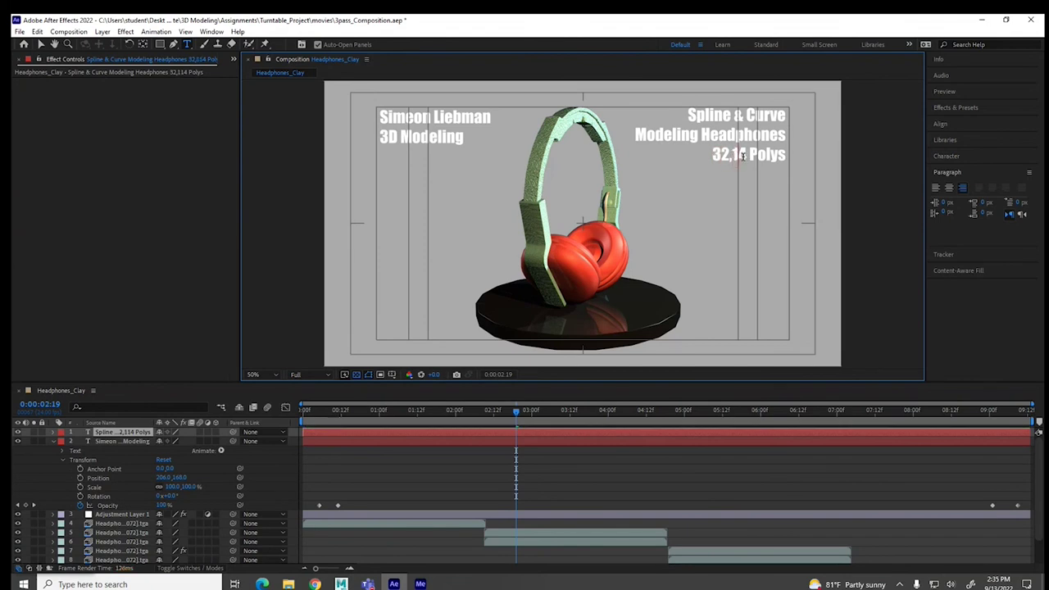
key("Delete")
- Replace the old headphone title lines with 'Comfy Couch' and 'Smoothed Modeling', then return to Maya
left_click_drag(688, 115, 781, 133)
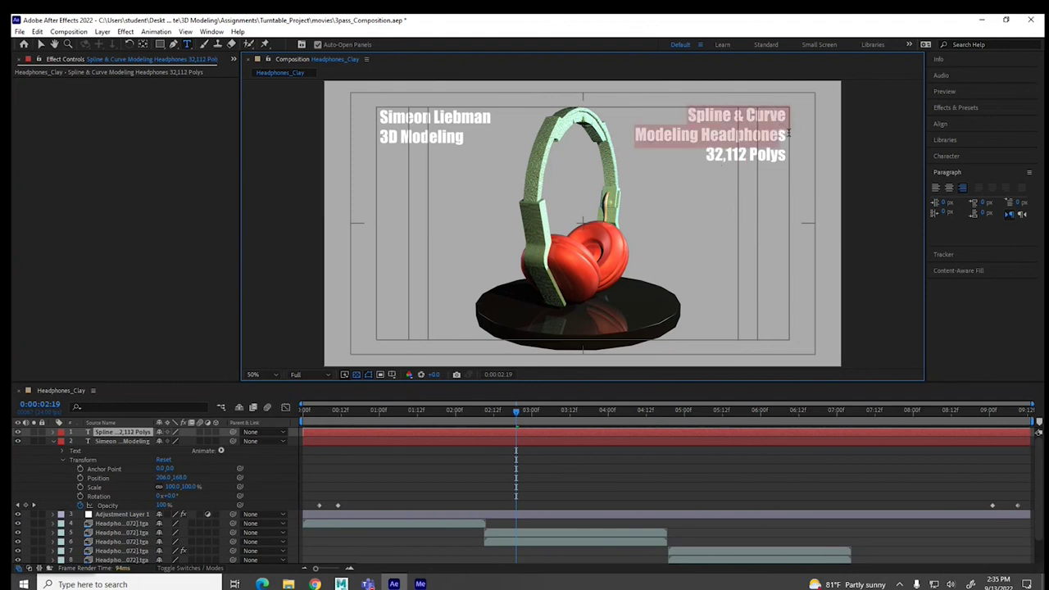
key("Delete")
key("Delete")
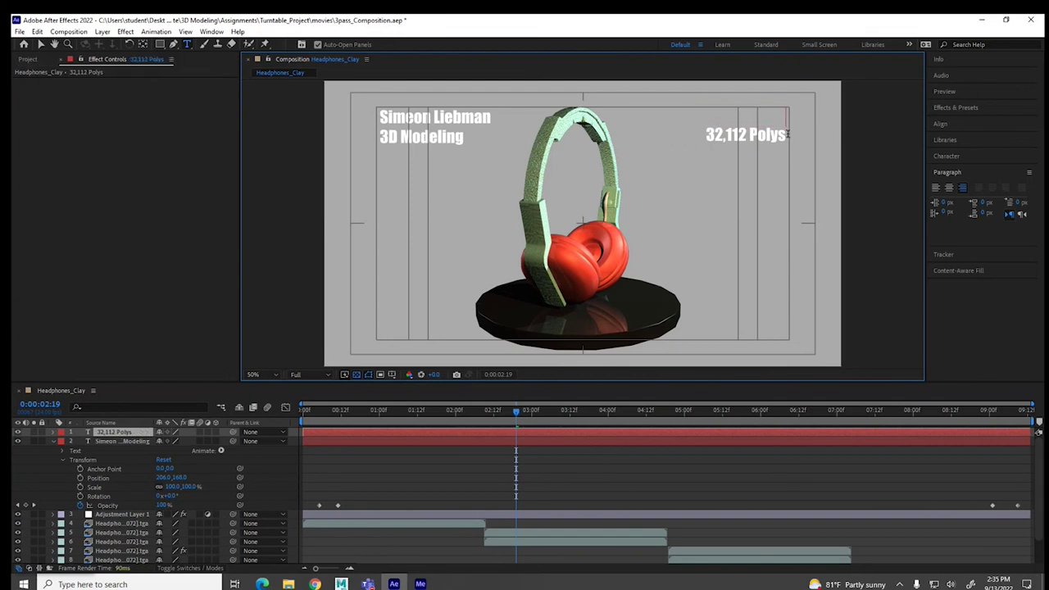
type("Comfy Couch")
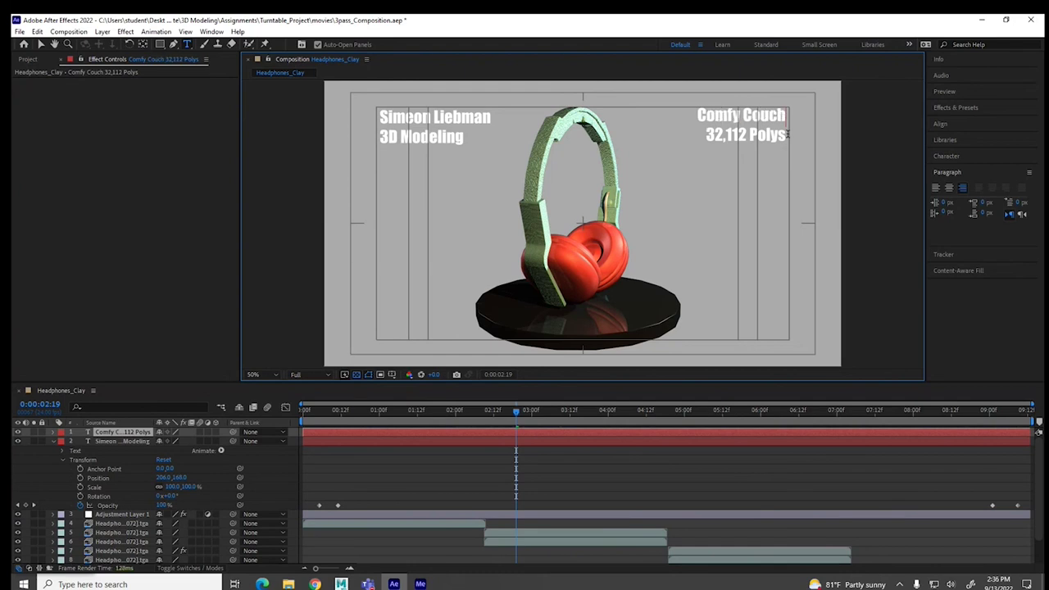
key("Return")
type("Smoothed Modeling")
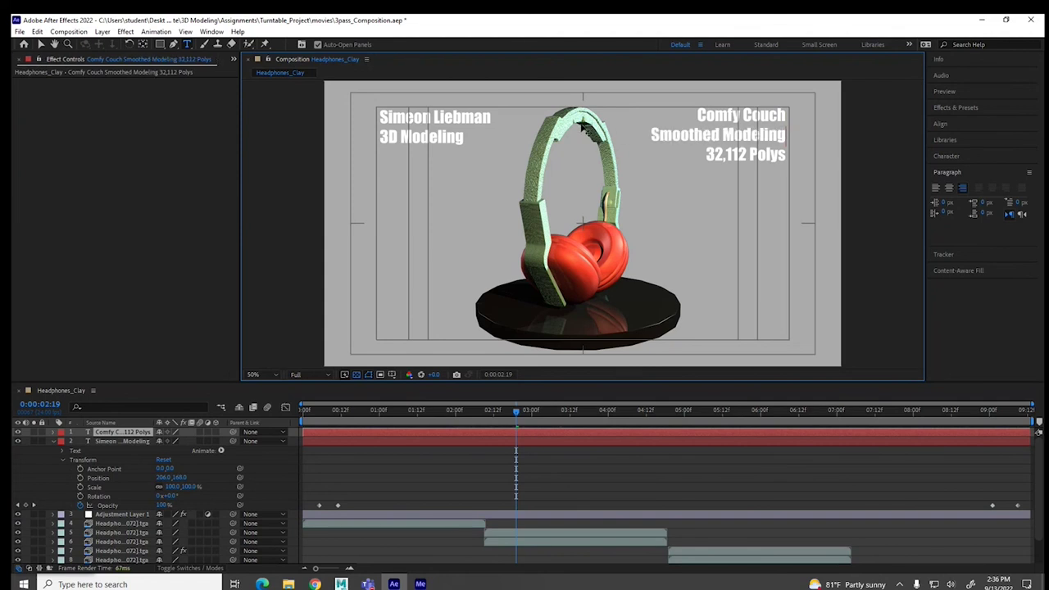
left_click(41, 43)
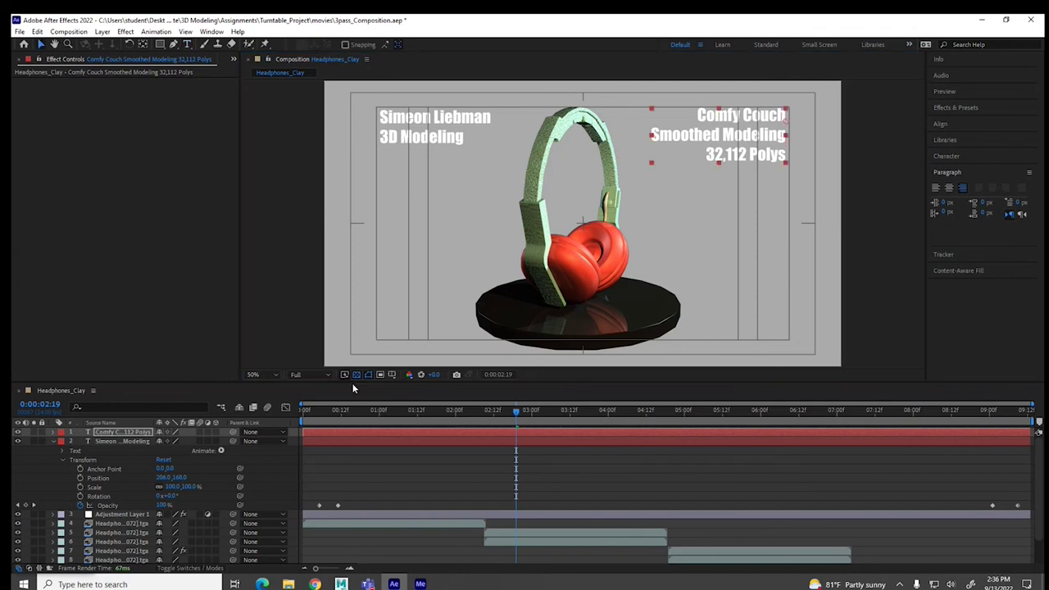
left_click(340, 583)
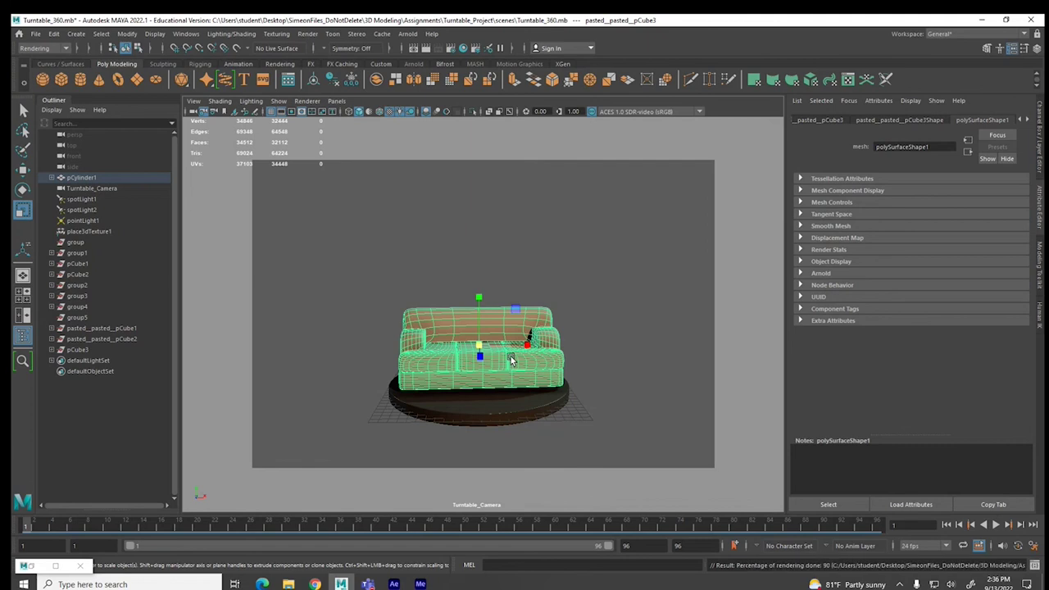
- Deselect the sofa and start a Batch Render of the couch turntable with Maya Hardware 2.0
left_click(505, 261)
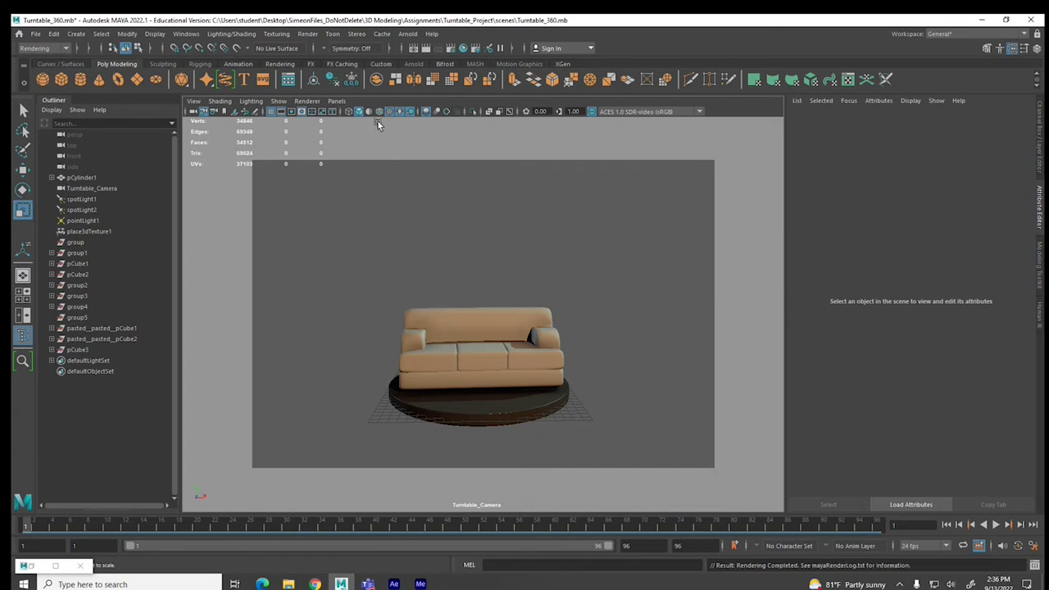
left_click(302, 35)
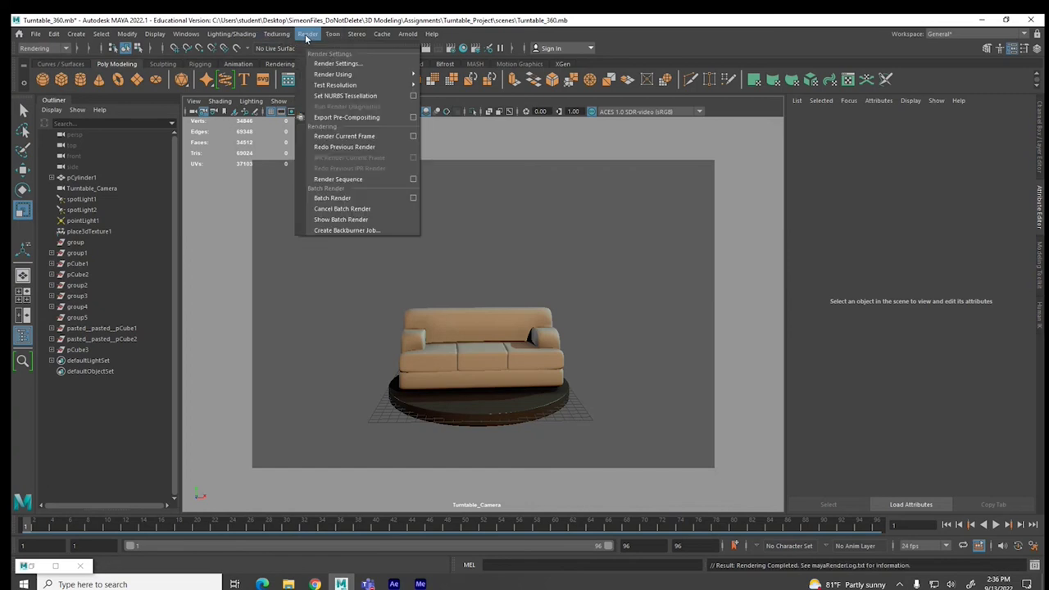
left_click(323, 201)
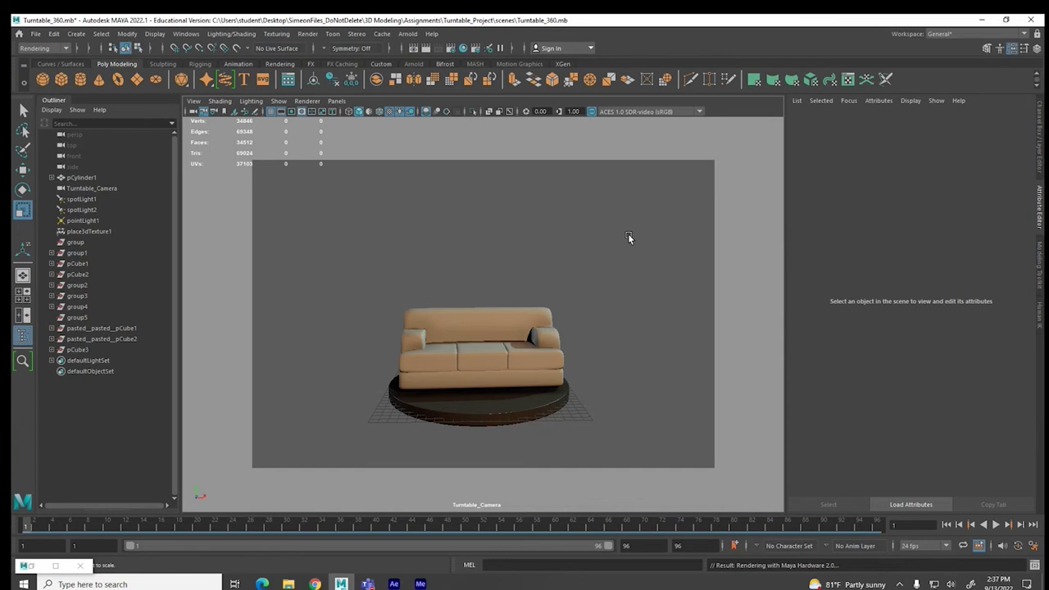
- In After Effects, replace the Headphones_Clay footage with the Couch_Unshaded image sequence
left_click(394, 585)
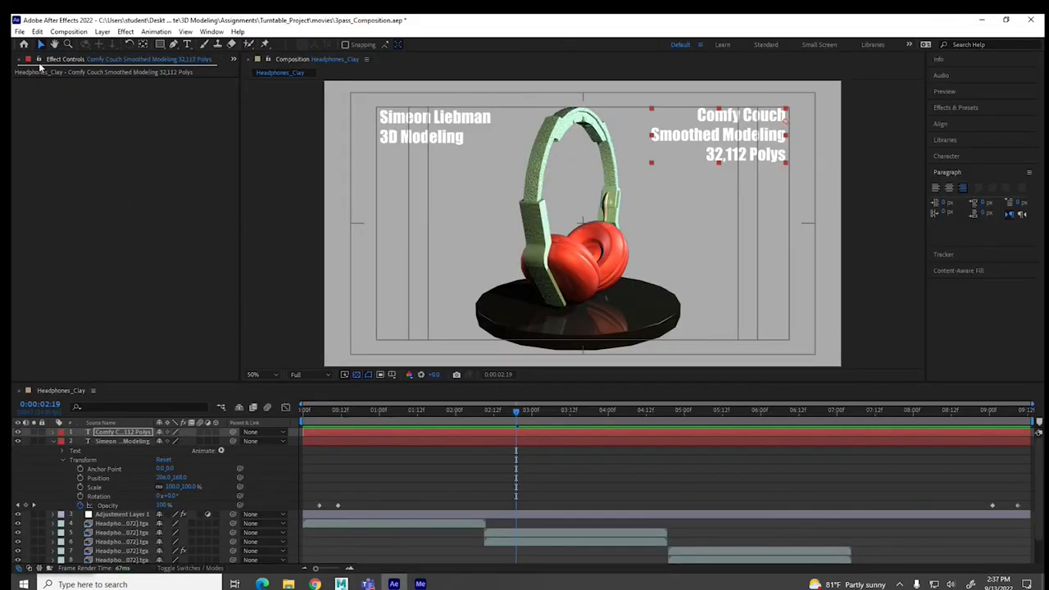
left_click(233, 59)
left_click(271, 79)
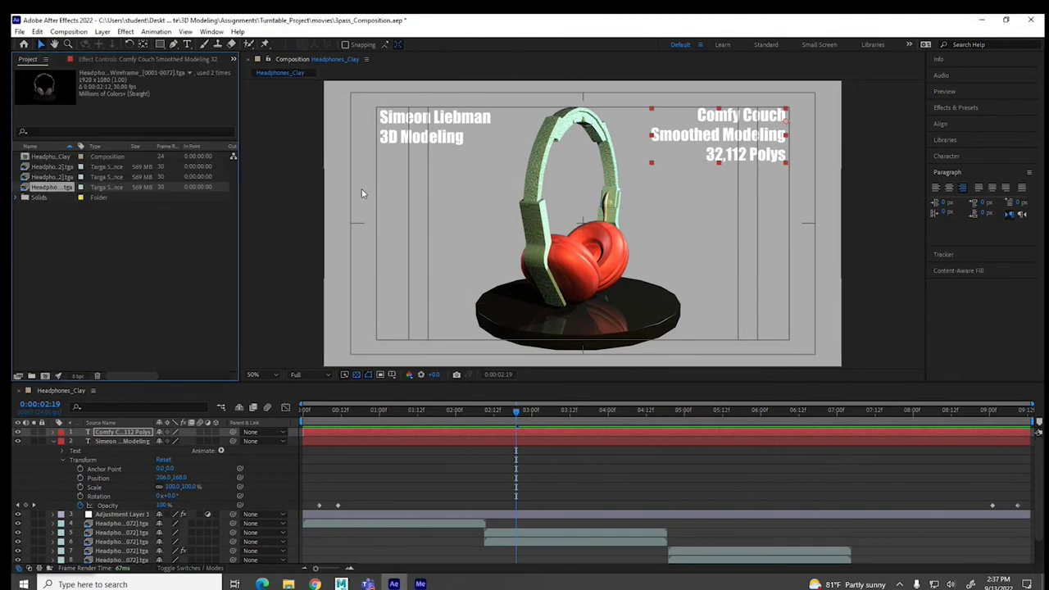
left_click(47, 166)
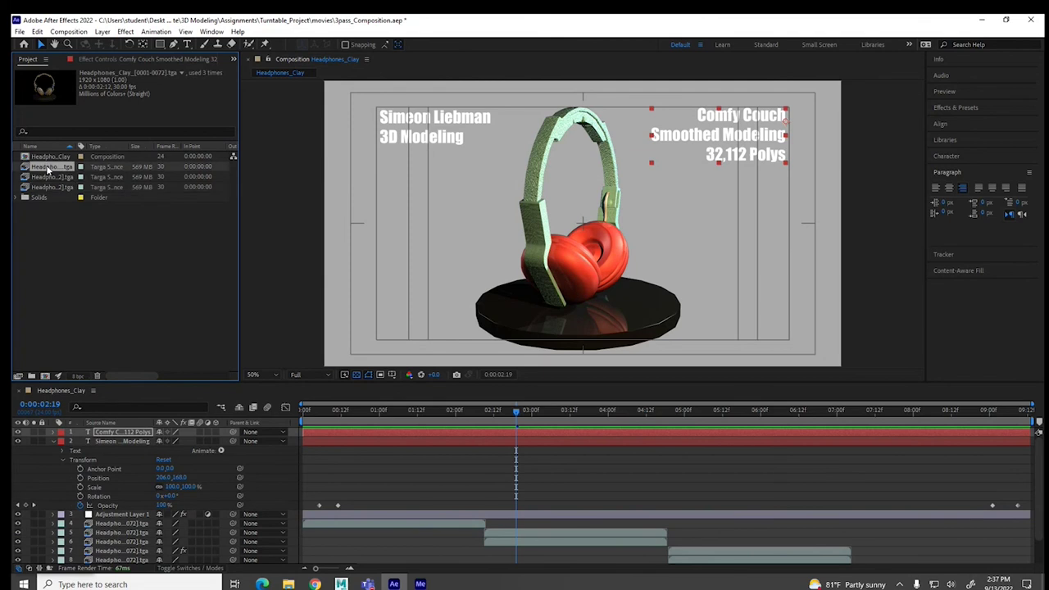
right_click(47, 169)
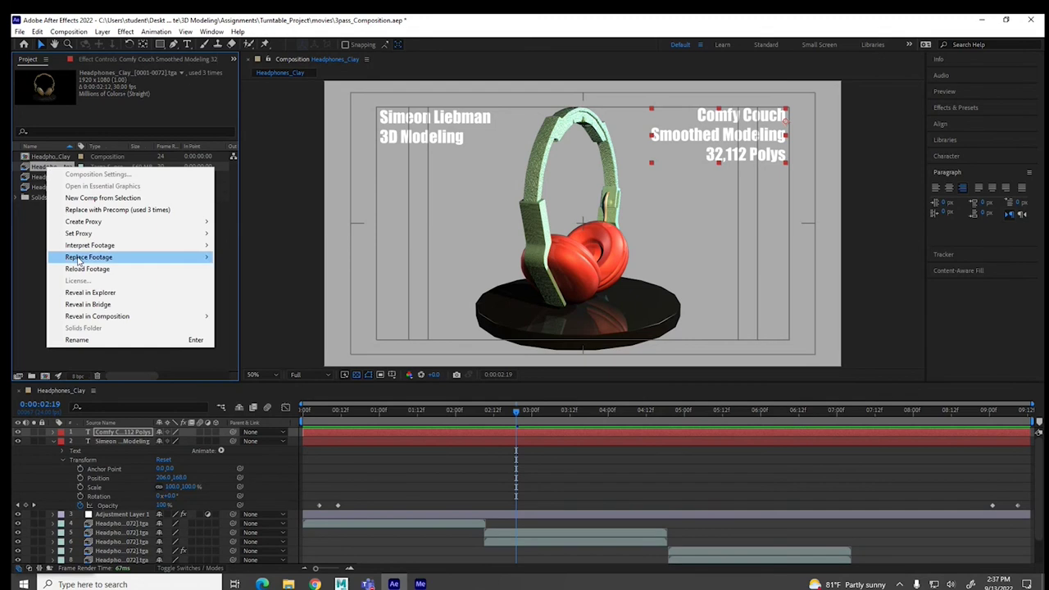
mouse_move(78, 260)
left_click(242, 257)
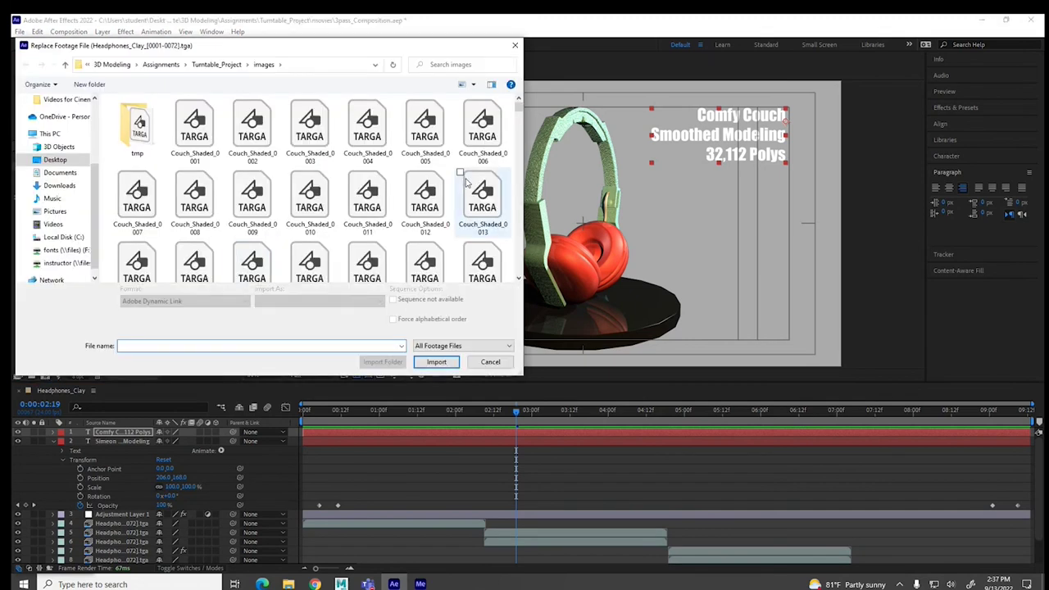
scroll(459, 190, "down", 2)
scroll(405, 203, "down", 6)
left_click(293, 154)
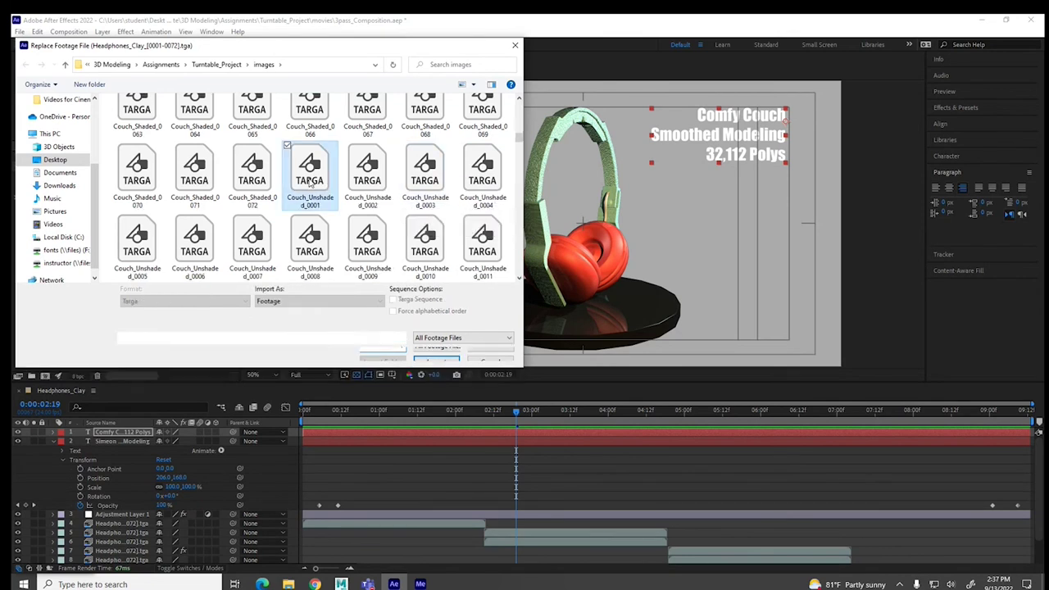
left_click(427, 353)
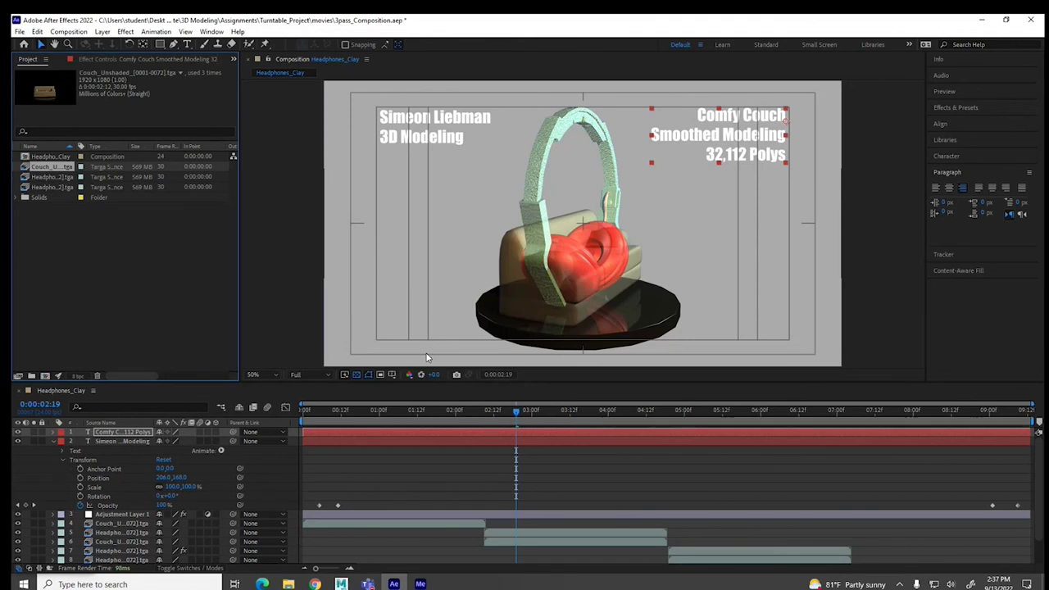
- Replace the Headphones_Shaded footage with the Couch_Shaded image sequence
left_click(52, 177)
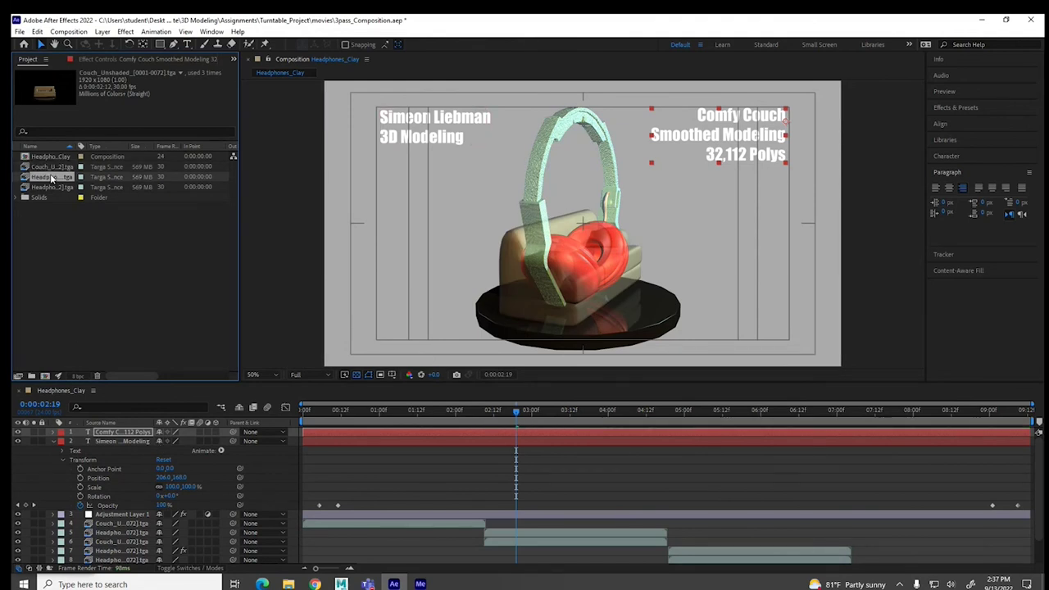
right_click(52, 178)
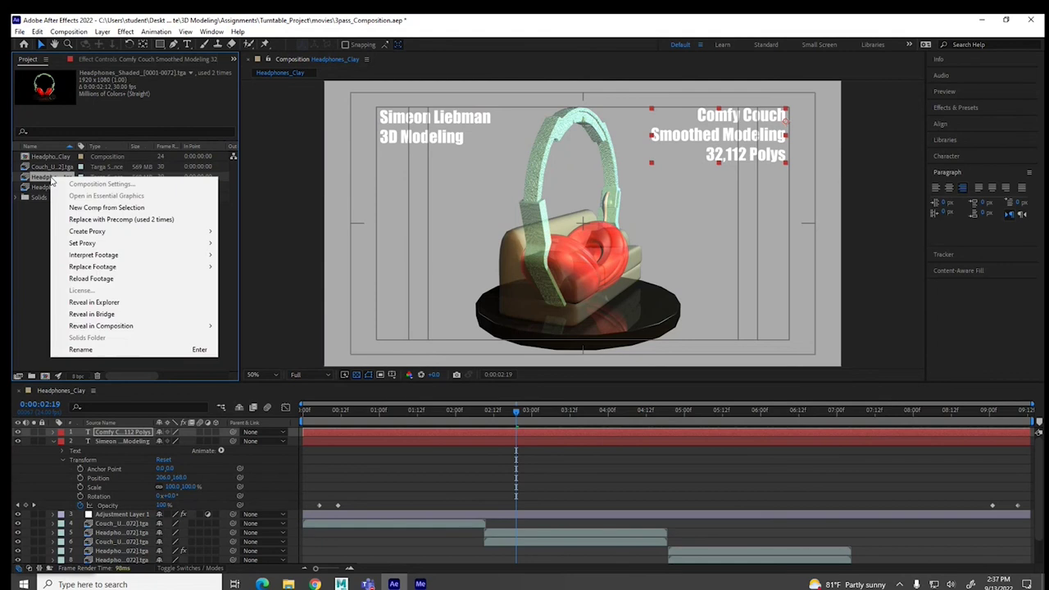
left_click(238, 268)
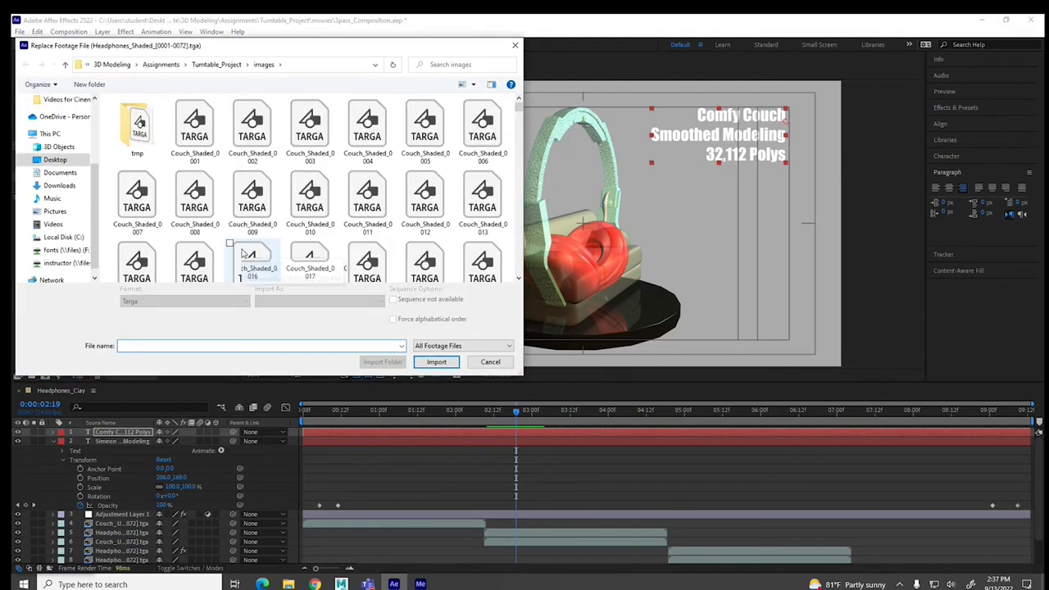
left_click(194, 123)
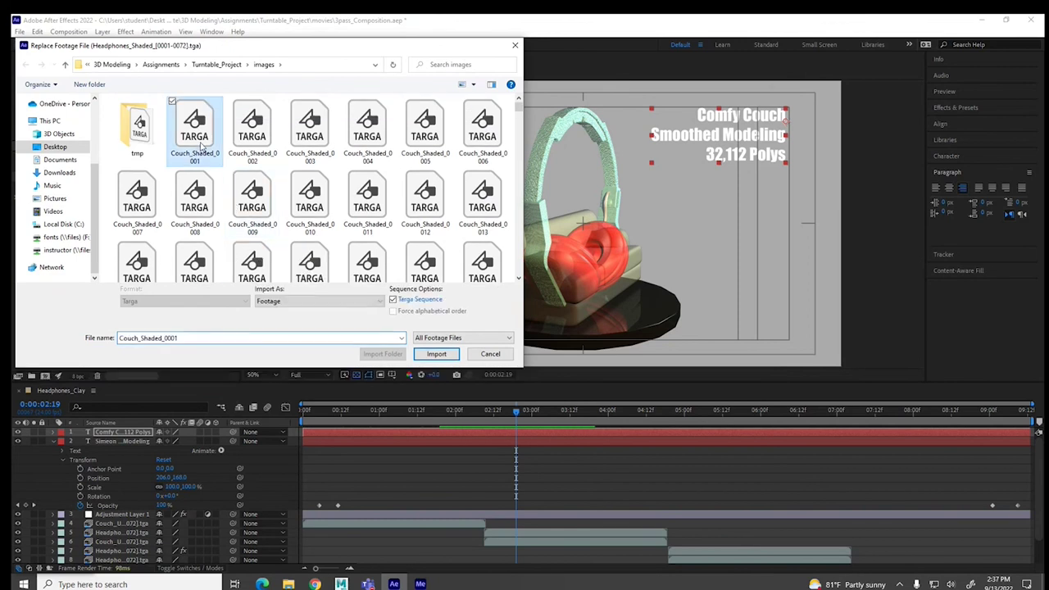
left_click(426, 357)
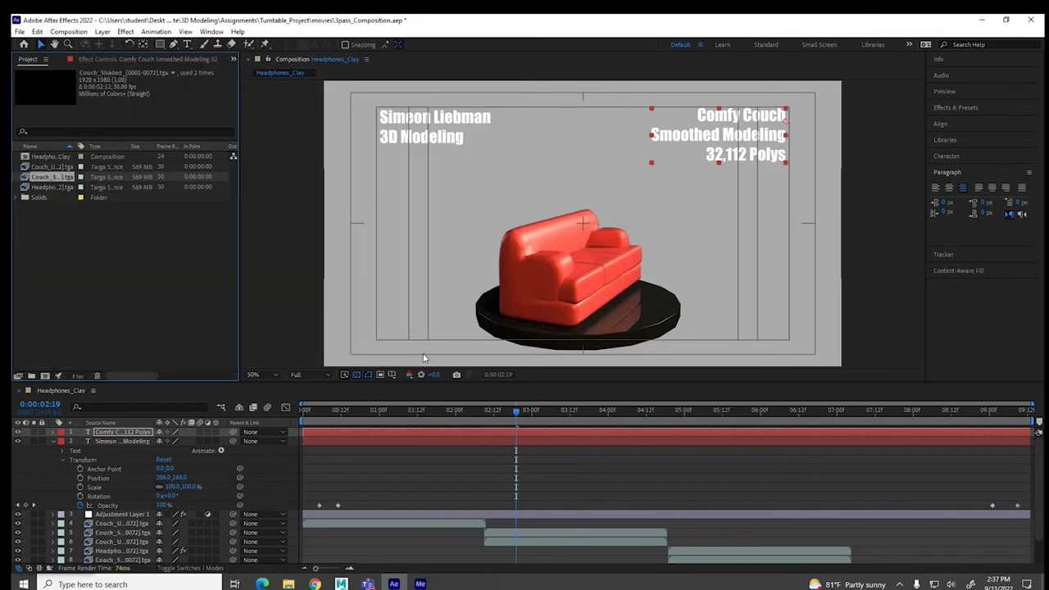
- Replace the wireframe headphones footage with the Couch_Wireframe sequence and start a preview
left_click(52, 188)
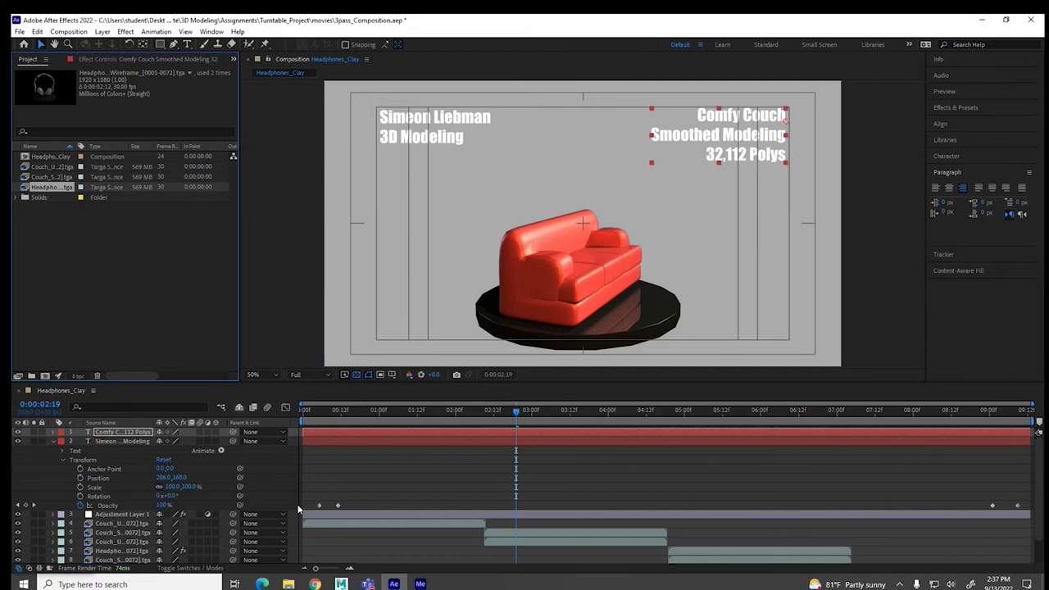
left_click(341, 584)
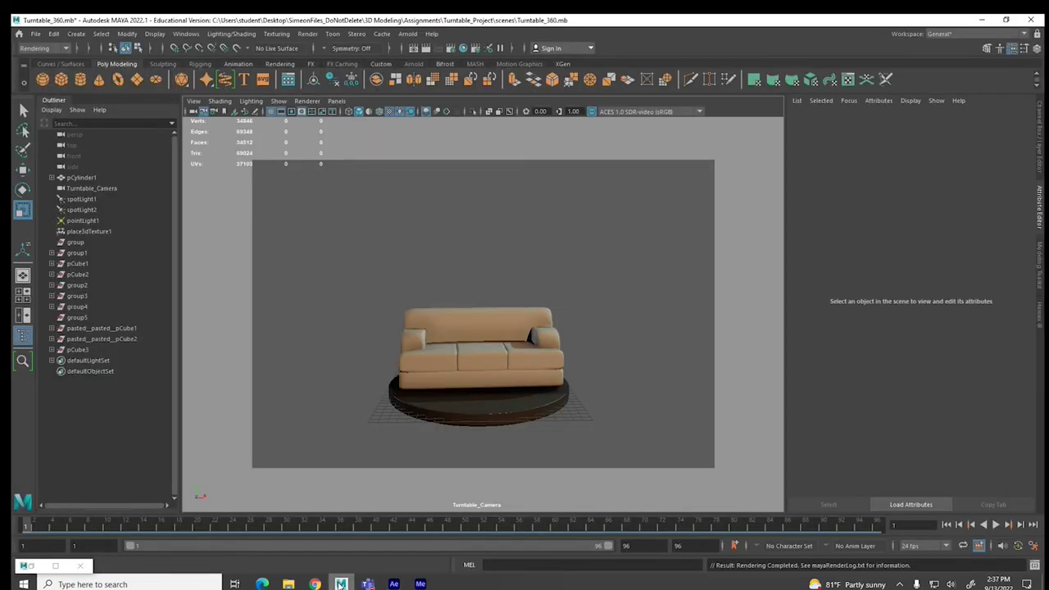
left_click(393, 583)
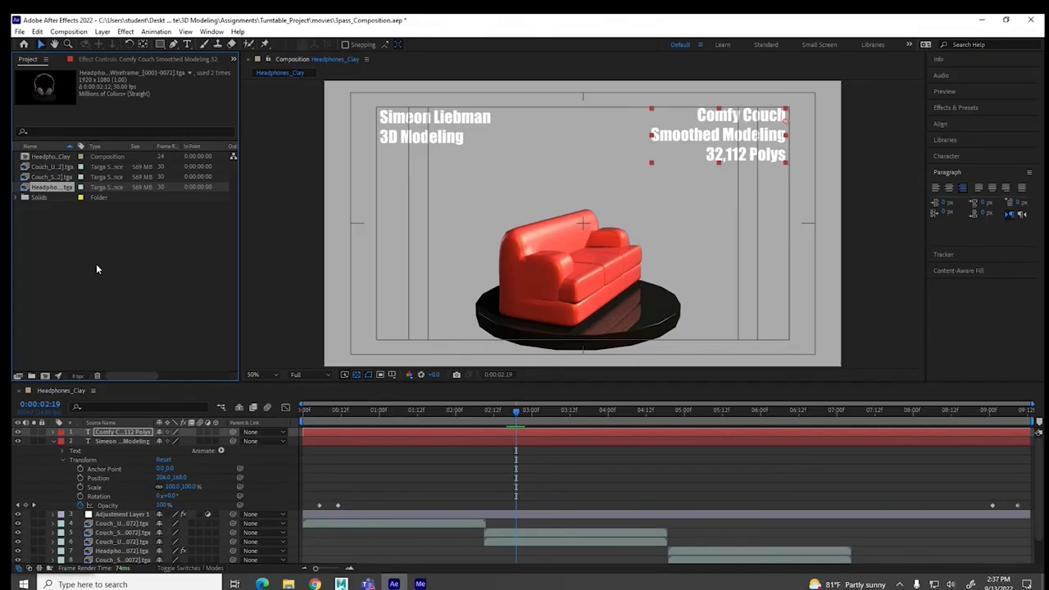
right_click(38, 191)
mouse_move(68, 280)
left_click(228, 278)
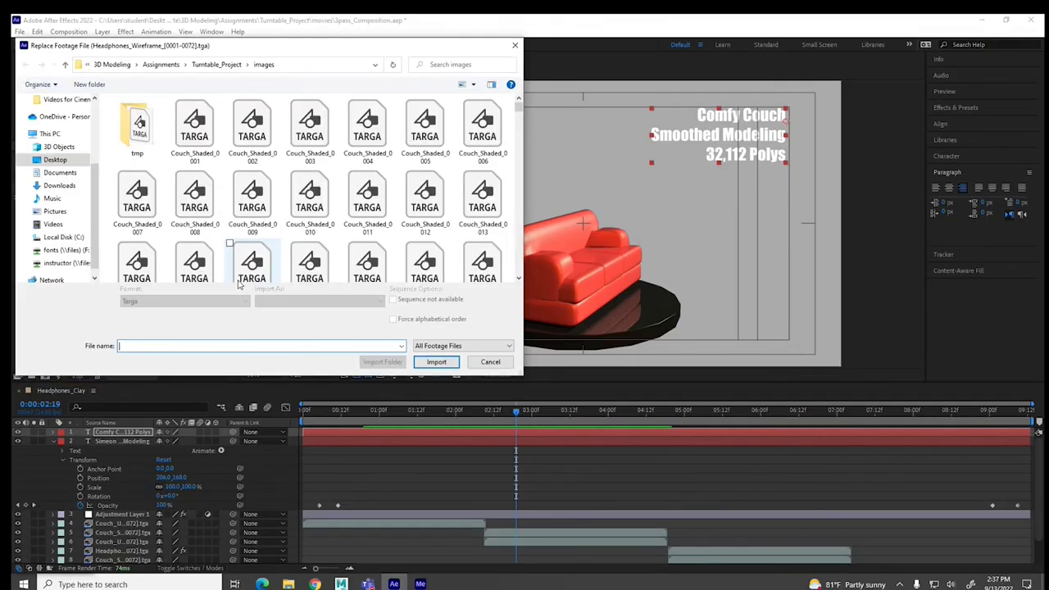
scroll(265, 250, "down", 5)
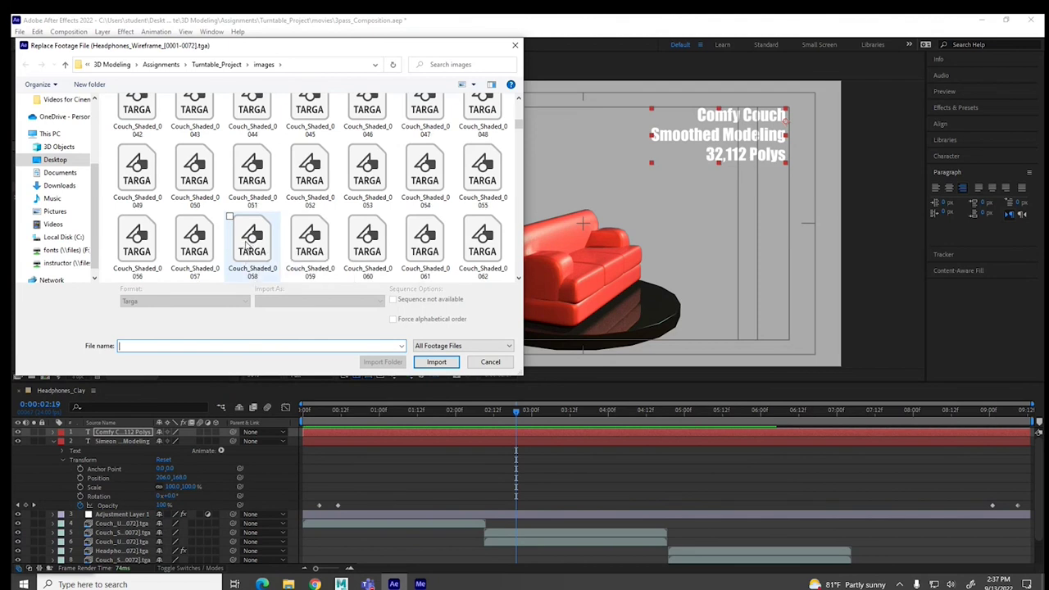
scroll(243, 250, "down", 1)
scroll(238, 251, "down", 3)
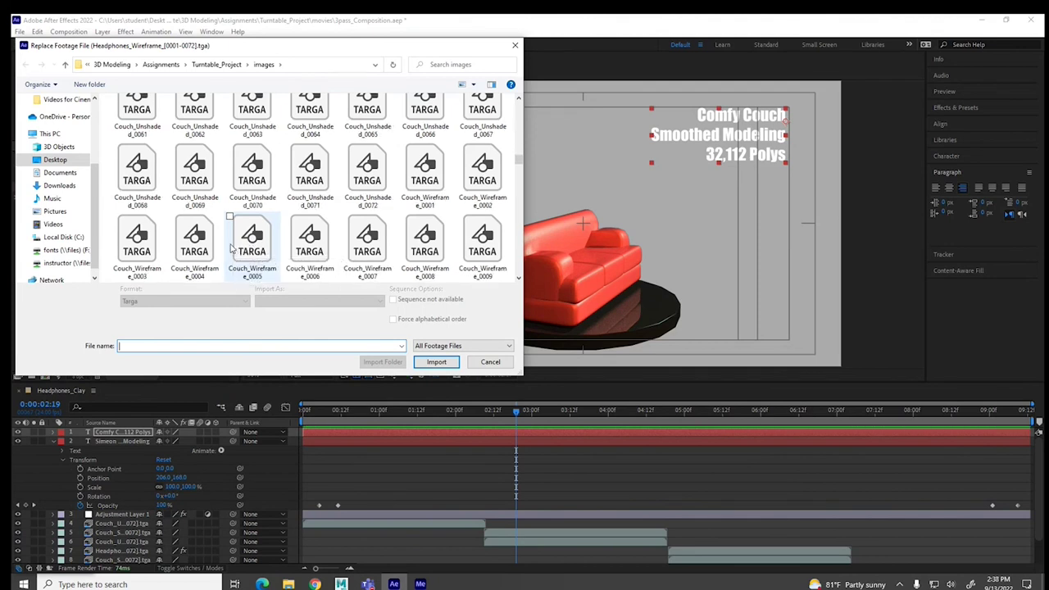
left_click(427, 173)
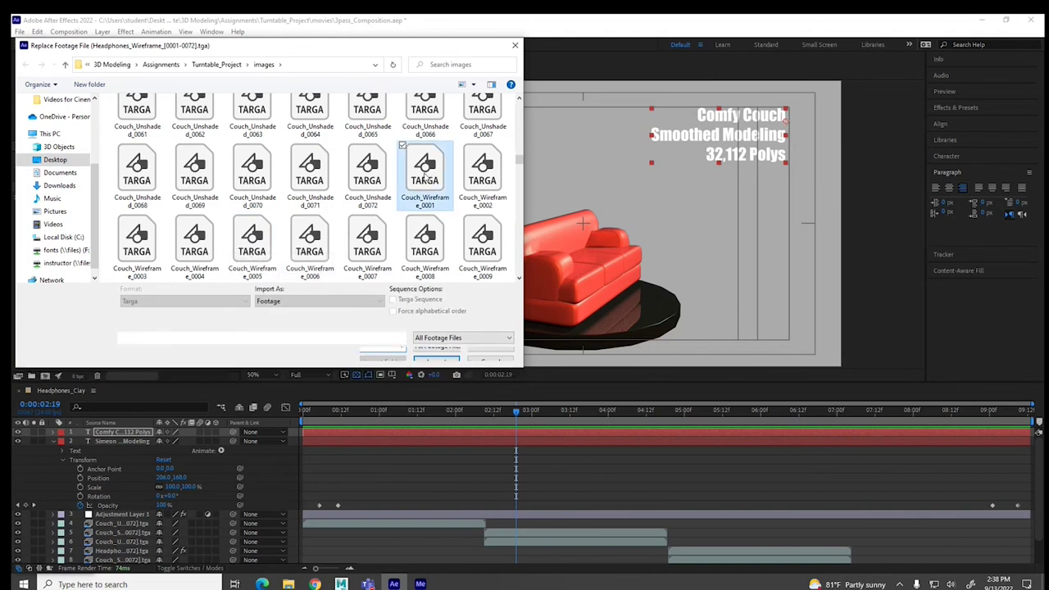
left_click(436, 353)
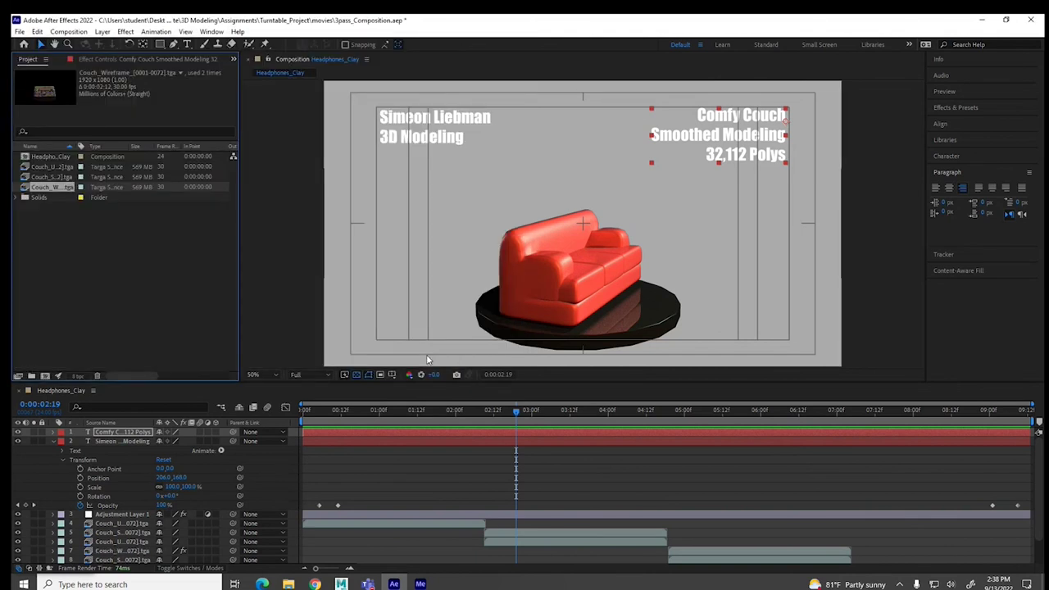
key("space")
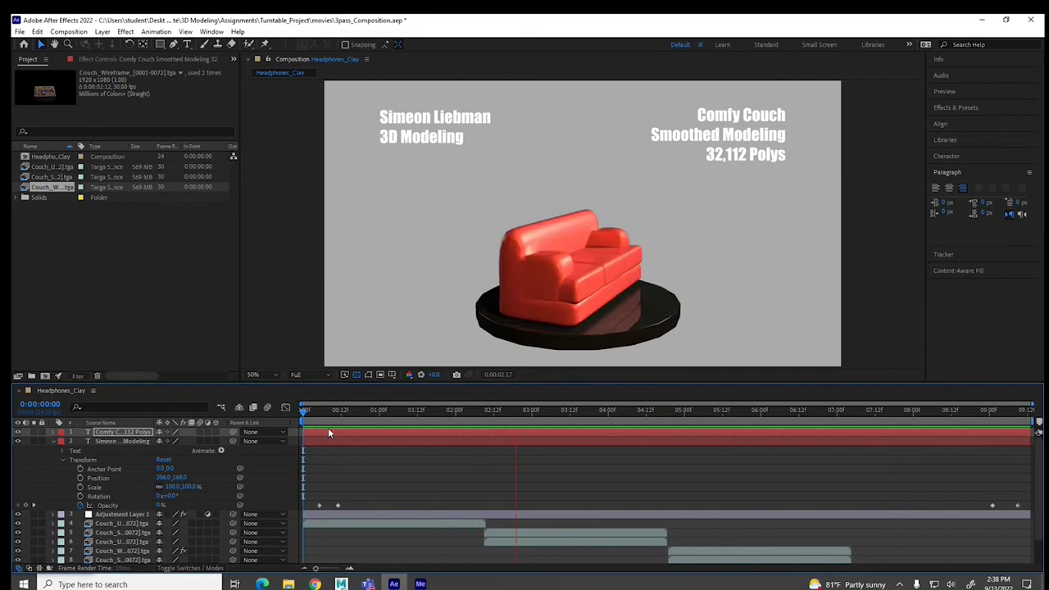
- Stop the couch composition preview at 0:00:03:16
key("space")
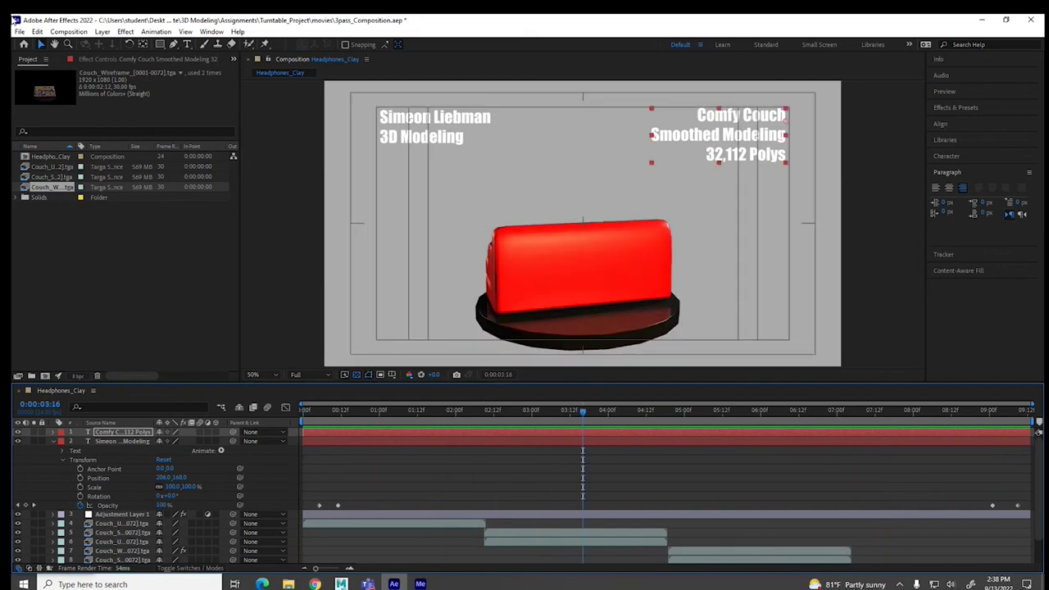
- Add the couch composition to the Adobe Media Encoder queue
left_click(19, 31)
mouse_move(68, 31)
left_click(77, 110)
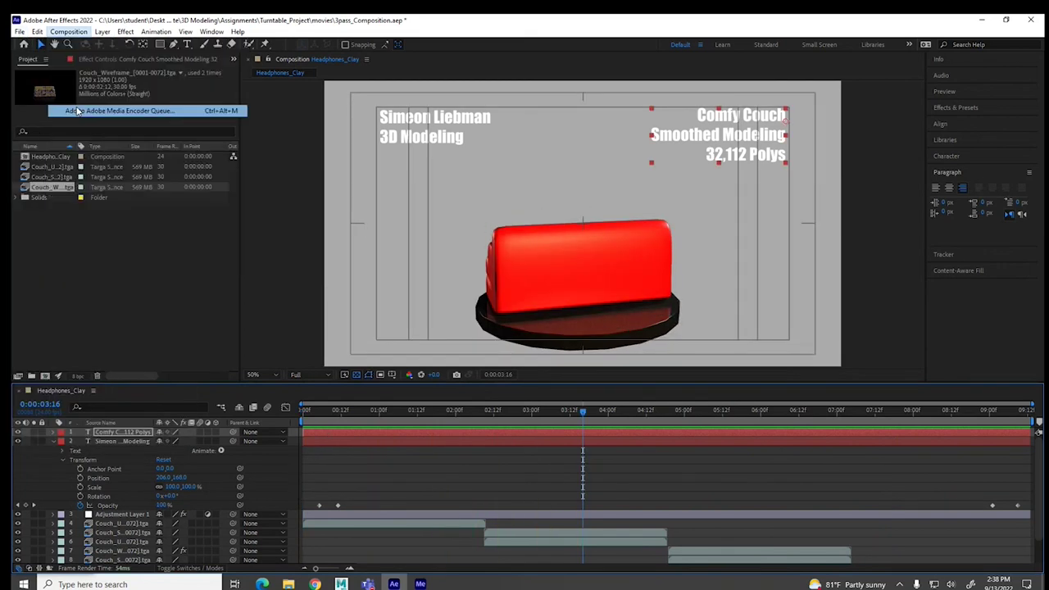
left_click(420, 583)
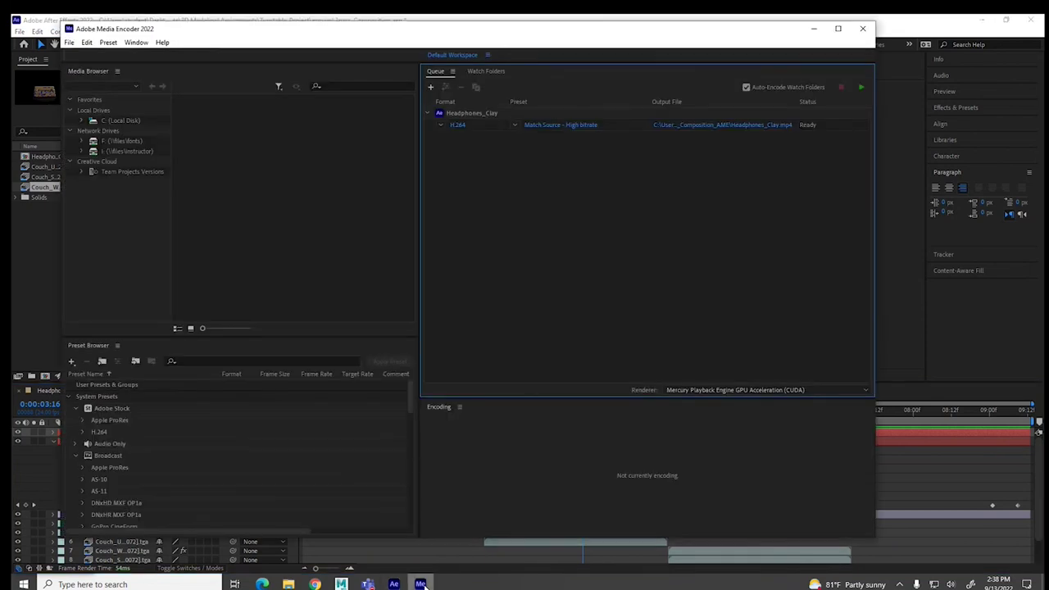
- Name the H.264 output COUCH.mp4, start the encoding queue, and return to After Effects
left_click(458, 125)
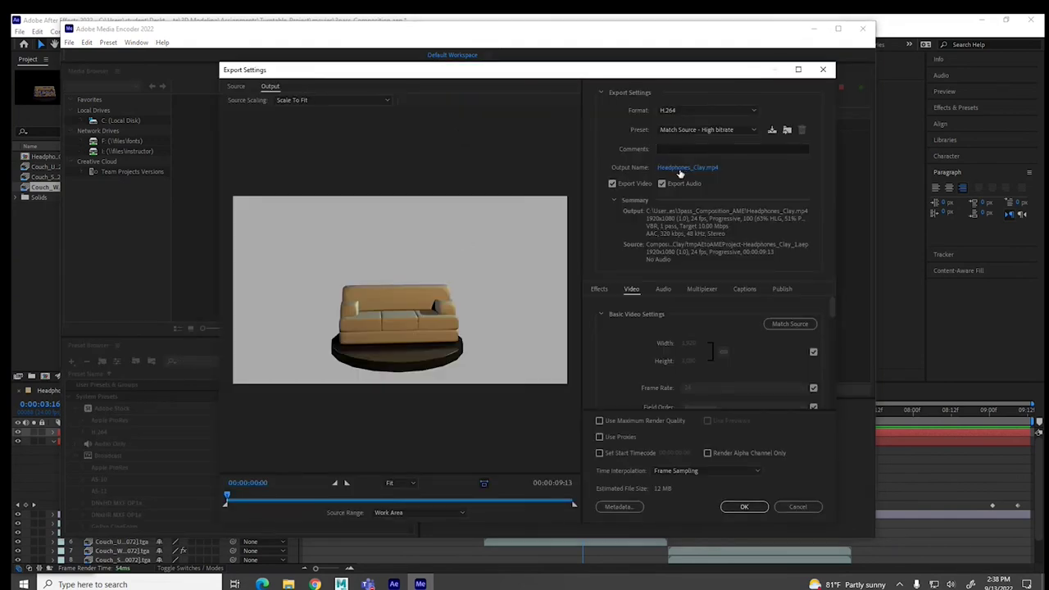
left_click(354, 188)
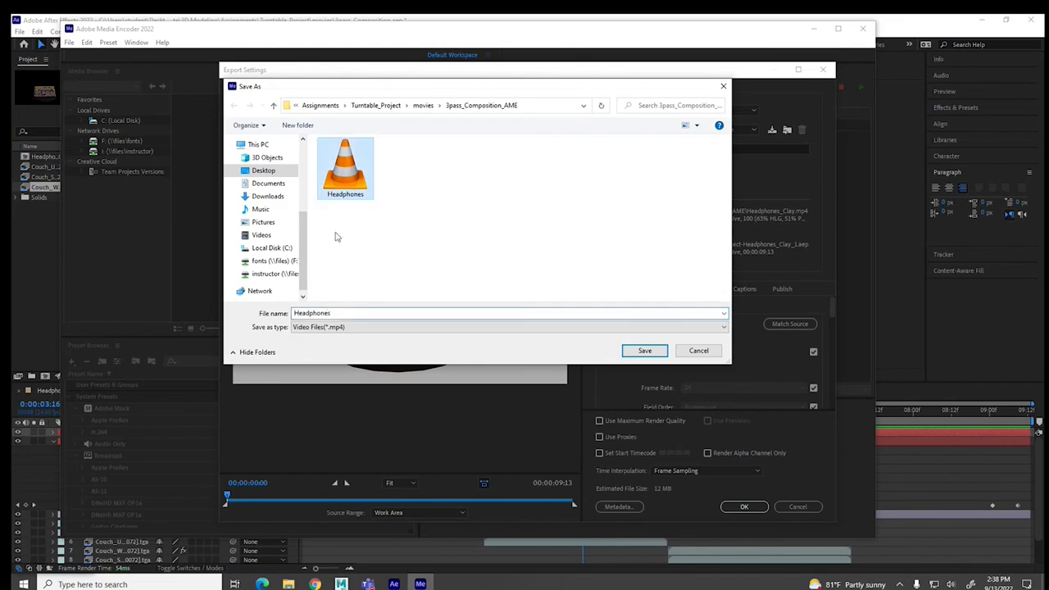
double_click(339, 313)
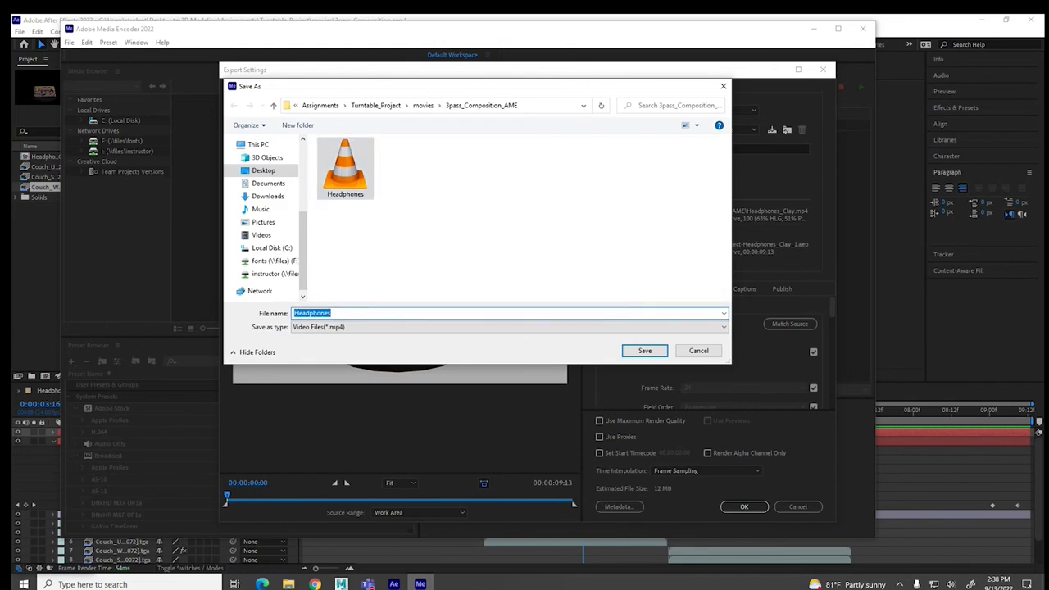
type("COUCH")
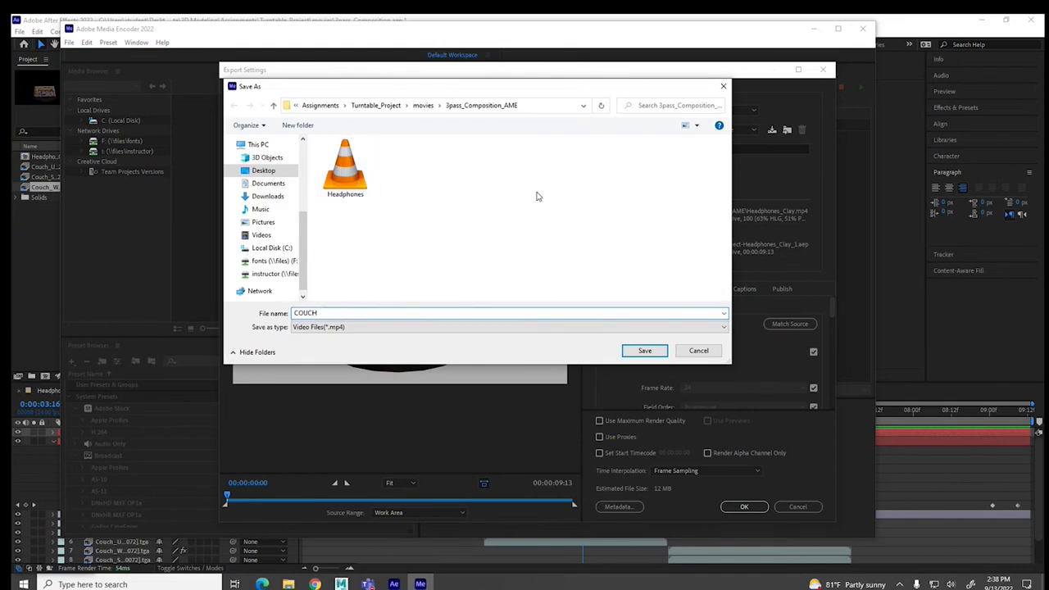
left_click(644, 351)
left_click(746, 507)
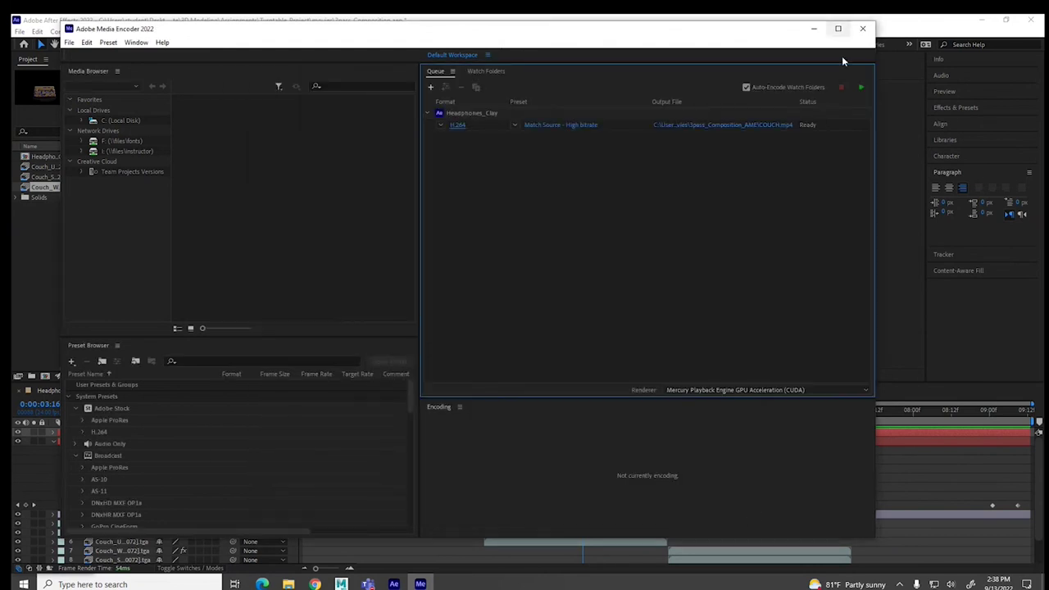
left_click(861, 87)
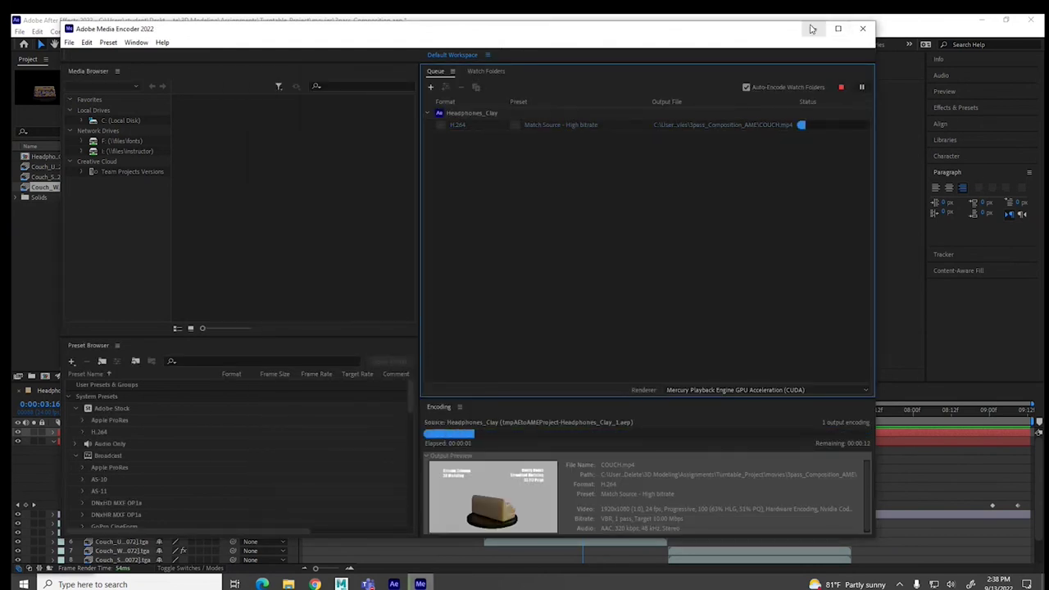
key("alt+Tab")
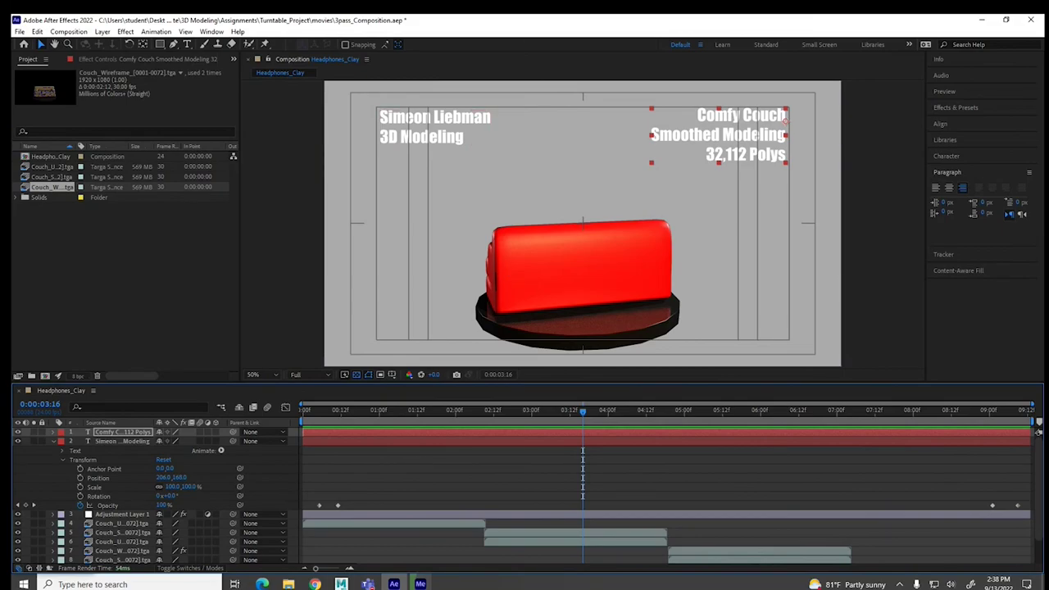
- Delete the couch from the Maya turntable scene and bring up the Import file browser
left_click(341, 583)
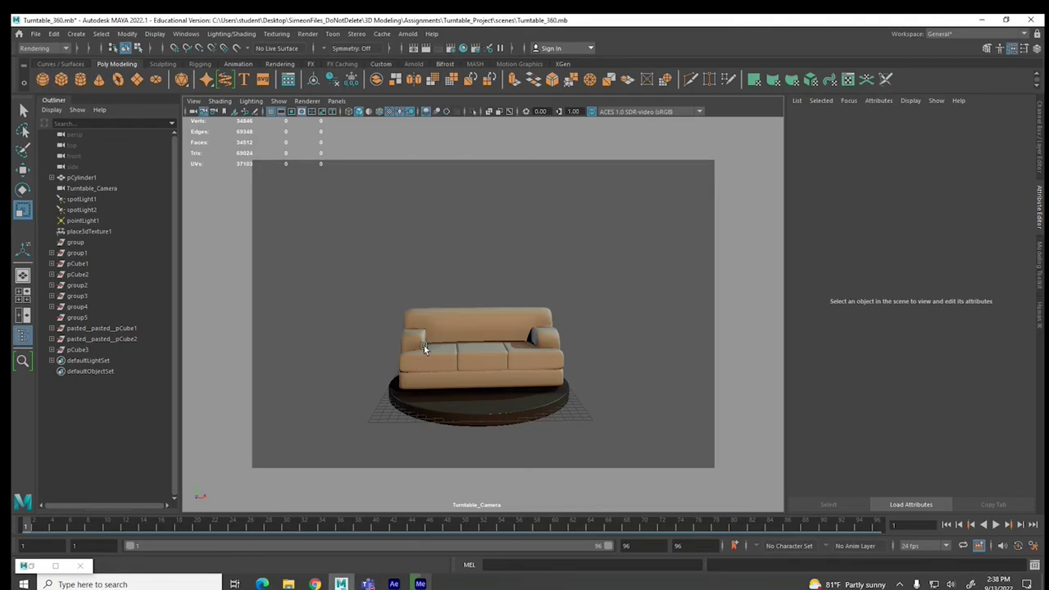
left_click(425, 349)
key("Delete")
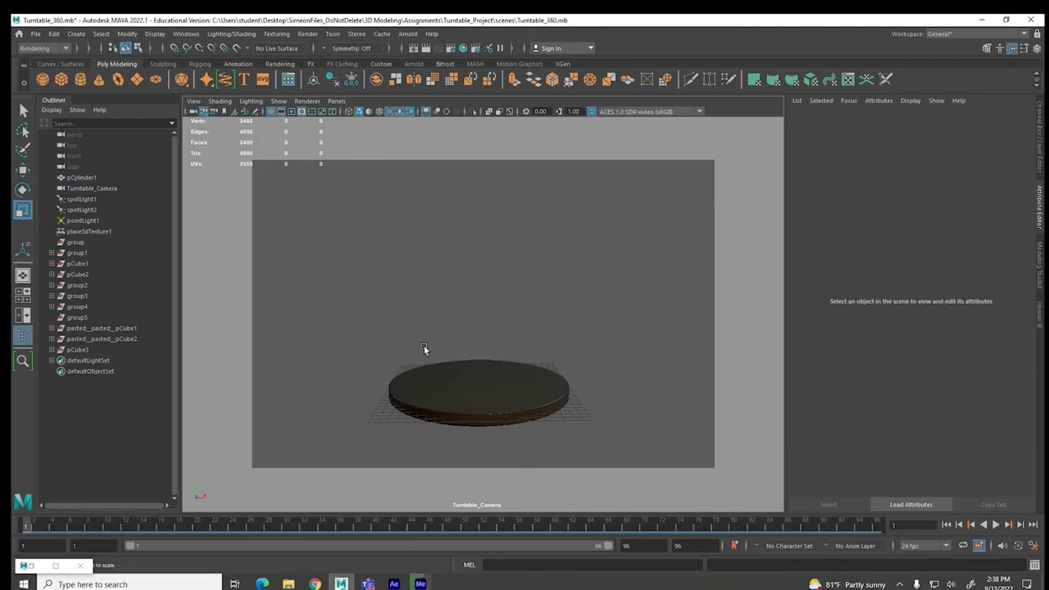
left_click(36, 35)
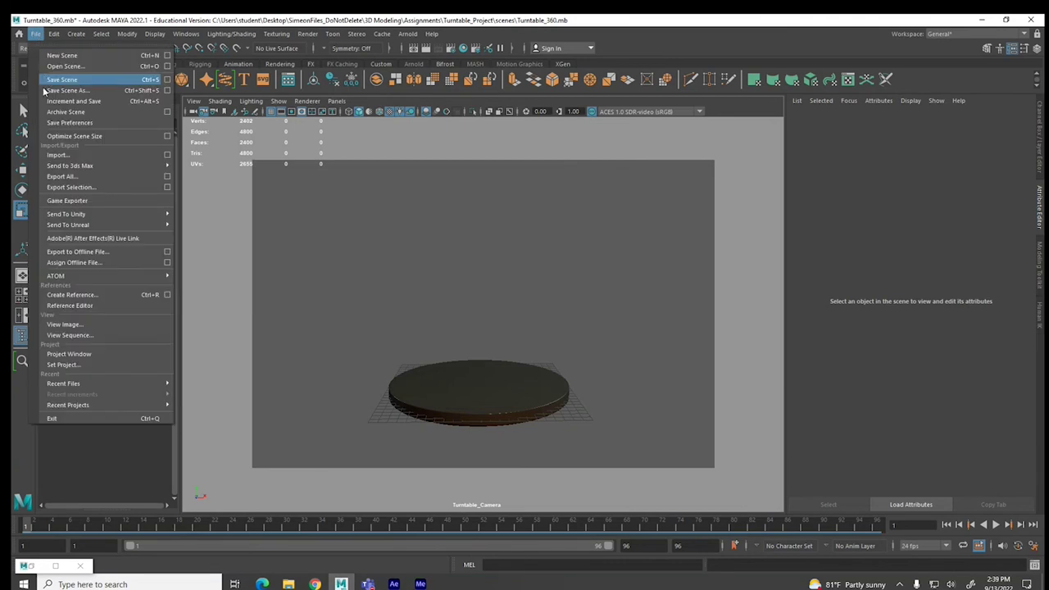
left_click(57, 155)
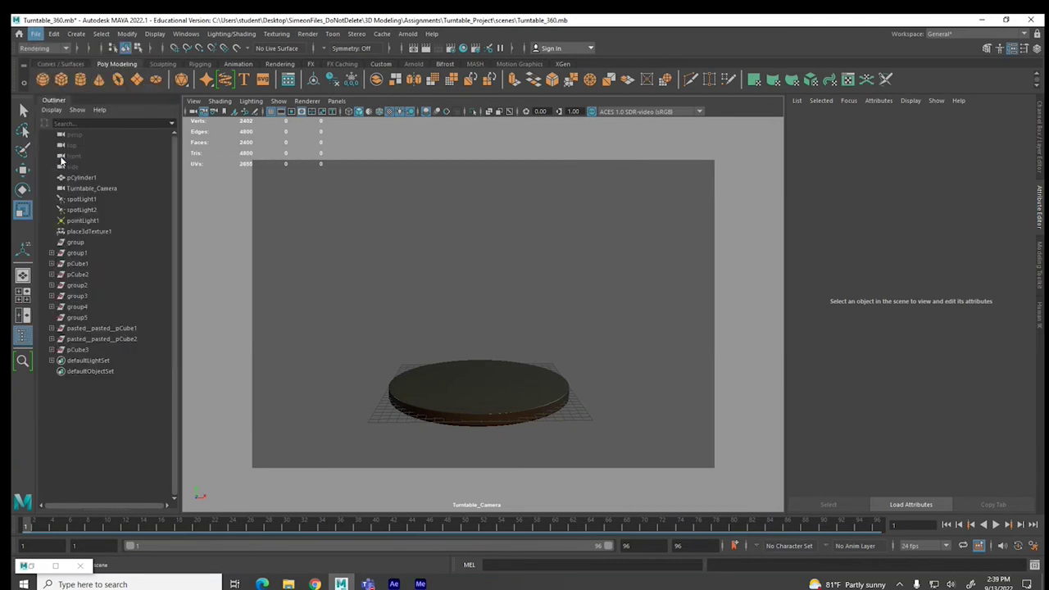
- Import the textured chair FBX from the InClassAssign2_ExtrudePolyChair folder onto the turntable base
left_click(573, 152)
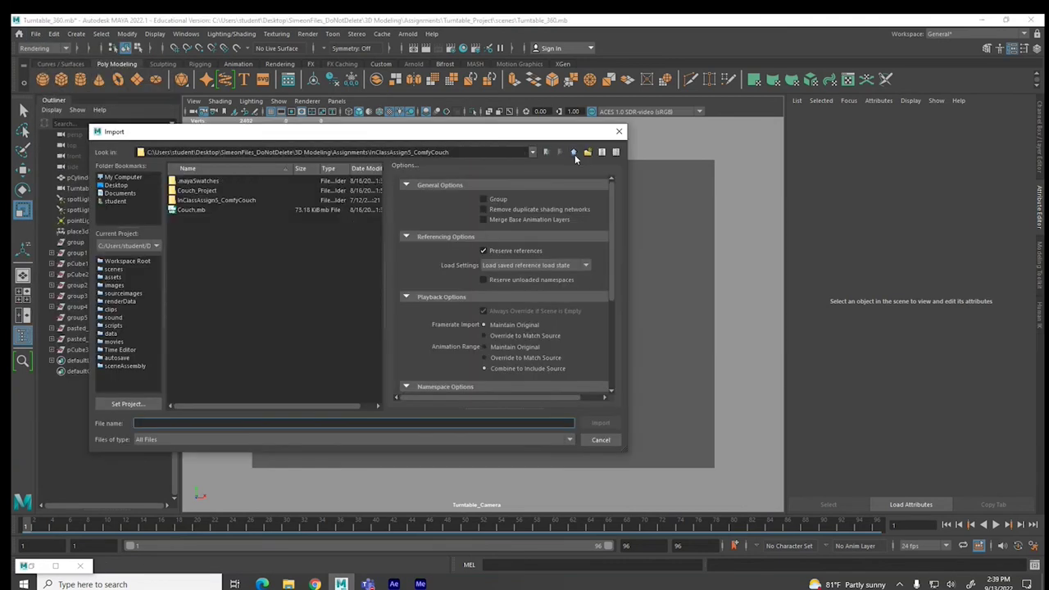
left_click(573, 152)
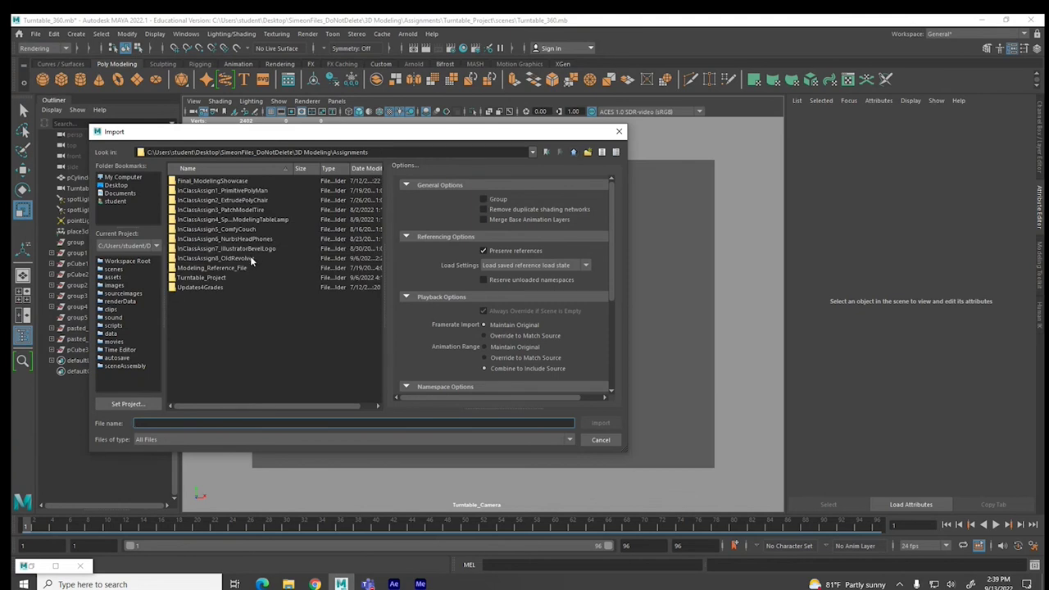
left_click(234, 202)
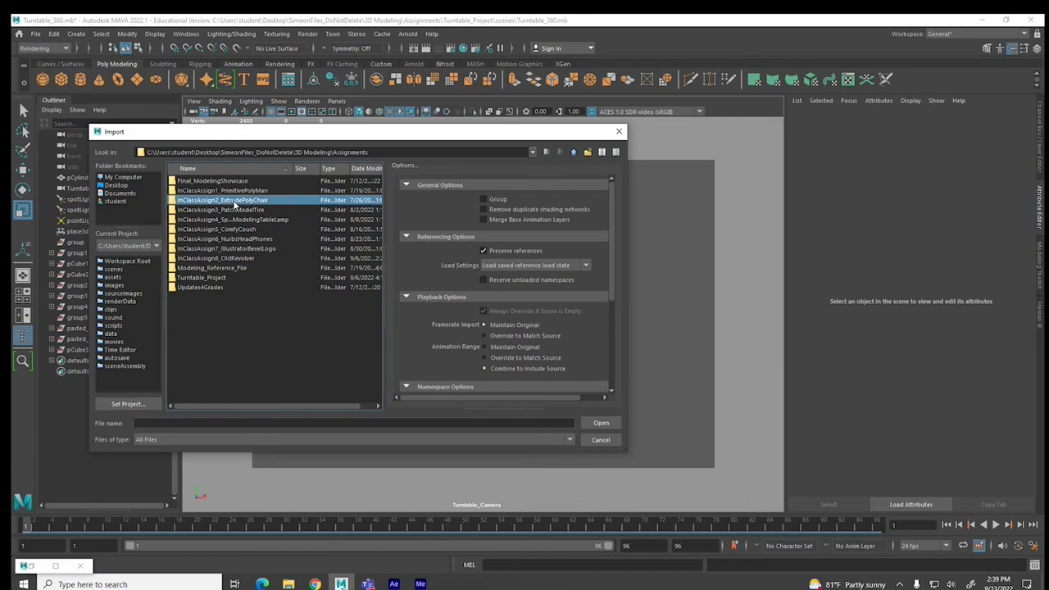
double_click(234, 202)
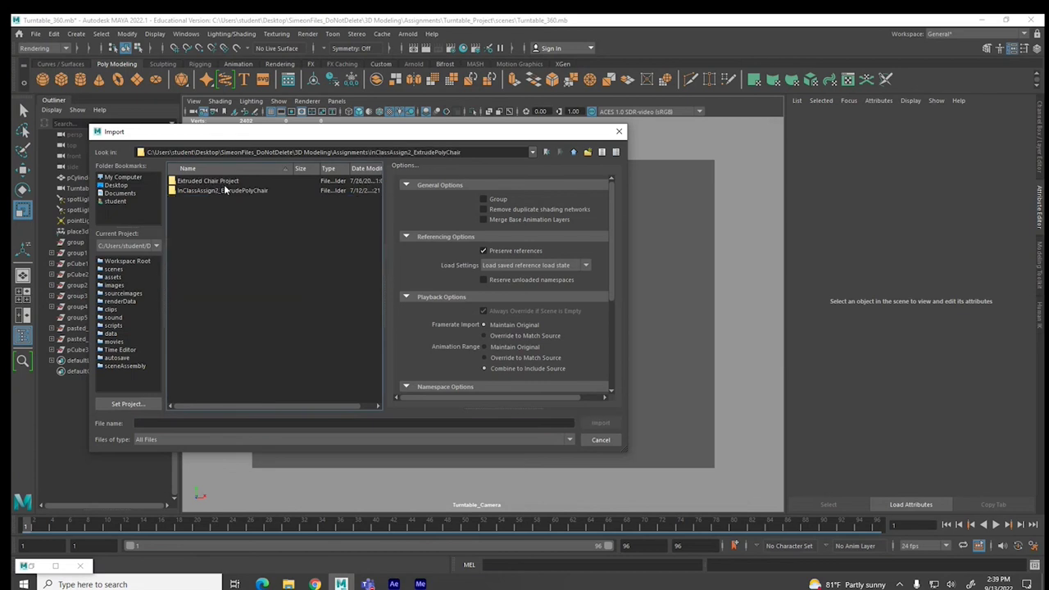
double_click(223, 191)
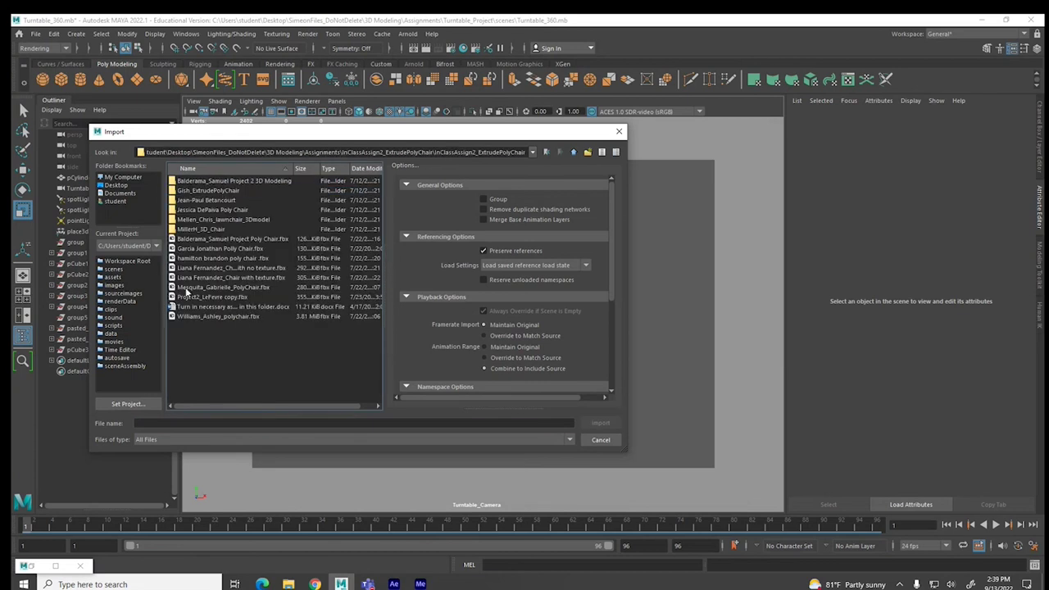
left_click(191, 278)
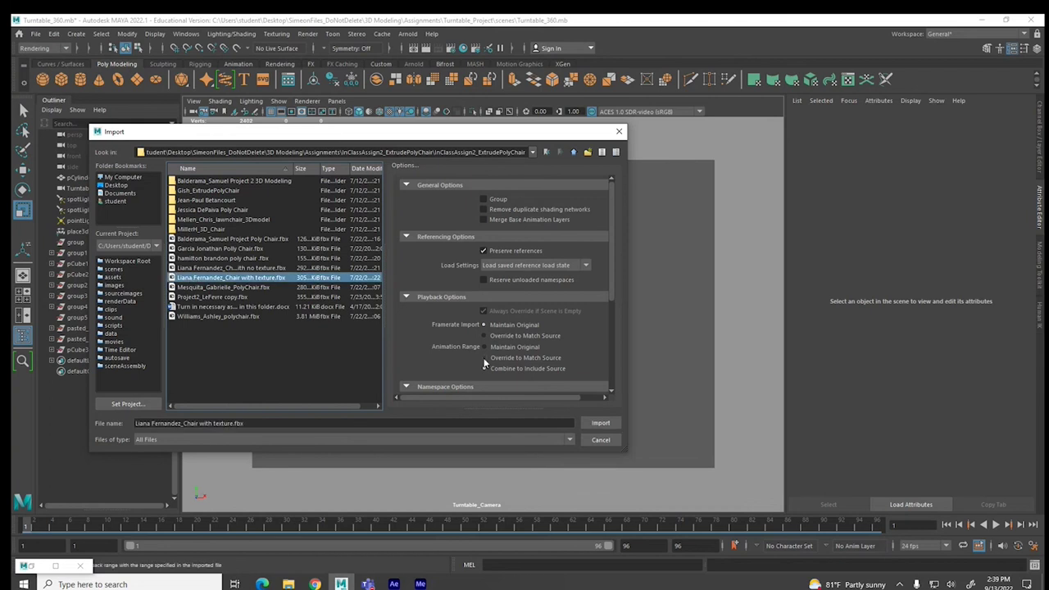
left_click(601, 423)
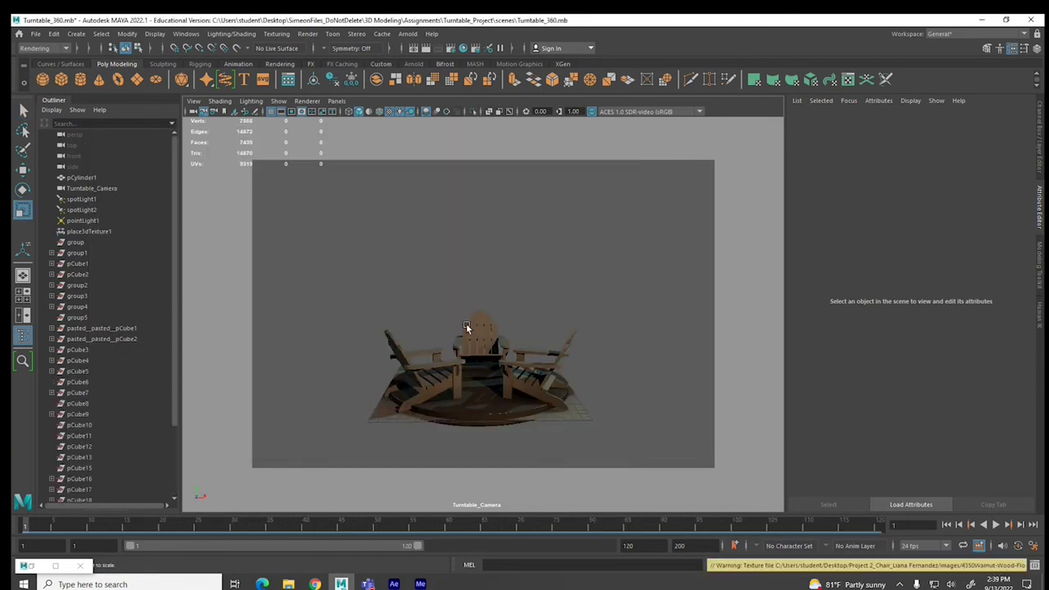
- Select the three chairs and group them together
left_click(519, 364)
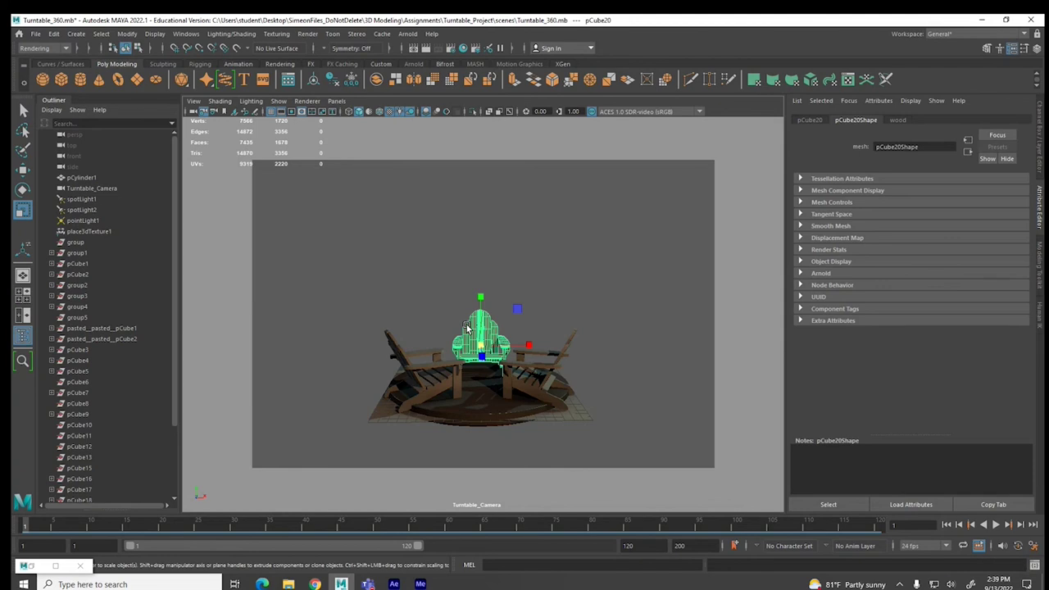
left_click(390, 334, "shift")
left_click(563, 346, "shift")
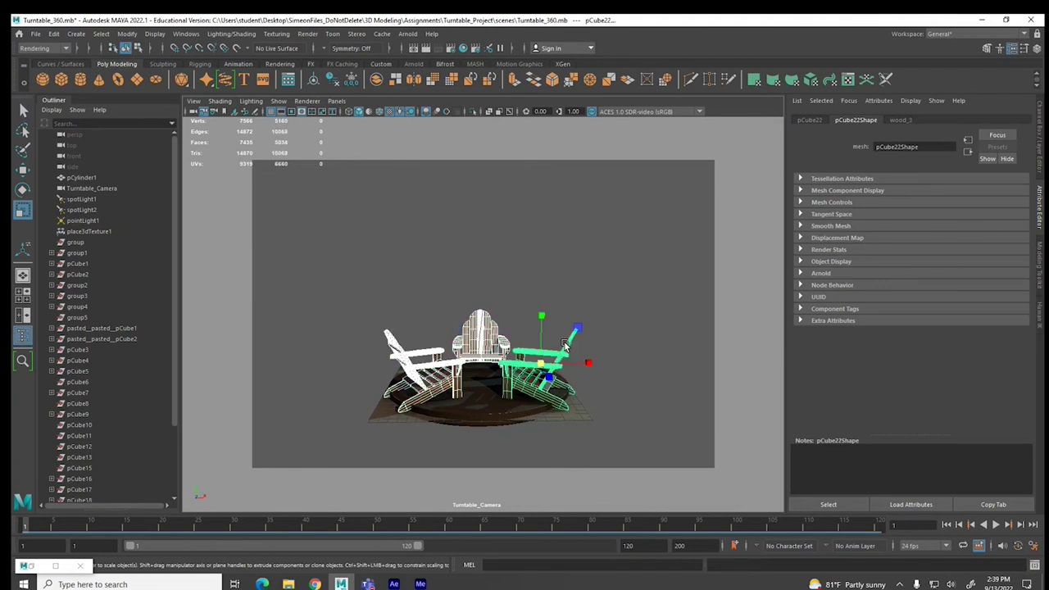
key("space")
key("space")
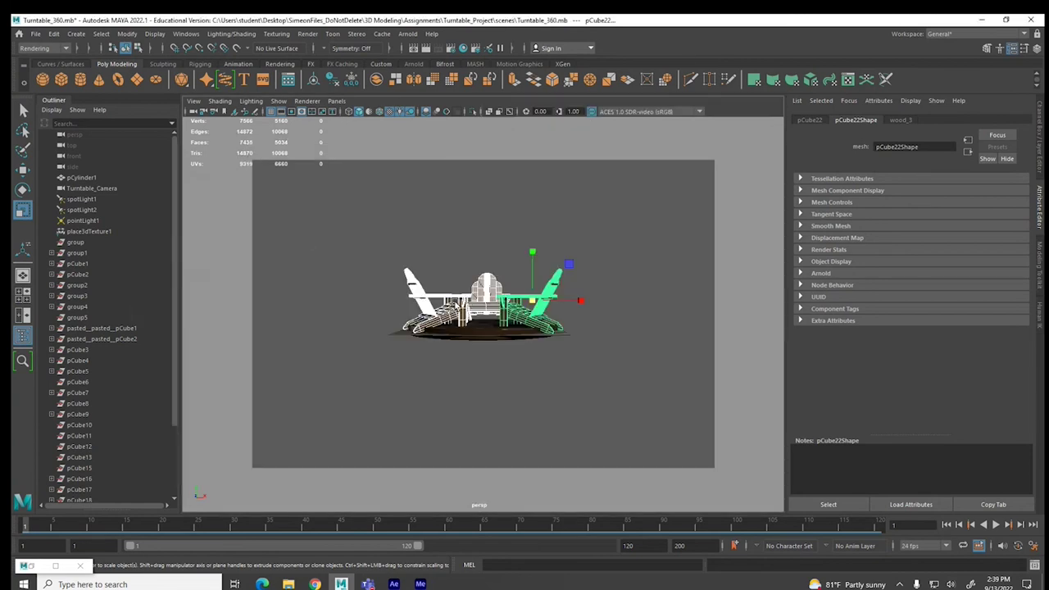
key("Up")
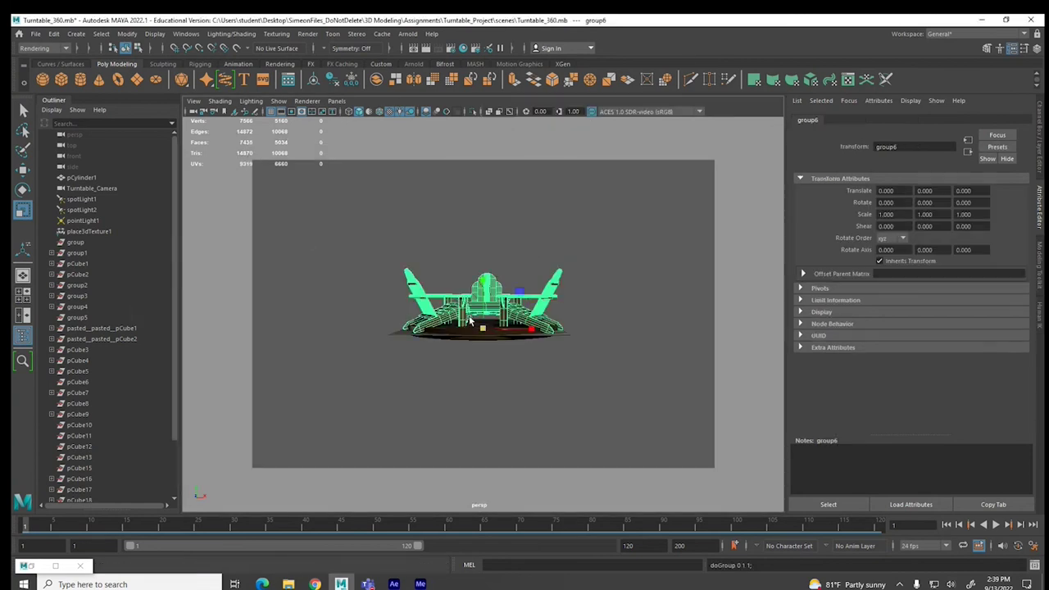
- Scale the chair group down to 0.838
left_click_drag(479, 330, 481, 312)
key("f")
key("w")
key("r")
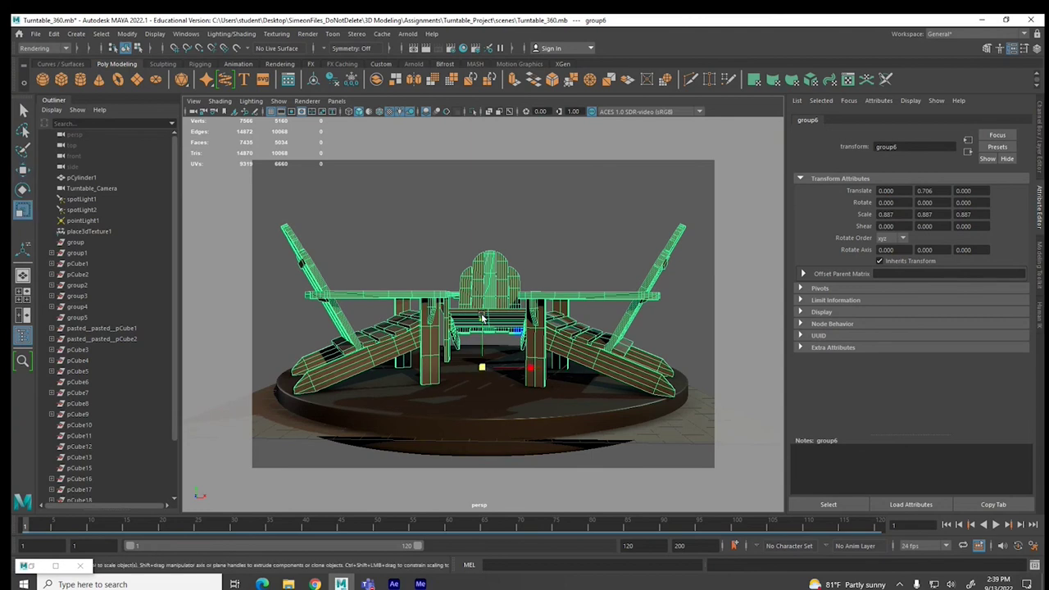
left_click_drag(482, 368, 469, 375)
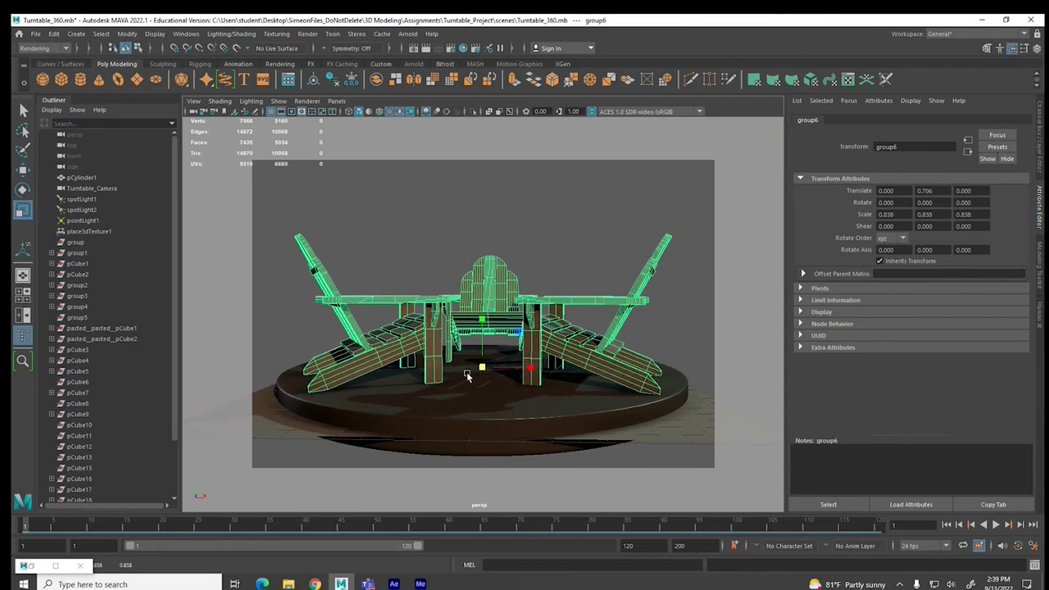
- Switch a panel to the top view and centre the chair group over the turntable base
key("space")
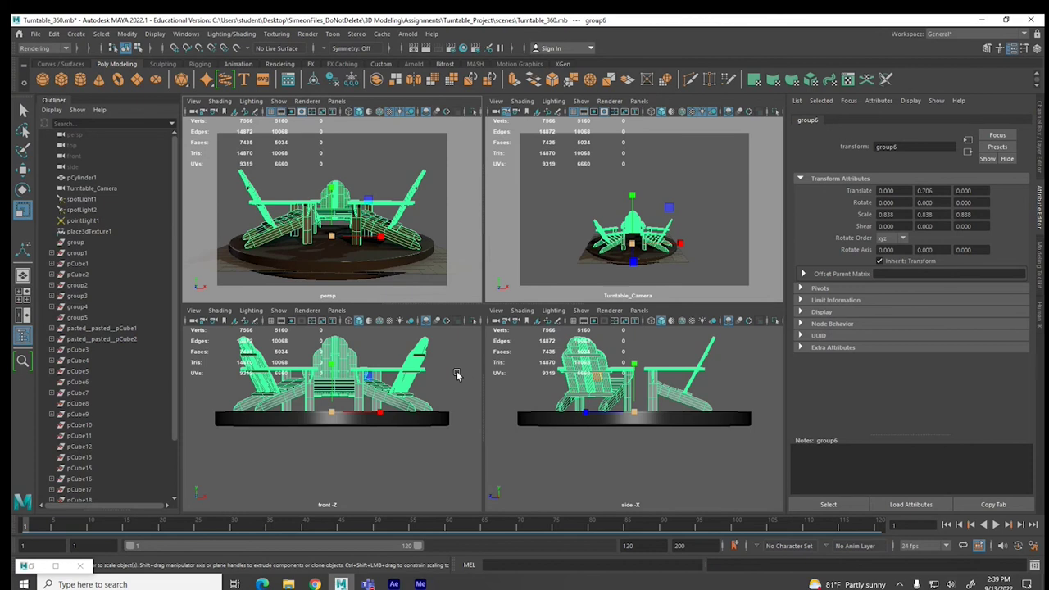
left_click(335, 312)
left_click(336, 311)
left_click(335, 312)
mouse_move(341, 344)
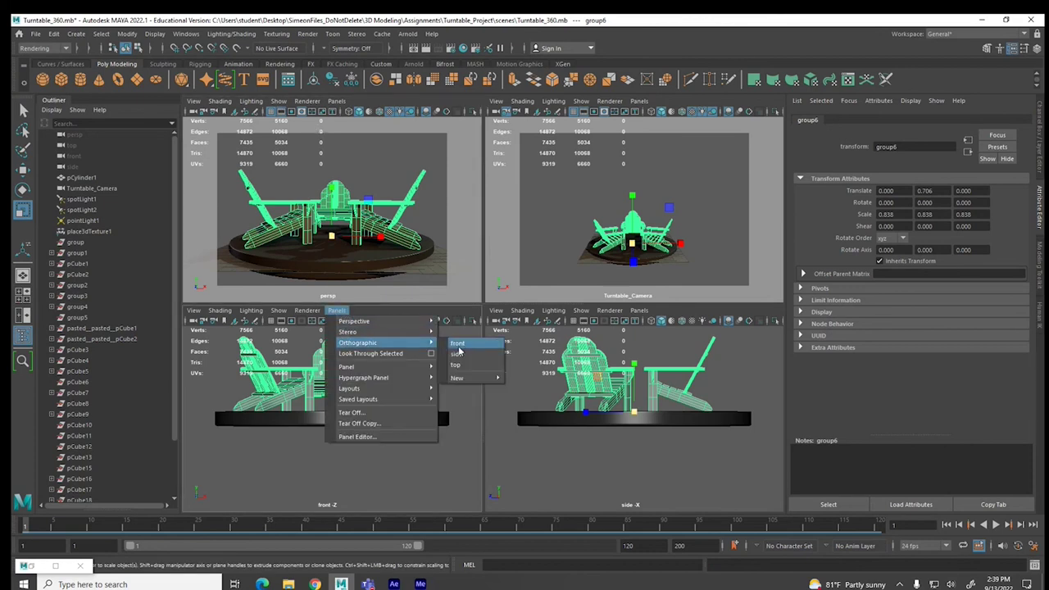
left_click(461, 367)
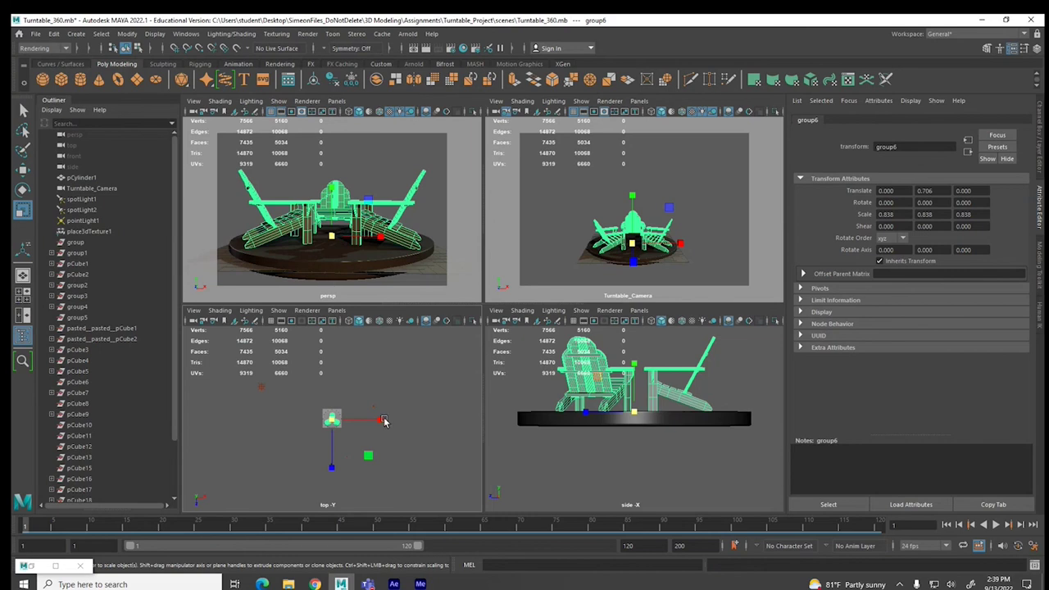
key("f")
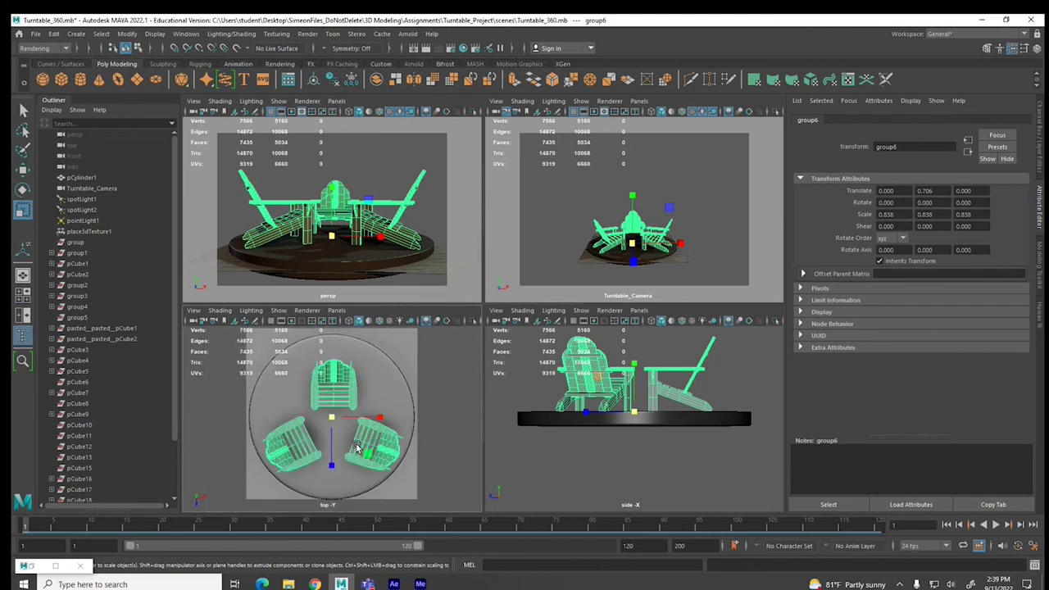
key("w")
left_click_drag(326, 426, 328, 410)
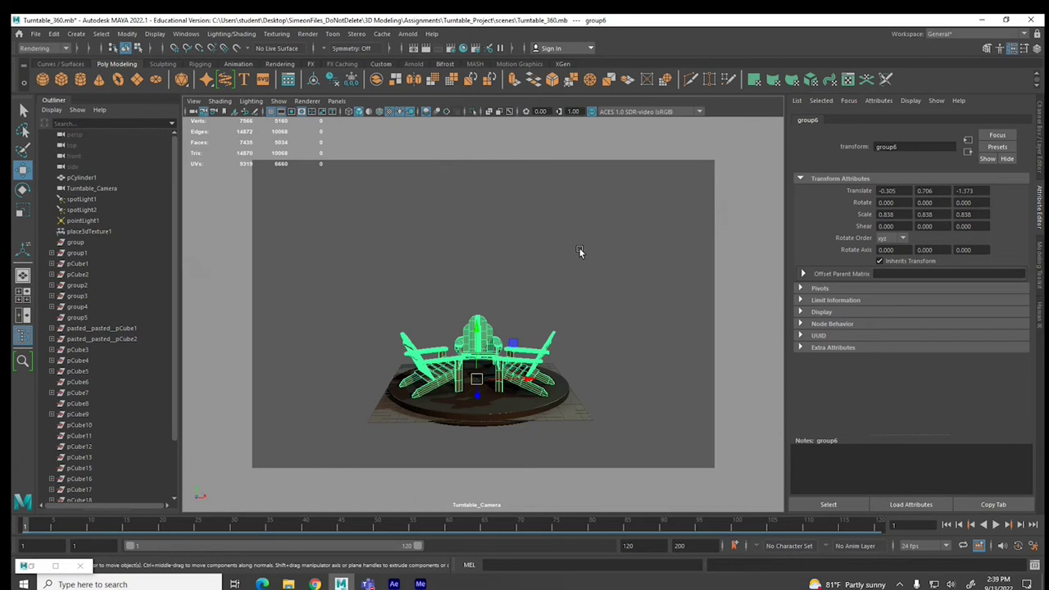
- Check the chair group selection, then clear the selection
left_click(577, 278)
left_click(497, 343)
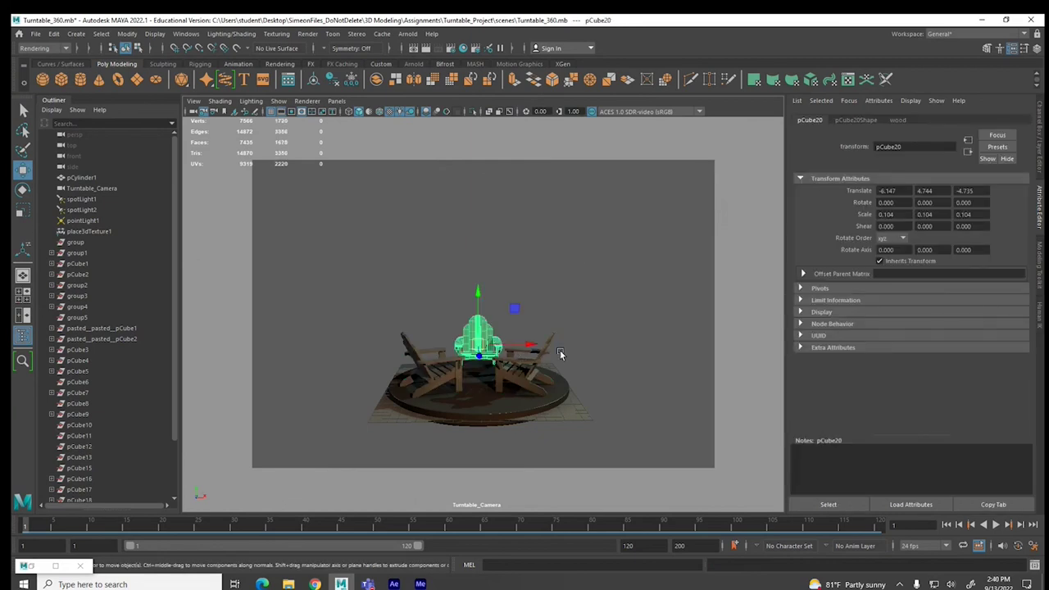
key("Up")
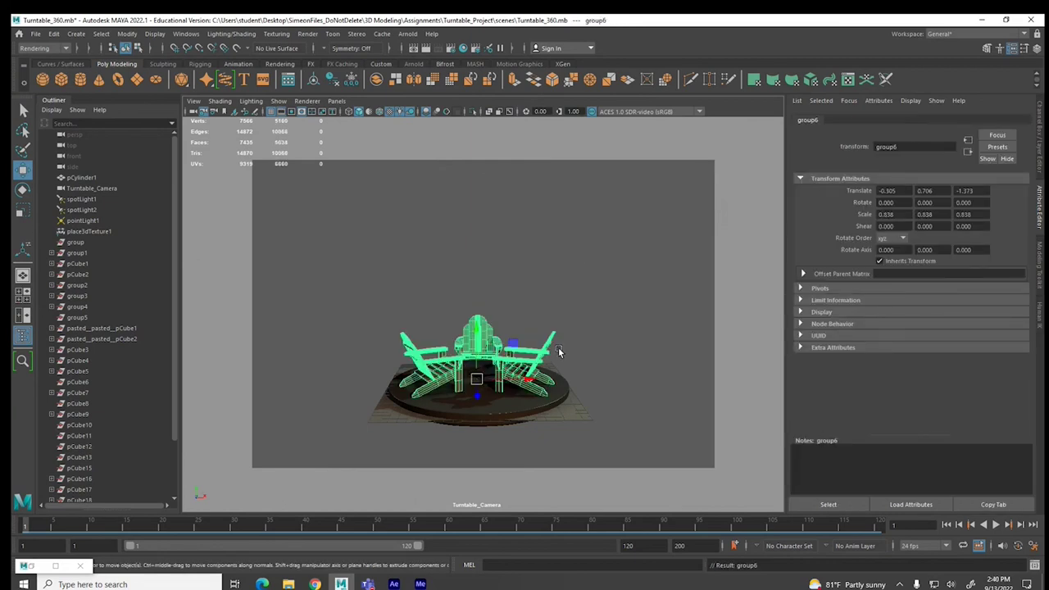
left_click(496, 415)
key("ctrl+z")
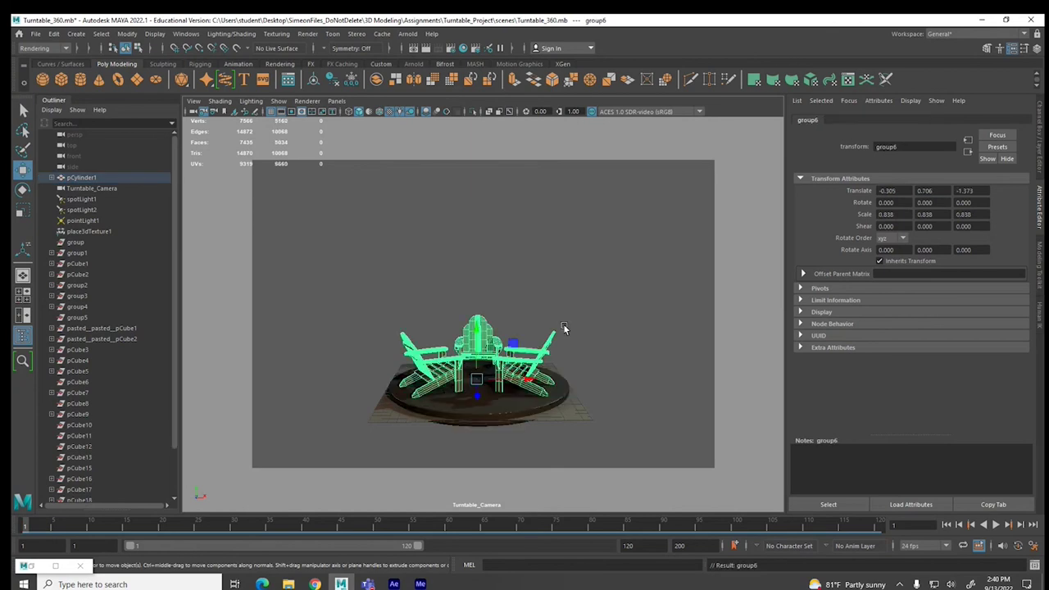
left_click(573, 288)
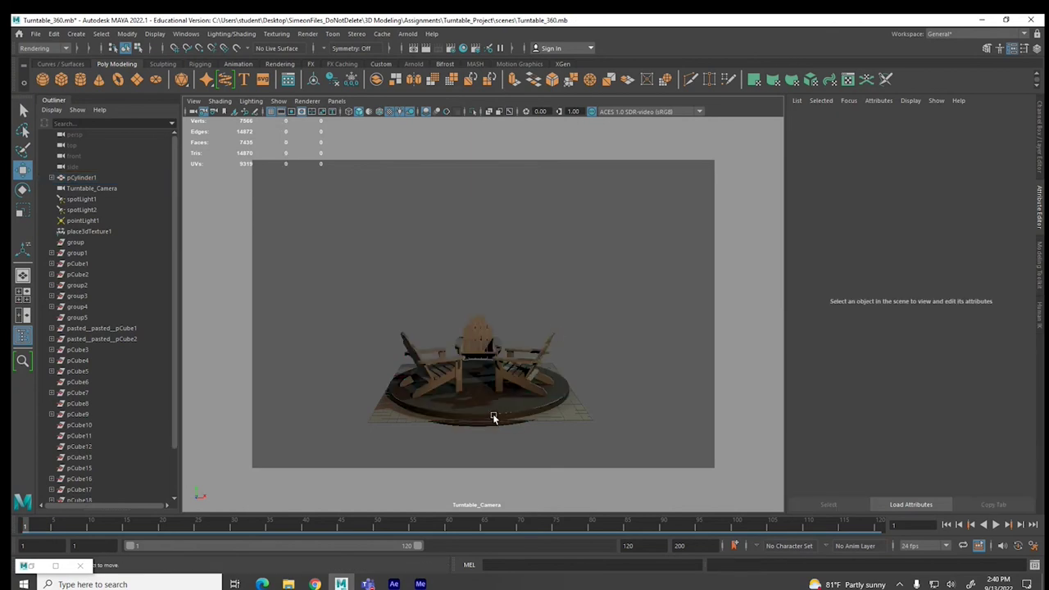
- Switch the renderer to Maya Software and set the output file prefix to Chairs_Clay
left_click(477, 329)
left_click(595, 303)
left_click(462, 47)
left_click(238, 155)
left_click(239, 168)
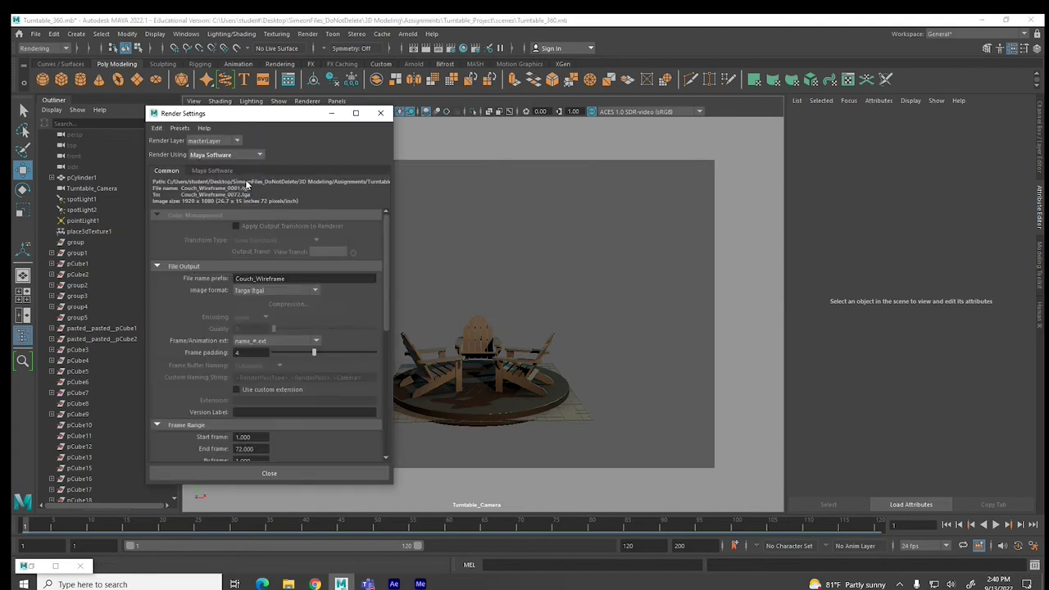
left_click(308, 277)
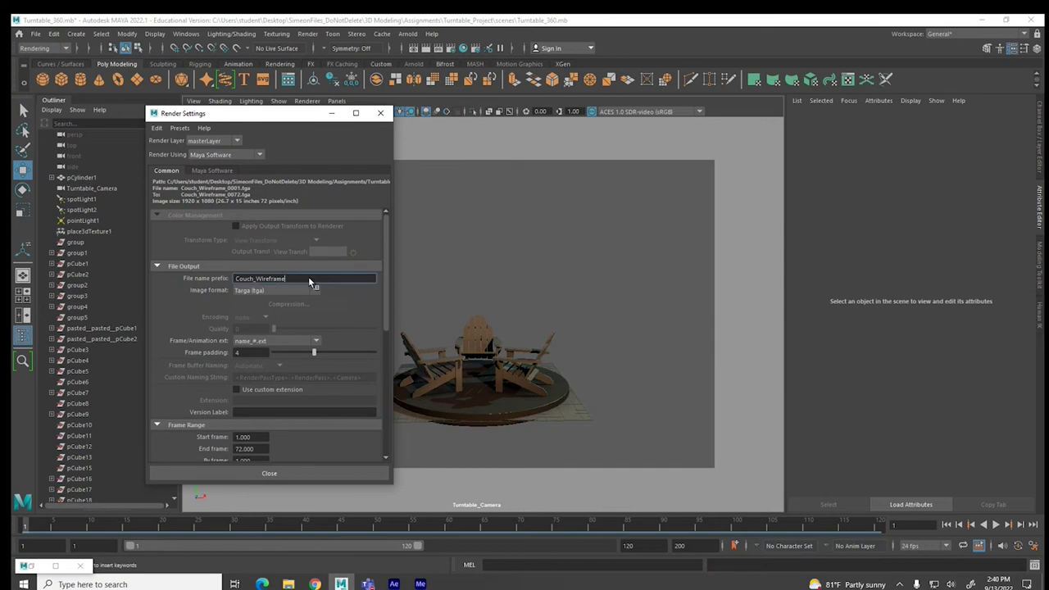
left_click_drag(305, 278, 208, 279)
type("Ch")
left_click(270, 474)
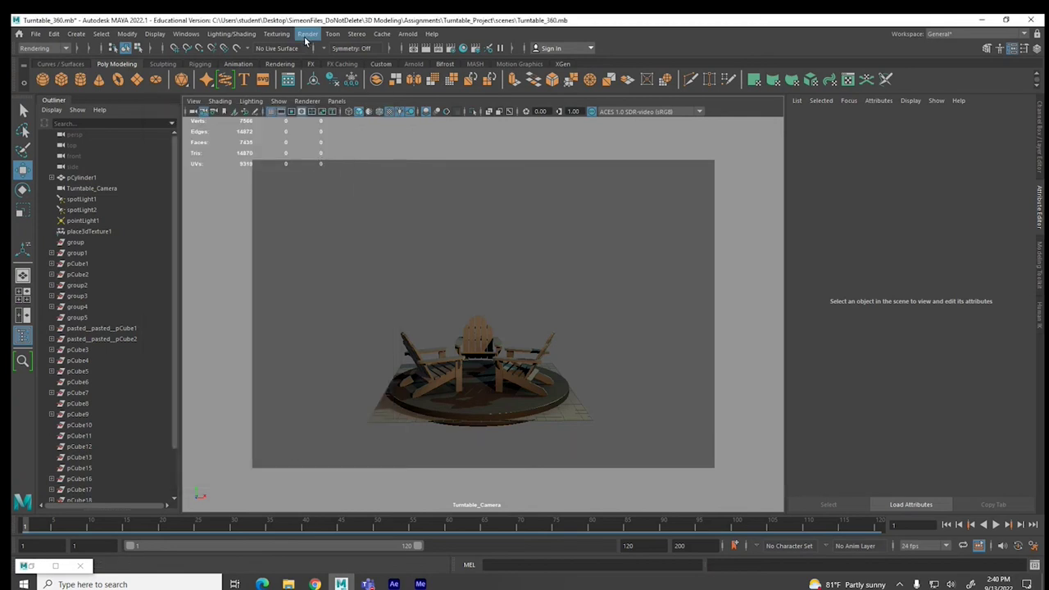
- Start a batch render of the chair turntable and select the pCube20 chair piece
left_click(309, 34)
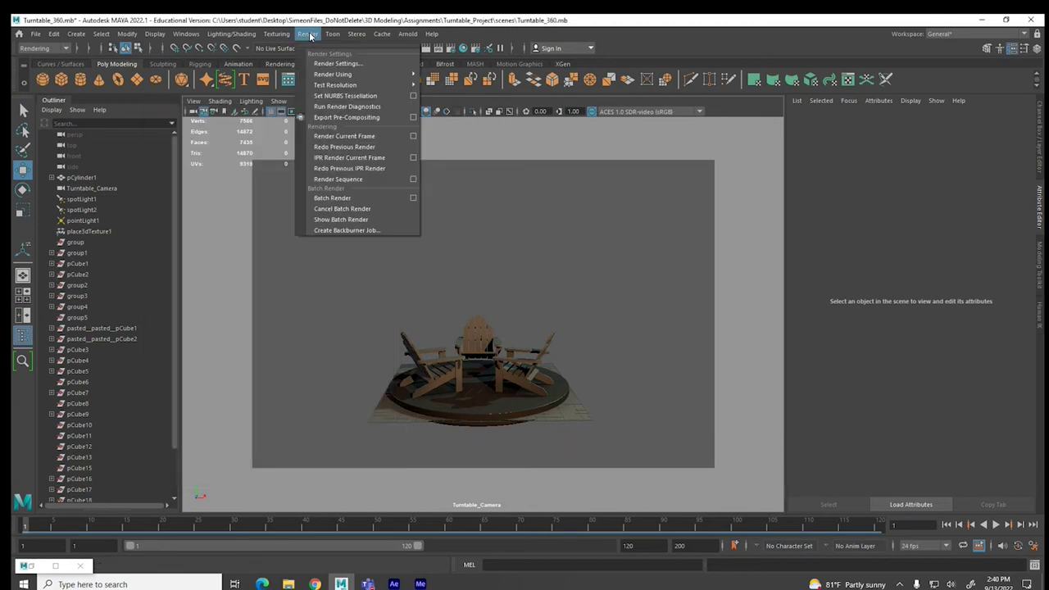
left_click(327, 198)
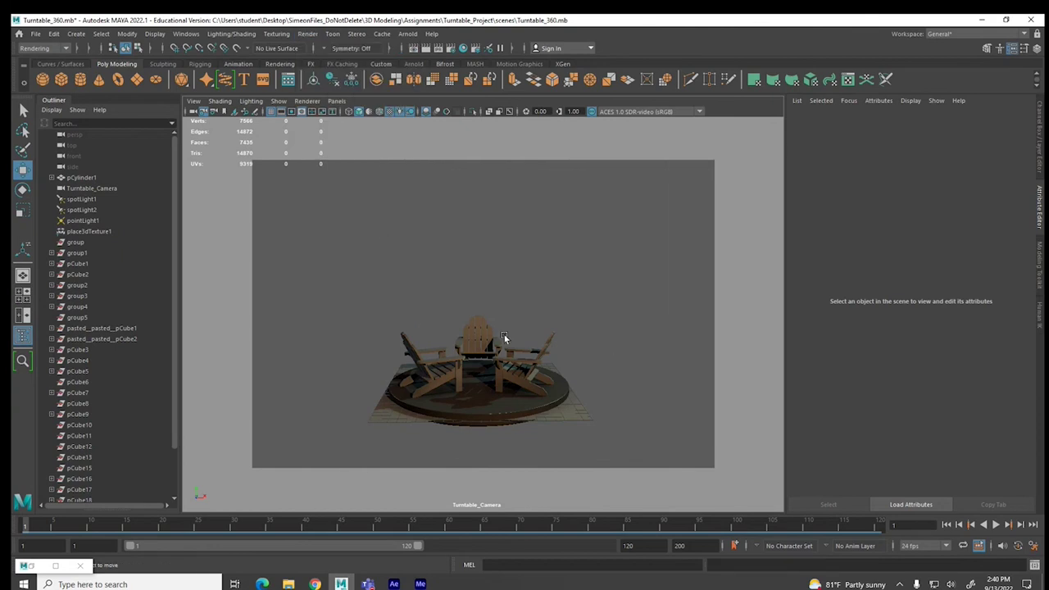
left_click(481, 335)
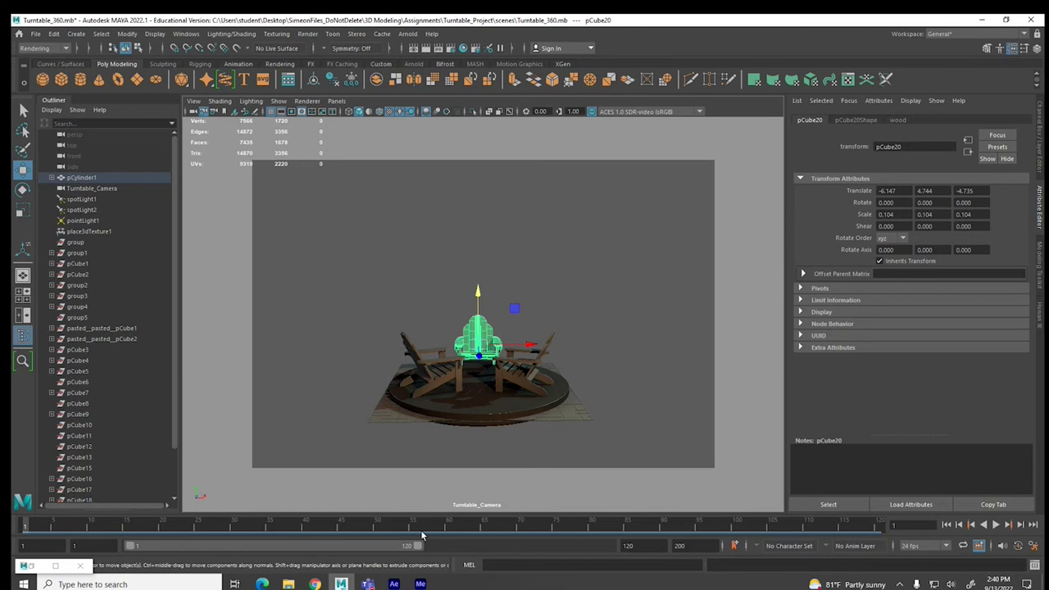
- Change the title to 'Extruded Chair Modeling' and the poly count to 1,678
left_click(394, 584)
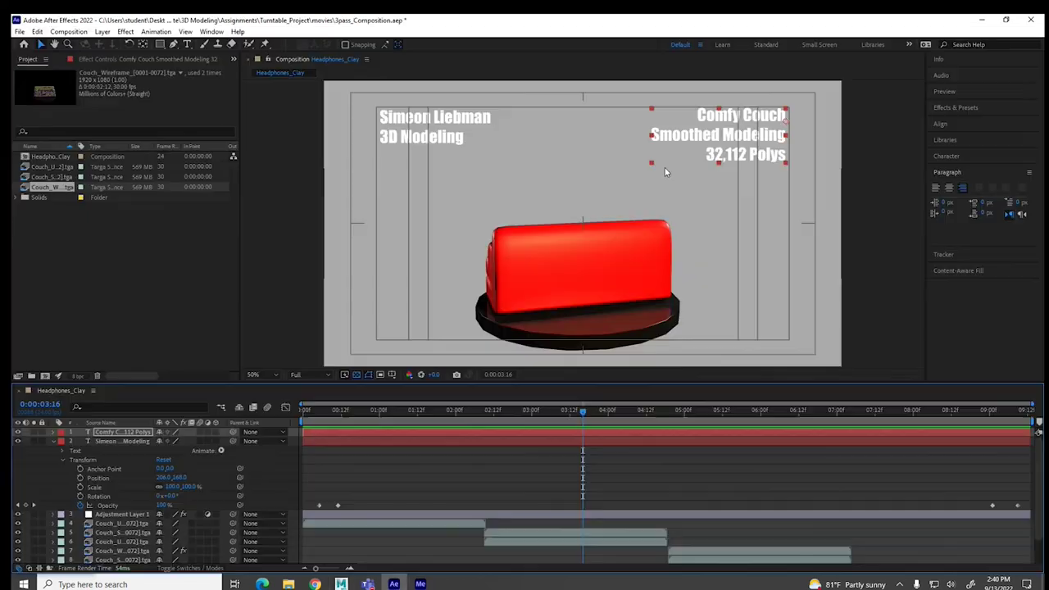
left_click(185, 44)
left_click_drag(712, 155, 749, 155)
key("BackSpace")
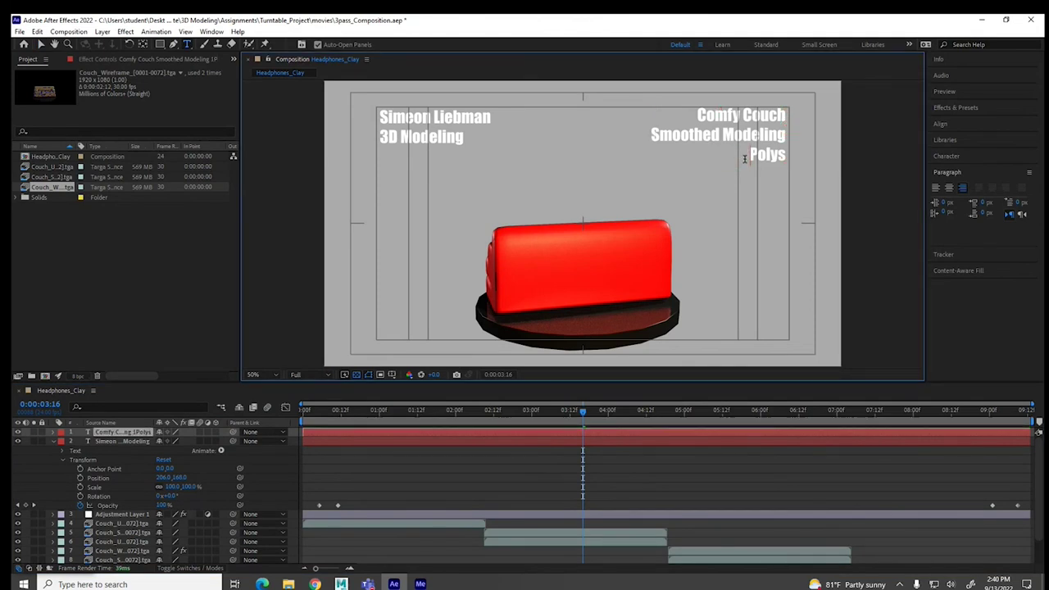
type("1,678")
left_click_drag(699, 112, 783, 132)
type("Extruded Chairg")
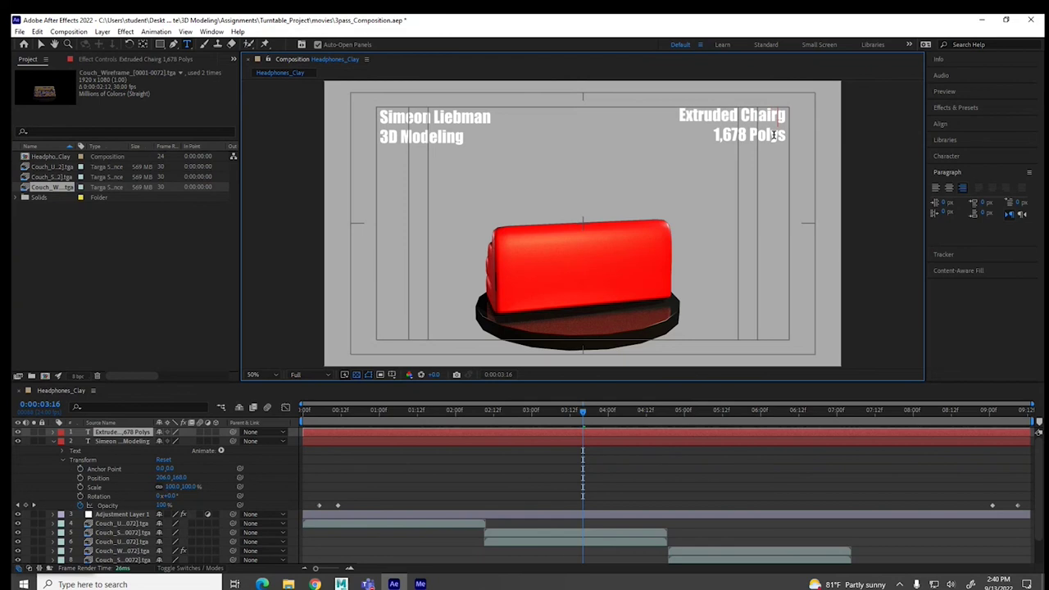
type(" Mode")
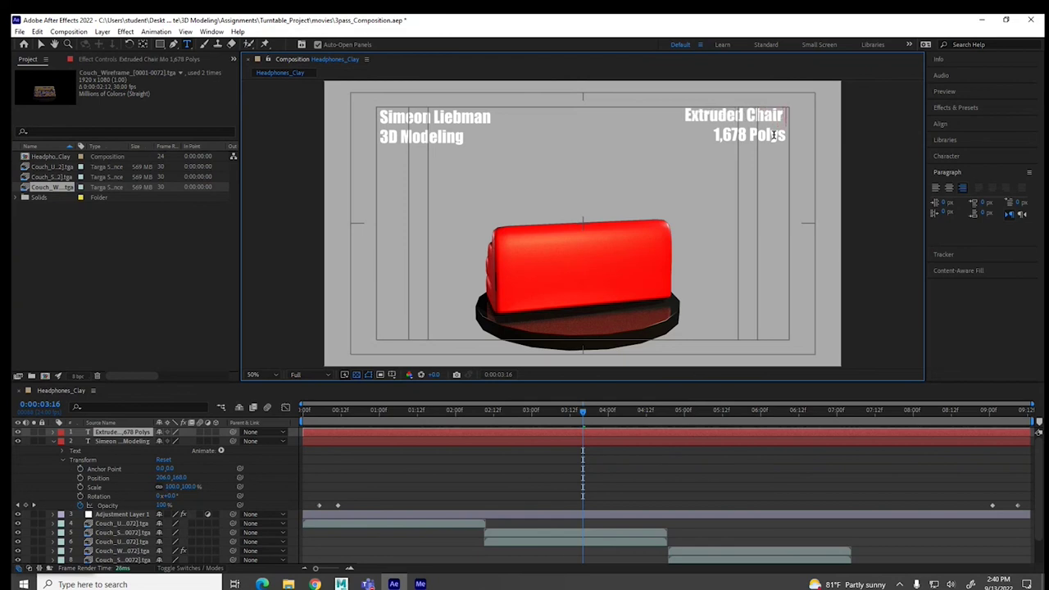
type("ling")
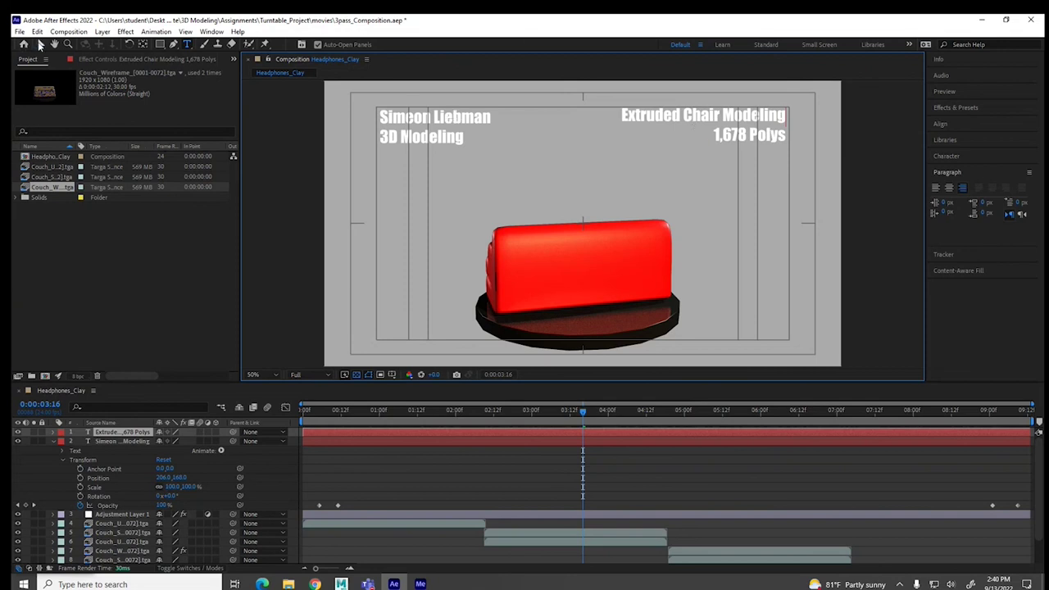
left_click(40, 43)
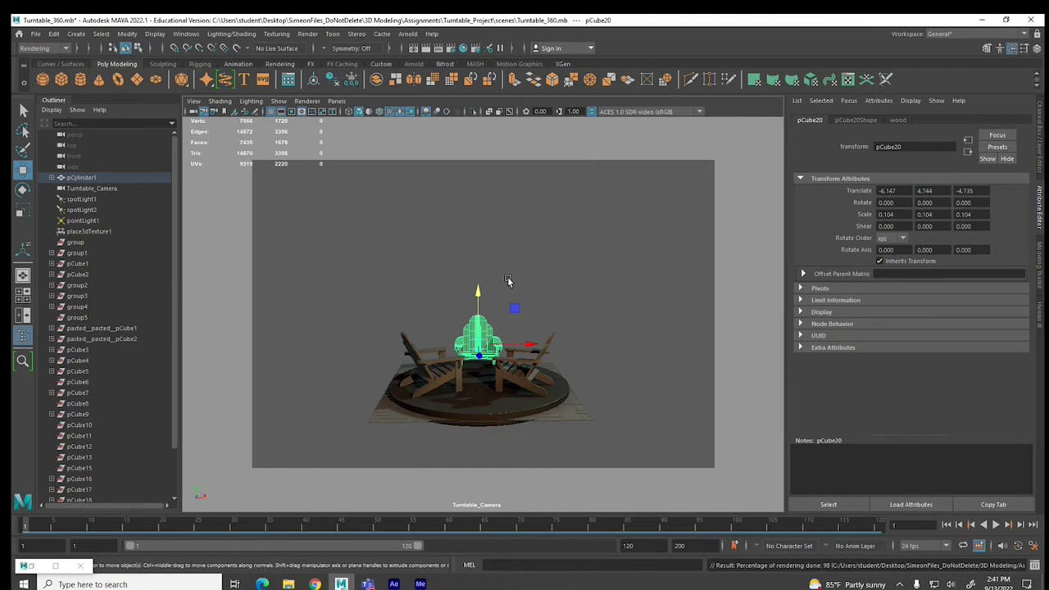
- In Hypershade, add a File texture to the blinn3 material's colour
key("Up")
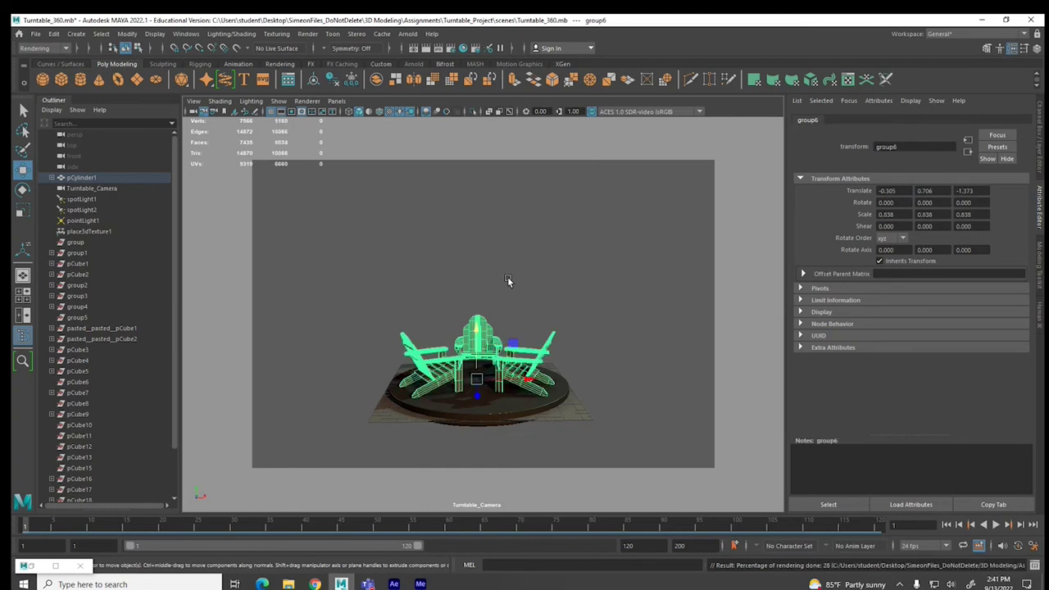
left_click(463, 48)
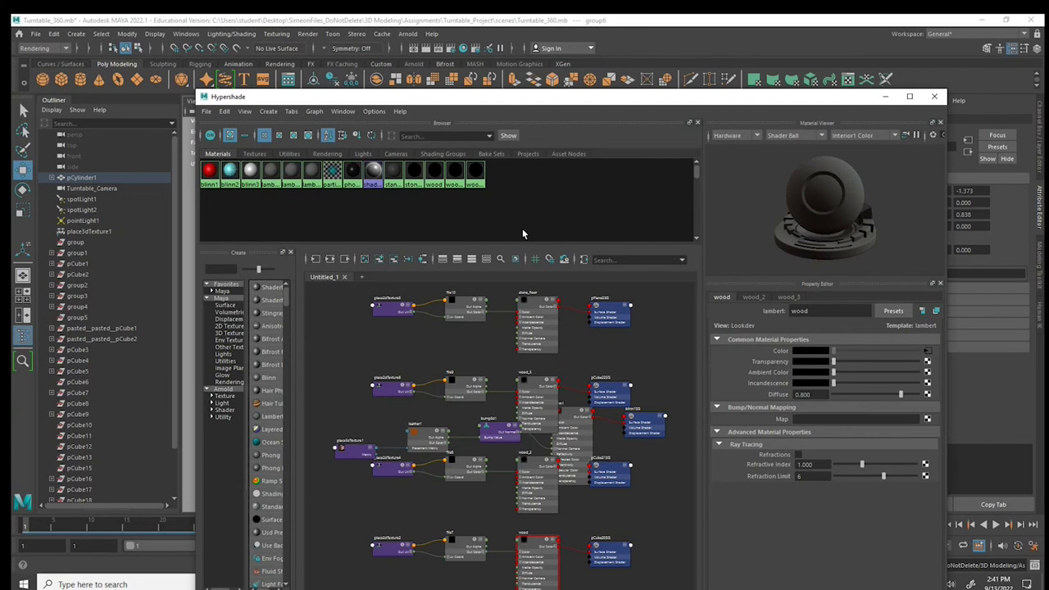
left_click(251, 177)
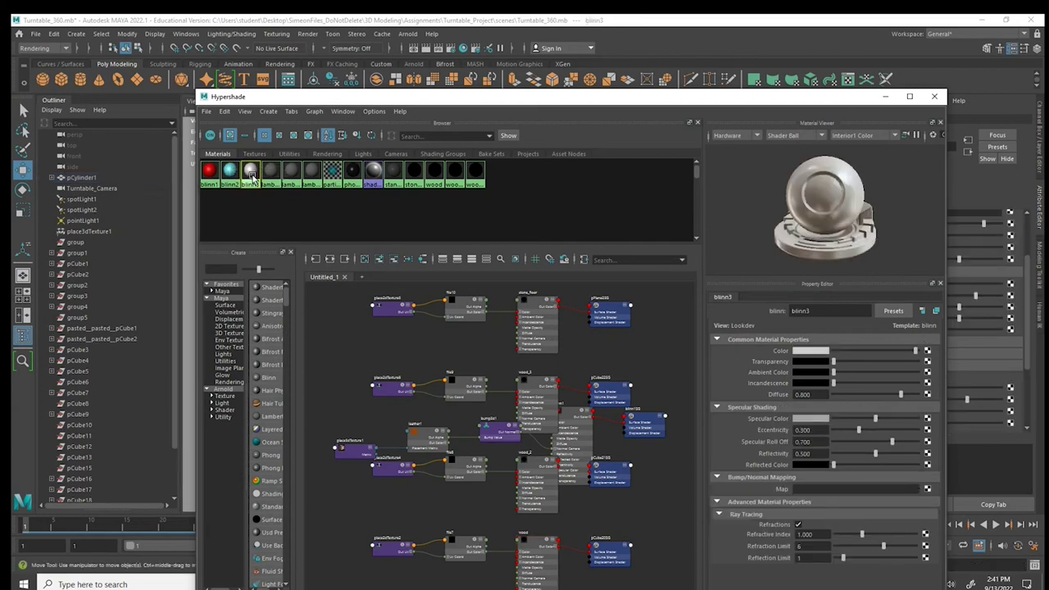
left_click(926, 352)
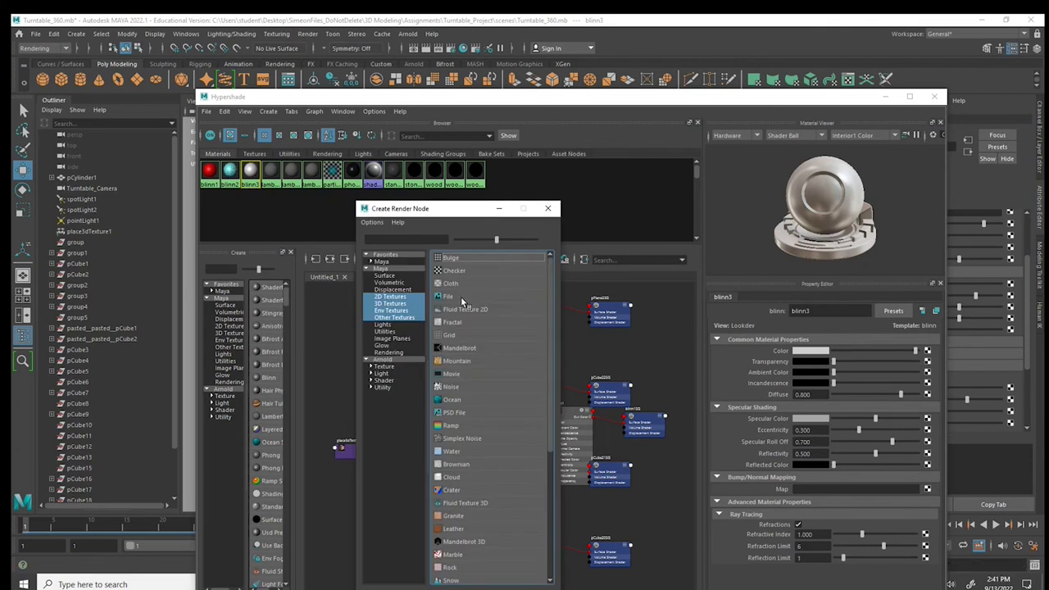
left_click(473, 296)
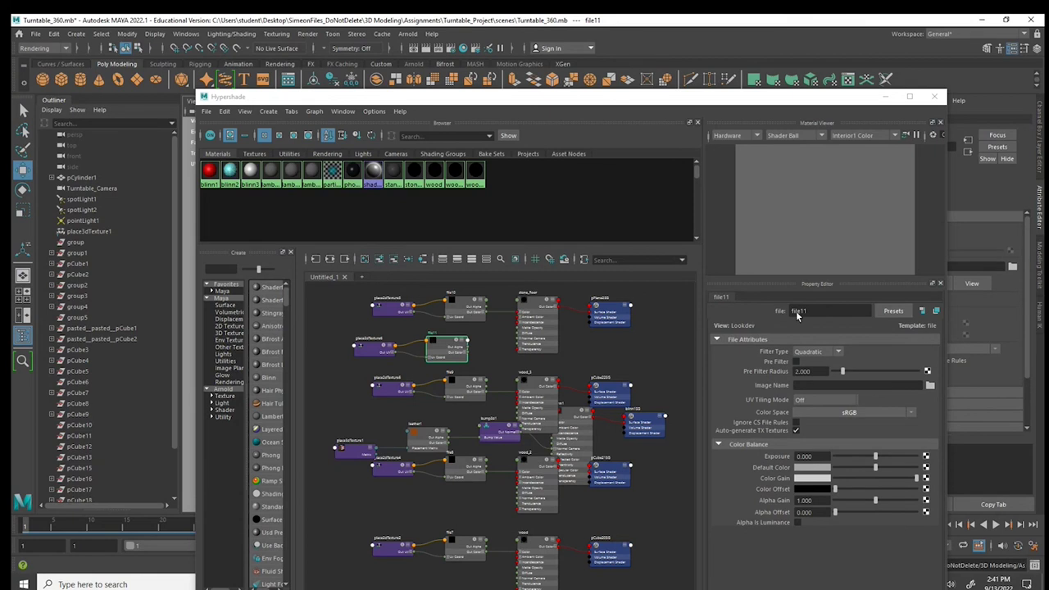
- Load Wood texture.tx from the chair project's sourceimages into the file texture
left_click(932, 388)
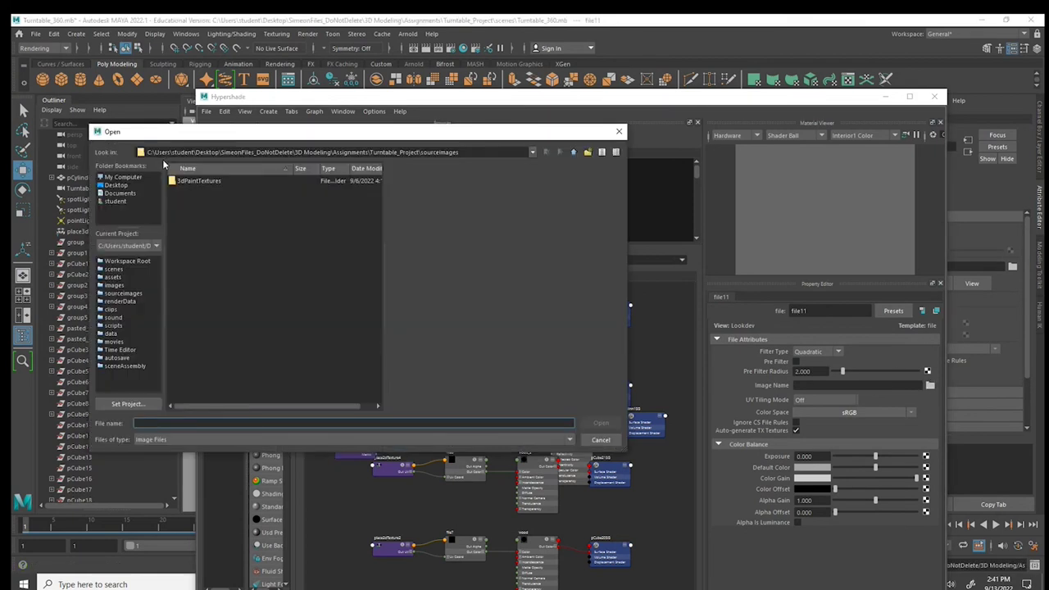
left_click(574, 152)
left_click(575, 153)
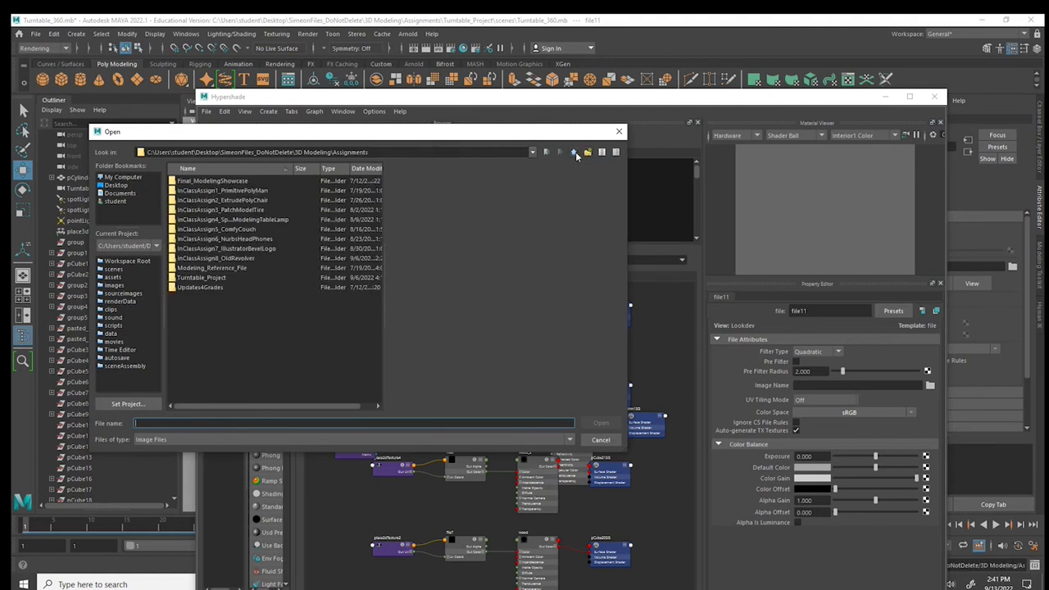
double_click(238, 200)
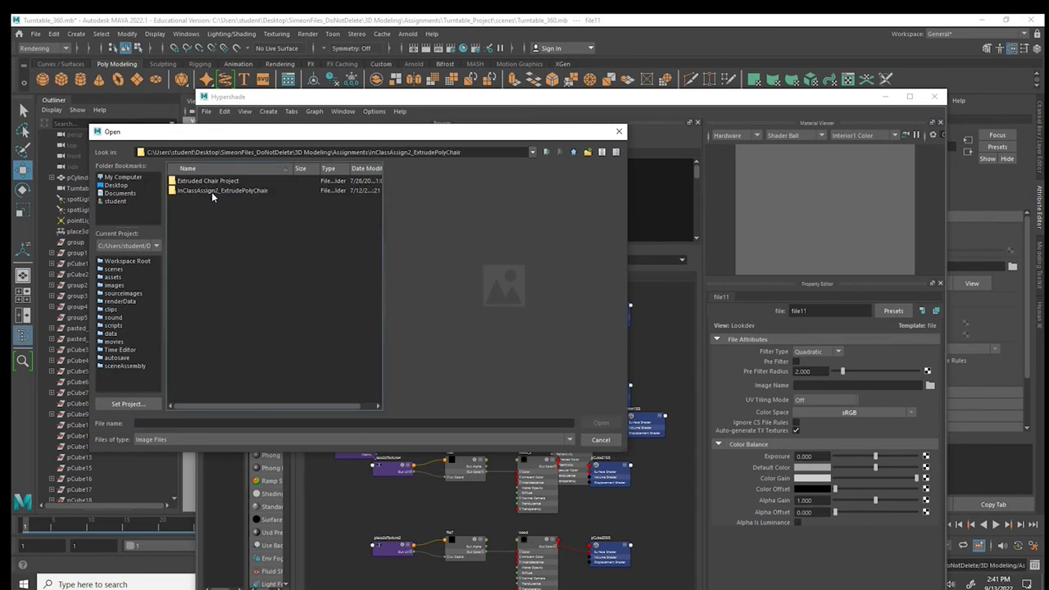
left_click(212, 189)
double_click(212, 193)
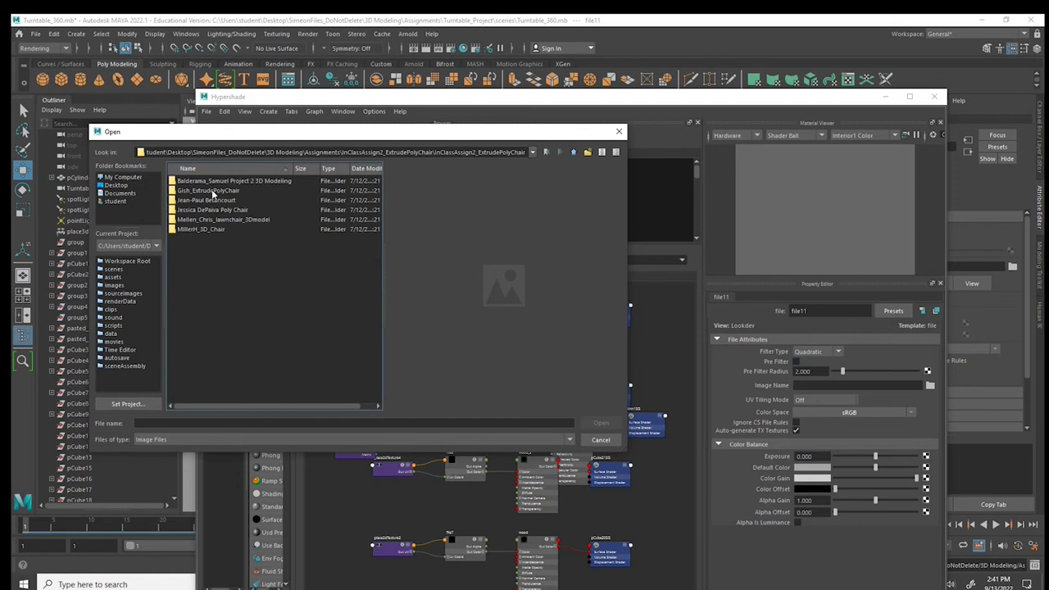
left_click(573, 152)
left_click(215, 181)
key("Return")
left_click(214, 180)
key("Return")
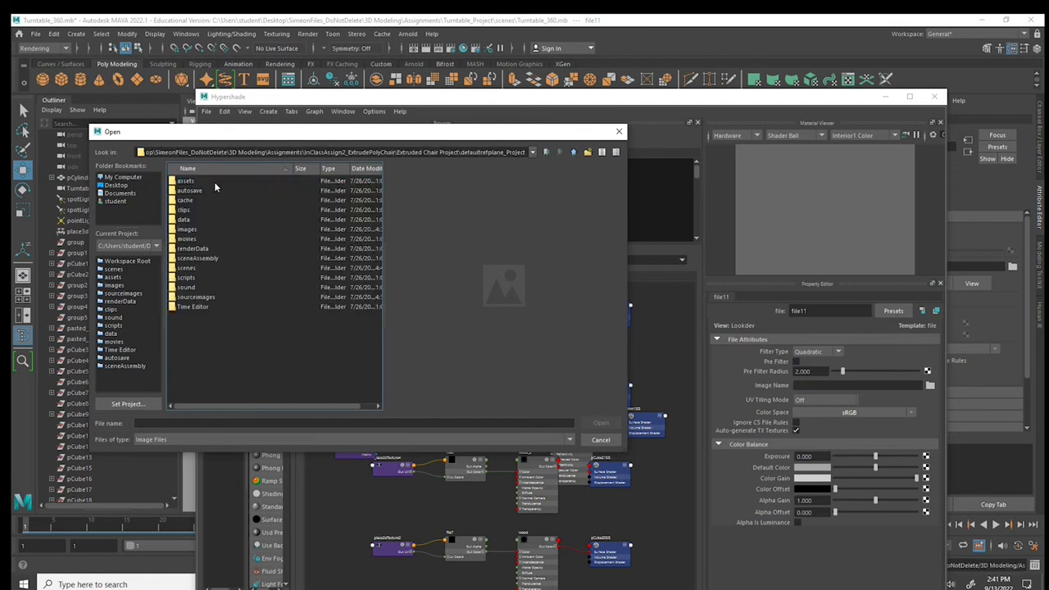
double_click(200, 299)
left_click(202, 239)
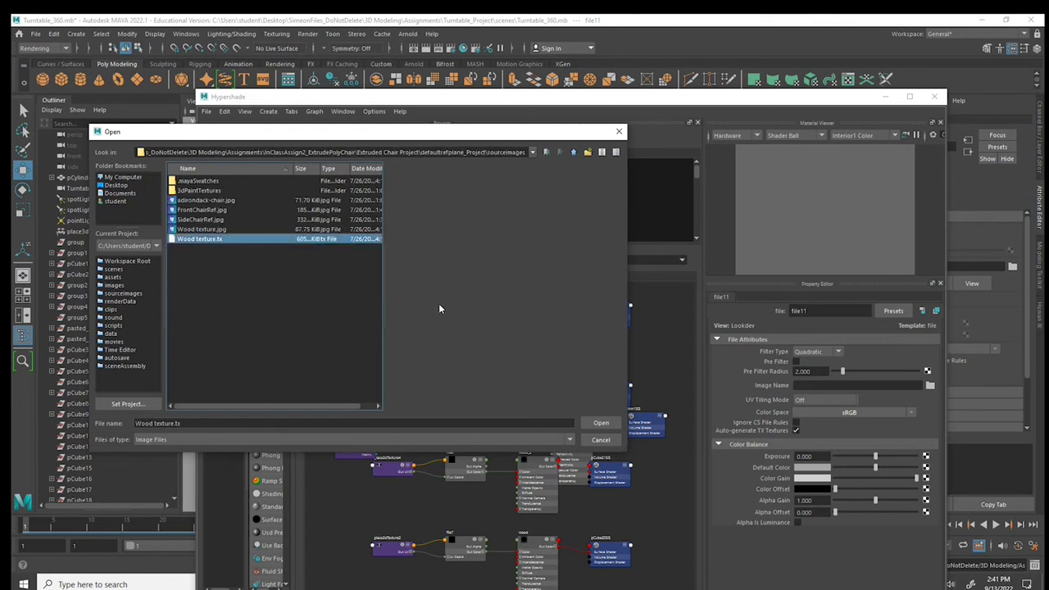
left_click(602, 423)
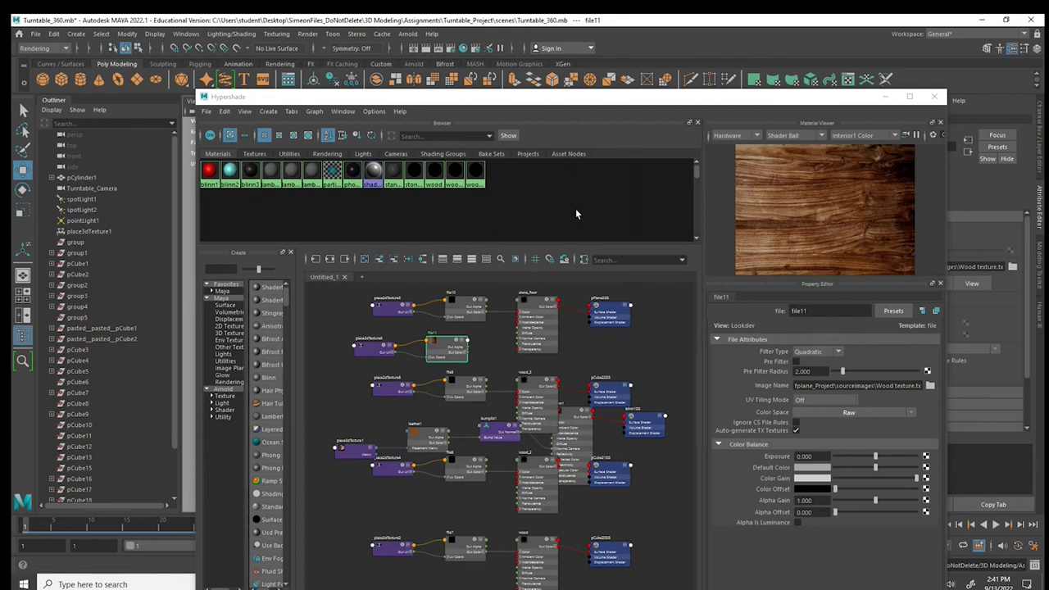
- Select the chair group group6 and assign it the blinn3 wood material from Hypershade
left_click(883, 100)
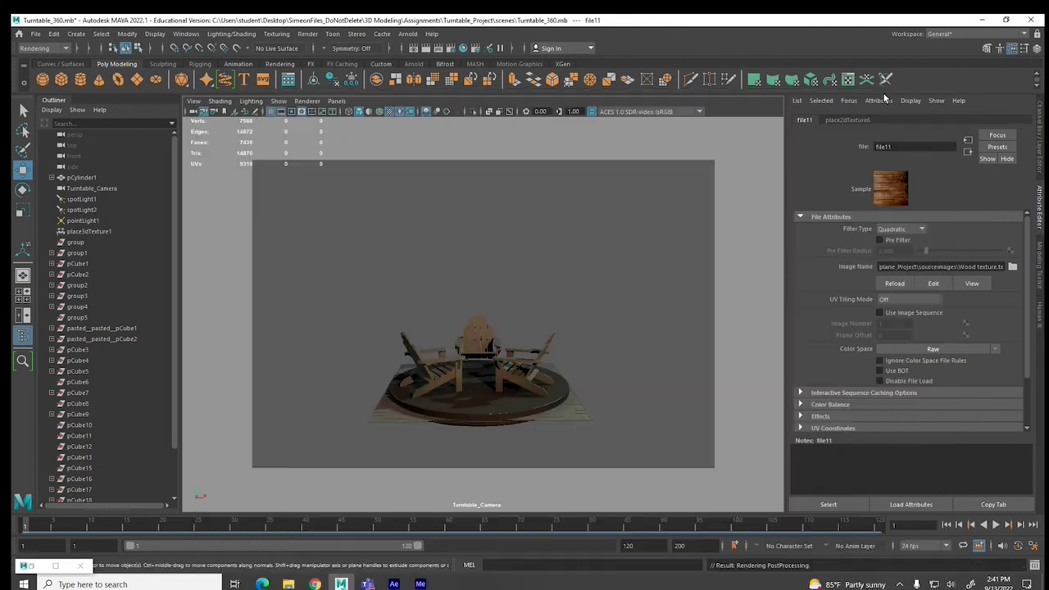
left_click(470, 337)
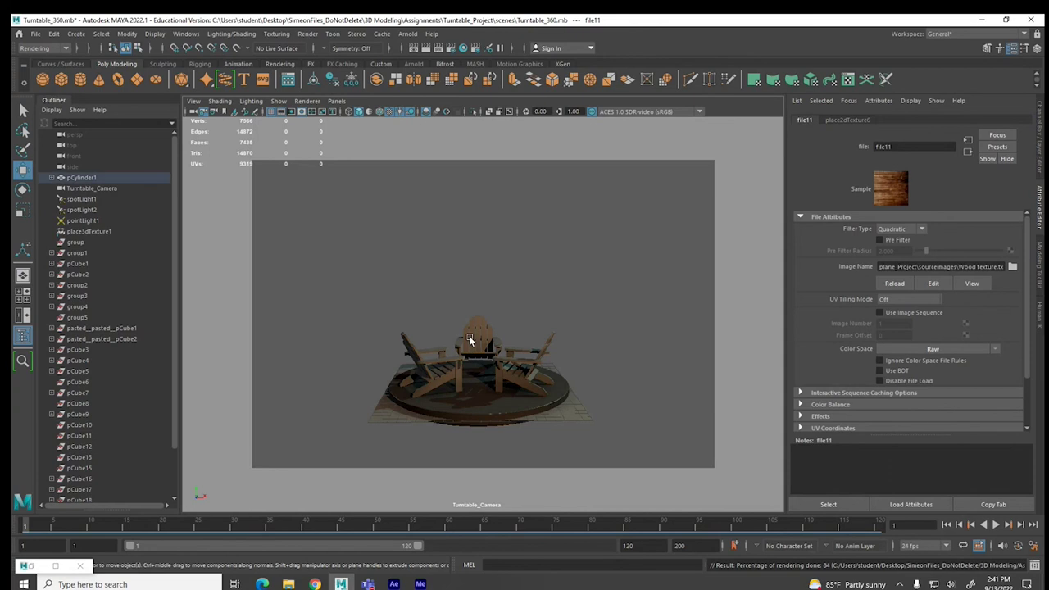
key("Up")
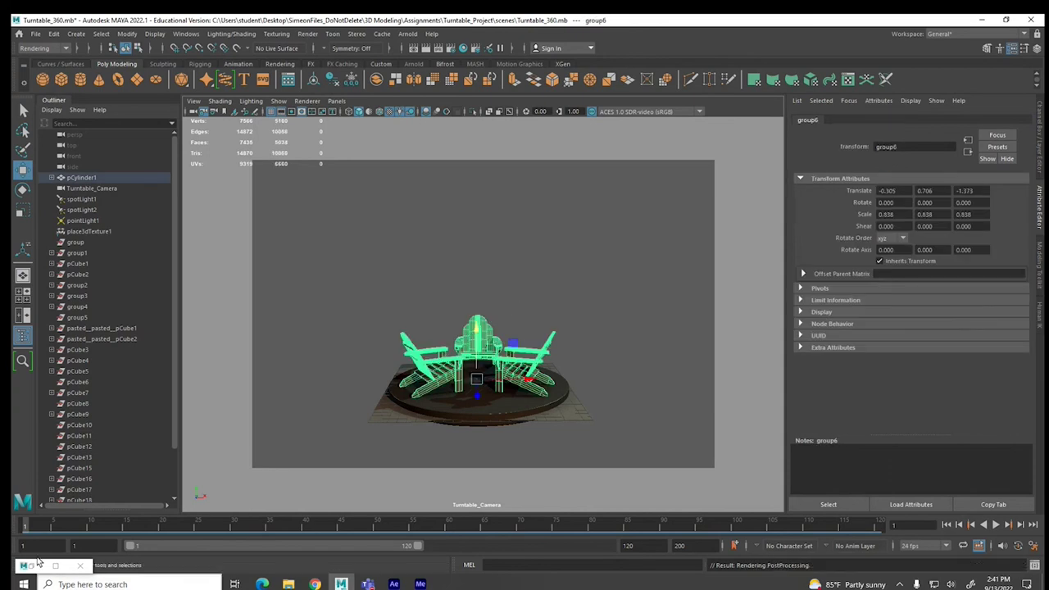
left_click(55, 565)
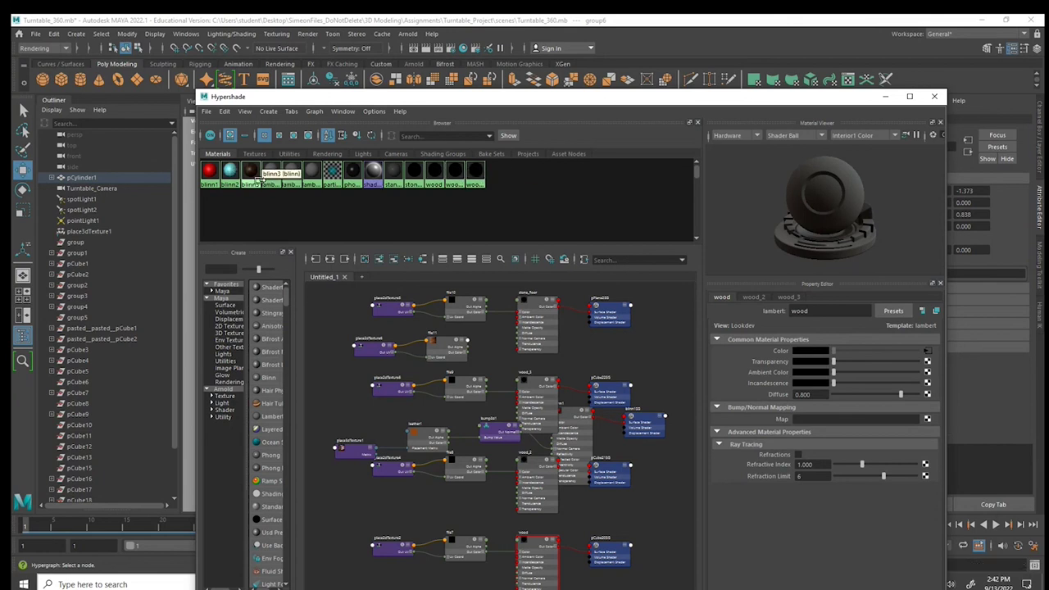
right_click_drag(254, 175, 254, 145)
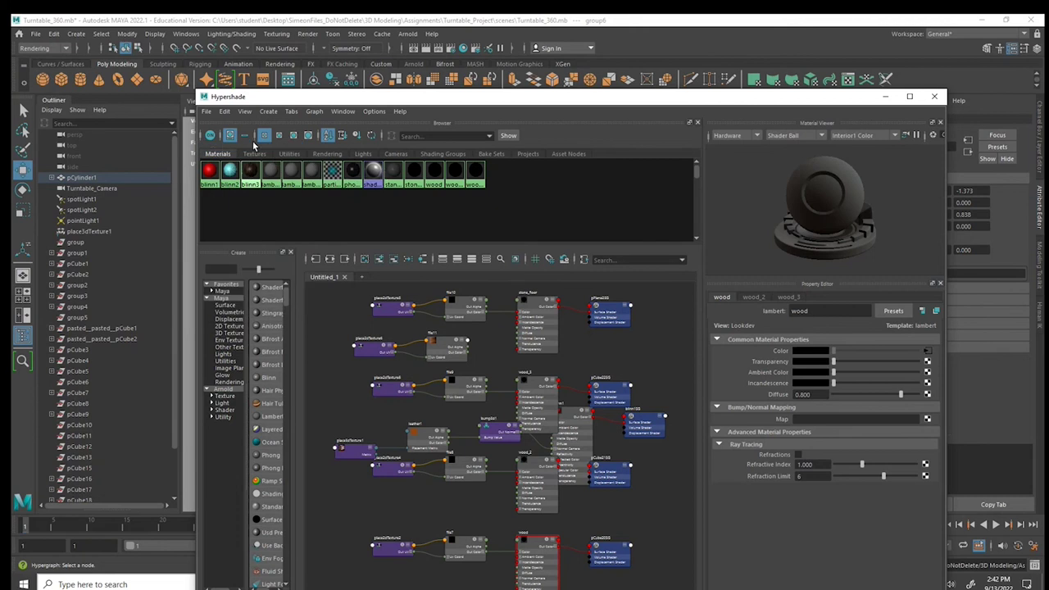
left_click(252, 172)
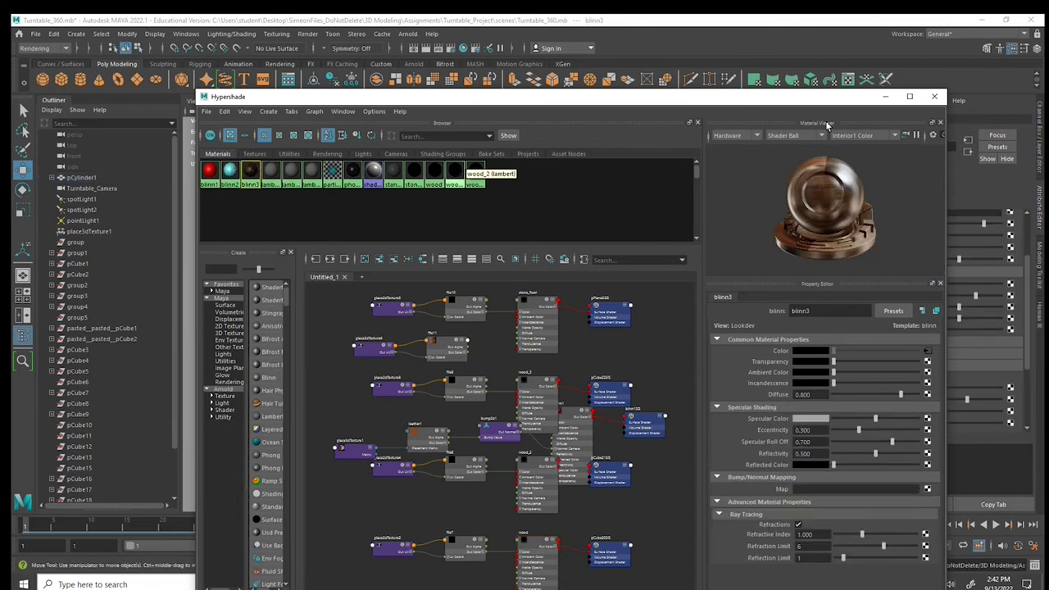
left_click(886, 97)
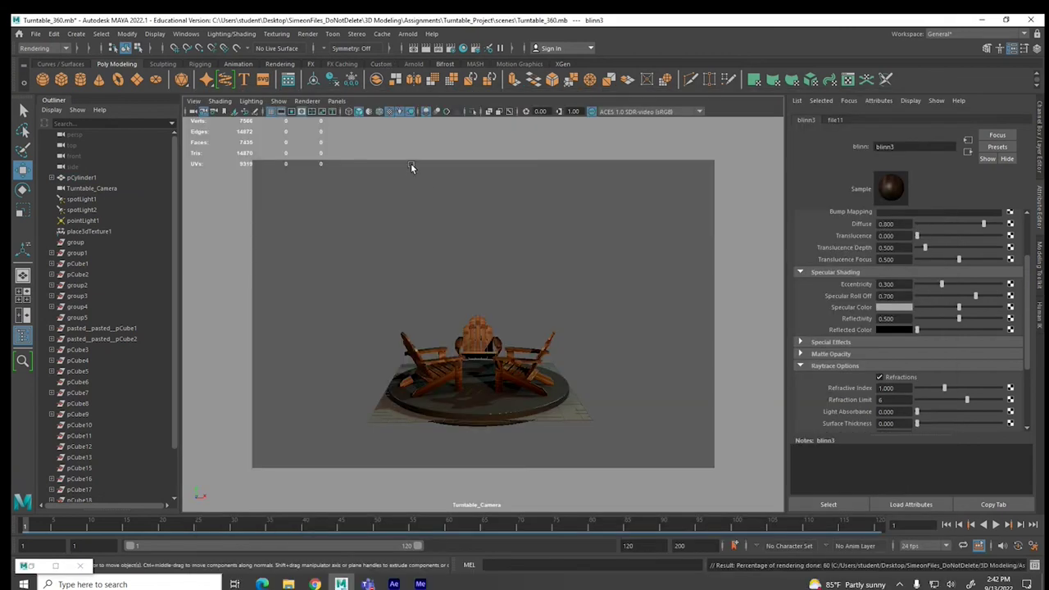
- Rename the render file name prefix from Chairs_Clay to Chairs_Shade in Render Settings
left_click(450, 47)
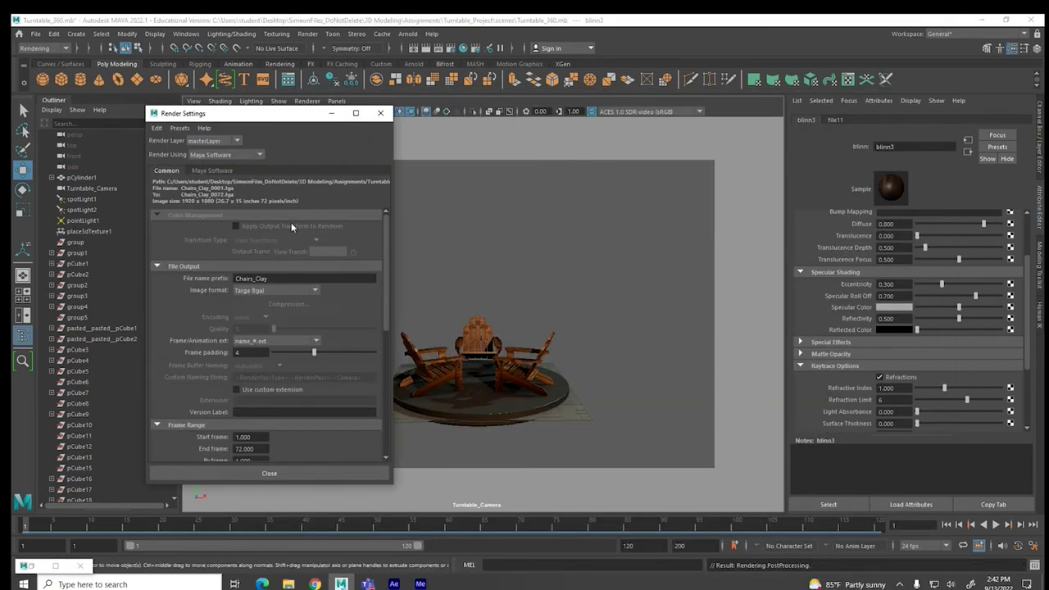
left_click_drag(255, 278, 285, 283)
type("Shaded")
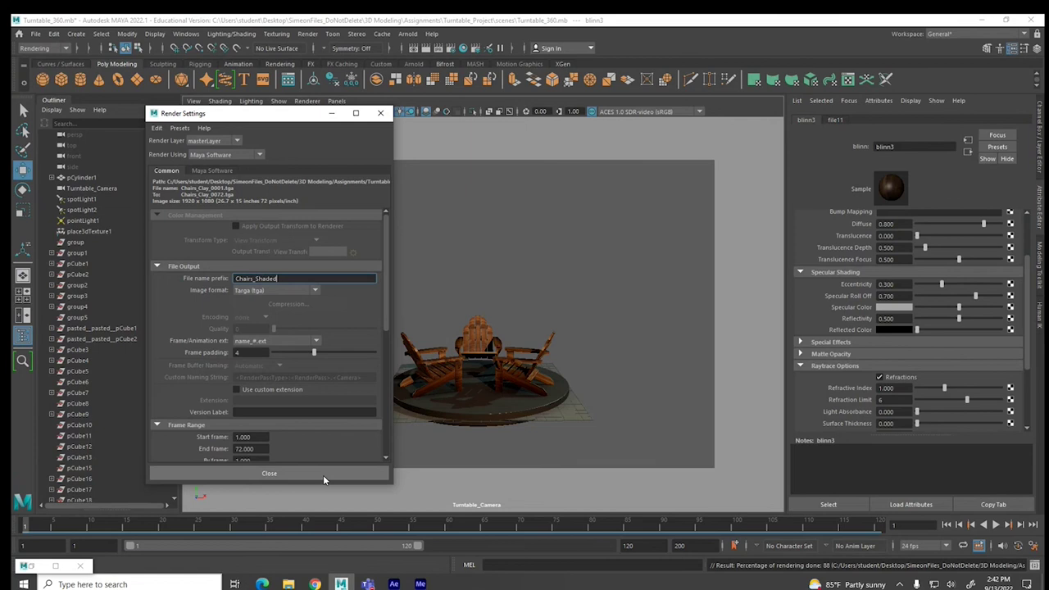
left_click(323, 473)
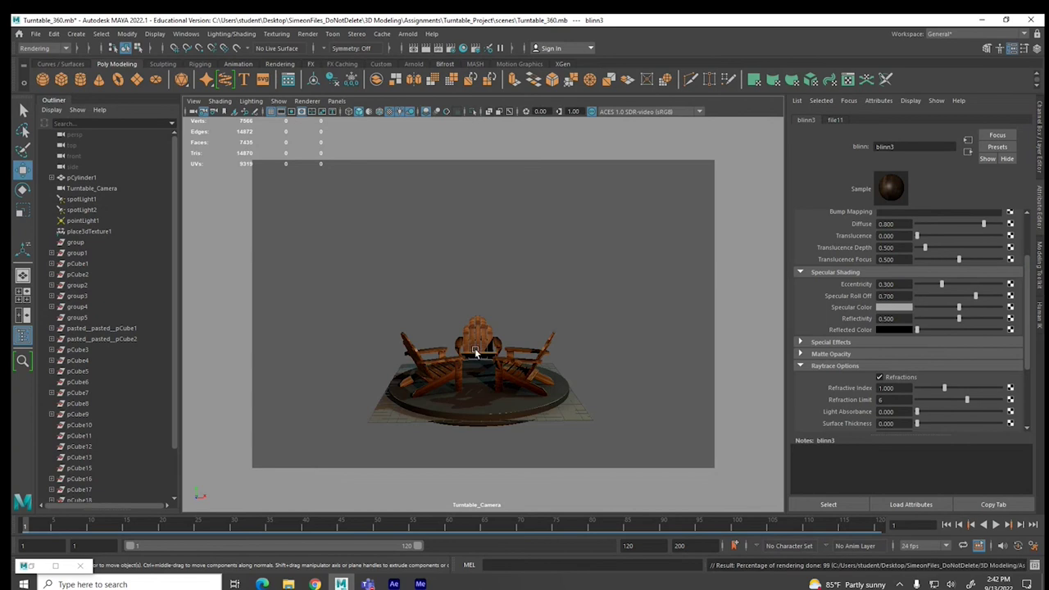
- Hide the left and right chairs, leaving the centre chair pCube20 selected
left_click(457, 366)
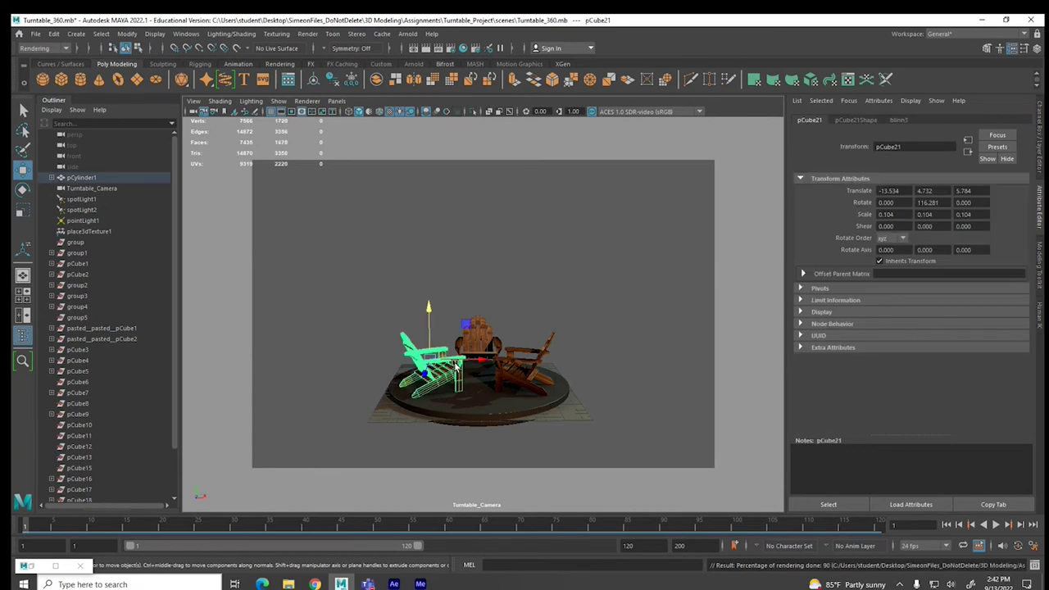
key("ctrl+h")
left_click(524, 365)
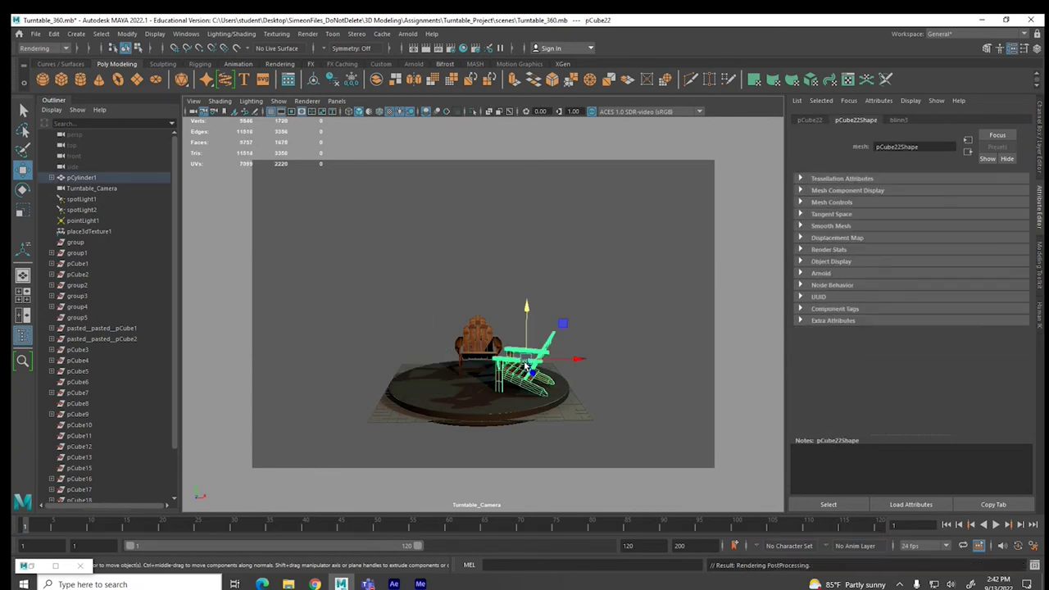
key("ctrl+h")
left_click(480, 340)
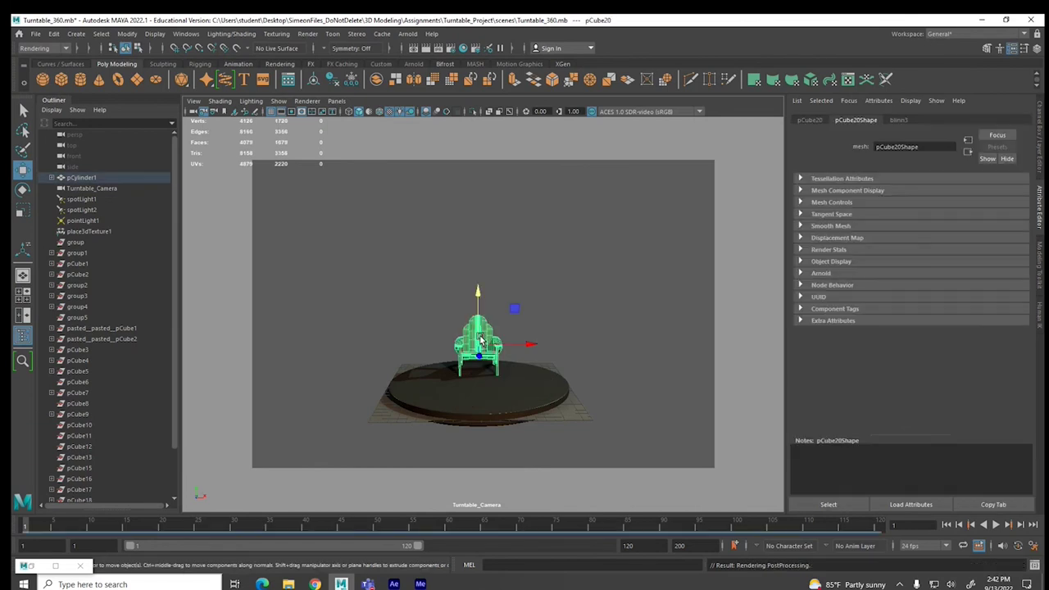
- Scale the centre chair up, move it toward the turntable centre, and raise it
key("space")
key("space")
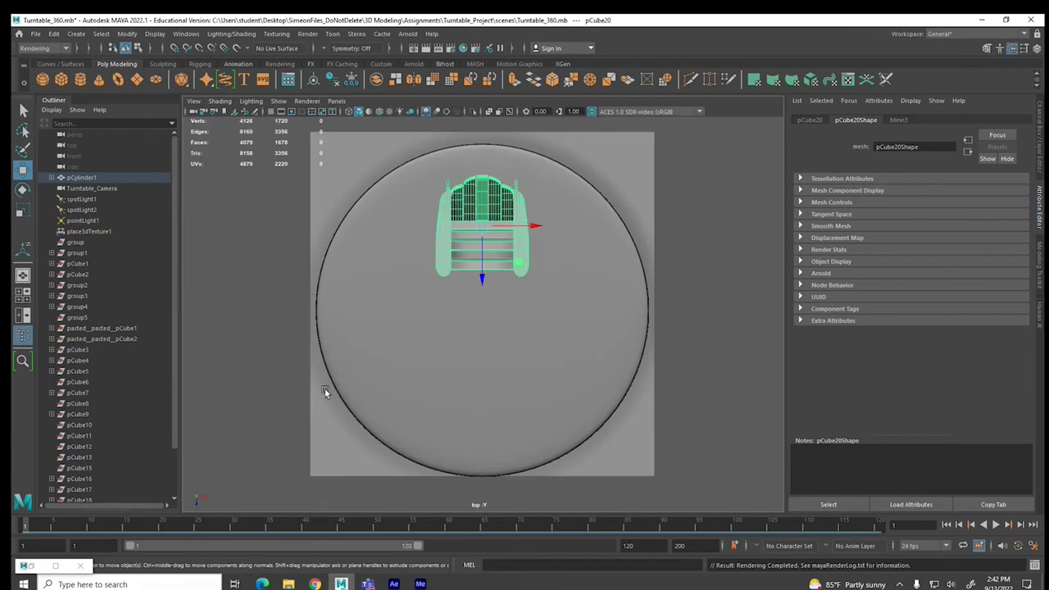
key("r")
left_click_drag(480, 227, 552, 218)
key("w")
left_click_drag(494, 232, 482, 308)
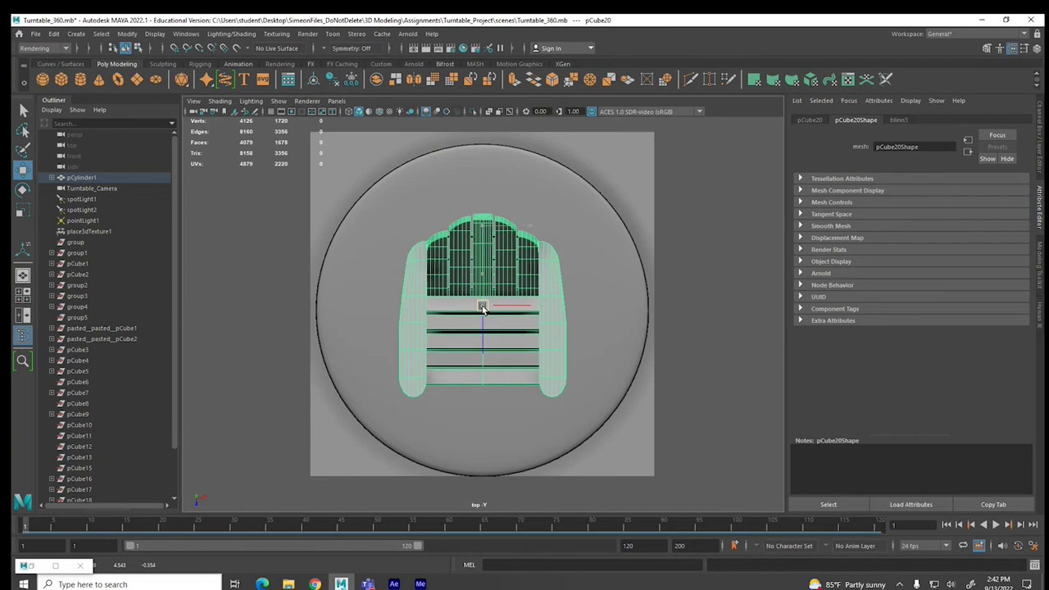
key("space")
left_click_drag(644, 352, 639, 320)
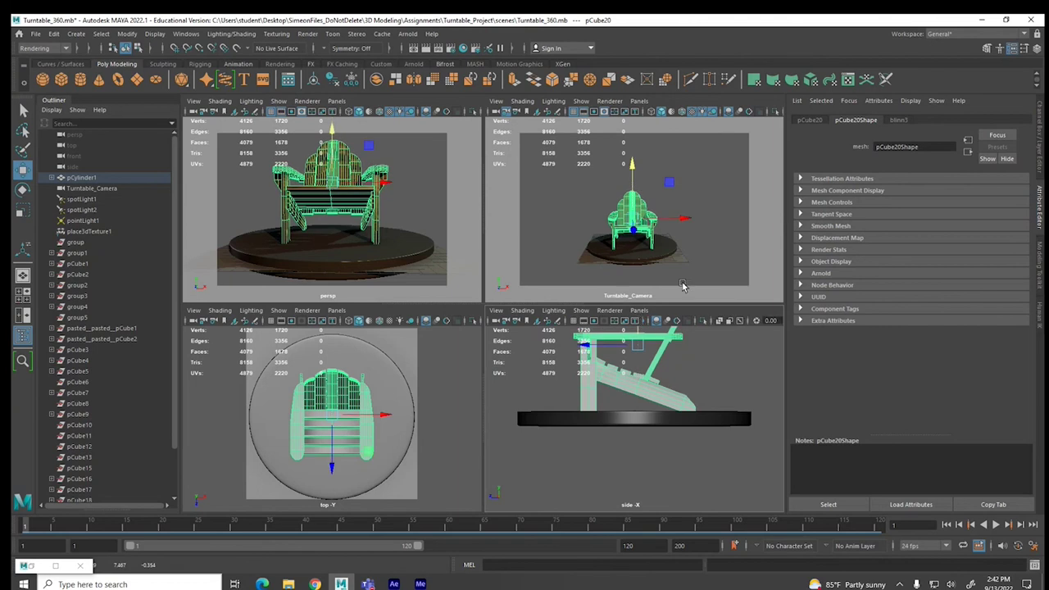
- Enlarge and tilt the chair slightly, then show only the Turntable_Camera view
key("r")
left_click_drag(637, 345, 639, 318)
key("w")
key("e")
key("space")
left_click(633, 303)
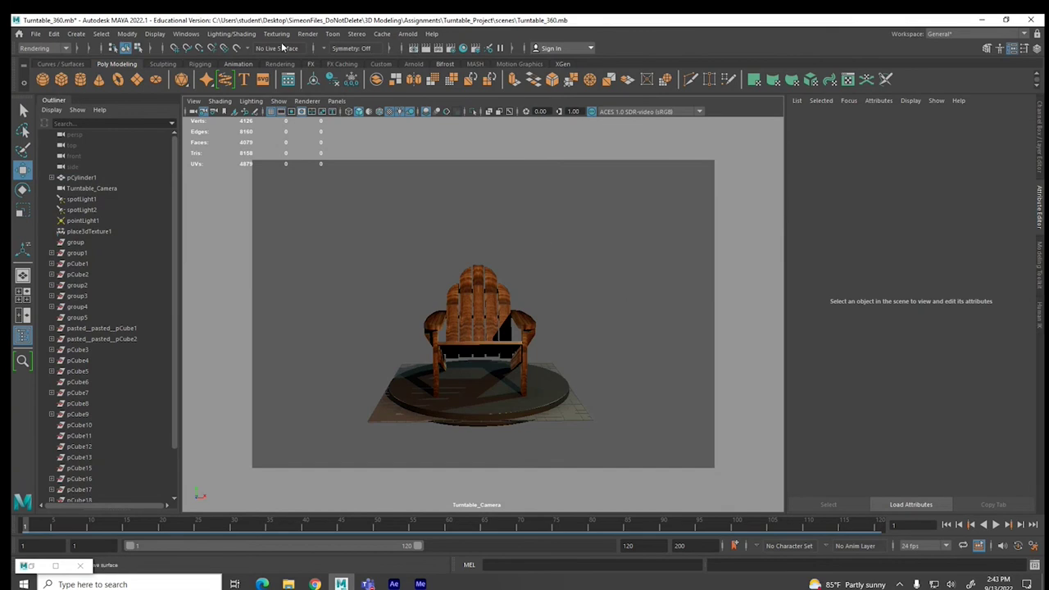
- Start a batch render of the wood-shaded chair and play the turntable animation
left_click(307, 34)
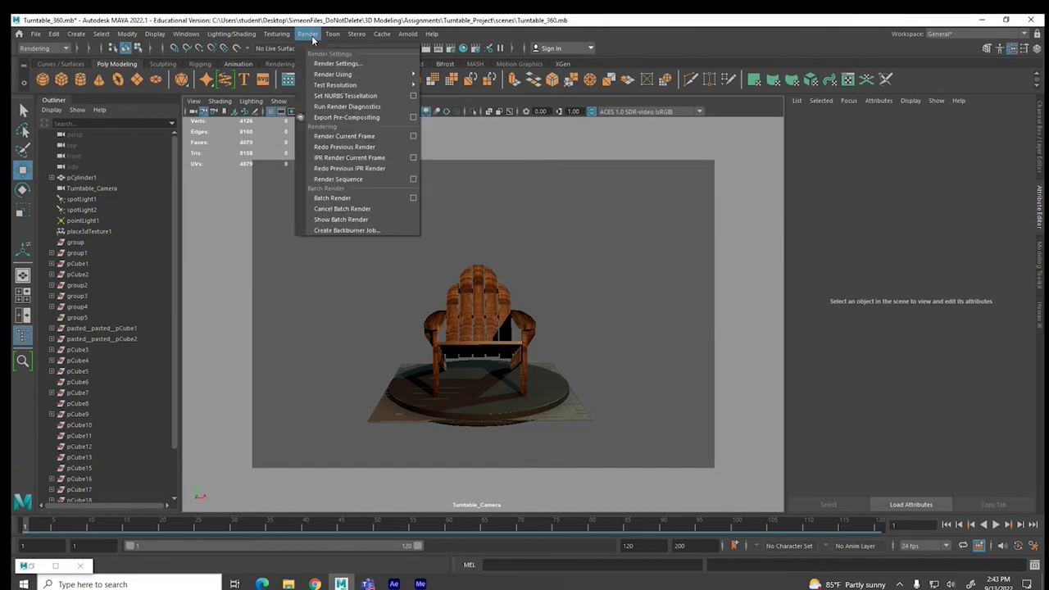
left_click(332, 199)
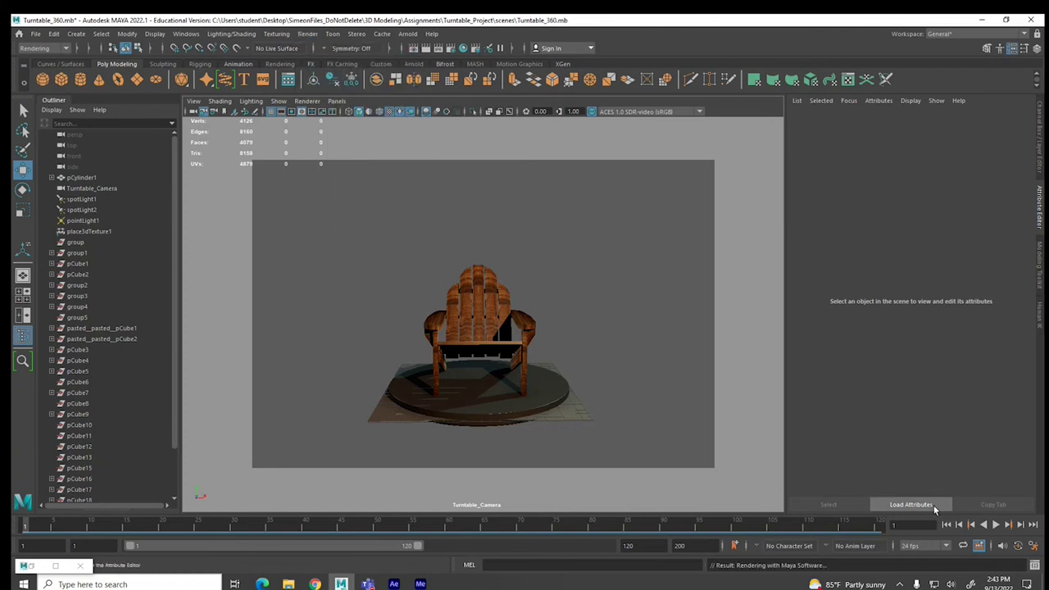
left_click(995, 524)
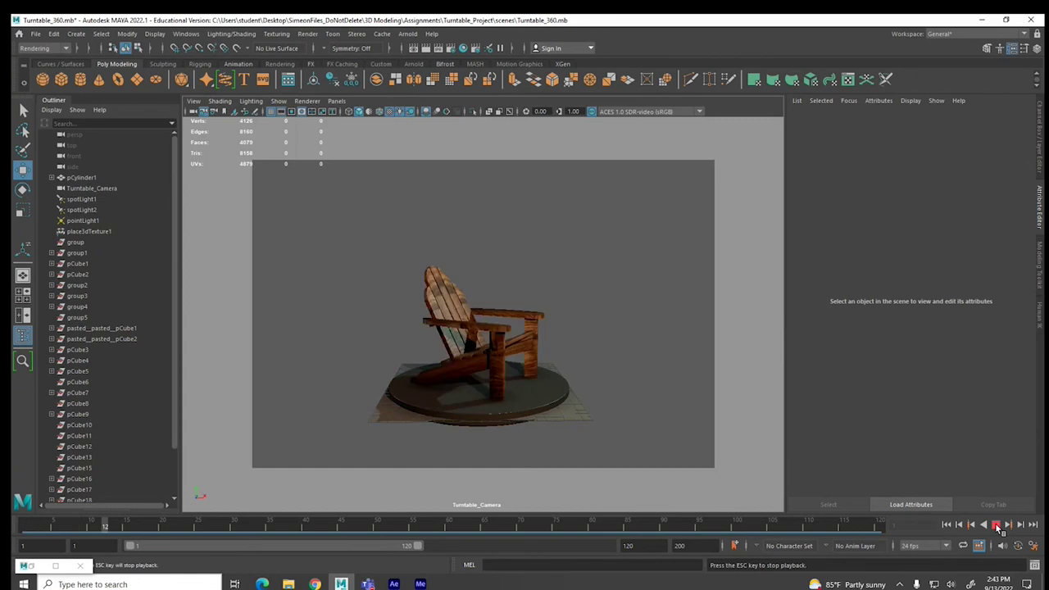
left_click(996, 525)
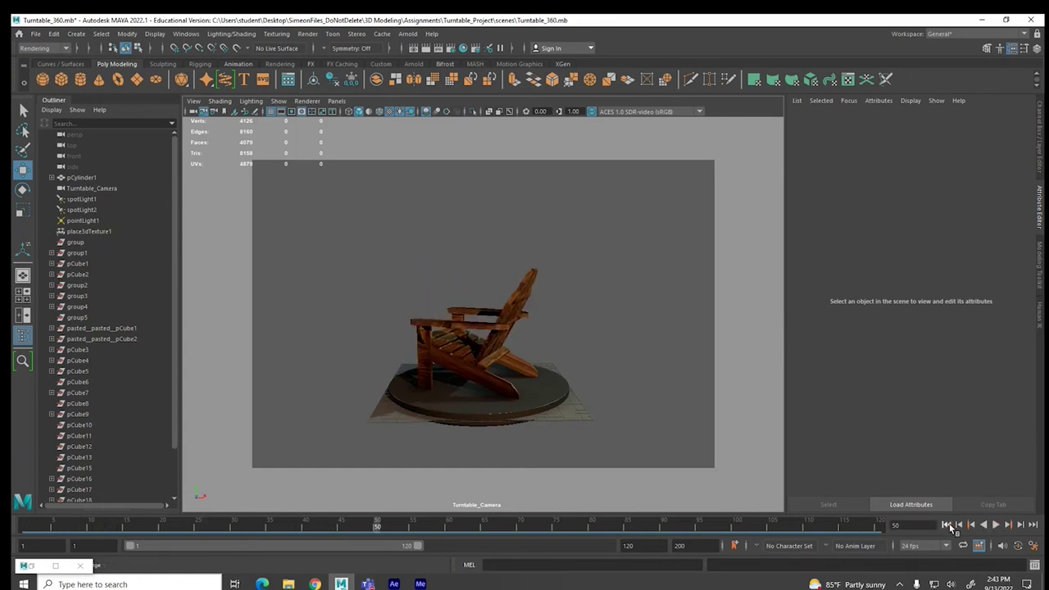
- Return to frame 1, select the chair, and open Hypershade
left_click(948, 526)
left_click(479, 300)
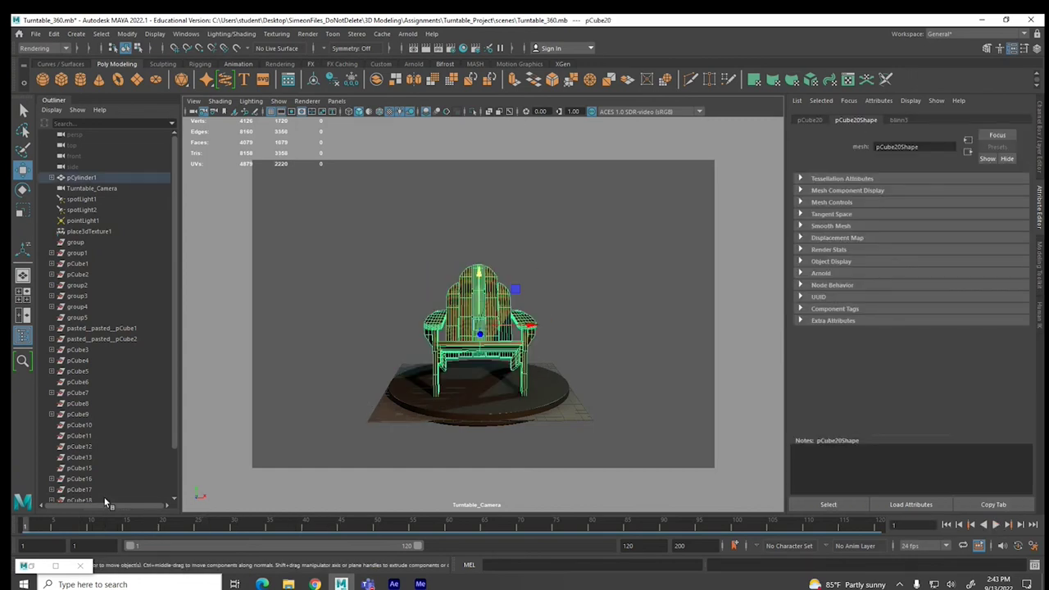
left_click(481, 48)
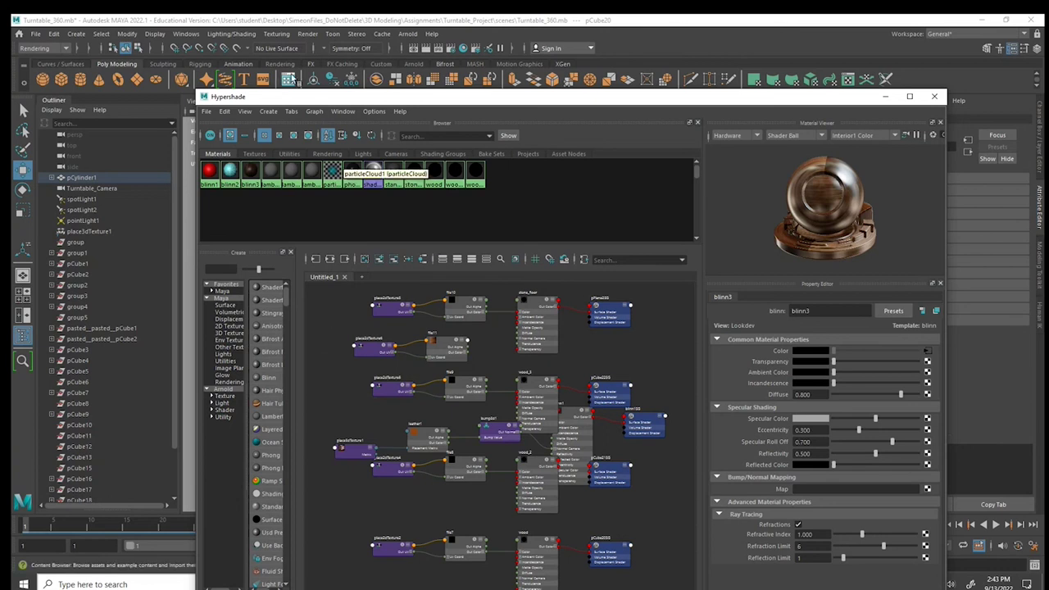
- Assign the plain lambert1 material to the chair
right_click(271, 172)
left_click(533, 188)
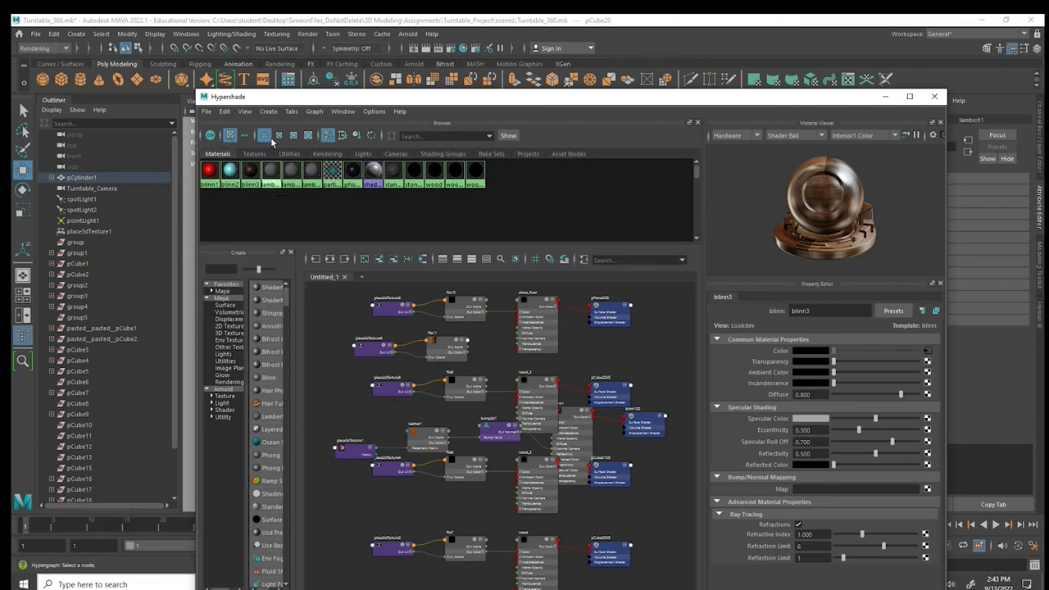
left_click(885, 97)
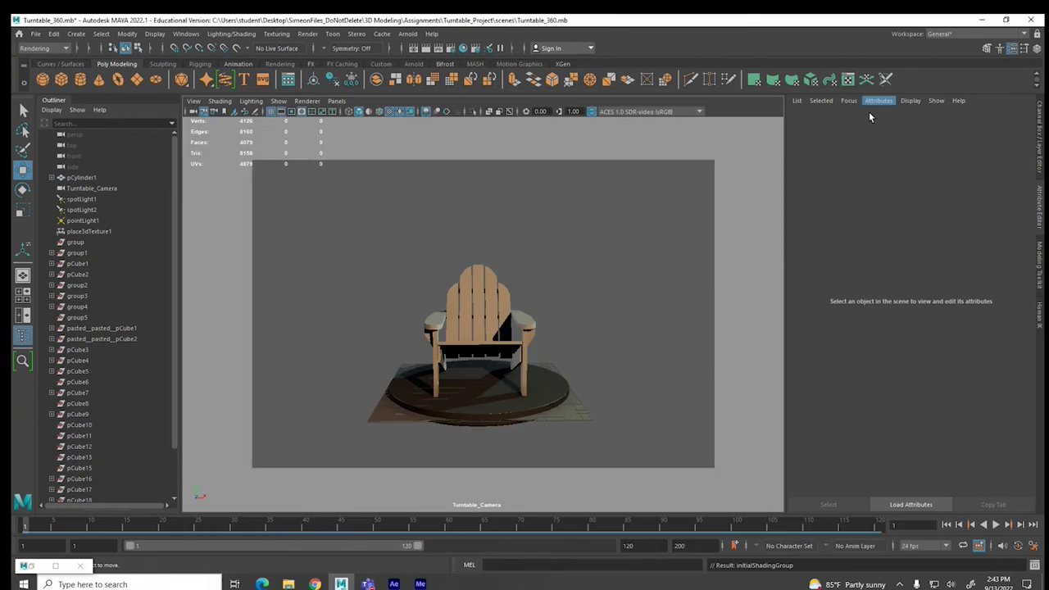
left_click(479, 328)
- Set the renderer to Maya Hardware 2.0 and the file prefix to Chairs_Wireframe
left_click(451, 48)
left_click(210, 157)
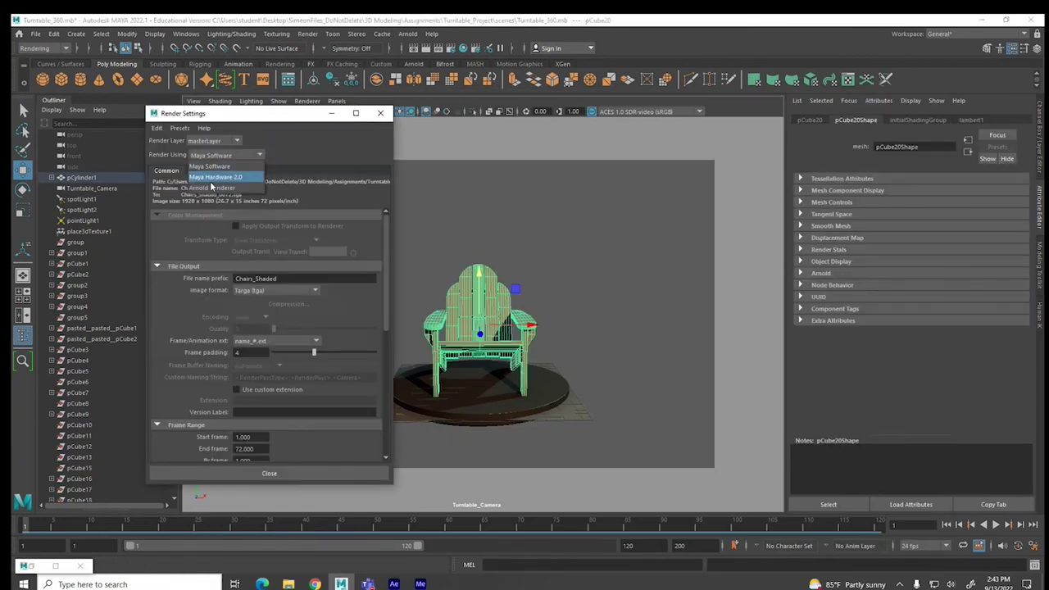
left_click(215, 177)
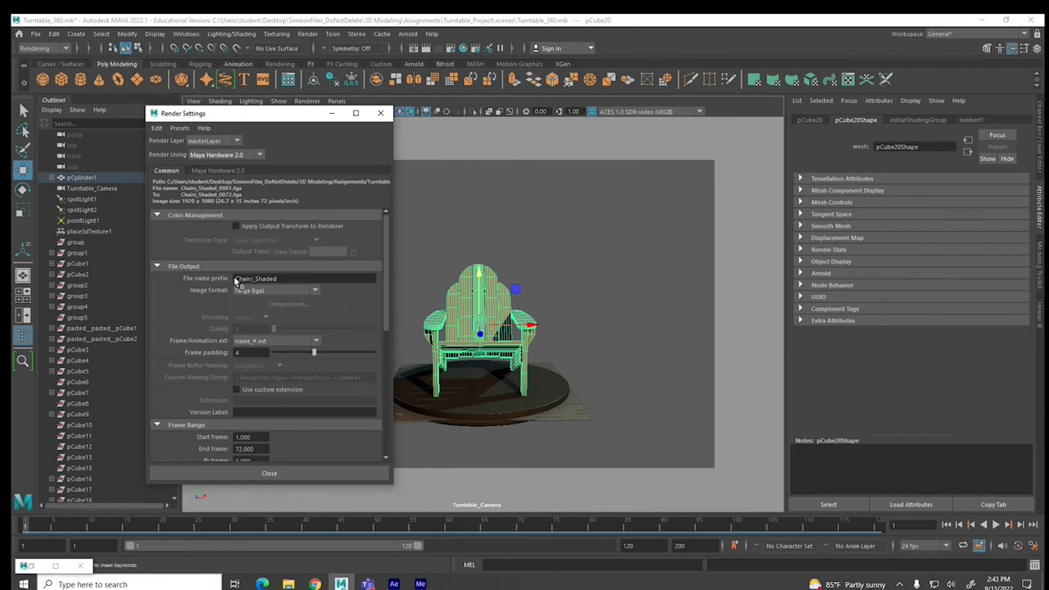
left_click_drag(257, 278, 311, 282)
type("Wireframe")
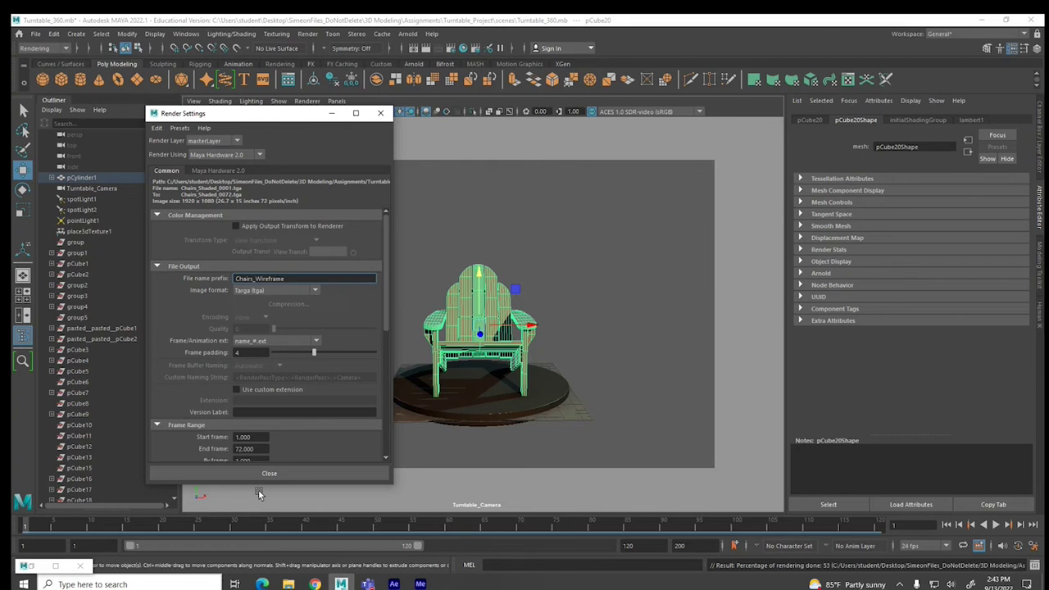
left_click(372, 472)
left_click(626, 313)
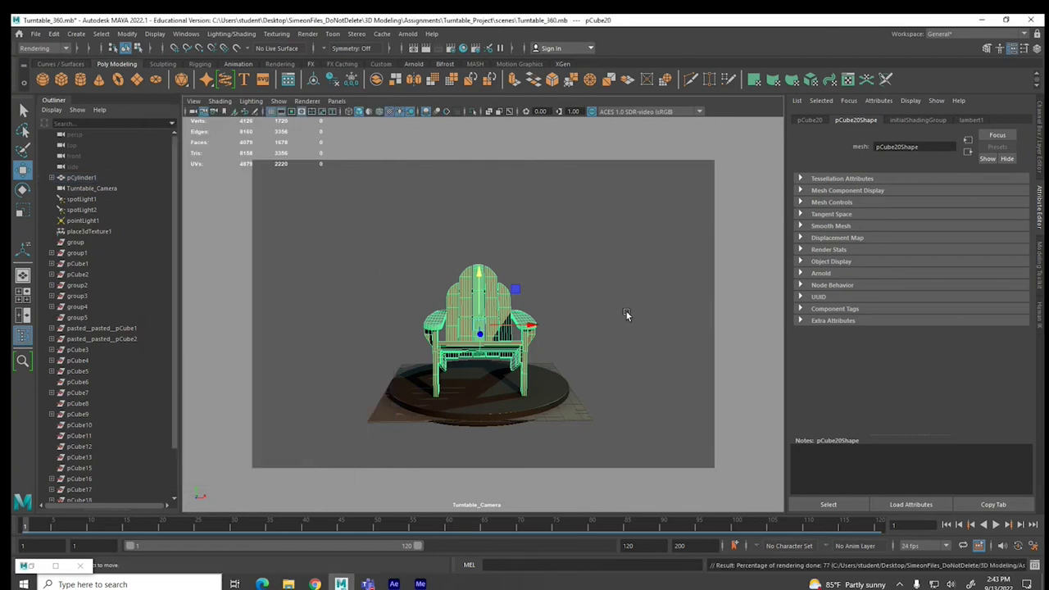
- In After Effects, replace the Couch_Unshaded footage with the Chairs_Clay_0001 sequence
left_click(394, 582)
left_click(39, 166)
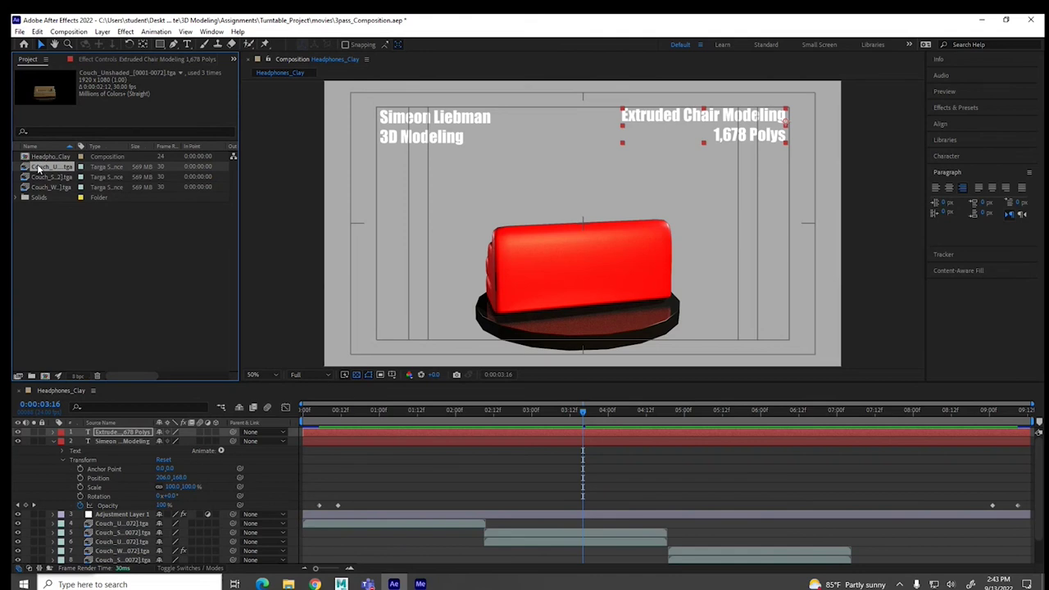
right_click(38, 167)
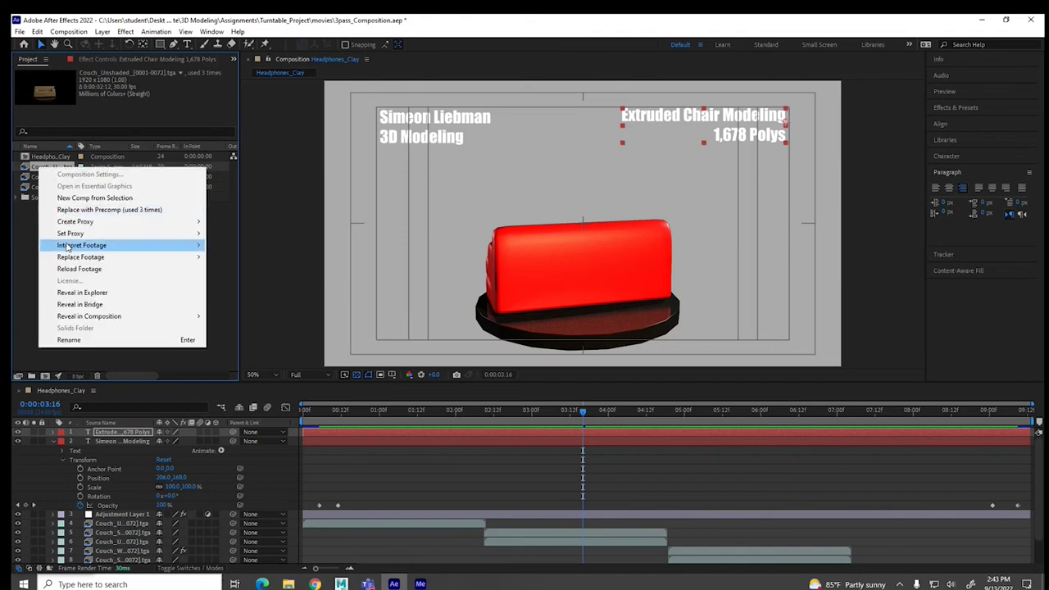
left_click(241, 256)
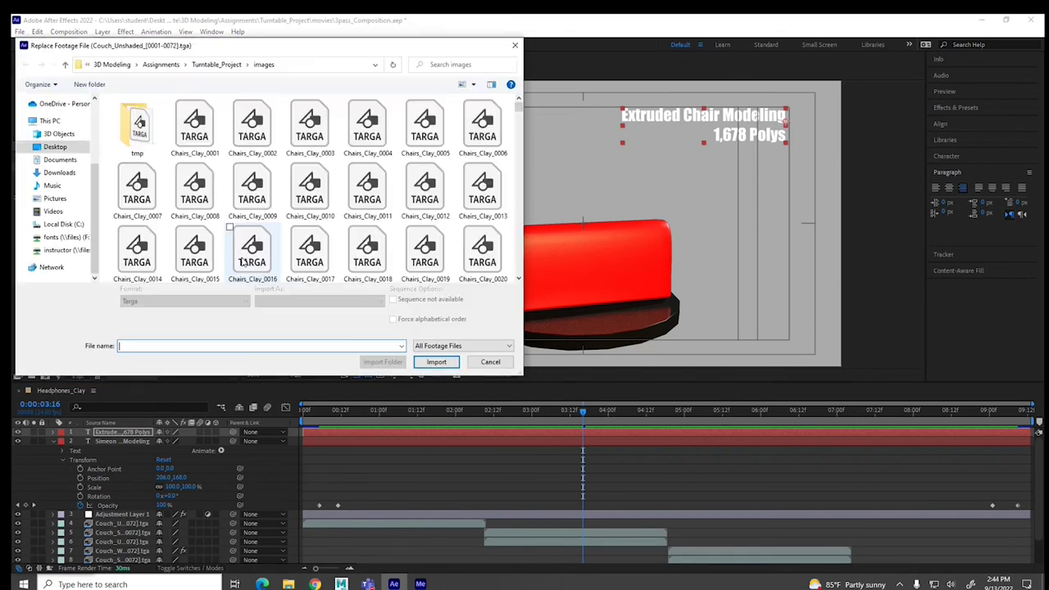
left_click(194, 127)
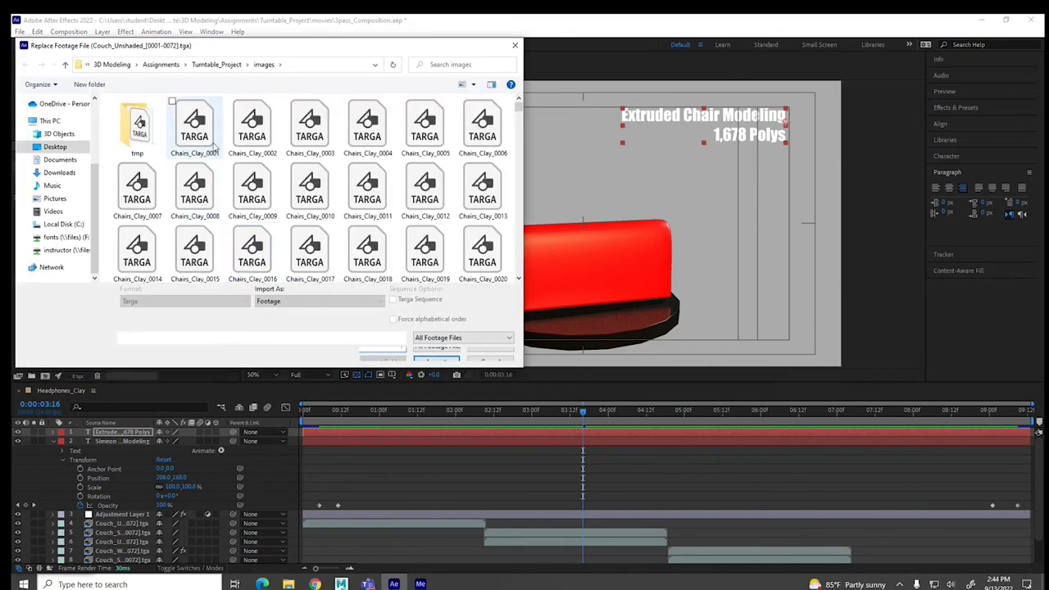
left_click(434, 353)
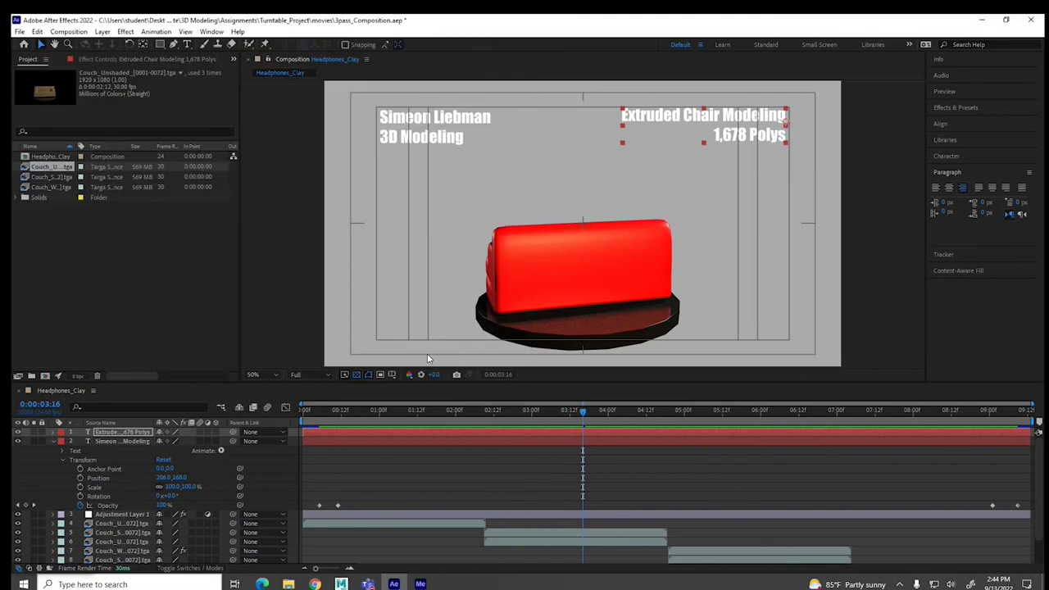
- Play and scrub the composition to check the chair rotation
left_click(373, 412)
key("space")
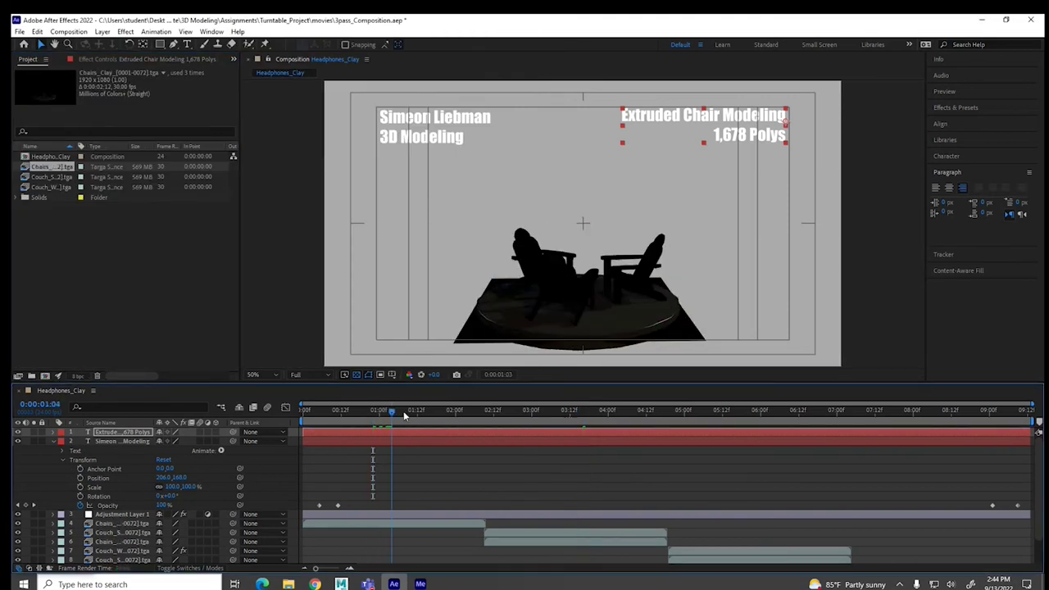
left_click(367, 413)
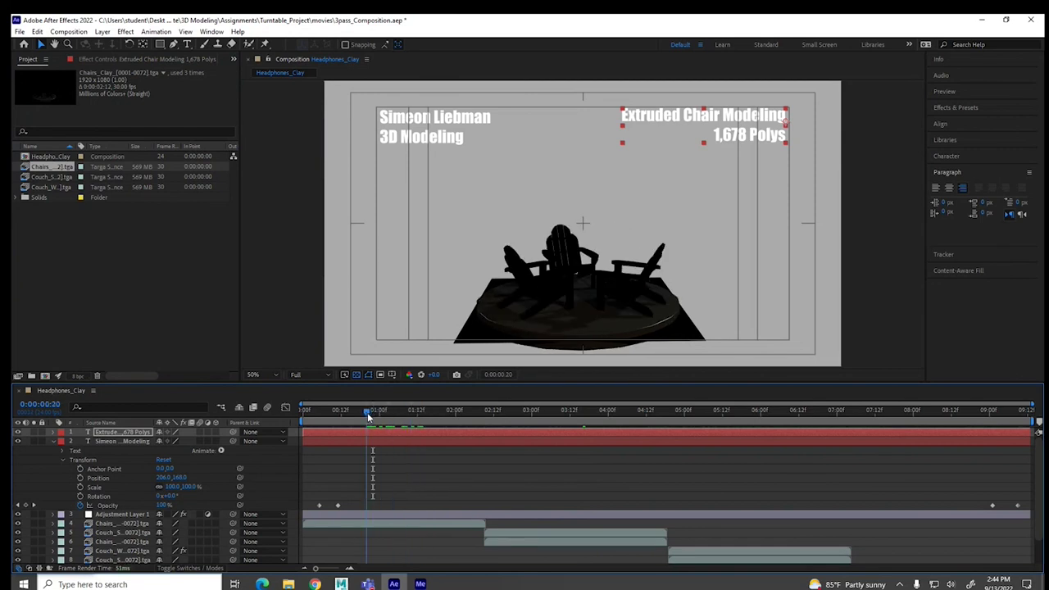
left_click(344, 417)
left_click_drag(344, 418, 394, 413)
- Replace the Couch_Shaded footage with the Chairs_Shaded_0001 sequence, preview it, and return to Maya
left_click(57, 177)
right_click(57, 181)
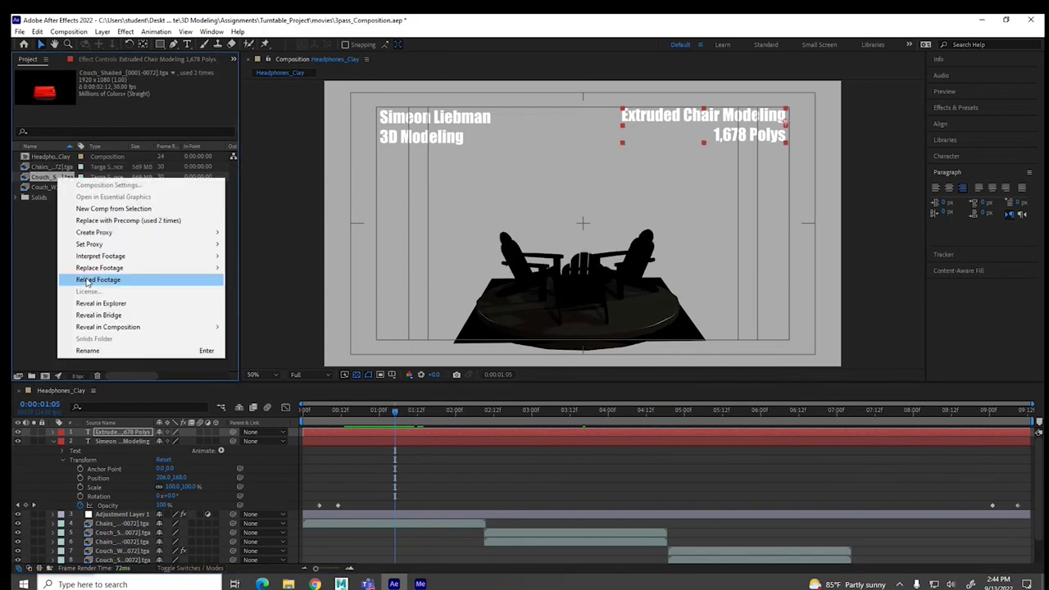
mouse_move(92, 268)
left_click(275, 269)
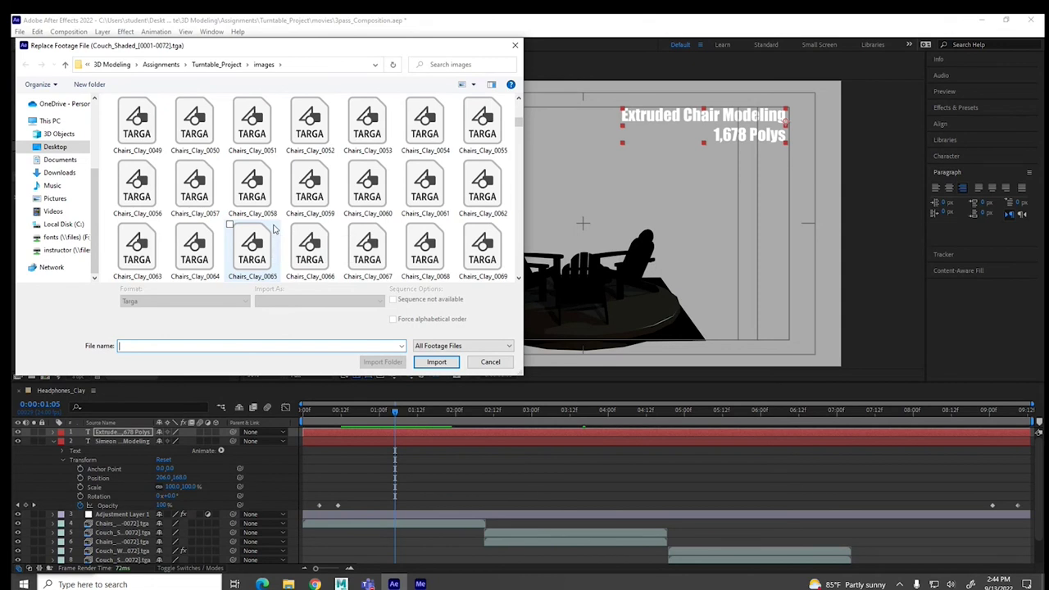
scroll(274, 229, "down", 1)
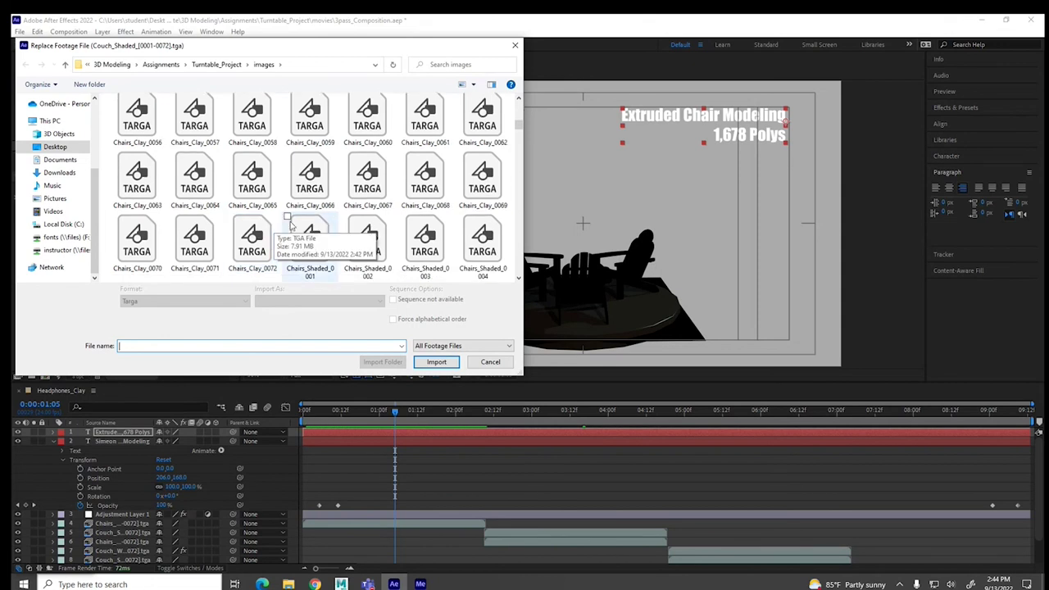
left_click(310, 246)
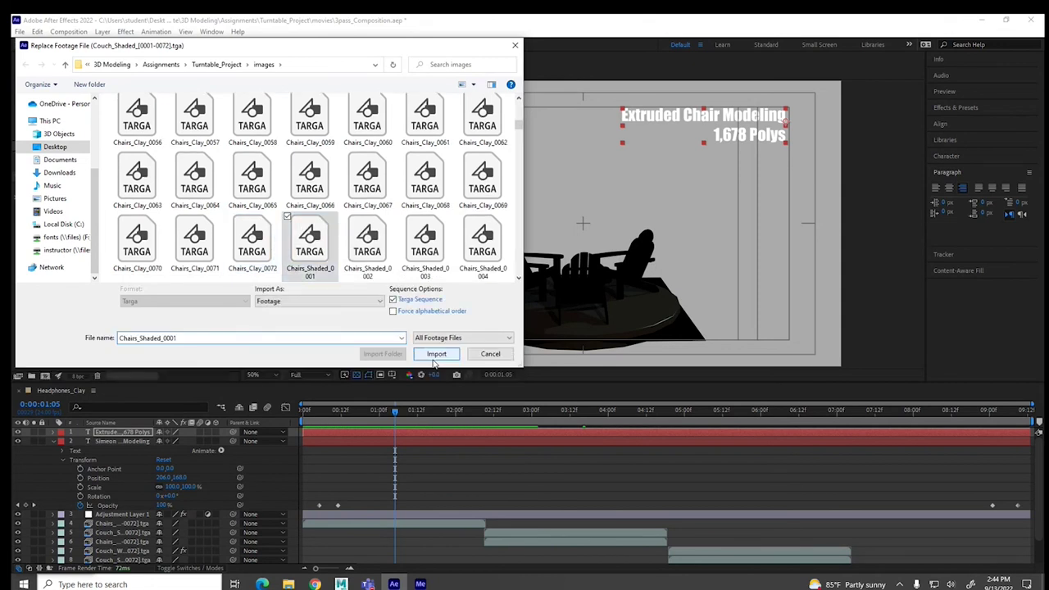
left_click(435, 355)
left_click_drag(508, 412, 603, 412)
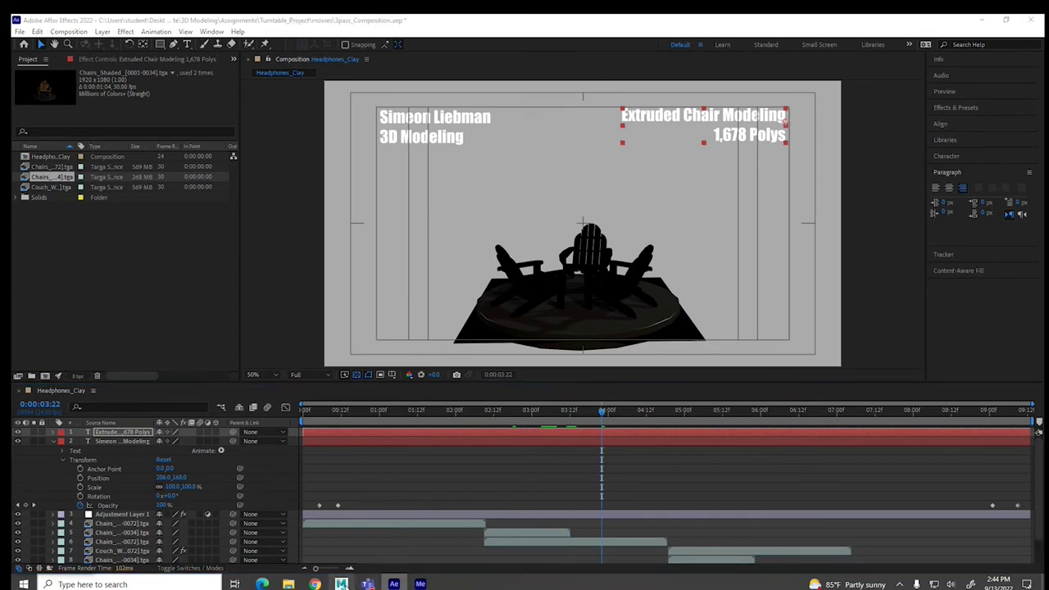
left_click(341, 584)
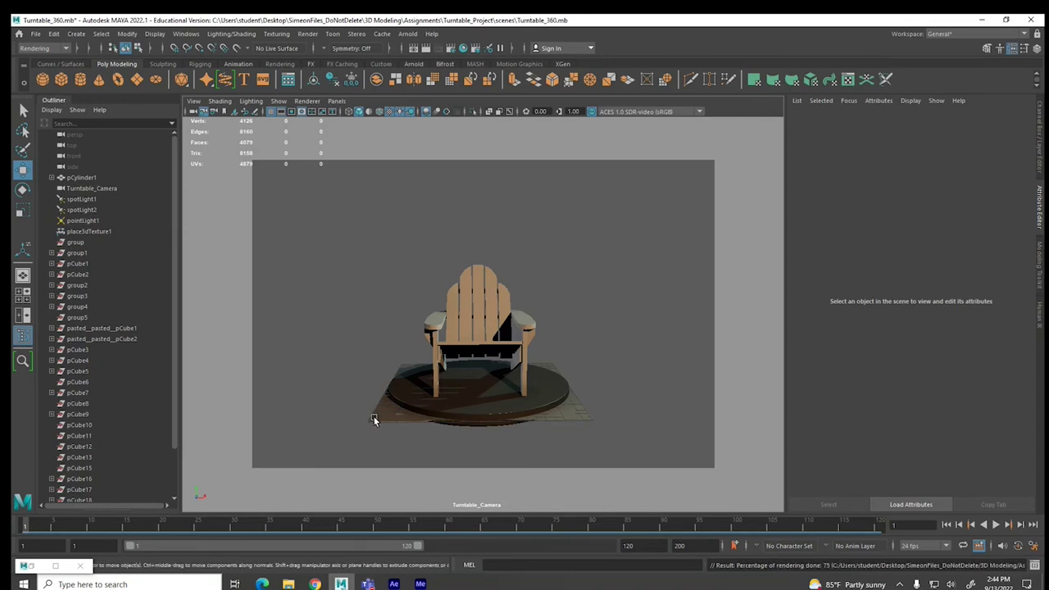
- Select the floor plane and undo the selection while the render post-processes
left_click(569, 409)
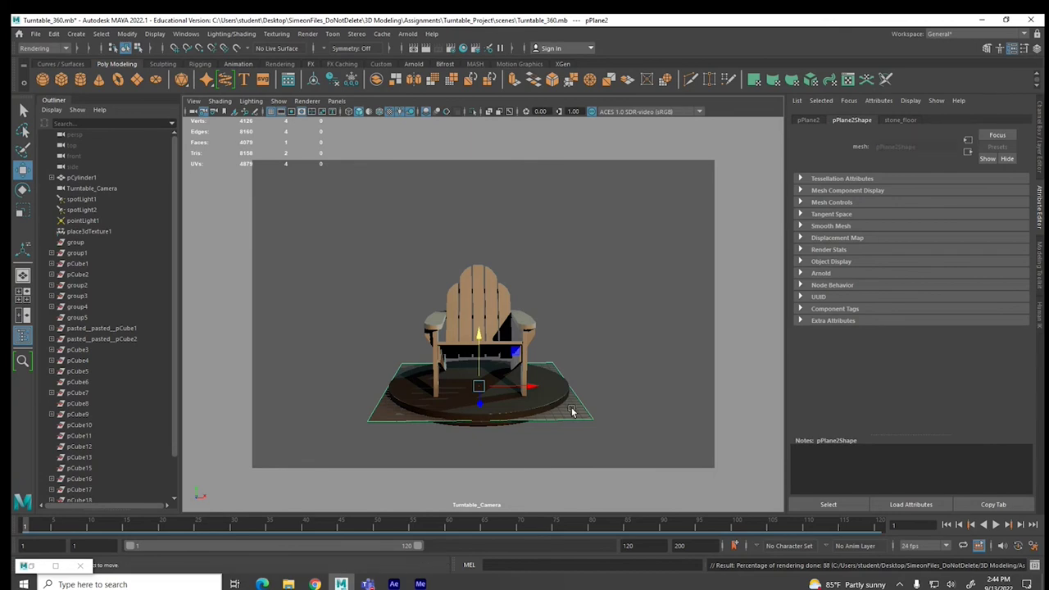
key("ctrl+z")
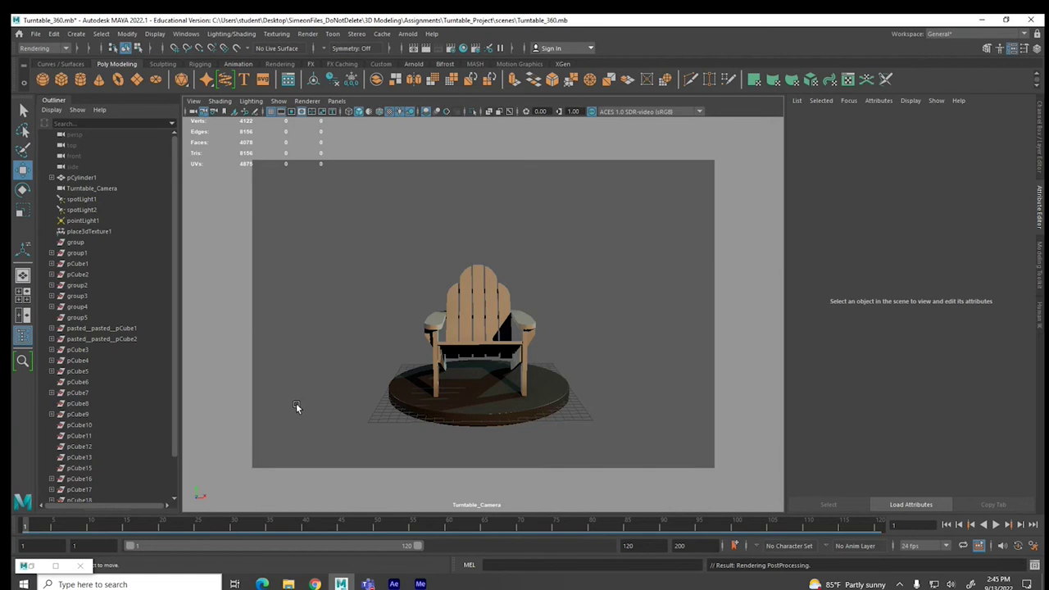
- Start a batch render of the turntable and select the chair mesh
left_click(307, 34)
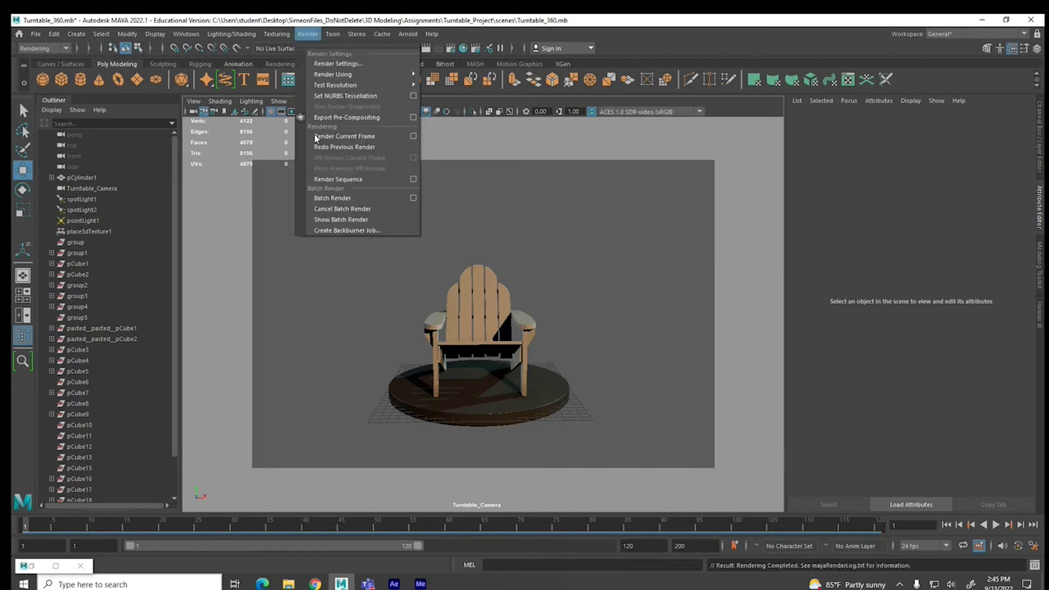
left_click(323, 198)
left_click(424, 406)
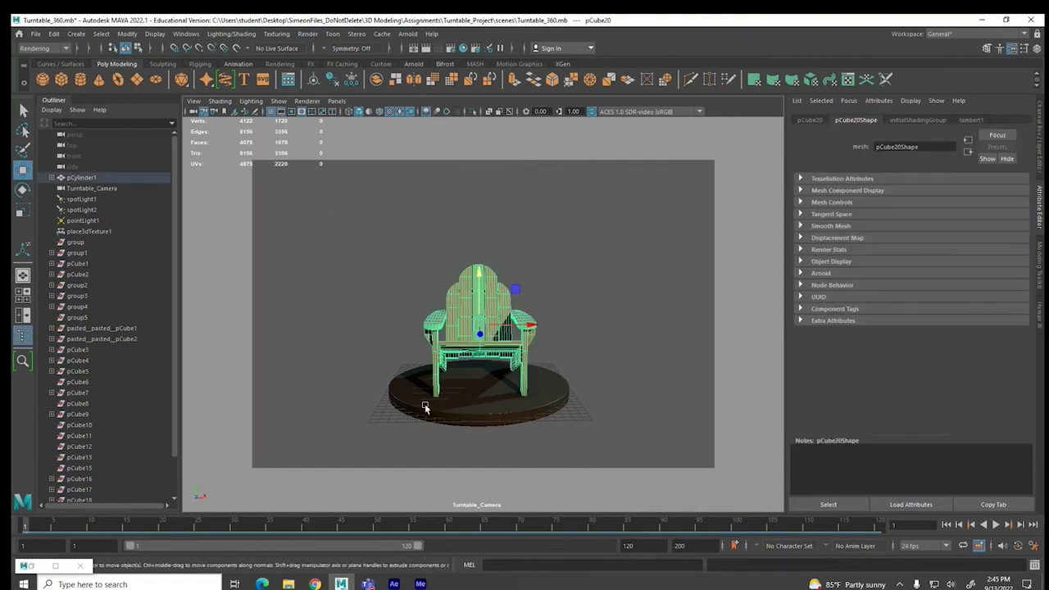
- In Hypershade, try assigning blinn3 to the chair and inspect lambert1's options
left_click(29, 567)
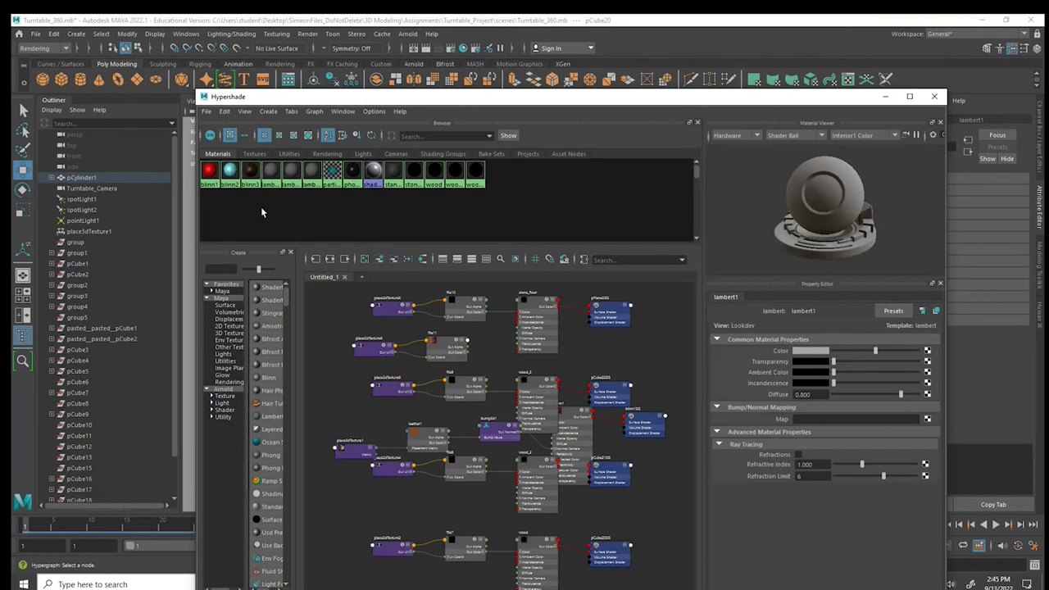
right_click(250, 173)
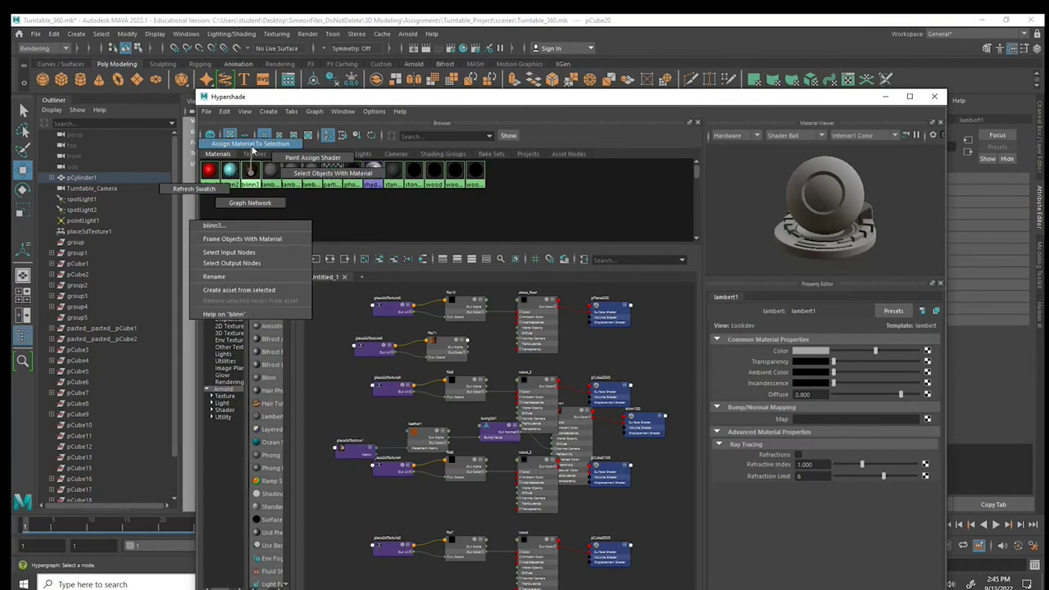
left_click(252, 146)
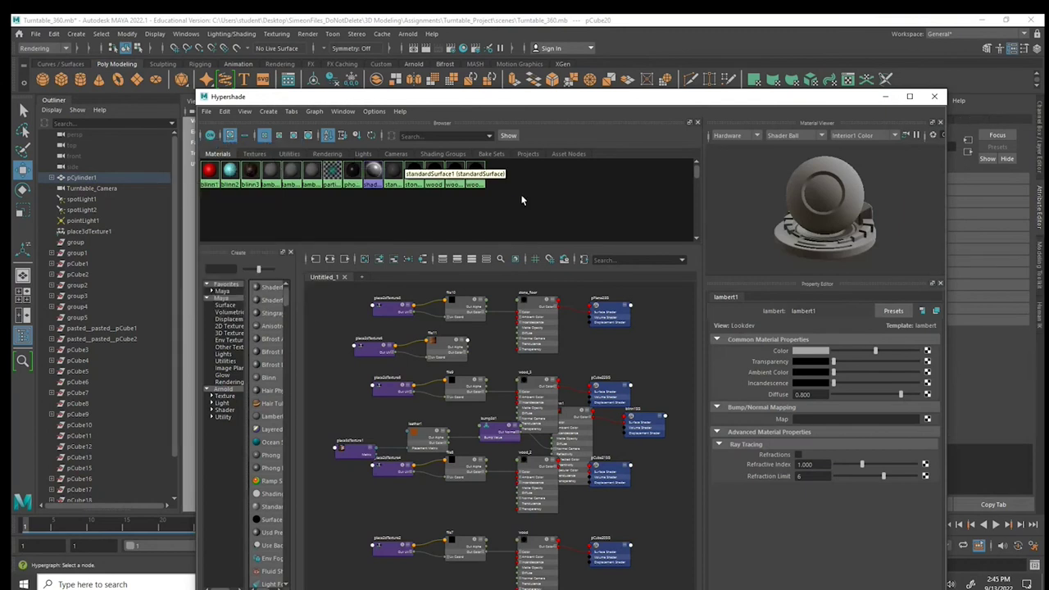
right_click(271, 171)
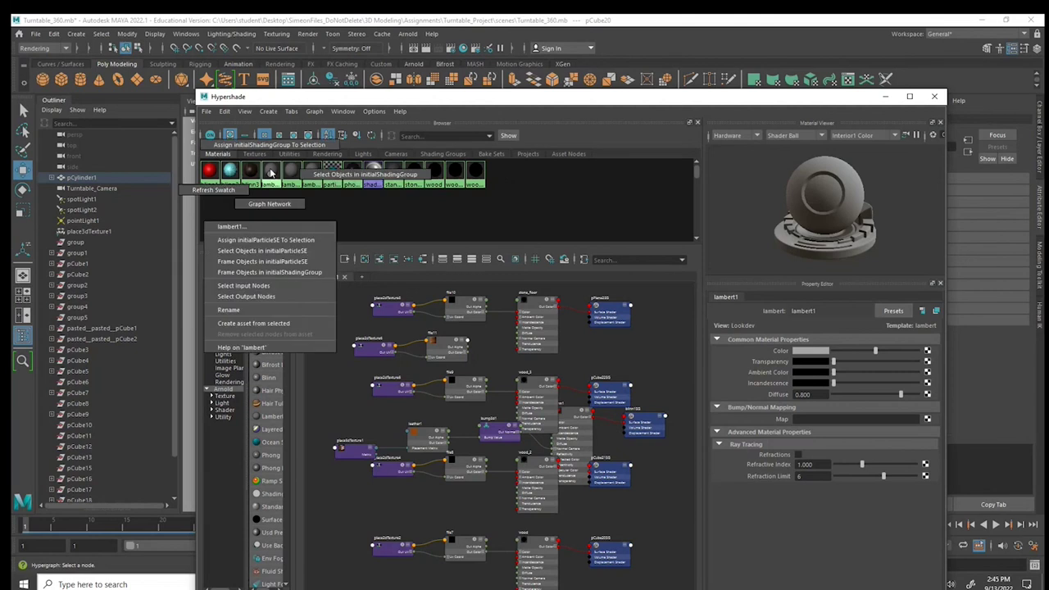
left_click(882, 98)
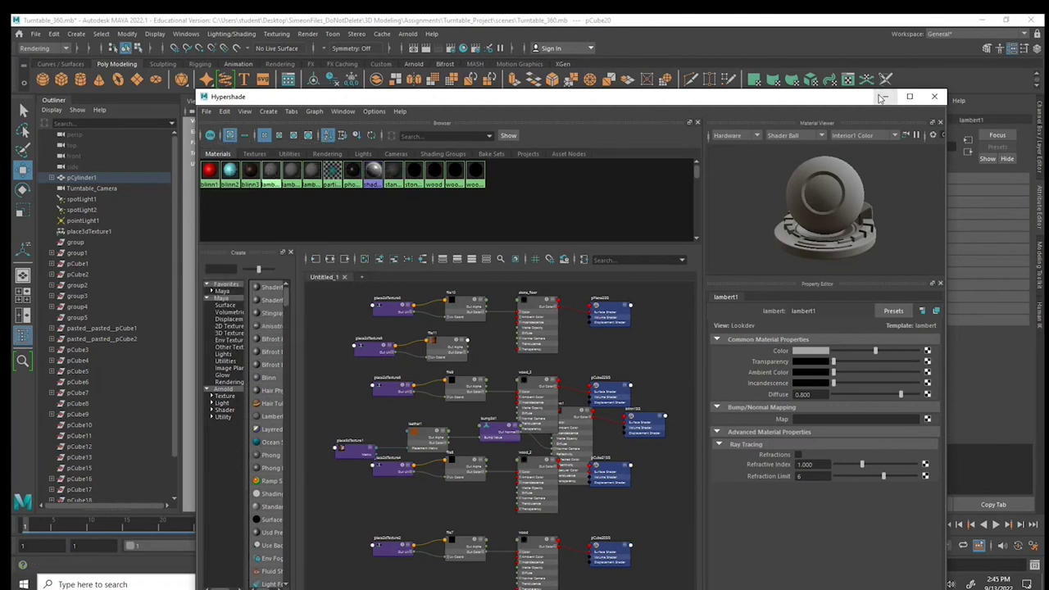
left_click(882, 98)
- Set the renderer to Maya Software and the file prefix to Chairs_Clay
left_click(454, 49)
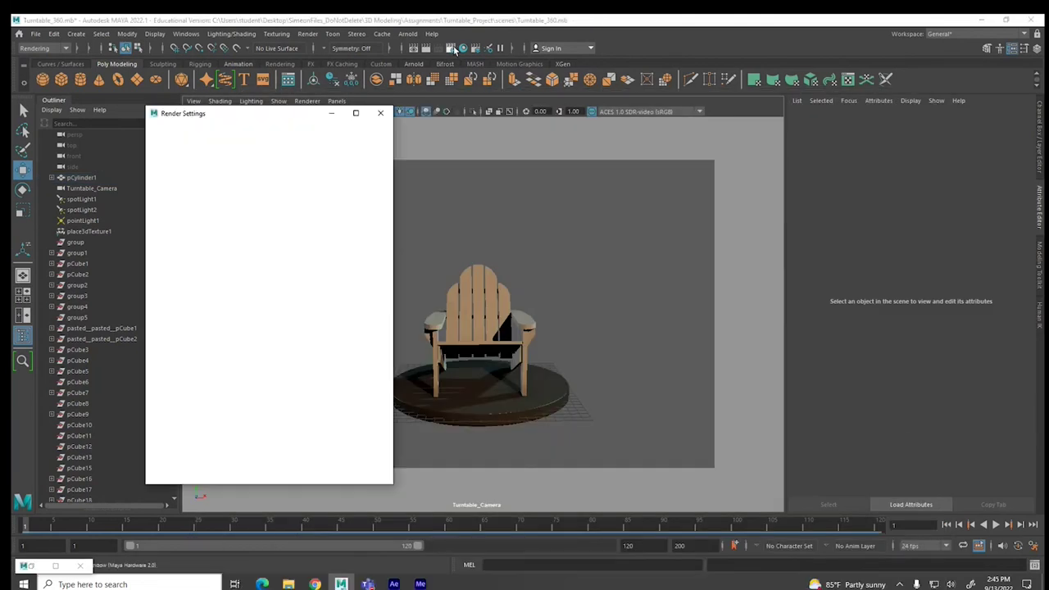
left_click(258, 155)
left_click(228, 170)
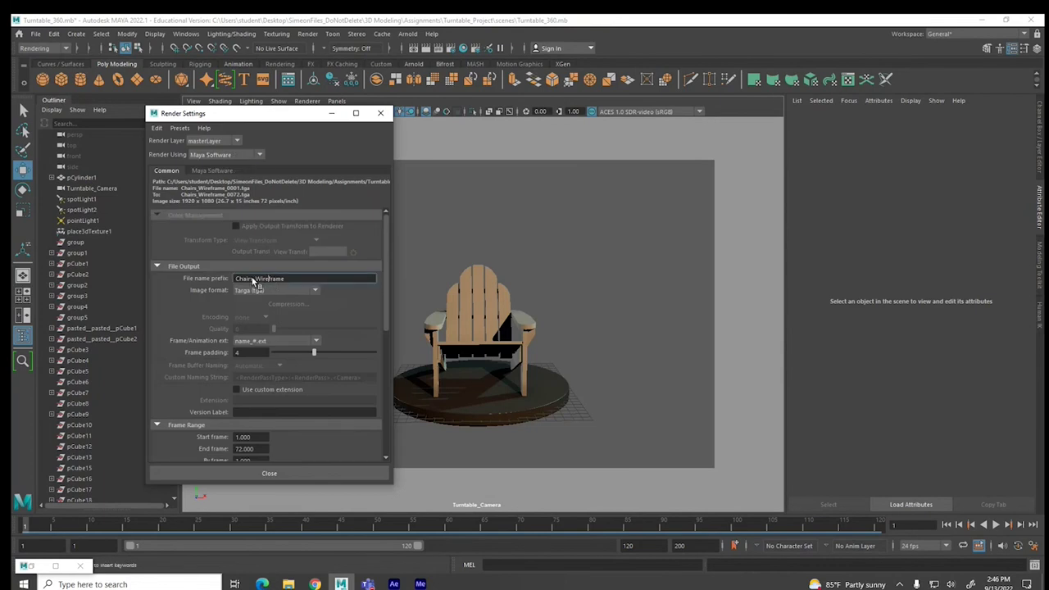
left_click_drag(254, 282, 323, 286)
type("Shad")
key("BackSpace")
key("BackSpace")
key("BackSpace")
key("BackSpace")
type("Cla")
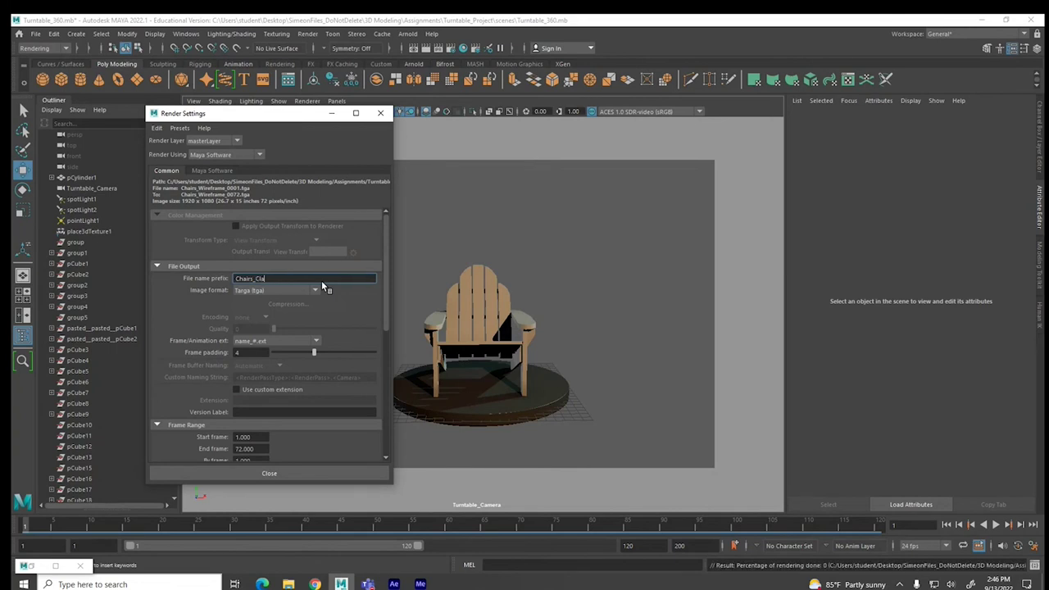
left_click(294, 471)
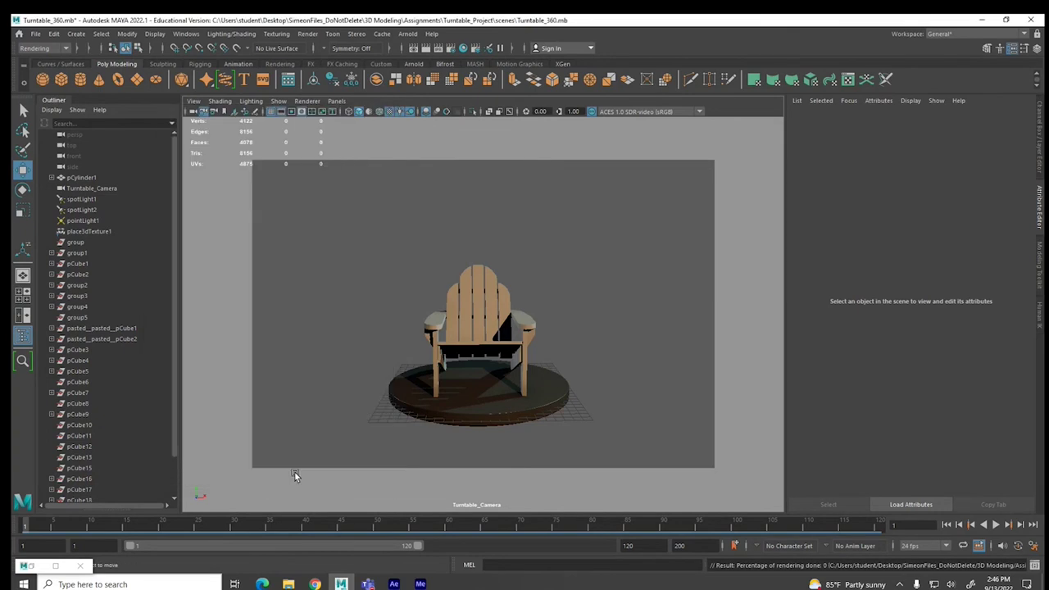
- Check a chair footage item in After Effects, then reconfirm the Chairs_Clay prefix in Maya
left_click(394, 584)
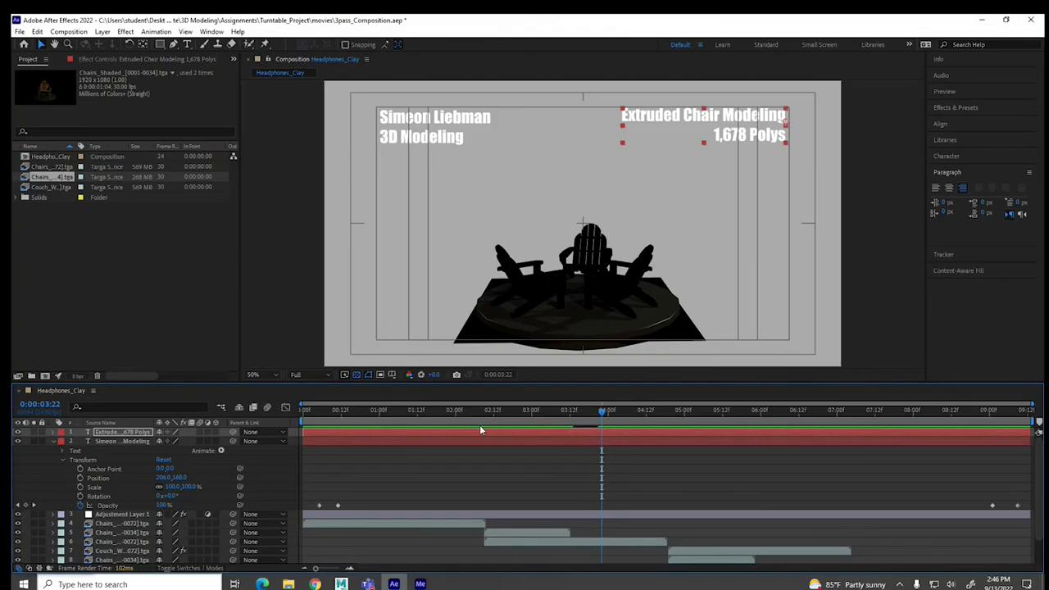
left_click(51, 177)
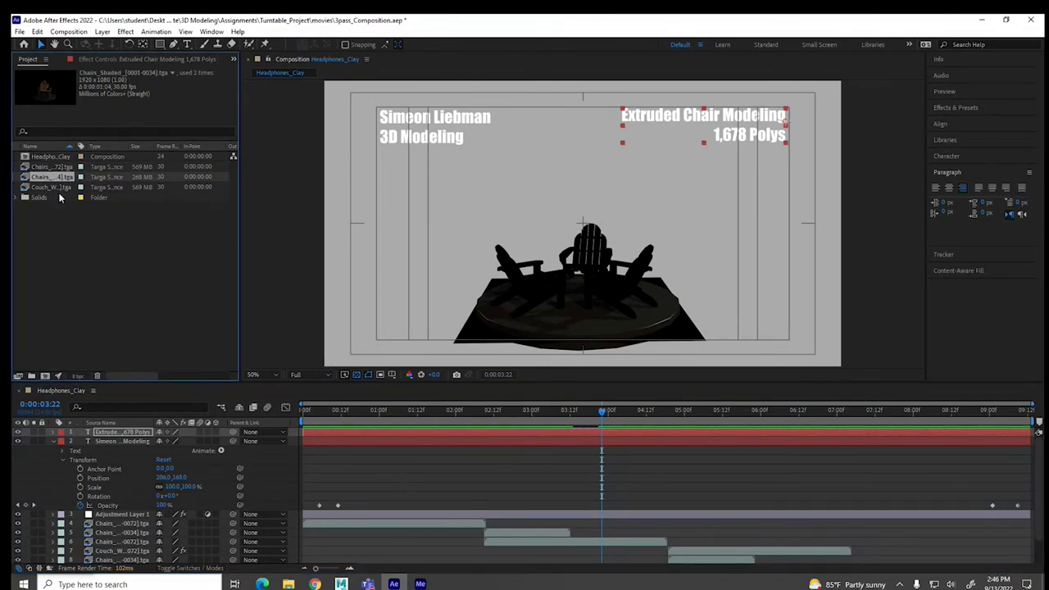
left_click(341, 583)
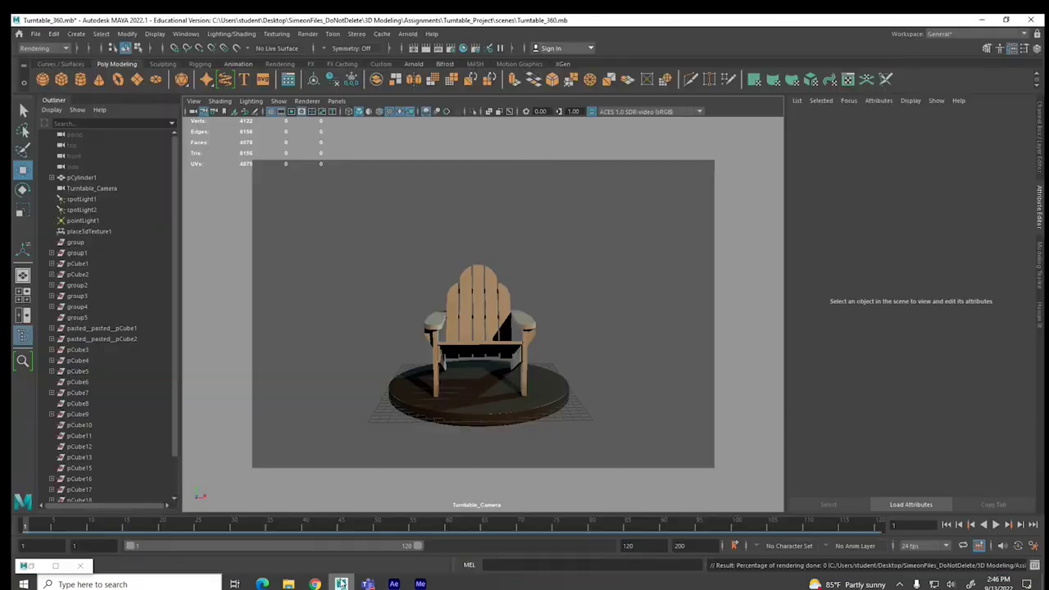
left_click(450, 49)
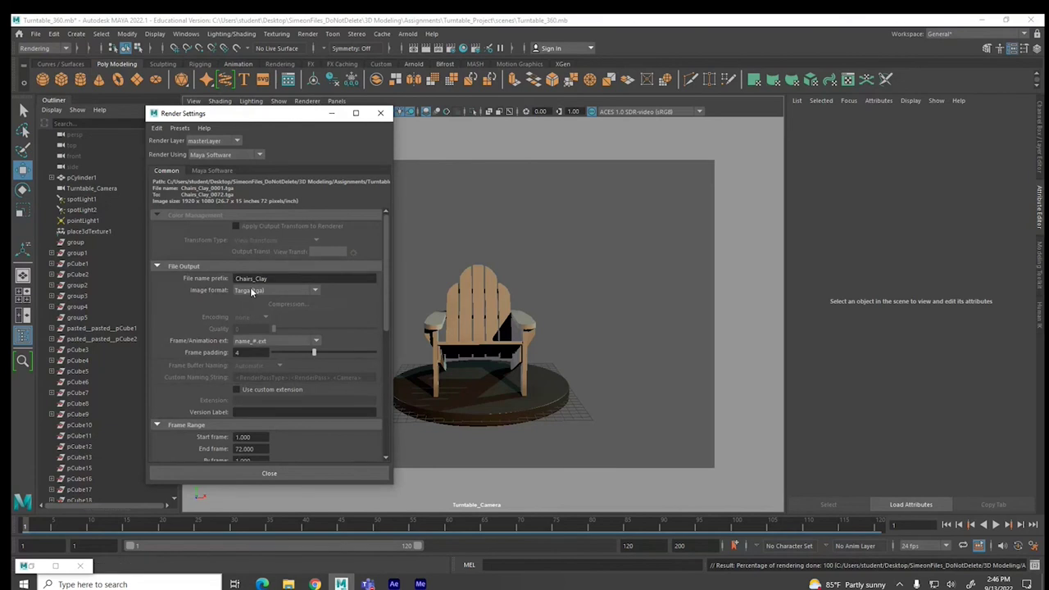
left_click(270, 472)
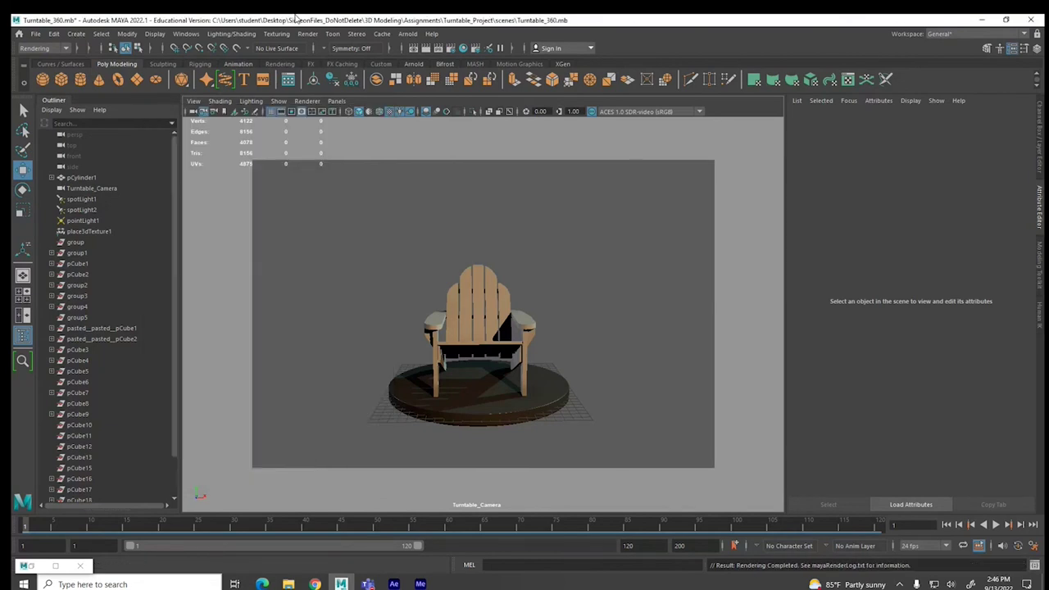
left_click(307, 33)
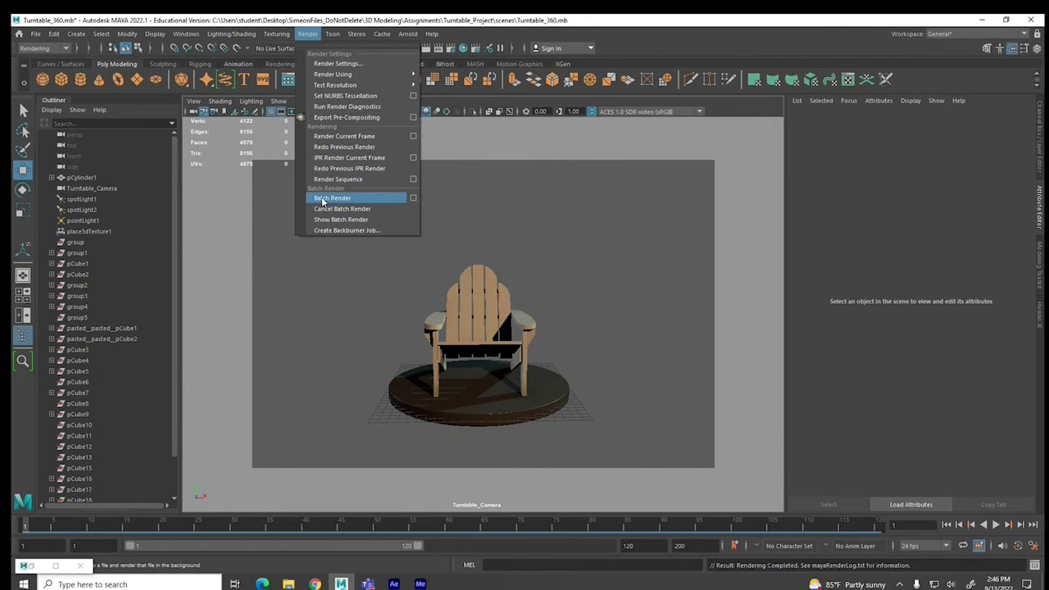
- Start the clay pass batch render and reassign the darker blinn3 wood material to the chair
left_click(323, 198)
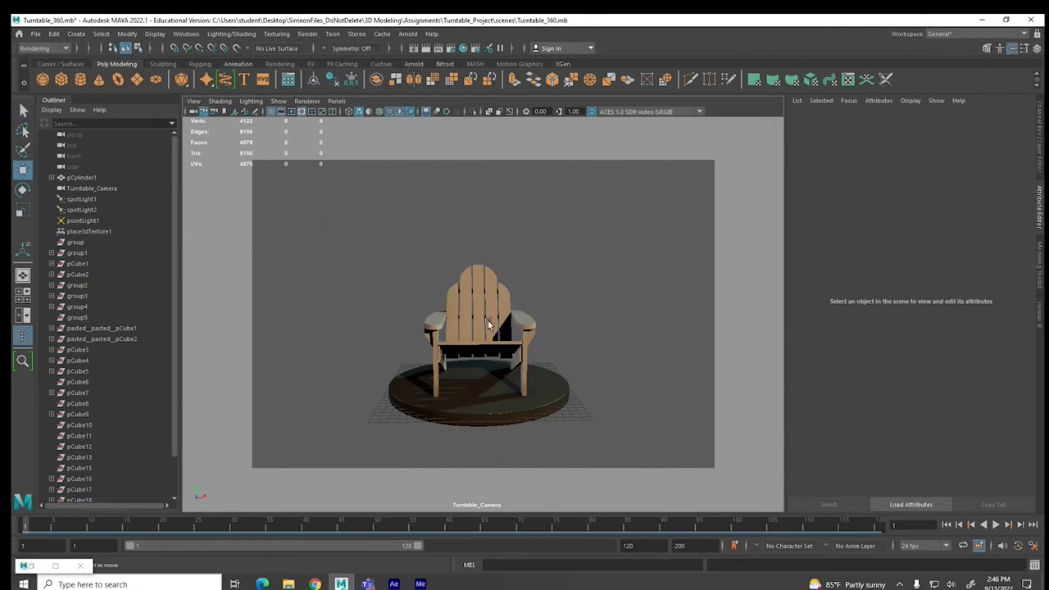
double_click(33, 571)
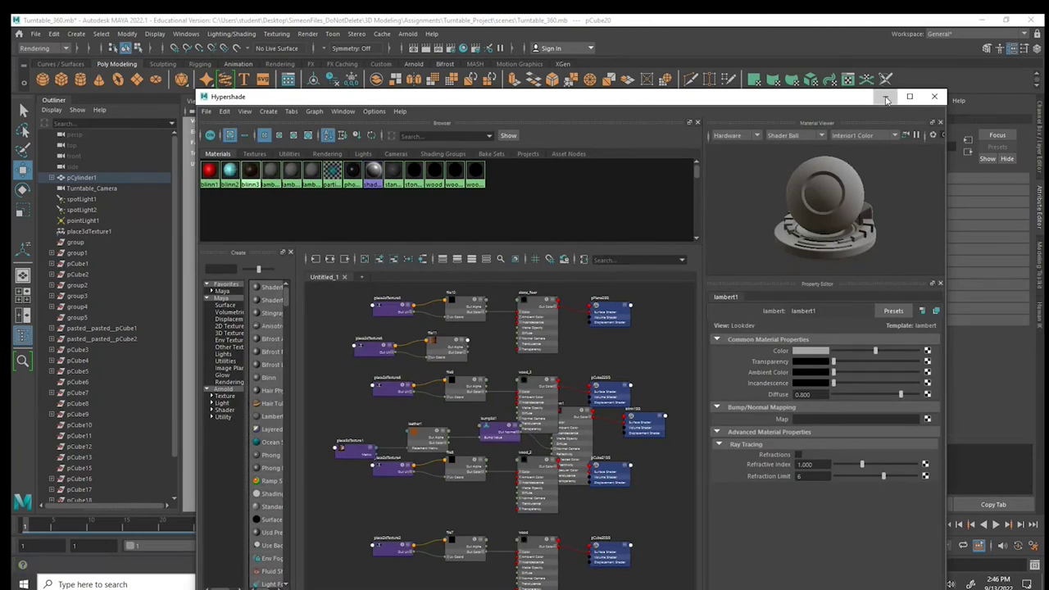
left_click(885, 97)
- Change the render output file prefix from Chairs_Clay to Chairs_Shaded, then deselect the chair to view its shading
left_click(449, 48)
left_click_drag(256, 278, 292, 281)
type("Shaded")
key("Return")
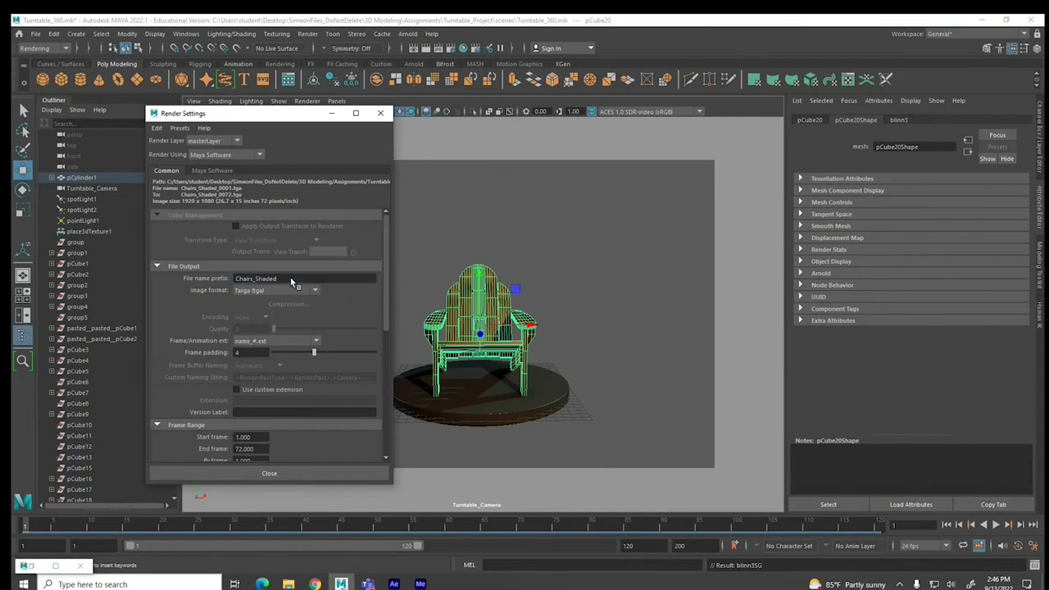
left_click(304, 476)
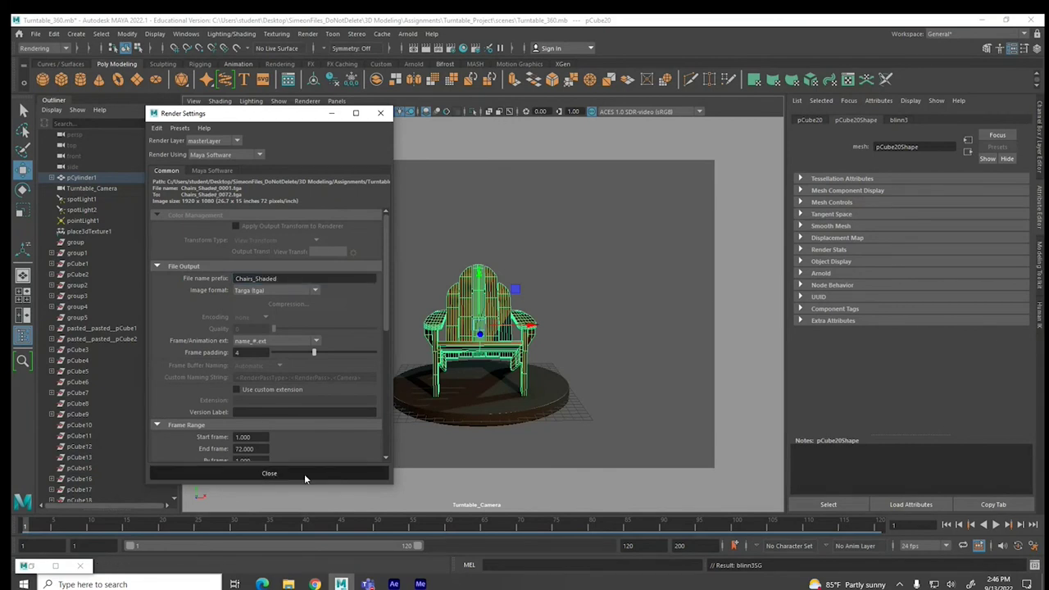
left_click(596, 313)
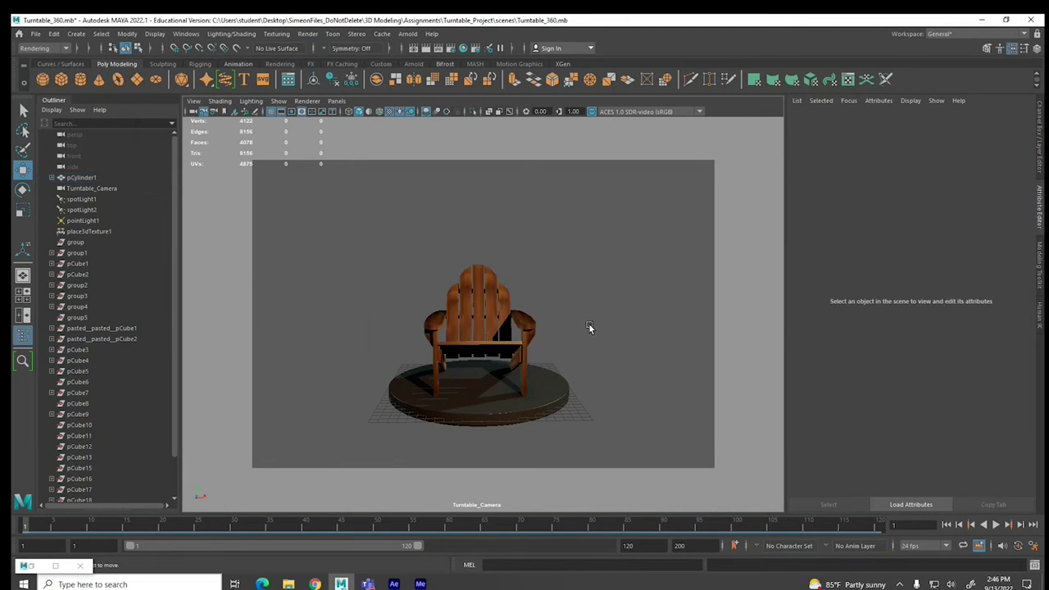
mouse_move(393, 585)
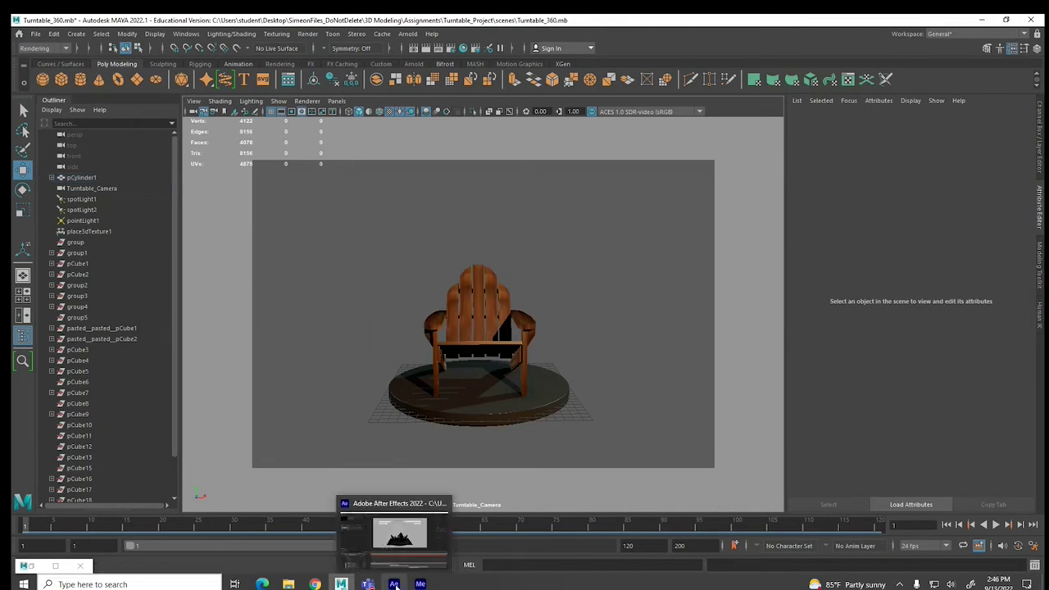
- In After Effects, replace the Couch_Wireframe footage with the Chairs_Wireframe_0001 Targa sequence
left_click(394, 585)
right_click(48, 189)
left_click(245, 279)
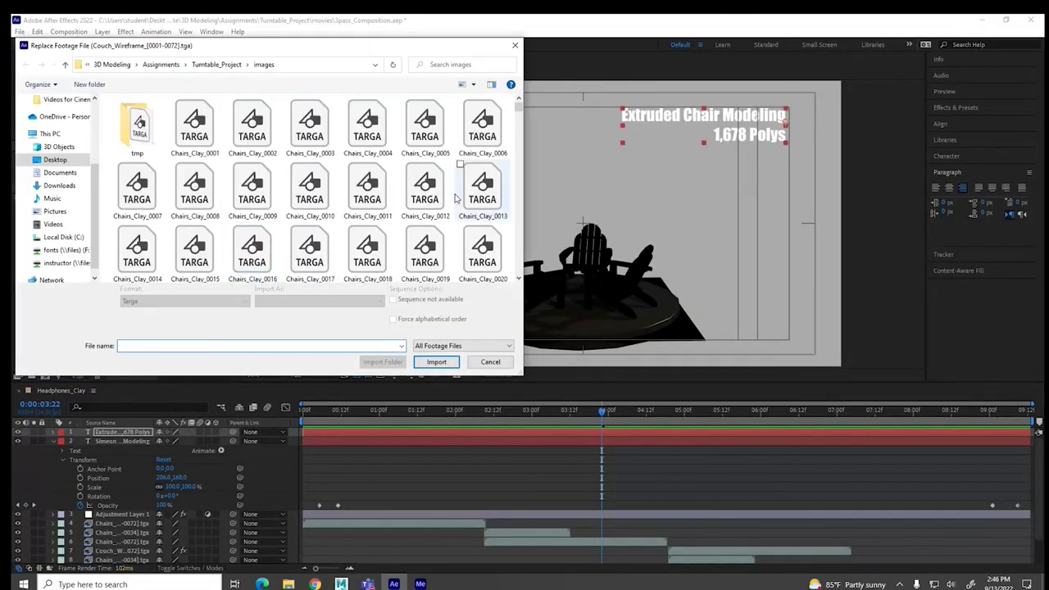
scroll(456, 197, "down", 10)
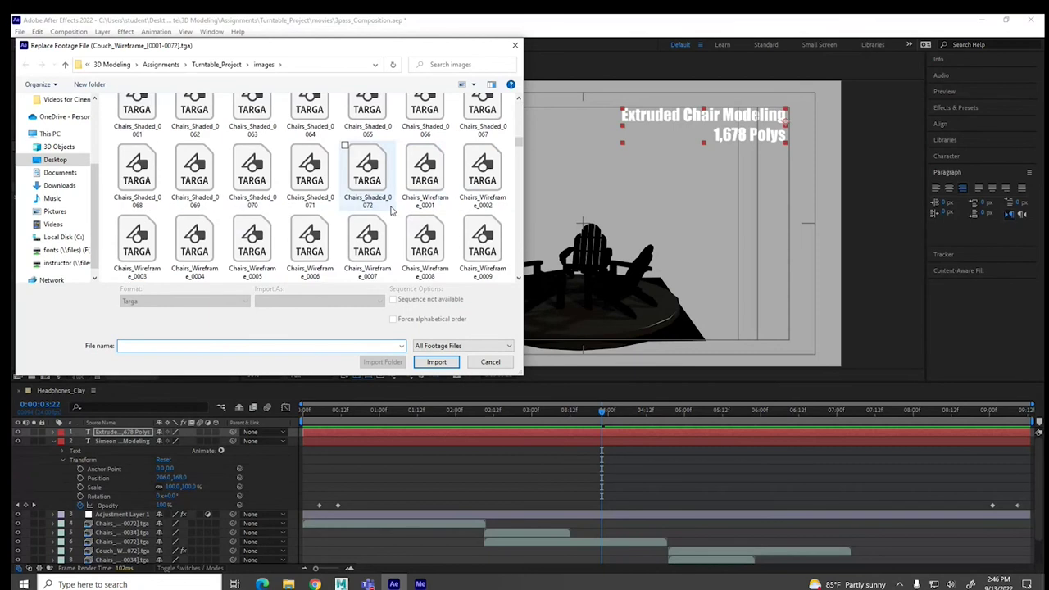
left_click(425, 174)
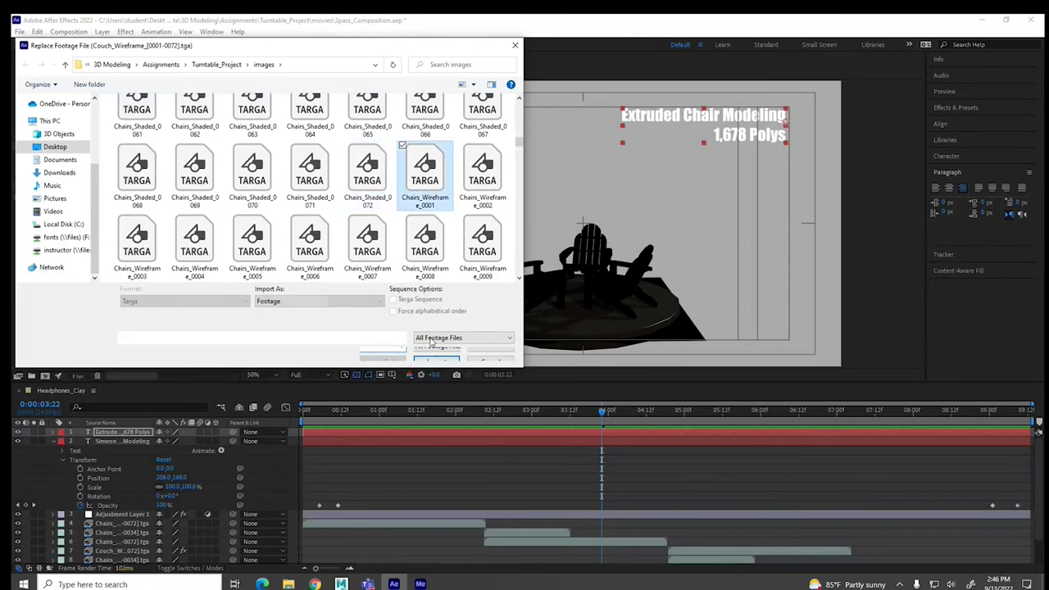
left_click(434, 353)
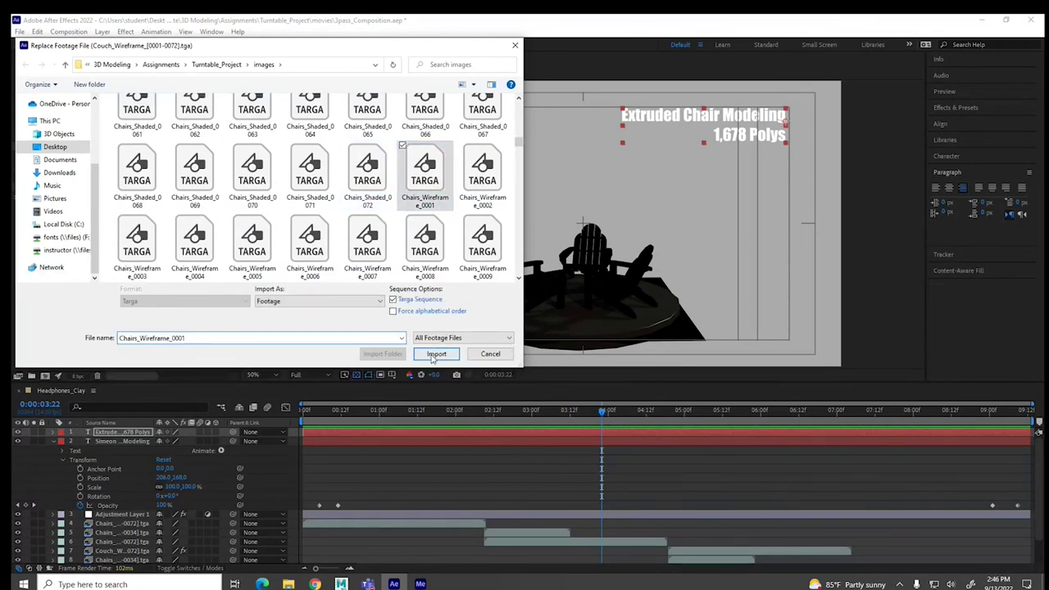